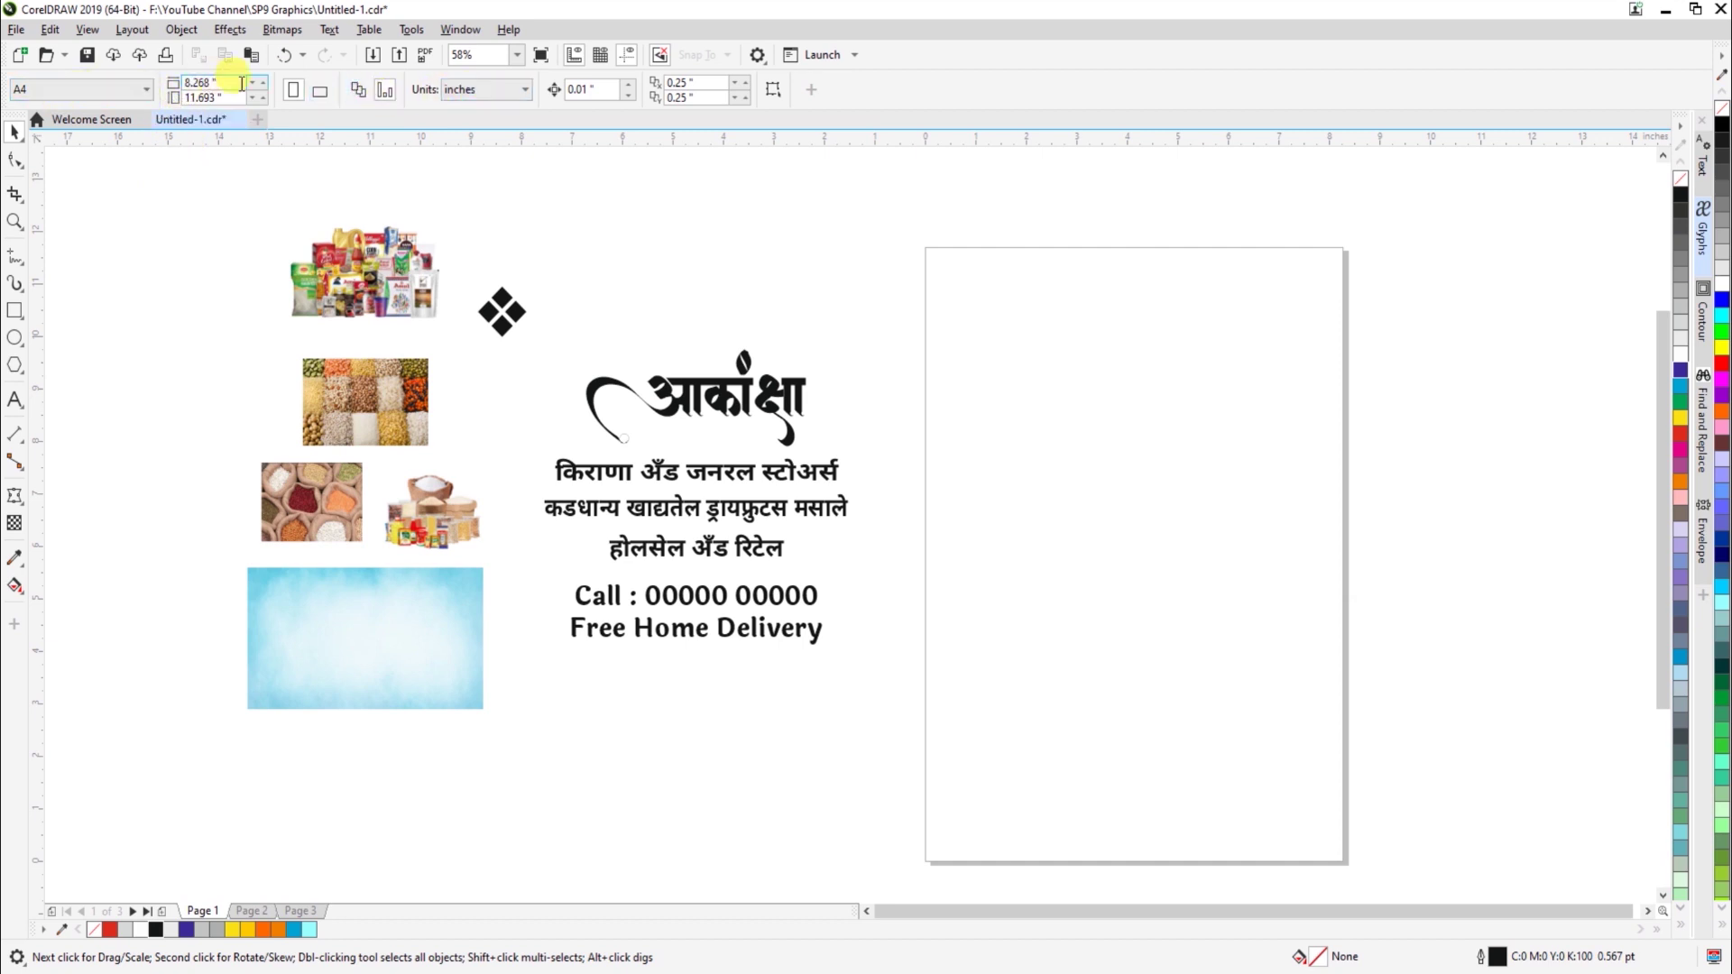
Set the page size to 10 inches wide by 3 inches high
{"action": "left_click", "coordinate": [462, 90]}
{"action": "left_click", "coordinate": [503, 114]}
{"action": "left_click", "coordinate": [224, 83]}
{"action": "double_click", "coordinate": [240, 83]}
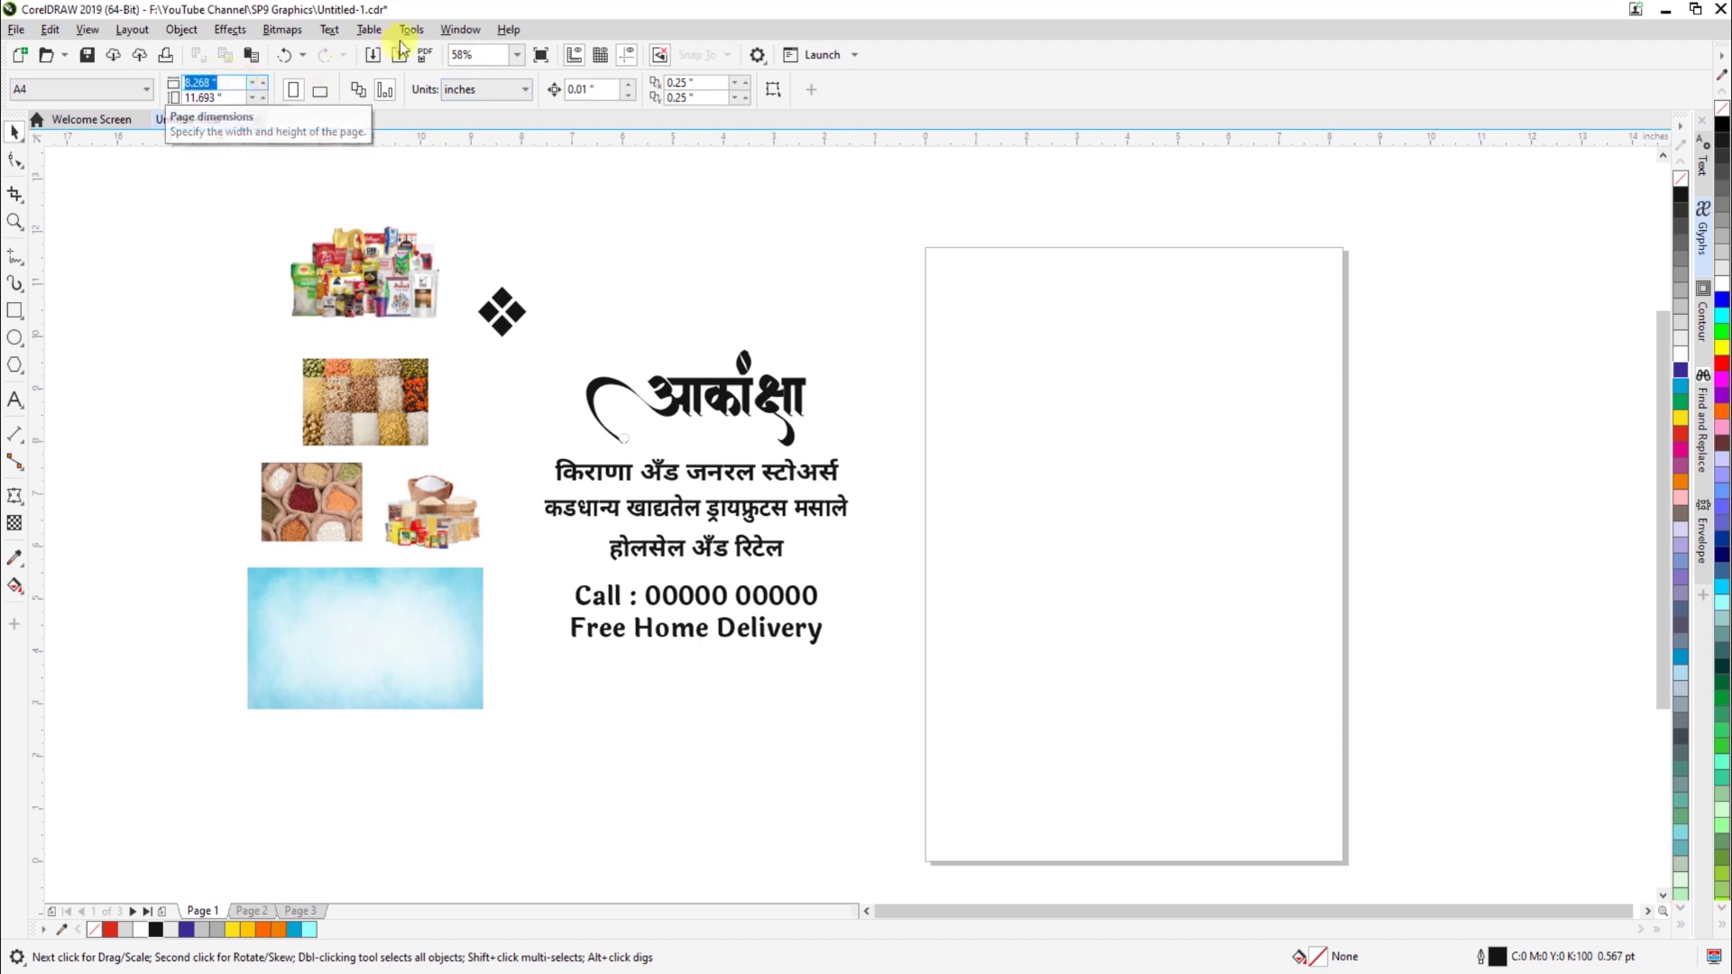
{"action": "type", "text": "10"}
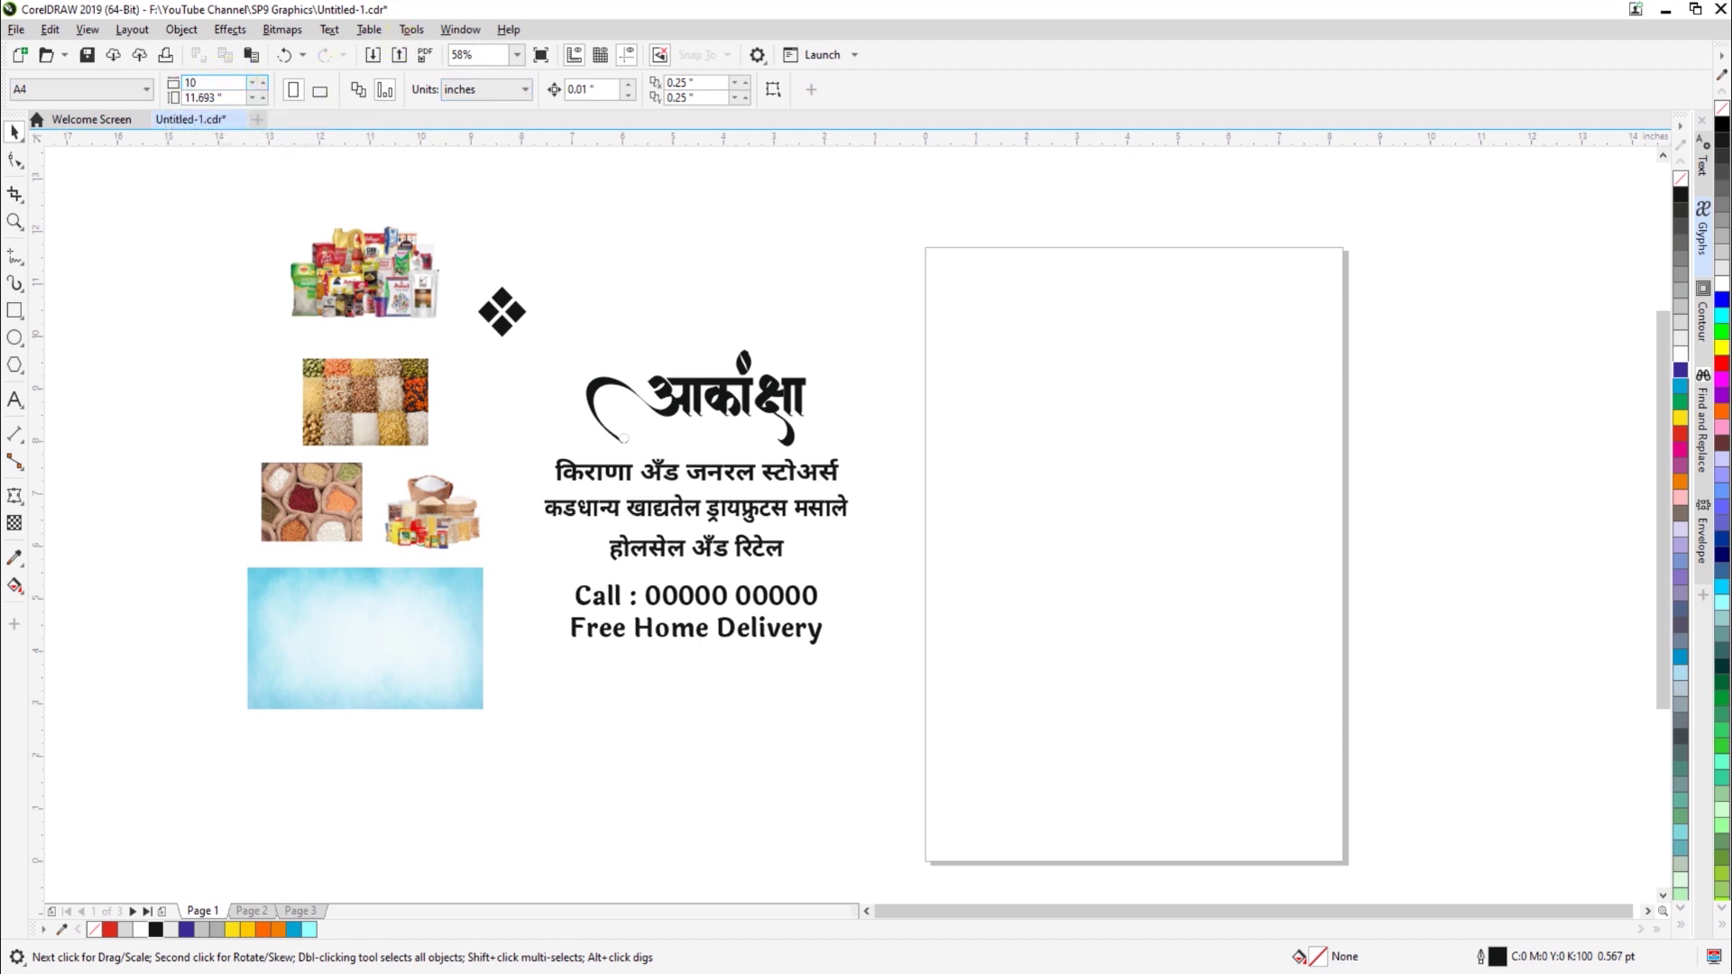
{"action": "left_click_drag", "start_coordinate": [240, 97], "coordinate": [183, 102]}
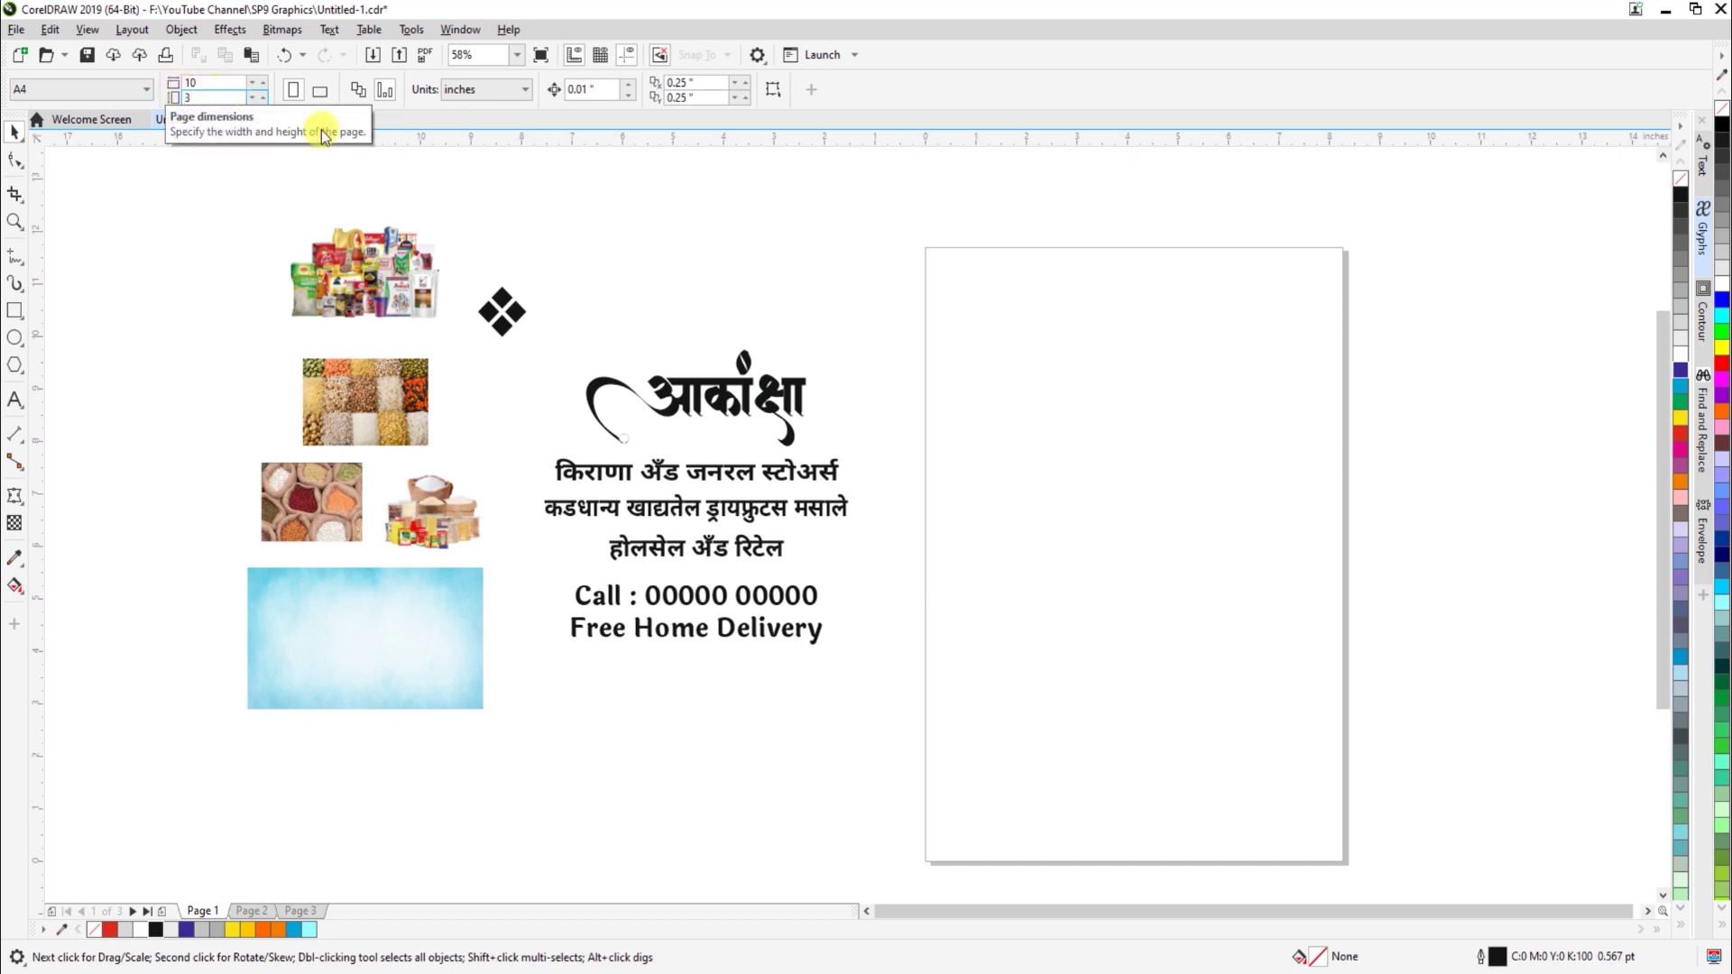
{"action": "key", "text": "Return"}
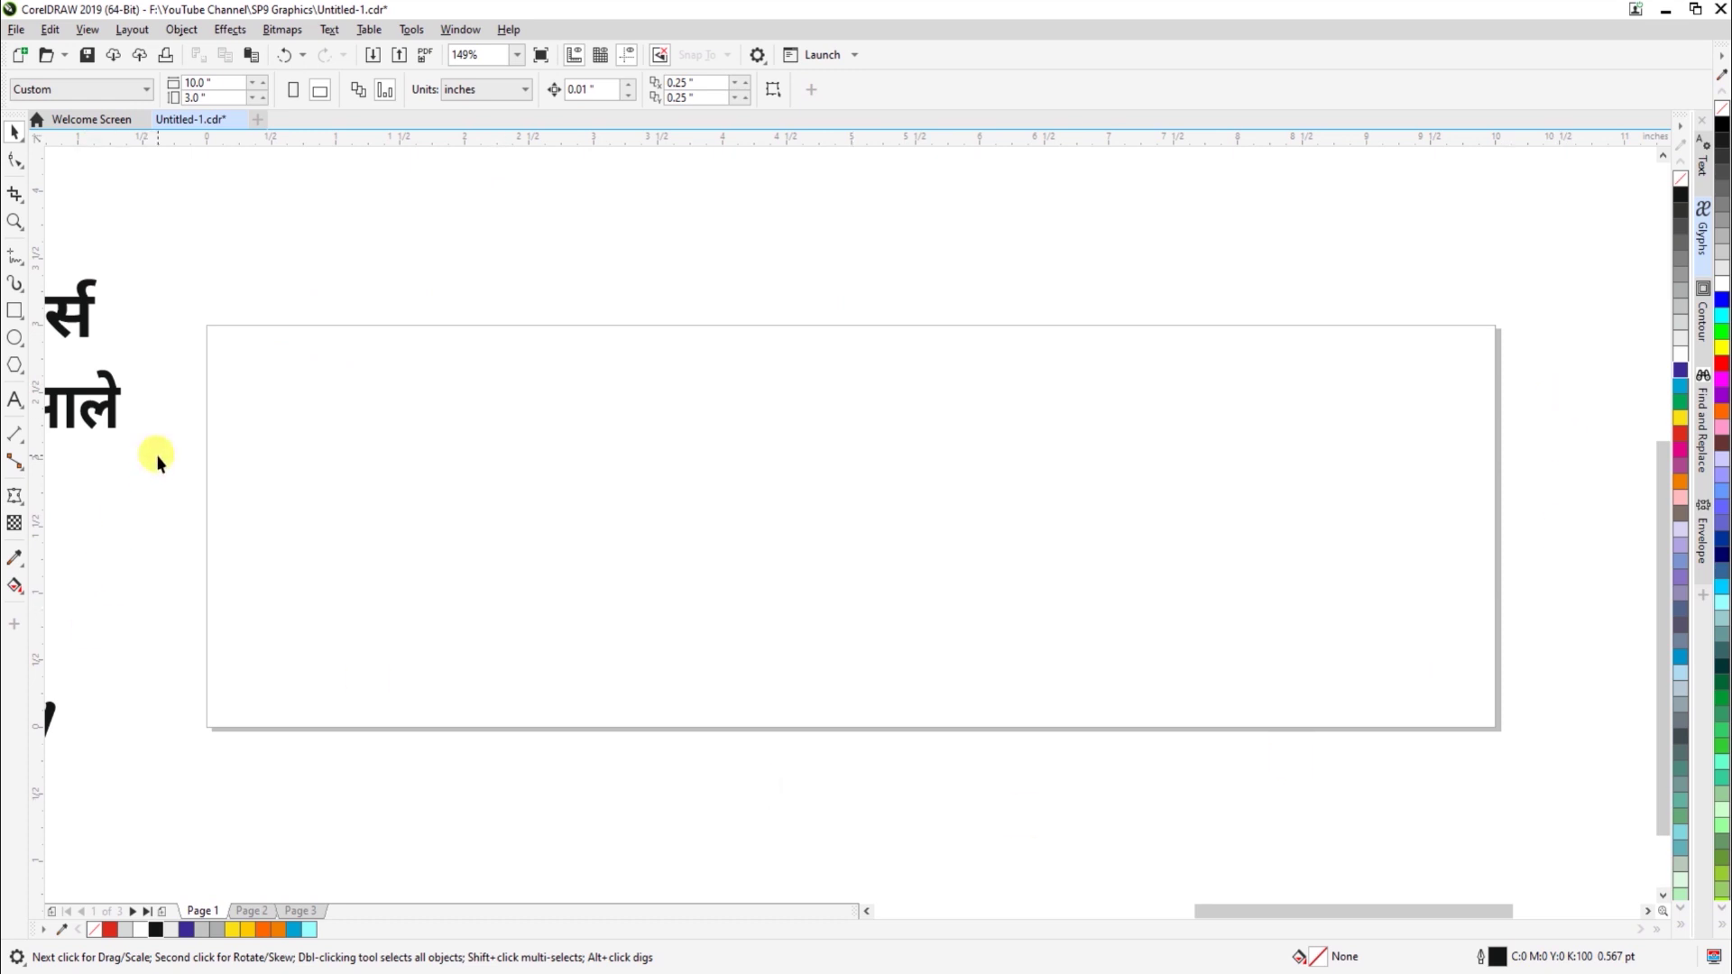
Add a page-frame rectangle that matches the 10 by 3 inch page
{"action": "double_click", "coordinate": [12, 312]}
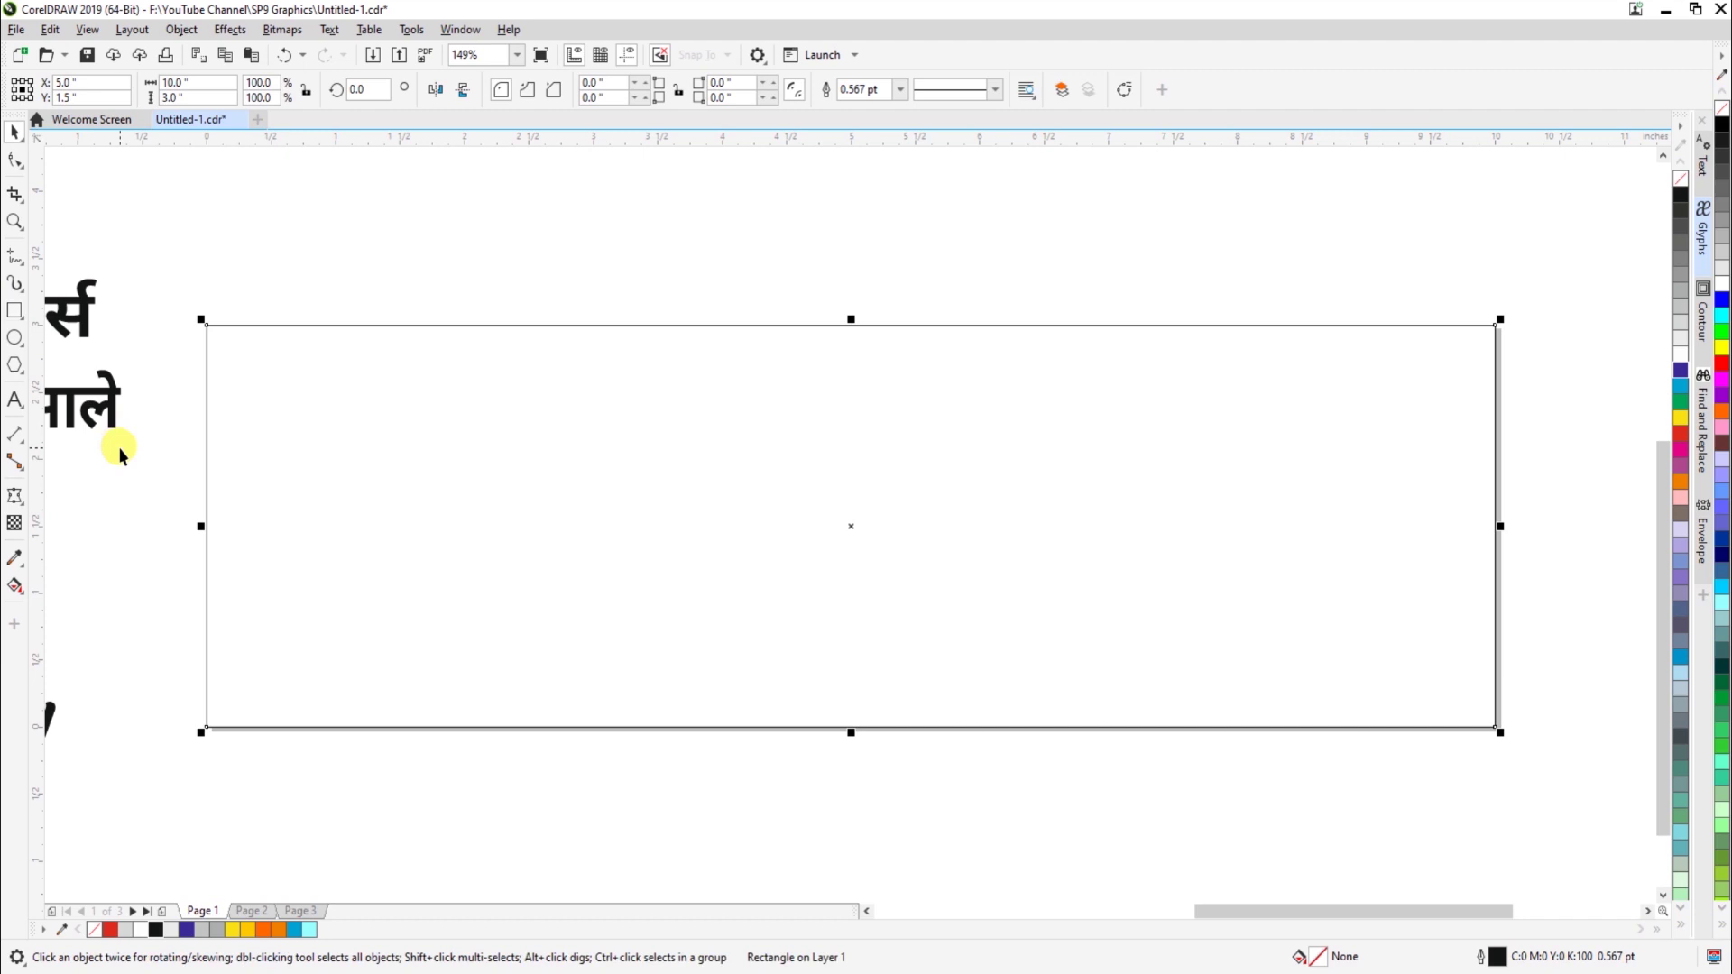
{"action": "left_click", "coordinate": [120, 448]}
{"action": "key", "text": "F4"}
{"action": "key", "text": "F2"}
{"action": "left_click_drag", "start_coordinate": [894, 502], "coordinate": [1628, 773]}
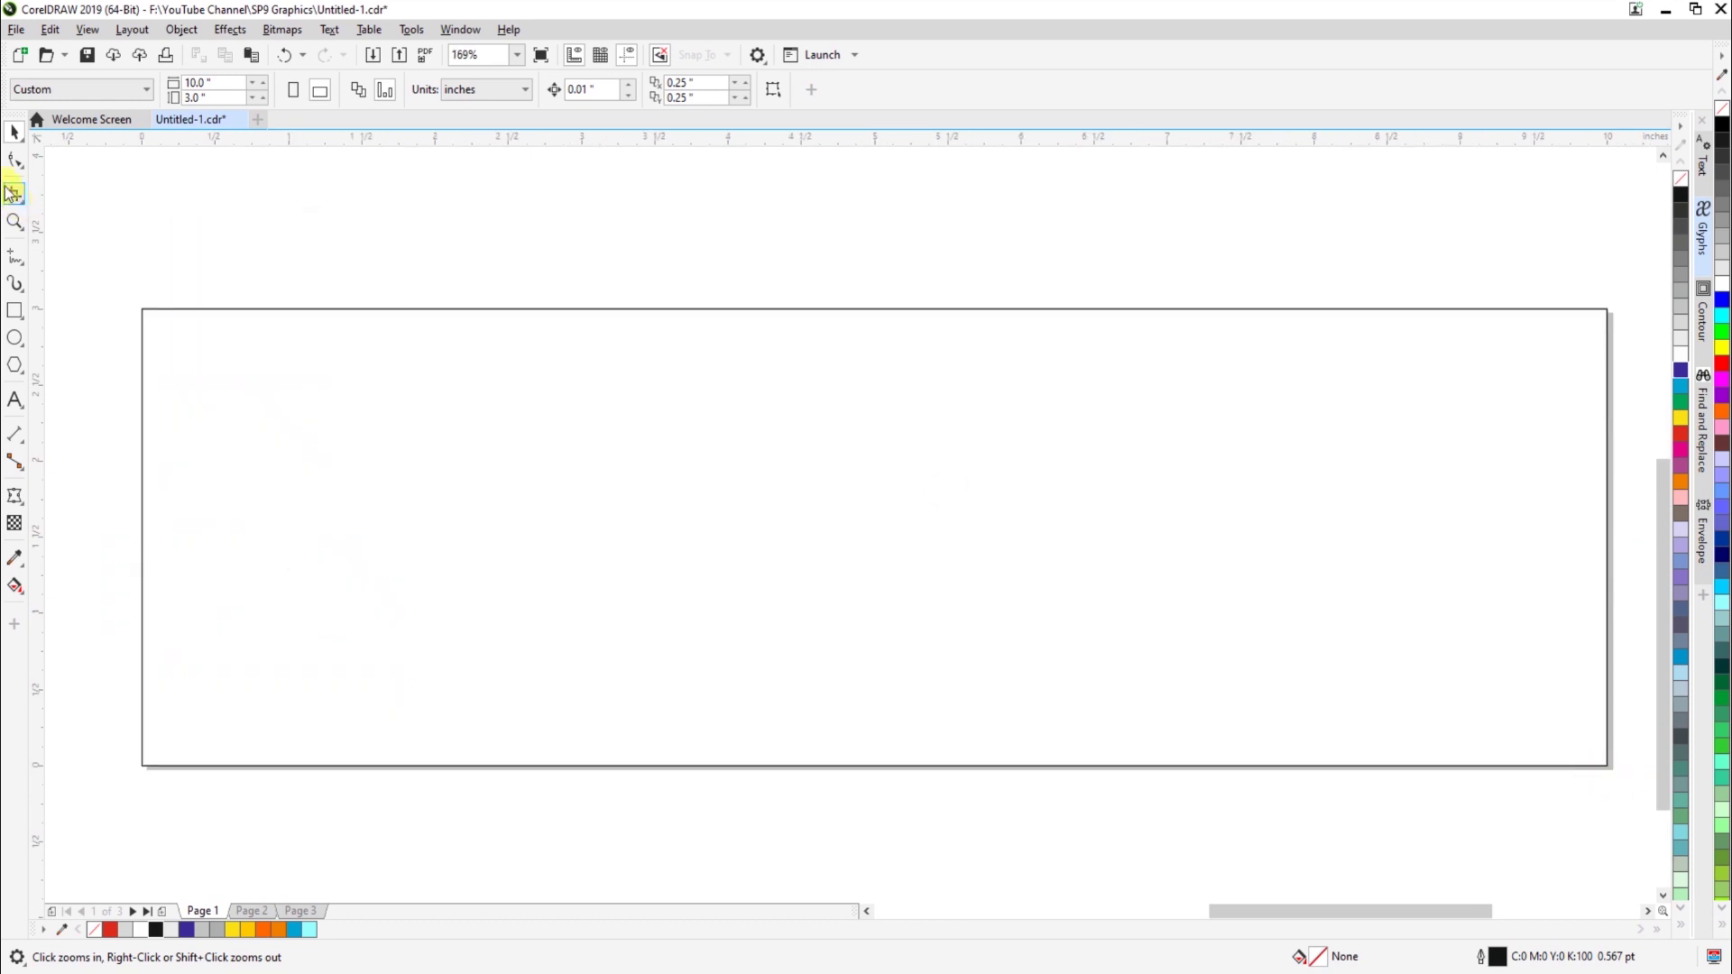
Draw a rectangle about 5.05 by 2.34 inches in the left half of the page
{"action": "left_click", "coordinate": [16, 164]}
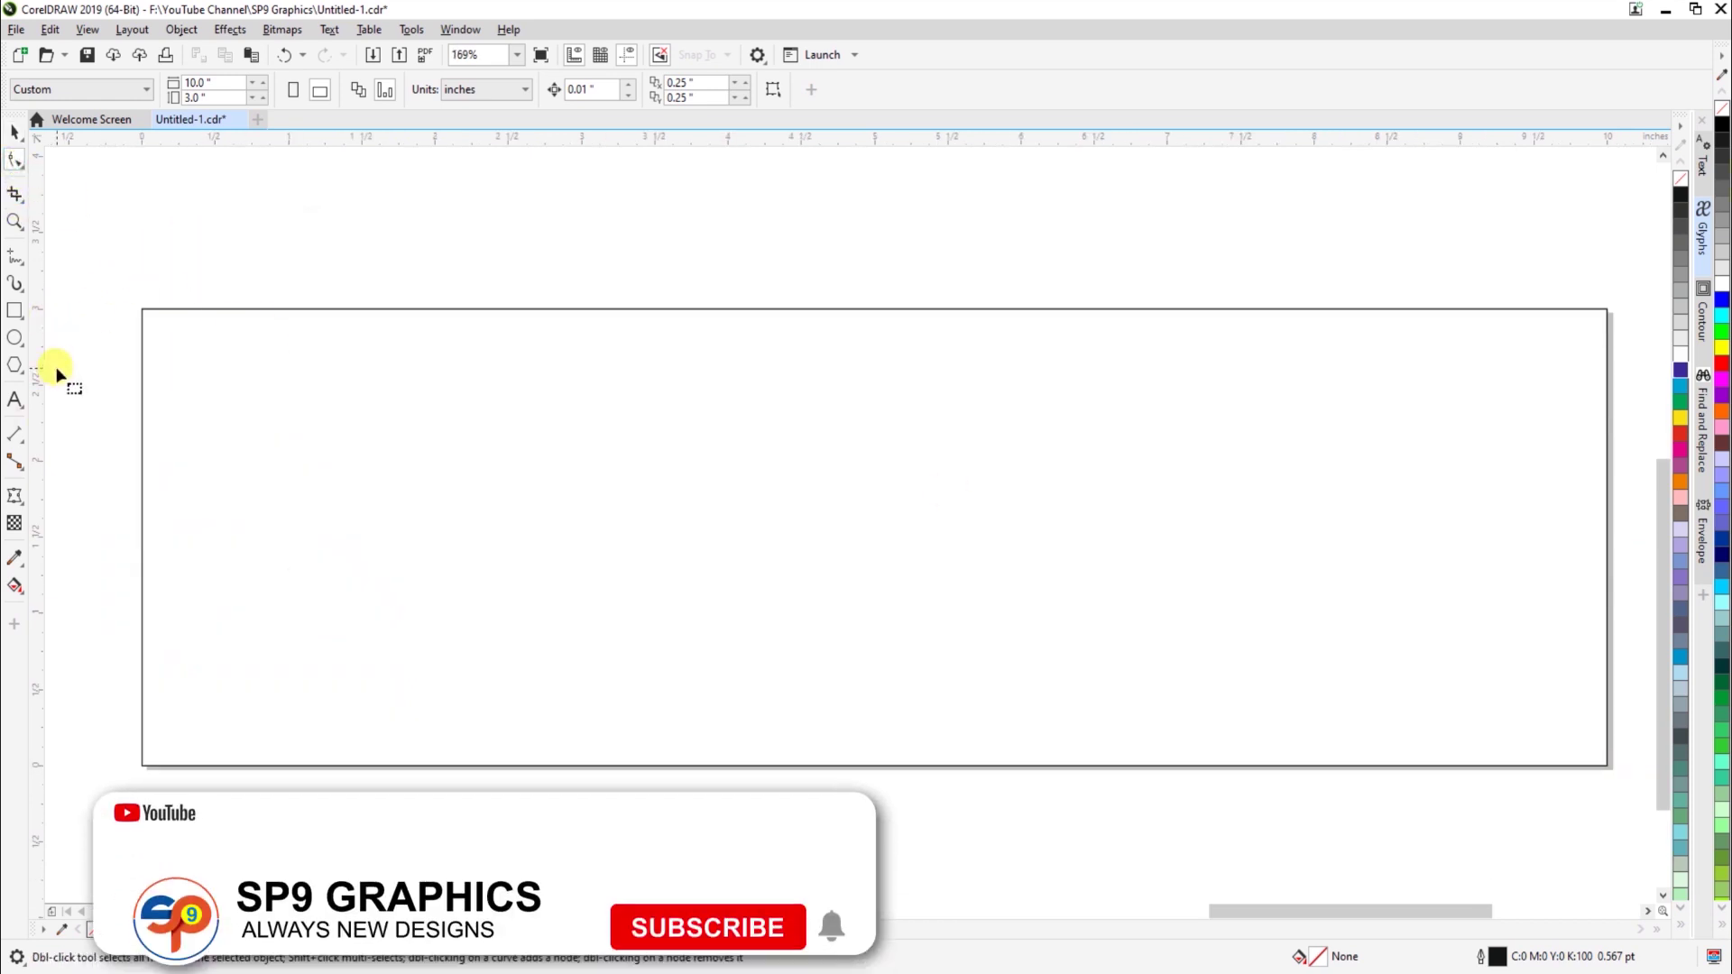
{"action": "left_click", "coordinate": [14, 310]}
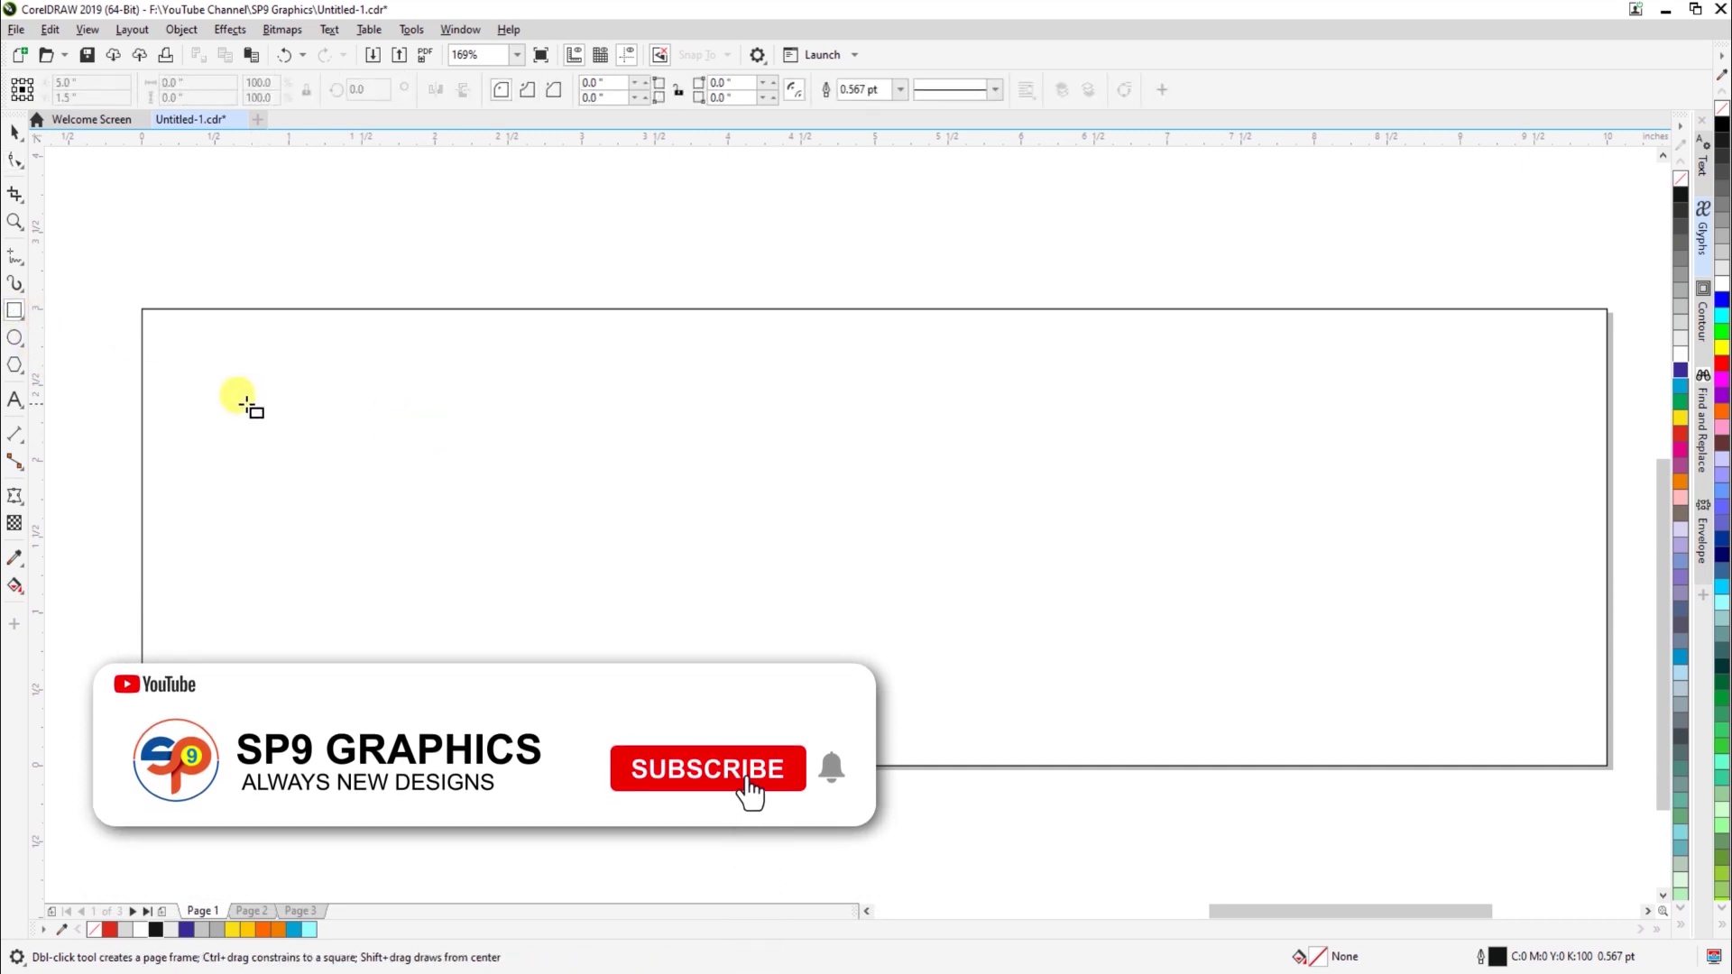
{"action": "left_click_drag", "start_coordinate": [195, 359], "coordinate": [1098, 717]}
{"action": "left_click", "coordinate": [14, 133]}
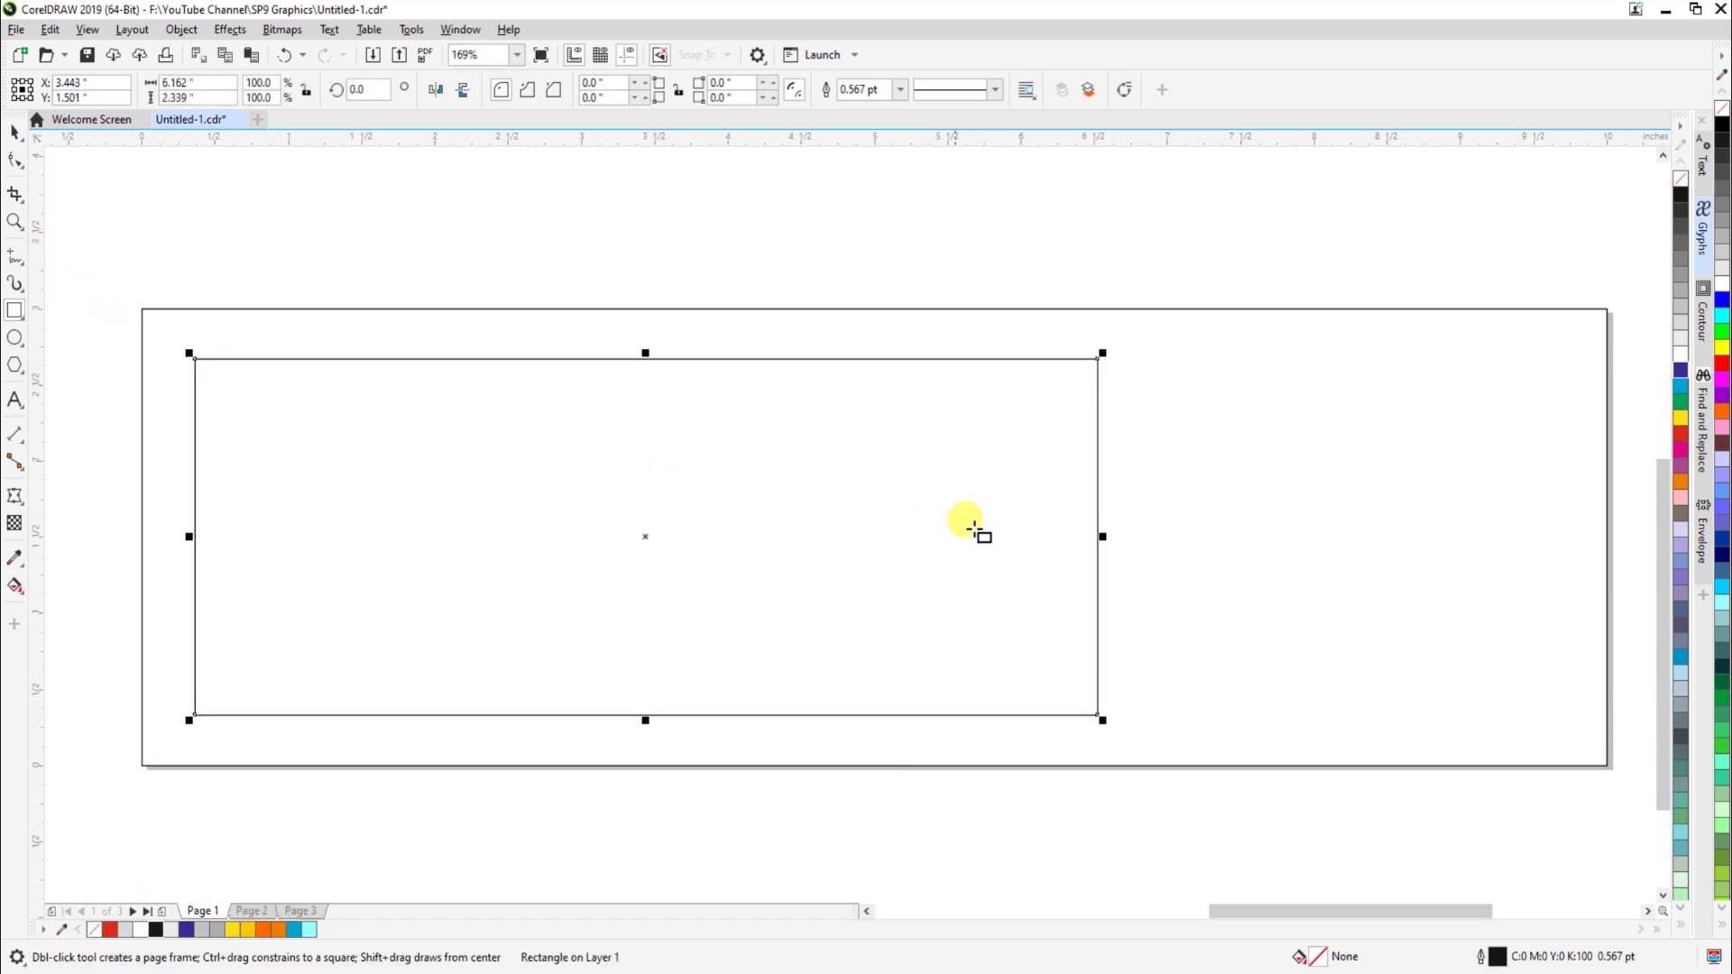
{"action": "left_click_drag", "start_coordinate": [1102, 539], "coordinate": [935, 570]}
Round the rectangle's left corners fully to about 1.17 inches and set both right corner radii to 0
{"action": "left_click", "coordinate": [17, 162]}
{"action": "left_click_drag", "start_coordinate": [197, 362], "coordinate": [197, 599]}
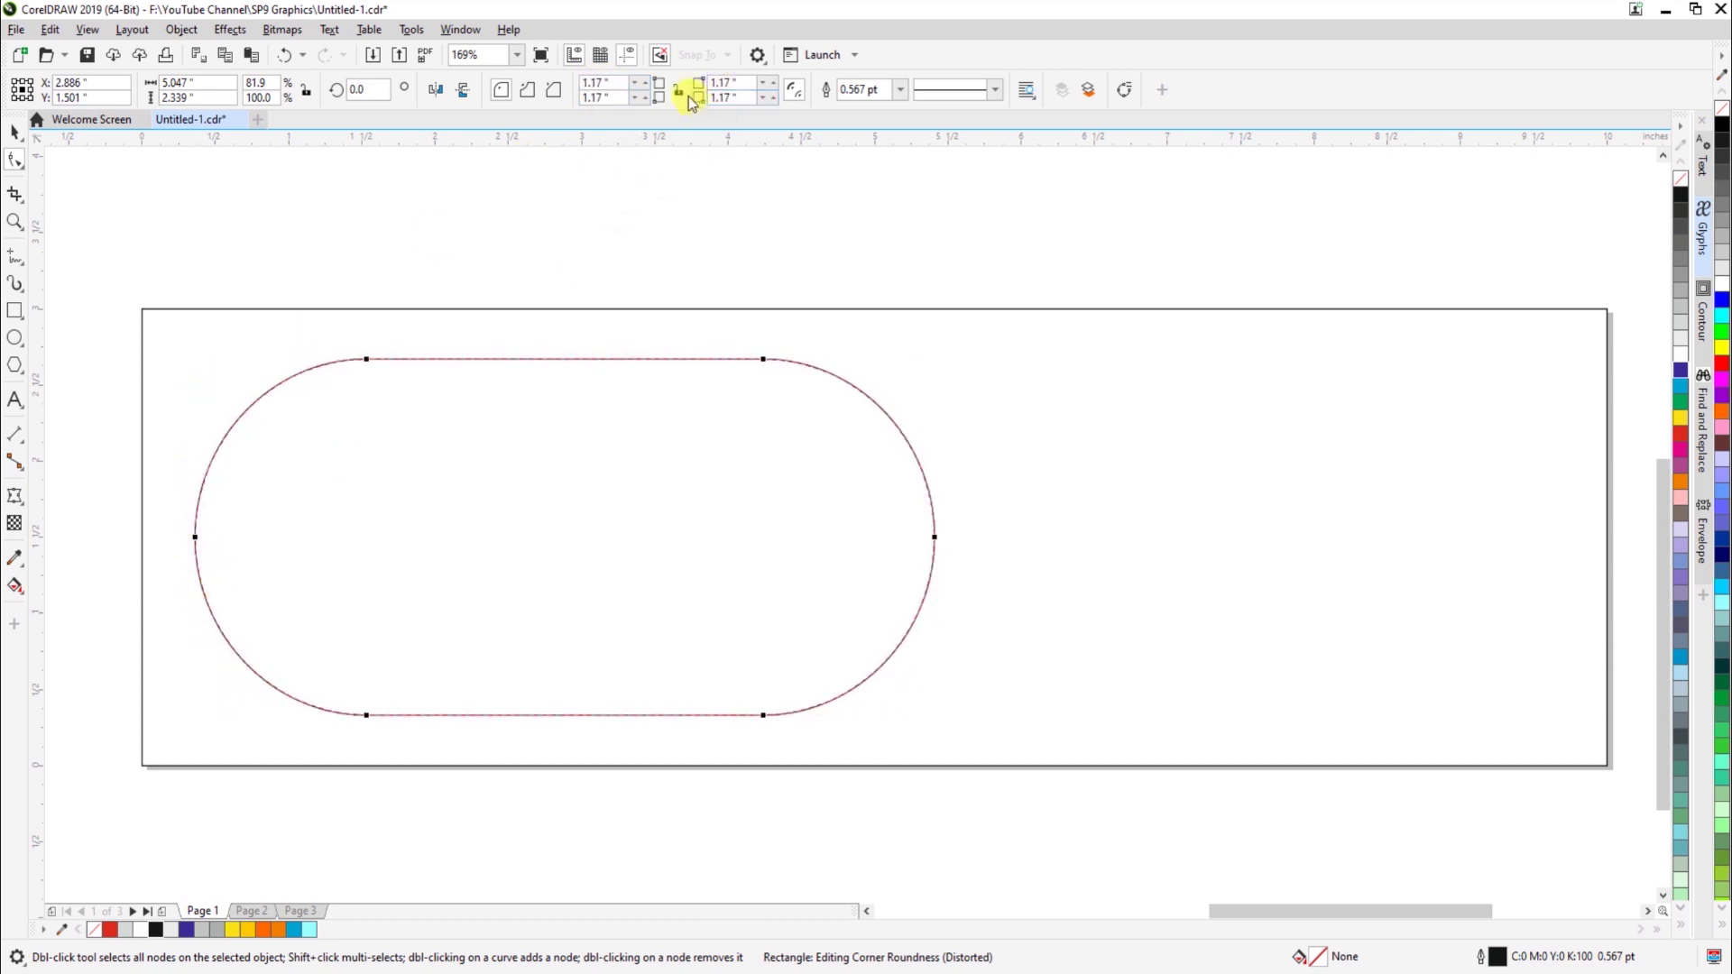
{"action": "double_click", "coordinate": [745, 82]}
{"action": "type", "text": "0"}
{"action": "key", "text": "Tab"}
{"action": "type", "text": "0"}
{"action": "key", "text": "Return"}
{"action": "key", "text": "space"}
{"action": "left_click", "coordinate": [1199, 527]}
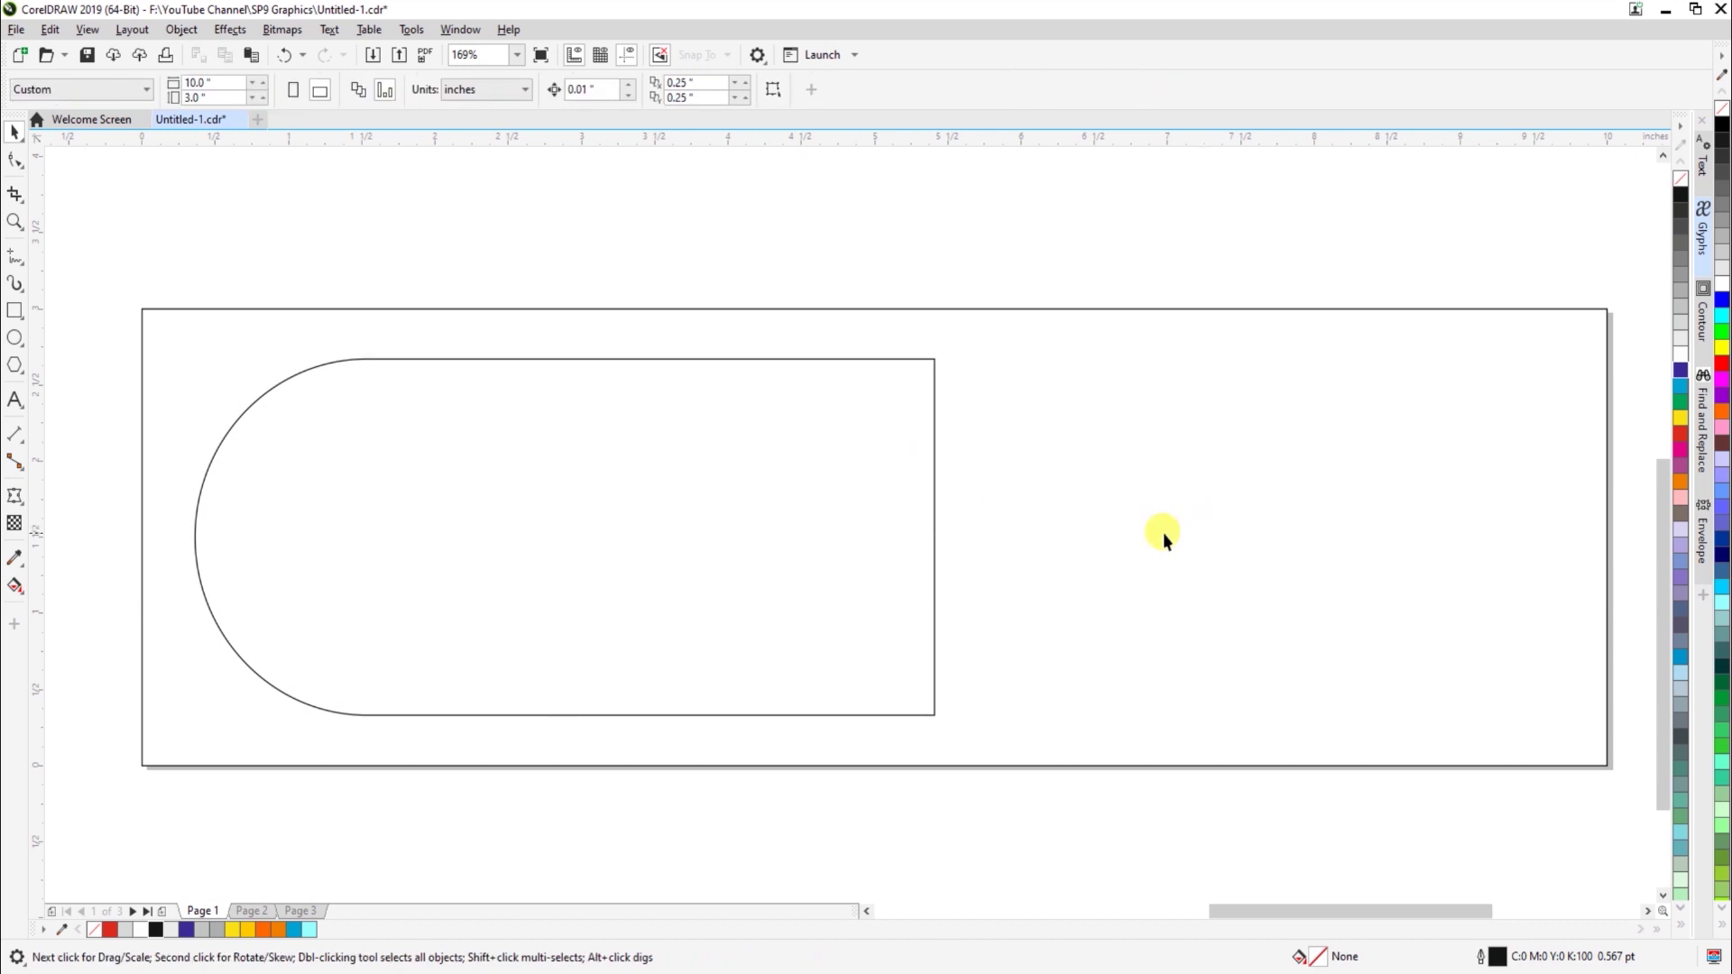
Draw a square about 0.97 inches wide to the right of the half-rounded shape and rotate it 45 degrees
{"action": "left_click", "coordinate": [15, 310]}
{"action": "left_click_drag", "start_coordinate": [996, 352], "coordinate": [1139, 499]}
{"action": "left_click", "coordinate": [11, 166]}
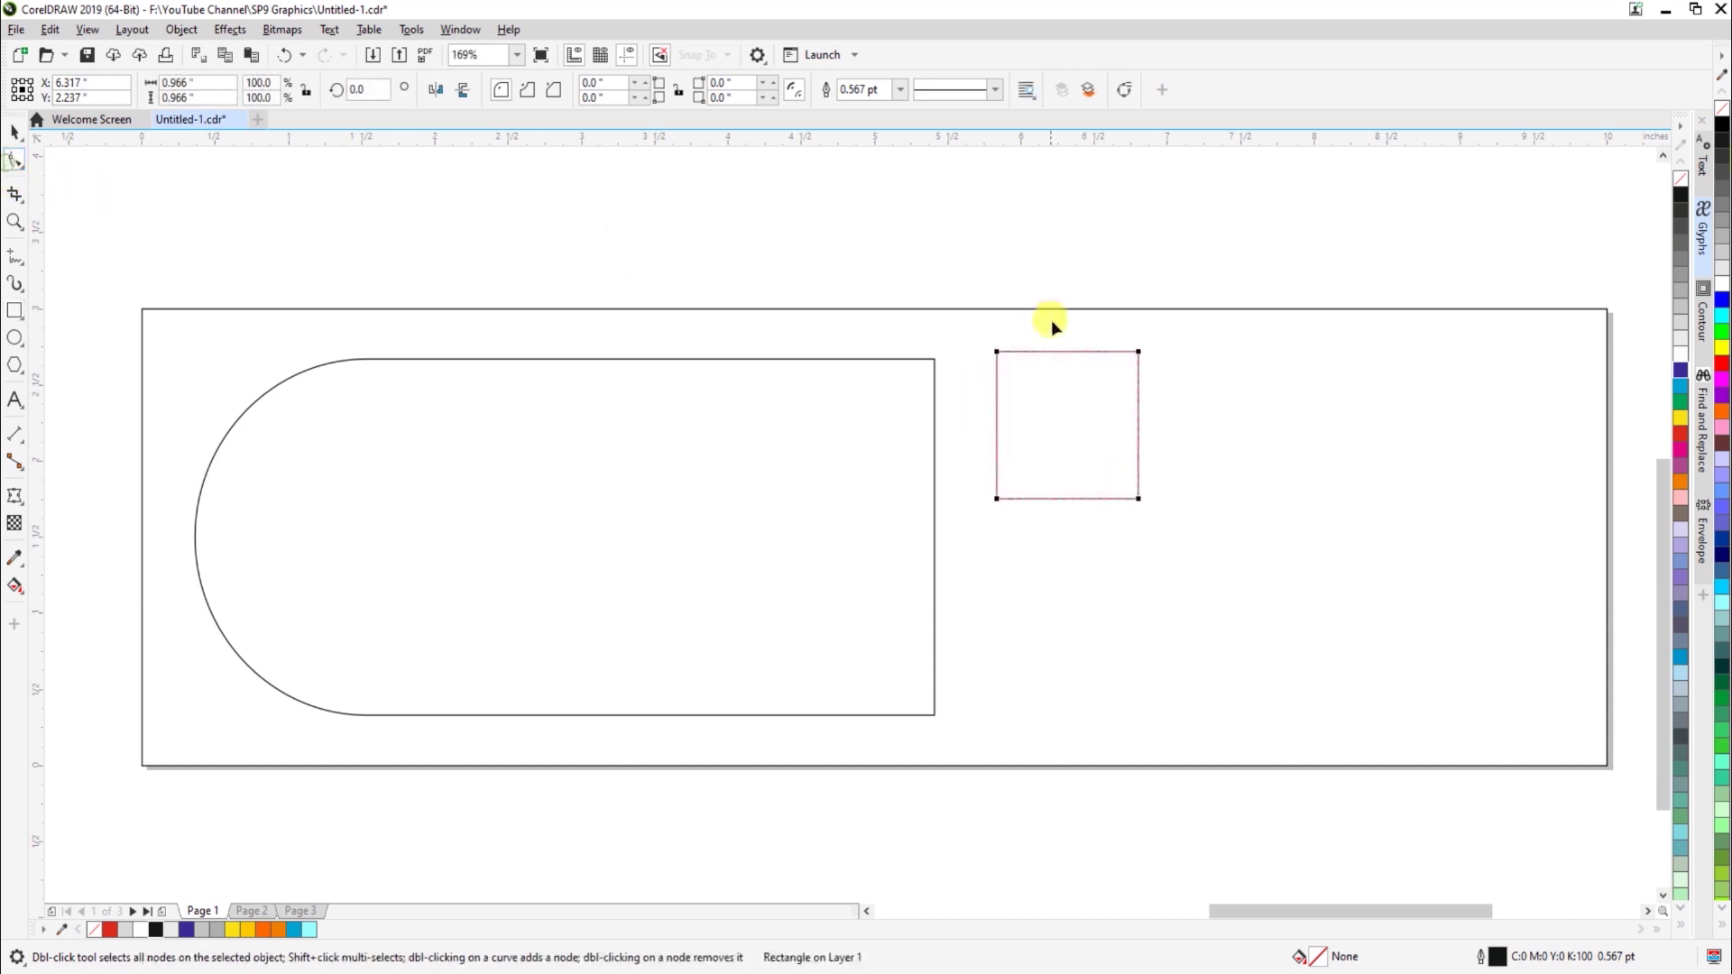
{"action": "key", "text": "space"}
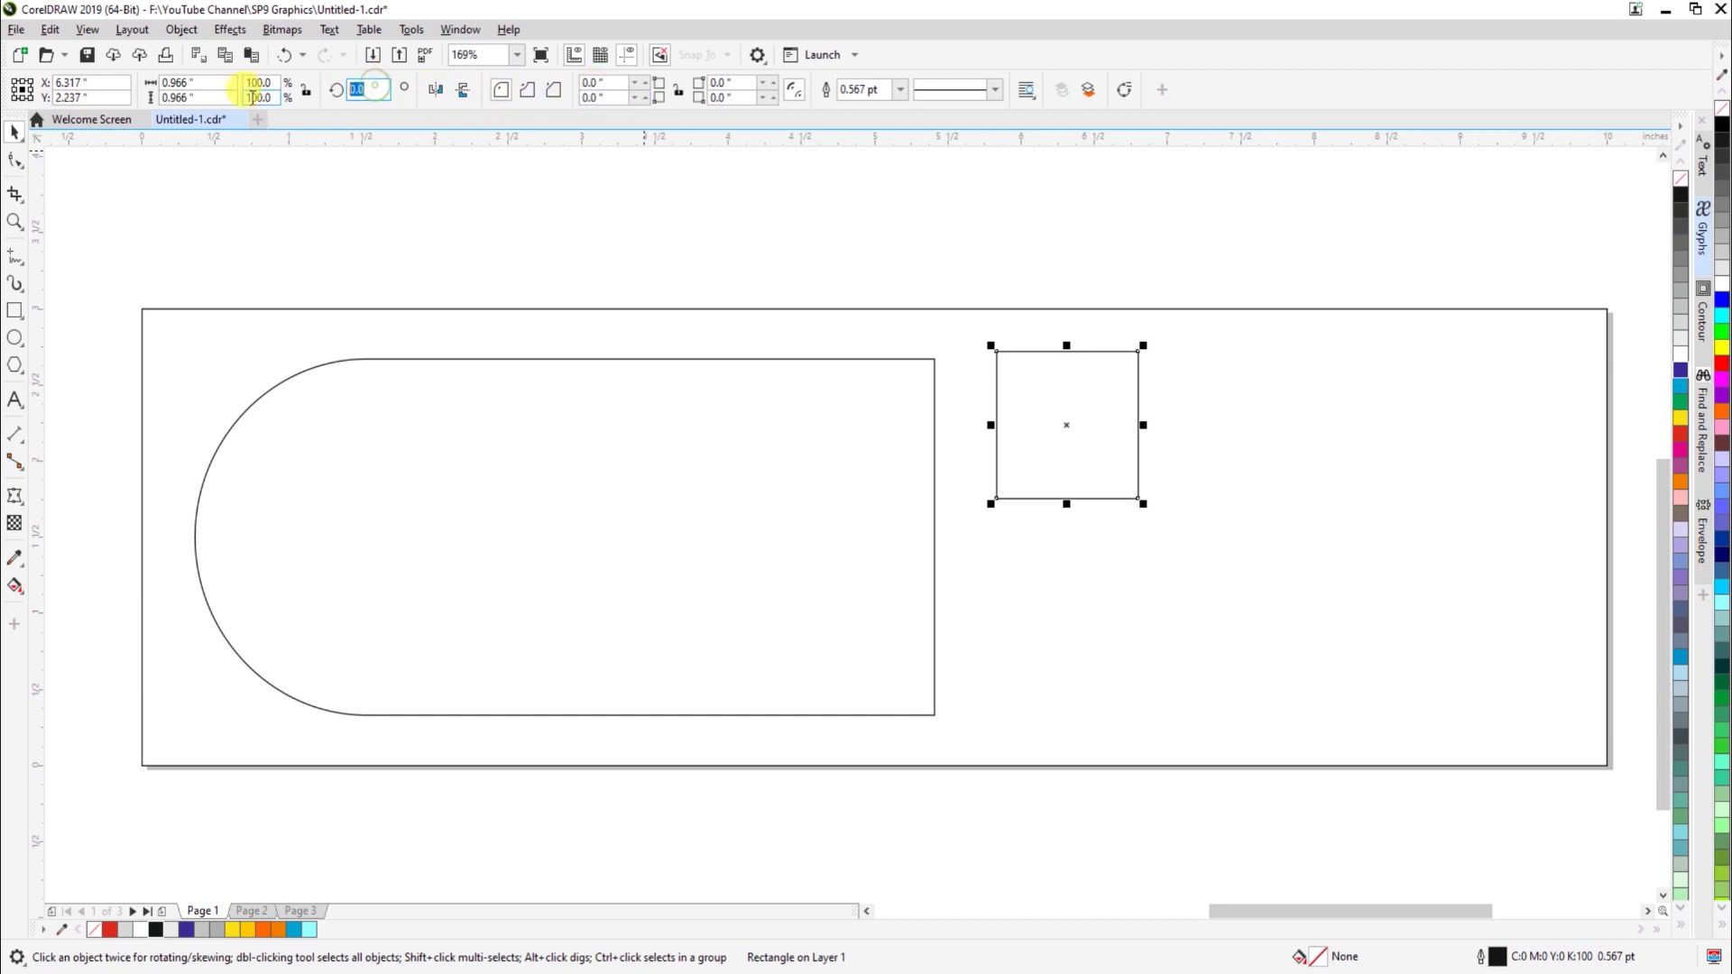
{"action": "type", "text": "45"}
{"action": "key", "text": "Return"}
Turn the rotated square into a teardrop by rounding its corners to about 0.483 inches and setting the bottom corner radius to 0
{"action": "key", "text": "space"}
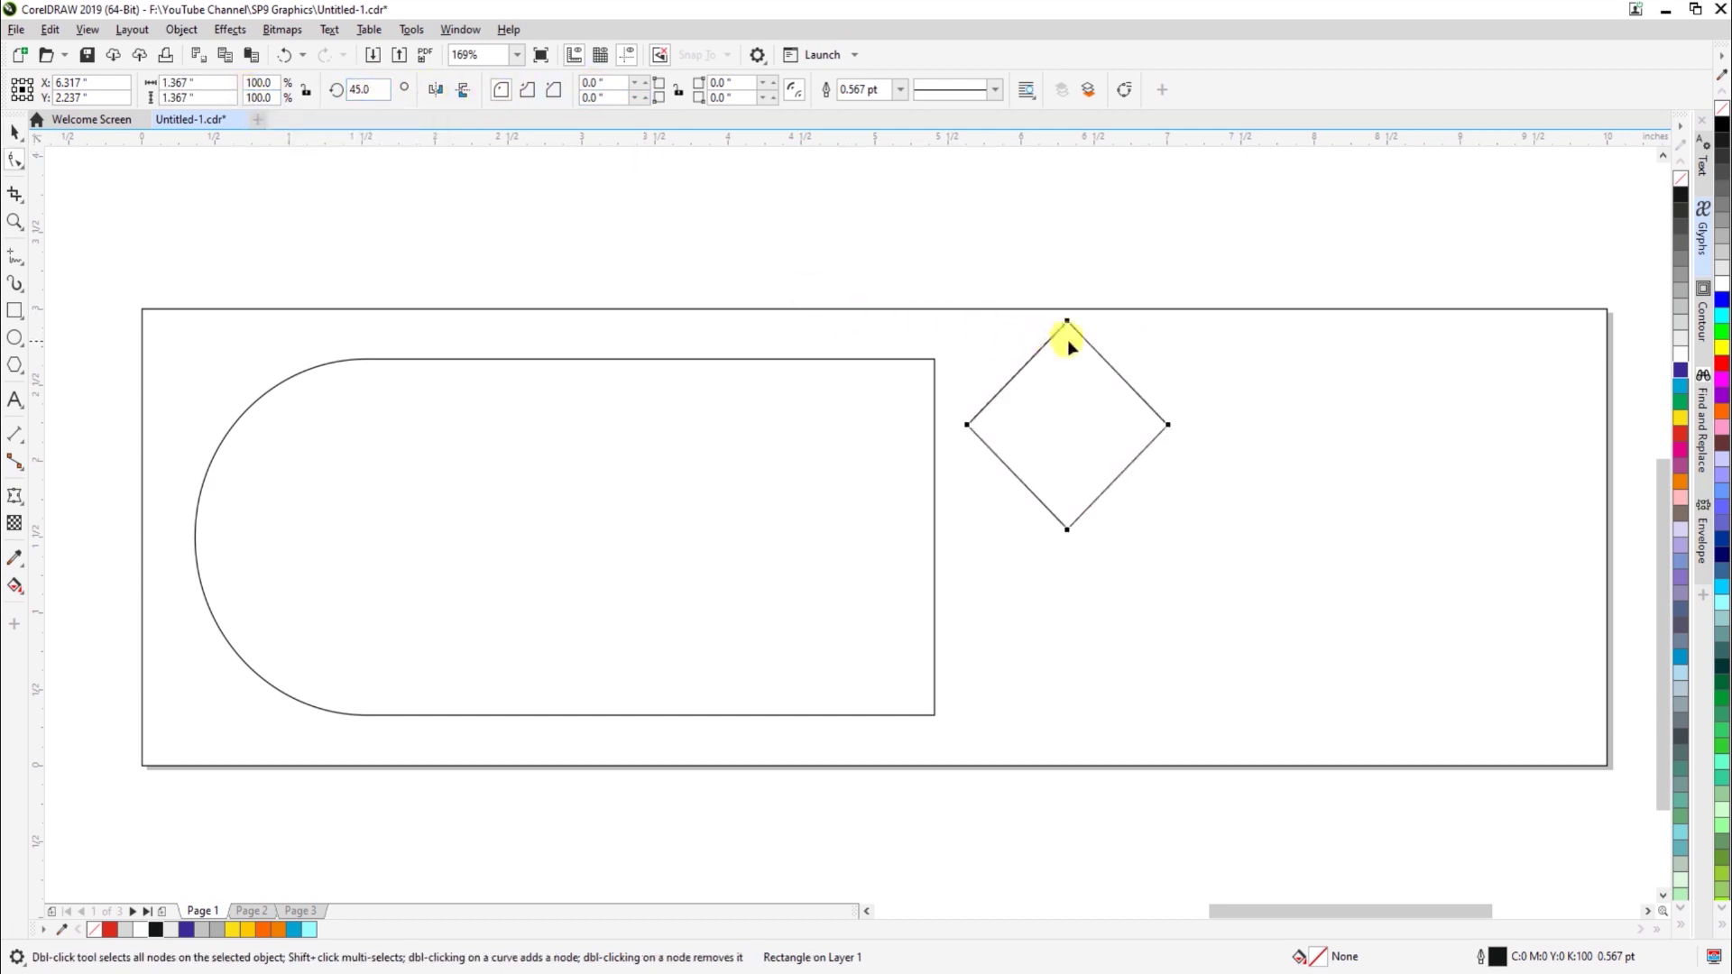
{"action": "left_click_drag", "start_coordinate": [1067, 323], "coordinate": [1115, 495]}
{"action": "left_click", "coordinate": [596, 98]}
{"action": "type", "text": "0"}
{"action": "key", "text": "Return"}
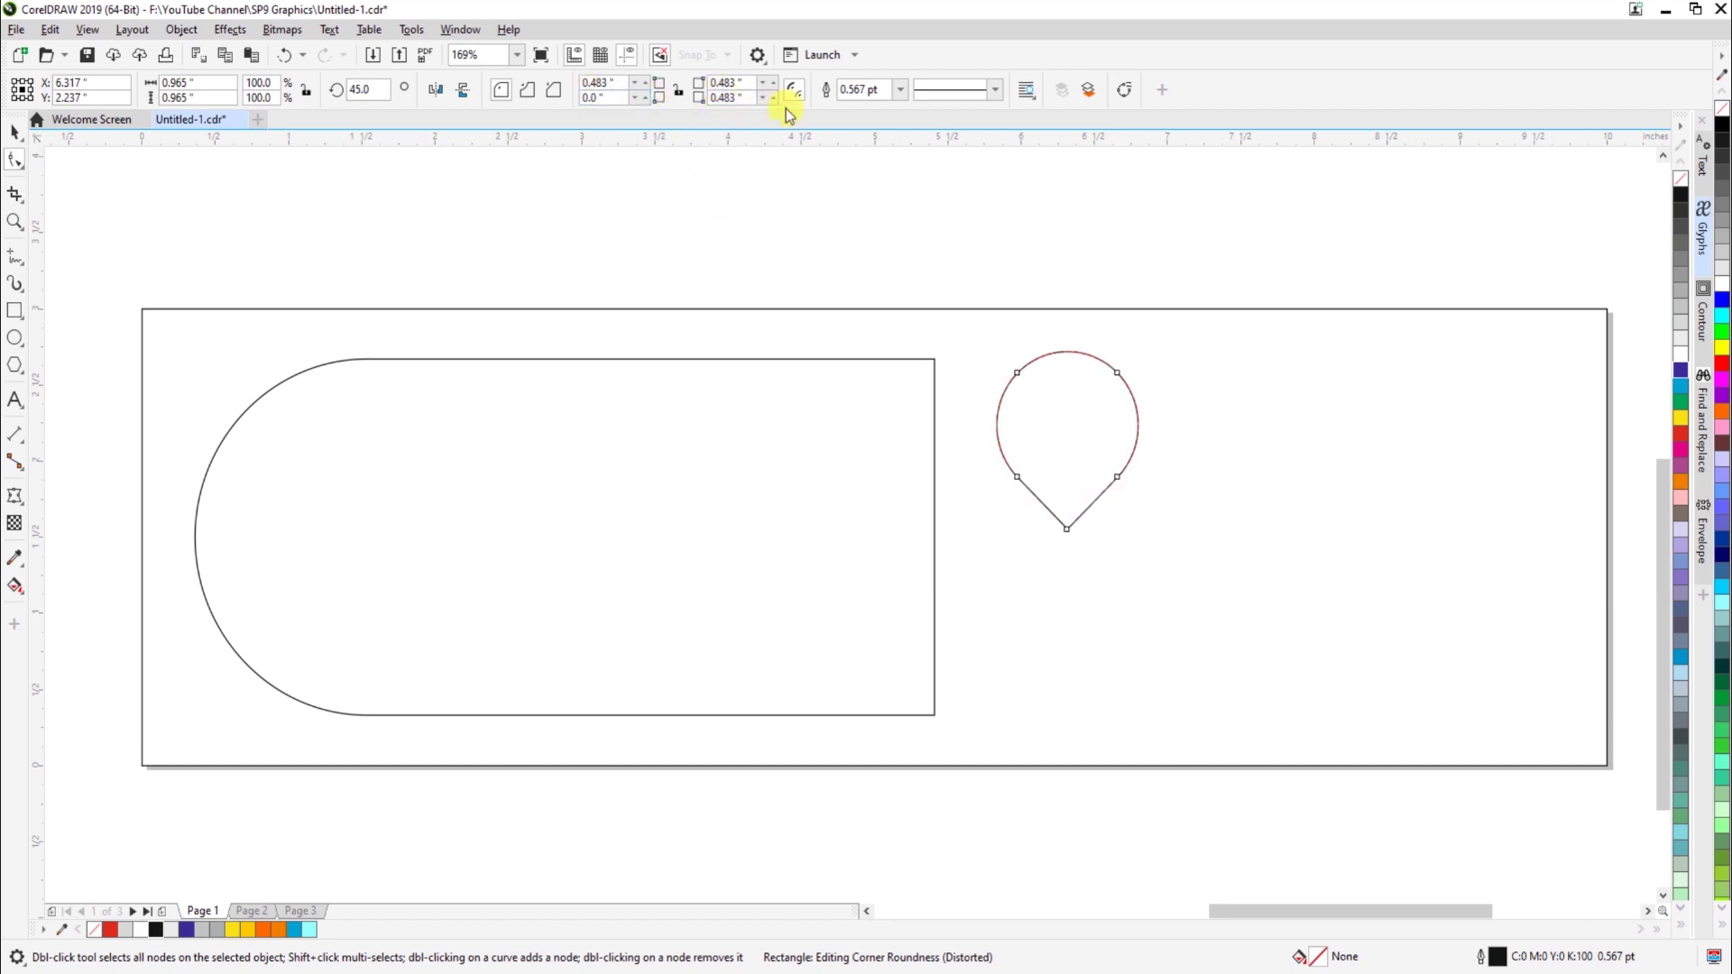
{"action": "key", "text": "space"}
{"action": "left_click", "coordinate": [1321, 540]}
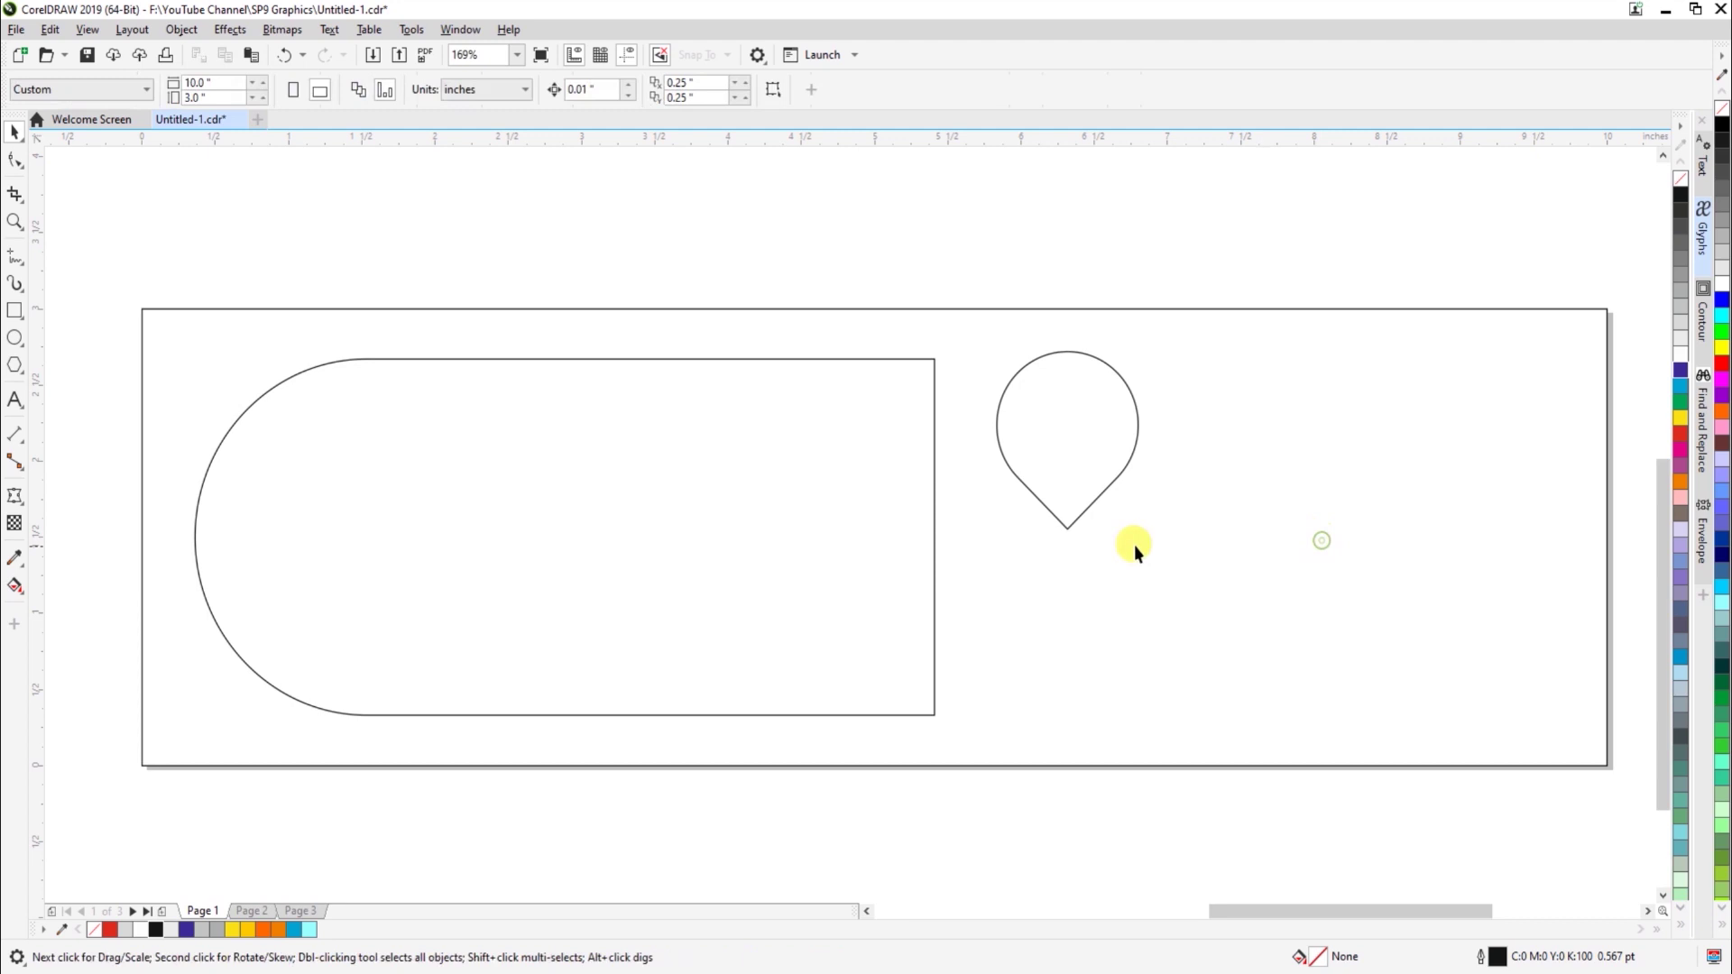
Move the teardrop's centre of rotation to its pointed bottom tip
{"action": "left_click", "coordinate": [1074, 523]}
{"action": "key", "text": "z"}
{"action": "left_click_drag", "start_coordinate": [806, 271], "coordinate": [1310, 669]}
{"action": "key", "text": "F10"}
{"action": "key", "text": "space"}
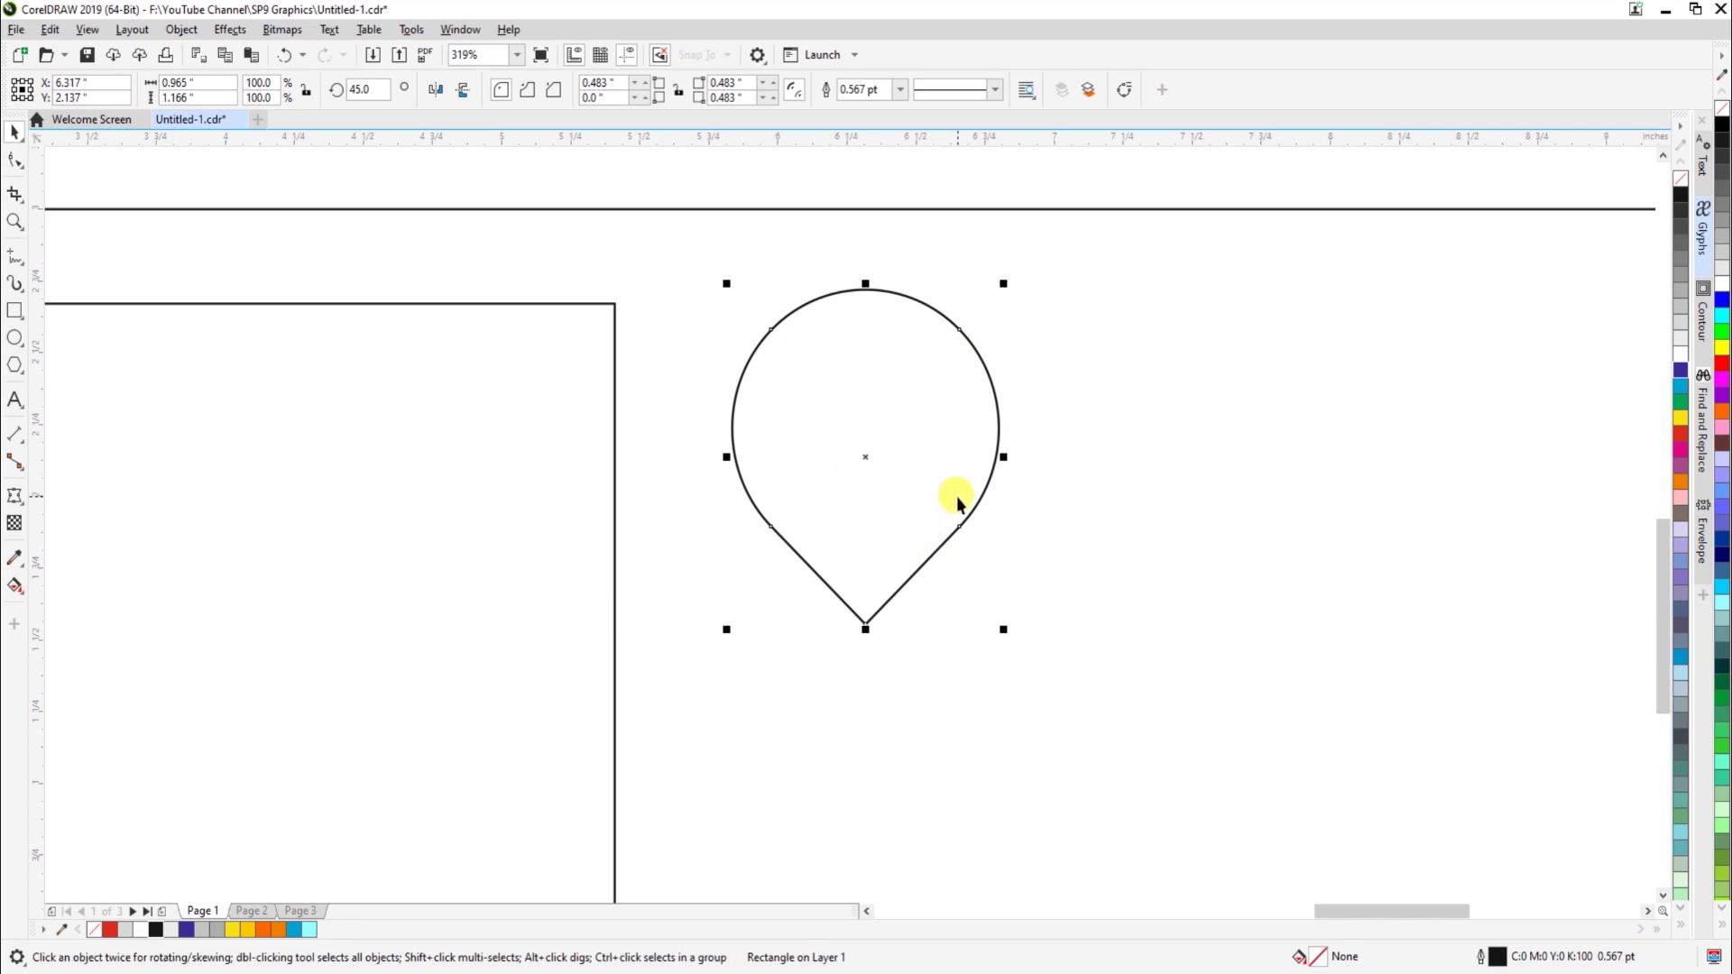
{"action": "left_click", "coordinate": [864, 455]}
{"action": "left_click", "coordinate": [1015, 496]}
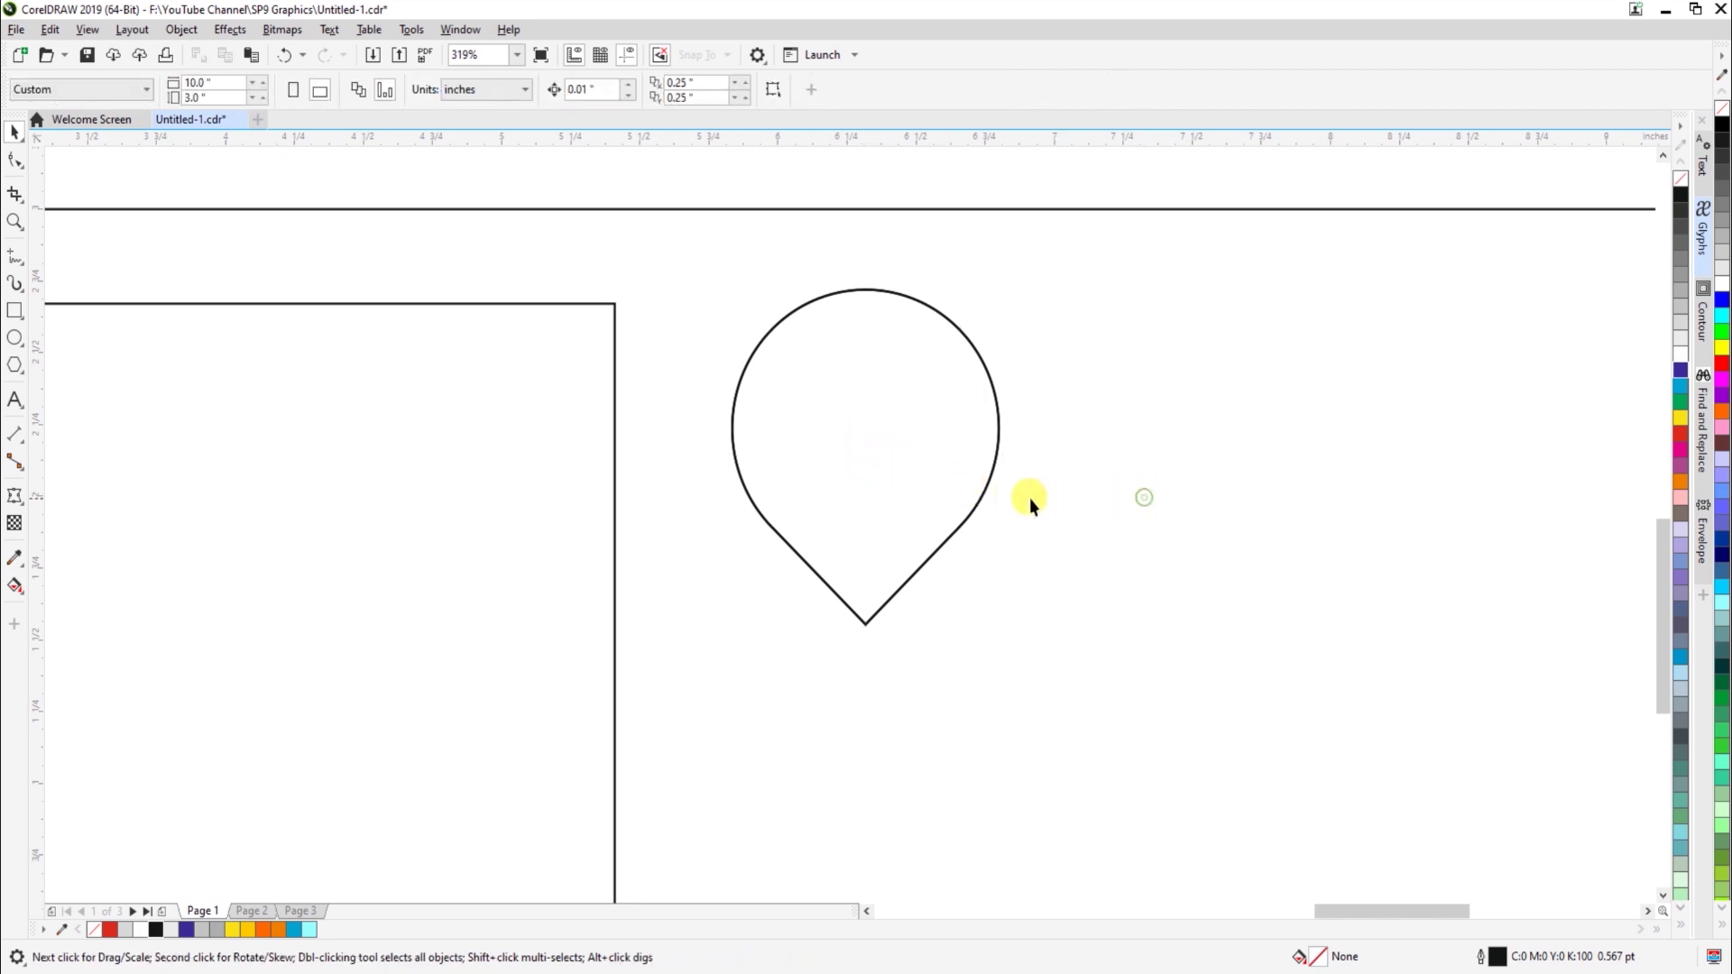
{"action": "left_click", "coordinate": [976, 504]}
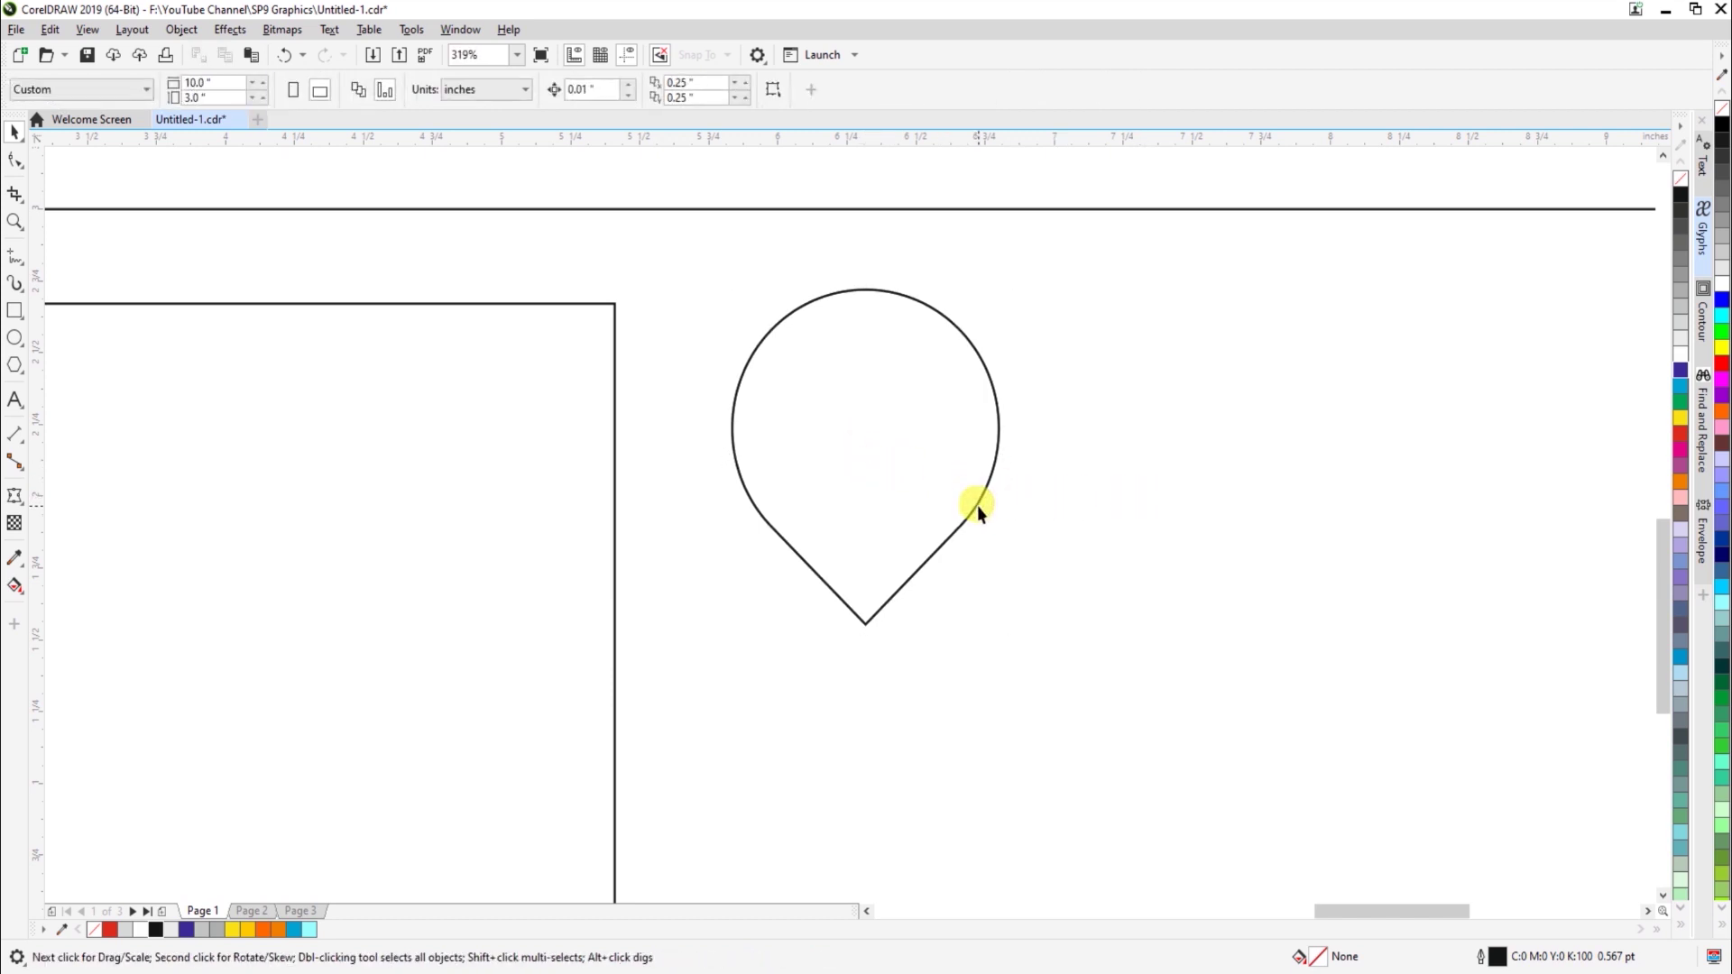
{"action": "left_click", "coordinate": [850, 290]}
{"action": "left_click_drag", "start_coordinate": [863, 458], "coordinate": [865, 624]}
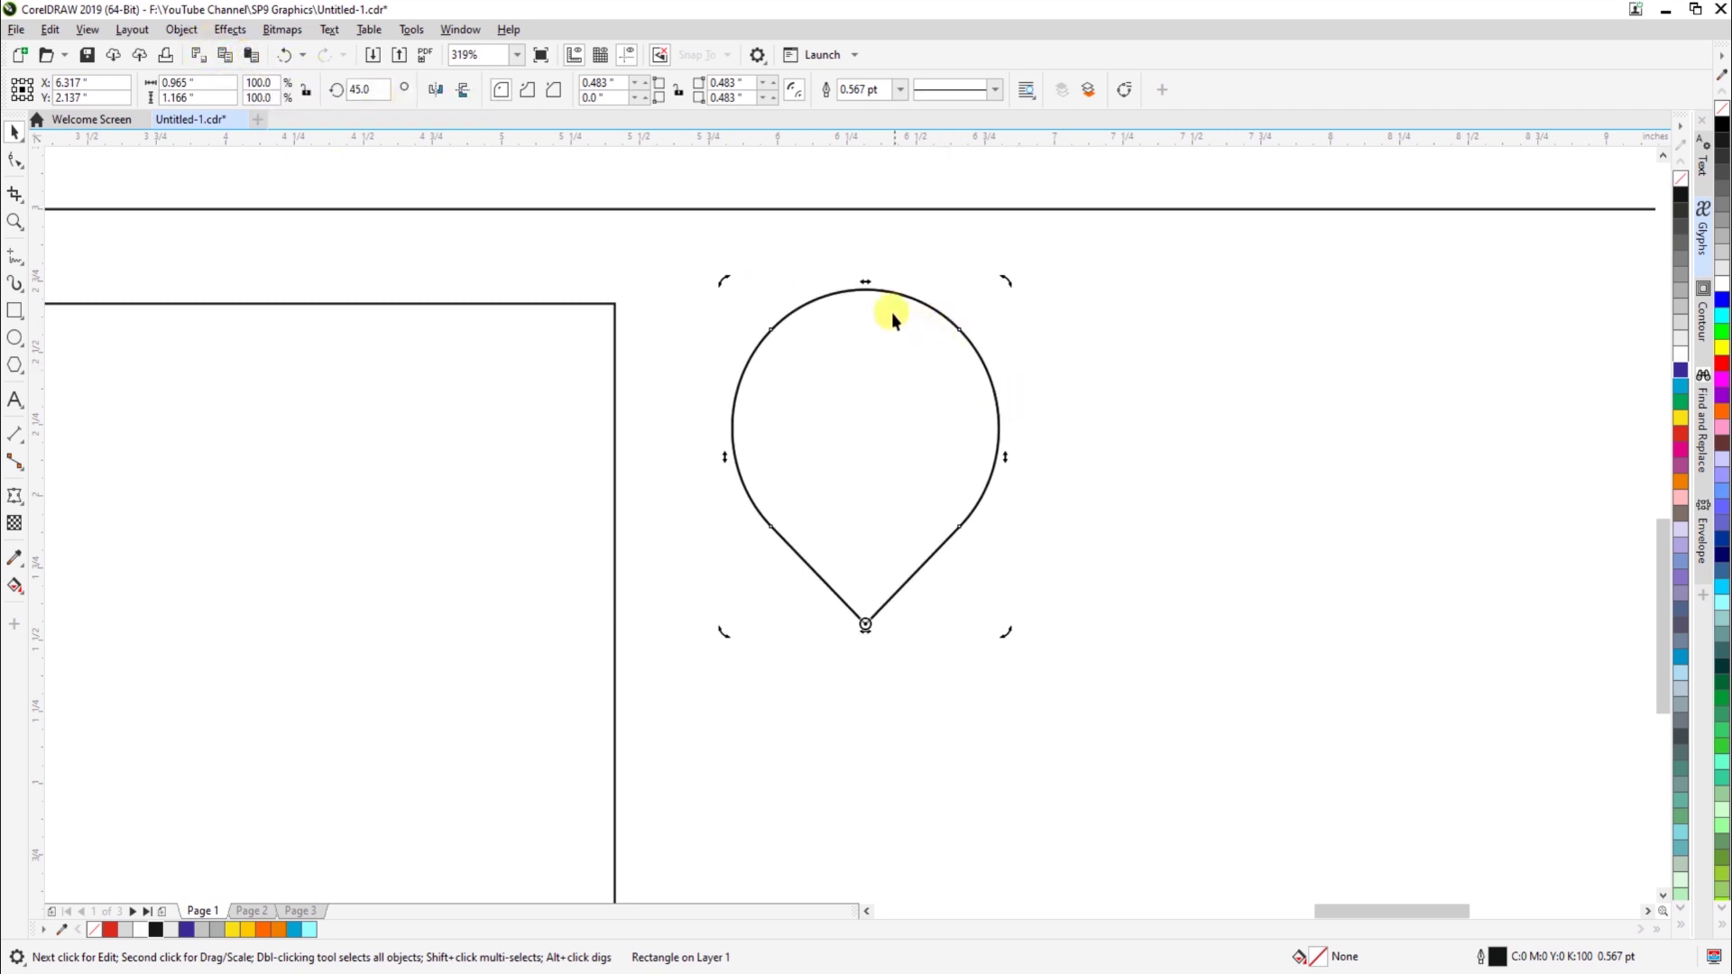
{"action": "left_click_drag", "start_coordinate": [999, 289], "coordinate": [1431, 929]}
{"action": "key", "text": "ctrl+r"}
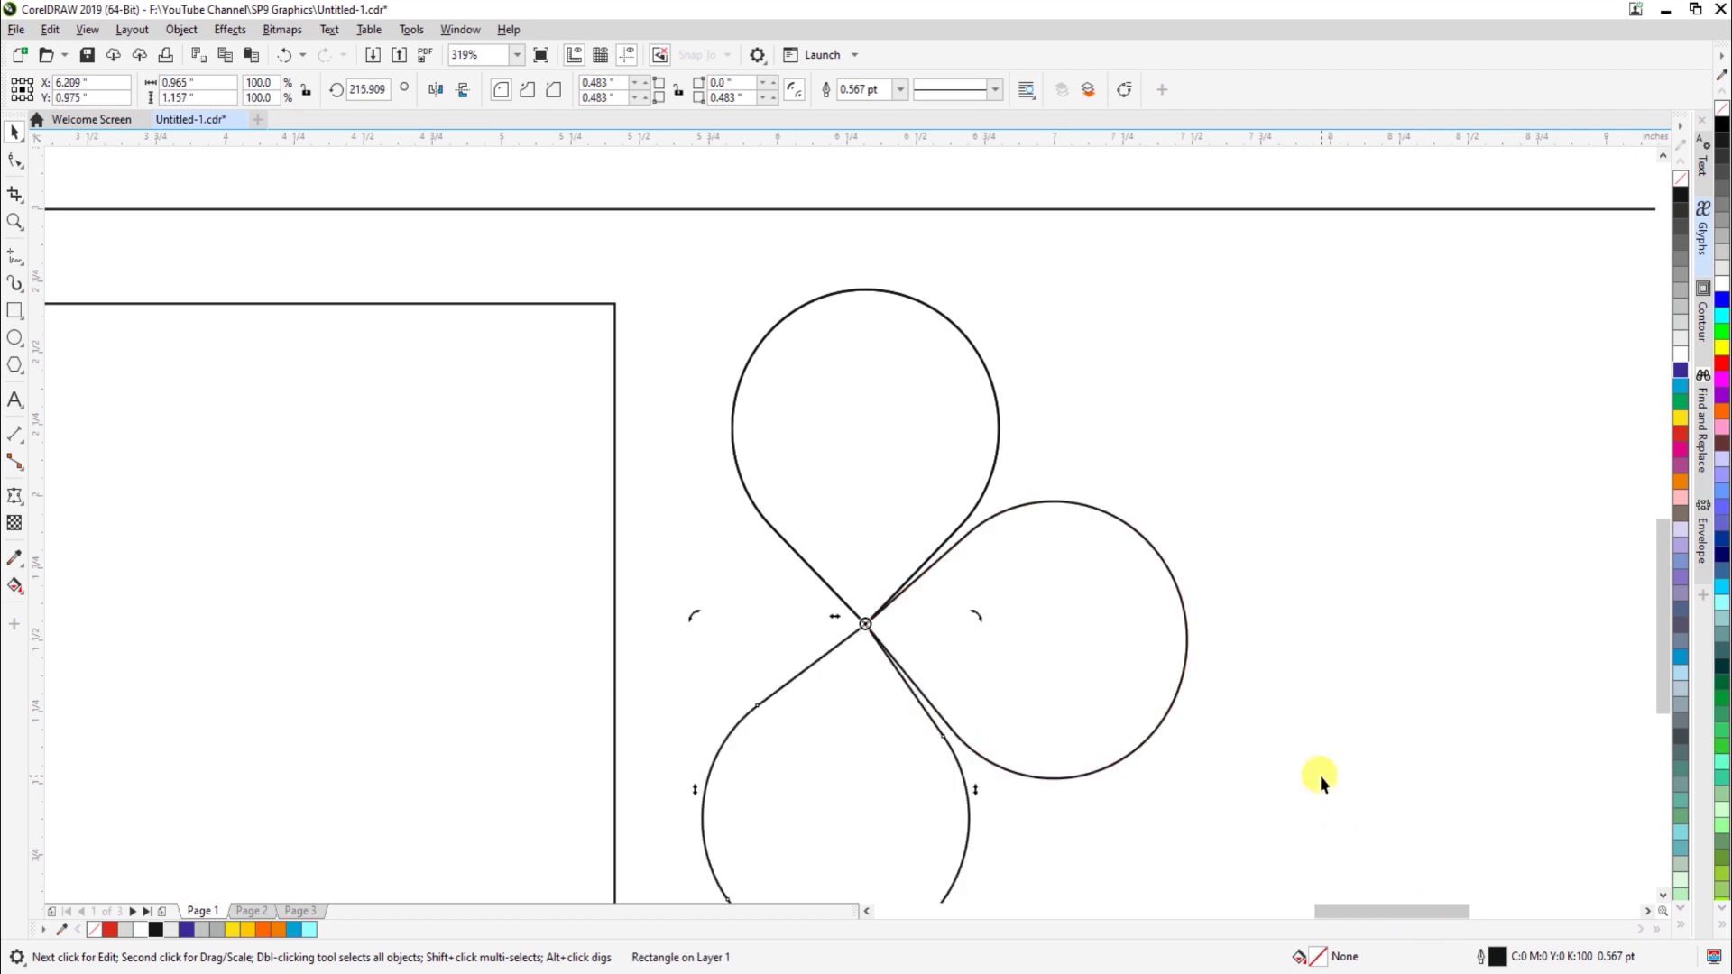
{"action": "key", "text": "ctrl+r"}
{"action": "left_click", "coordinate": [1324, 684]}
{"action": "scroll", "coordinate": [1325, 683], "scroll_direction": "down", "scroll_amount": 2}
{"action": "key", "text": "F2"}
{"action": "left_click_drag", "start_coordinate": [871, 441], "coordinate": [1467, 864]}
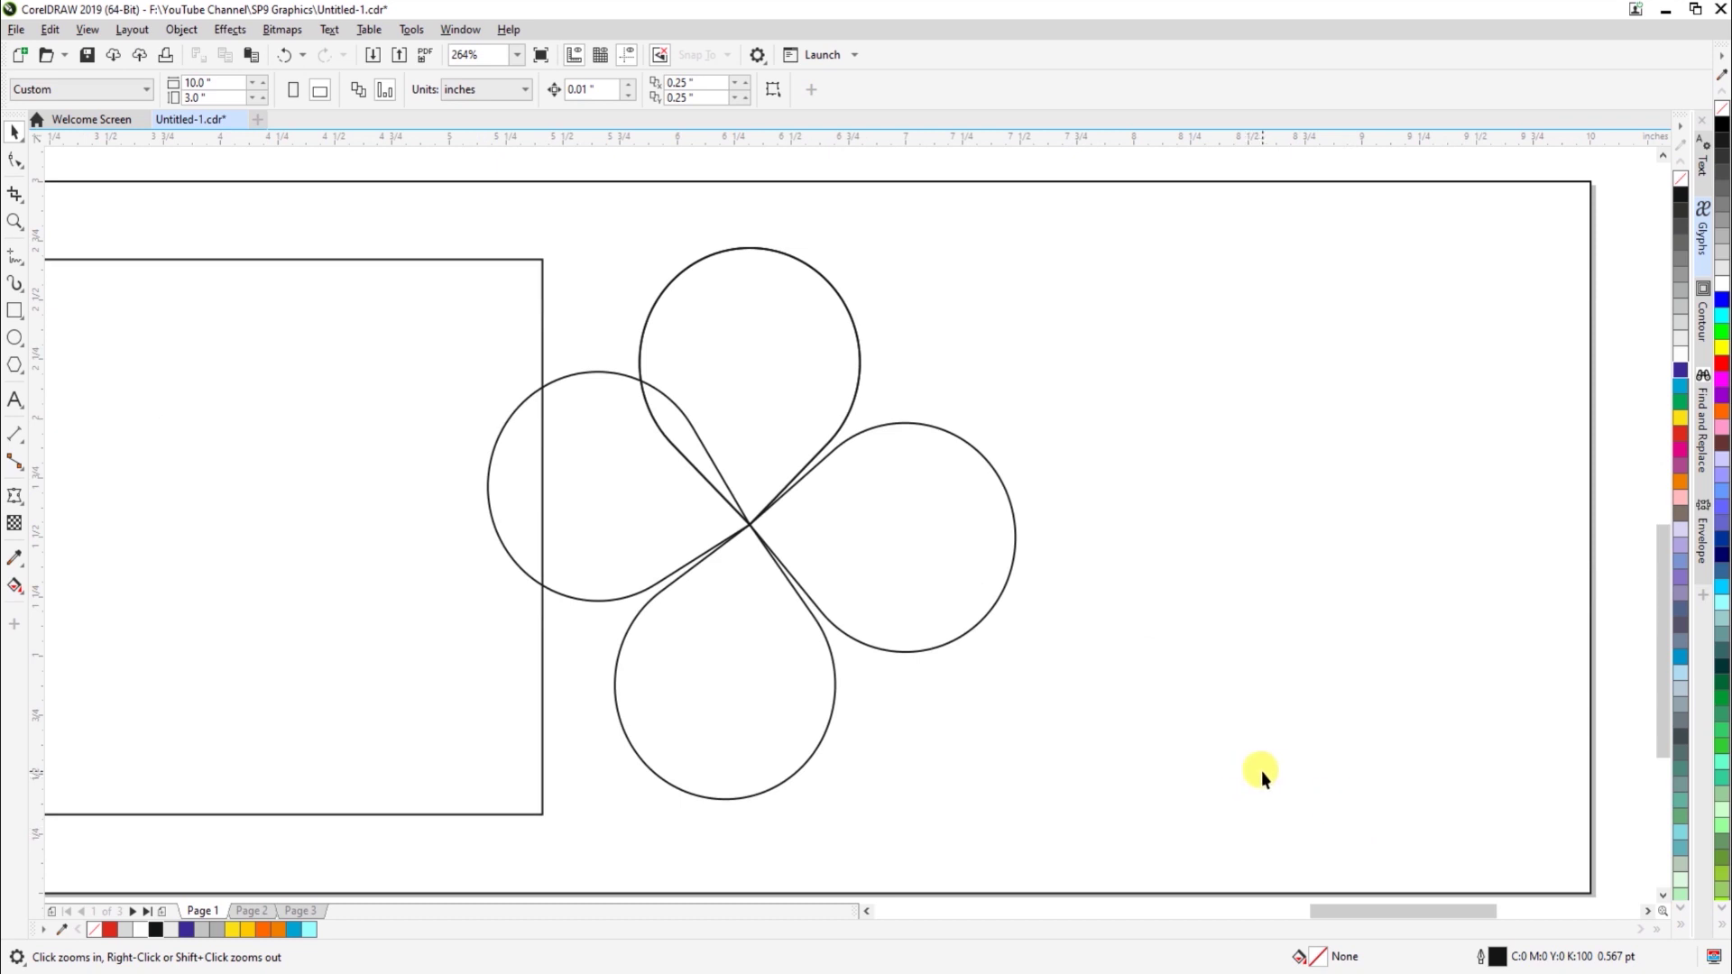
{"action": "key", "text": "ctrl+z"}
{"action": "key", "text": "ctrl+z"}
{"action": "key", "text": "ctrl+z"}
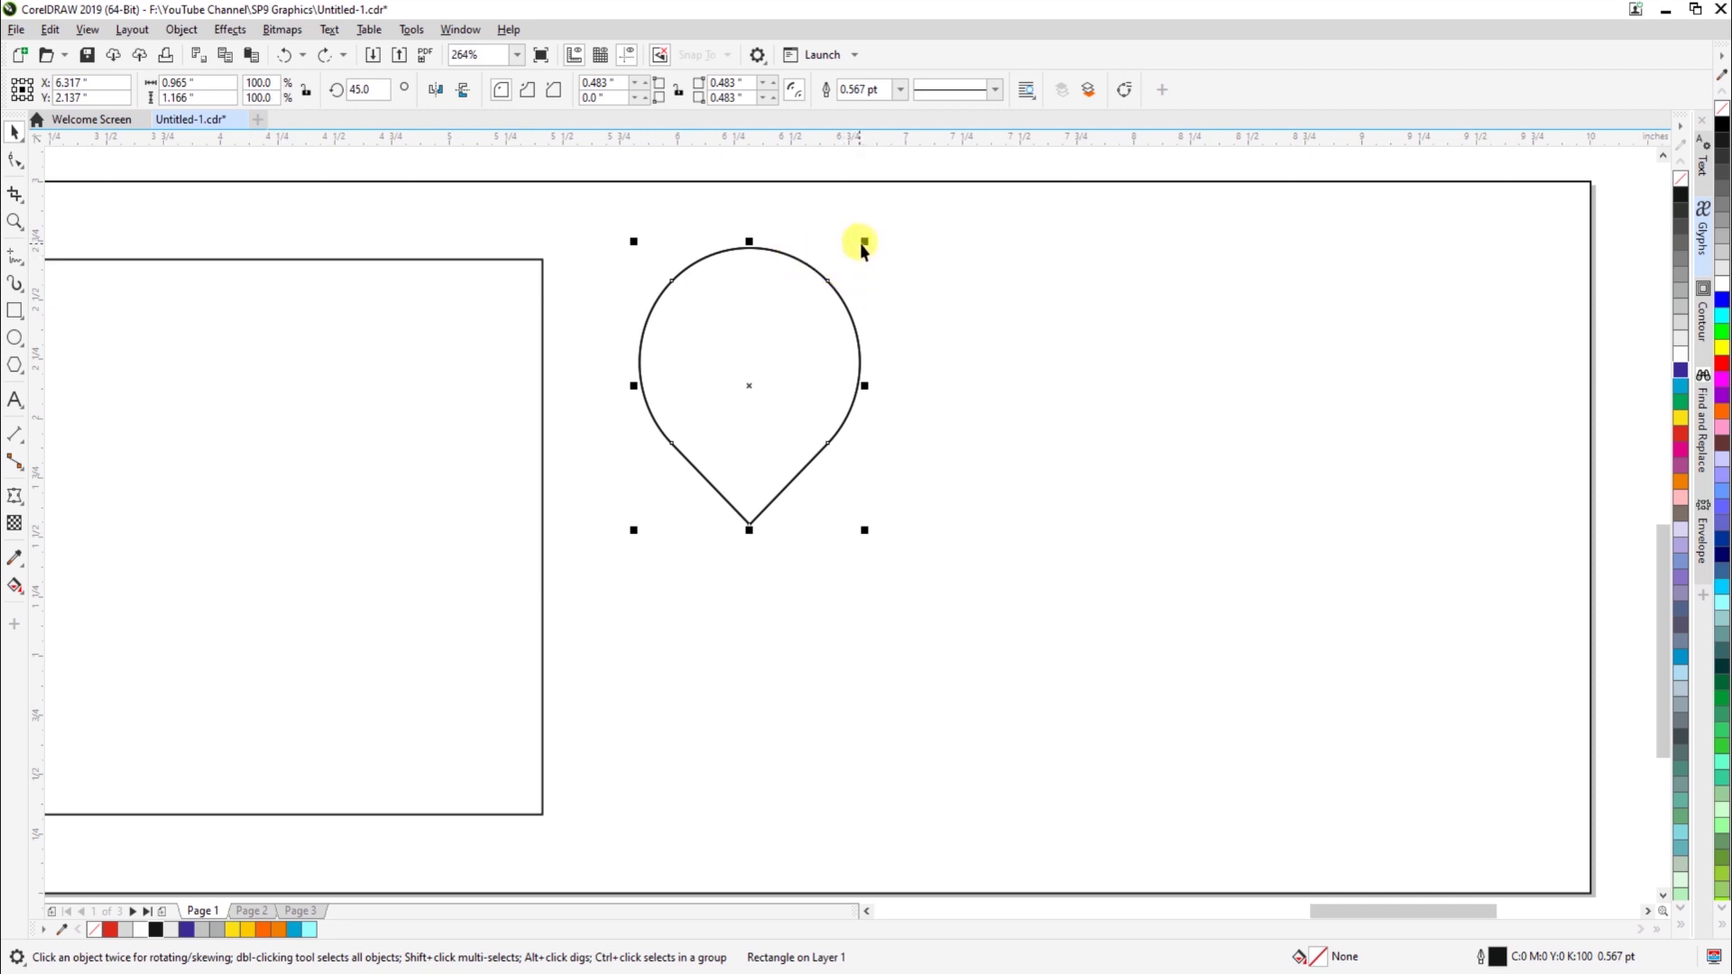
Copy the teardrop rotated 180 degrees about its tip, then copy both petals rotated 90 degrees to form a four-petal shape
{"action": "left_click", "coordinate": [785, 251]}
{"action": "left_click_drag", "start_coordinate": [862, 242], "coordinate": [635, 784]}
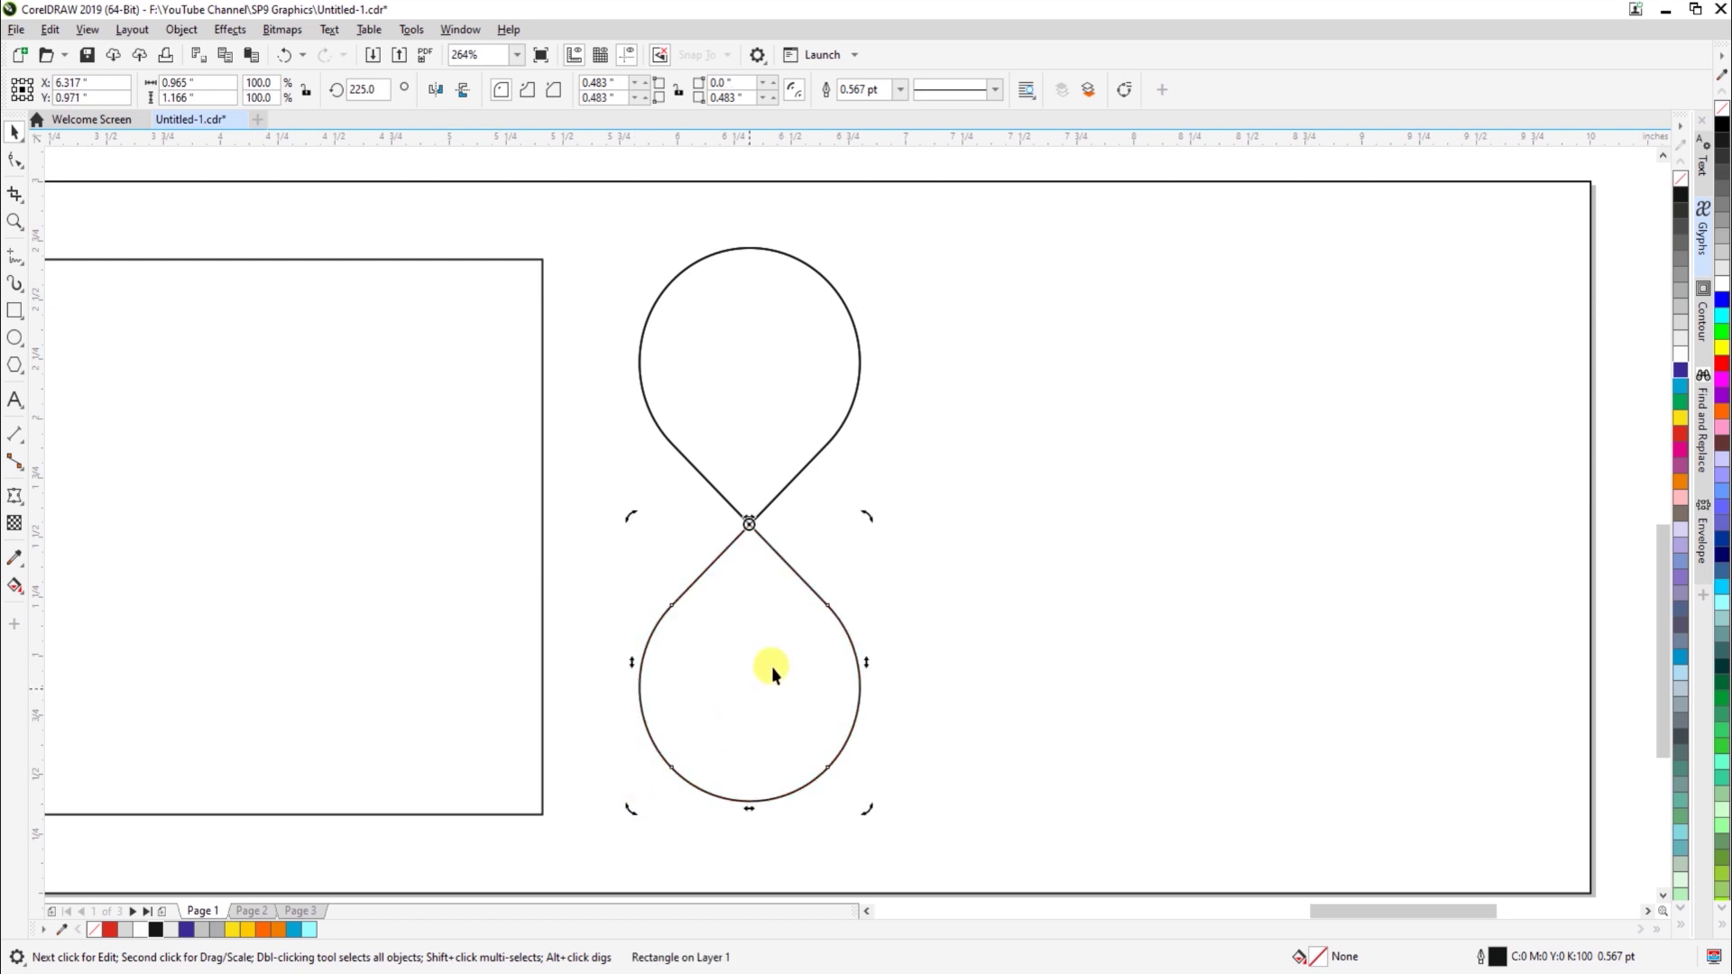
{"action": "left_click", "coordinate": [781, 497], "text": "shift"}
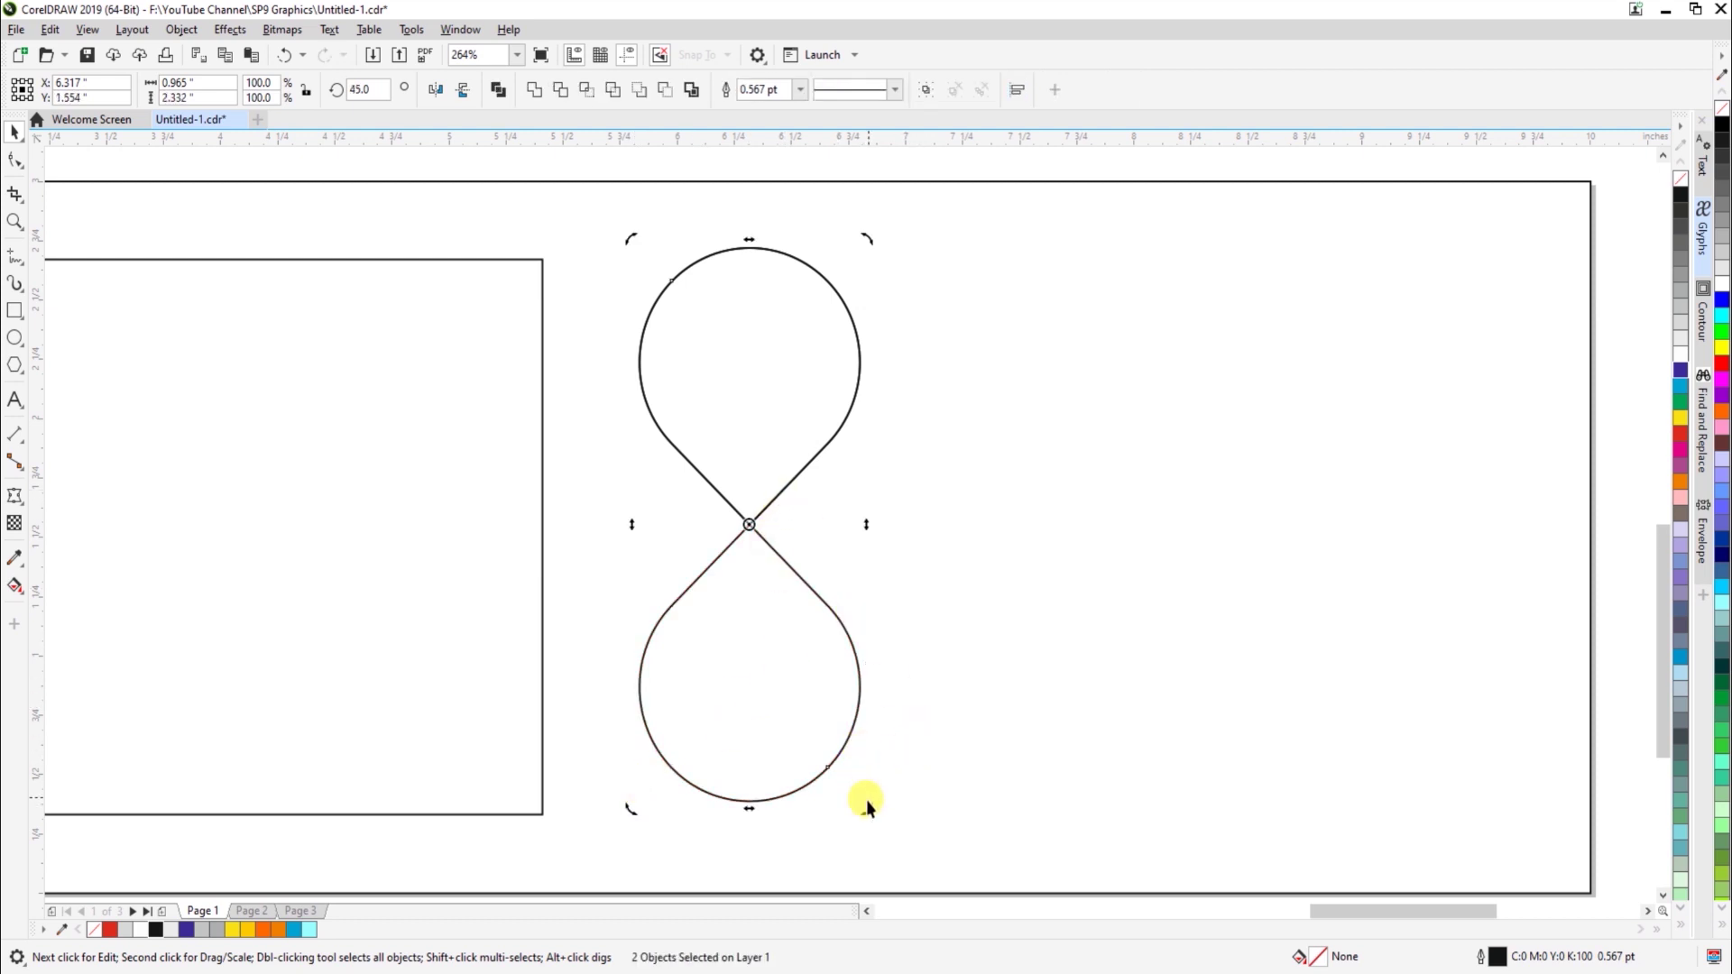
{"action": "left_click_drag", "start_coordinate": [866, 812], "coordinate": [993, 410]}
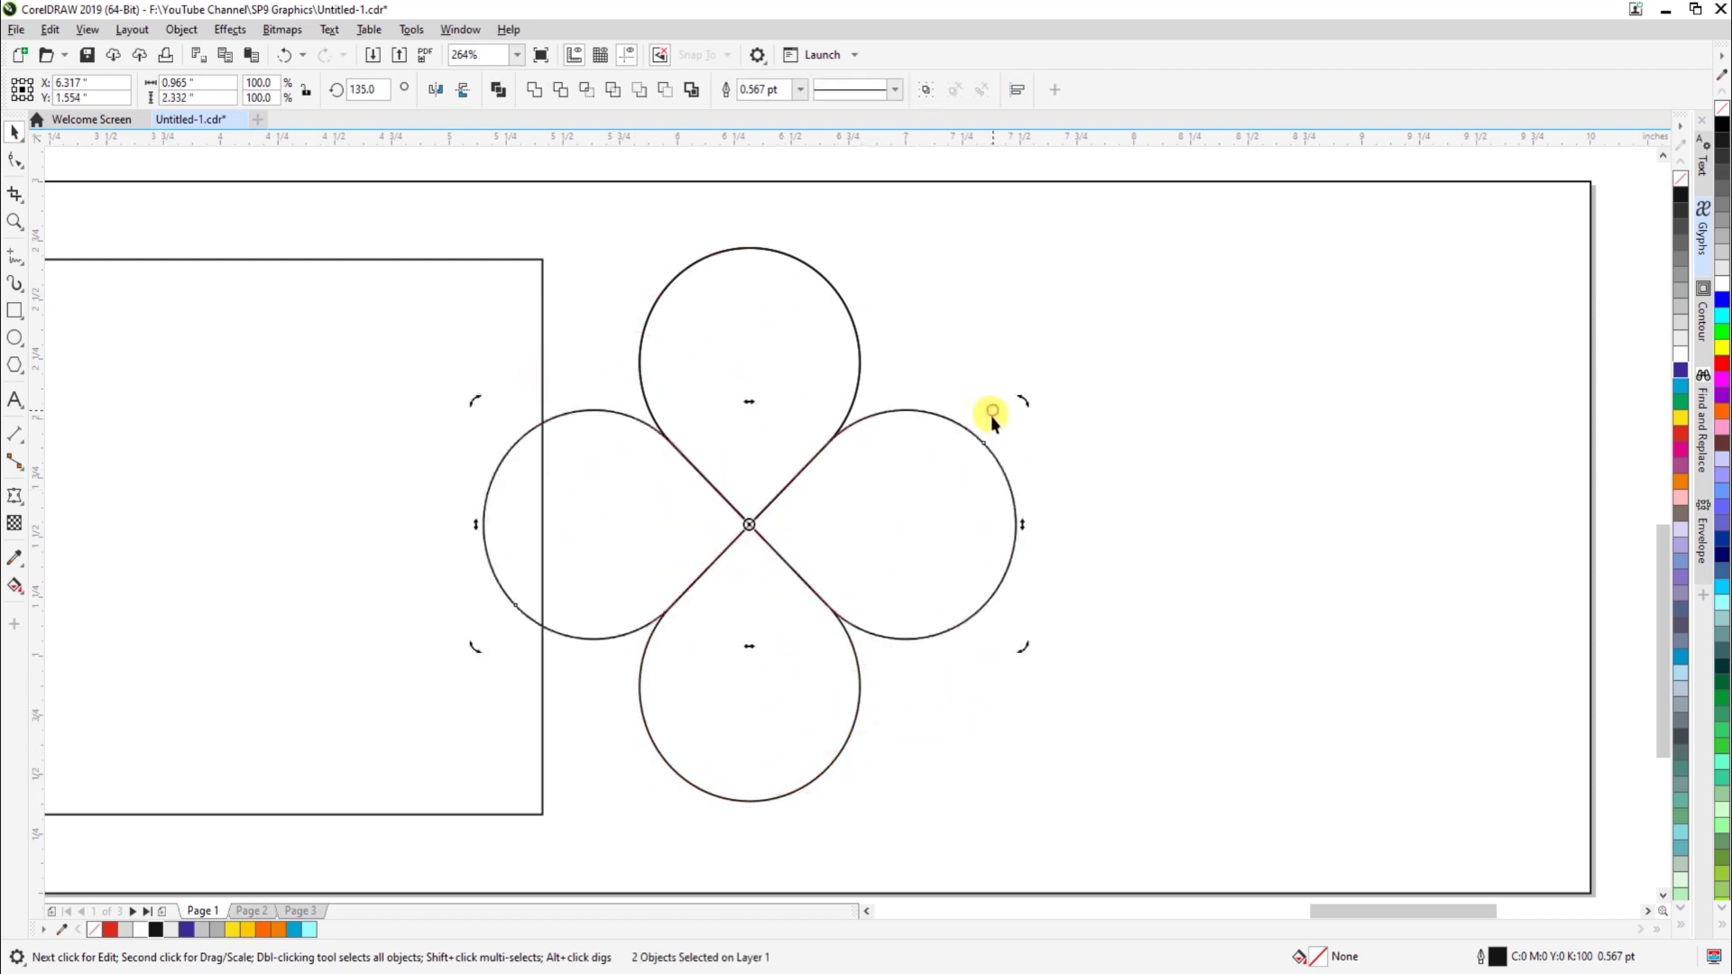
{"action": "left_click", "coordinate": [1096, 647]}
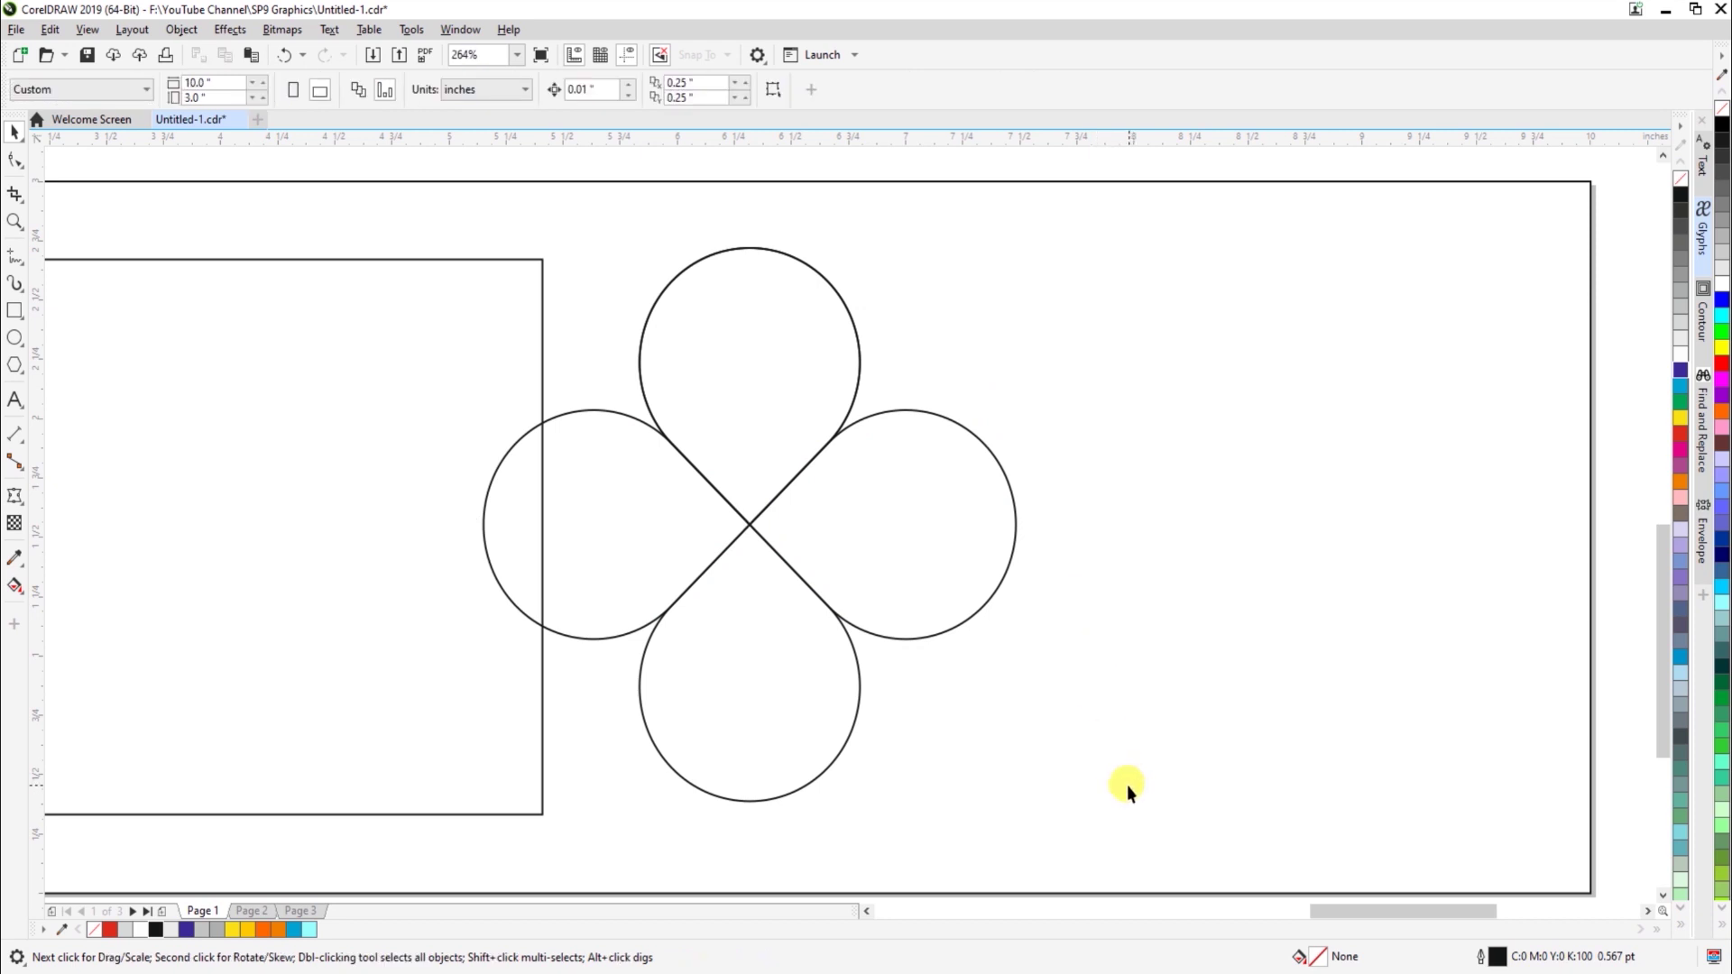
Scale each of the four petals to 96.4% about its own centre and delete the leftover full-size top petal
{"action": "left_click", "coordinate": [922, 637]}
{"action": "left_click_drag", "start_coordinate": [1021, 645], "coordinate": [1014, 651]}
{"action": "left_click", "coordinate": [858, 718]}
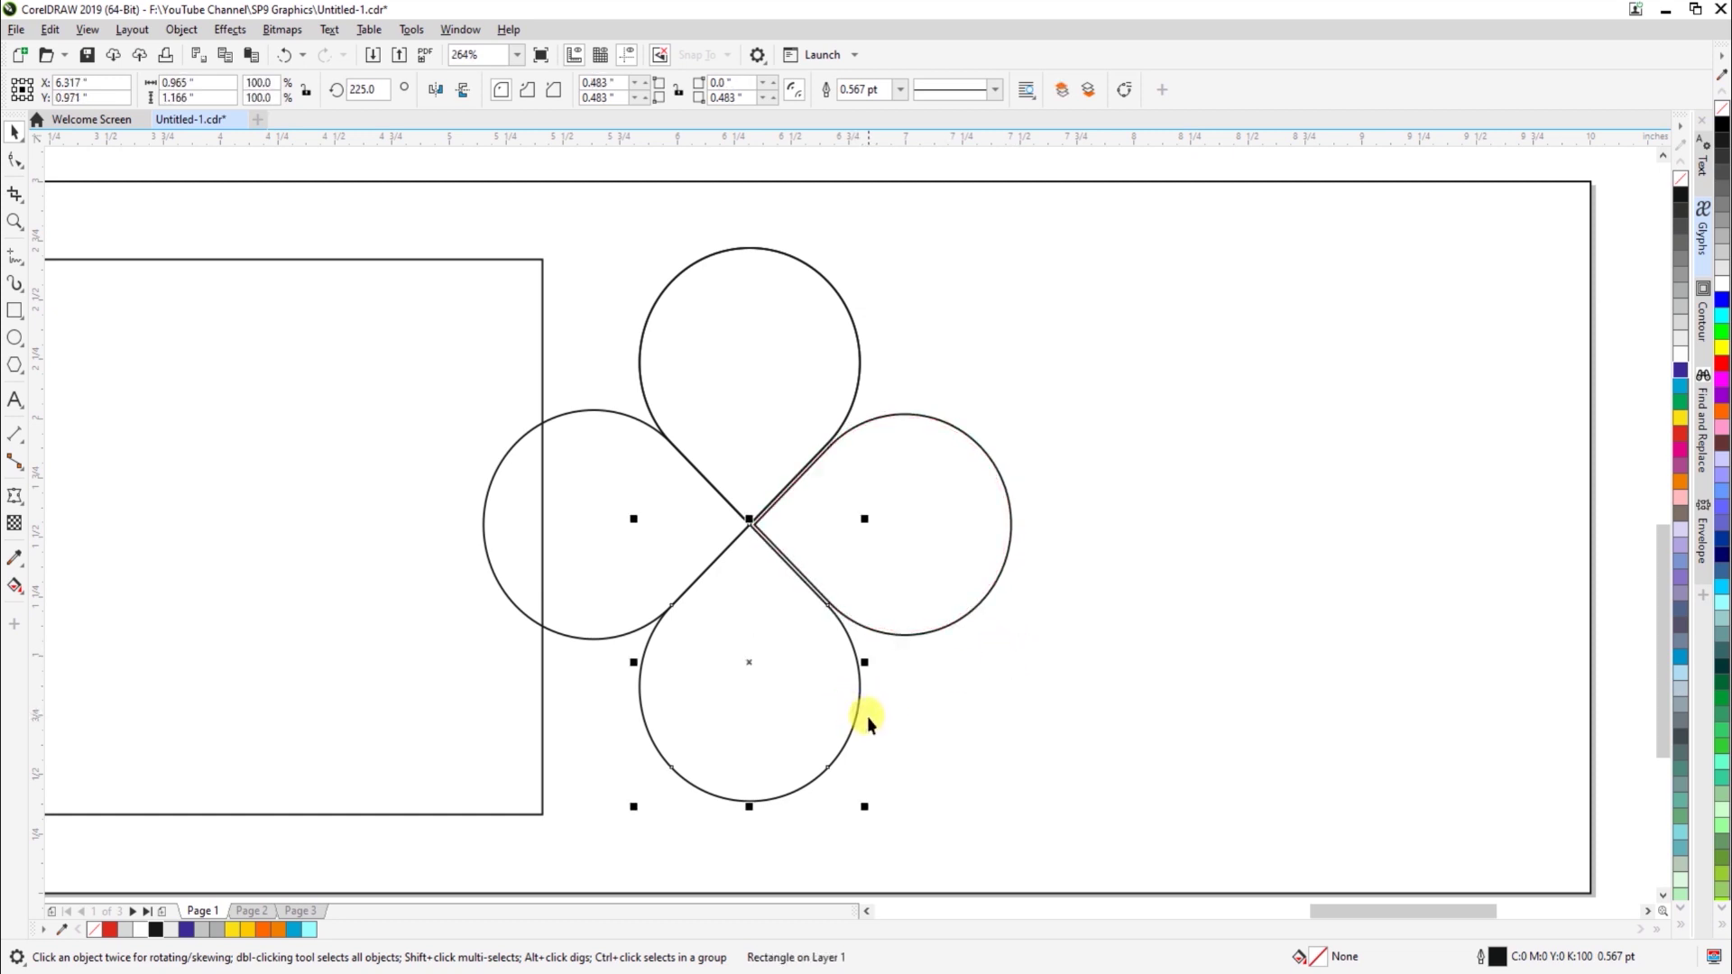
{"action": "key", "text": "ctrl+r"}
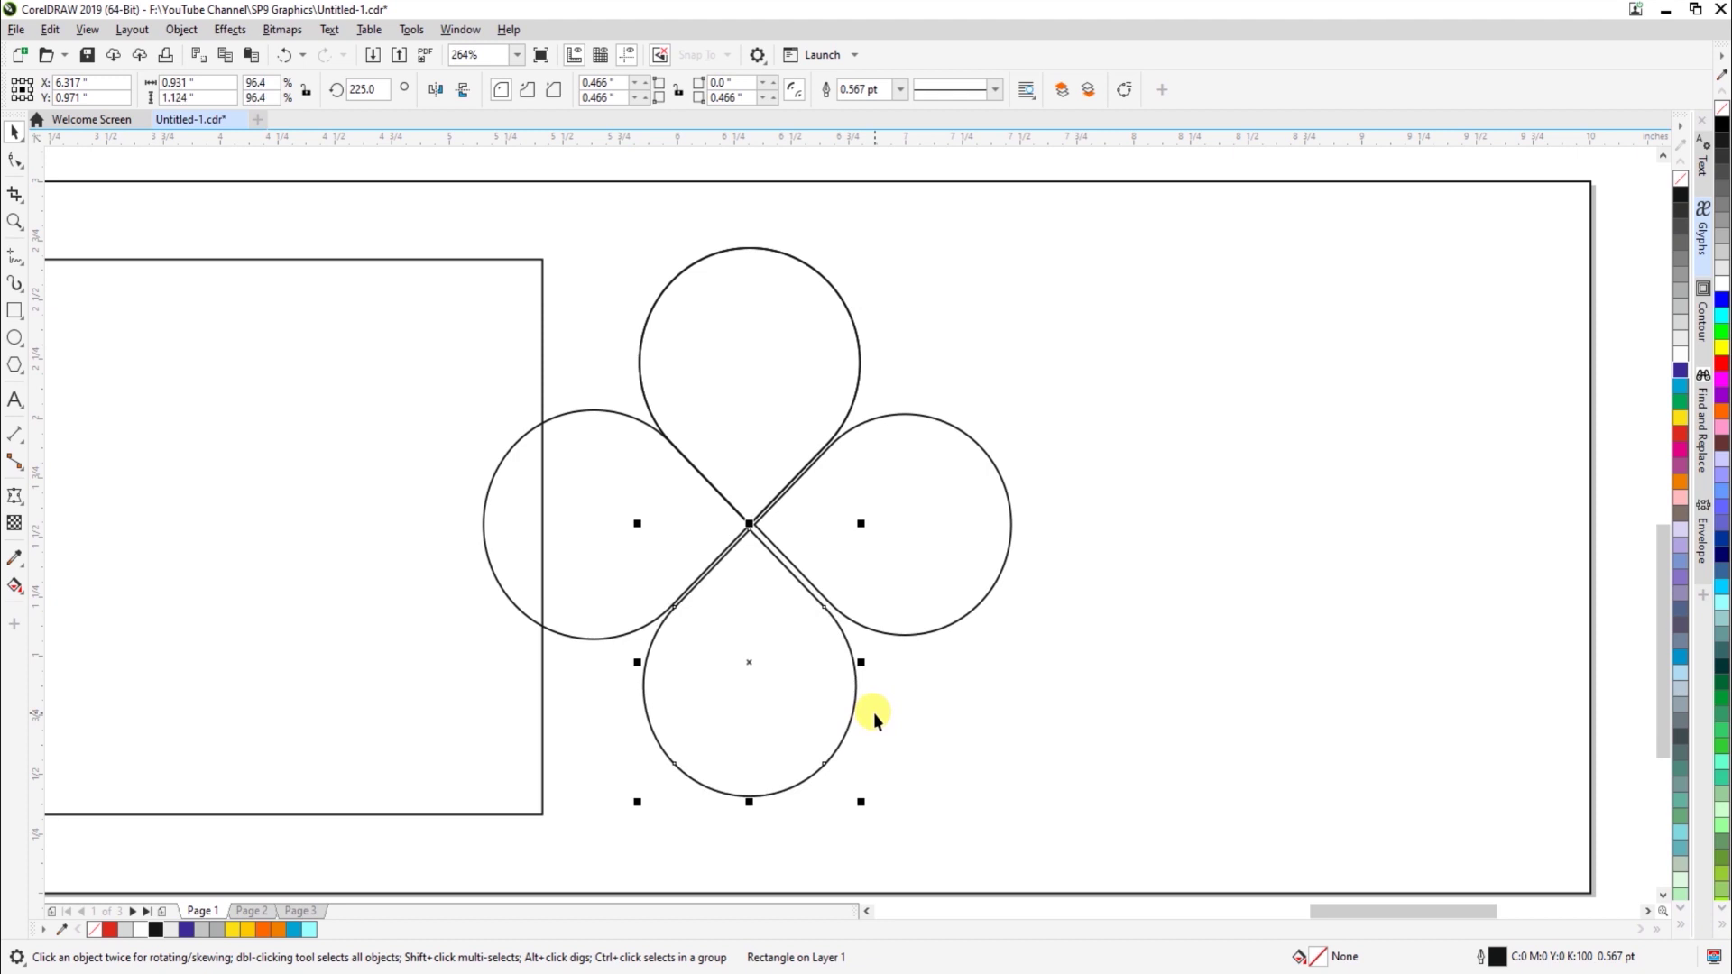
{"action": "left_click", "coordinate": [619, 635]}
{"action": "left_click", "coordinate": [619, 637]}
{"action": "key", "text": "ctrl+r"}
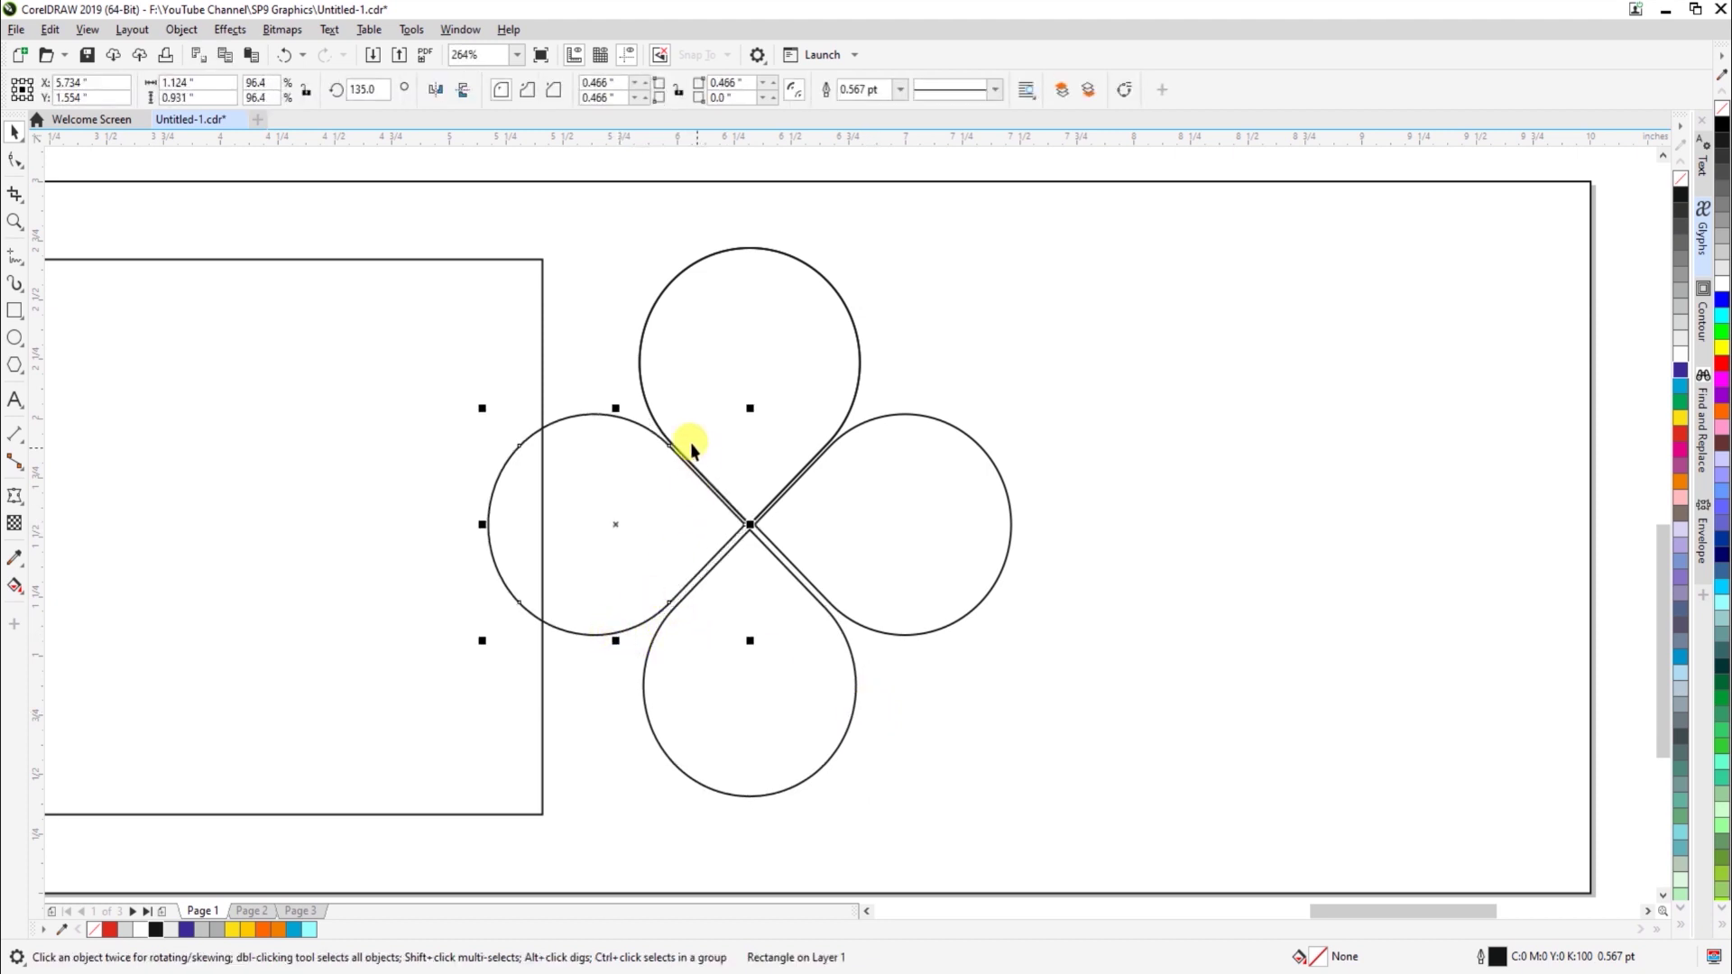
{"action": "left_click", "coordinate": [638, 388]}
{"action": "key", "text": "ctrl+r"}
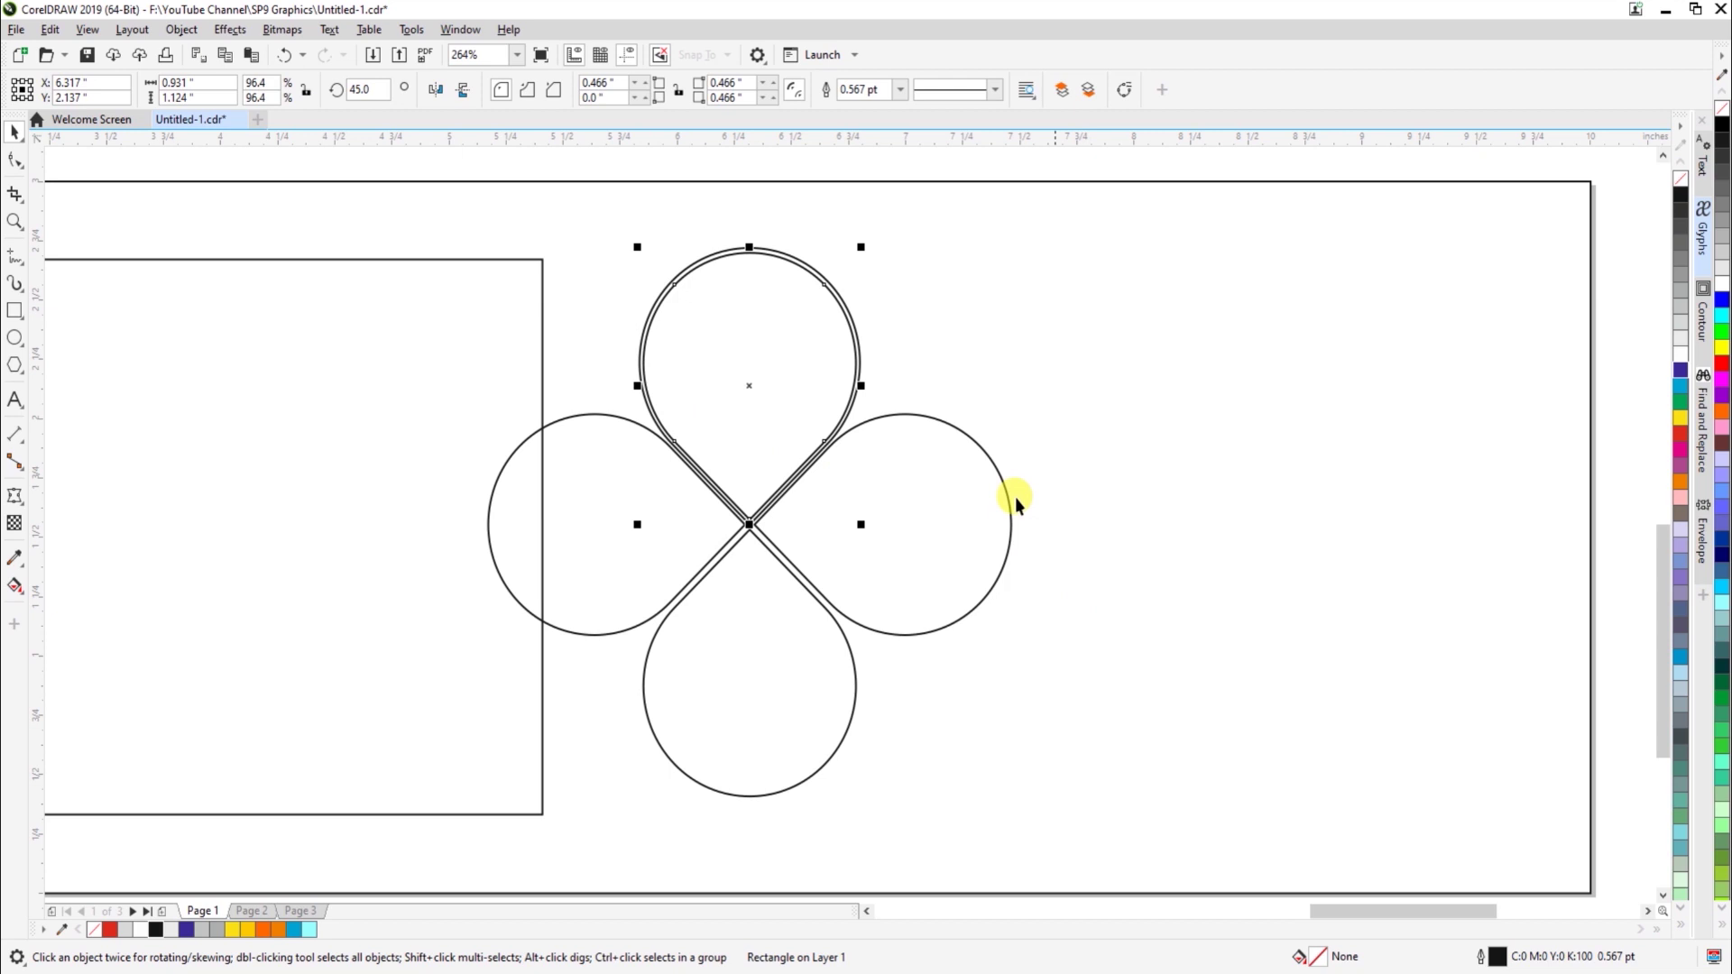
{"action": "left_click", "coordinate": [714, 251]}
{"action": "key", "text": "Delete"}
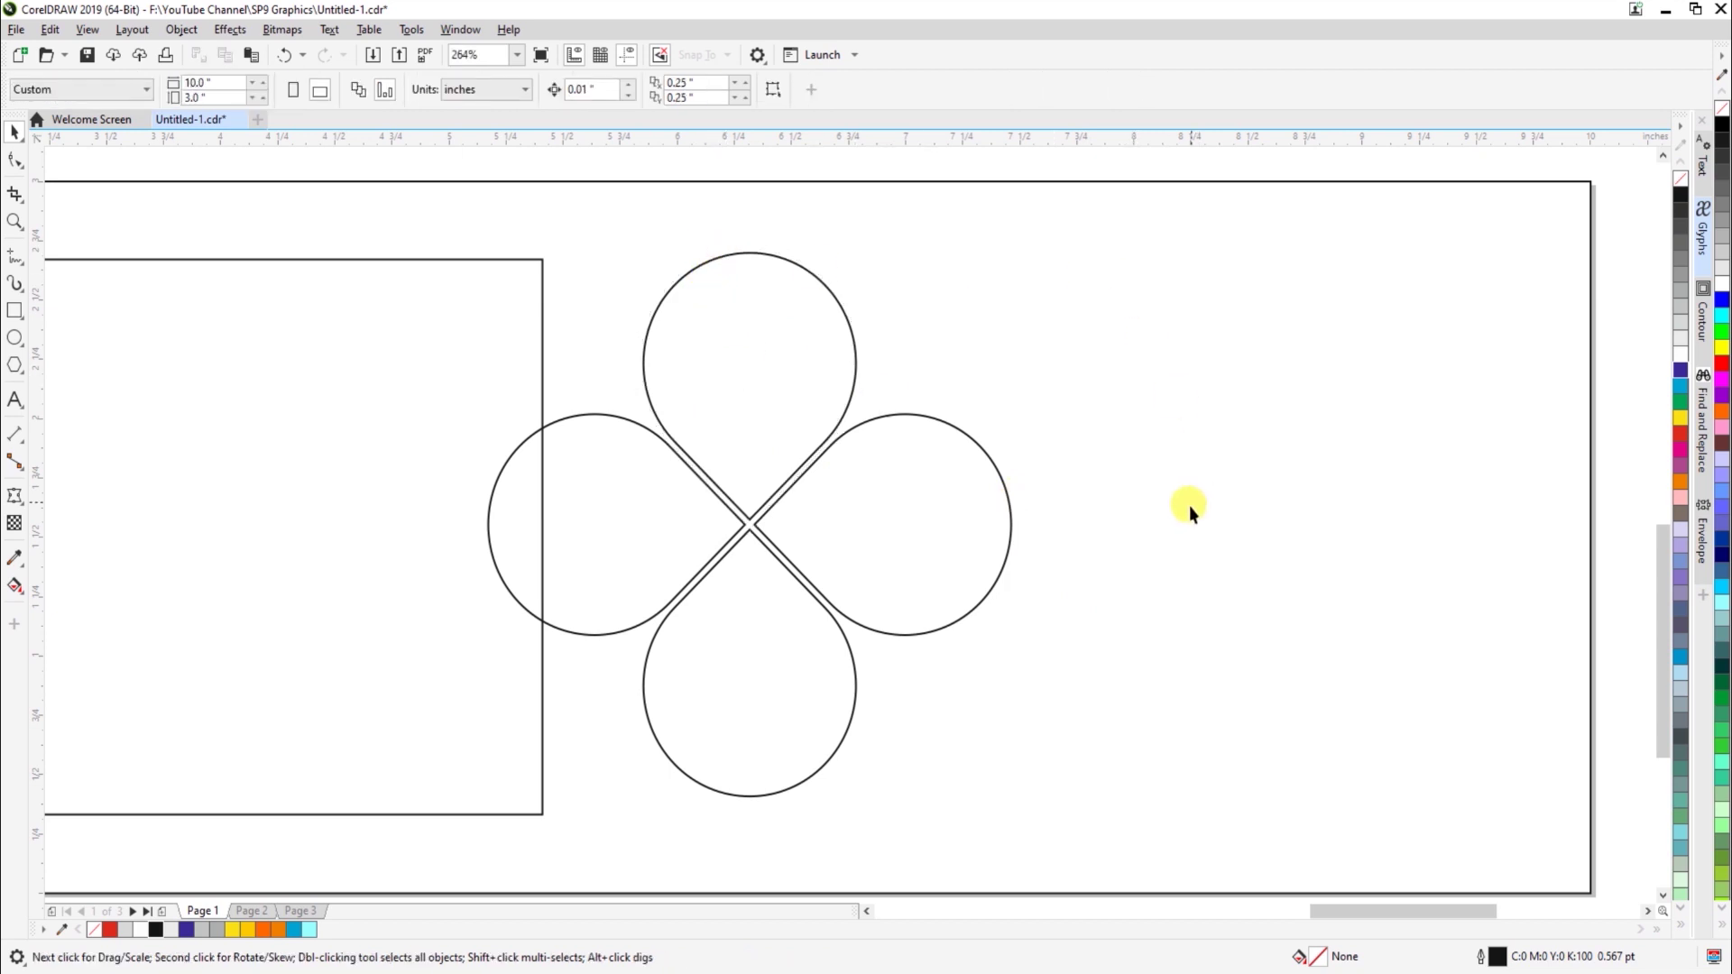
Enlarge the four petals together to about 2.5 inches across and move them over the right edge of the half-rounded shape
{"action": "scroll", "coordinate": [1160, 732], "scroll_direction": "down", "scroll_amount": 2}
{"action": "key", "text": "z"}
{"action": "left_click_drag", "start_coordinate": [693, 404], "coordinate": [1271, 835]}
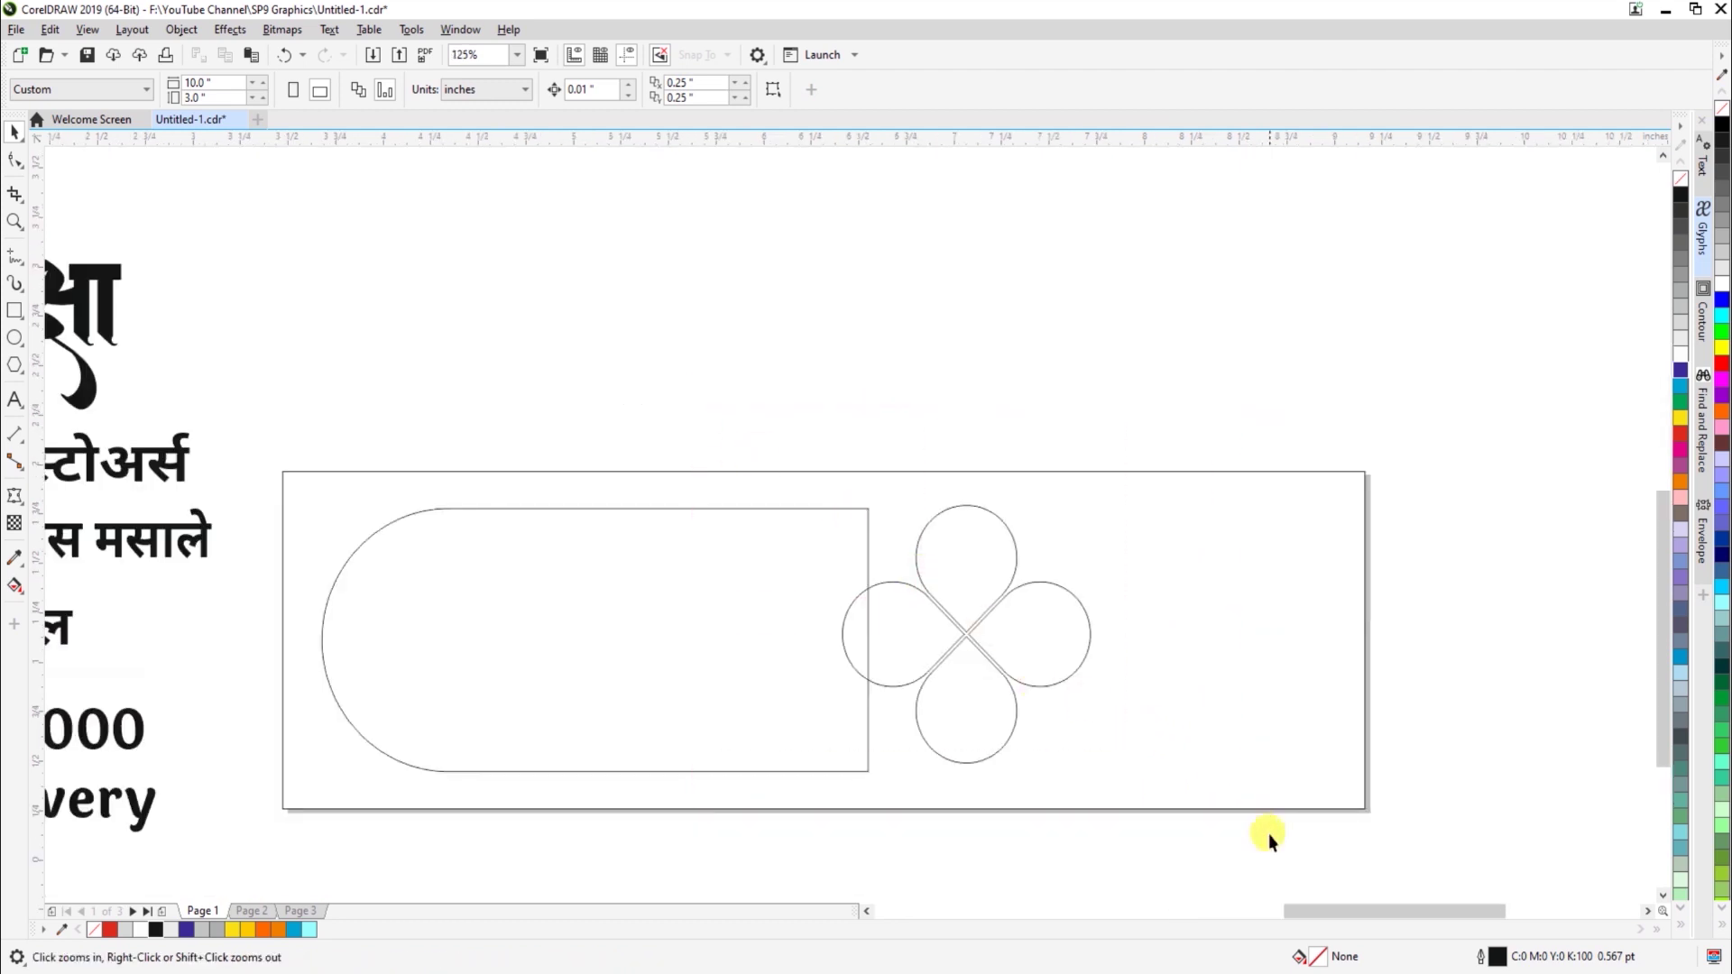
{"action": "key", "text": "space"}
{"action": "left_click_drag", "start_coordinate": [527, 230], "coordinate": [1227, 918]}
{"action": "left_click_drag", "start_coordinate": [1045, 740], "coordinate": [1067, 760]}
{"action": "left_click_drag", "start_coordinate": [824, 513], "coordinate": [666, 512]}
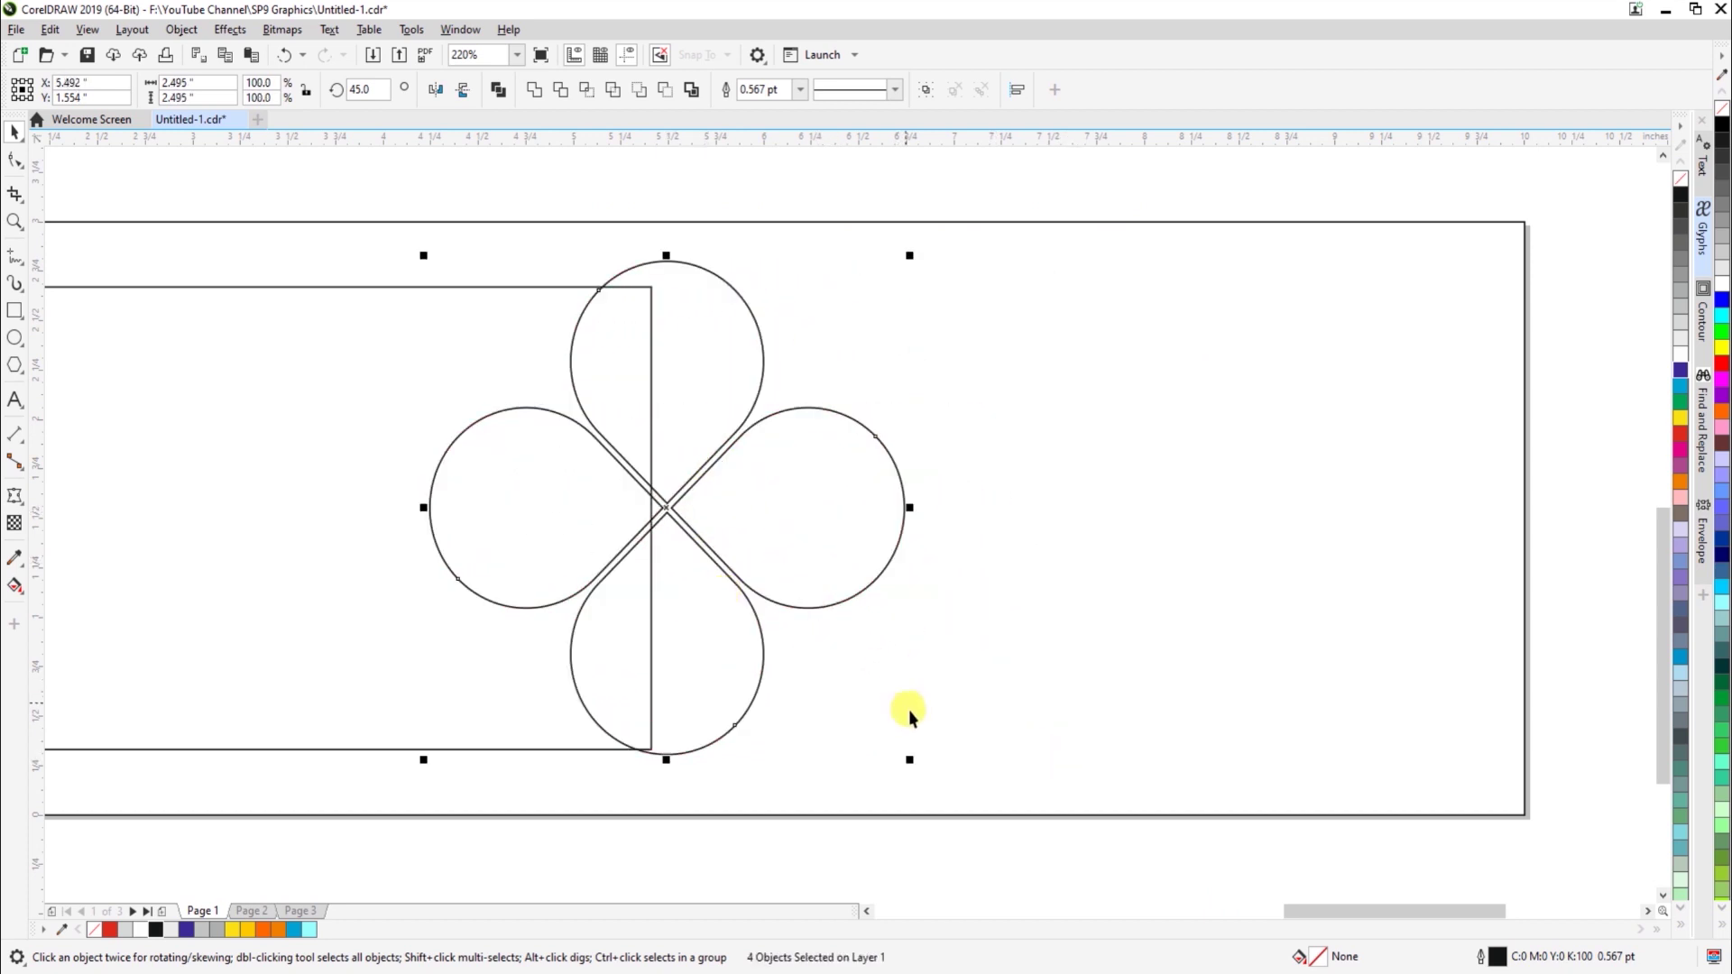
Group the four petals and fill them white
{"action": "key", "text": "ctrl+g"}
{"action": "left_click", "coordinate": [929, 670]}
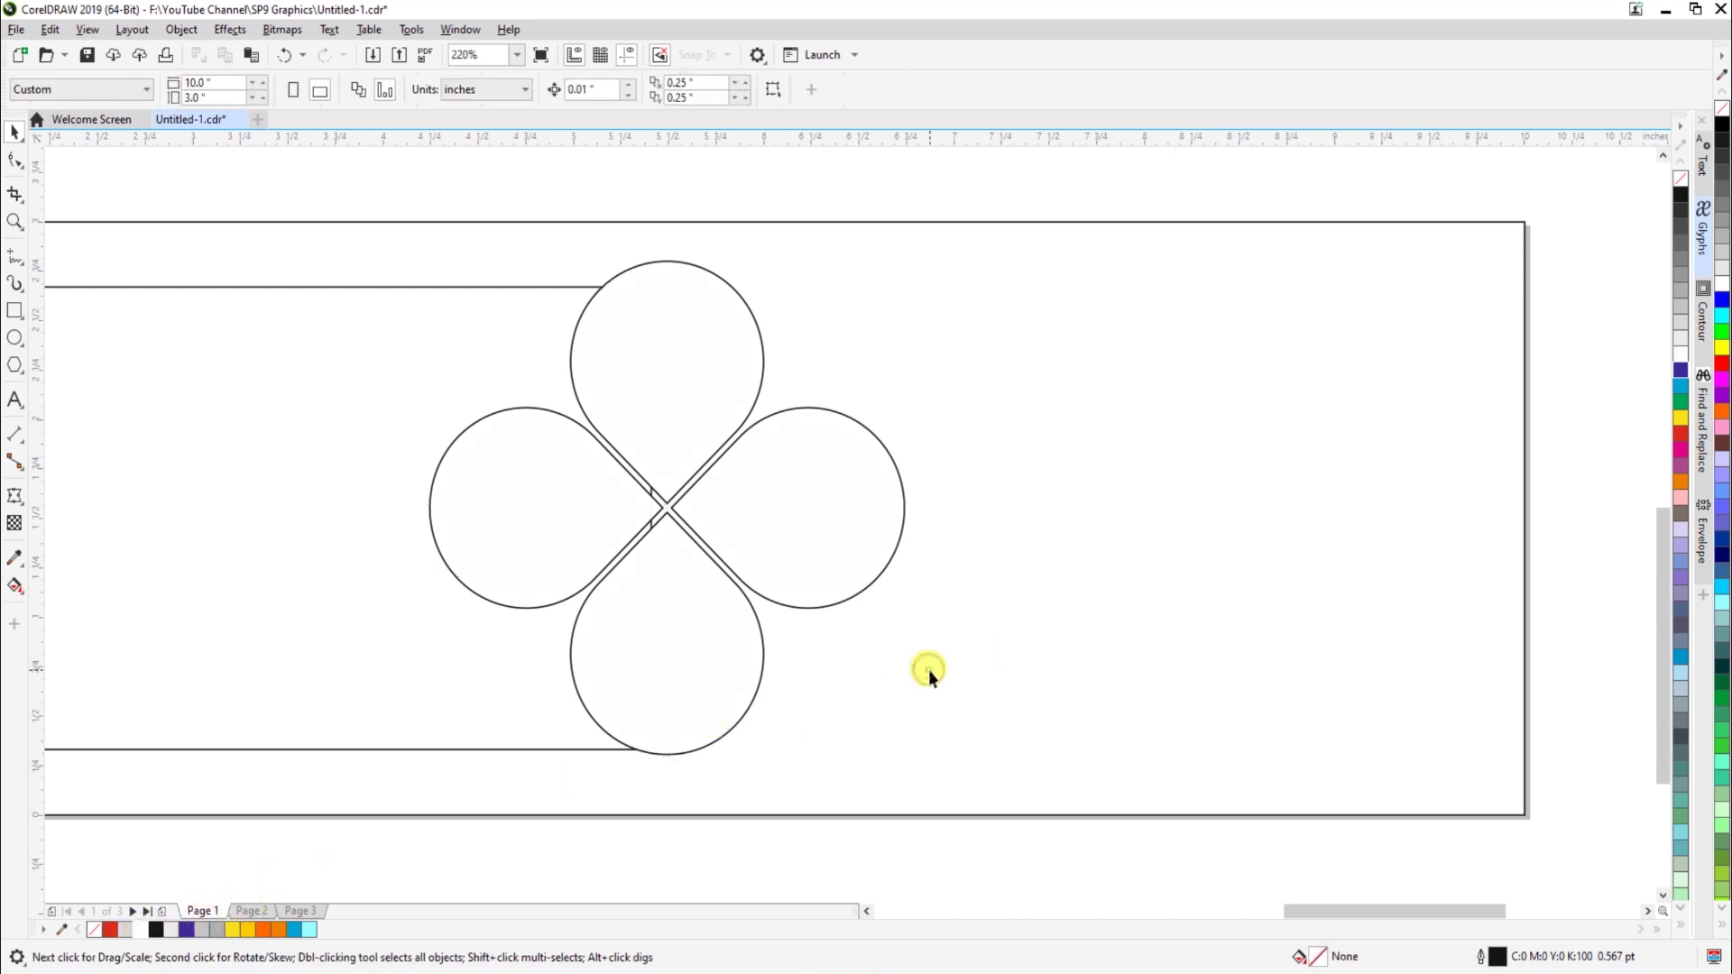
Align the four-petal group's centre vertically with the centre of the half-rounded panel
{"action": "scroll", "coordinate": [929, 670], "scroll_direction": "down", "scroll_amount": 3}
{"action": "key", "text": "z"}
{"action": "left_click_drag", "start_coordinate": [237, 439], "coordinate": [1239, 809]}
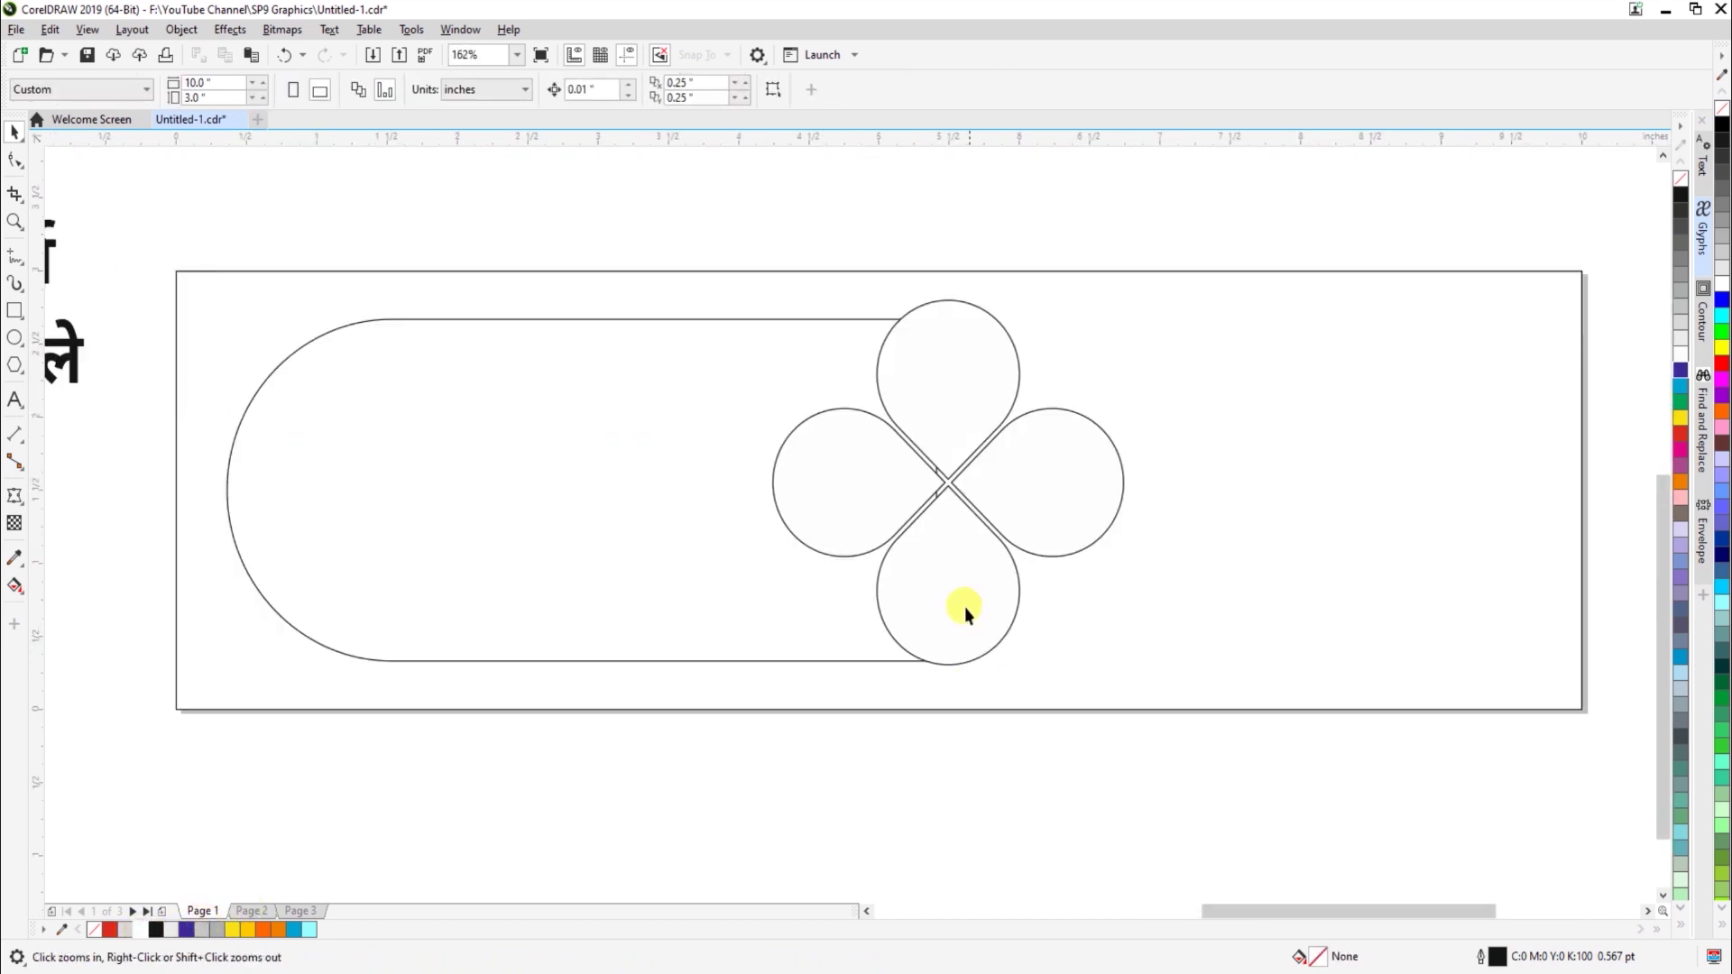
{"action": "key", "text": "space"}
{"action": "left_click", "coordinate": [939, 578]}
{"action": "left_click", "coordinate": [798, 329], "text": "shift"}
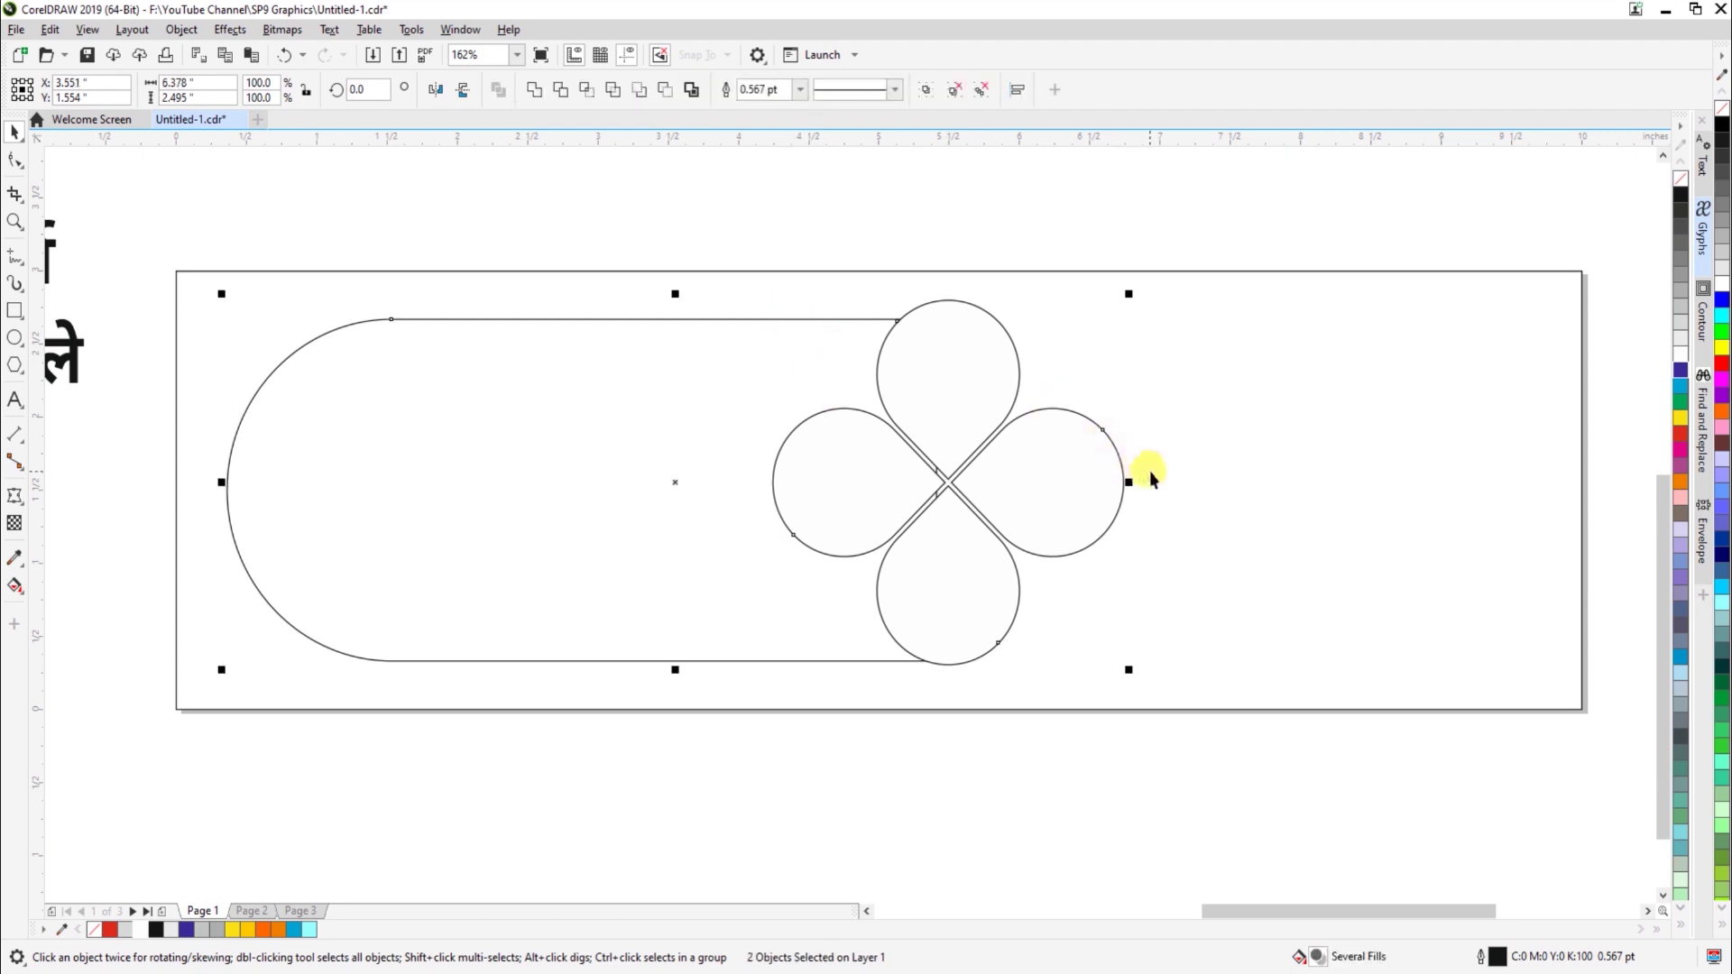
{"action": "key", "text": "c"}
{"action": "left_click", "coordinate": [1237, 483]}
Enlarge the four-petal group slightly about its centre, to about 2.53 inches across
{"action": "left_click", "coordinate": [999, 538]}
{"action": "left_click_drag", "start_coordinate": [1129, 677], "coordinate": [1135, 680]}
{"action": "left_click", "coordinate": [1196, 664]}
Fill the half-rounded panel black
{"action": "scroll", "coordinate": [1186, 653], "scroll_direction": "down", "scroll_amount": 2}
{"action": "key", "text": "F2"}
{"action": "left_click_drag", "start_coordinate": [309, 298], "coordinate": [1434, 754]}
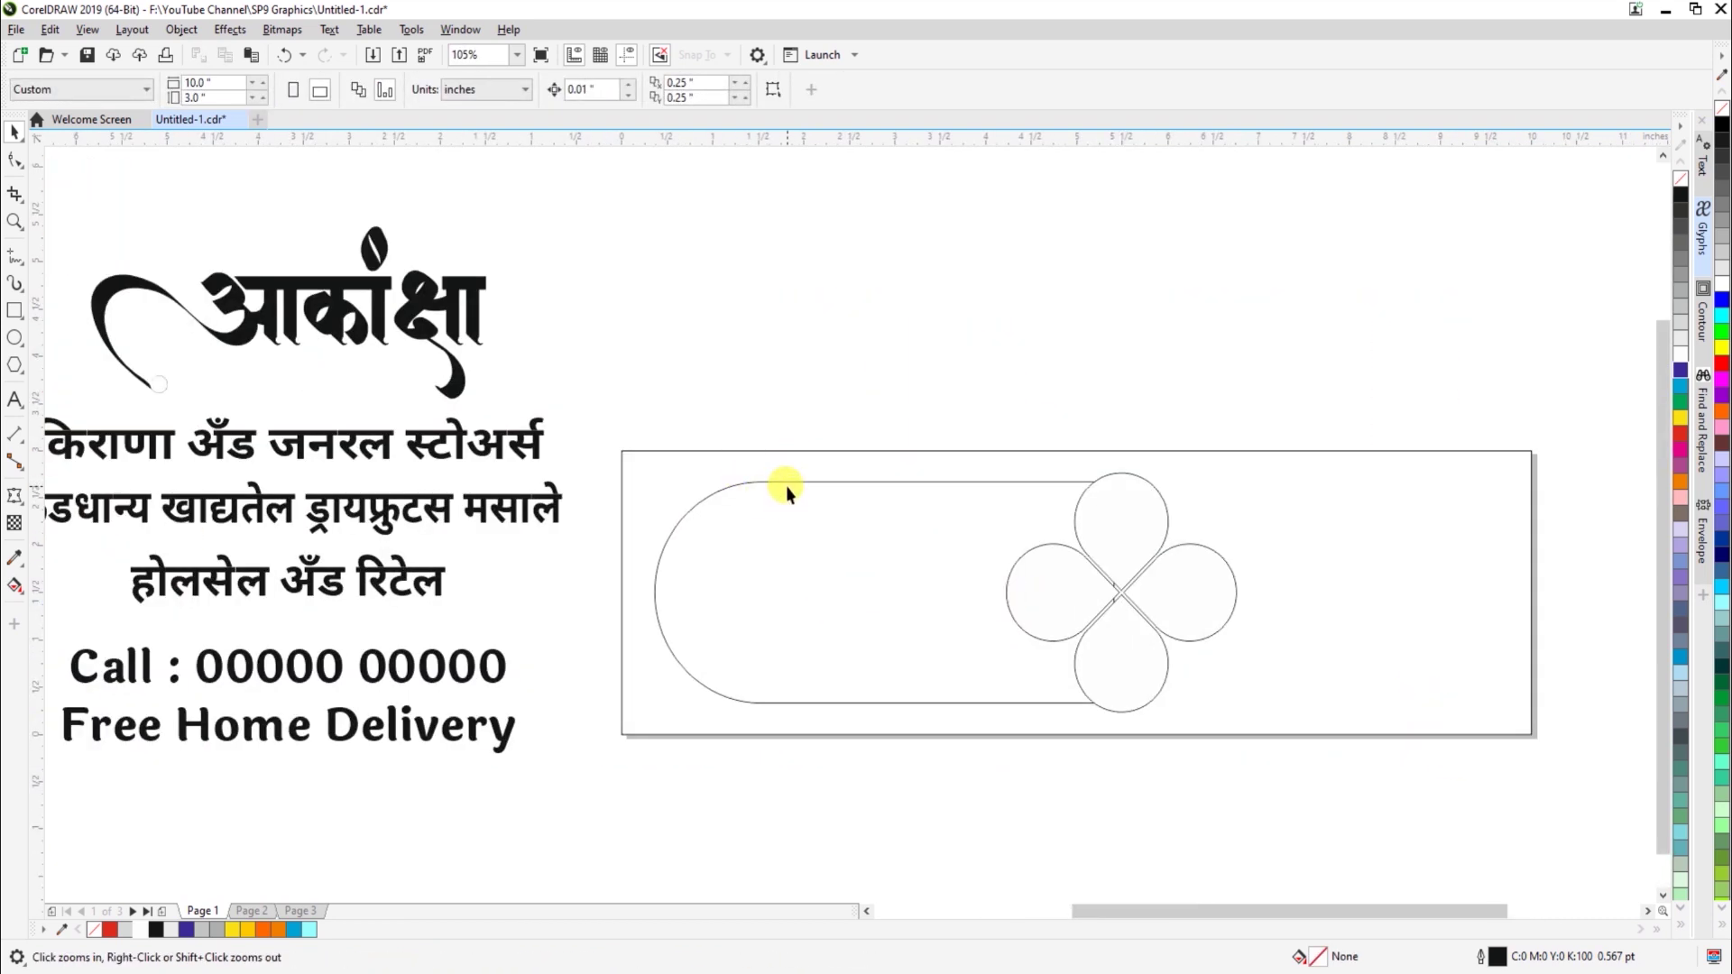
{"action": "left_click", "coordinate": [787, 482]}
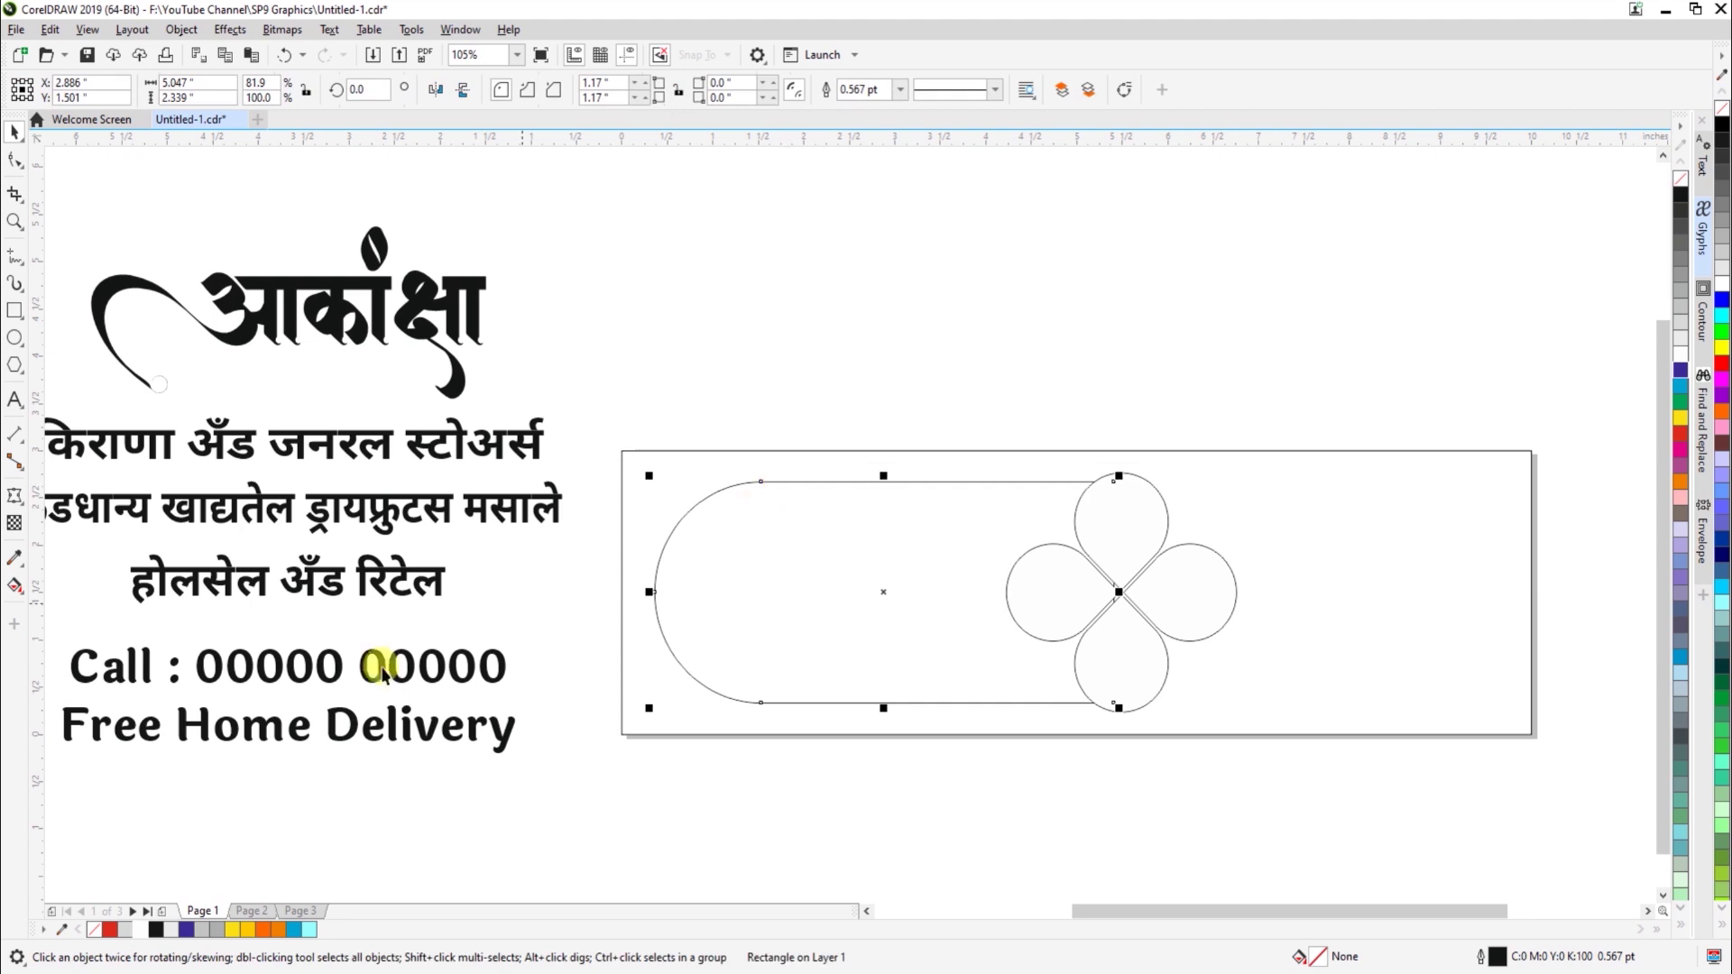
{"action": "left_click", "coordinate": [158, 929]}
{"action": "left_click", "coordinate": [698, 803]}
Set the outline width of the four-petal group to 2.5 pt
{"action": "left_click", "coordinate": [1164, 597]}
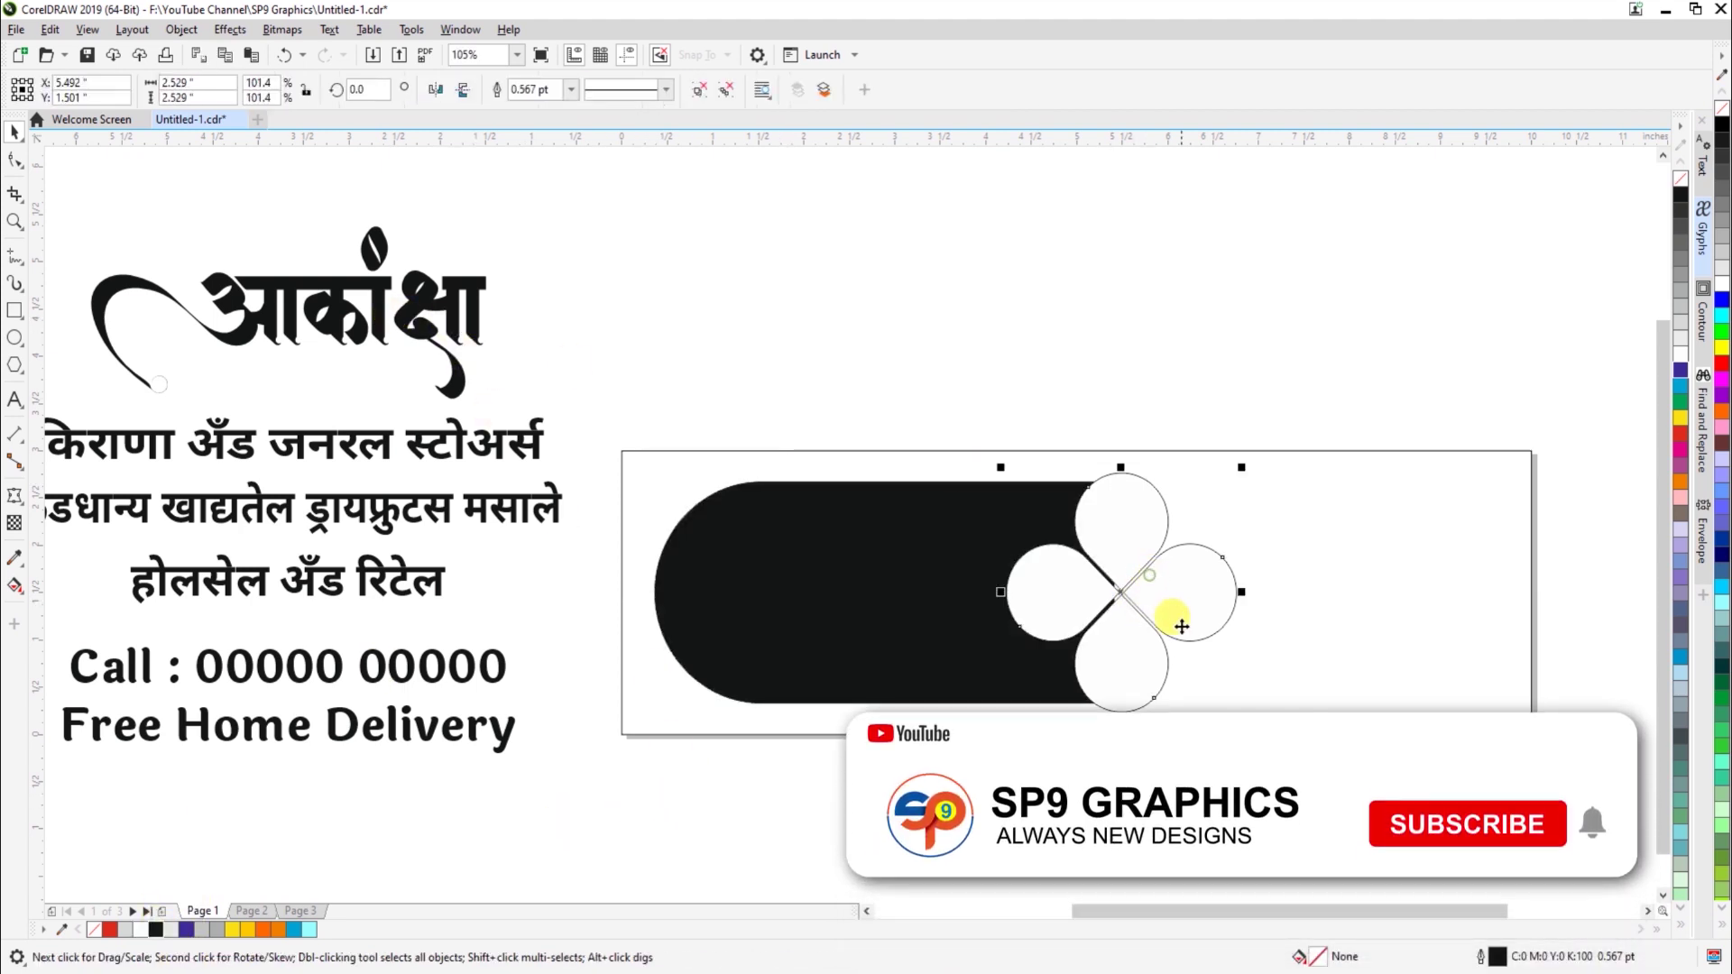
{"action": "left_click", "coordinate": [537, 89]}
{"action": "type", "text": "2.5"}
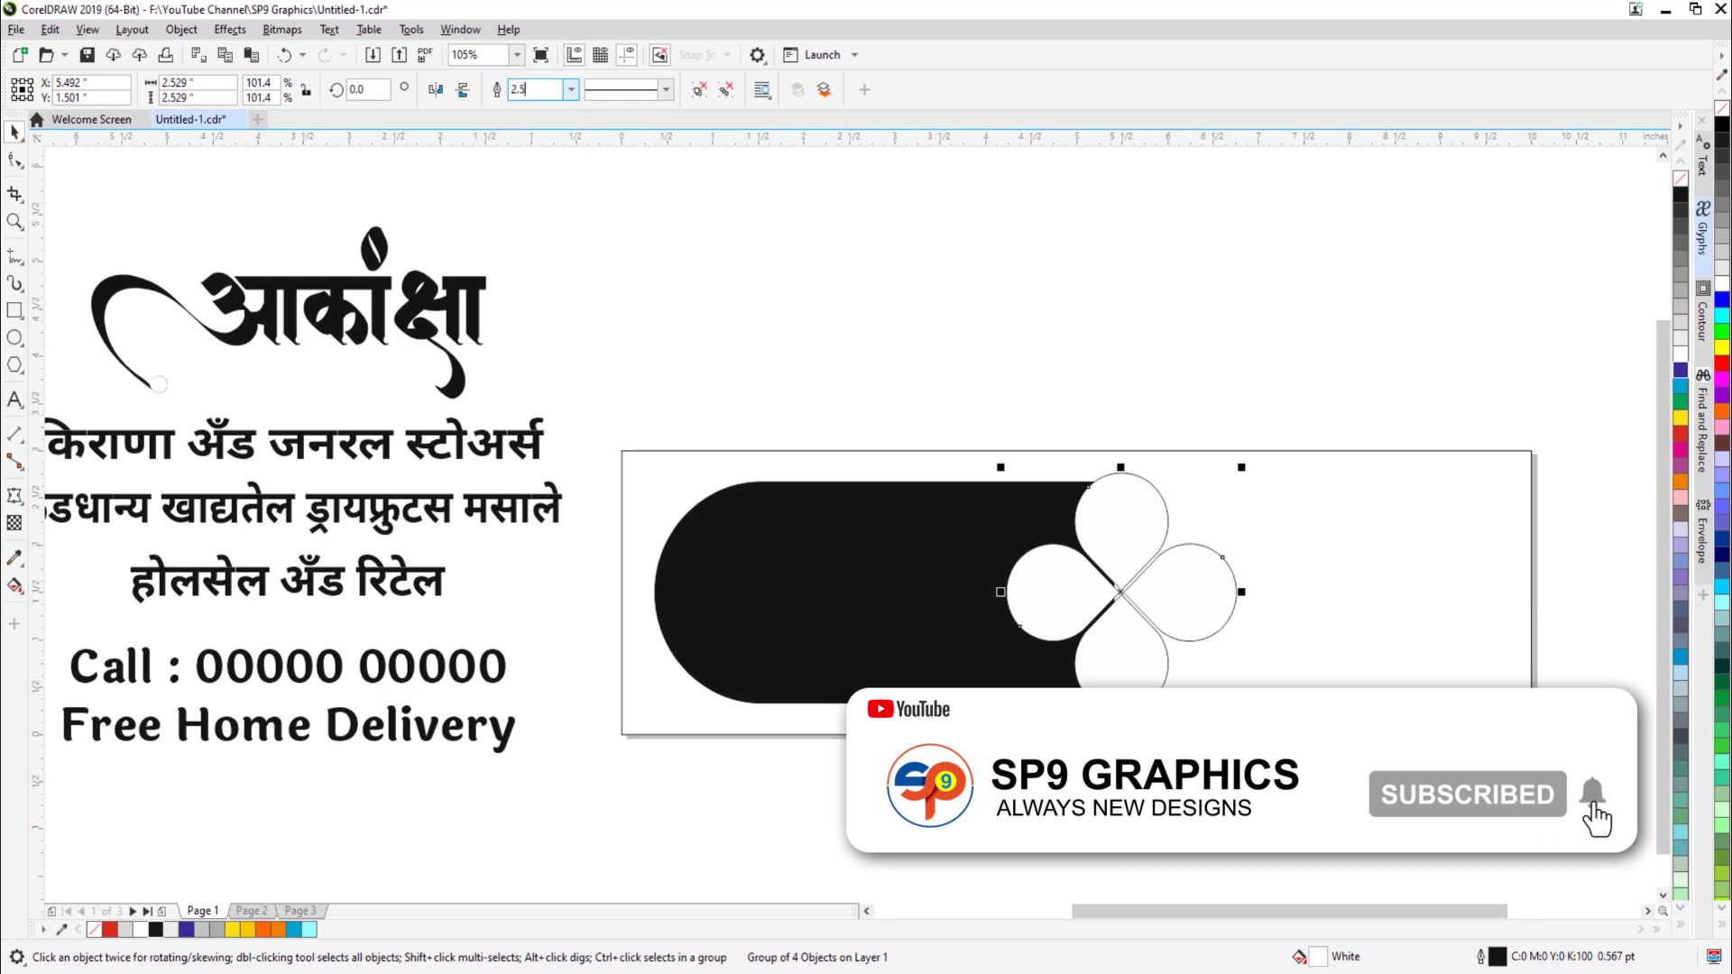
{"action": "key", "text": "Return"}
{"action": "left_click", "coordinate": [1382, 638]}
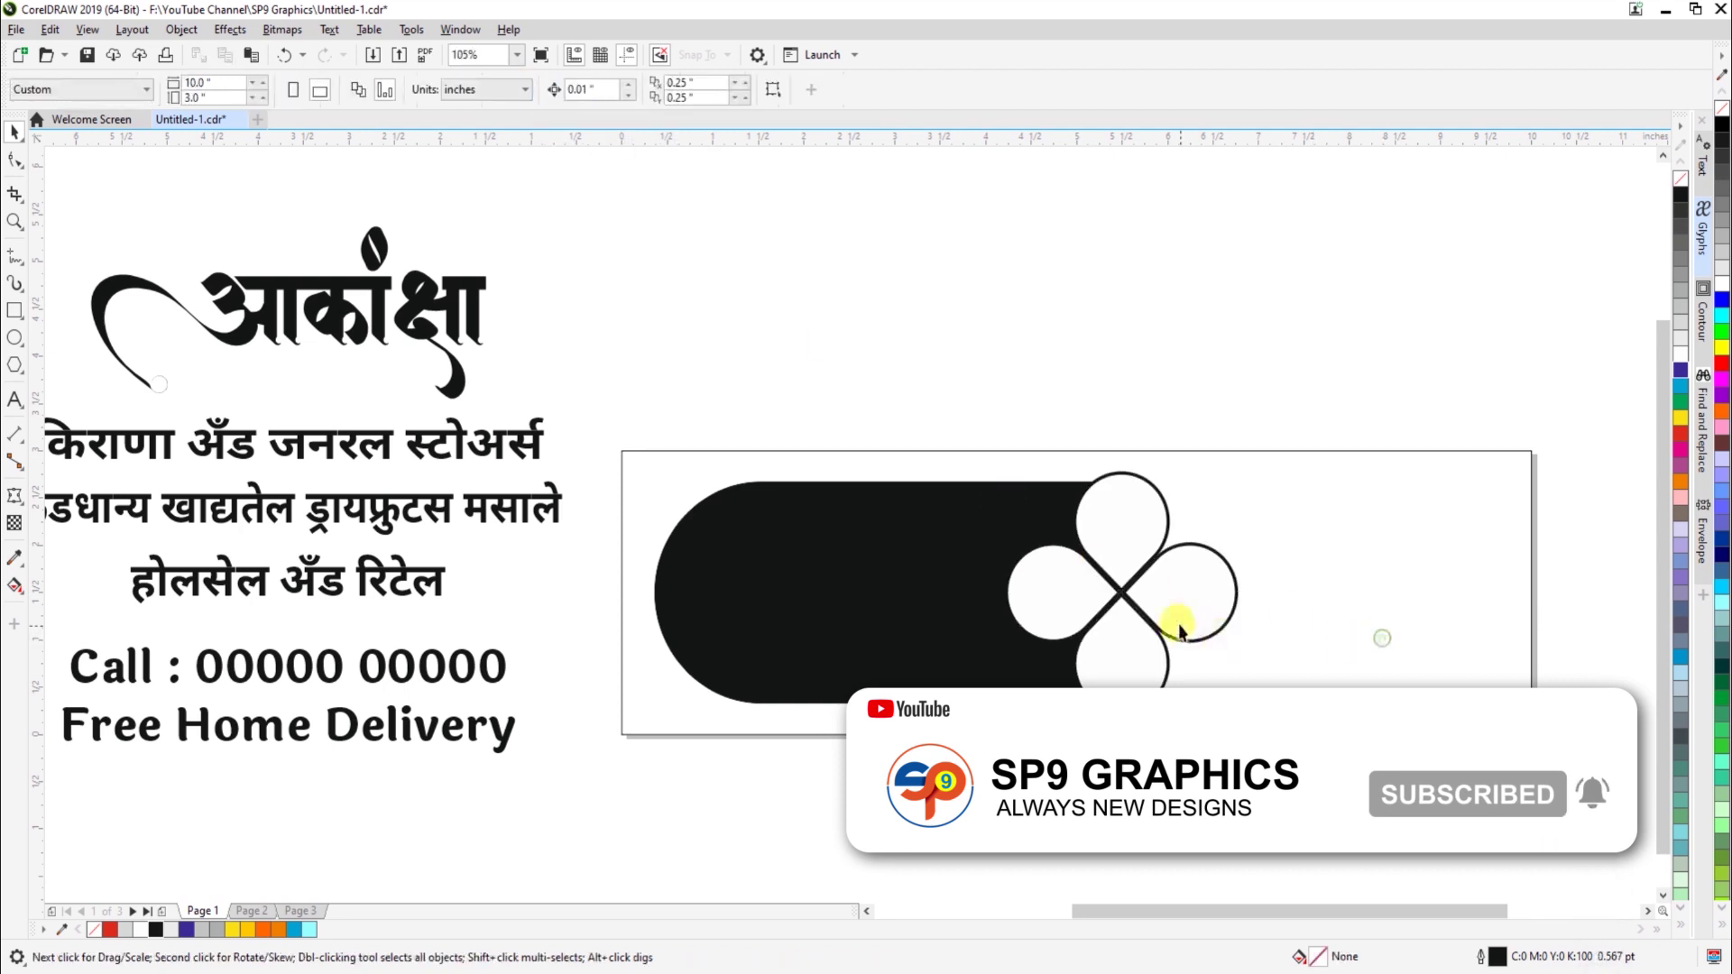
{"action": "left_click", "coordinate": [1208, 606]}
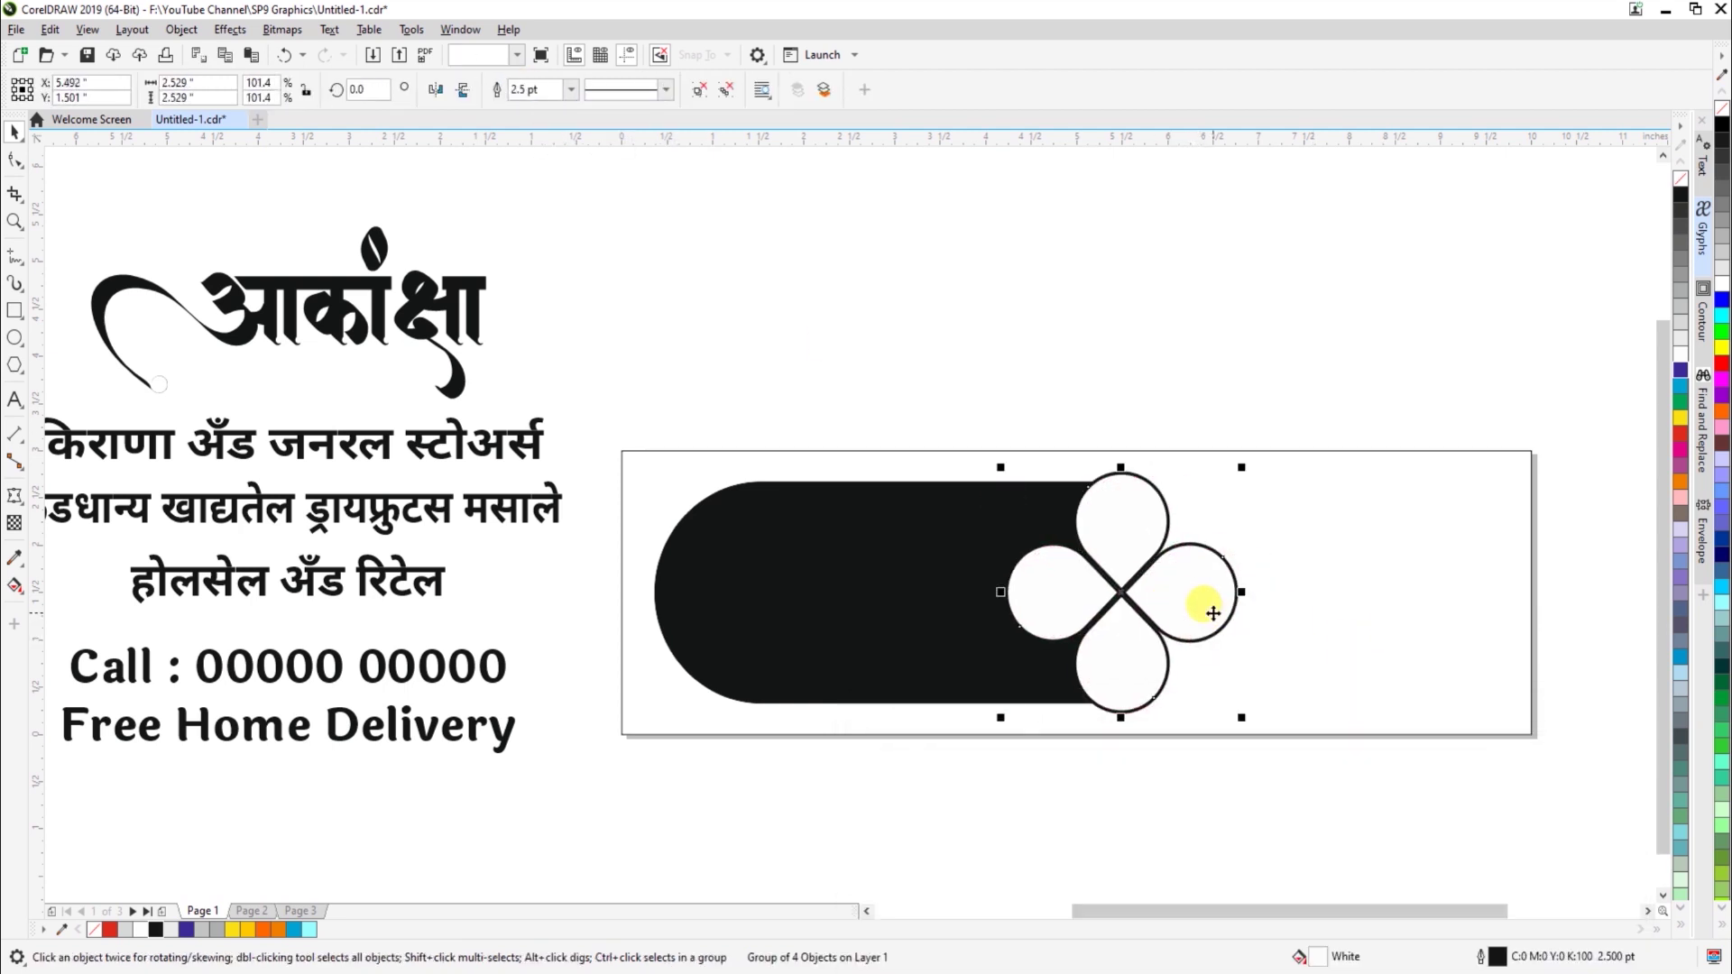
Place a copy of the four-petal group about 2.5 inches to the right of the original
{"action": "key", "text": "z"}
{"action": "left_click_drag", "start_coordinate": [939, 403], "coordinate": [1520, 771]}
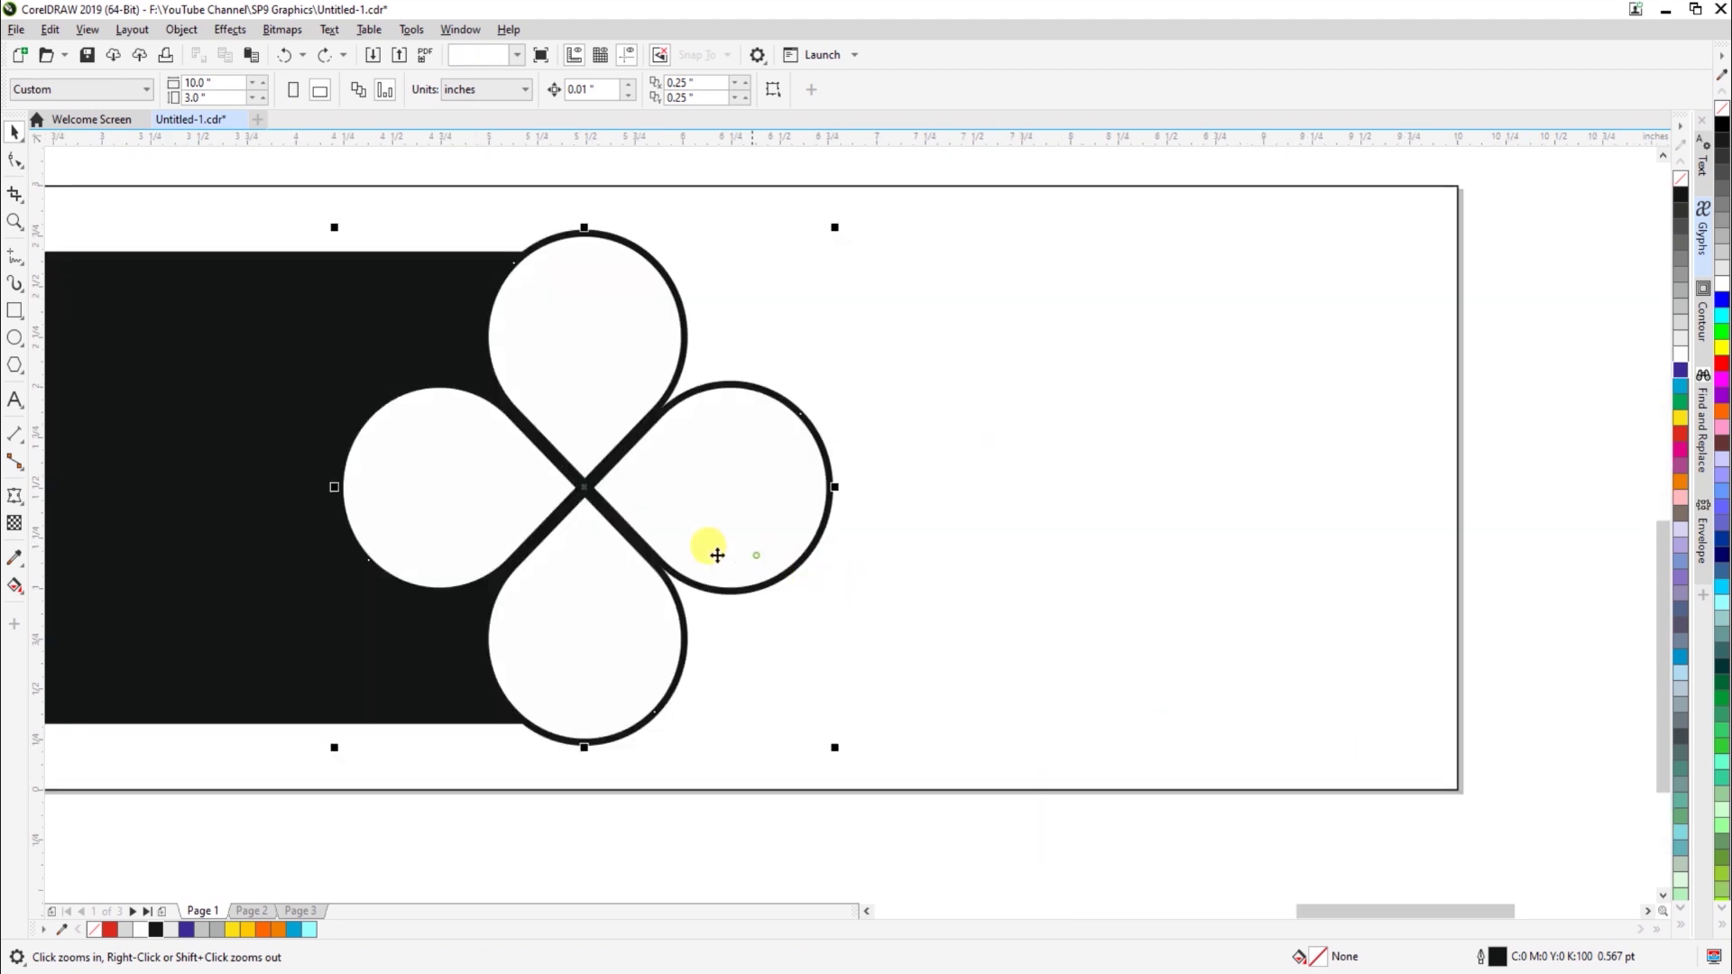
{"action": "key", "text": "space"}
{"action": "left_click", "coordinate": [250, 56]}
{"action": "left_click_drag", "start_coordinate": [673, 446], "coordinate": [1188, 536]}
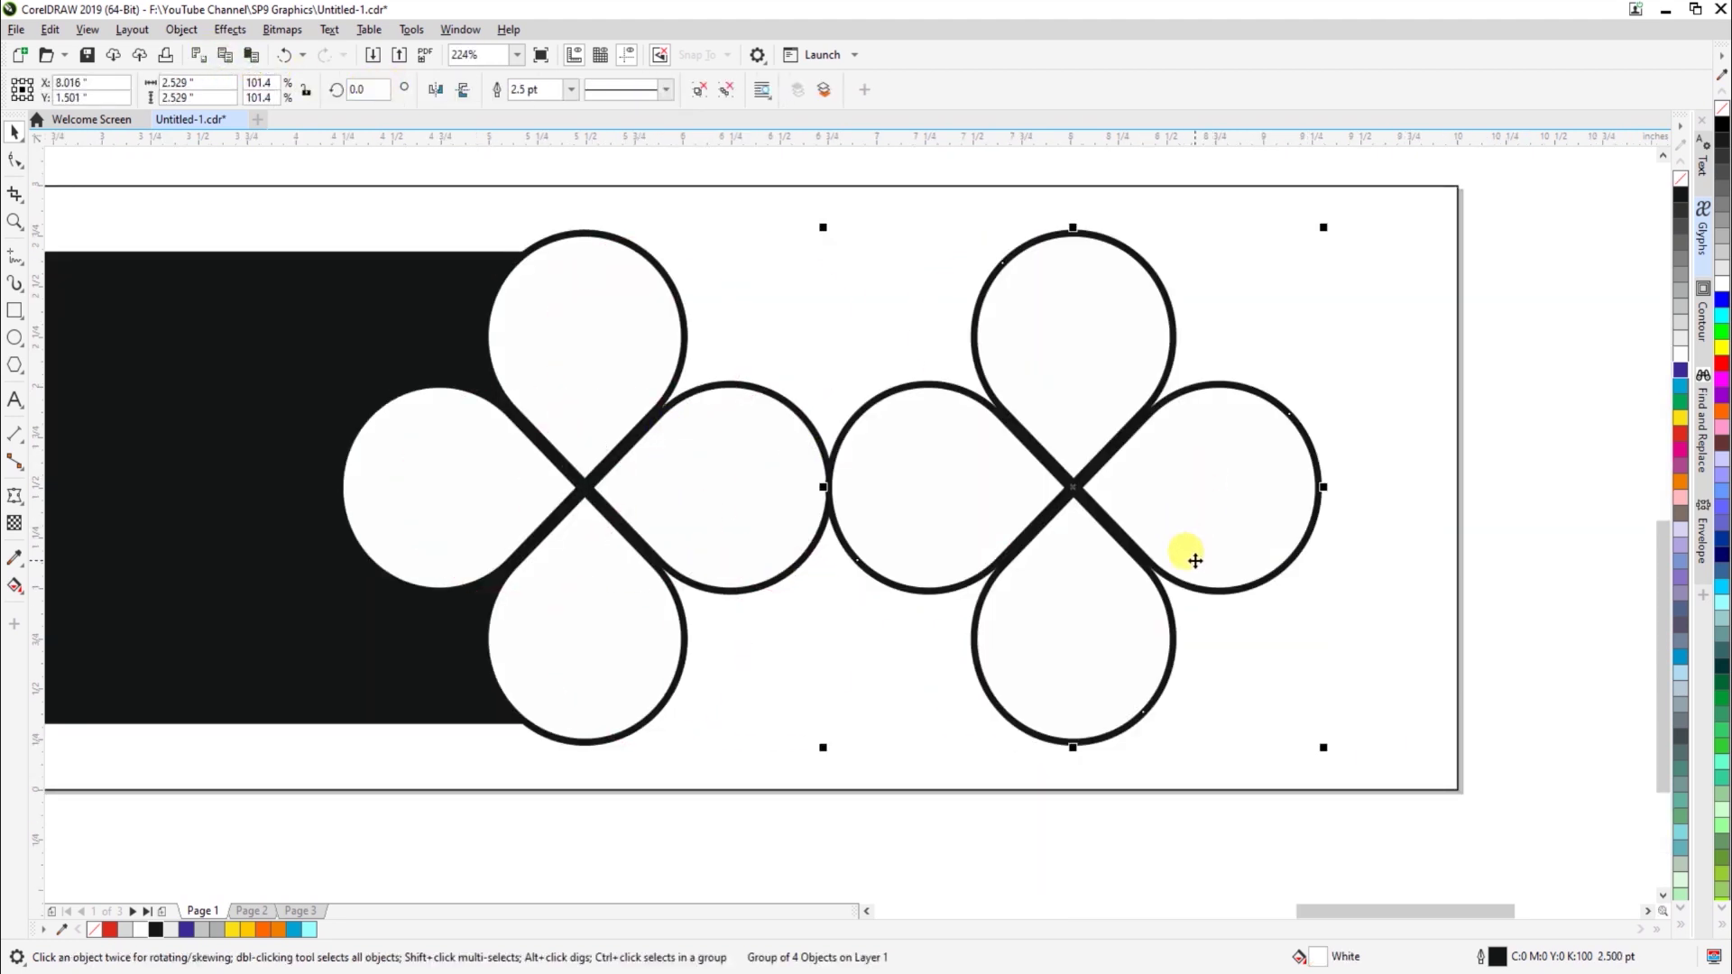
Fill the half-rounded panel white
{"action": "left_click", "coordinate": [738, 538]}
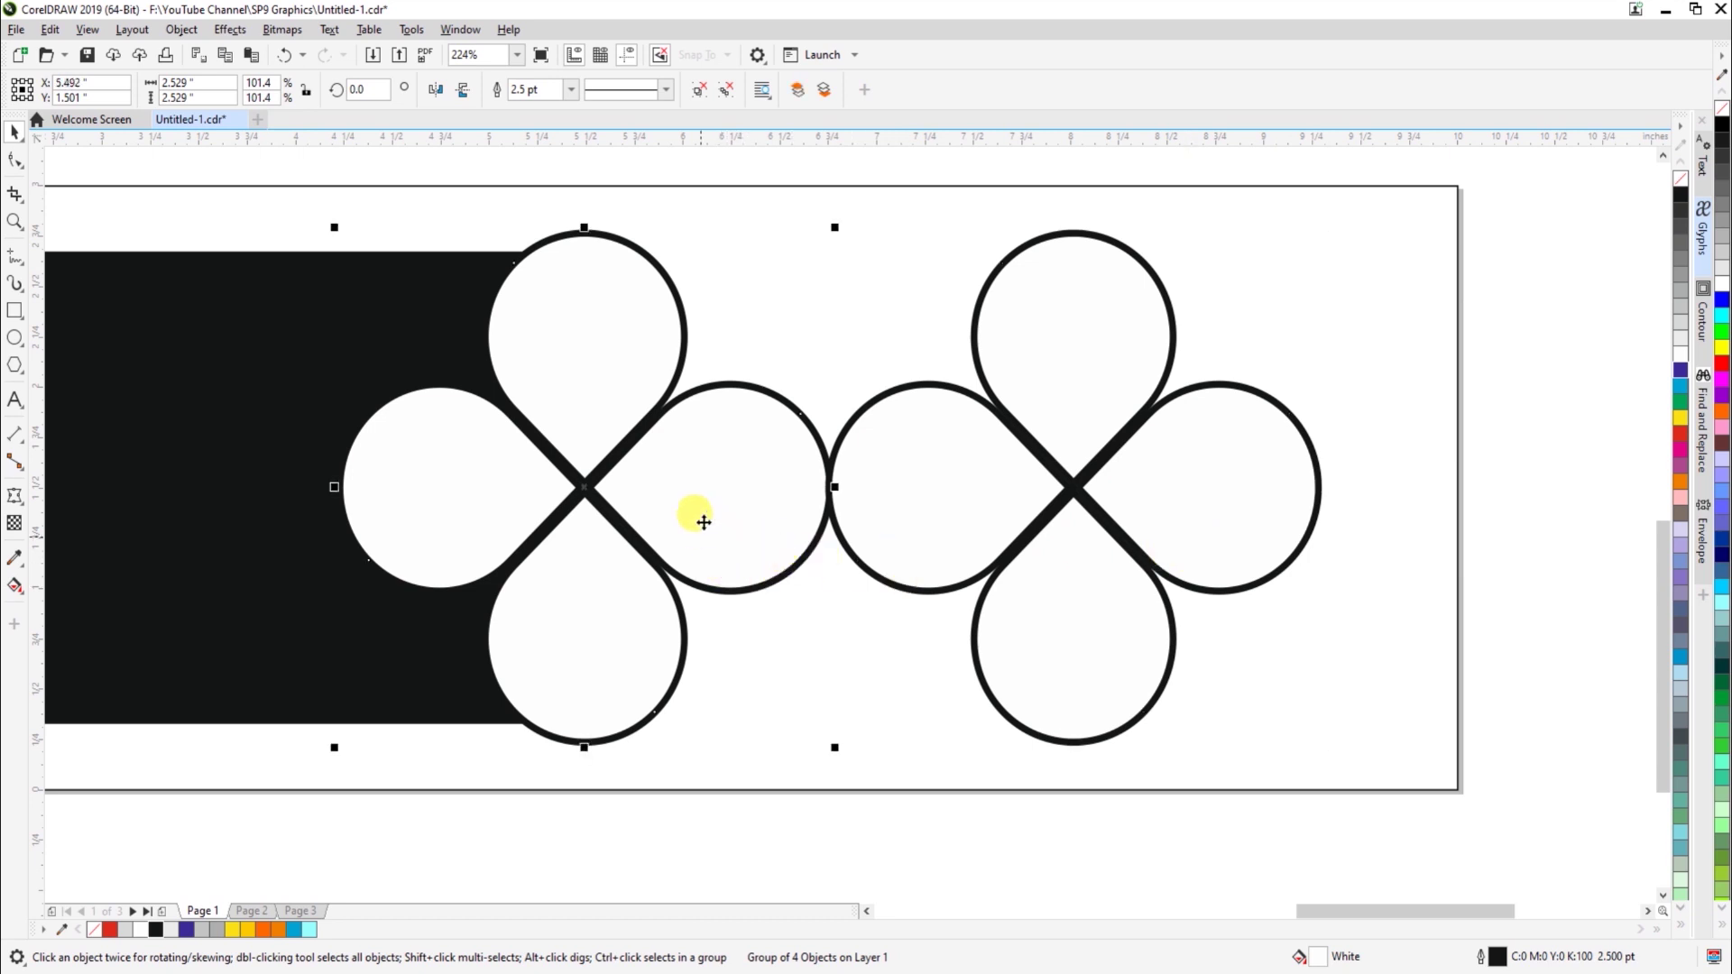
{"action": "left_click", "coordinate": [283, 347]}
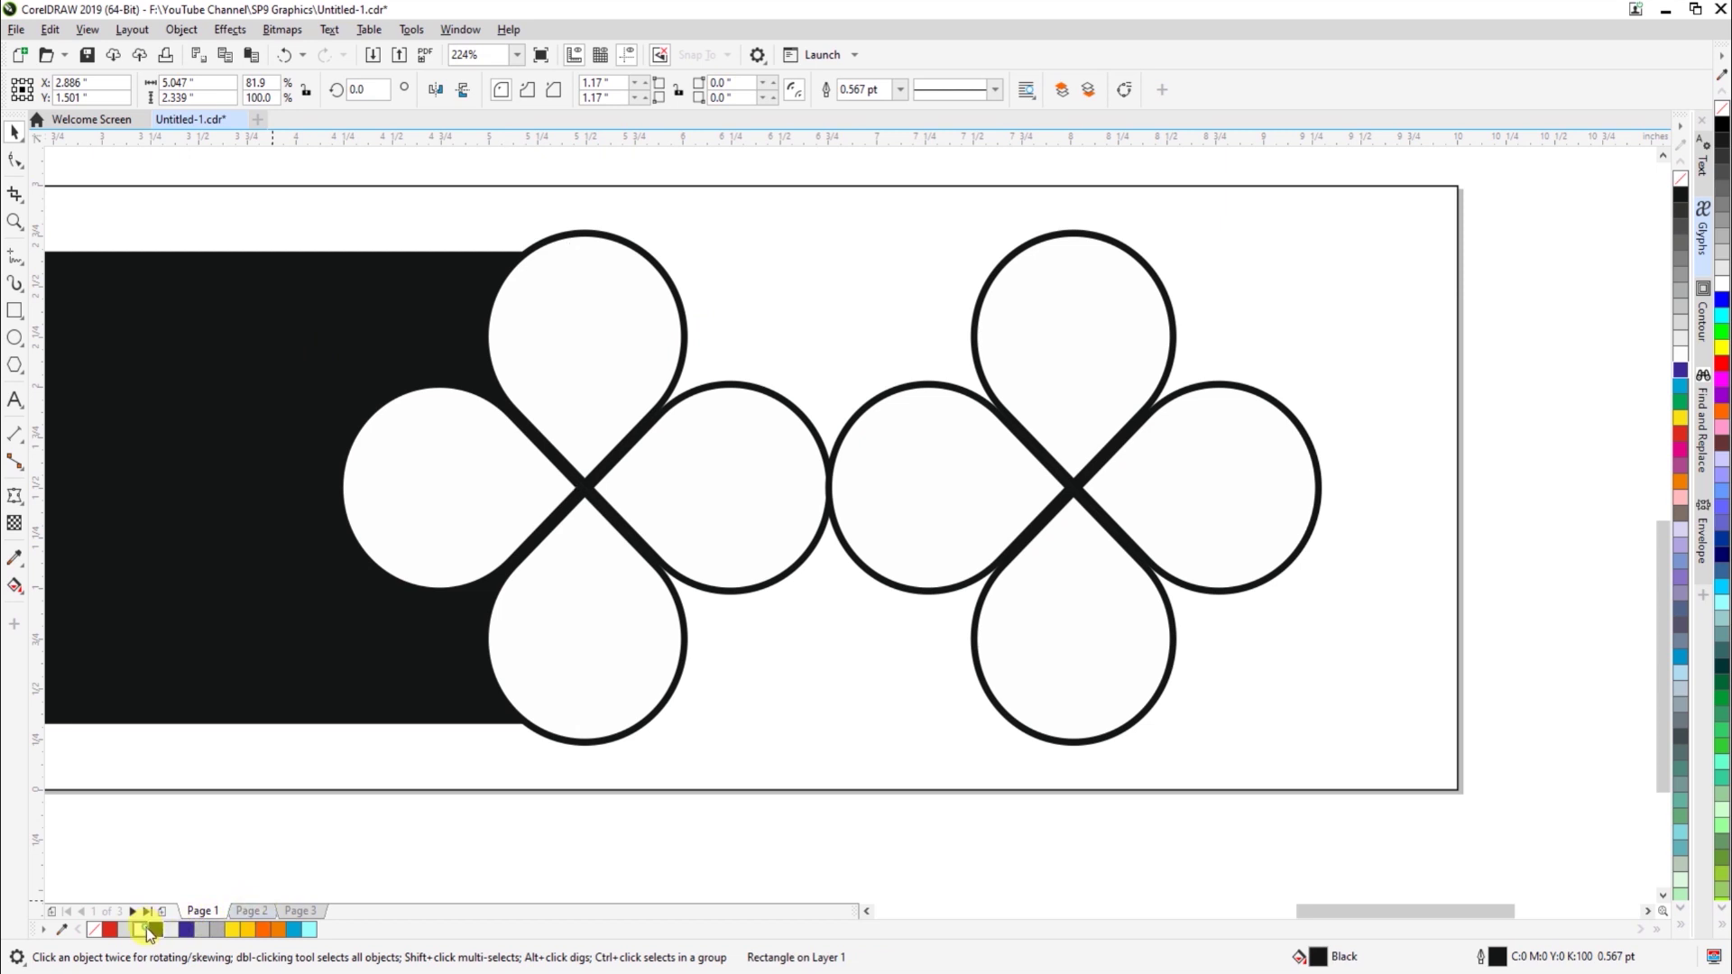
{"action": "left_click", "coordinate": [144, 930]}
Ungroup the original four petals and delete the copied petal group beside them
{"action": "left_click", "coordinate": [678, 530]}
{"action": "left_click", "coordinate": [702, 88]}
{"action": "left_click", "coordinate": [732, 480]}
{"action": "left_click", "coordinate": [1032, 575]}
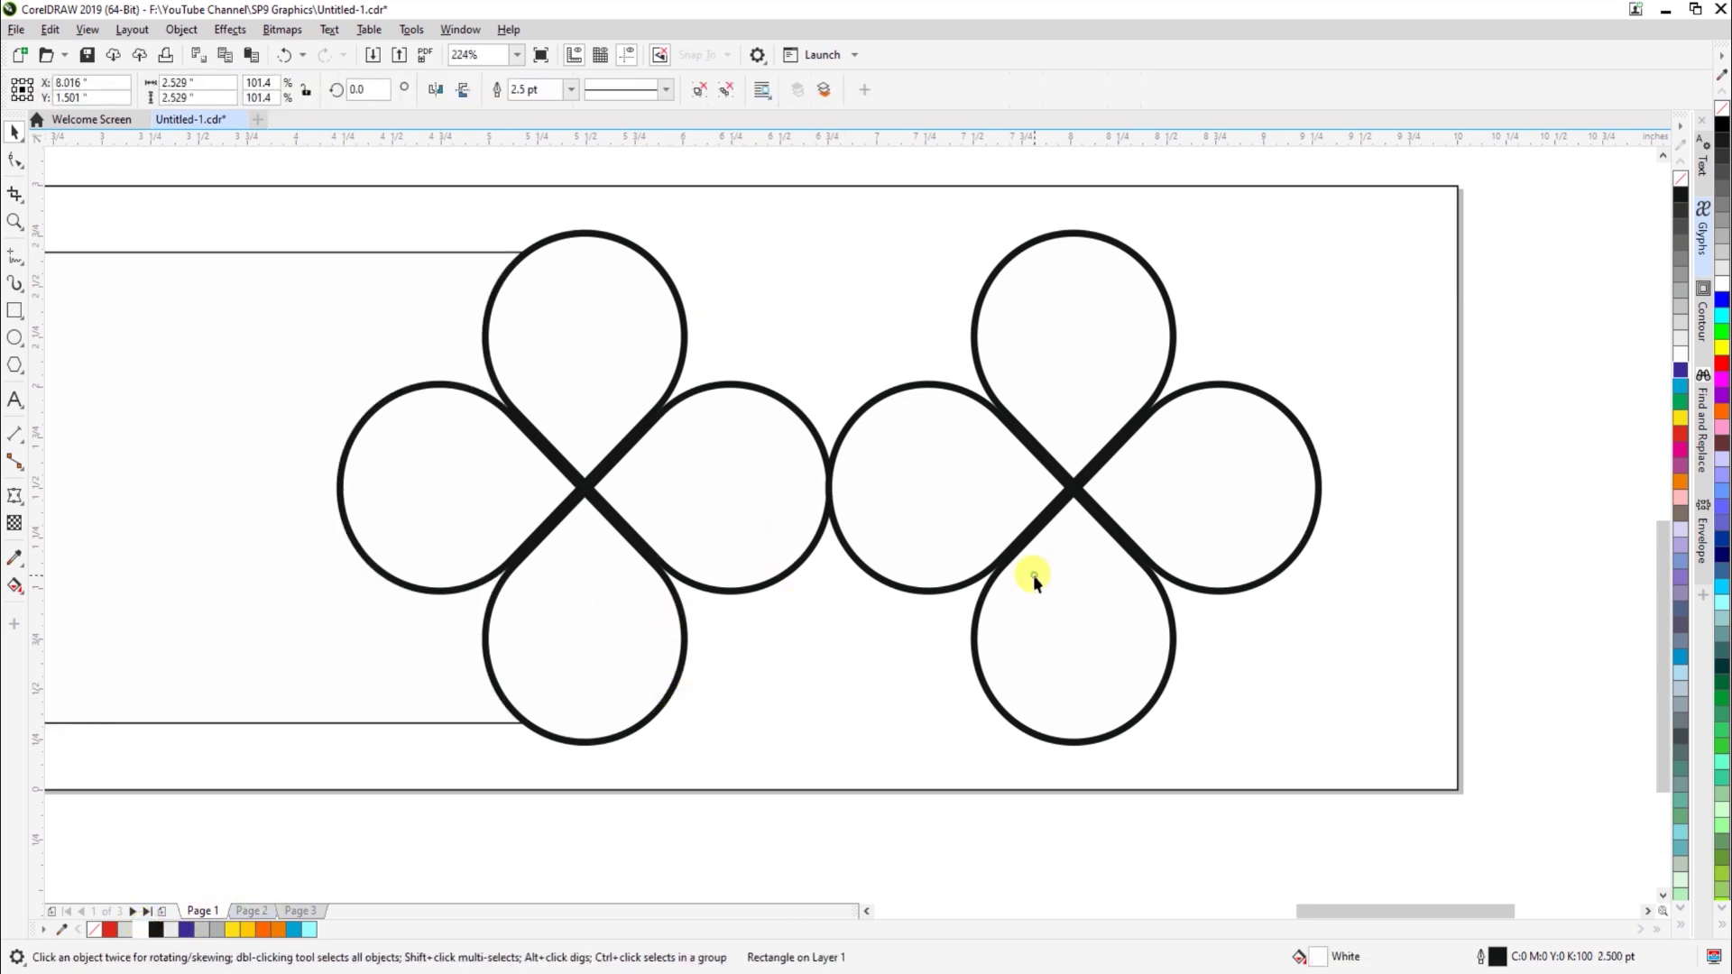
{"action": "key", "text": "Delete"}
Shrink each of the four petals slightly about its own centre by the same amount, and group them again
{"action": "left_click", "coordinate": [757, 525]}
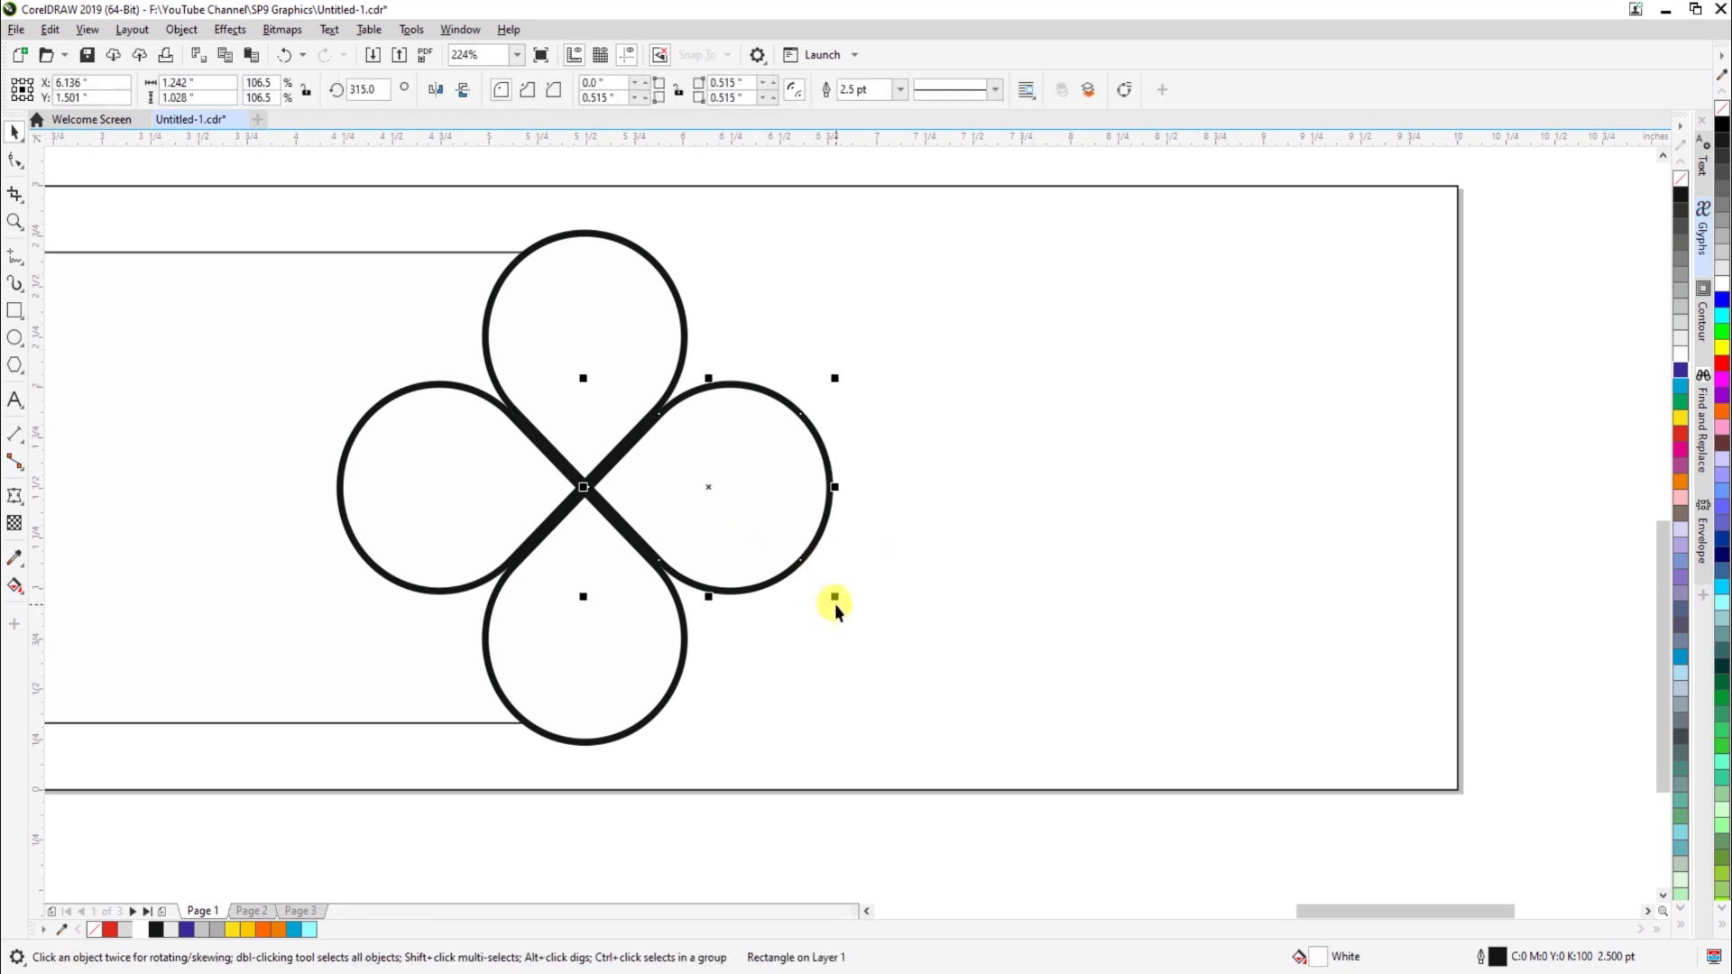
{"action": "left_click_drag", "start_coordinate": [836, 598], "coordinate": [830, 594]}
{"action": "key", "text": "ctrl+z"}
{"action": "left_click", "coordinate": [657, 658]}
{"action": "key", "text": "ctrl+r"}
{"action": "left_click", "coordinate": [447, 548]}
{"action": "key", "text": "ctrl+r"}
{"action": "left_click", "coordinate": [565, 373]}
{"action": "key", "text": "ctrl+r"}
{"action": "left_click", "coordinate": [922, 439]}
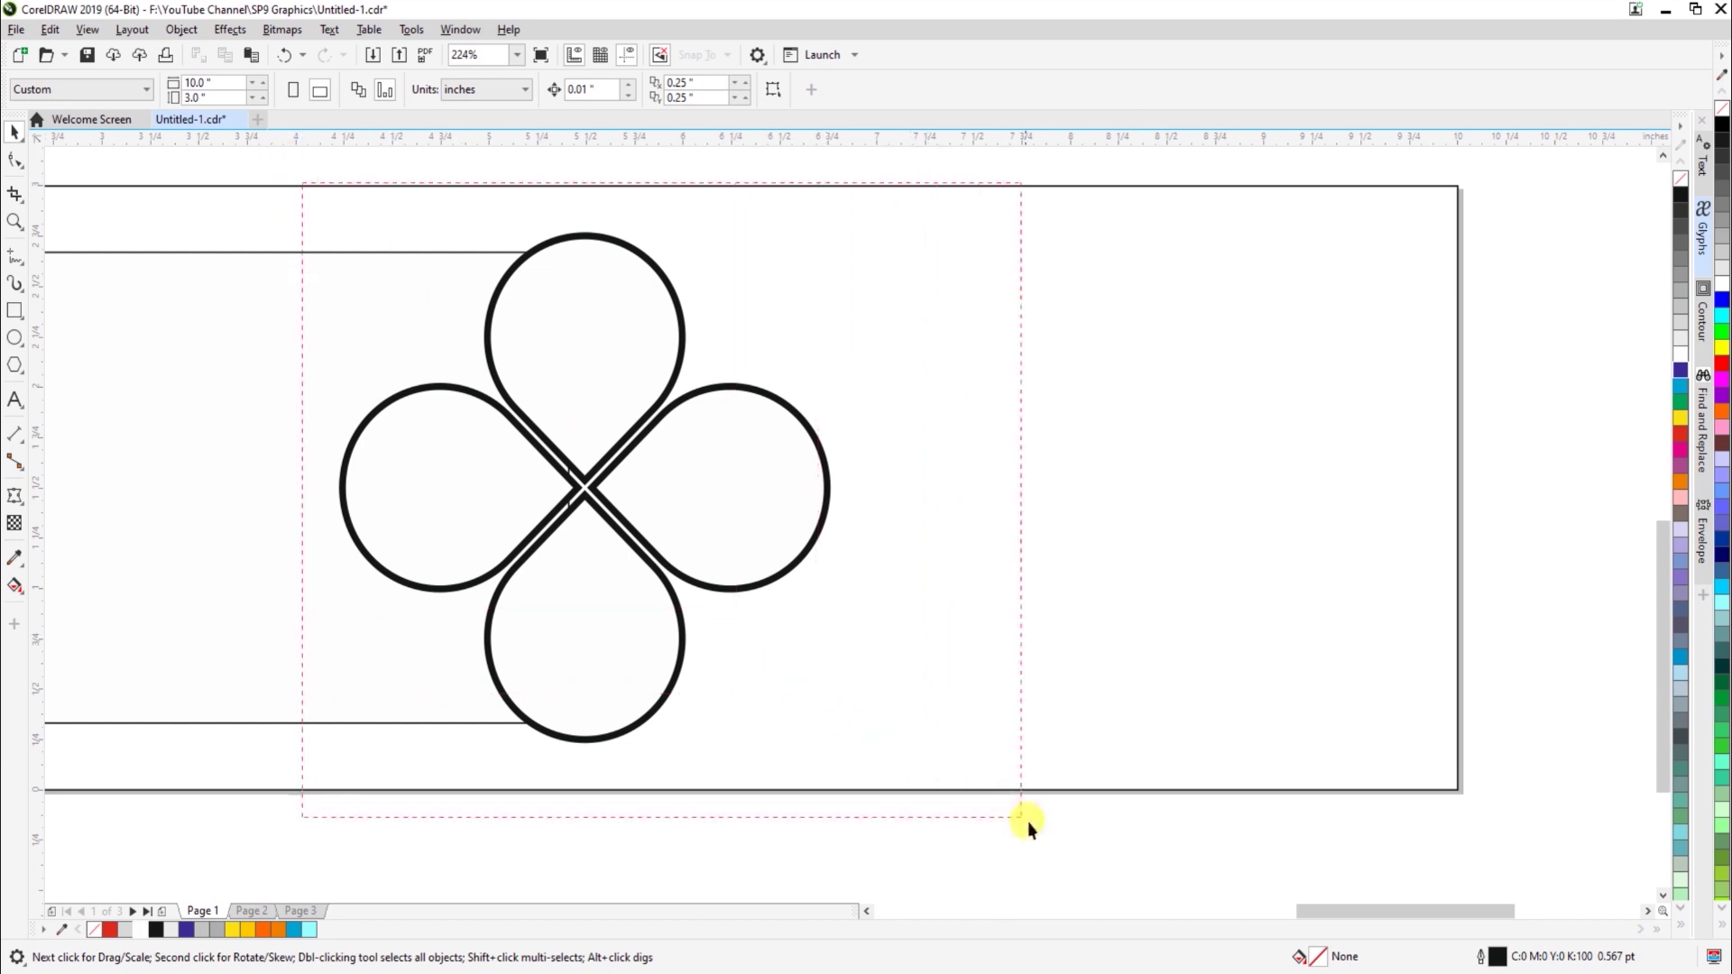
{"action": "left_click_drag", "start_coordinate": [1007, 810], "coordinate": [1007, 810]}
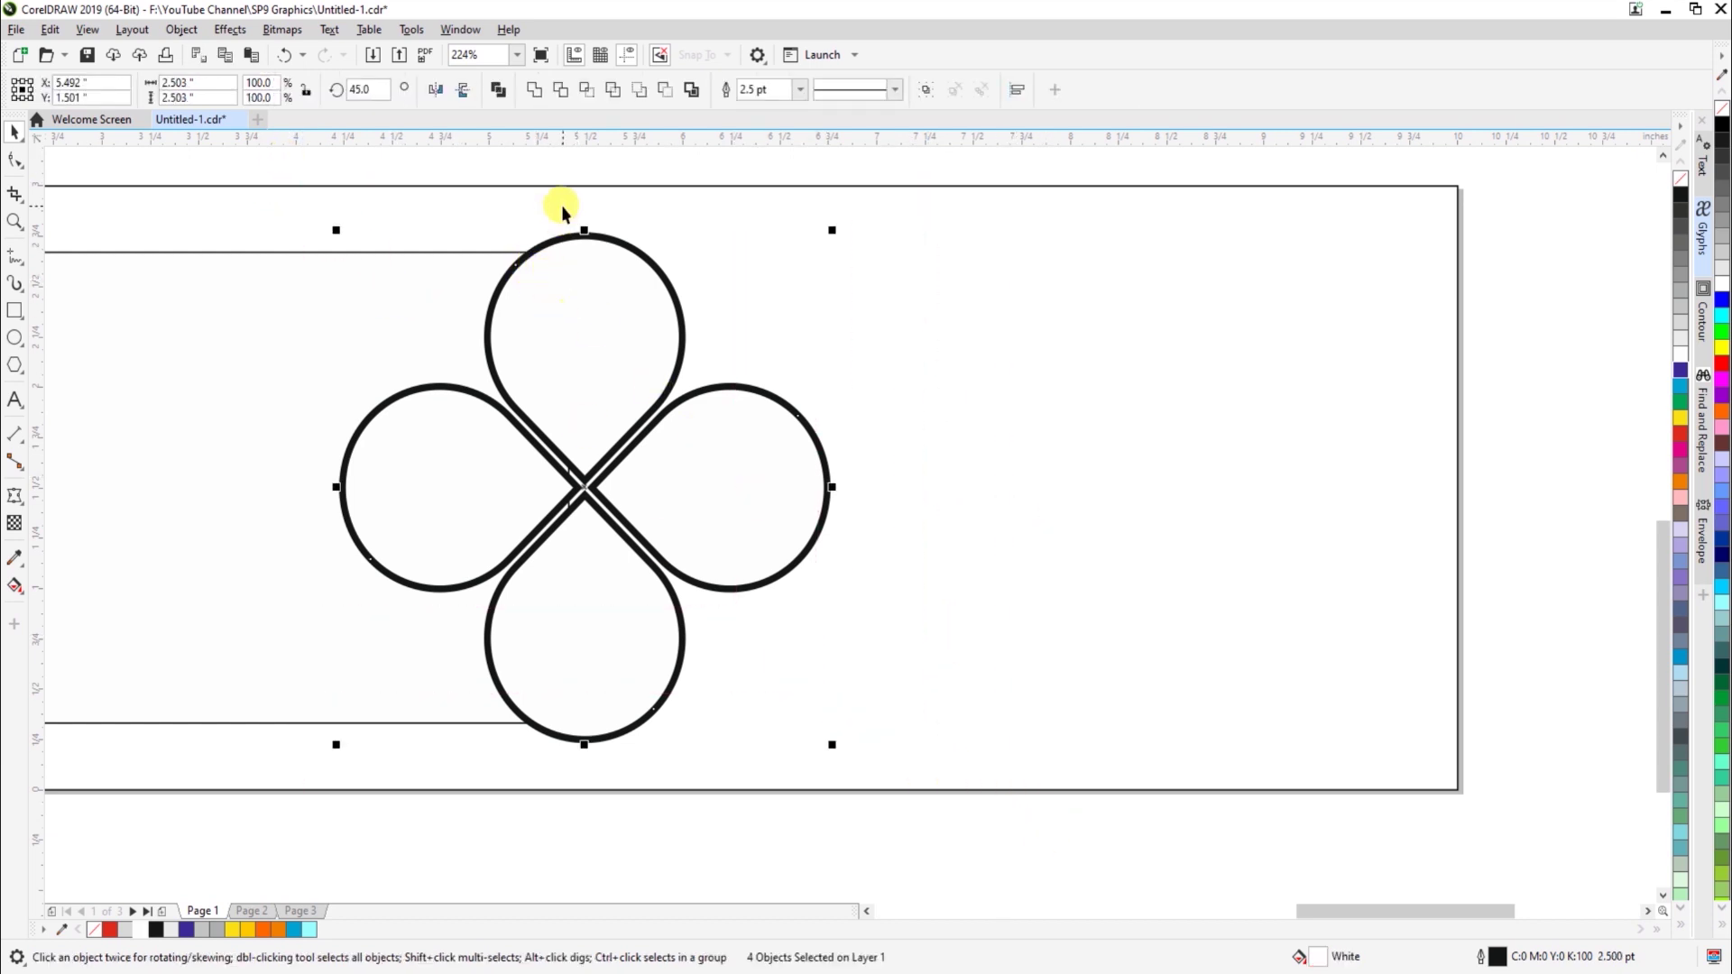
{"action": "key", "text": "ctrl+g"}
Place a copy of the petal group about 2.64 inches to the right, ungroup it and combine its petals into one curve
{"action": "left_click_drag", "start_coordinate": [611, 398], "coordinate": [1111, 384]}
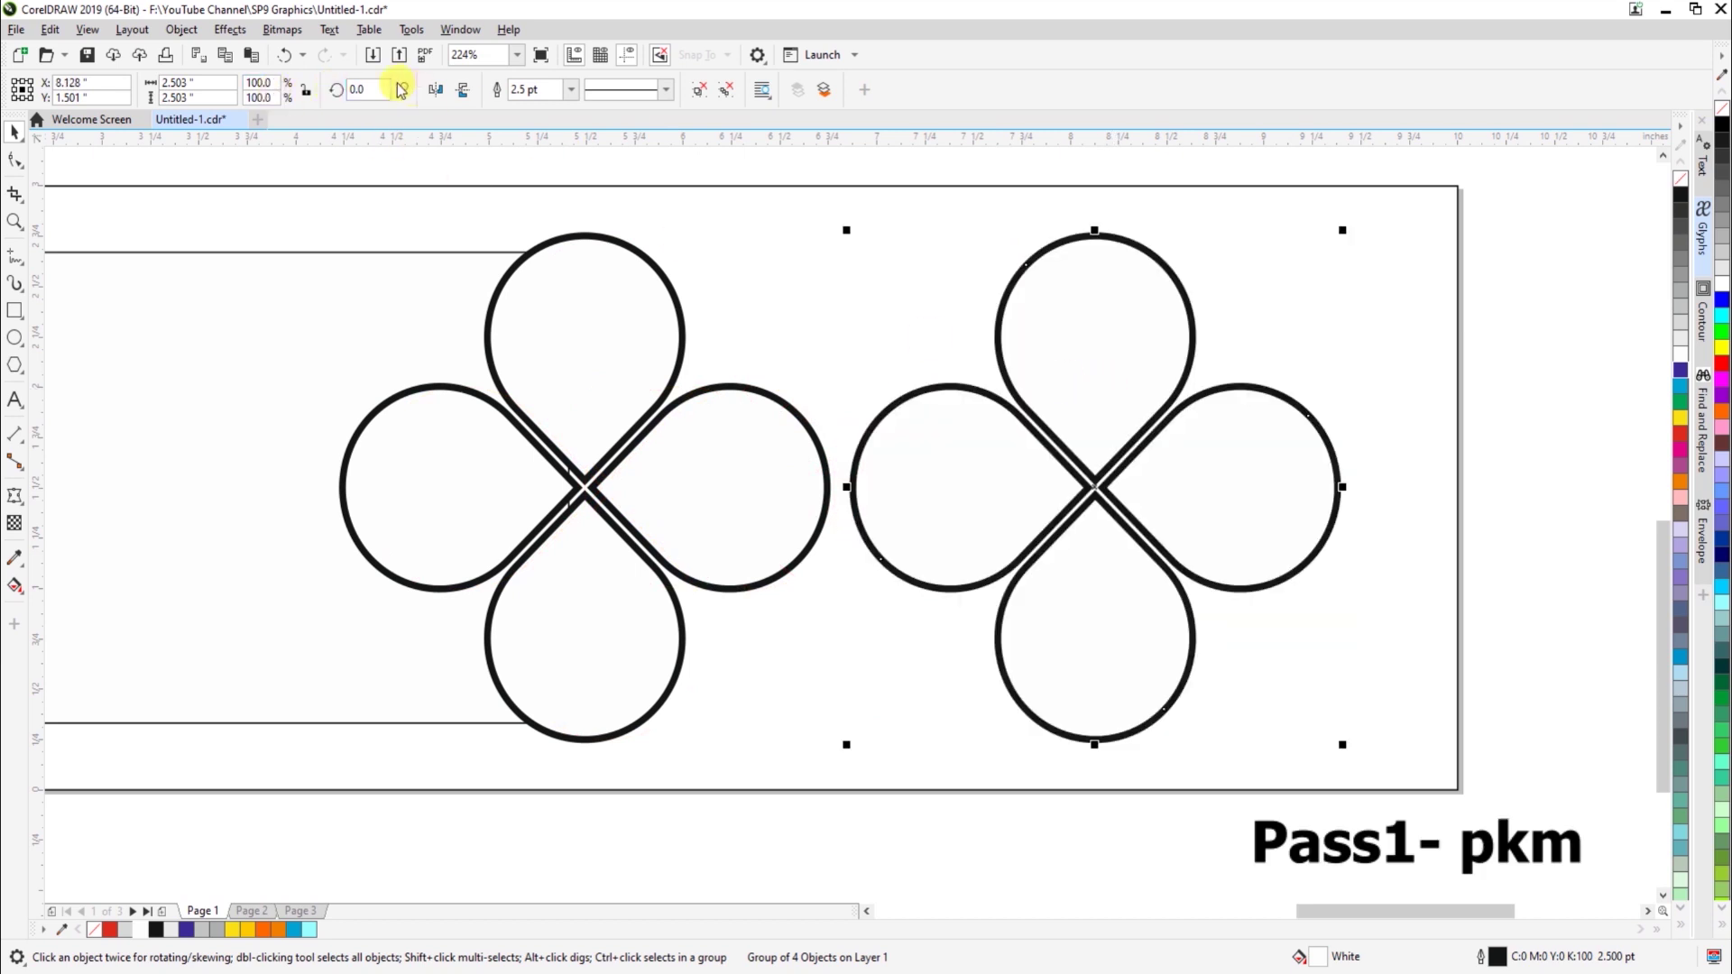
{"action": "key", "text": "ctrl+u"}
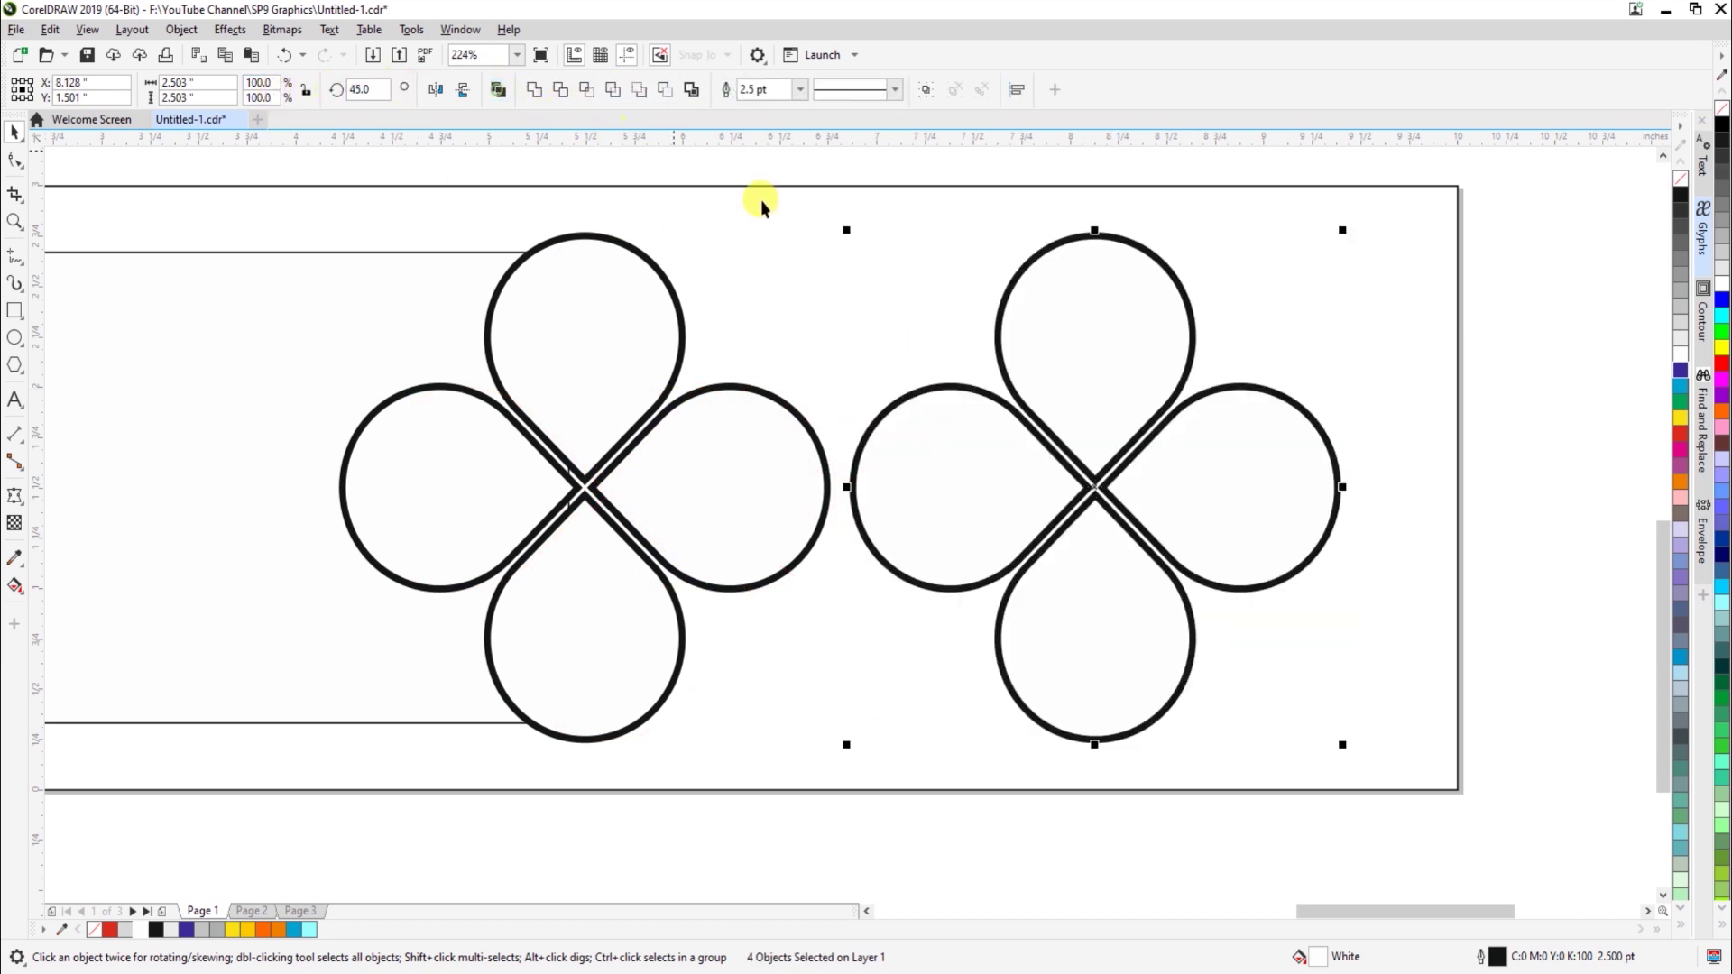
{"action": "key", "text": "ctrl+l"}
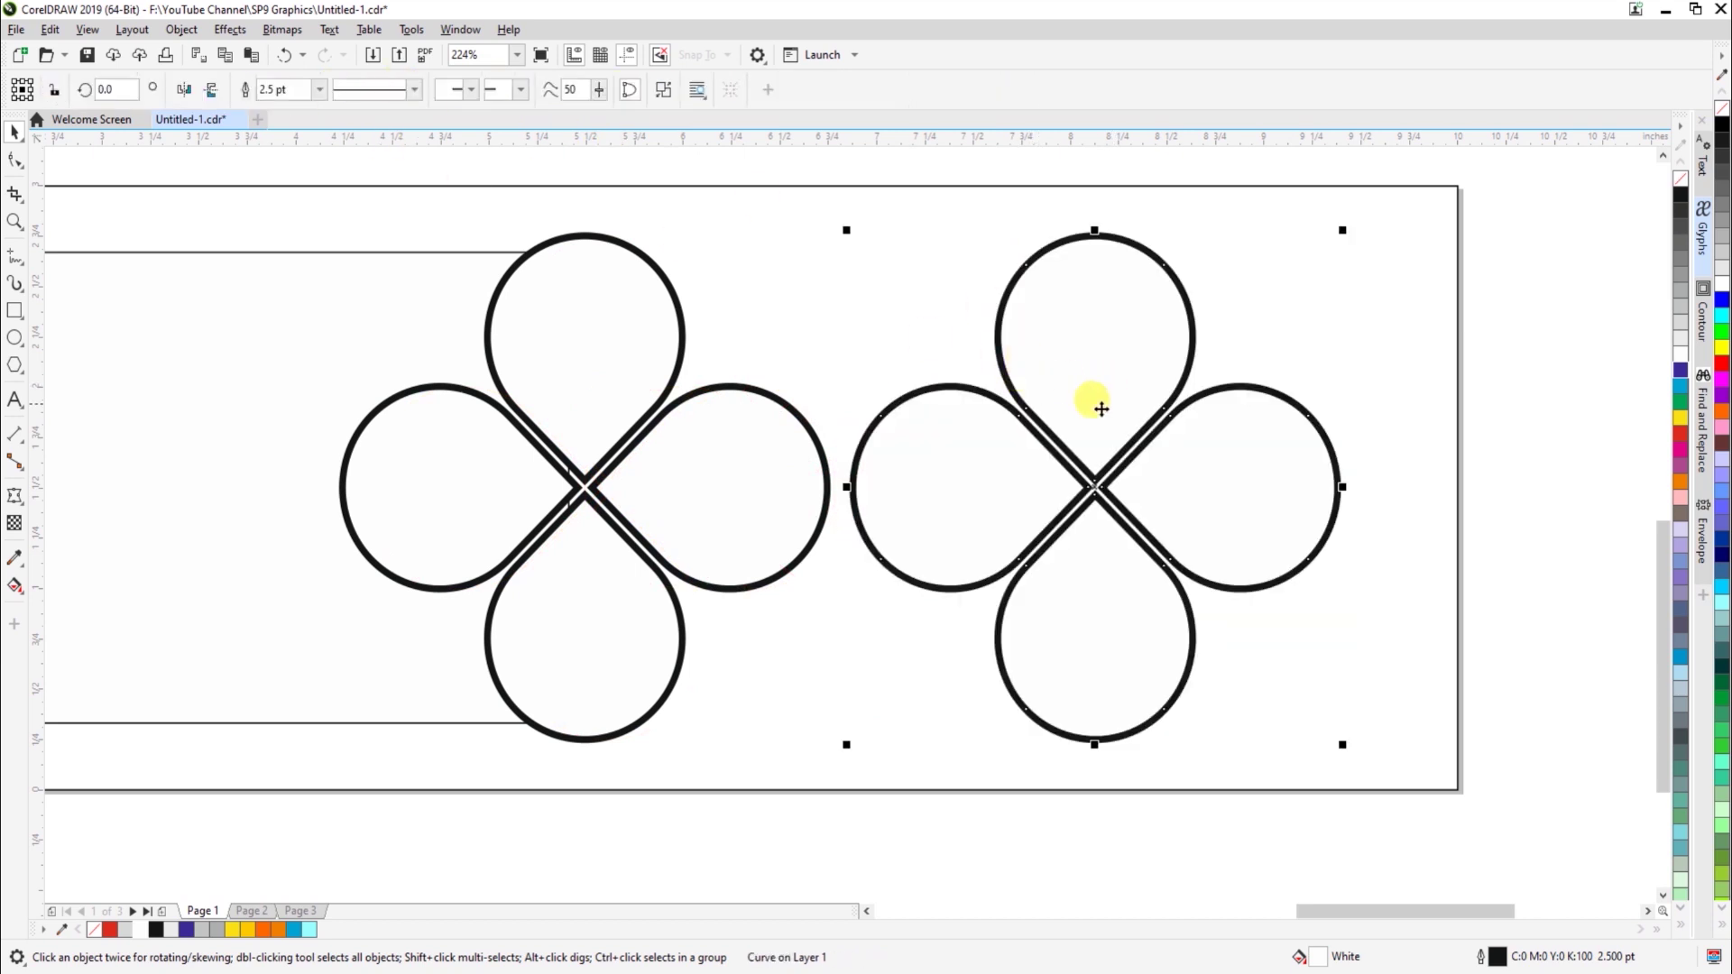
Apply a one-step outside contour with a 0.1 inch offset and yellow outline to the combined petal copy
{"action": "left_click", "coordinate": [1702, 312]}
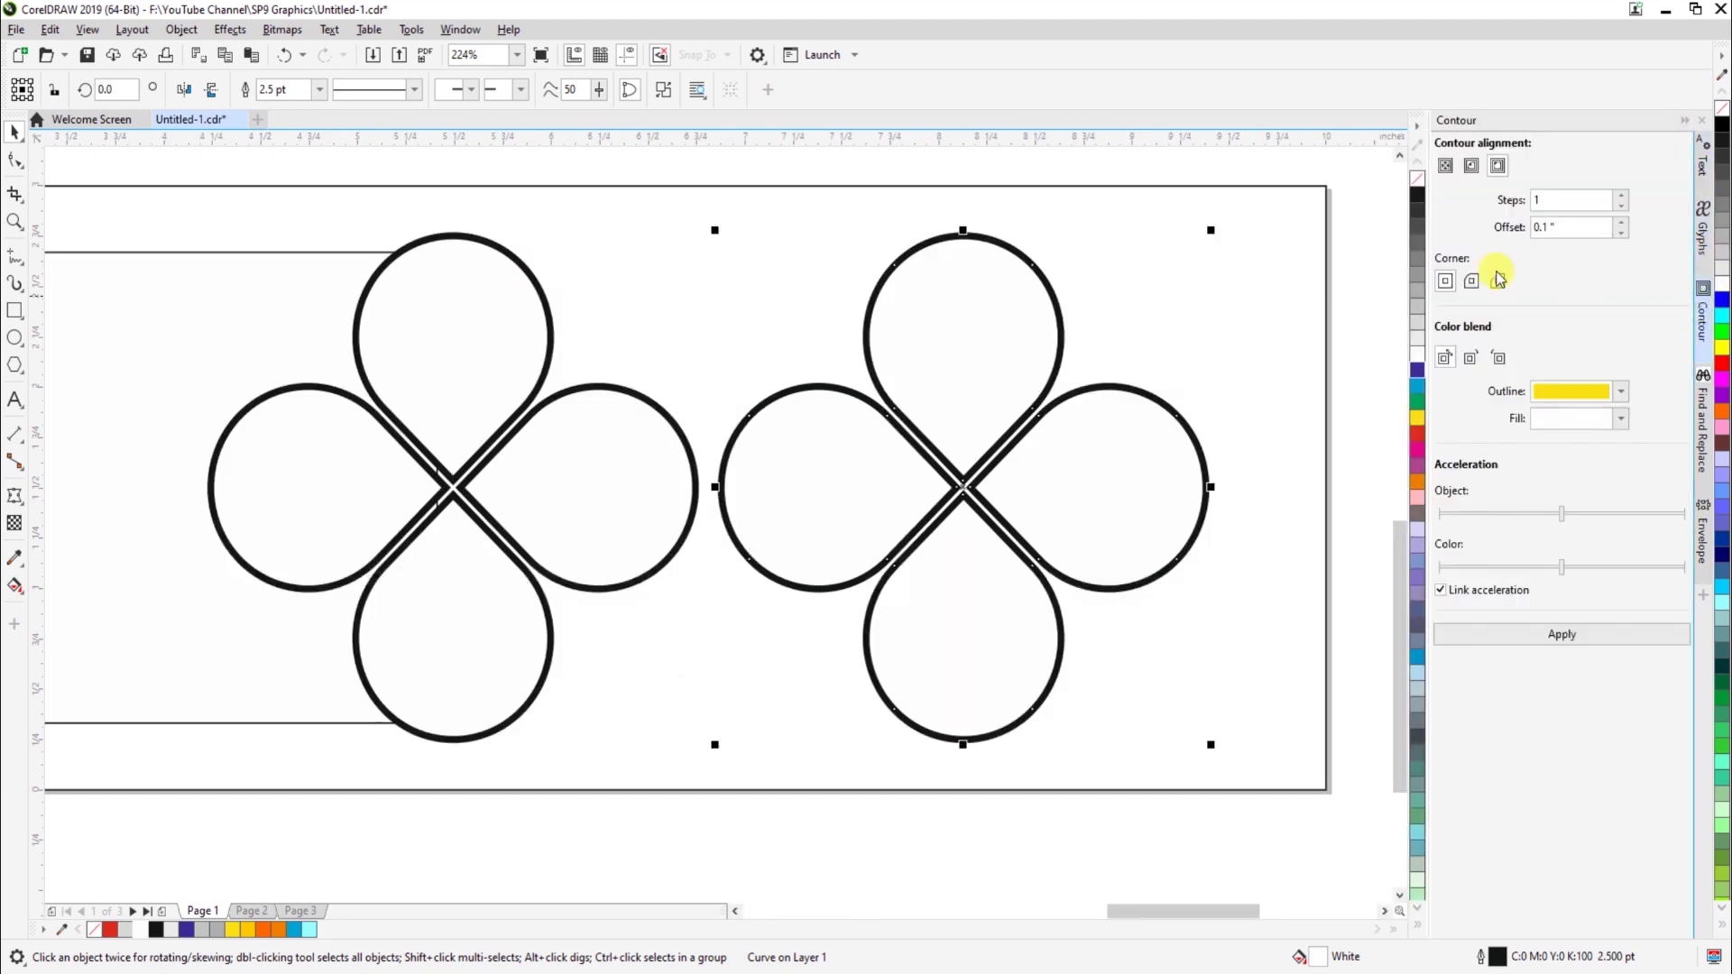
{"action": "left_click", "coordinate": [1499, 166]}
{"action": "left_click", "coordinate": [1057, 440]}
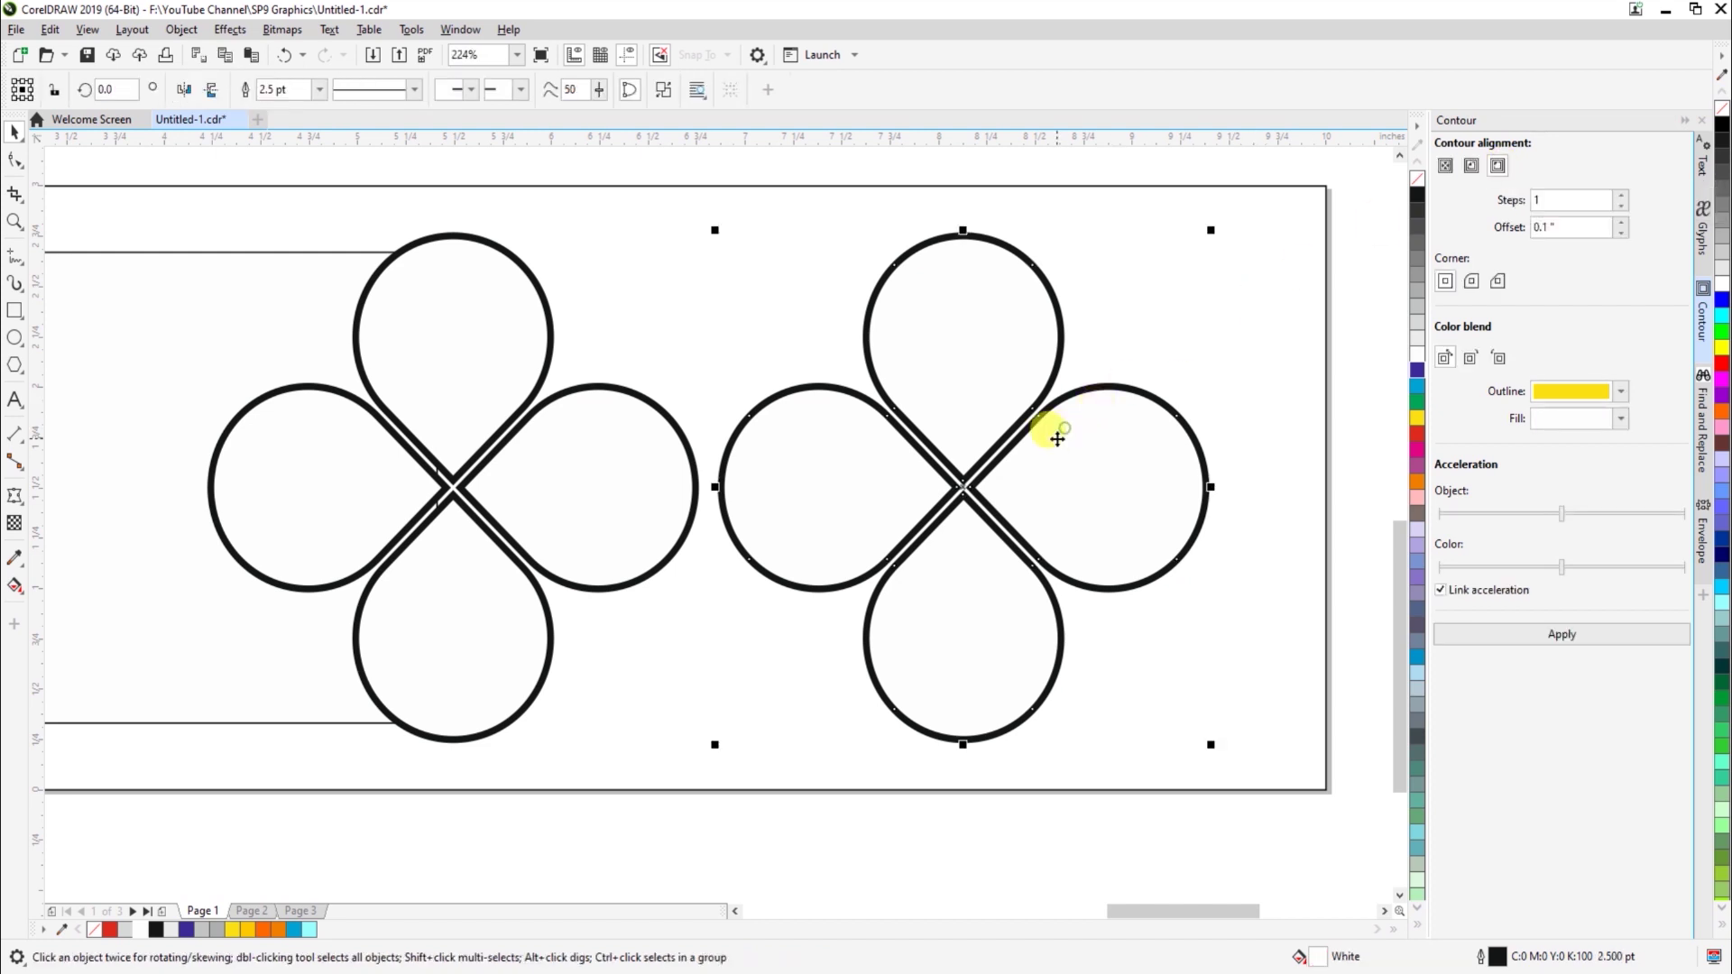
{"action": "left_click", "coordinate": [1479, 637]}
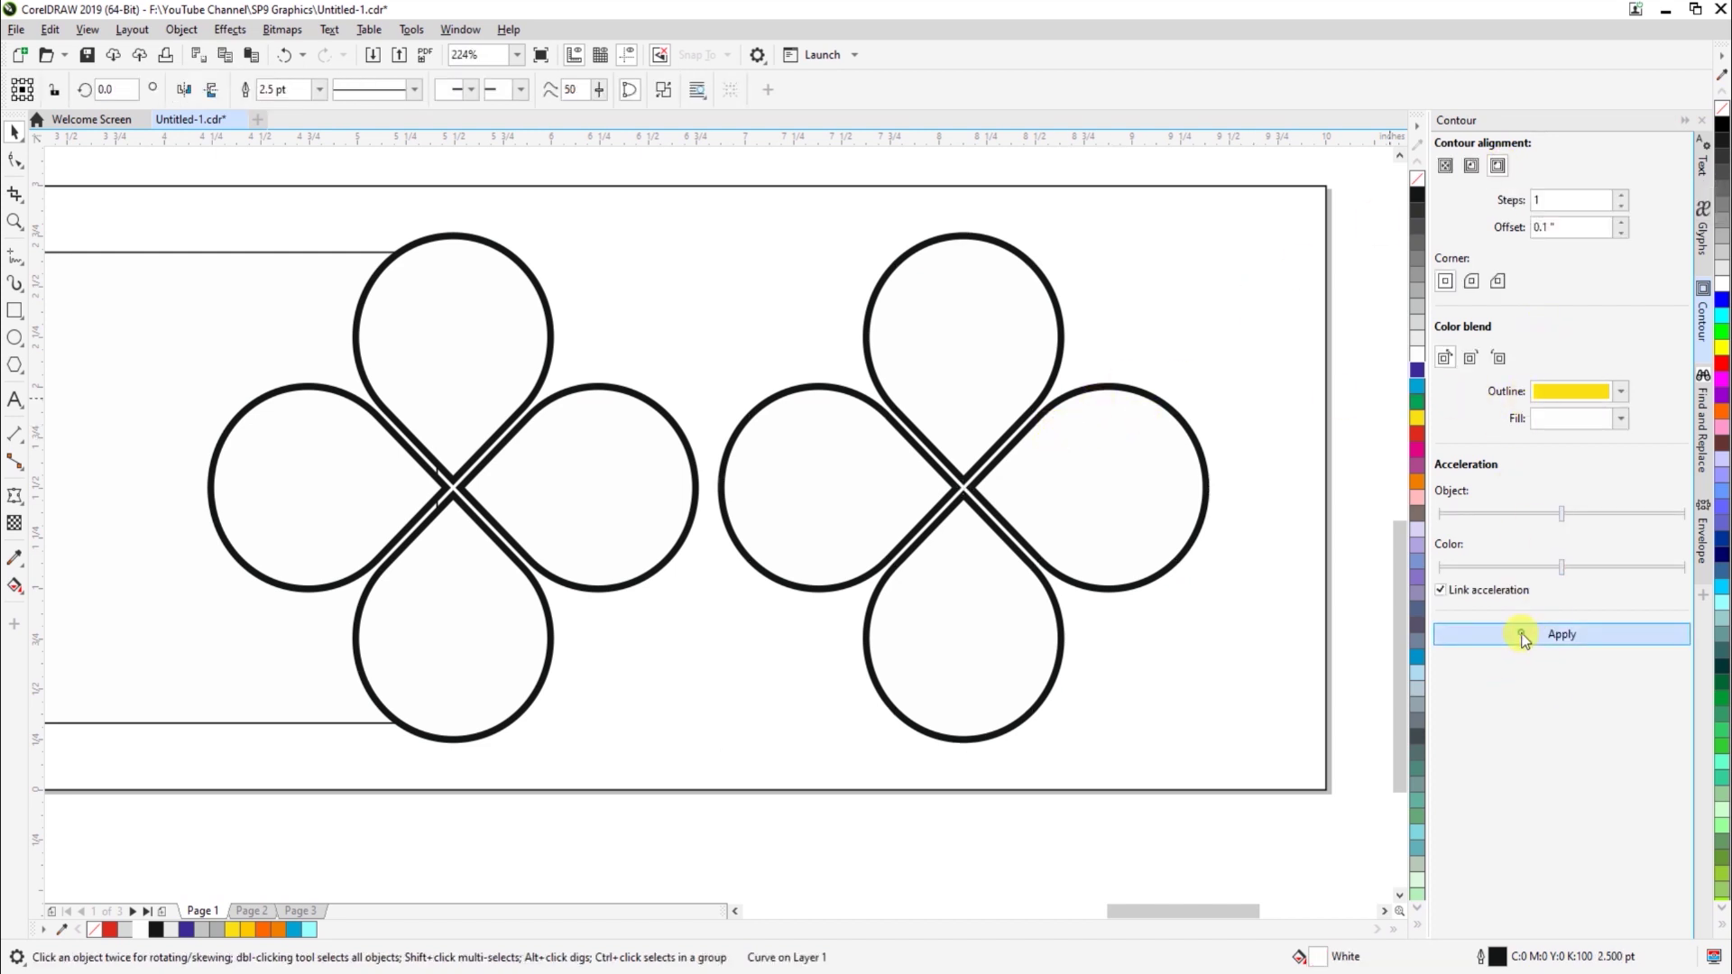
{"action": "left_click", "coordinate": [1122, 236]}
Switch the document units to millimetres and set the contour offset to 1.5 mm
{"action": "left_click", "coordinate": [490, 92]}
{"action": "left_click", "coordinate": [480, 131]}
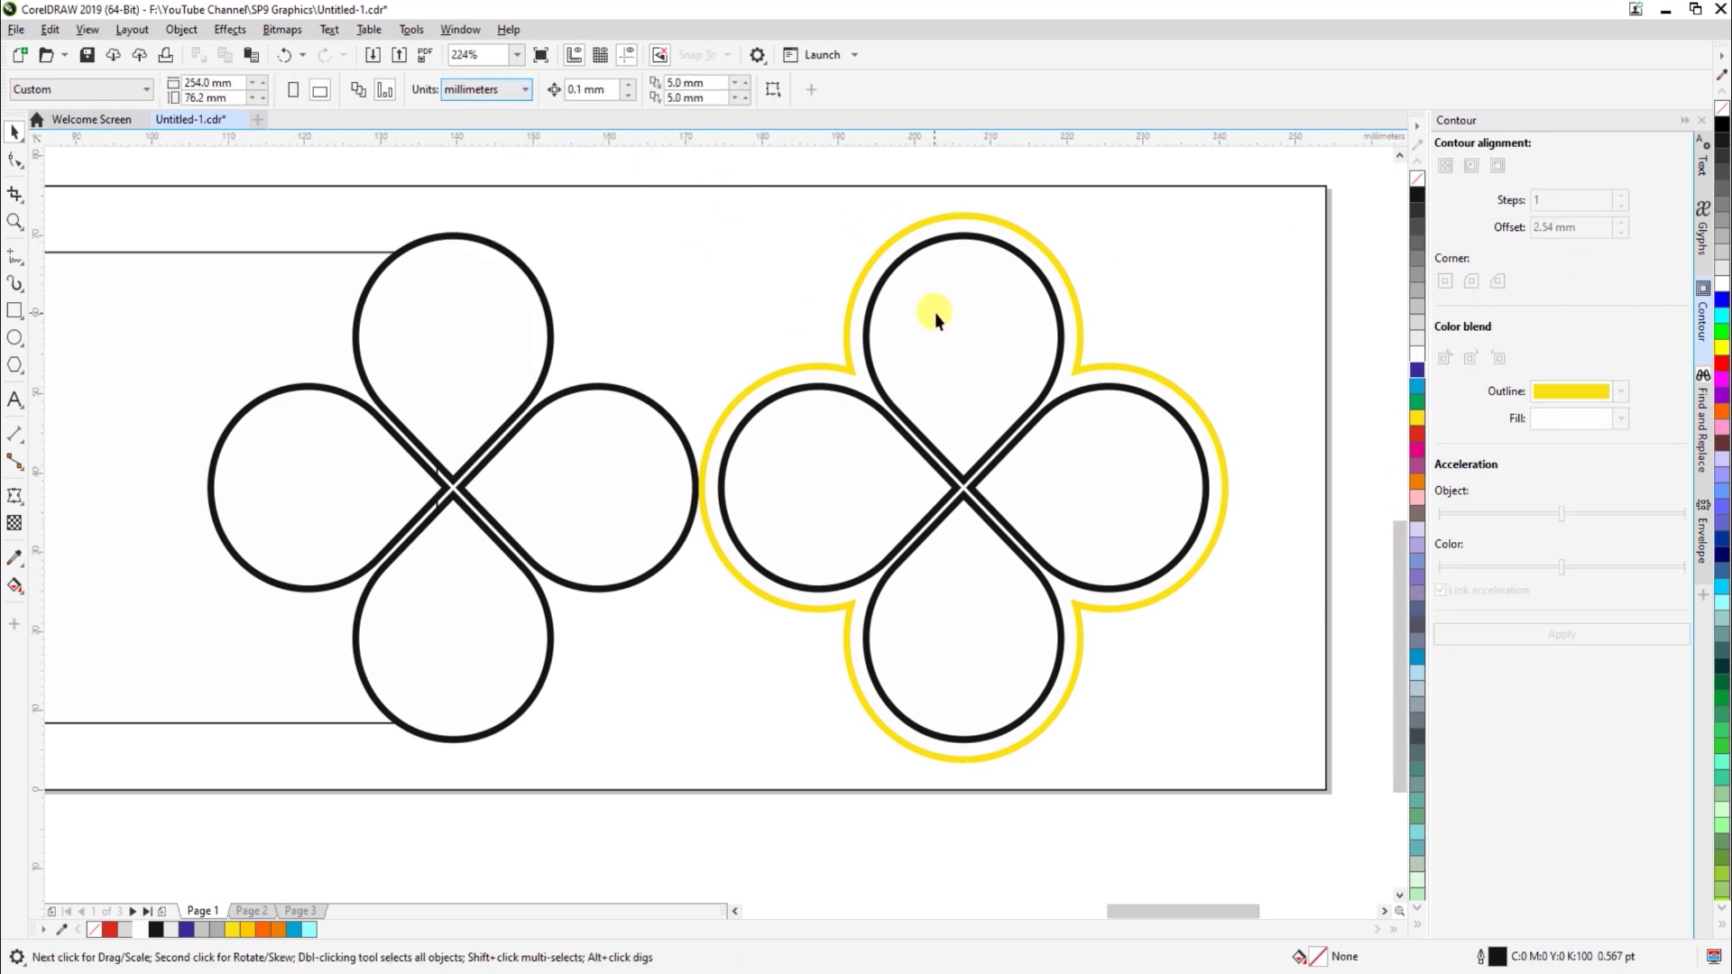
{"action": "left_click", "coordinate": [941, 225]}
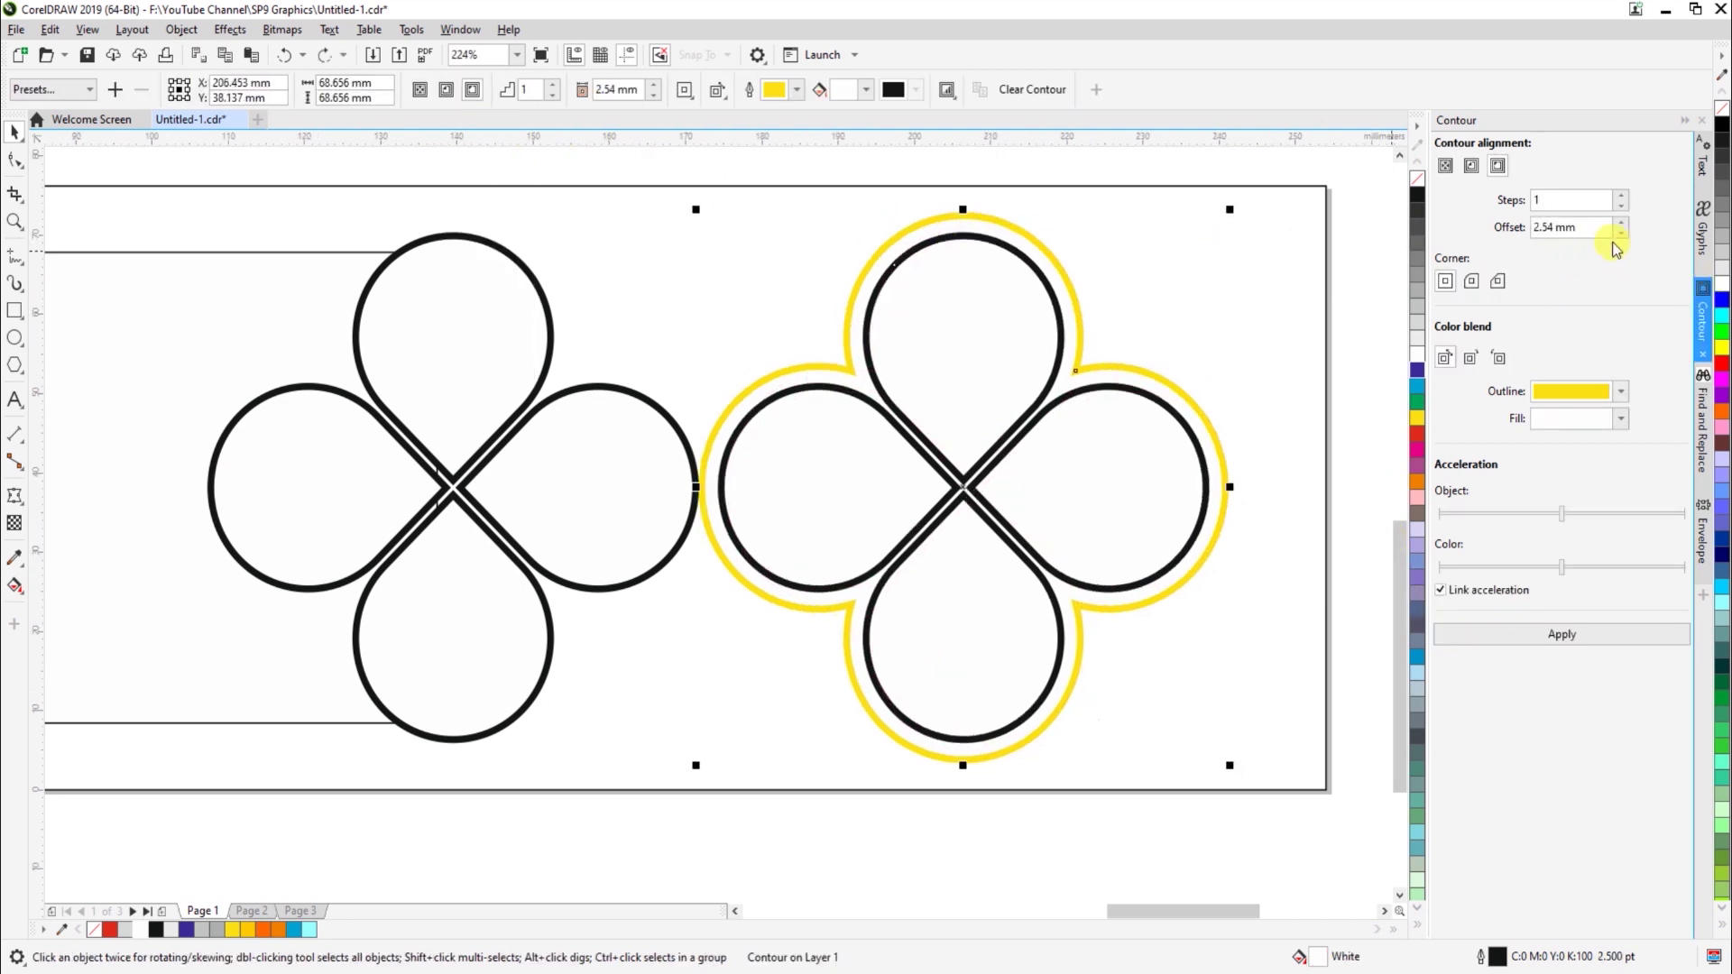
{"action": "double_click", "coordinate": [1589, 228]}
{"action": "type", "text": "1.5"}
{"action": "key", "text": "Return"}
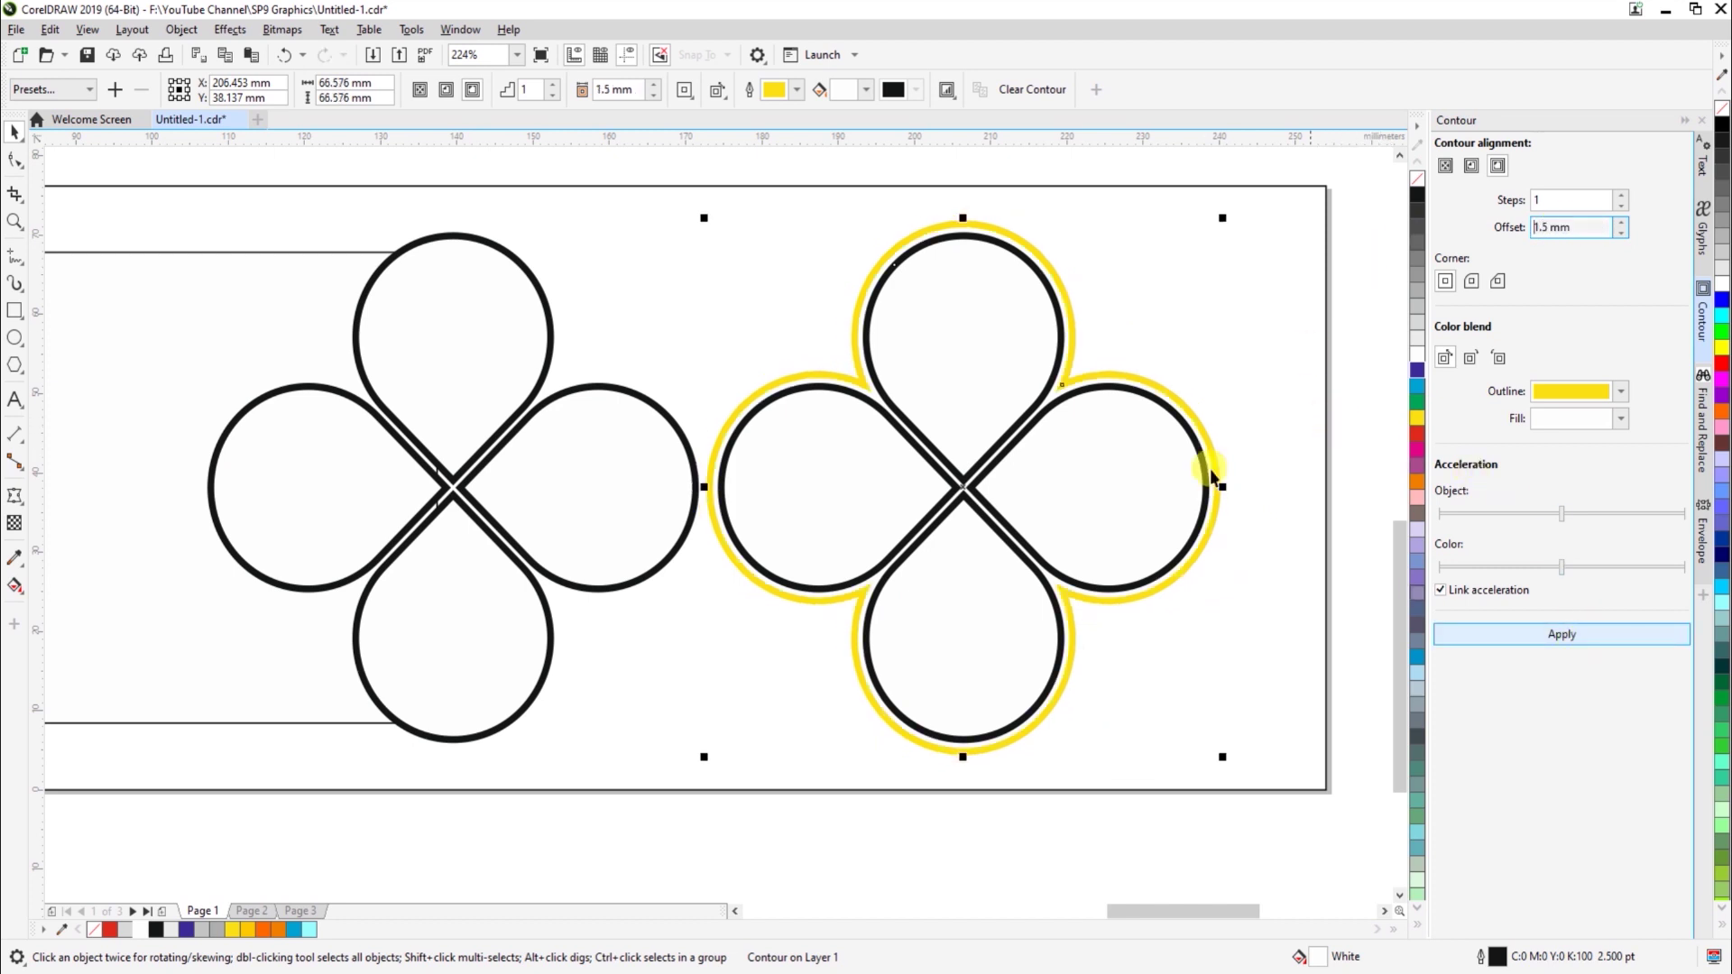
Break the contour apart and delete the black-outlined petal copy inside it
{"action": "right_click", "coordinate": [964, 230]}
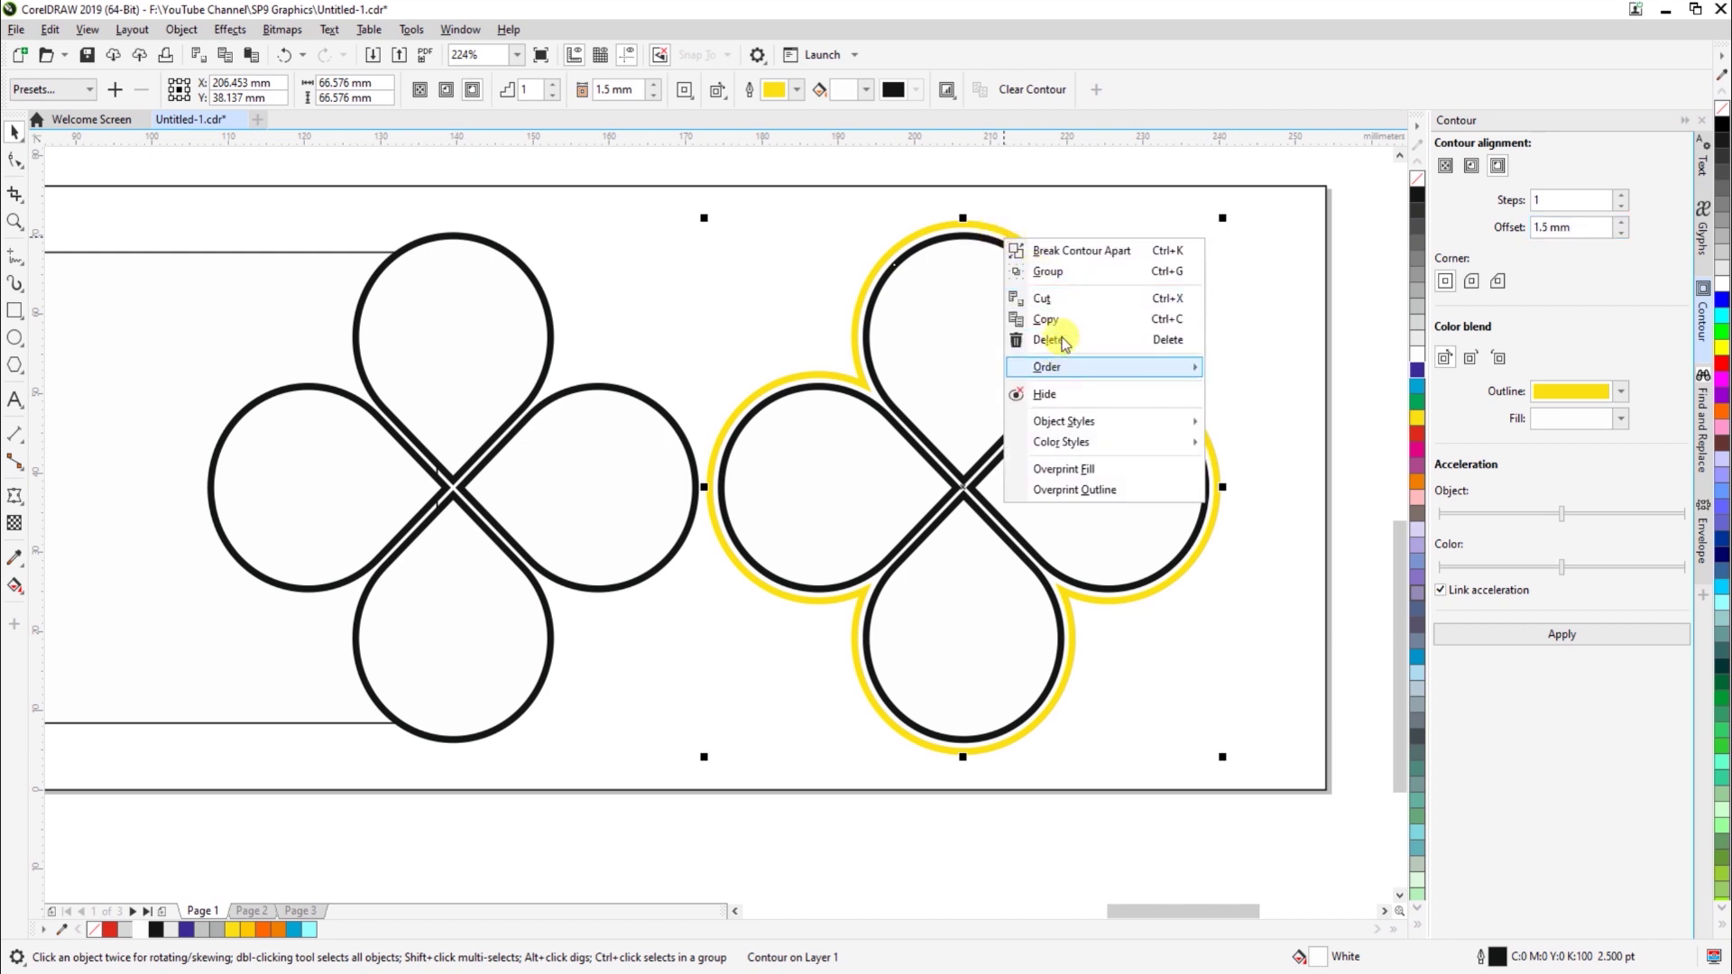
{"action": "left_click", "coordinate": [1065, 248]}
{"action": "left_click_drag", "start_coordinate": [1022, 264], "coordinate": [1142, 308]}
{"action": "key", "text": "Delete"}
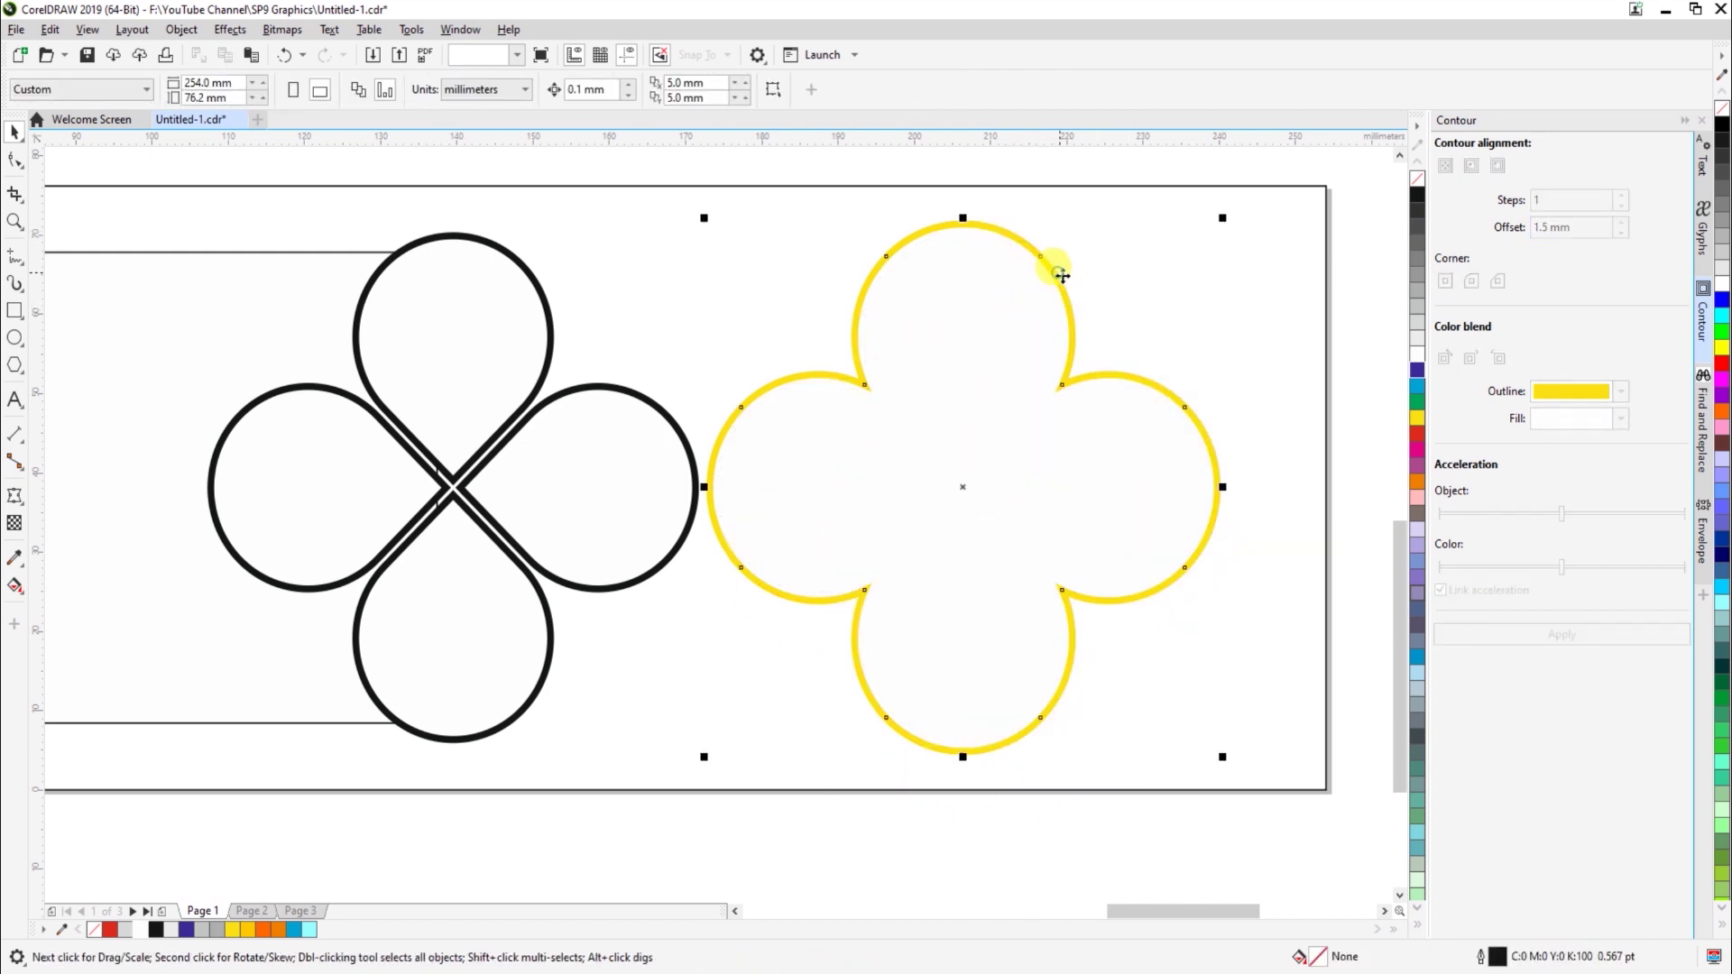
Fill the four-lobed contour shape white and try it without an outline
{"action": "left_click", "coordinate": [1061, 275]}
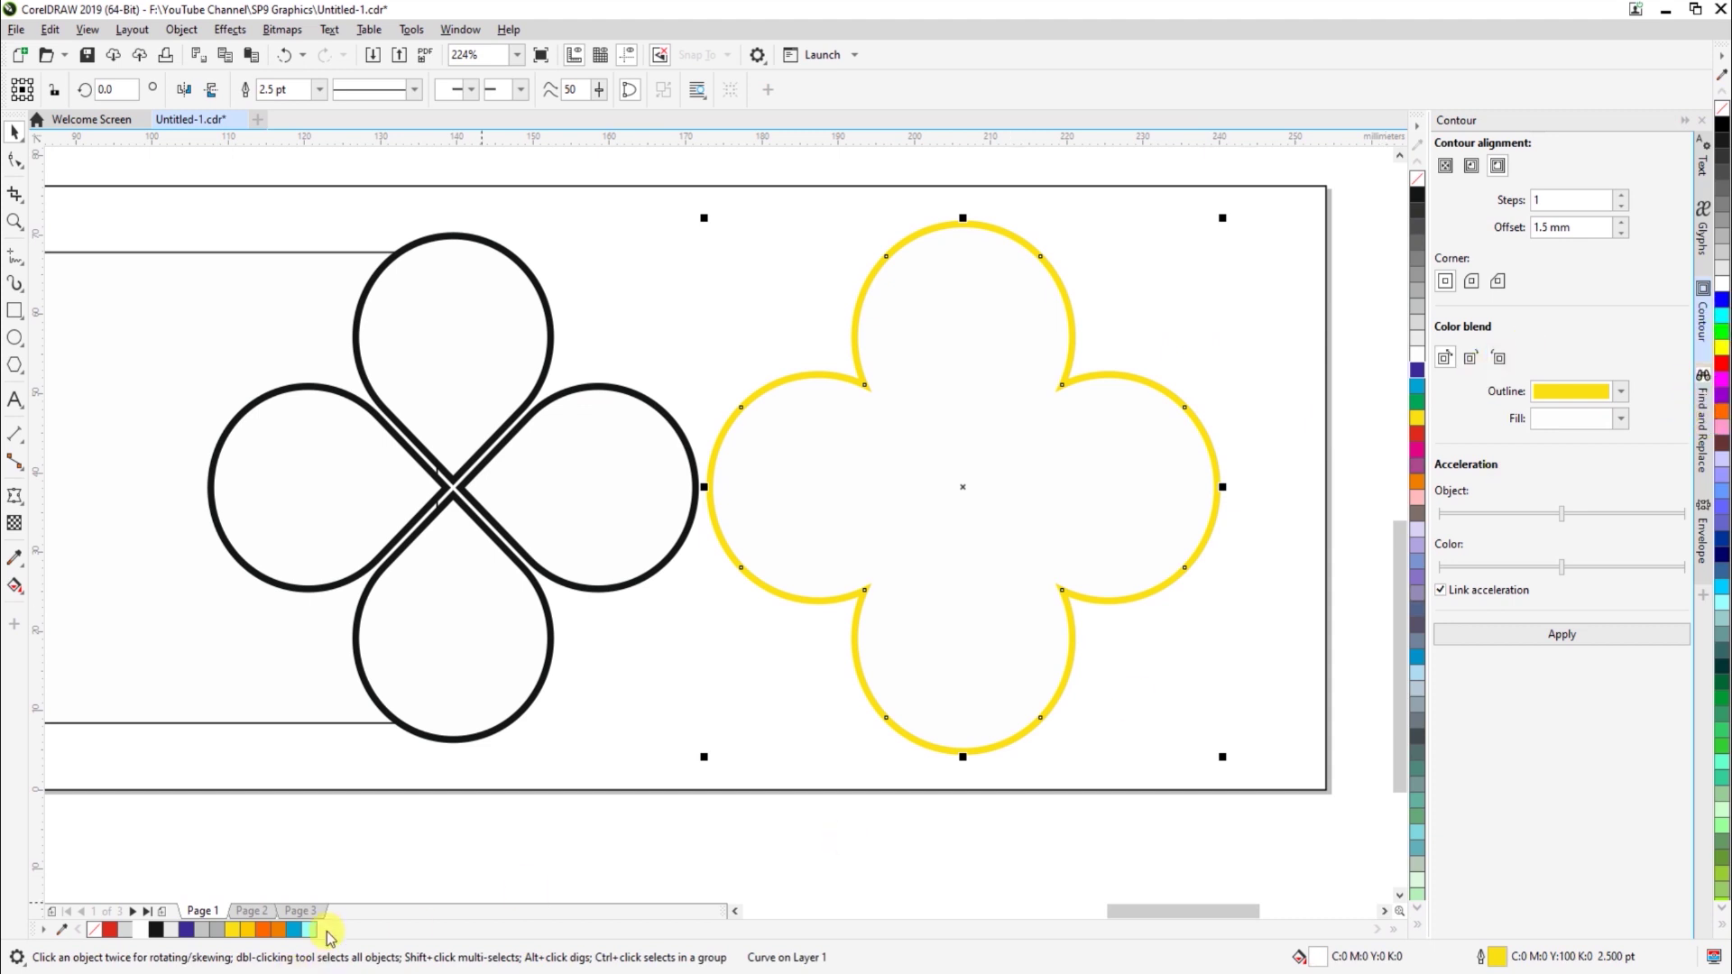
{"action": "left_click", "coordinate": [177, 934]}
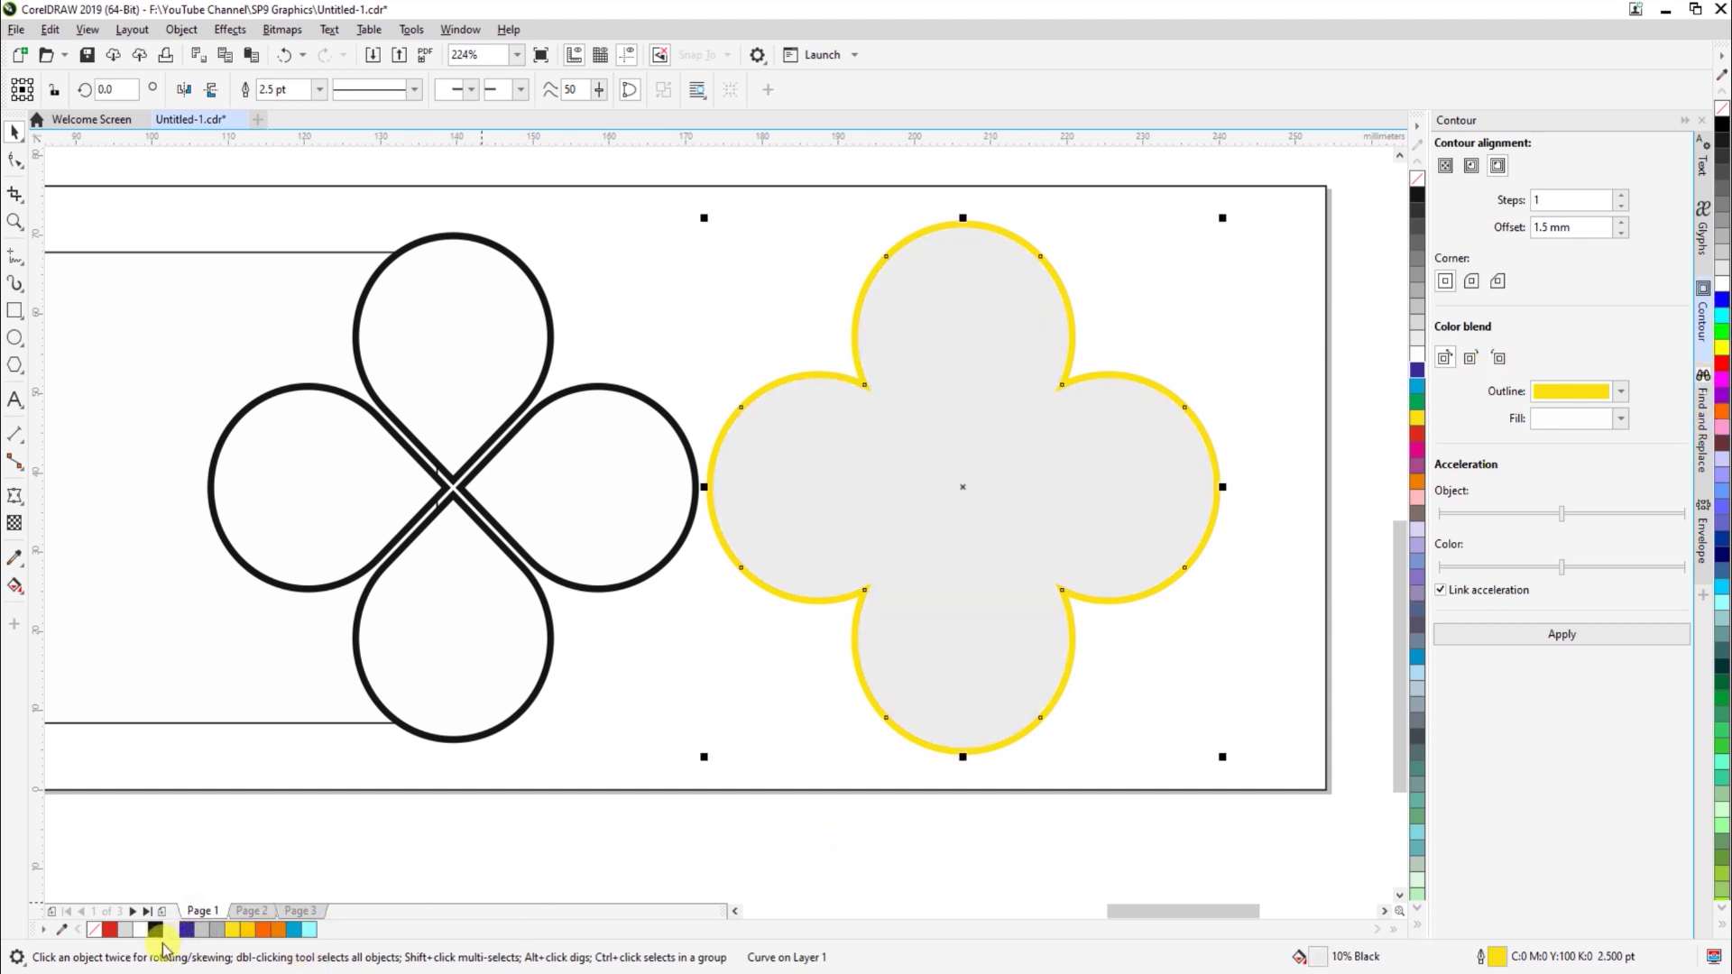
{"action": "left_click", "coordinate": [149, 936]}
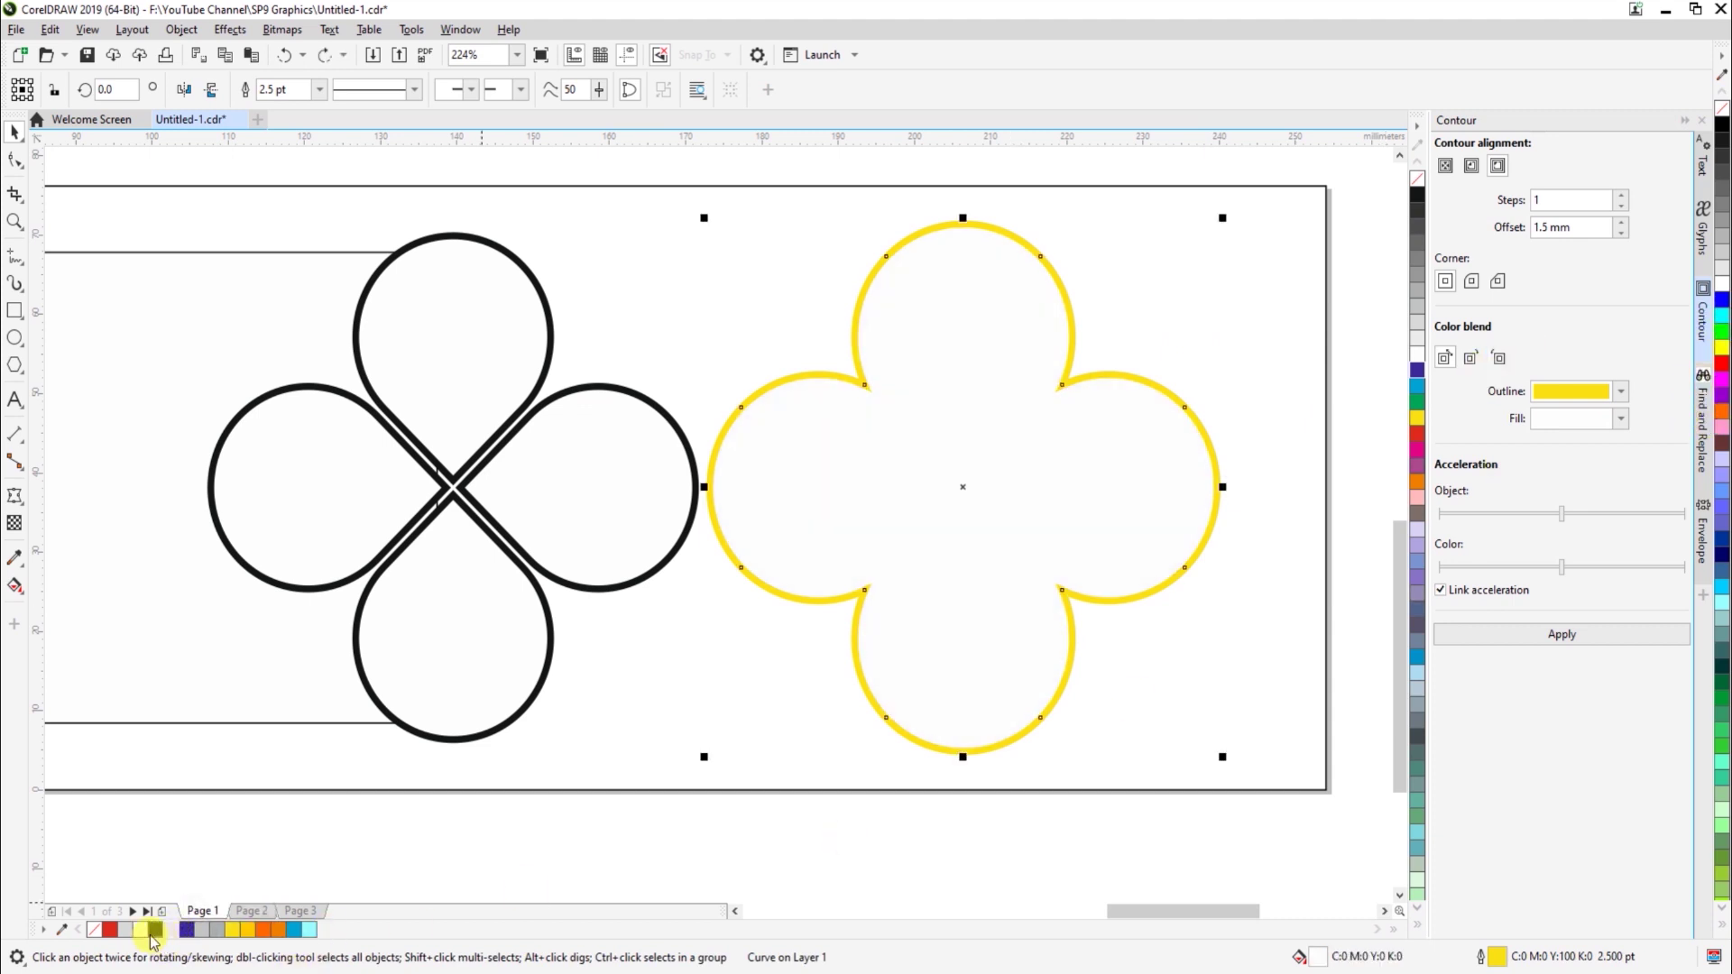
{"action": "right_click", "coordinate": [95, 931]}
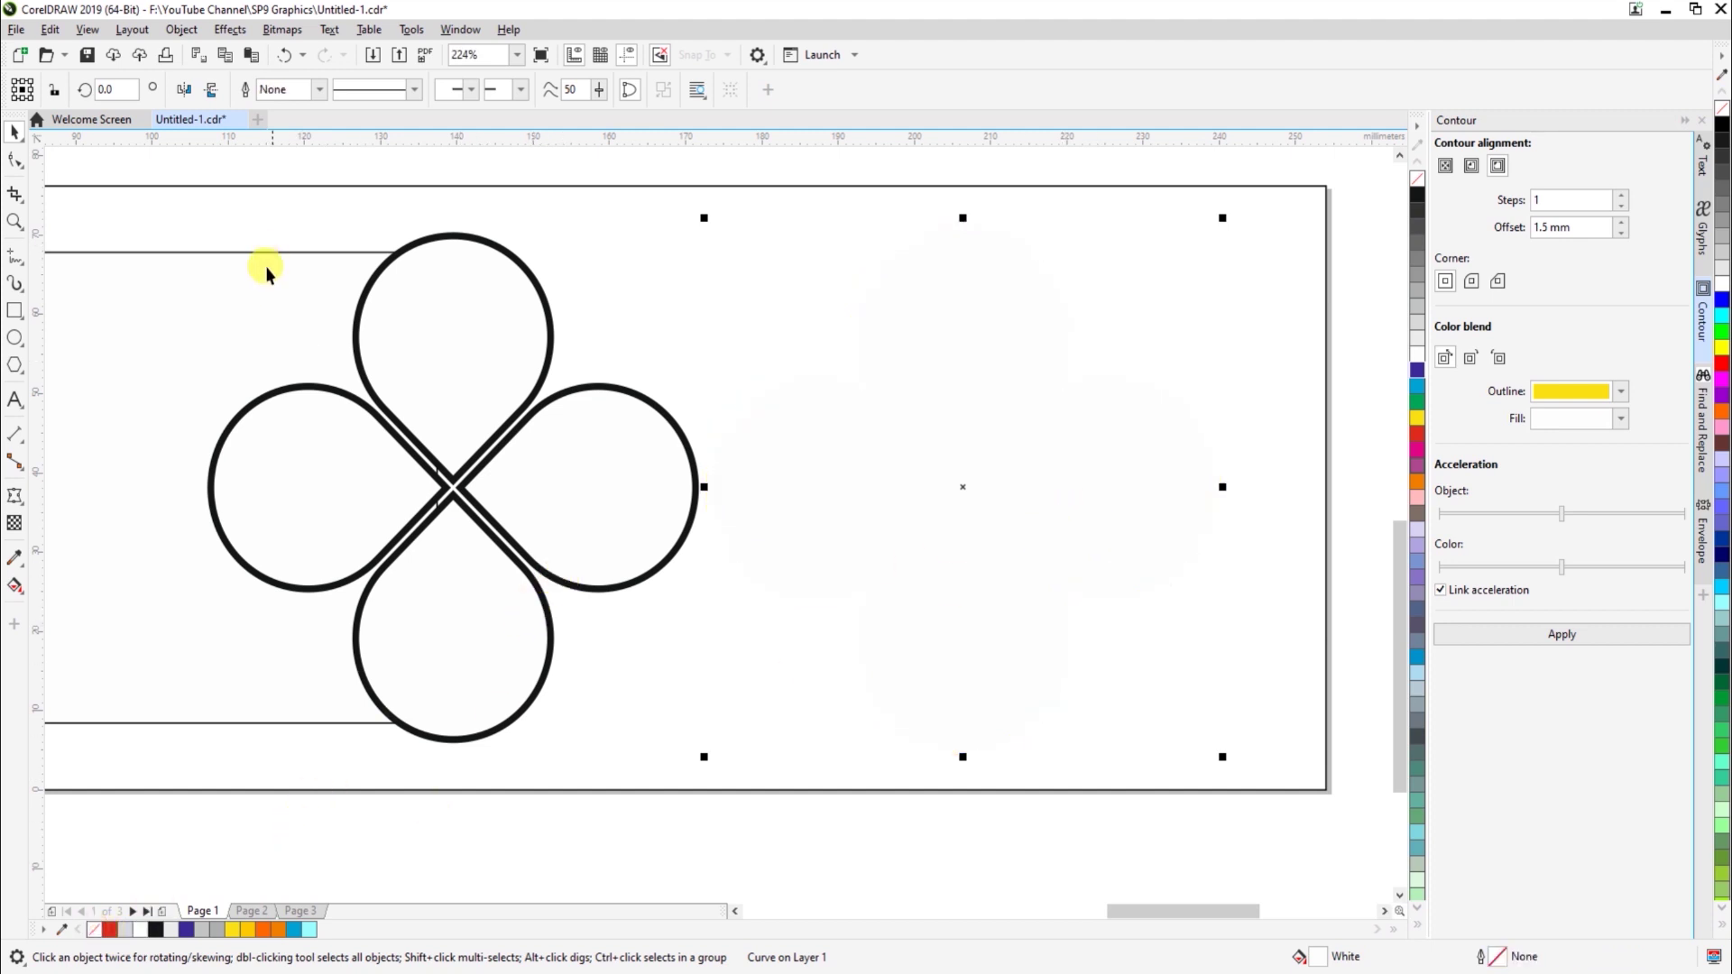
{"action": "key", "text": "ctrl+z"}
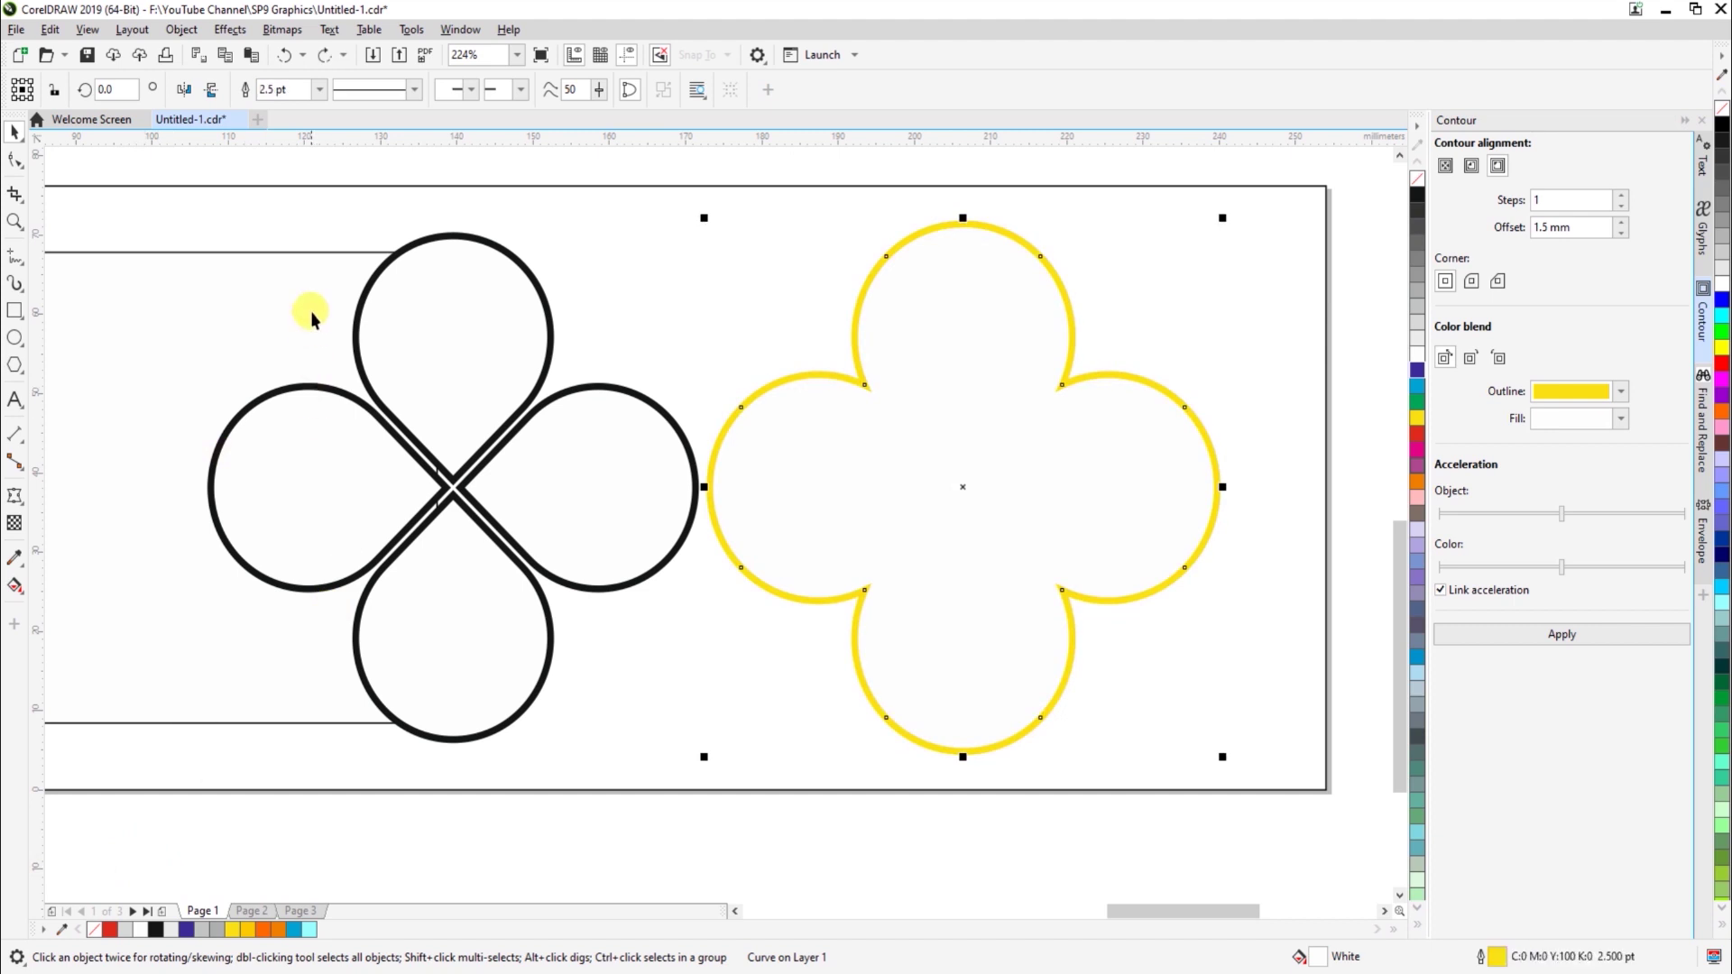
Fill the half-rounded panel black while the petals stay white on top of it
{"action": "left_click", "coordinate": [354, 255]}
{"action": "left_click", "coordinate": [157, 932]}
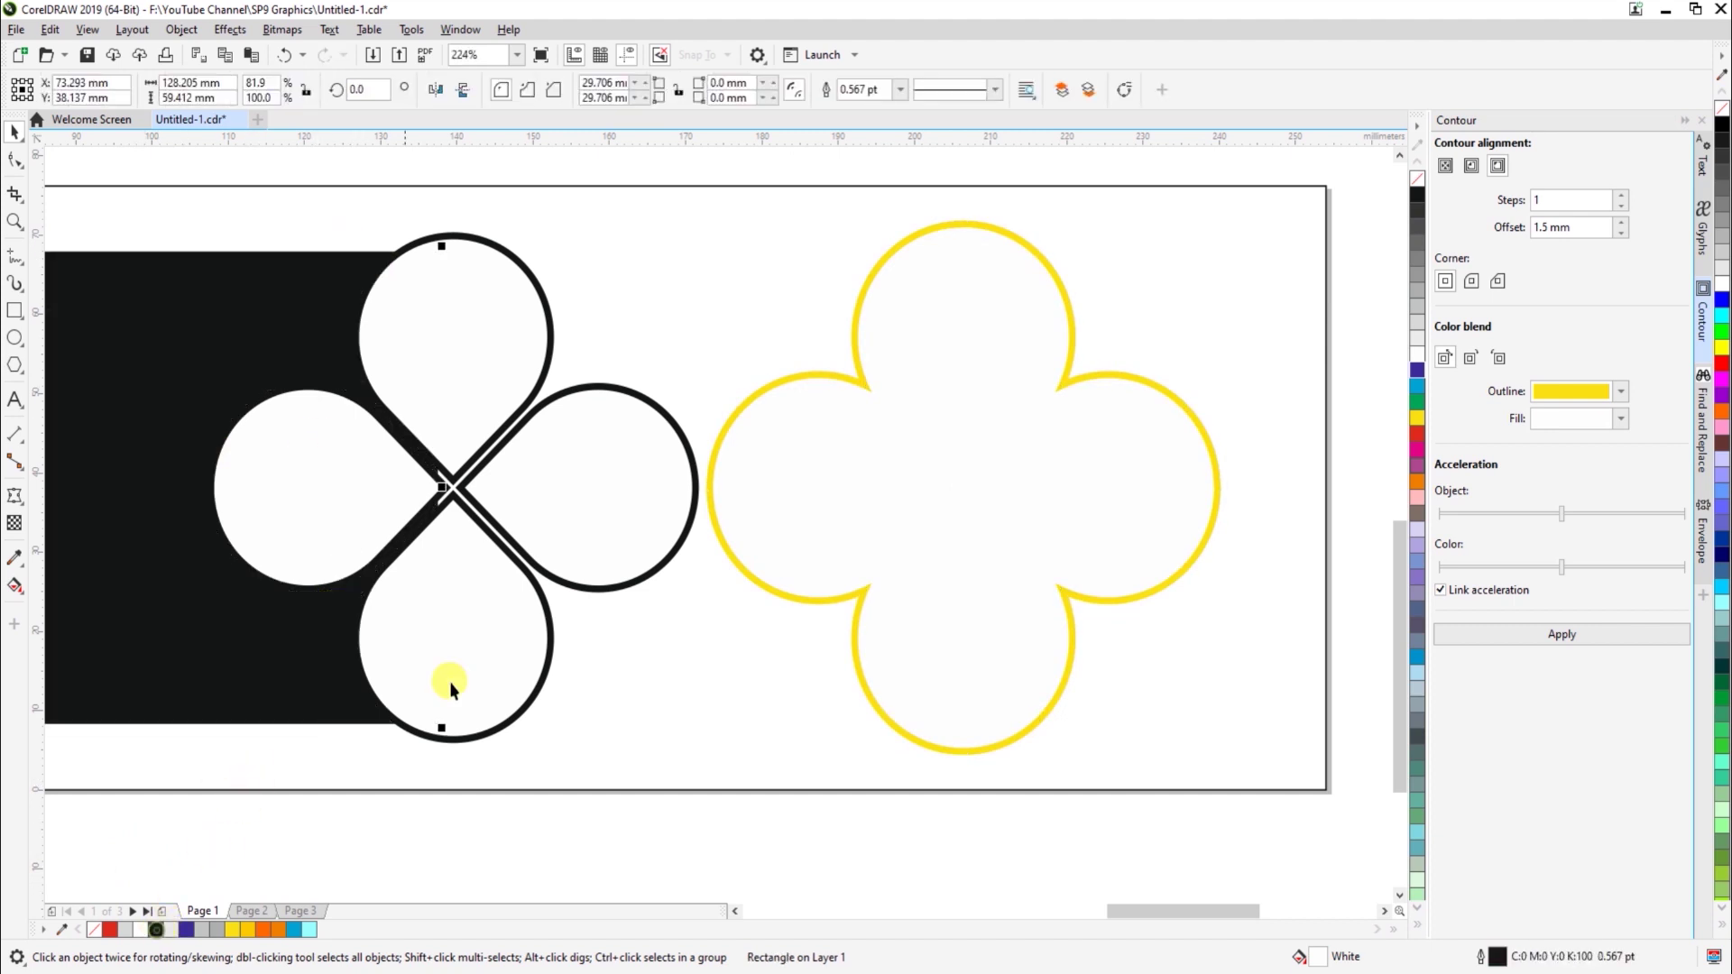
{"action": "left_click", "coordinate": [854, 516]}
{"action": "left_click", "coordinate": [655, 568]}
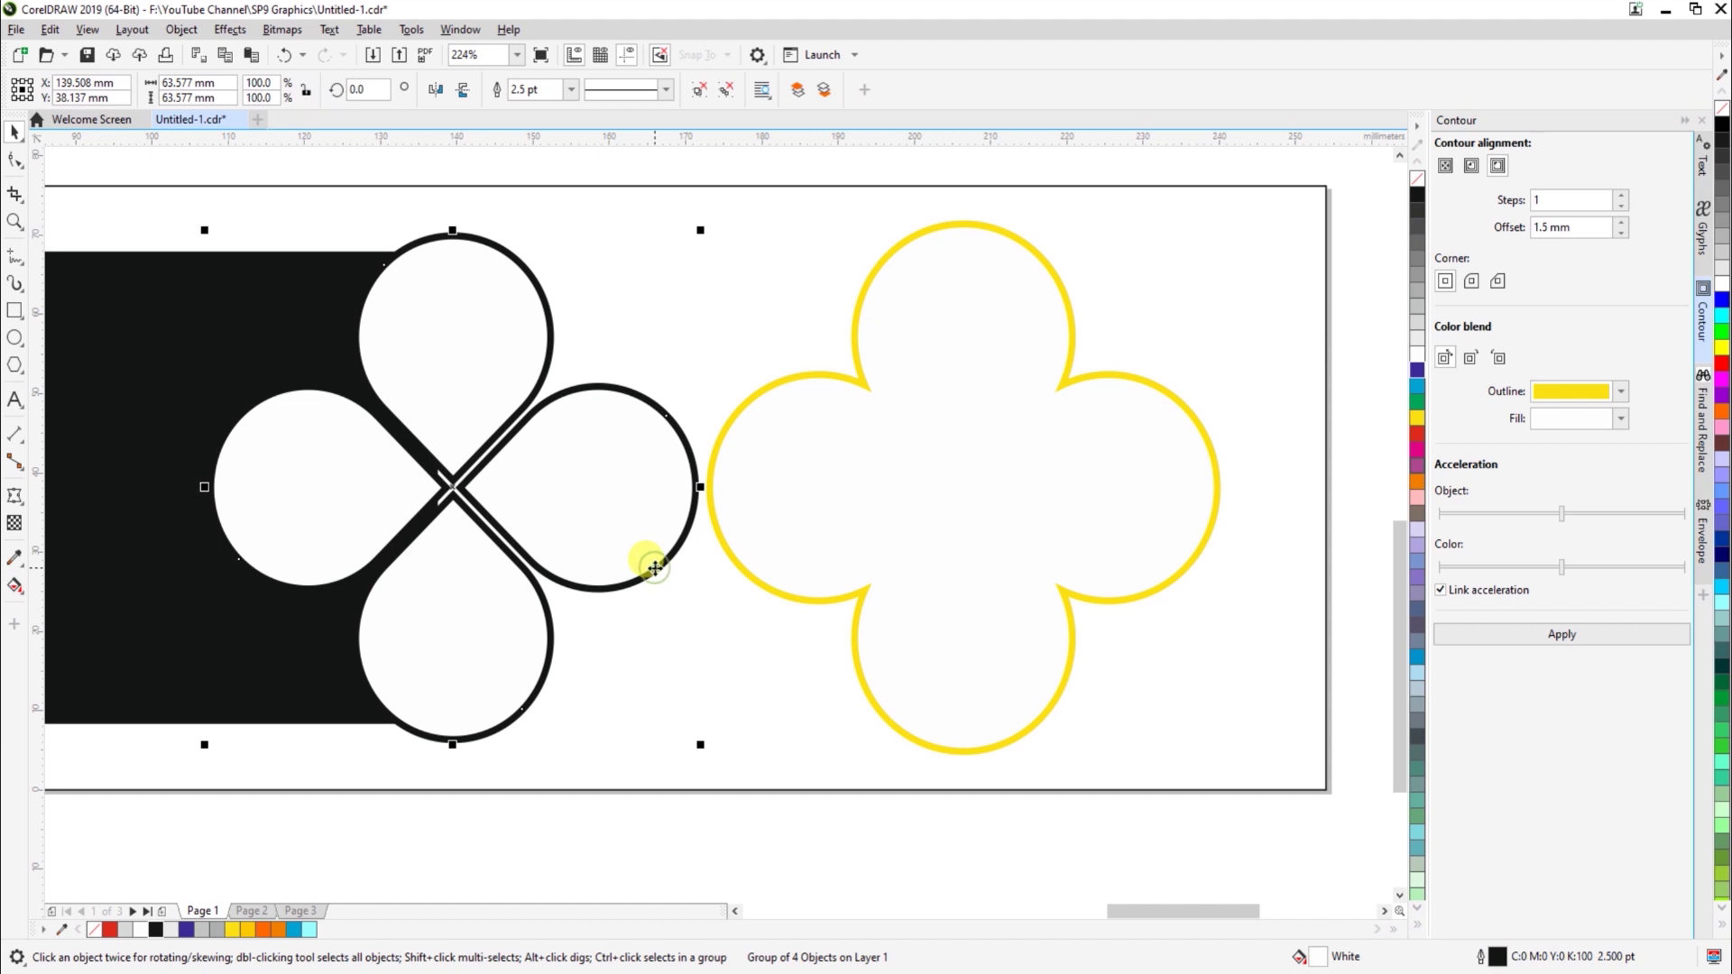
{"action": "left_click", "coordinate": [821, 579]}
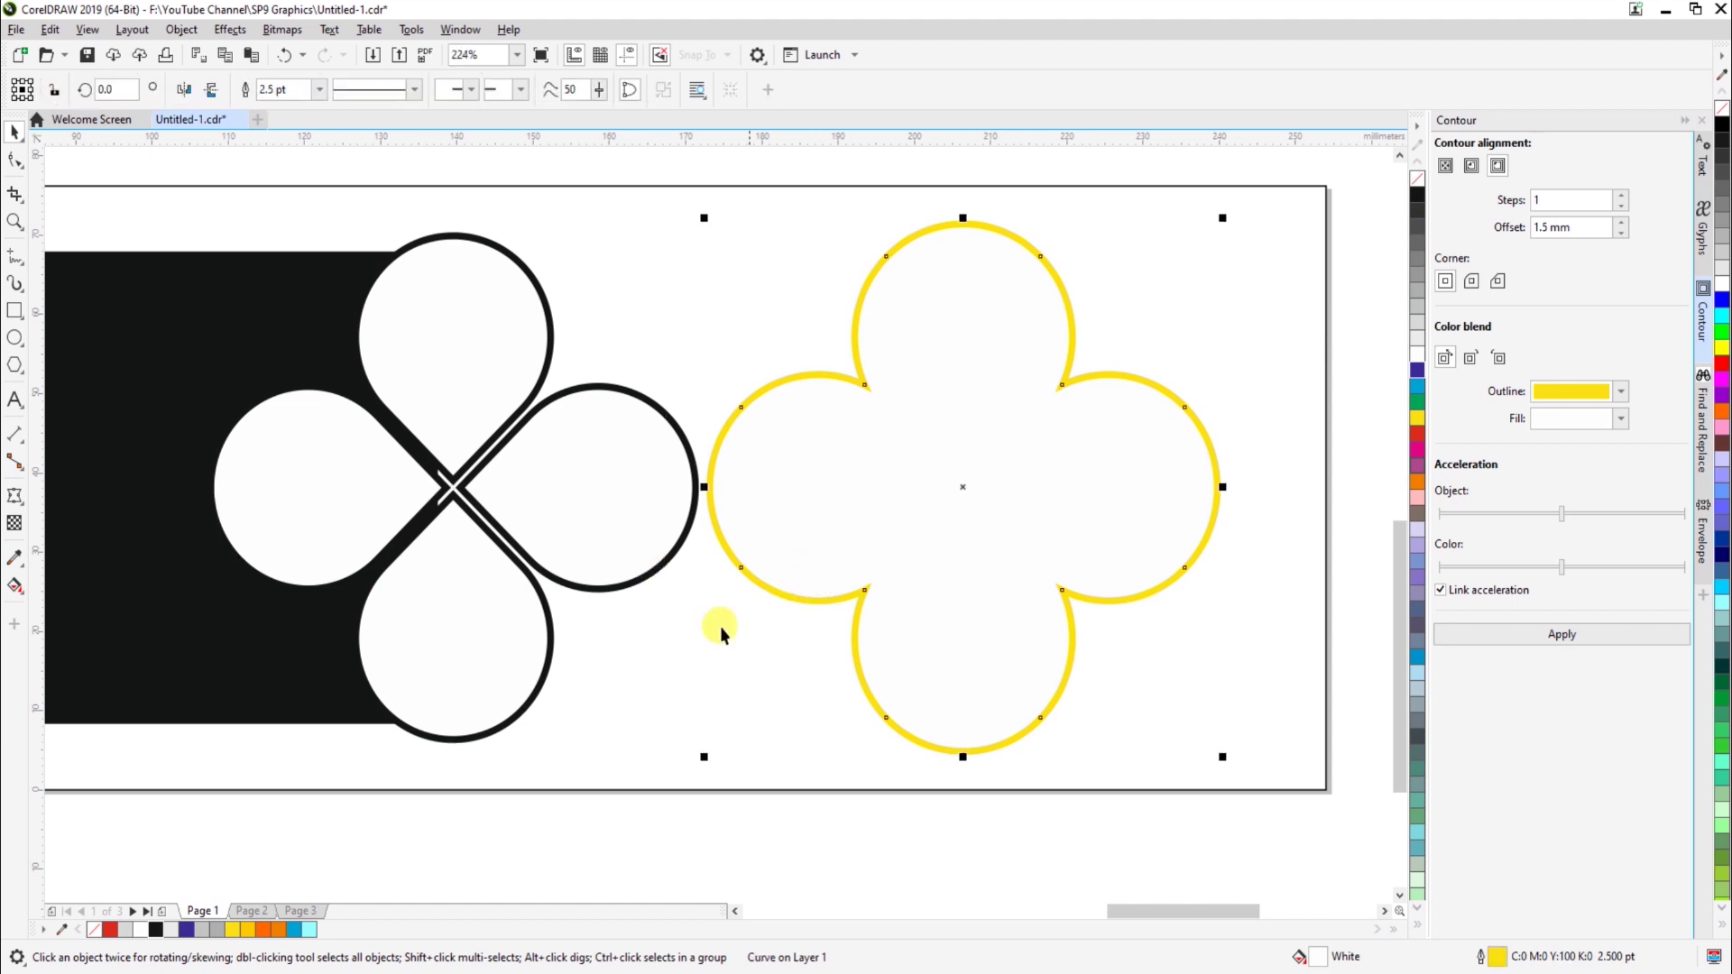
Centre the four-lobed contour shape behind the petals and give it a white outline
{"action": "left_click", "coordinate": [630, 592], "text": "shift"}
{"action": "key", "text": "c"}
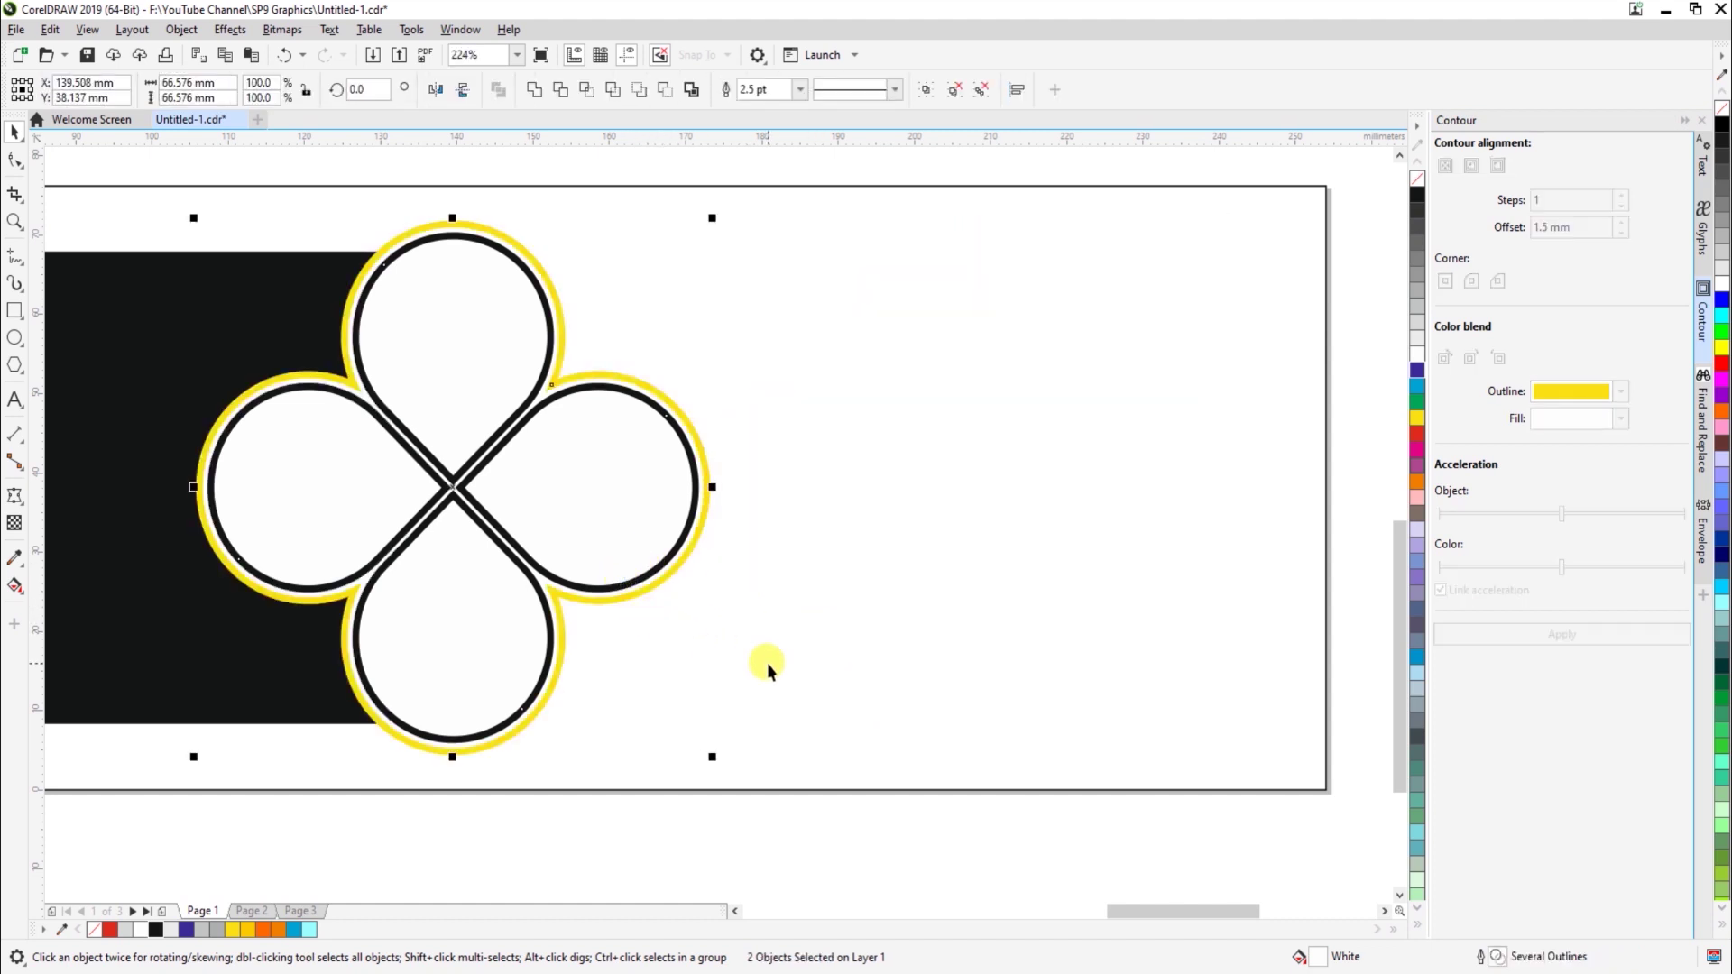
{"action": "left_click", "coordinate": [767, 664]}
{"action": "left_click", "coordinate": [516, 376]}
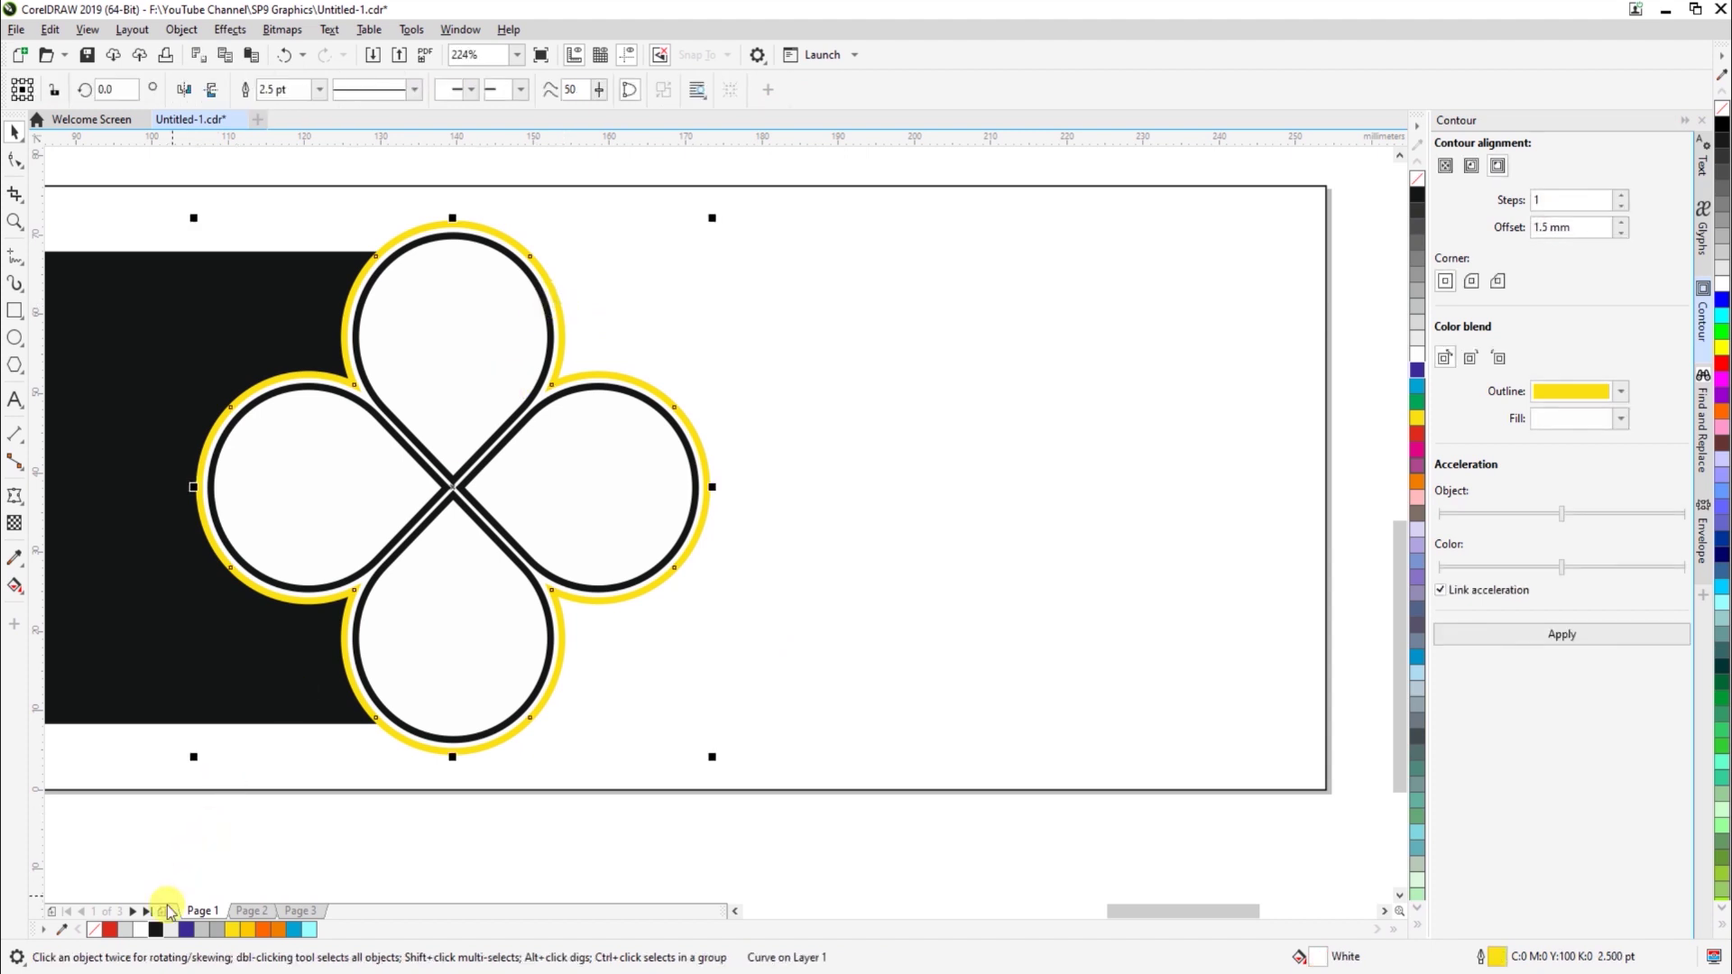
{"action": "right_click", "coordinate": [140, 929]}
{"action": "left_click", "coordinate": [917, 641]}
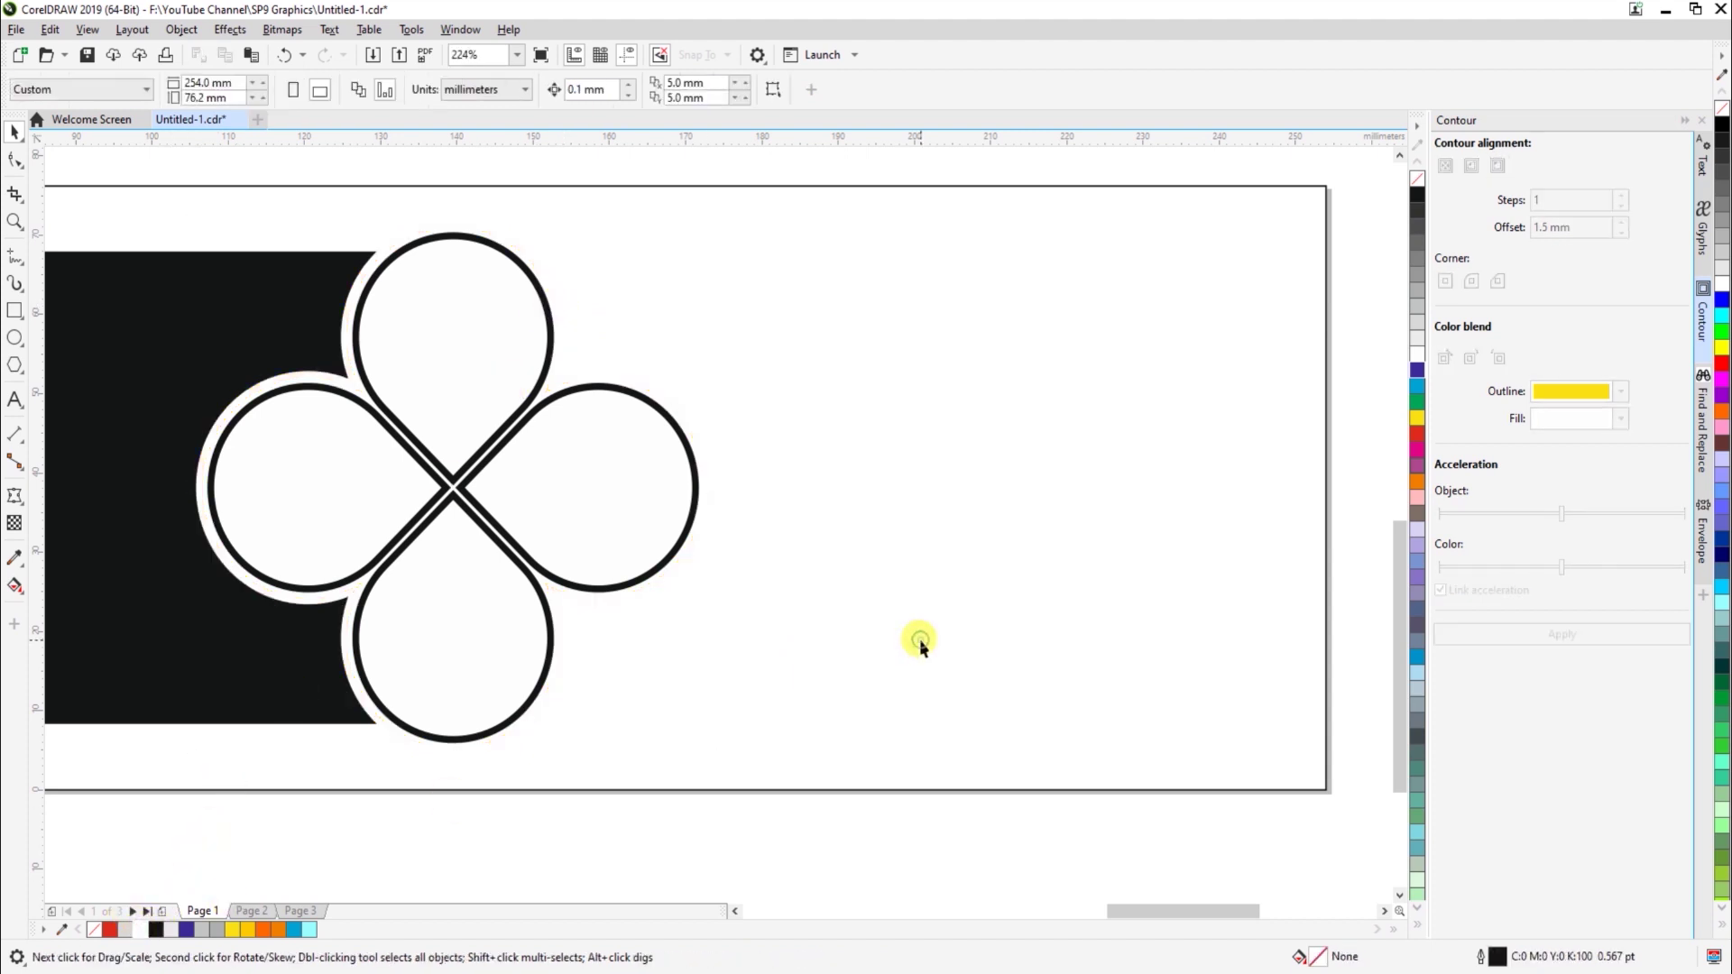
Move the large shop-name title from beside the page onto the black half-rounded panel
{"action": "scroll", "coordinate": [919, 640], "scroll_direction": "down", "scroll_amount": 2}
{"action": "scroll", "coordinate": [745, 659], "scroll_direction": "down", "scroll_amount": 2}
{"action": "key", "text": "z"}
{"action": "left_click_drag", "start_coordinate": [216, 406], "coordinate": [1039, 731]}
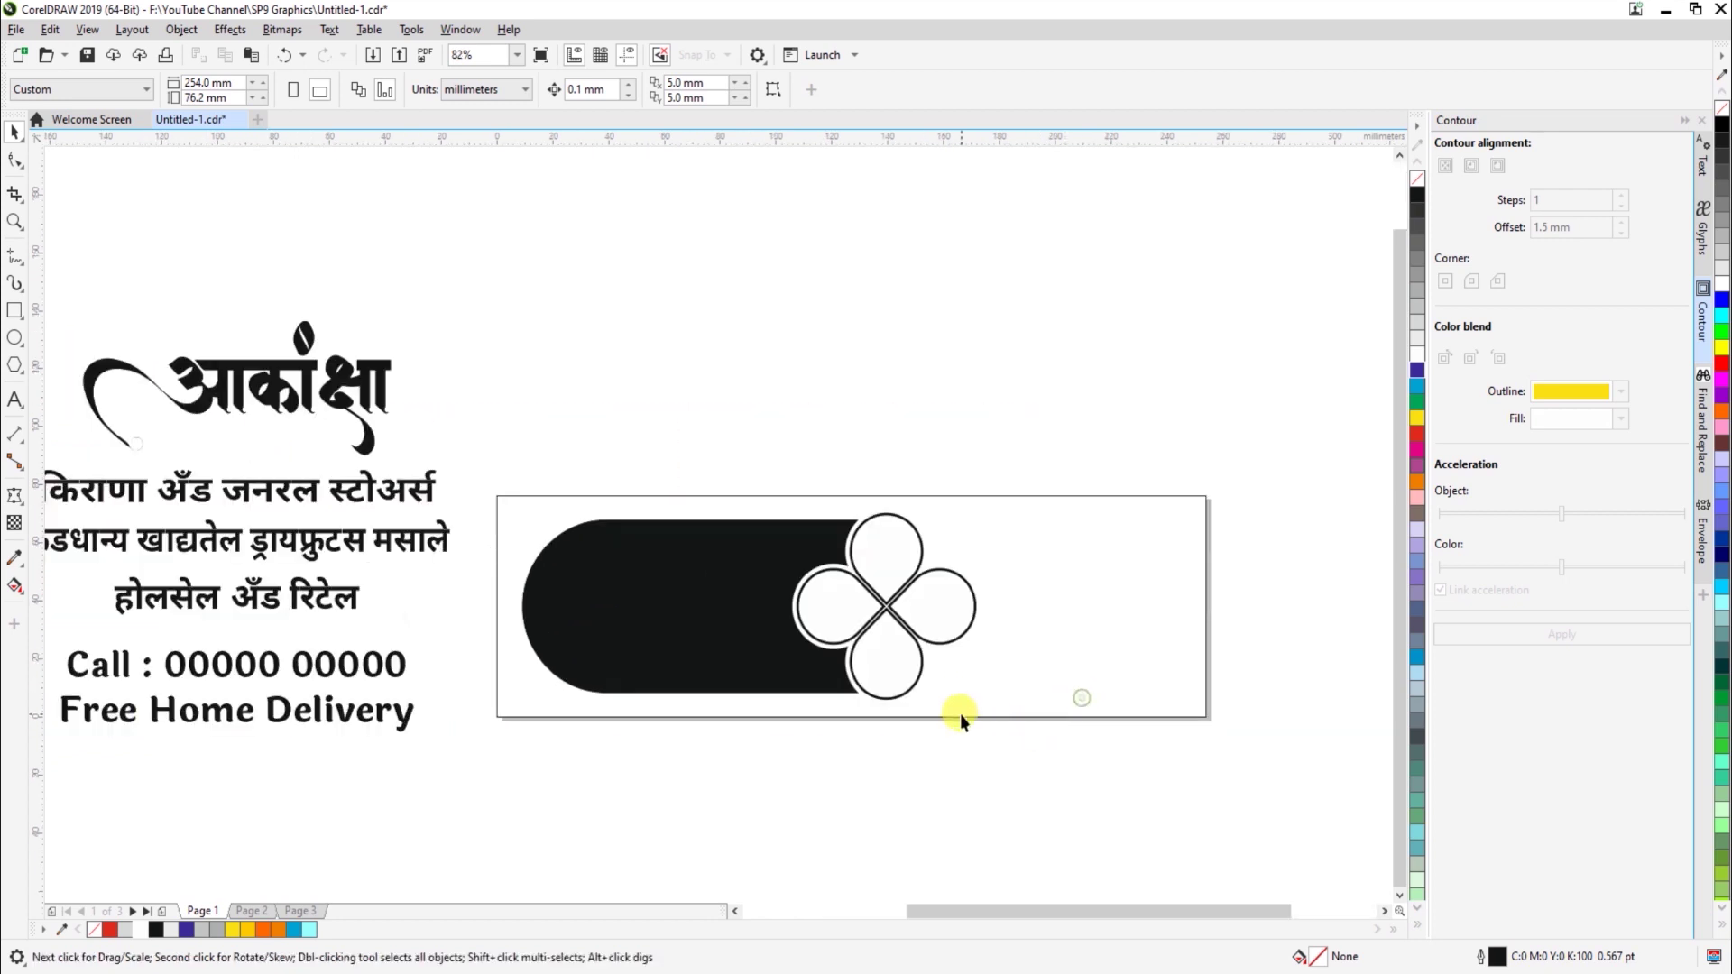
{"action": "left_click_drag", "start_coordinate": [339, 379], "coordinate": [753, 577]}
{"action": "left_click", "coordinate": [785, 700]}
Shift the four petals further right on the banner and centre the white contour shape behind them again
{"action": "key", "text": "z"}
{"action": "left_click_drag", "start_coordinate": [441, 425], "coordinate": [1285, 812]}
{"action": "left_click_drag", "start_coordinate": [770, 583], "coordinate": [870, 600]}
{"action": "left_click", "coordinate": [866, 742]}
{"action": "left_click", "coordinate": [636, 600]}
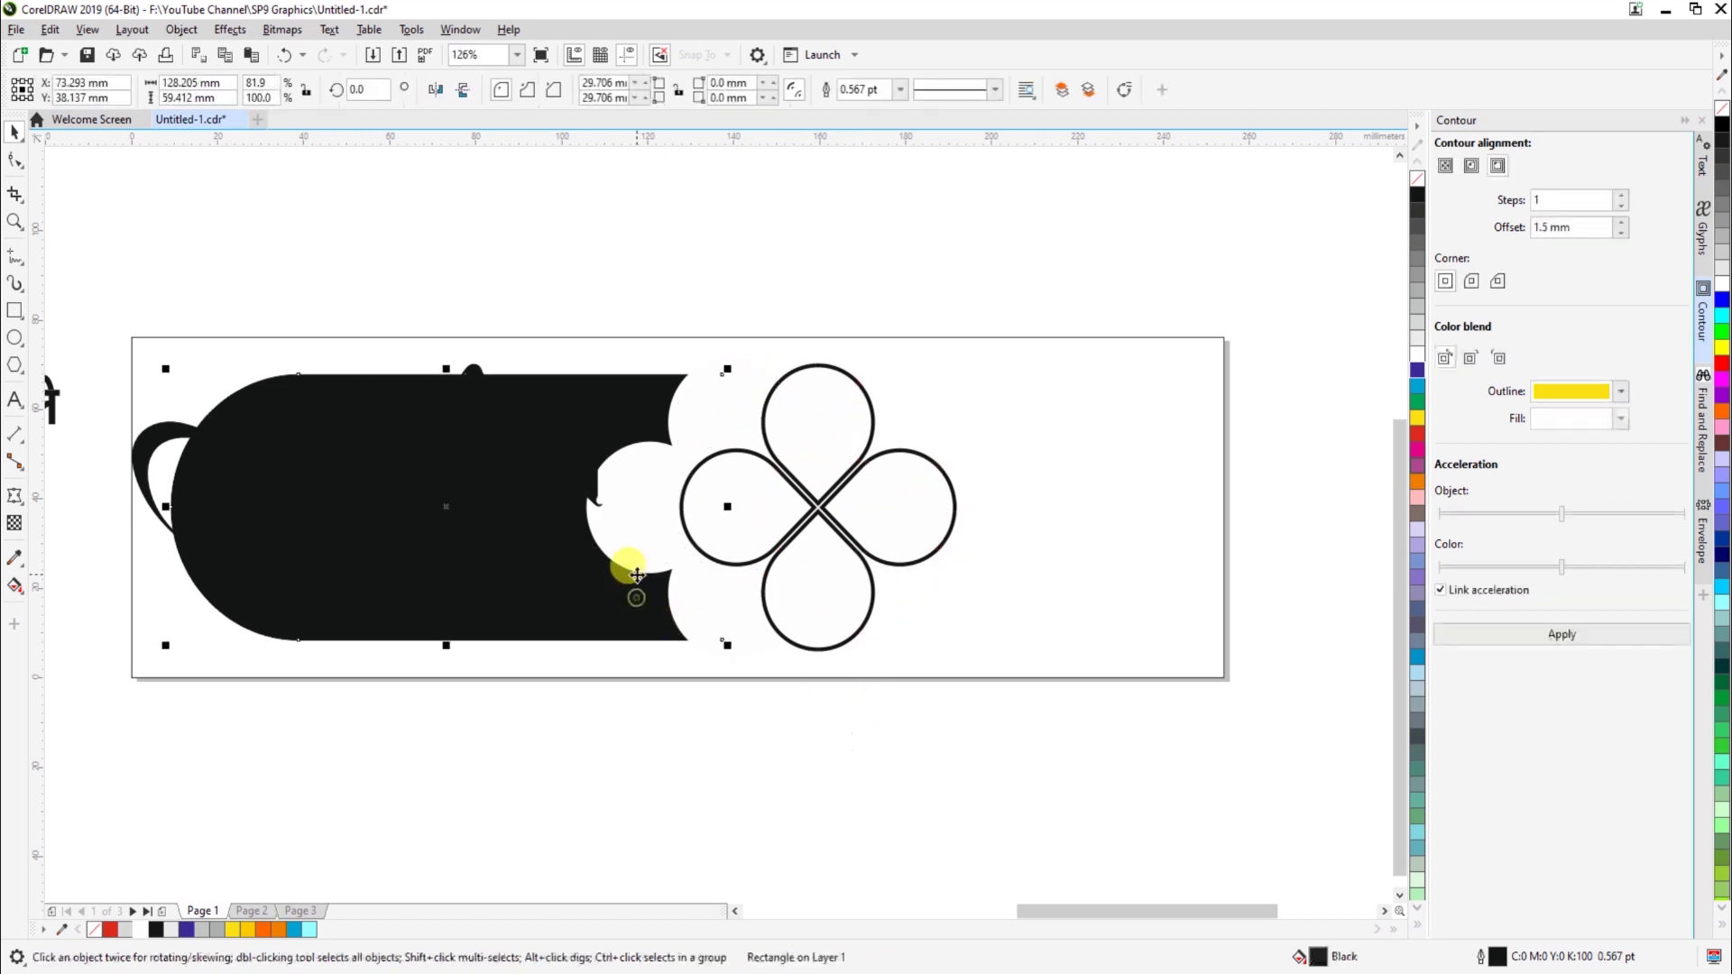
{"action": "left_click", "coordinate": [638, 547]}
{"action": "key", "text": "Delete"}
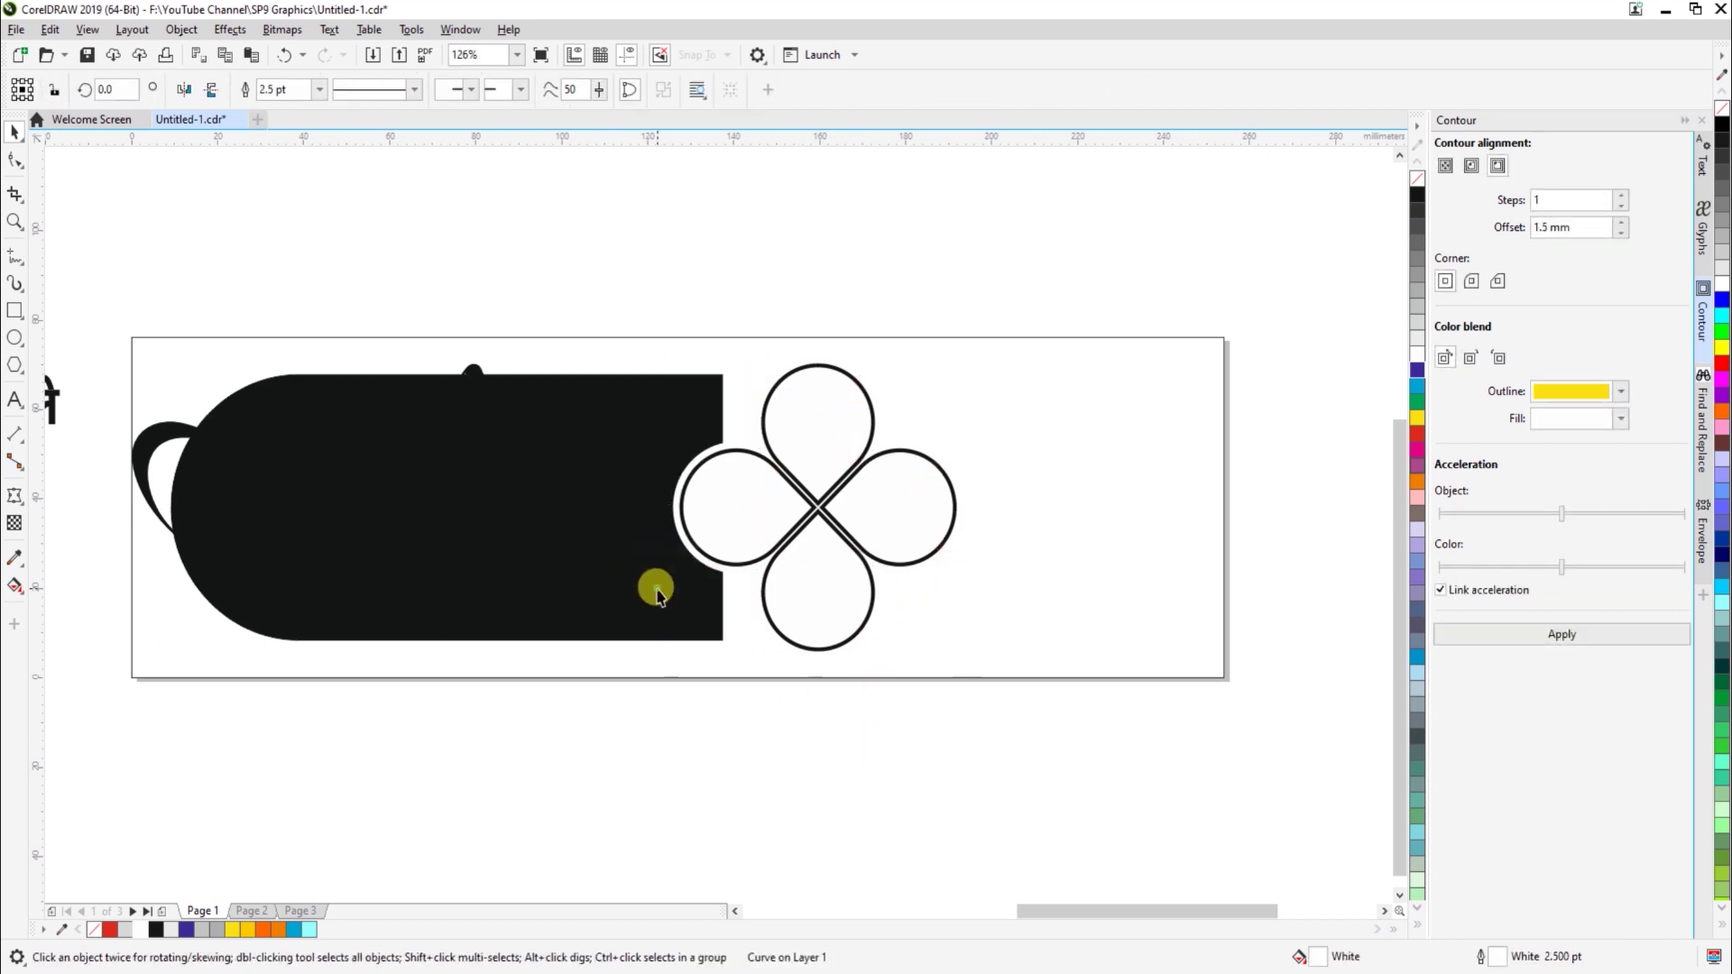
Convert the black panel to curves and extend its straight right end underneath the petals
{"action": "left_click", "coordinate": [657, 587]}
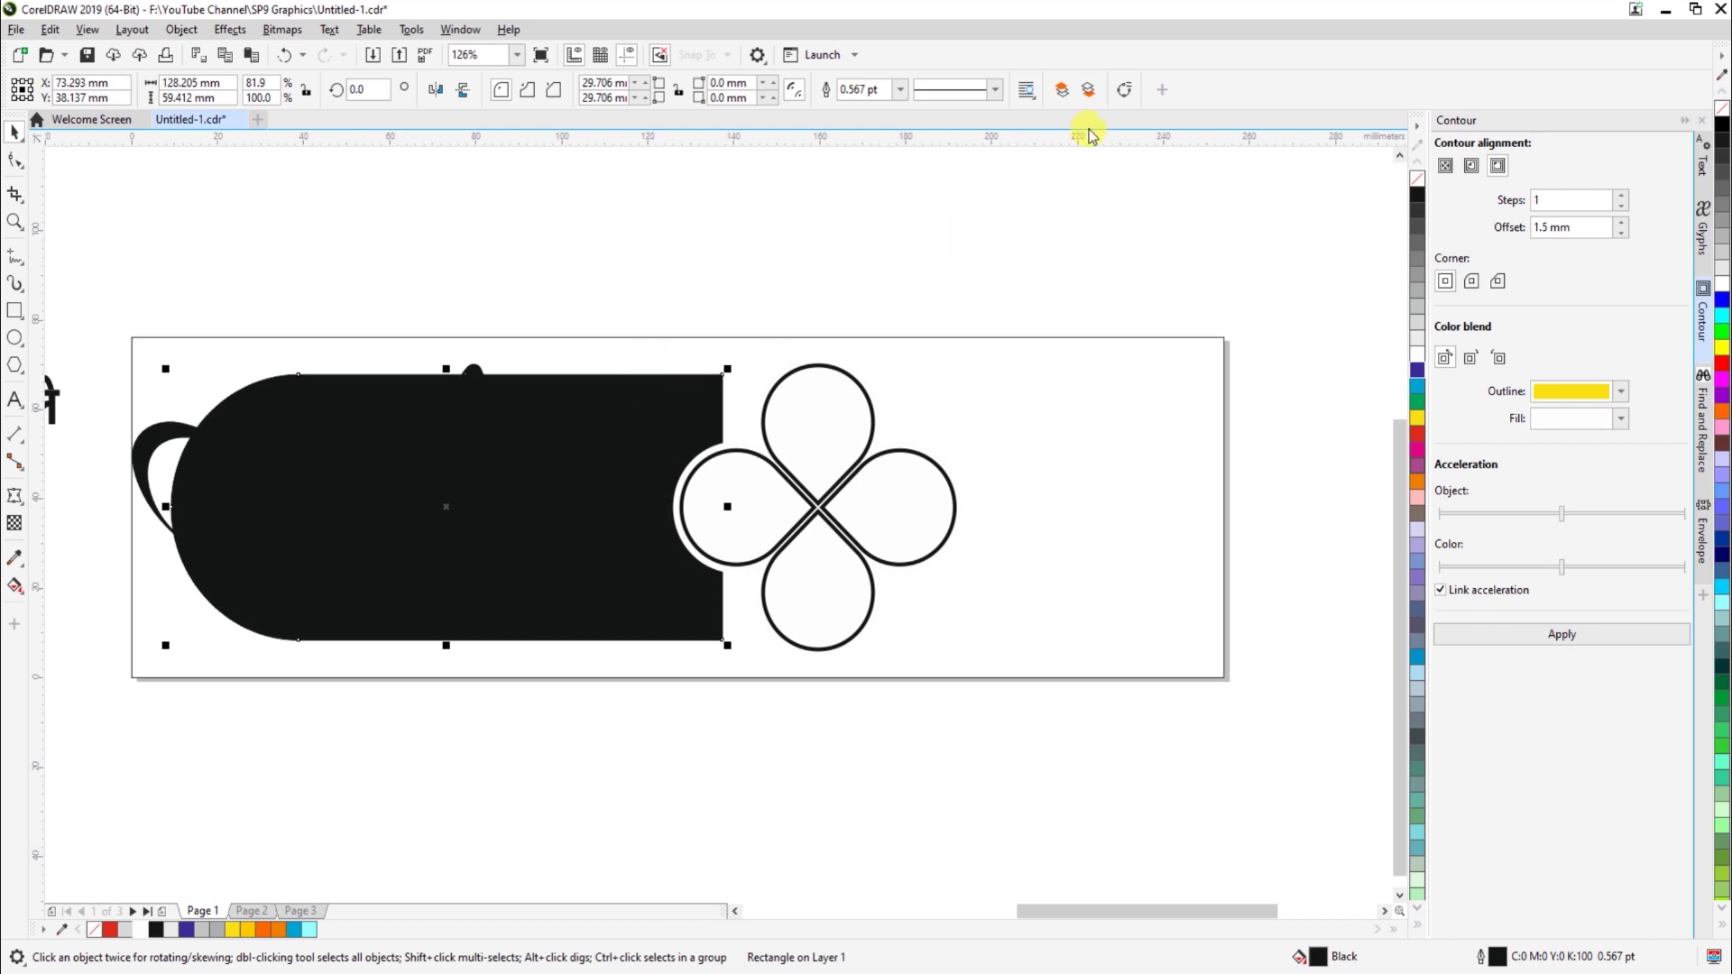
{"action": "key", "text": "ctrl+q"}
{"action": "key", "text": "F10"}
{"action": "left_click_drag", "start_coordinate": [650, 325], "coordinate": [783, 727]}
{"action": "left_click_drag", "start_coordinate": [724, 643], "coordinate": [826, 646]}
{"action": "key", "text": "space"}
{"action": "key", "text": "Escape"}
Fill the shop-name title white and position it inside the black panel beside the petals
{"action": "left_click", "coordinate": [477, 367]}
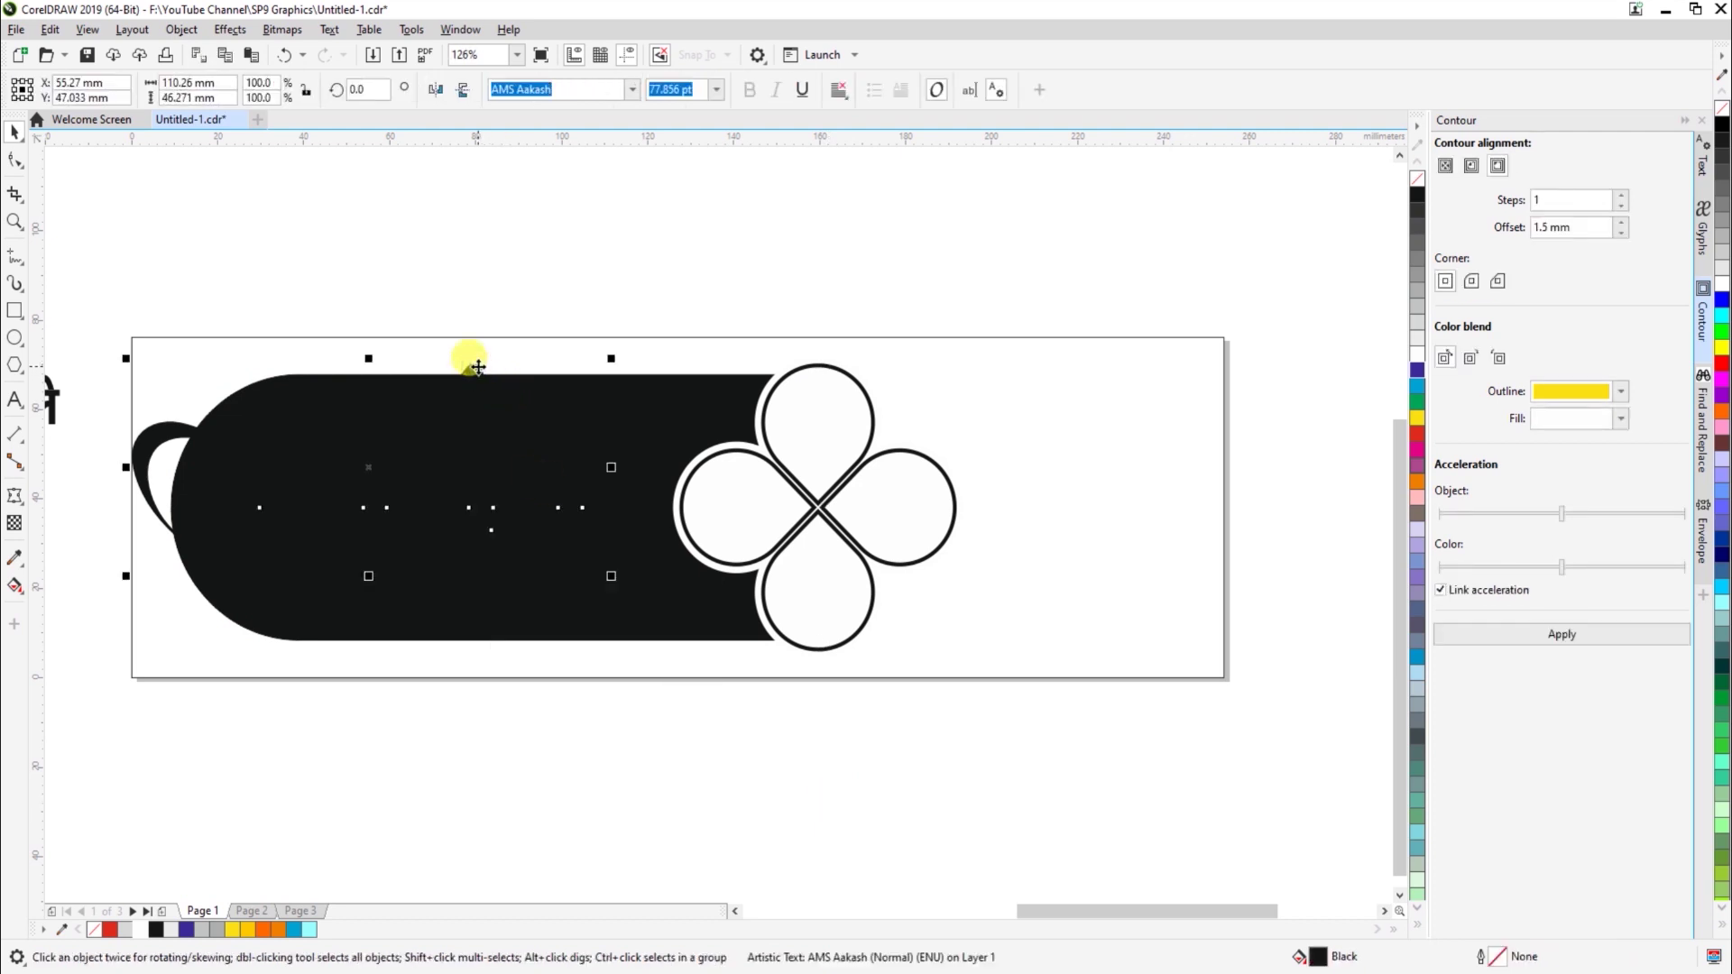
{"action": "left_click", "coordinate": [151, 936]}
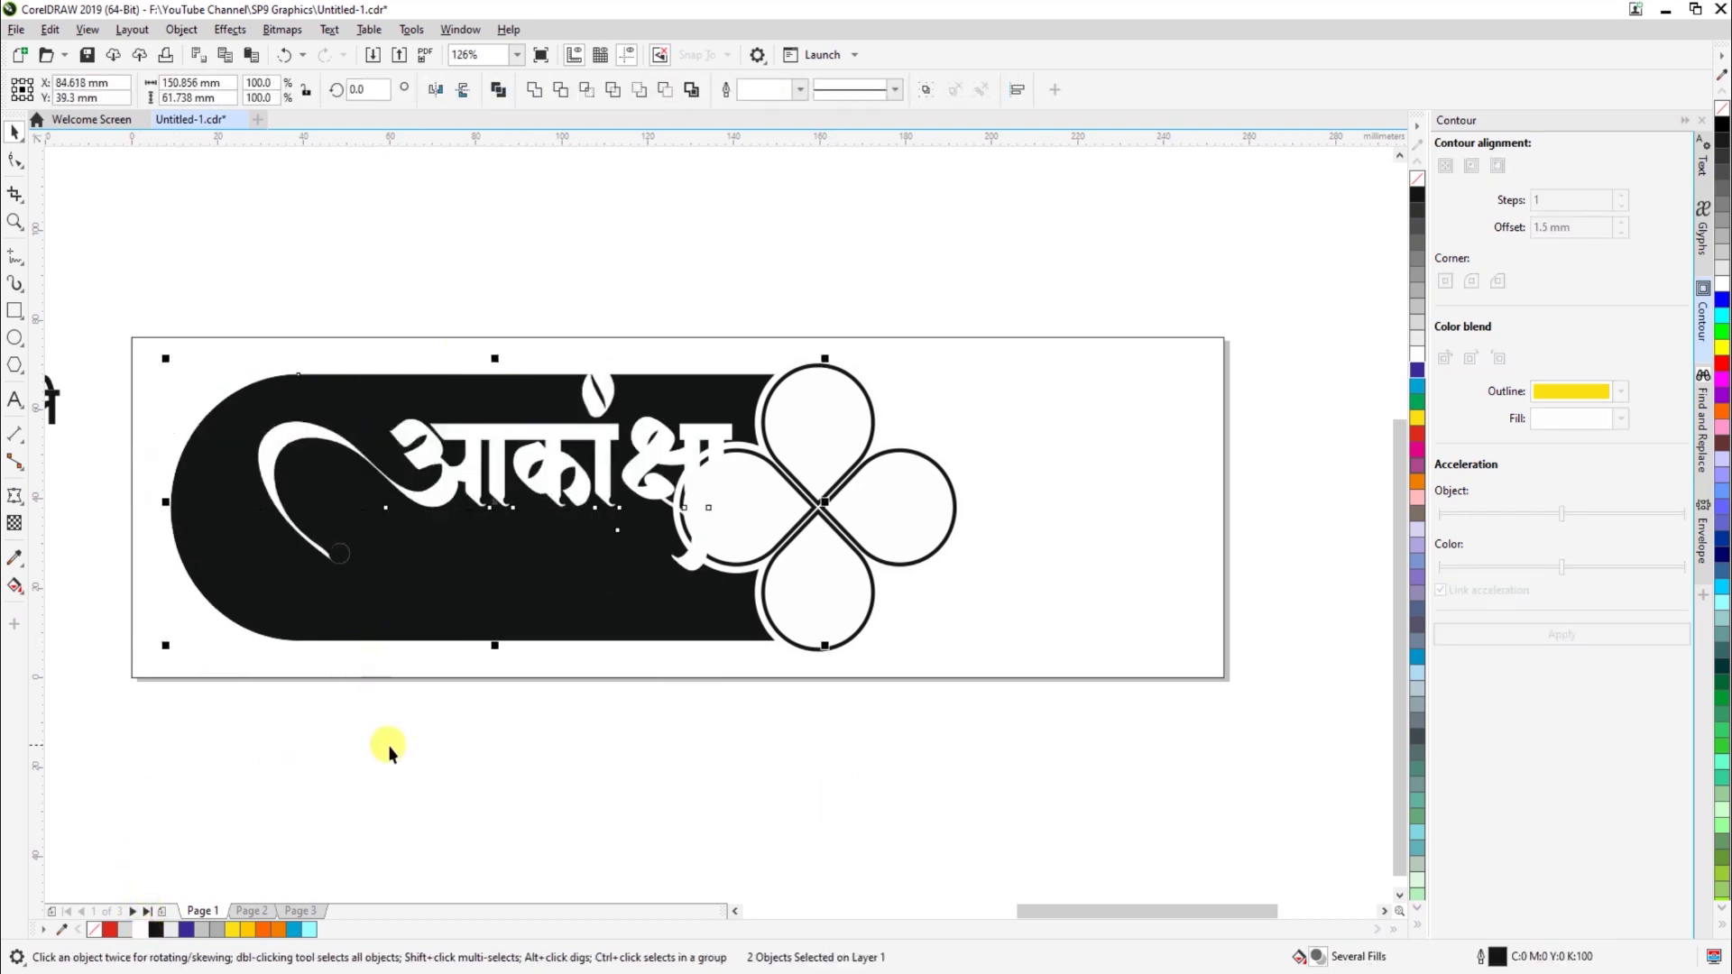
{"action": "left_click", "coordinate": [389, 747]}
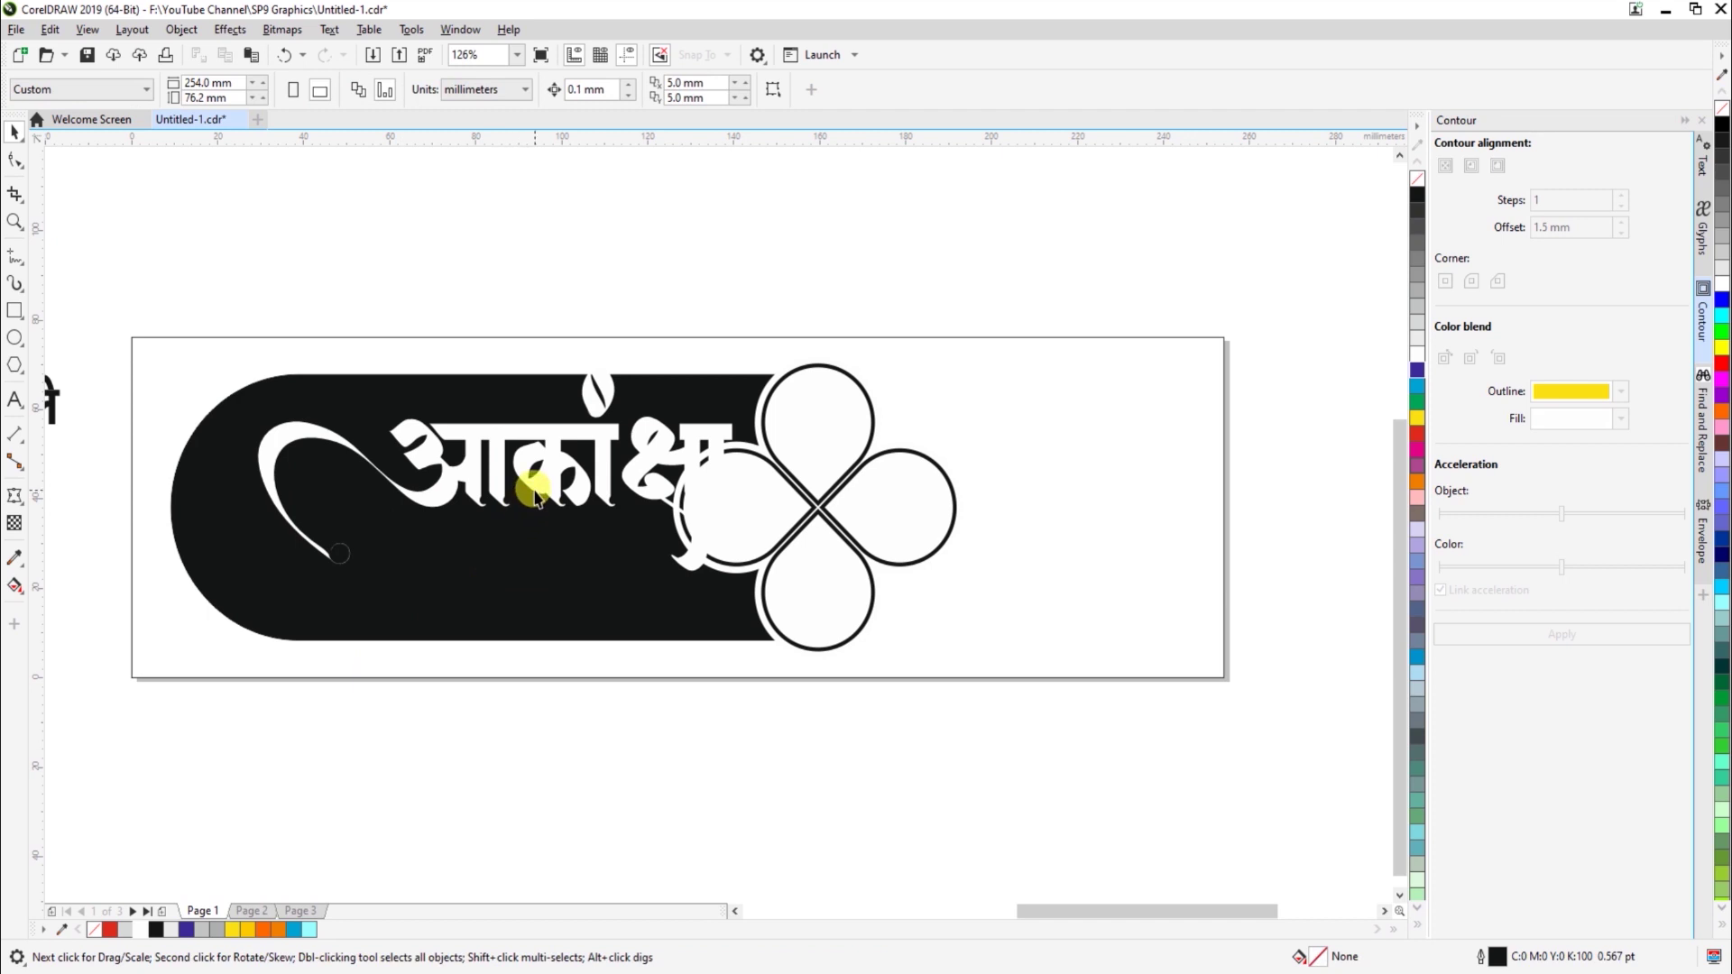
{"action": "left_click", "coordinate": [492, 492]}
{"action": "left_click_drag", "start_coordinate": [479, 504], "coordinate": [475, 517]}
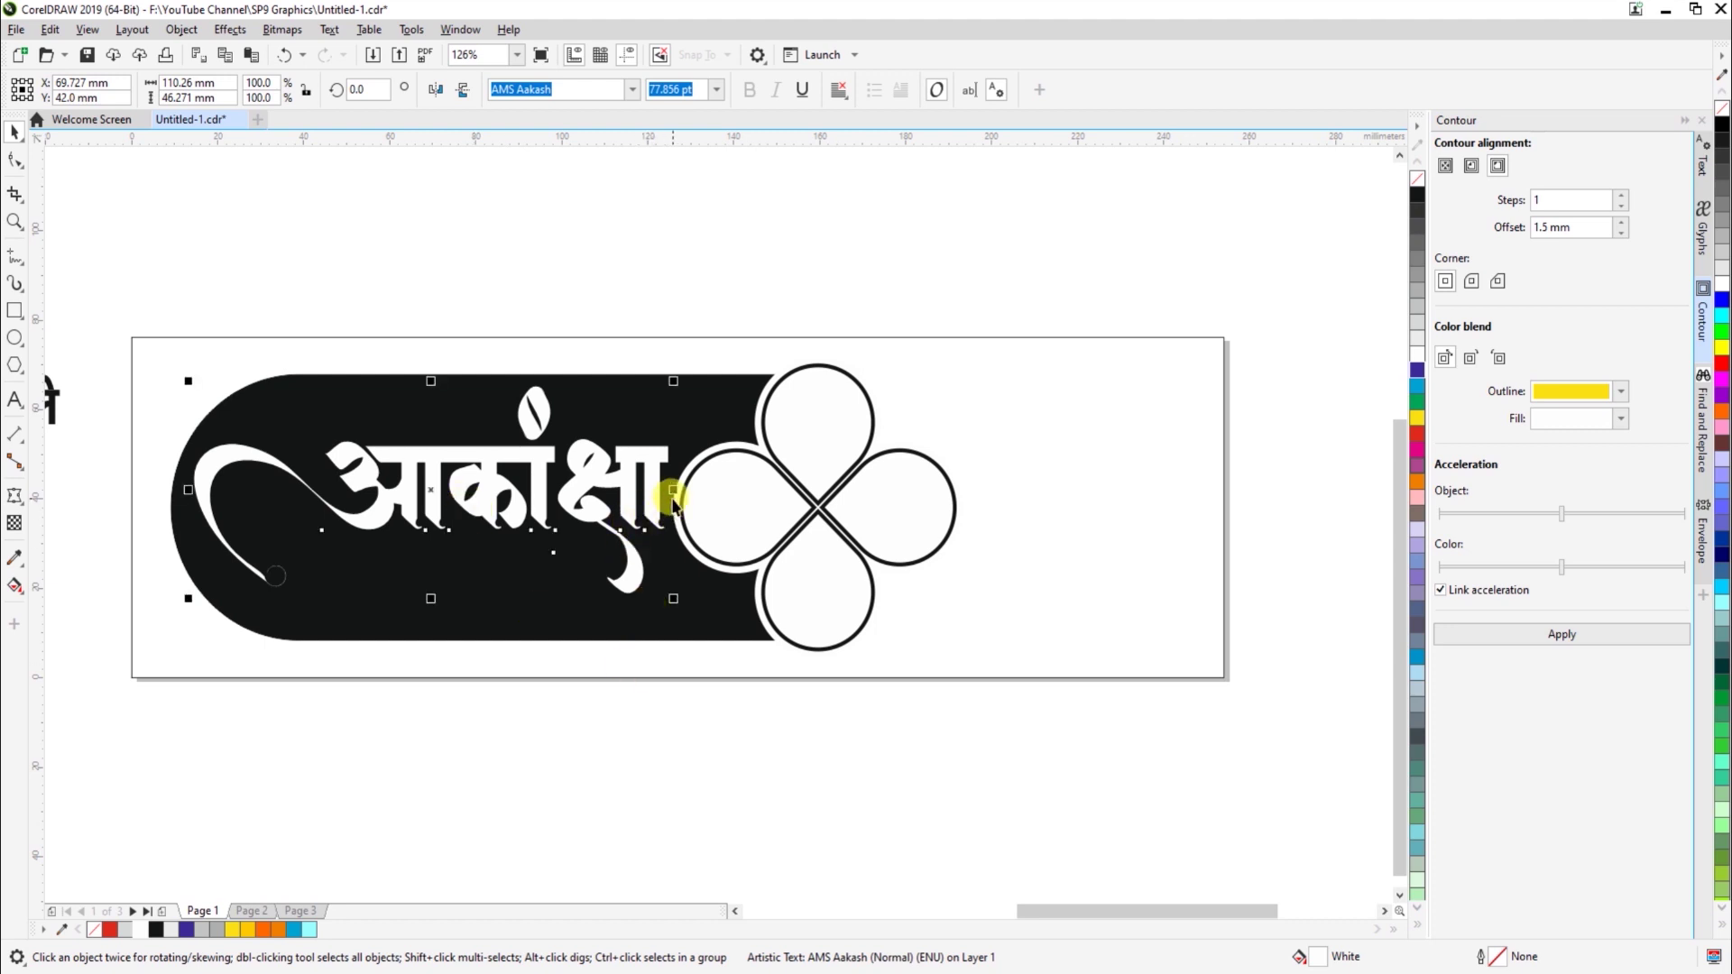
{"action": "left_click", "coordinate": [647, 718]}
Place the किराणा अँड जनरल स्टोअर्स line in white on the panel beneath the shop name
{"action": "scroll", "coordinate": [648, 722], "scroll_direction": "down", "scroll_amount": 2}
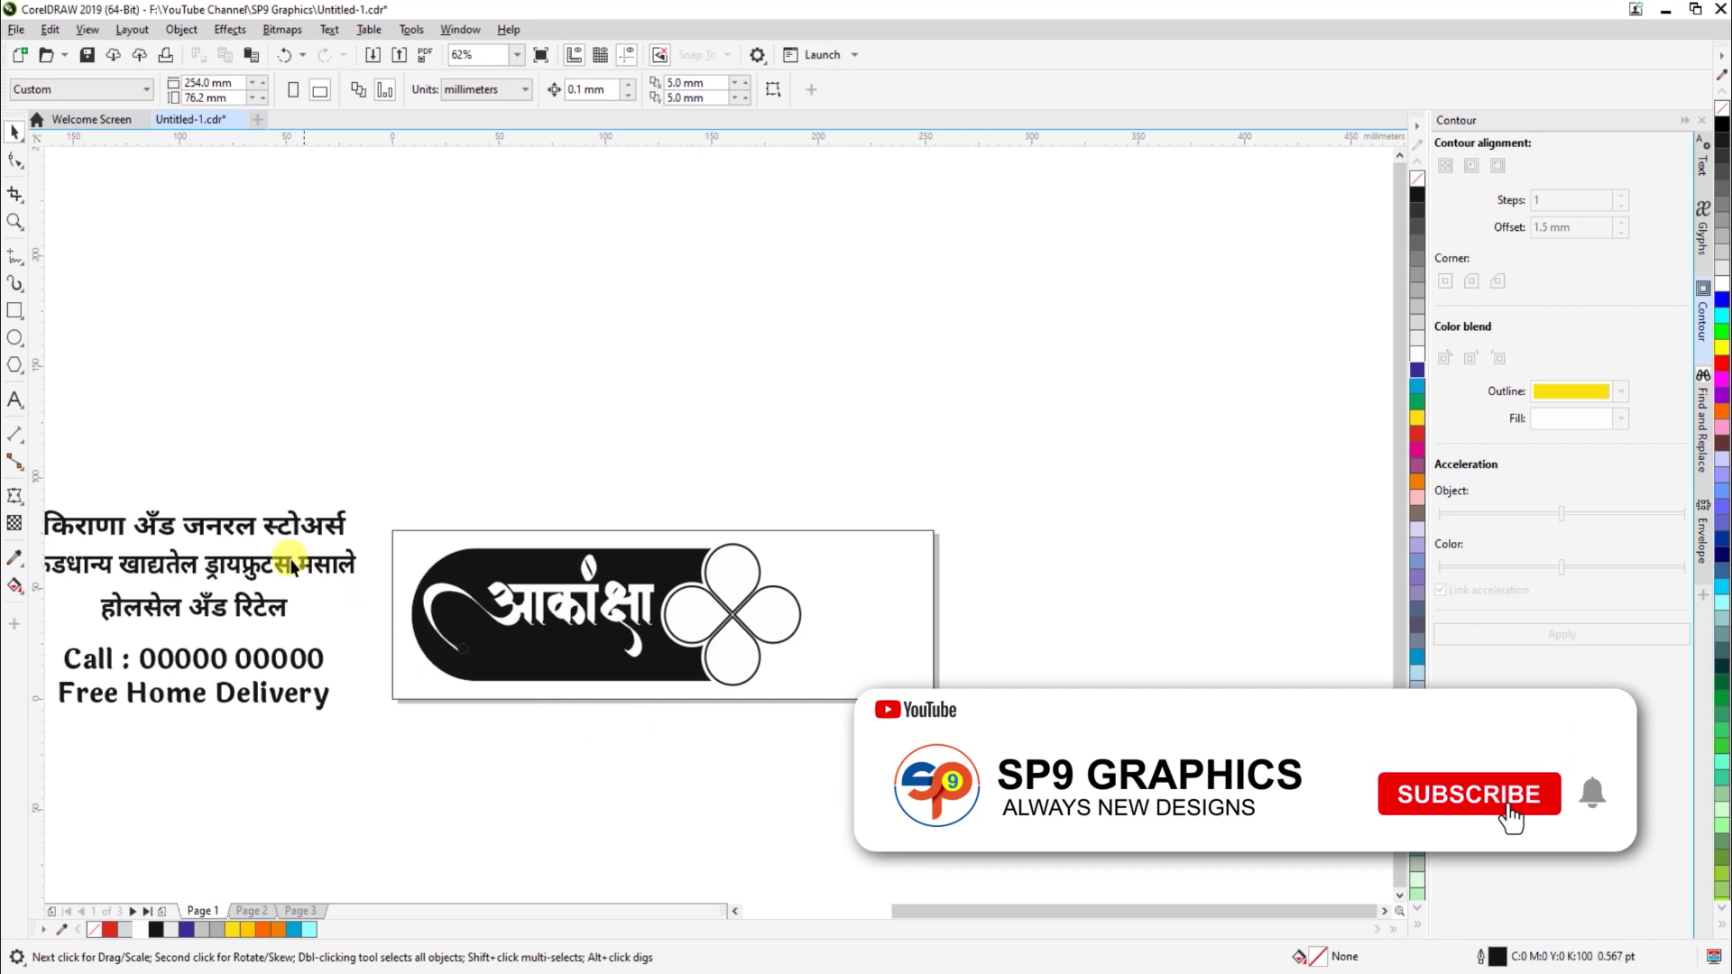
{"action": "left_click_drag", "start_coordinate": [207, 532], "coordinate": [307, 910]}
{"action": "key", "text": "z"}
{"action": "left_click_drag", "start_coordinate": [389, 510], "coordinate": [920, 740]}
{"action": "key", "text": "space"}
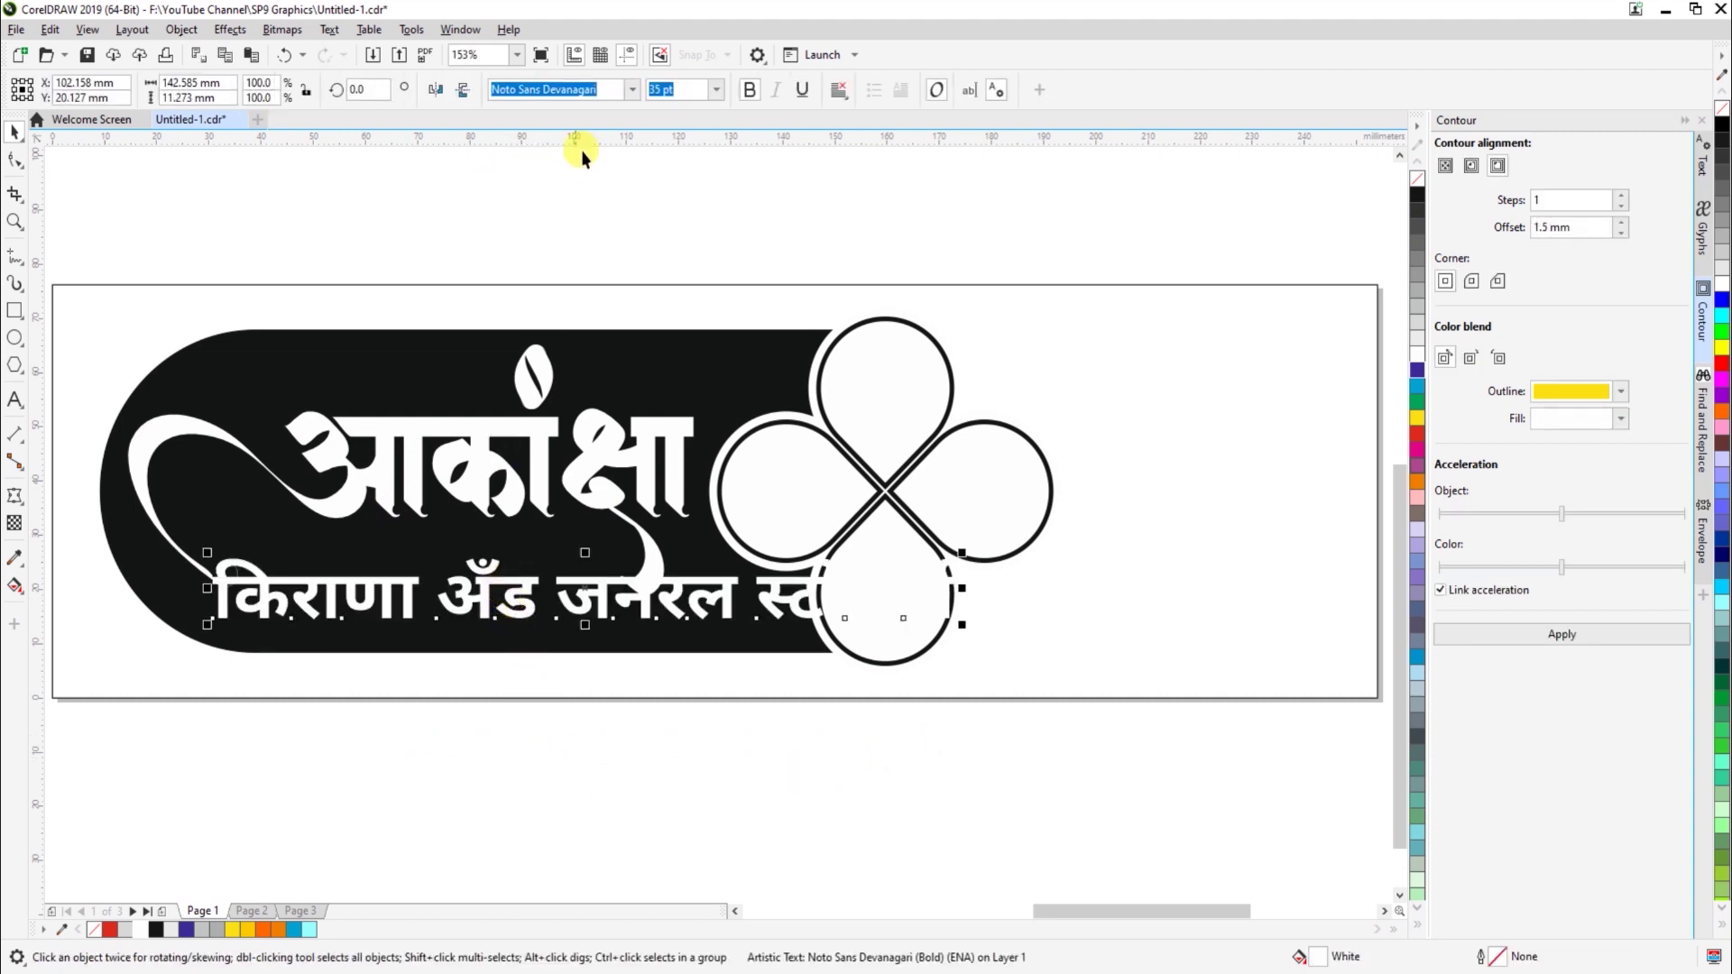
Change the font of the किराणा अँड जनरल स्टोअर्स line to Teko
{"action": "left_click", "coordinate": [607, 94]}
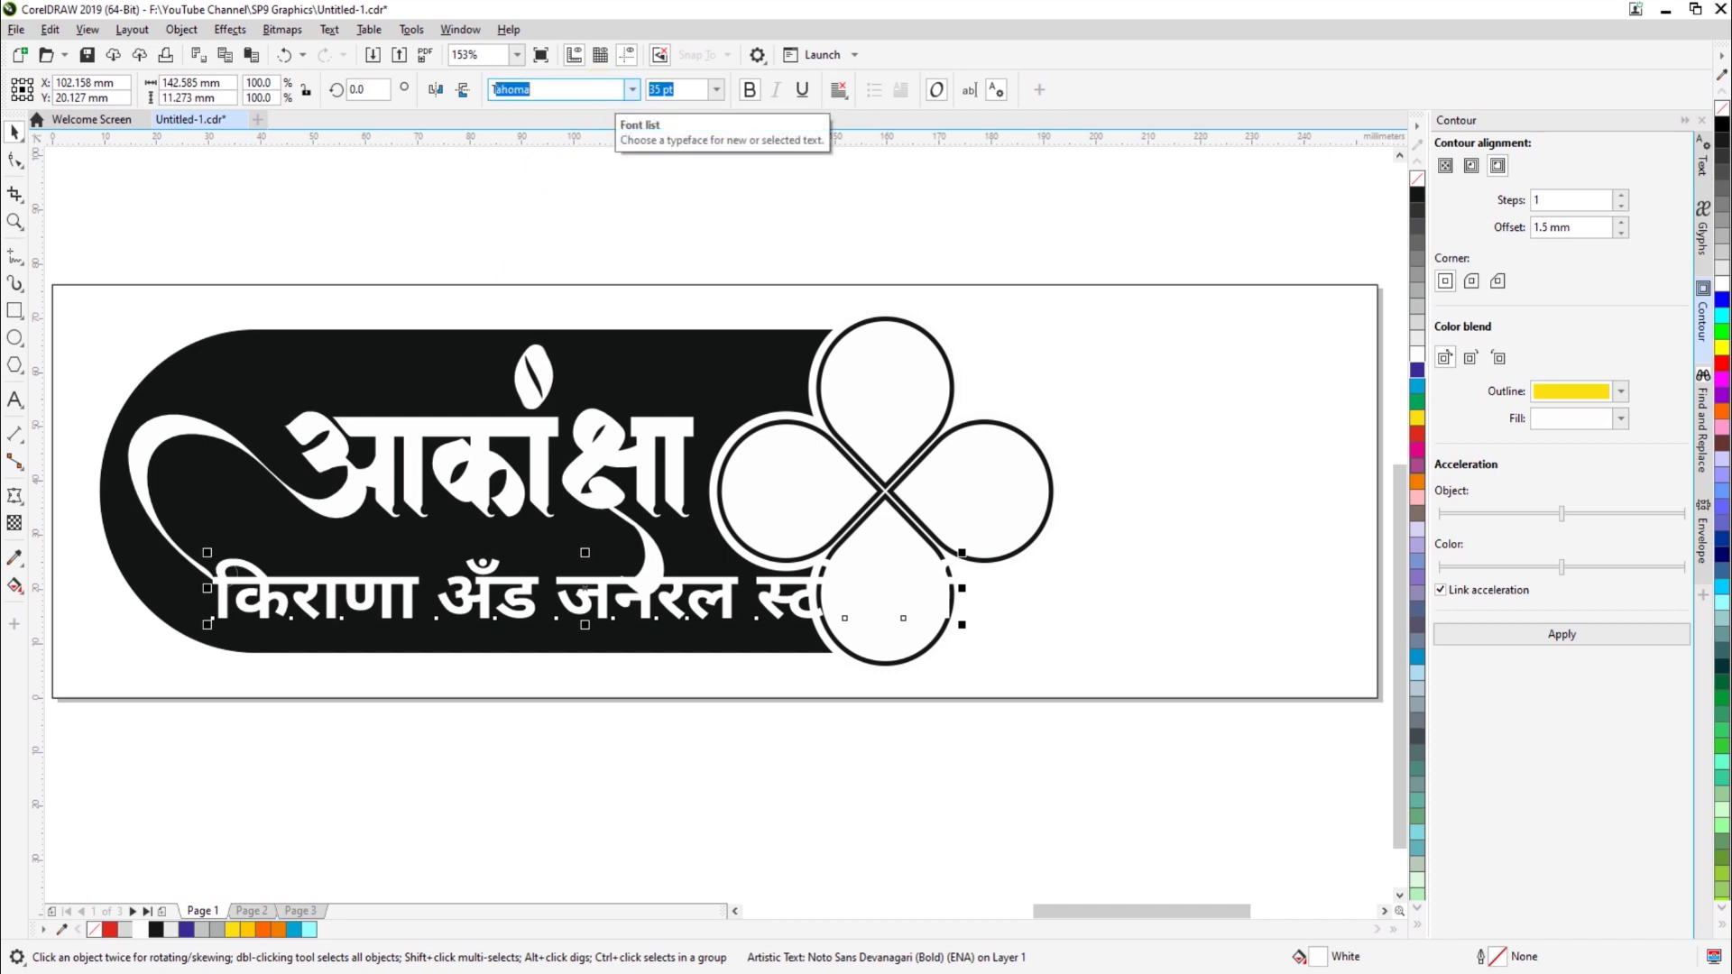
{"action": "type", "text": "Teko"}
{"action": "key", "text": "Return"}
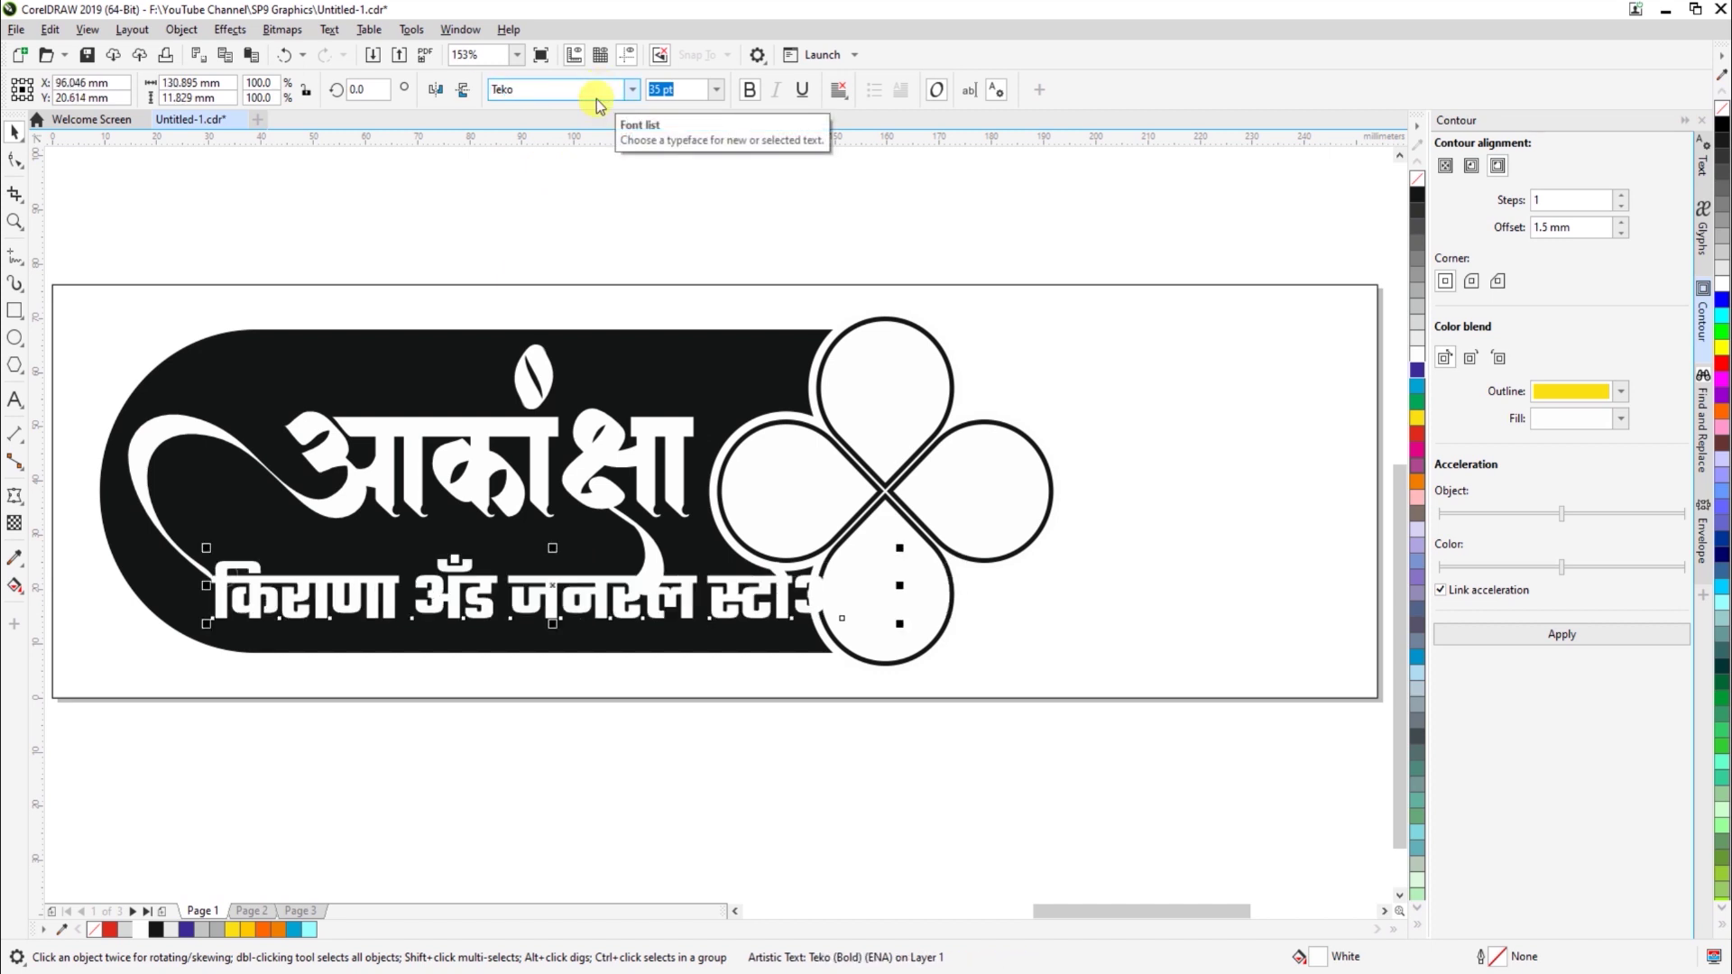
Move the tagline right and up, and break it into two lines before the word जनरल
{"action": "left_click_drag", "start_coordinate": [552, 613], "coordinate": [593, 596]}
{"action": "double_click", "coordinate": [574, 591]}
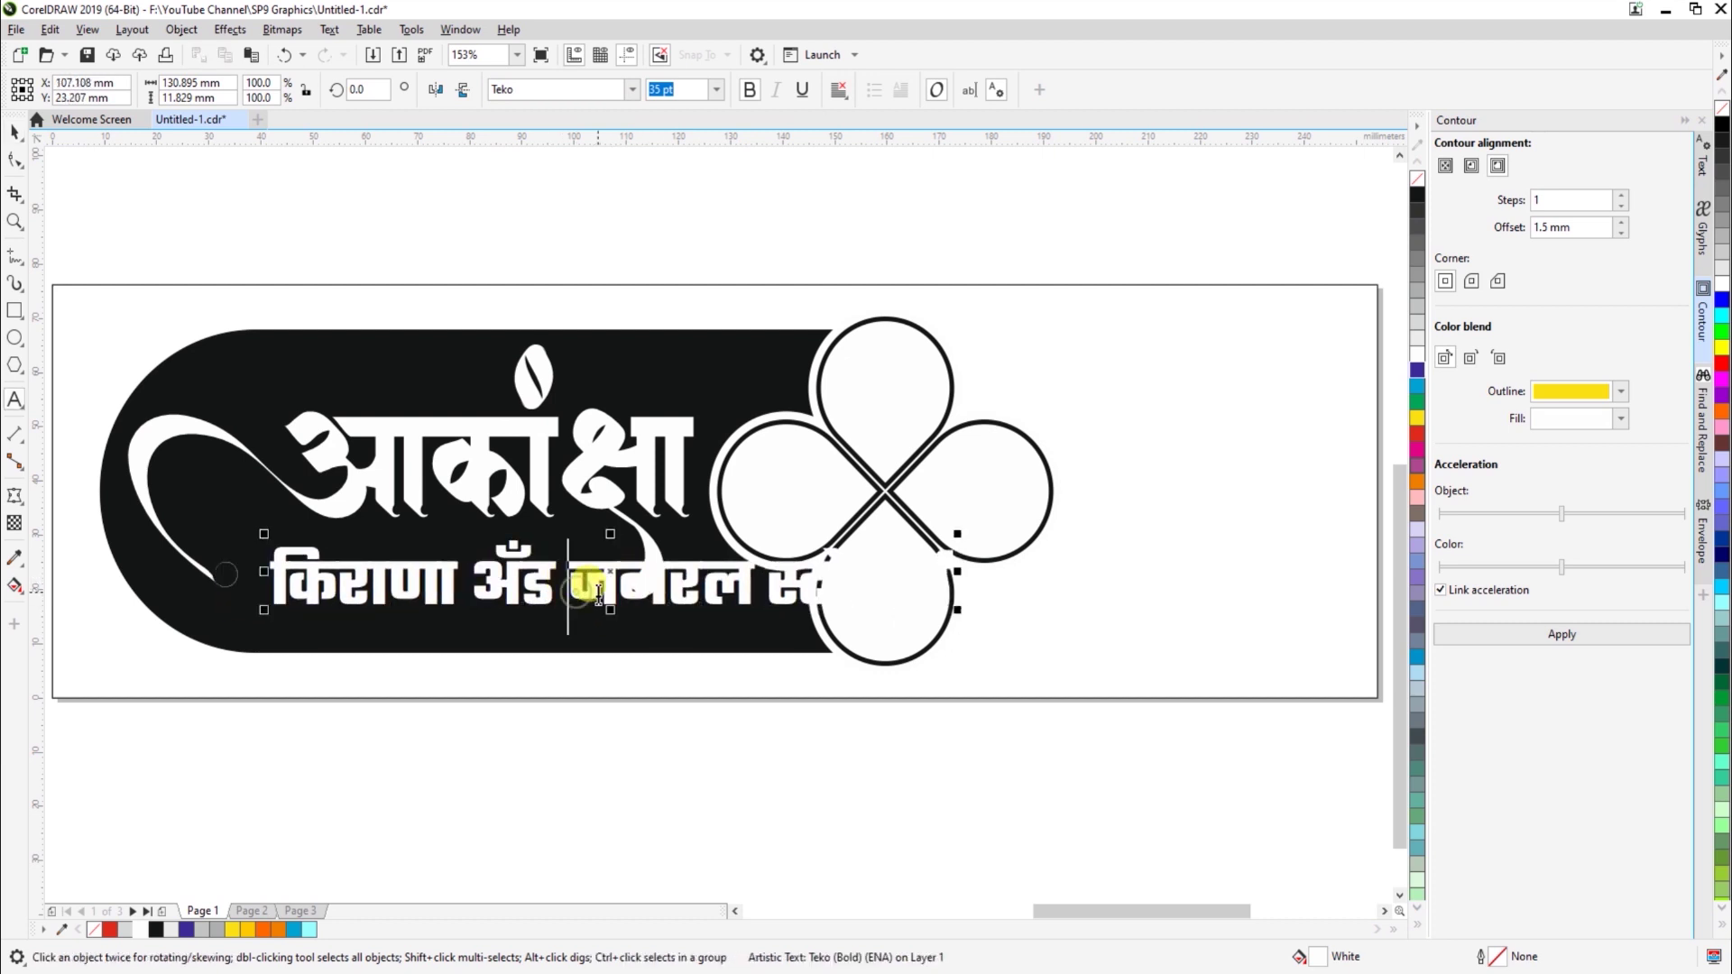
{"action": "key", "text": "Return"}
{"action": "key", "text": "ctrl+space"}
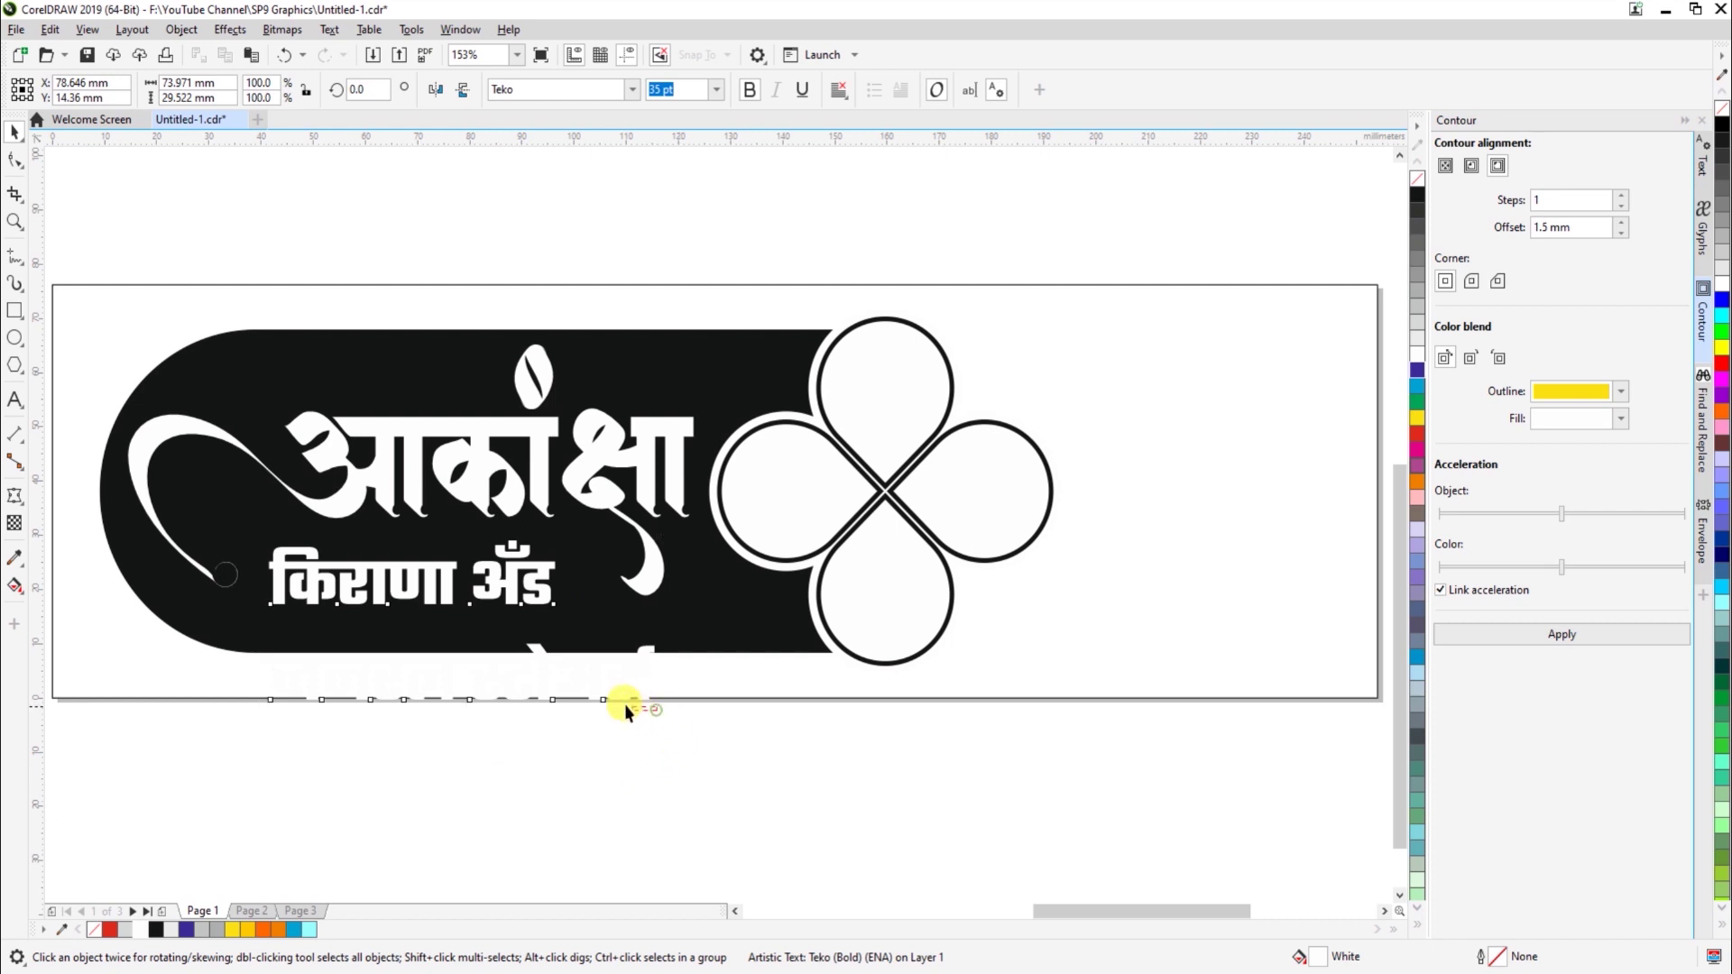
{"action": "left_click", "coordinate": [511, 584]}
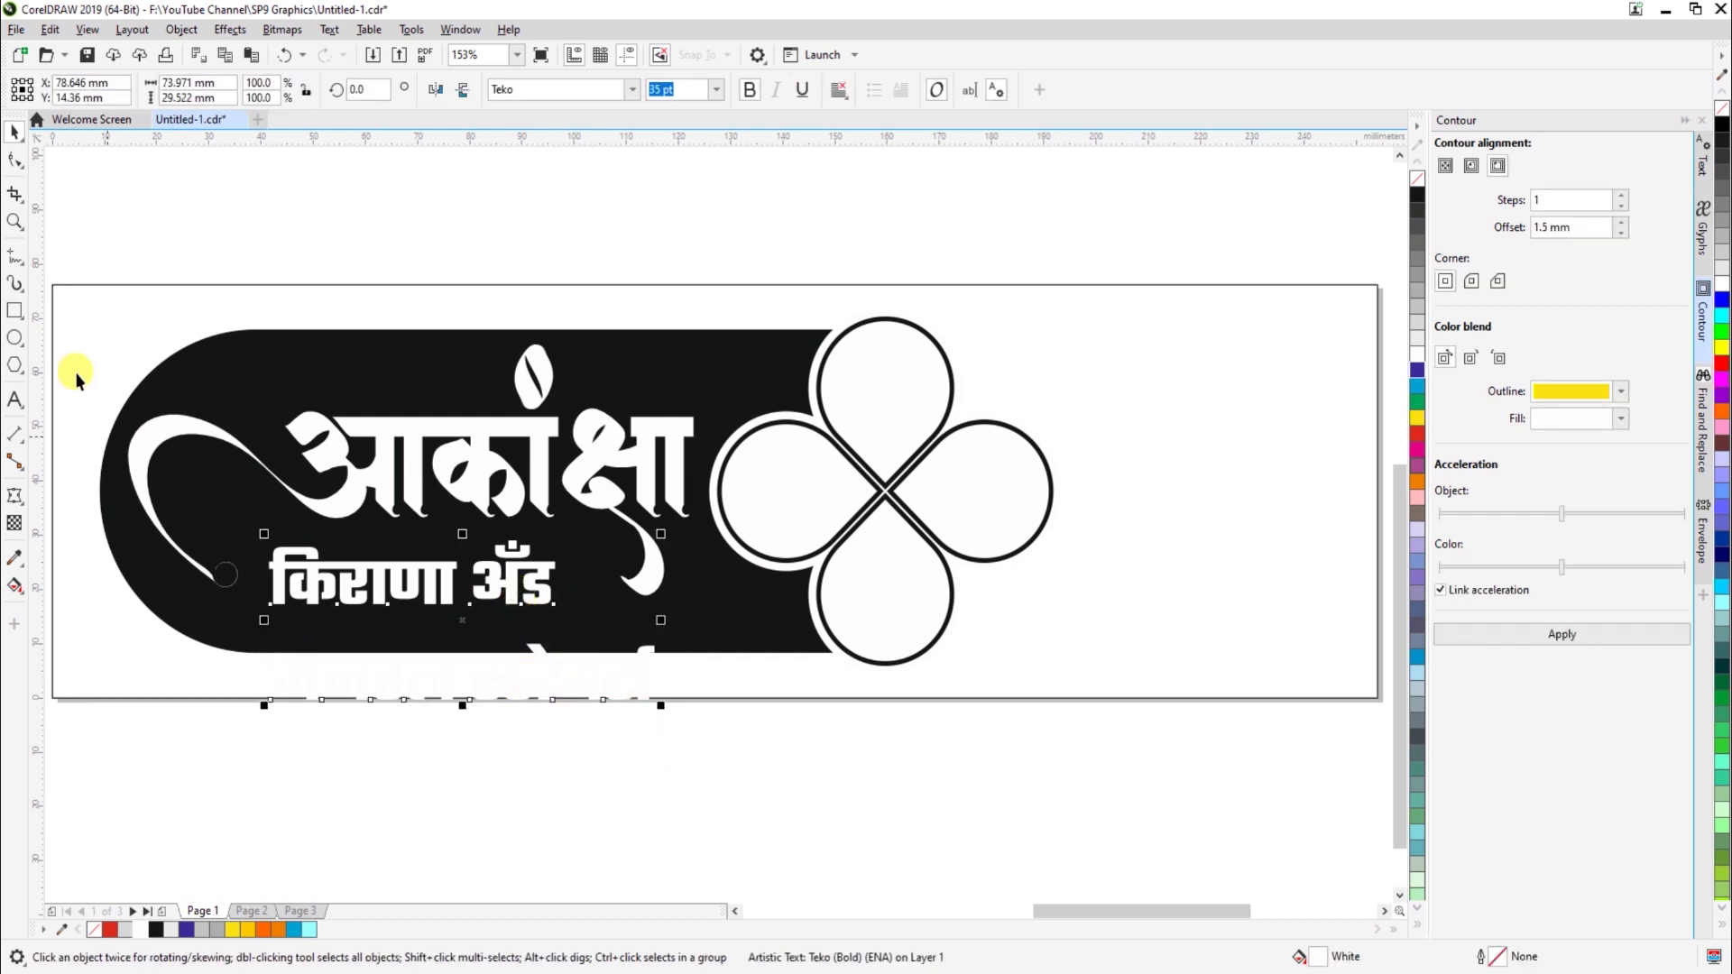
Tighten the two-line tagline's line spacing and scale it down to about 33.3 pt under the shop name
{"action": "left_click", "coordinate": [14, 162]}
{"action": "left_click_drag", "start_coordinate": [266, 709], "coordinate": [264, 640]}
{"action": "key", "text": "space"}
{"action": "left_click_drag", "start_coordinate": [439, 579], "coordinate": [433, 564]}
{"action": "left_click_drag", "start_coordinate": [656, 648], "coordinate": [637, 656]}
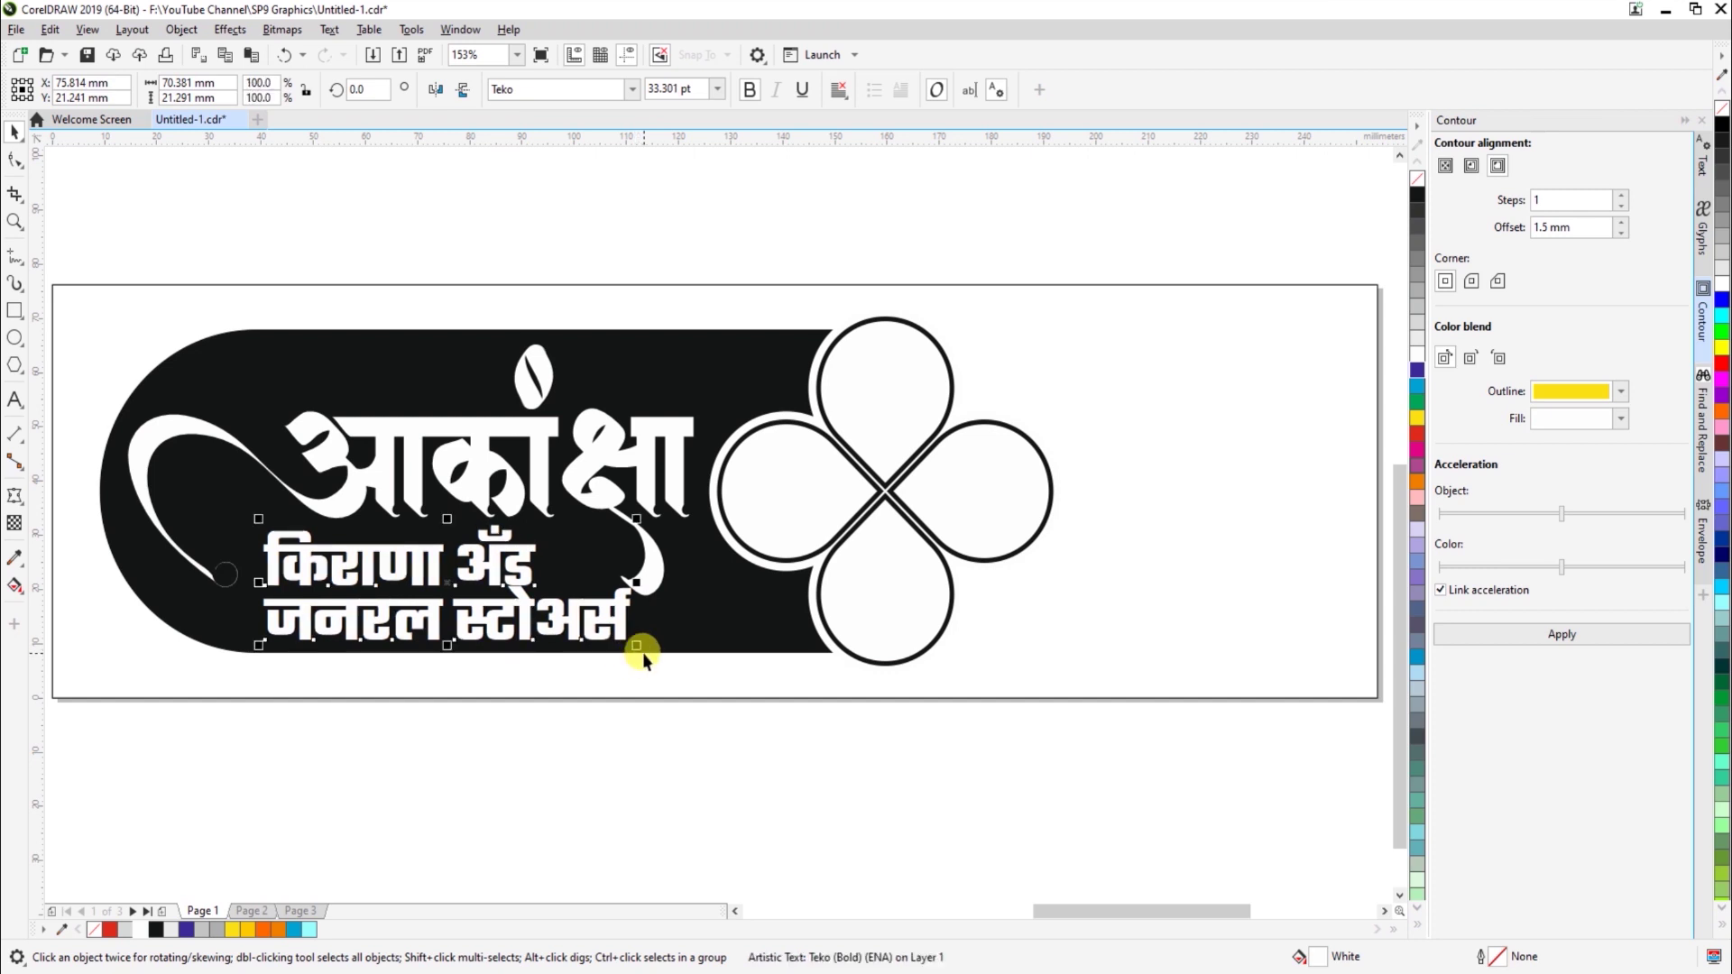
Break the tagline into separate words and shrink अँड beside किराणा
{"action": "left_click", "coordinate": [514, 645]}
{"action": "left_click", "coordinate": [498, 577]}
{"action": "left_click", "coordinate": [498, 580]}
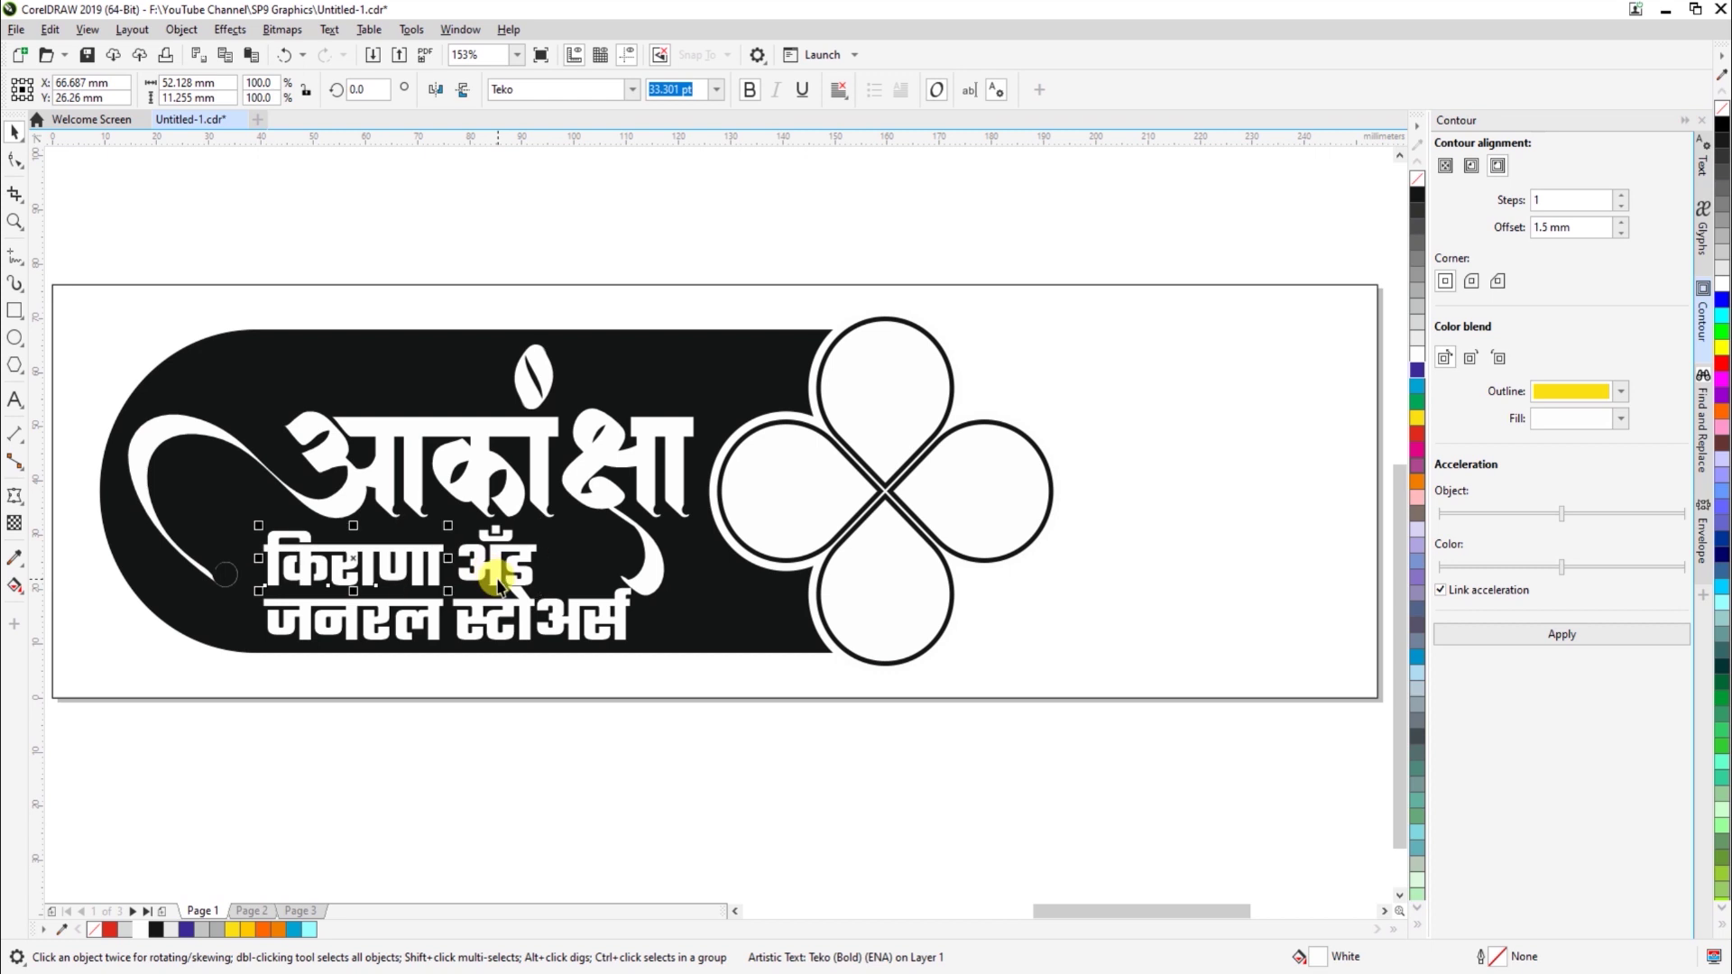
{"action": "left_click", "coordinate": [505, 572]}
{"action": "left_click_drag", "start_coordinate": [542, 592], "coordinate": [528, 592]}
{"action": "left_click", "coordinate": [540, 621]}
Compress the height of all the tagline words together to 94%
{"action": "left_click", "coordinate": [584, 498]}
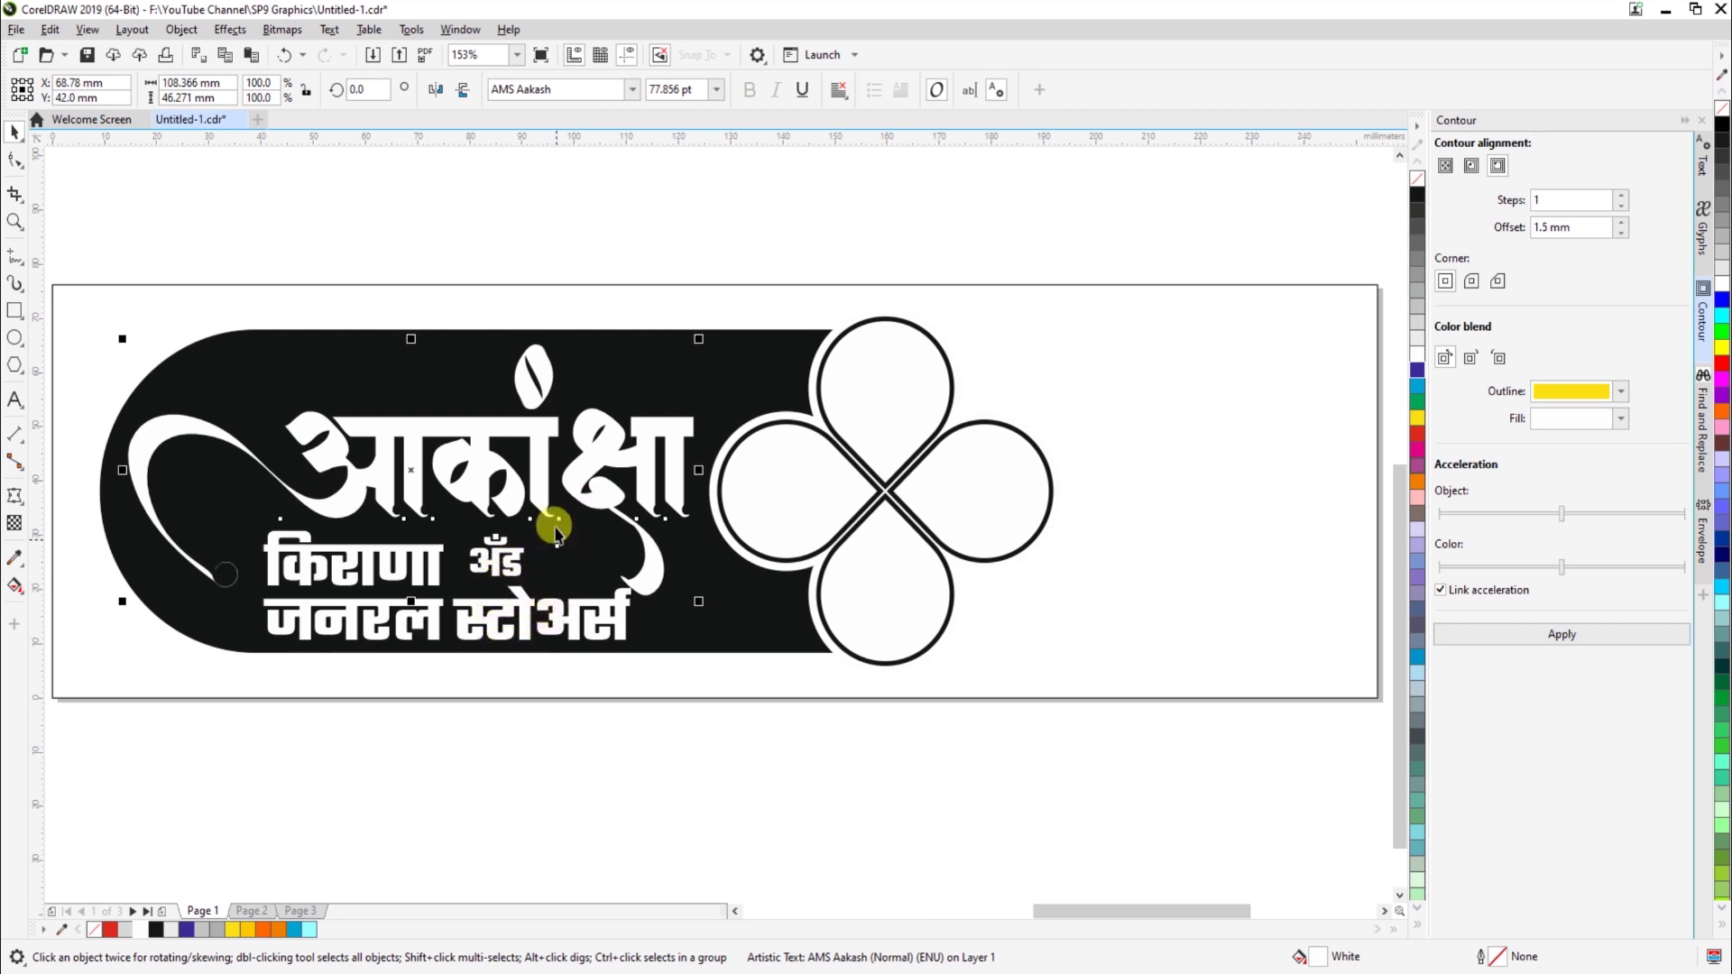
{"action": "left_click_drag", "start_coordinate": [667, 727], "coordinate": [220, 502]}
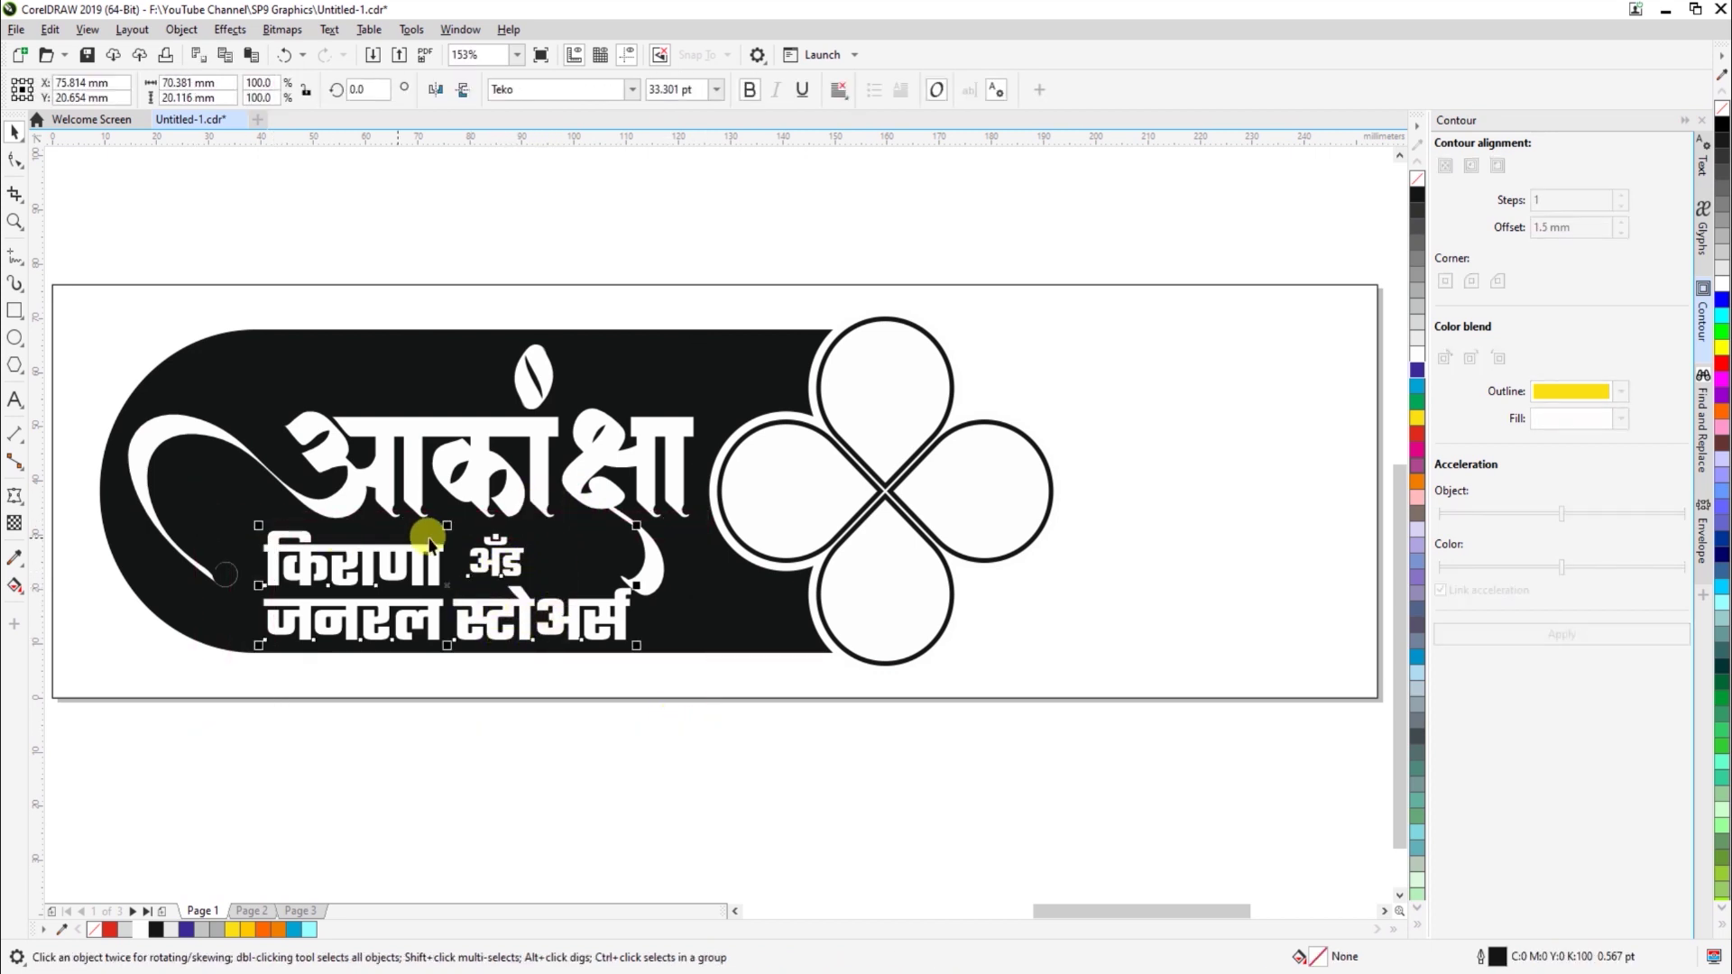
{"action": "left_click_drag", "start_coordinate": [448, 526], "coordinate": [449, 534]}
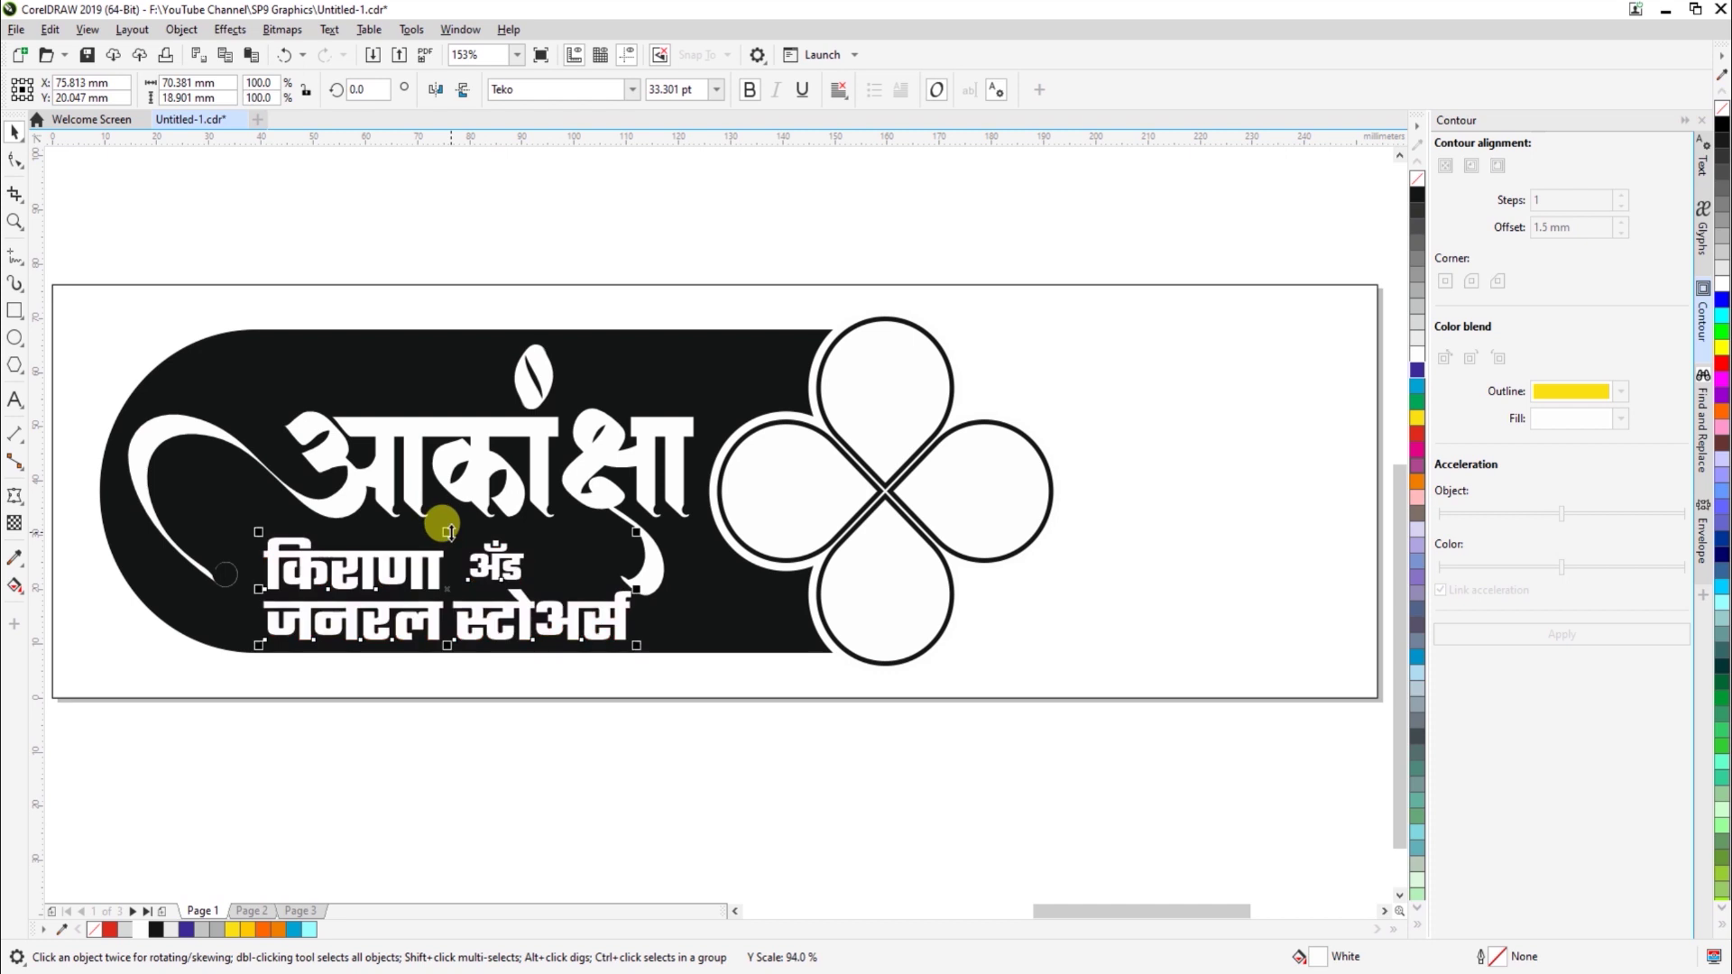
{"action": "left_click", "coordinate": [708, 690]}
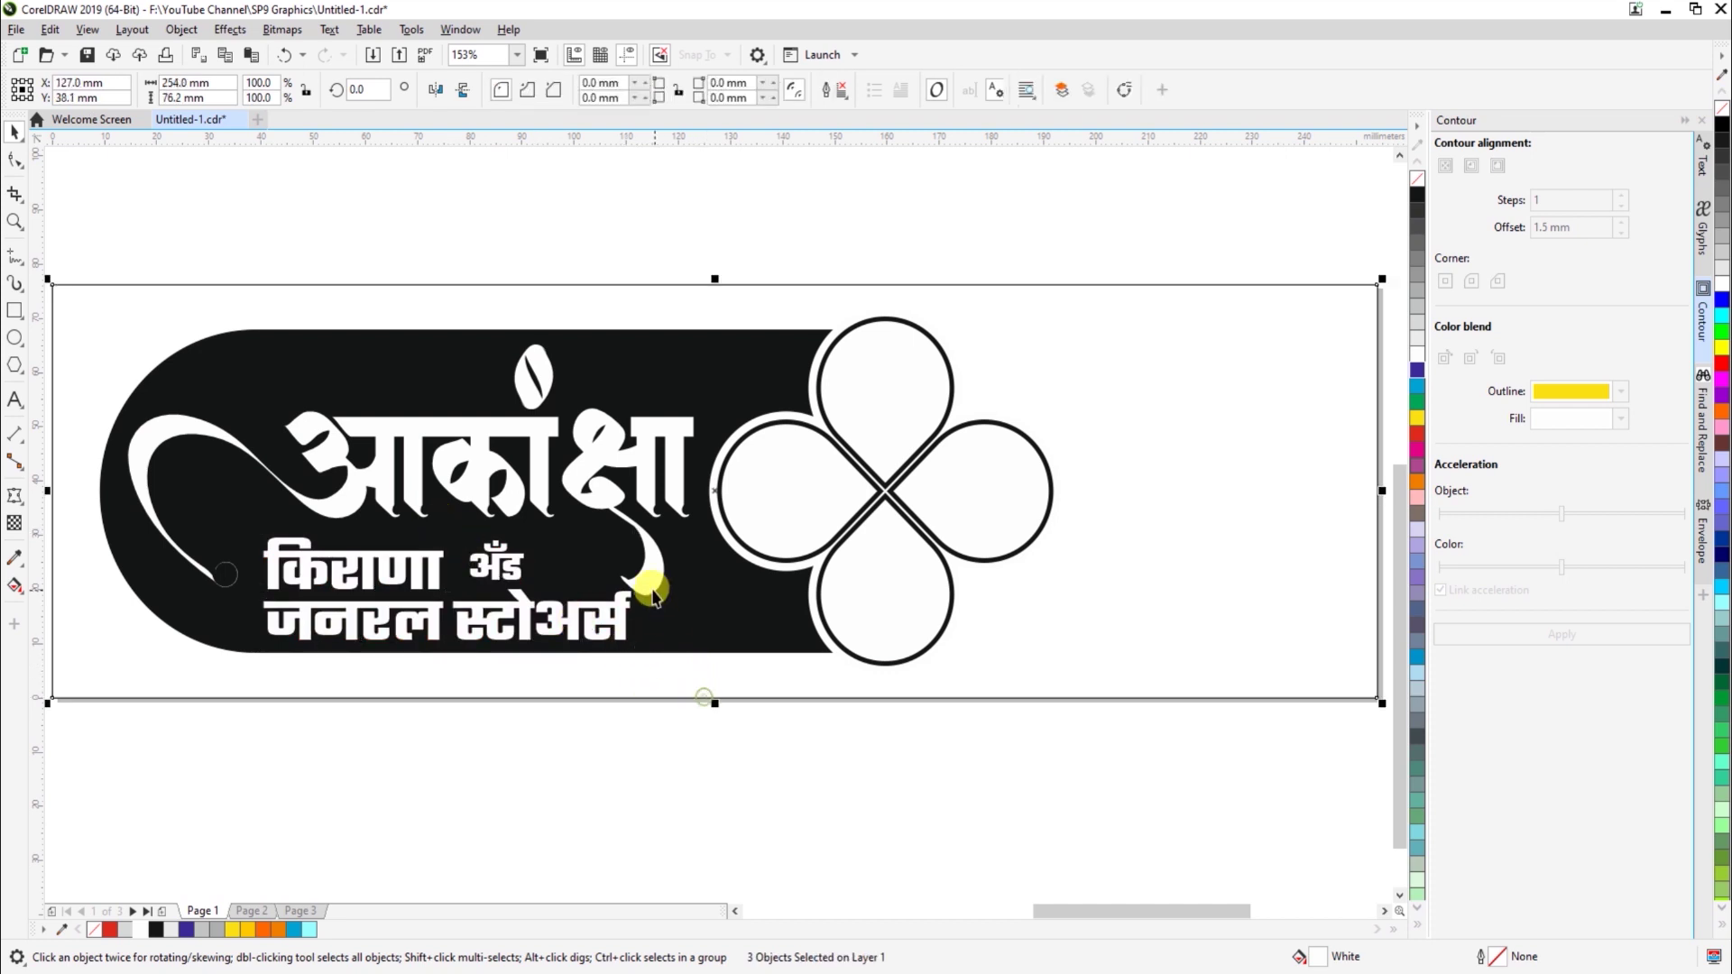
Stretch the black panel slightly taller about its centre and nudge the shop-name title upward
{"action": "left_click", "coordinate": [555, 352]}
{"action": "left_click_drag", "start_coordinate": [493, 323], "coordinate": [498, 317]}
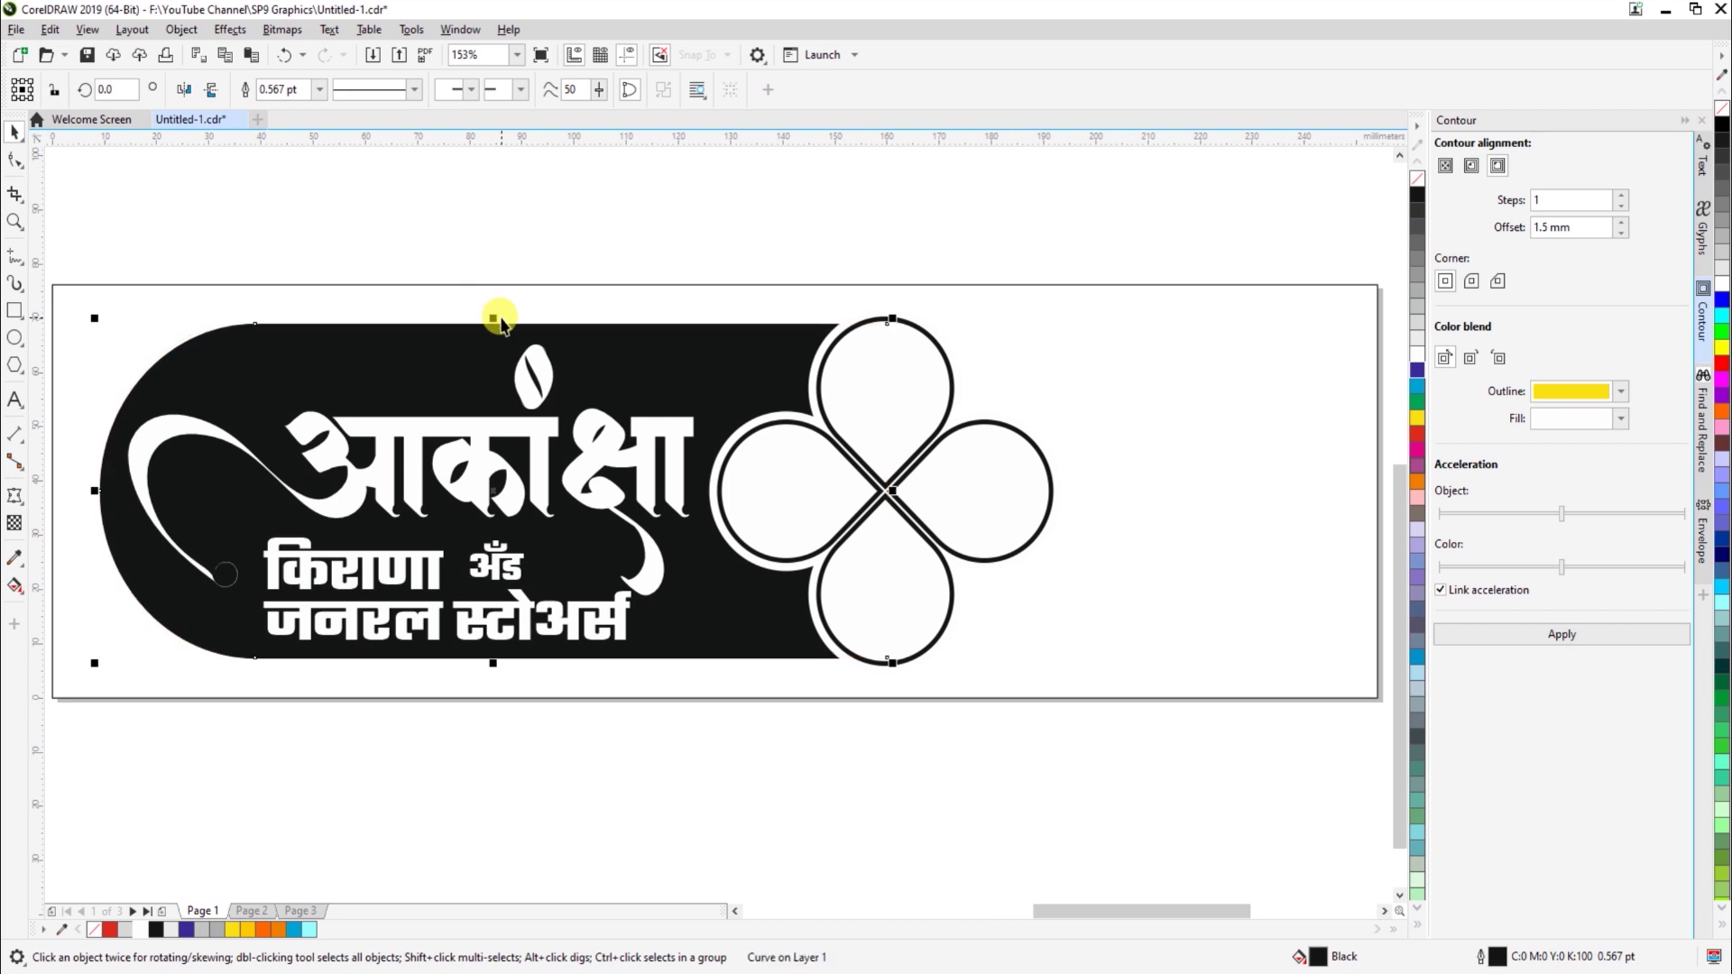
{"action": "left_click", "coordinate": [549, 702]}
{"action": "left_click", "coordinate": [544, 478]}
{"action": "left_click_drag", "start_coordinate": [544, 478], "coordinate": [542, 471]}
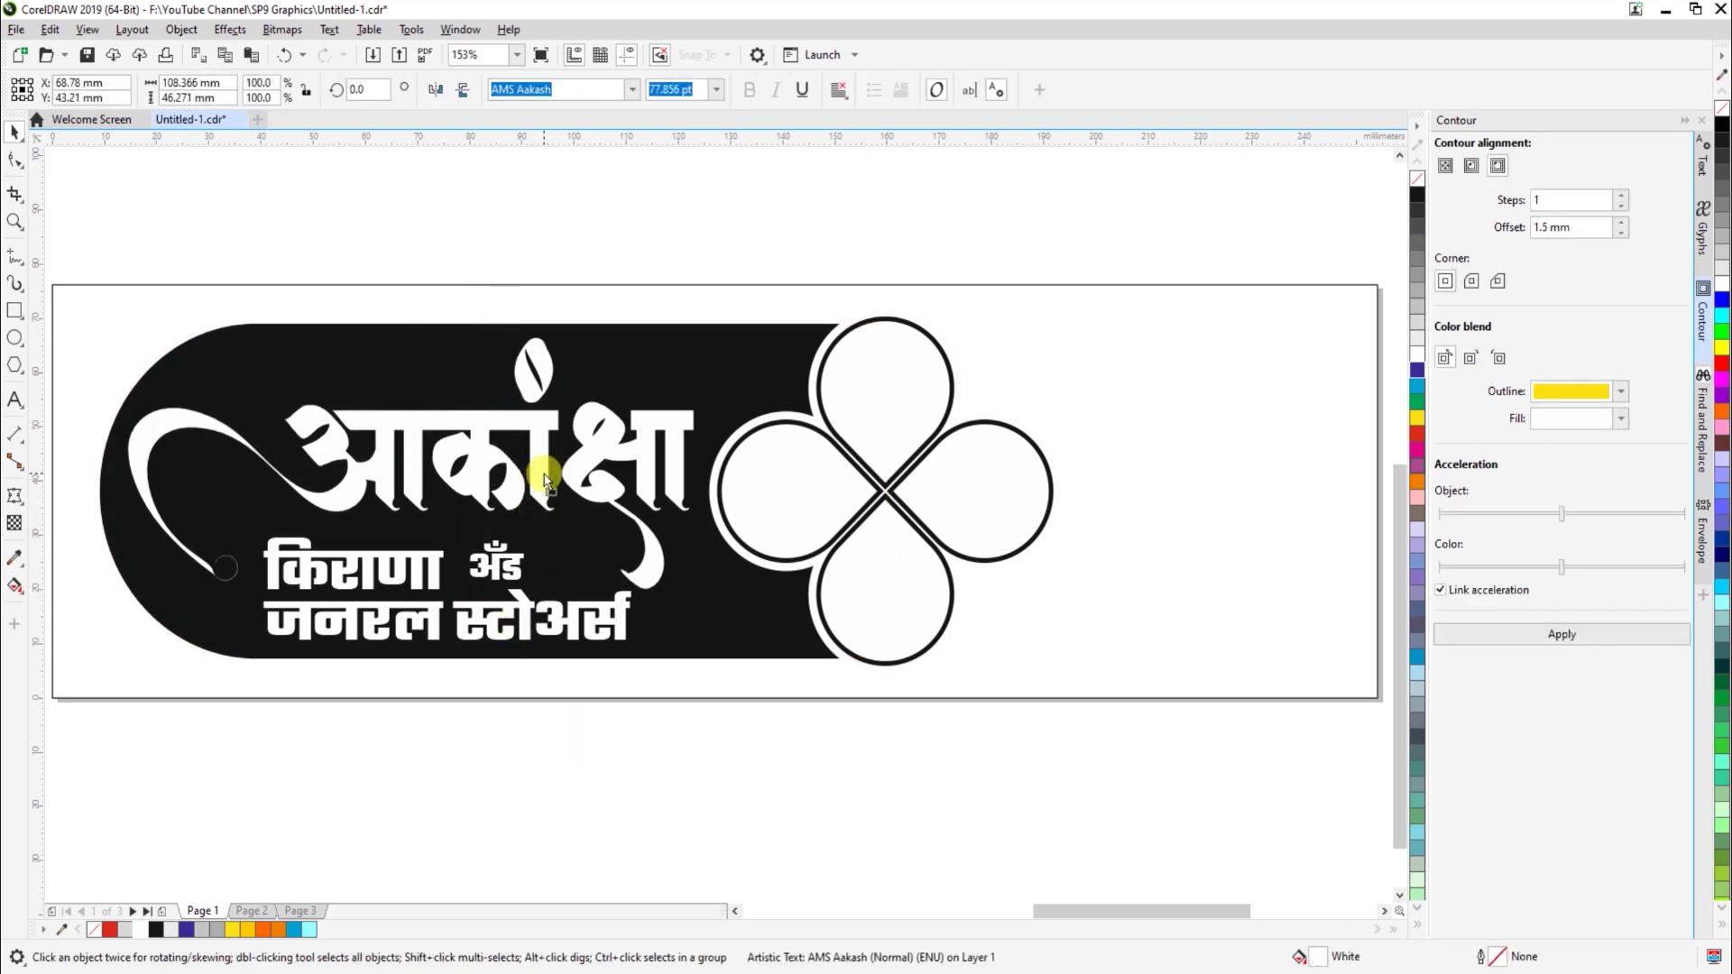
Stretch the word किराणा vertically to 118.6%
{"action": "left_click_drag", "start_coordinate": [411, 595], "coordinate": [357, 591]}
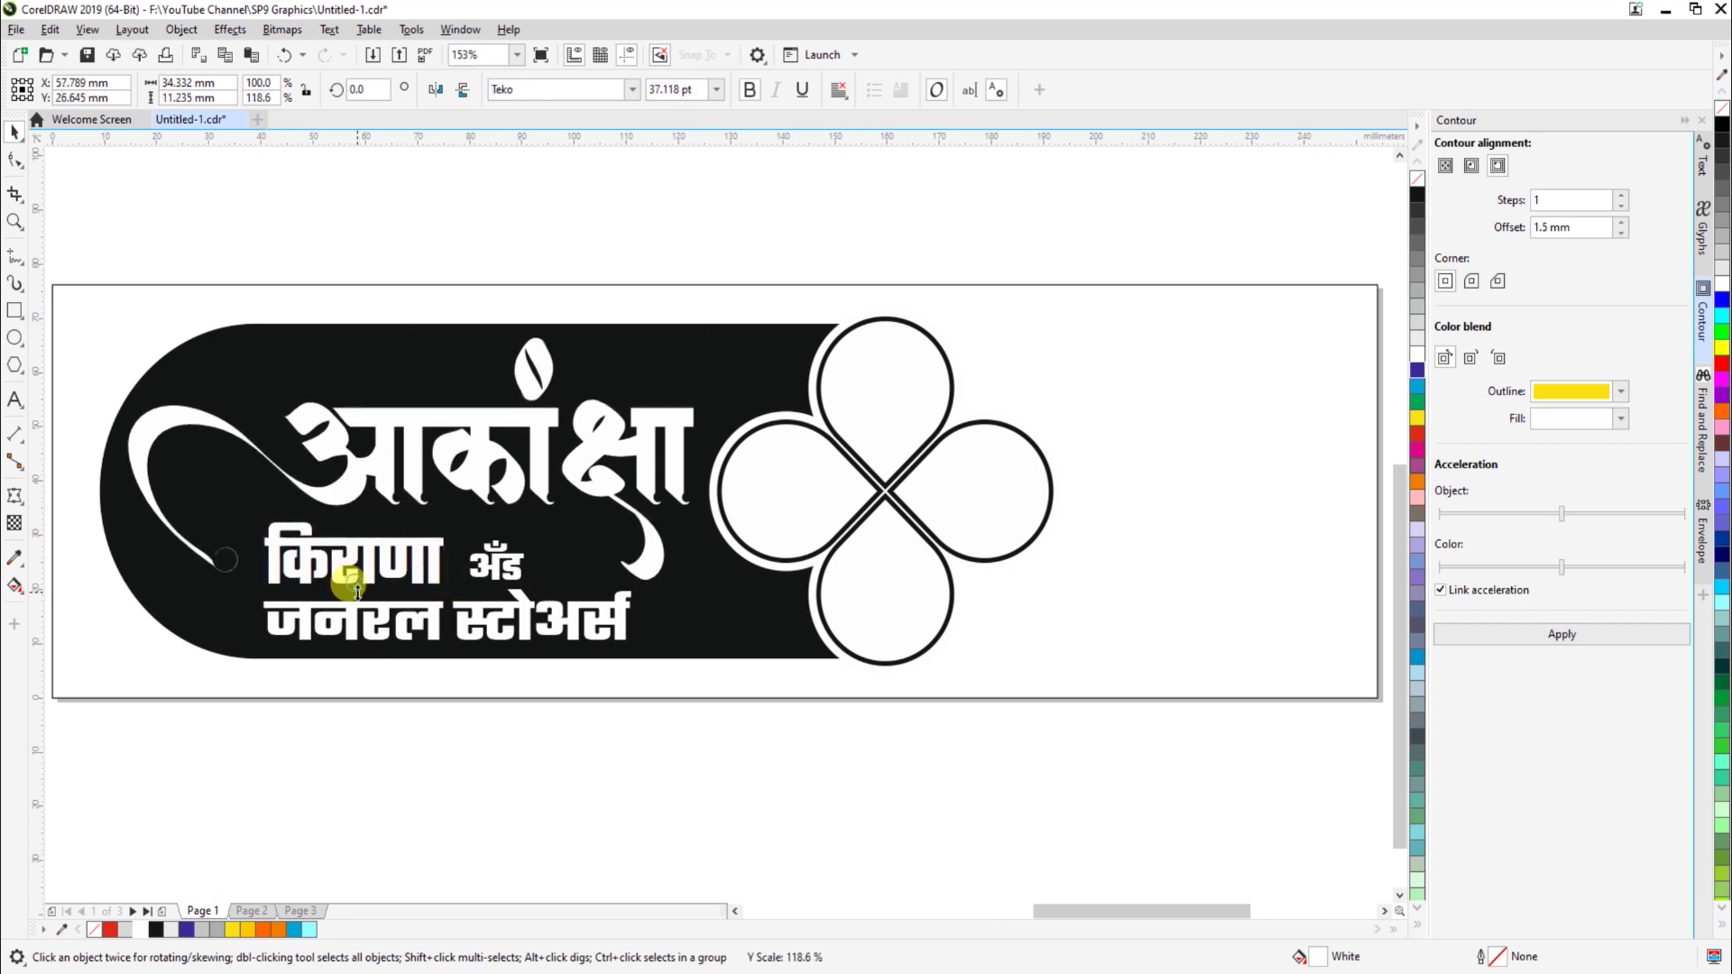
{"action": "left_click", "coordinate": [581, 754]}
{"action": "left_click", "coordinate": [443, 717]}
Draw an ellipse about 17.5 mm by 10.4 mm around the word अँड
{"action": "left_click", "coordinate": [15, 338]}
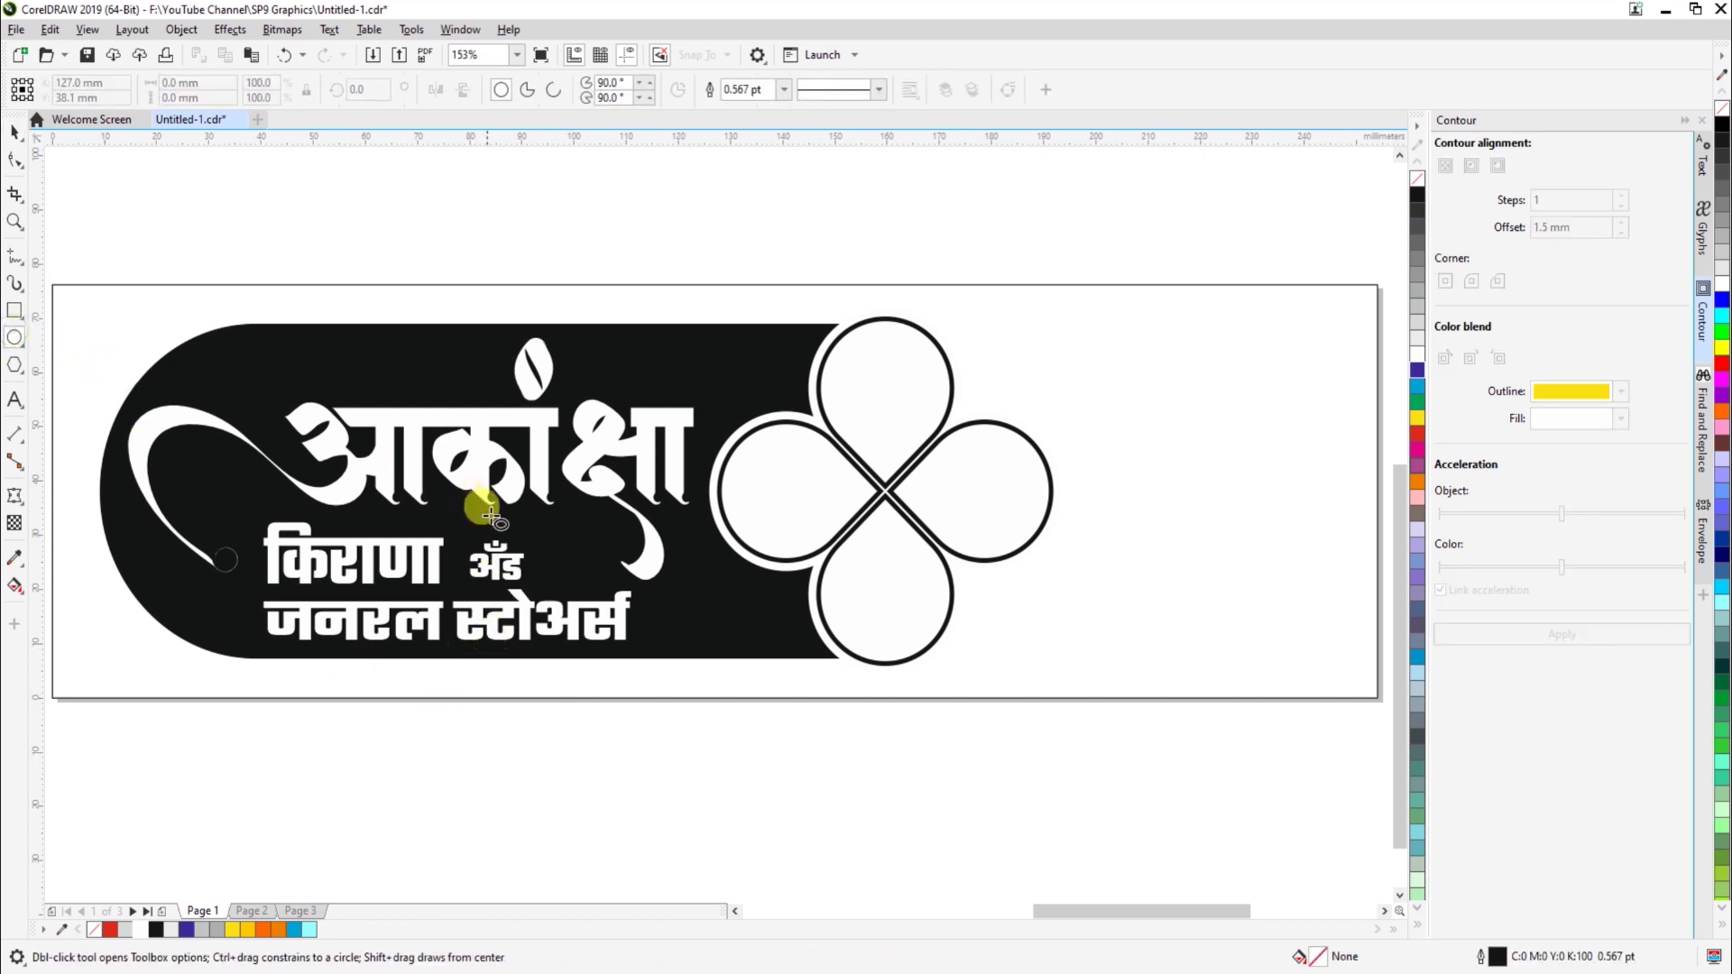
{"action": "left_click_drag", "start_coordinate": [462, 529], "coordinate": [554, 586]}
{"action": "key", "text": "space"}
{"action": "key", "text": "F2"}
{"action": "left_click_drag", "start_coordinate": [396, 492], "coordinate": [722, 634]}
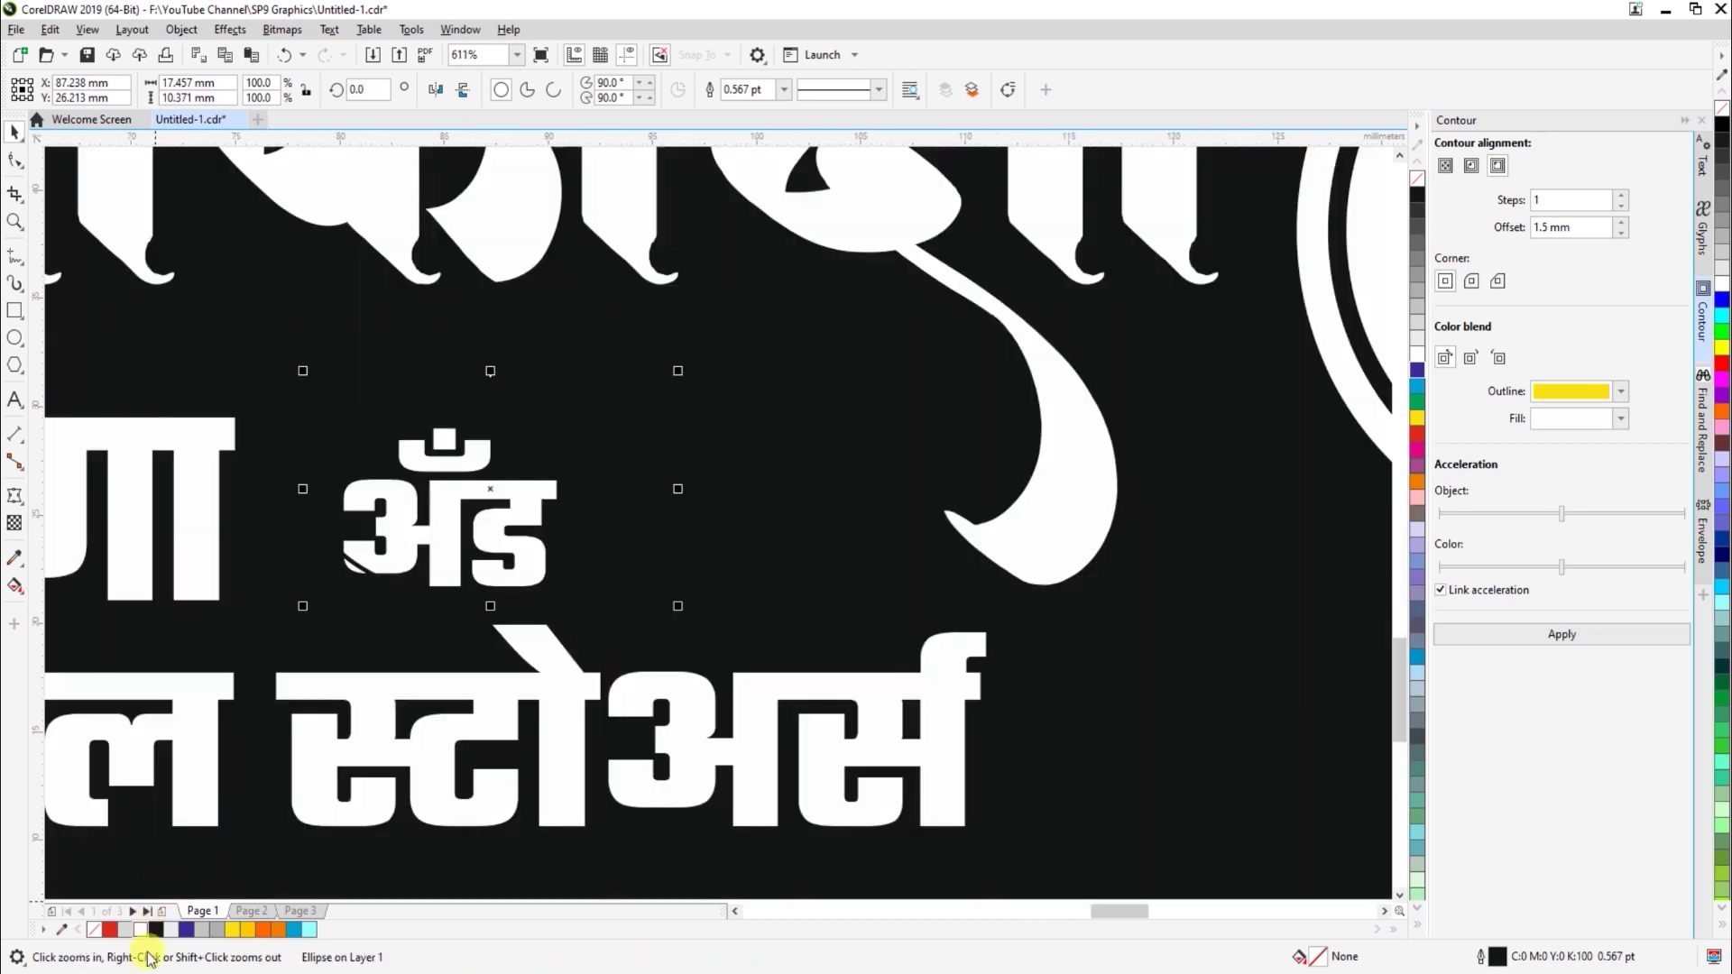
Fill the ellipse white and move it to the right of अँड
{"action": "left_click", "coordinate": [140, 930]}
{"action": "left_click_drag", "start_coordinate": [436, 569], "coordinate": [650, 568]}
{"action": "key", "text": "ctrl+q"}
Fill the word अँड black and centre it on the white ellipse in both directions
{"action": "left_click", "coordinate": [389, 570]}
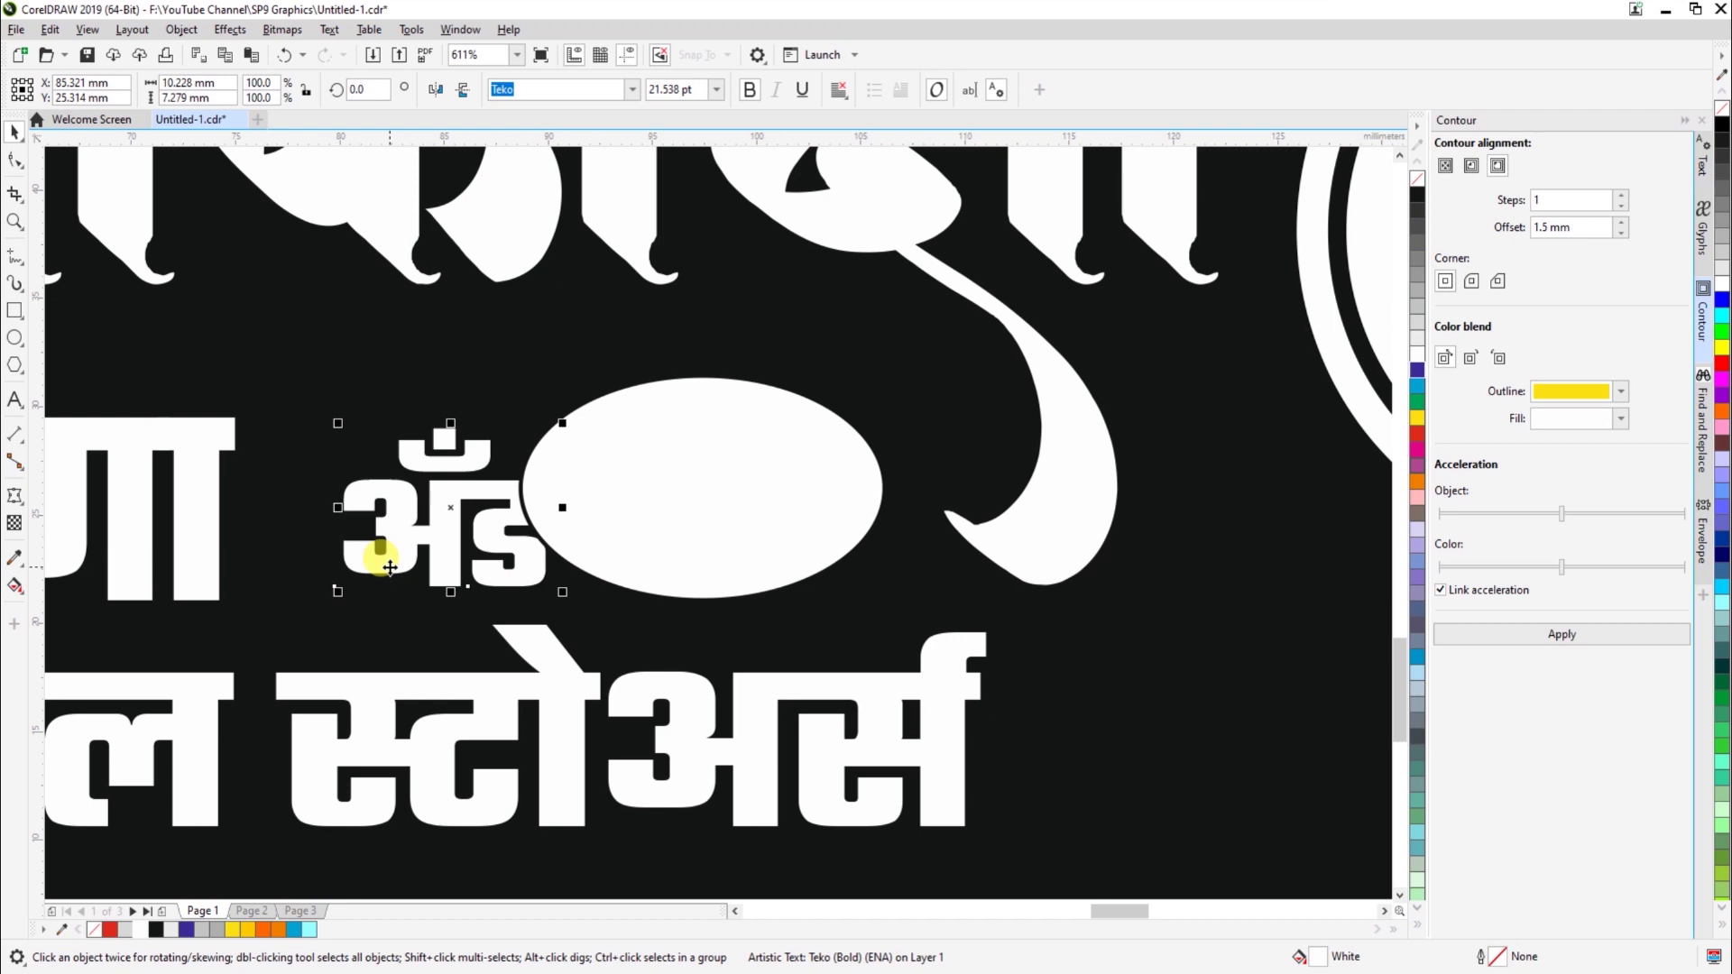
{"action": "left_click", "coordinate": [155, 930]}
{"action": "left_click", "coordinate": [686, 578], "text": "shift"}
{"action": "key", "text": "c"}
{"action": "key", "text": "e"}
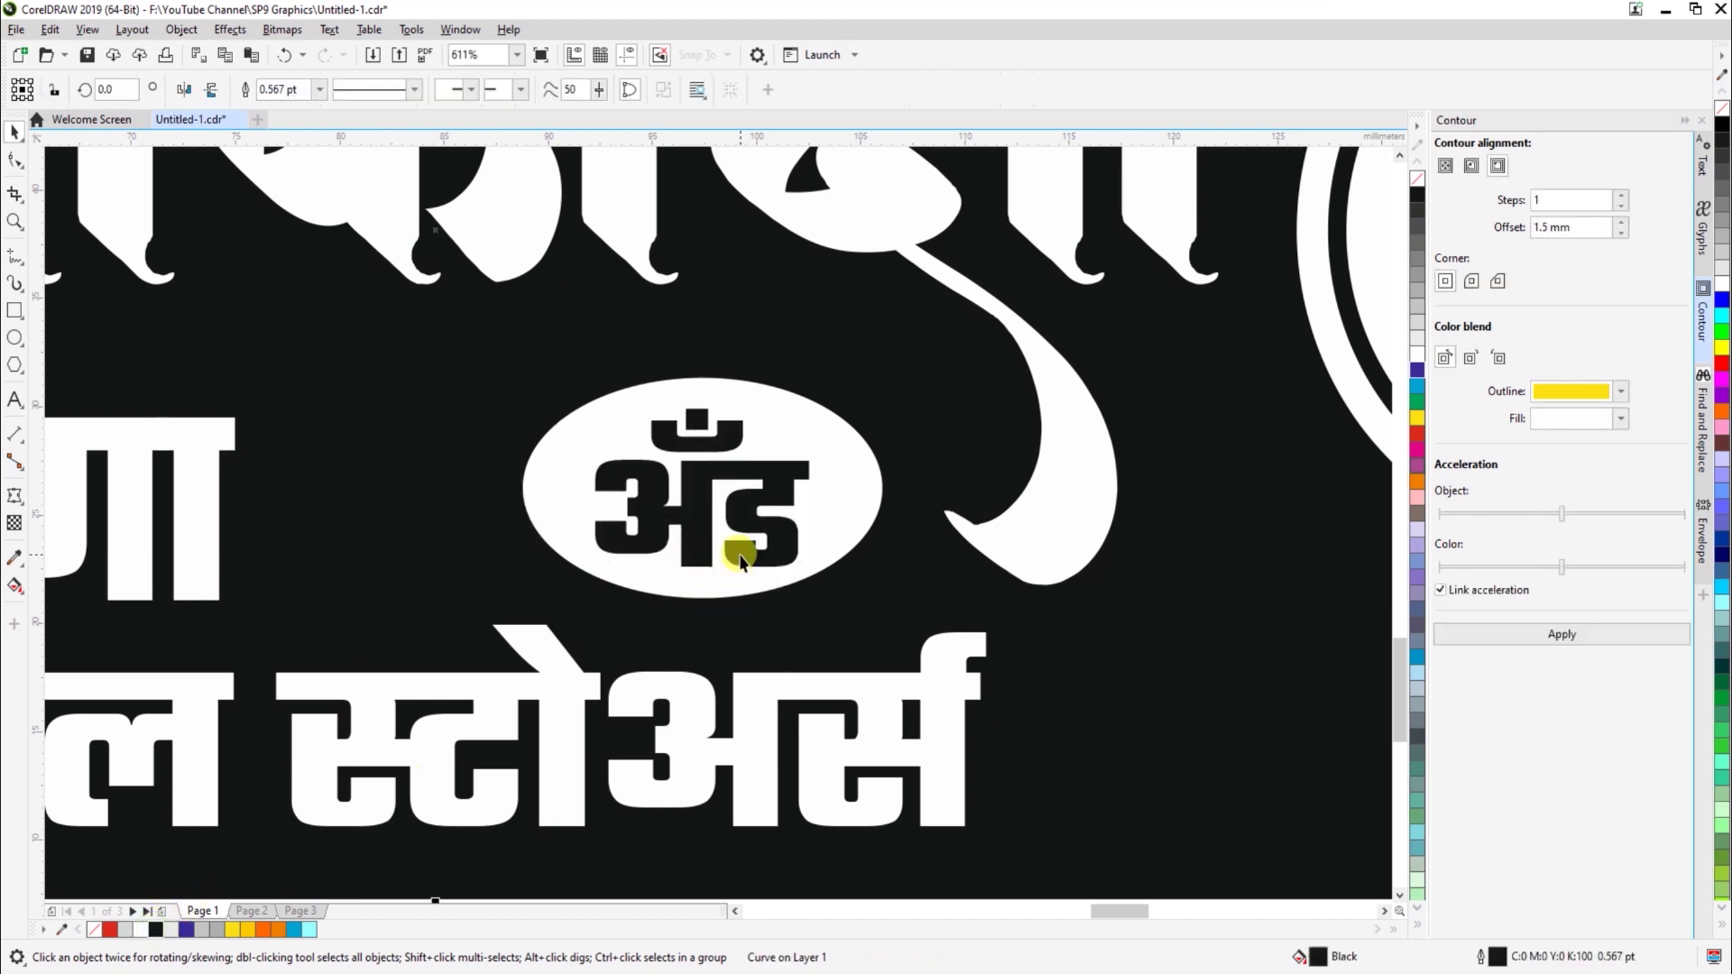
Move the ellipse with अँड next to किराणा and scale the pair down to about 16.5 mm by 9.8 mm
{"action": "left_click_drag", "start_coordinate": [765, 516], "coordinate": [625, 542]}
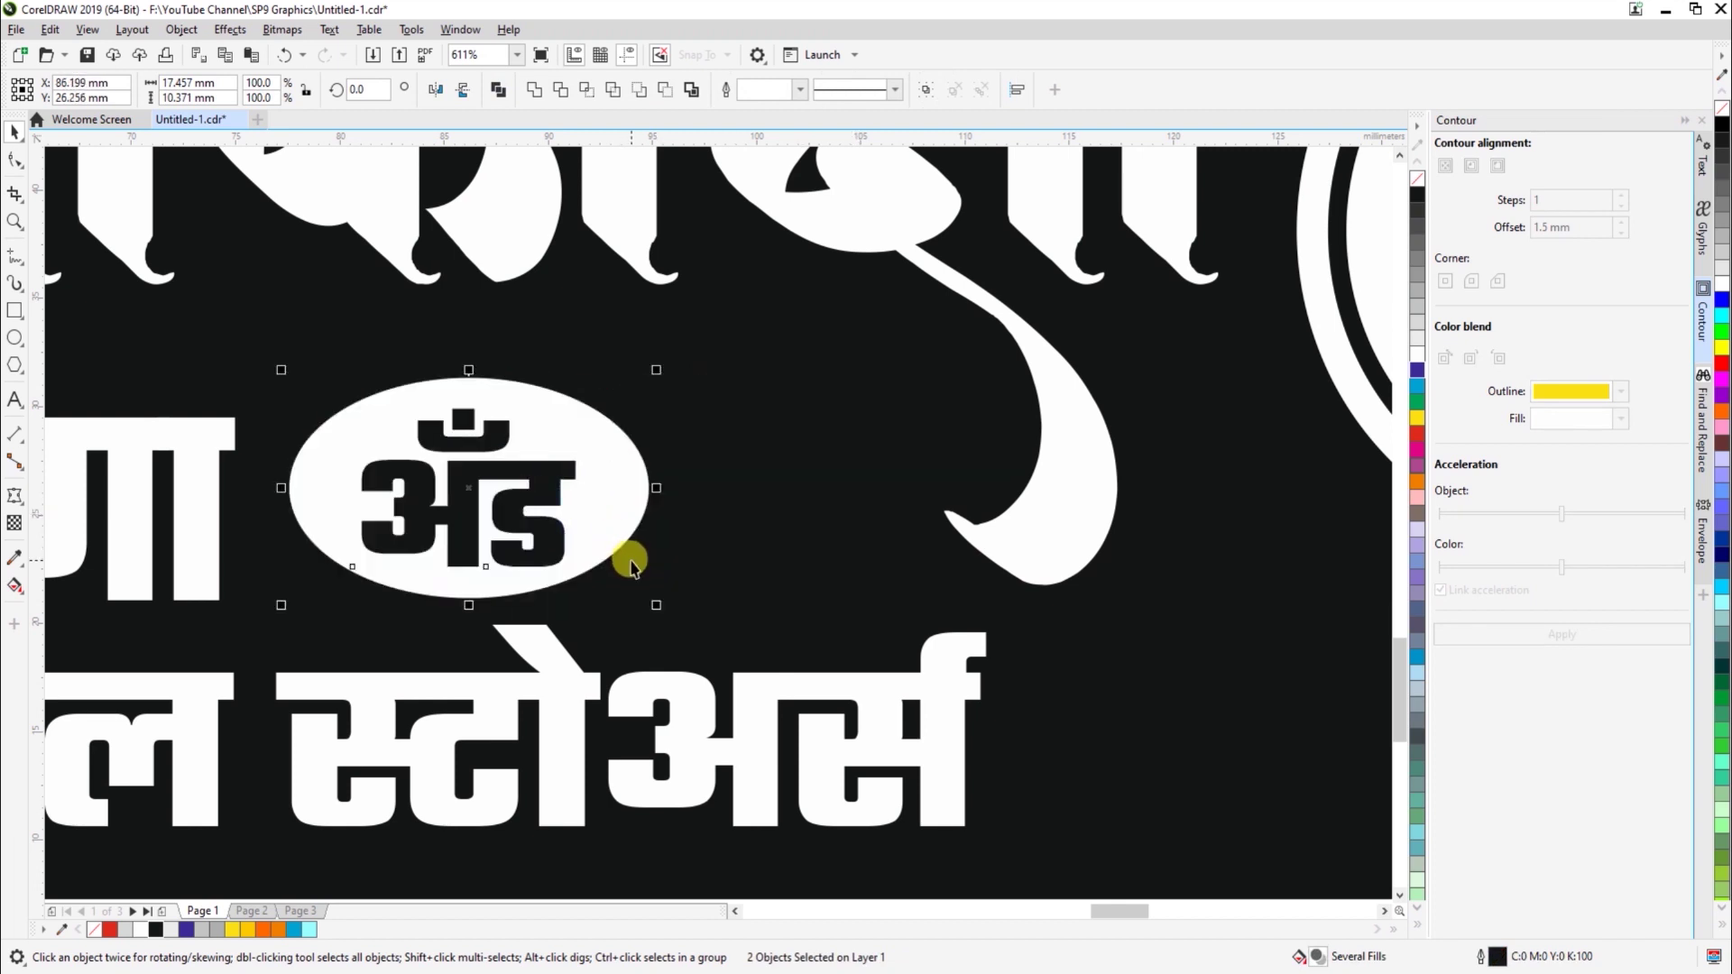
{"action": "left_click_drag", "start_coordinate": [656, 605], "coordinate": [646, 599]}
{"action": "left_click", "coordinate": [589, 547]}
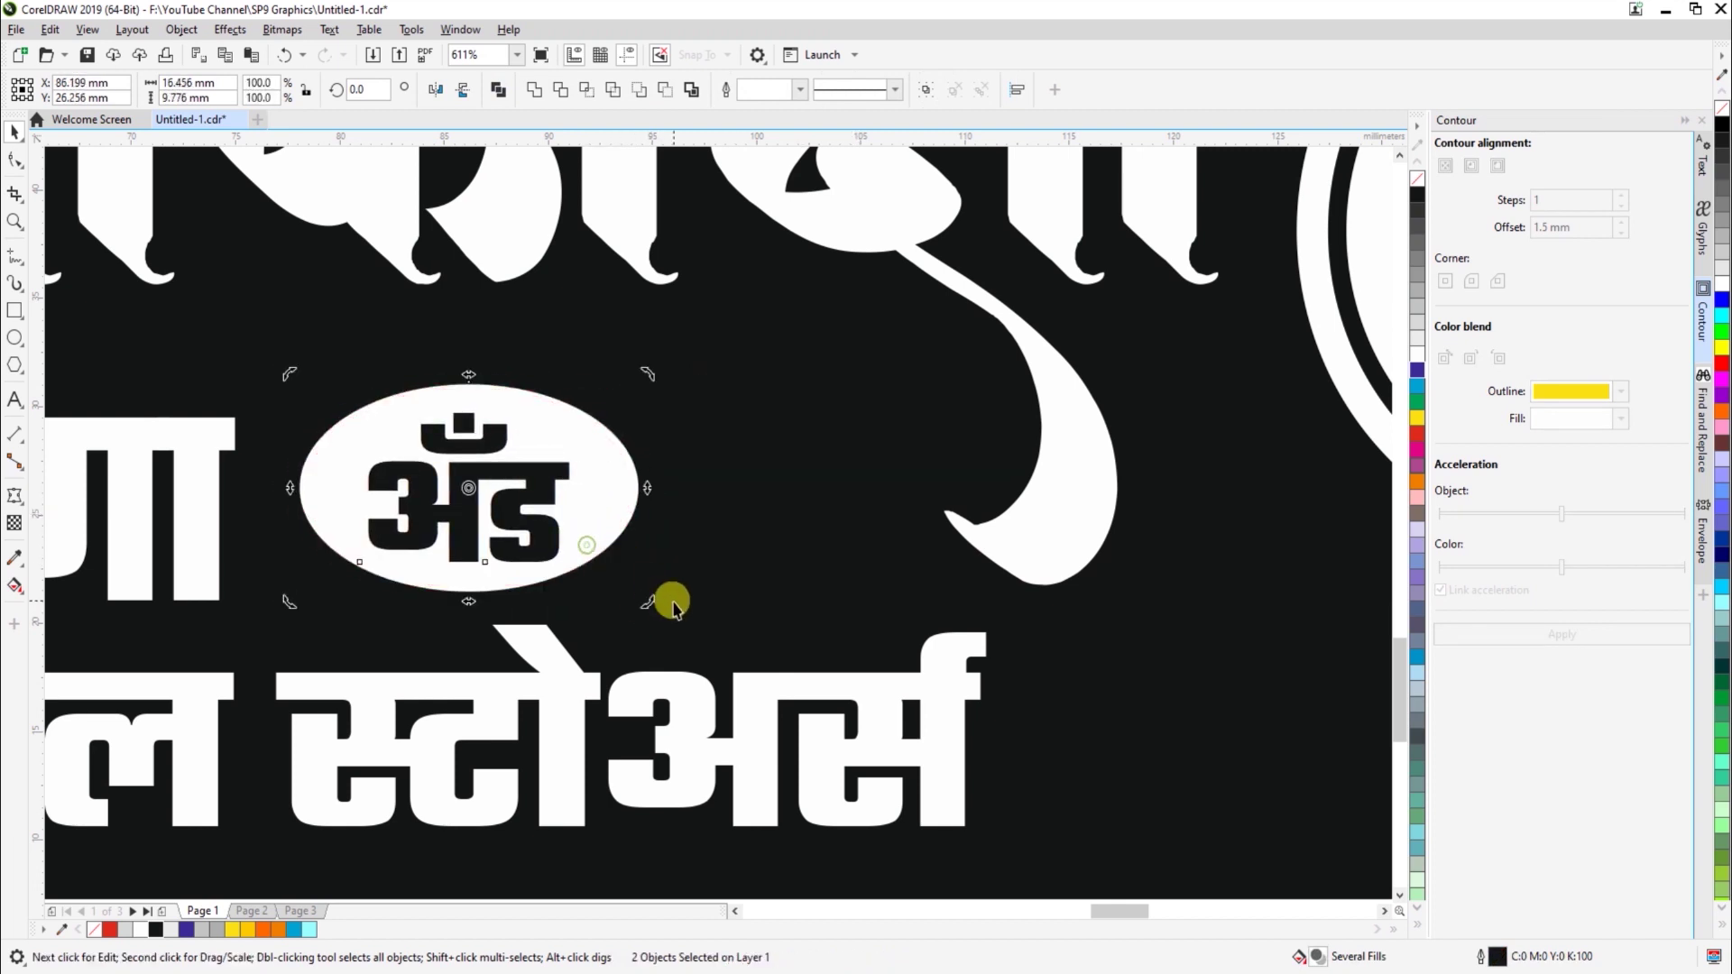
{"action": "left_click", "coordinate": [696, 583]}
{"action": "scroll", "coordinate": [700, 584], "scroll_direction": "down", "scroll_amount": 3}
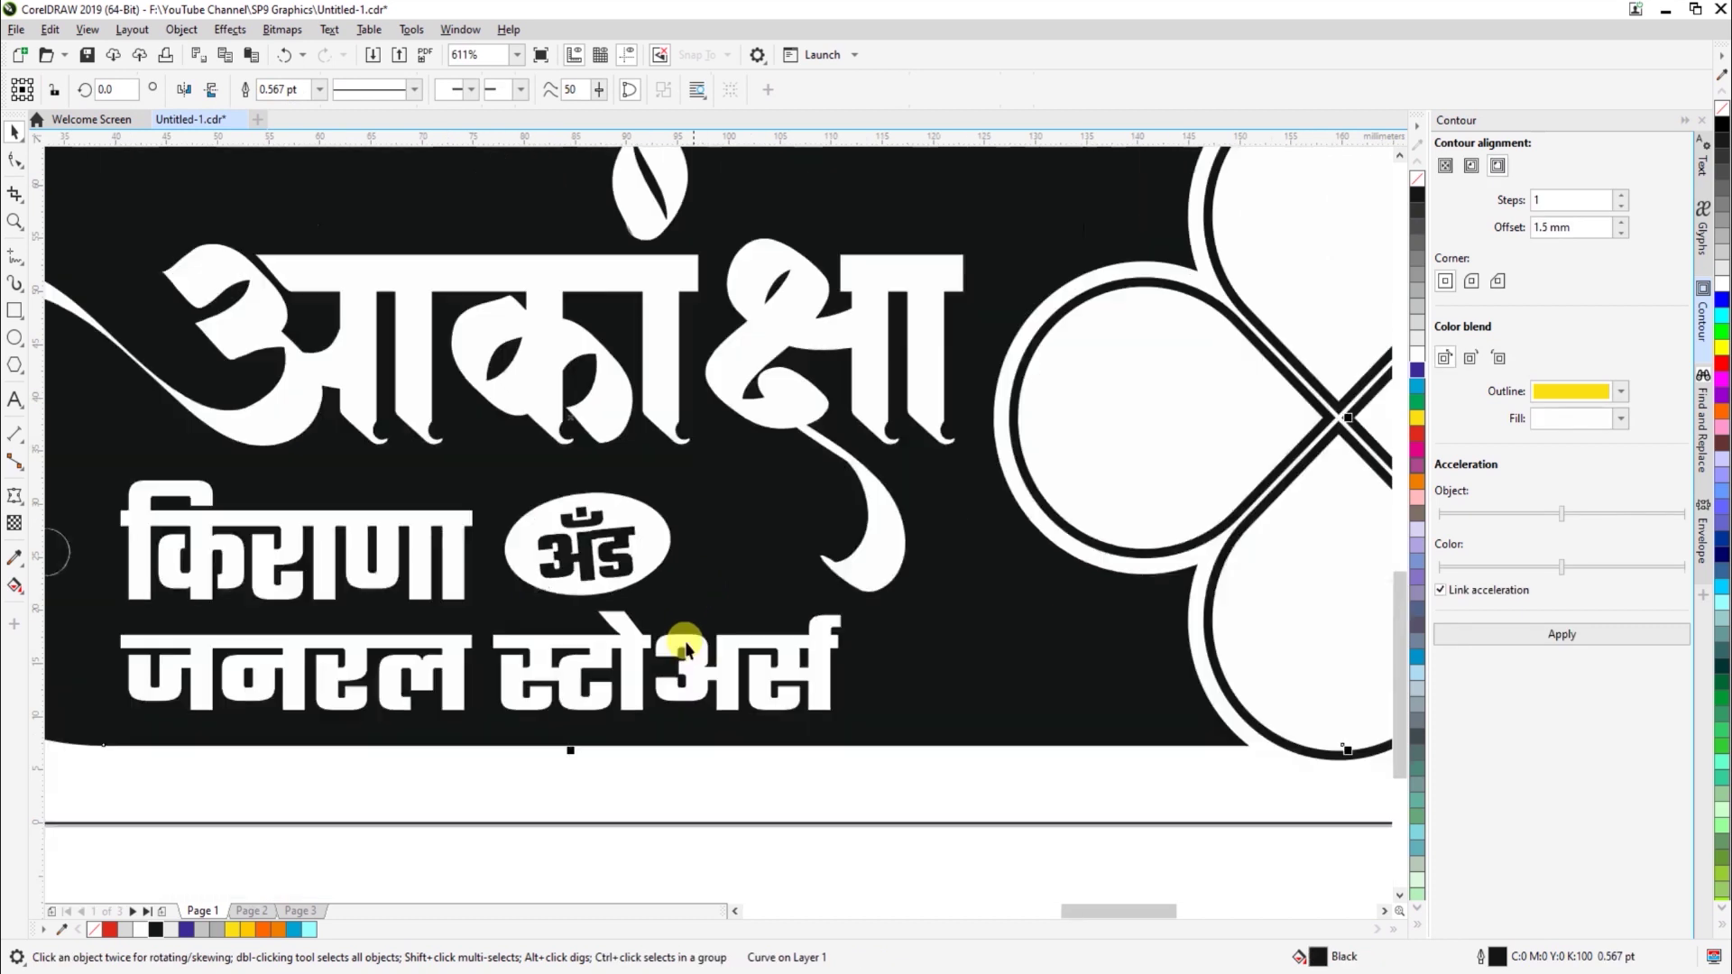
{"action": "scroll", "coordinate": [665, 724], "scroll_direction": "down", "scroll_amount": 2}
{"action": "key", "text": "Escape"}
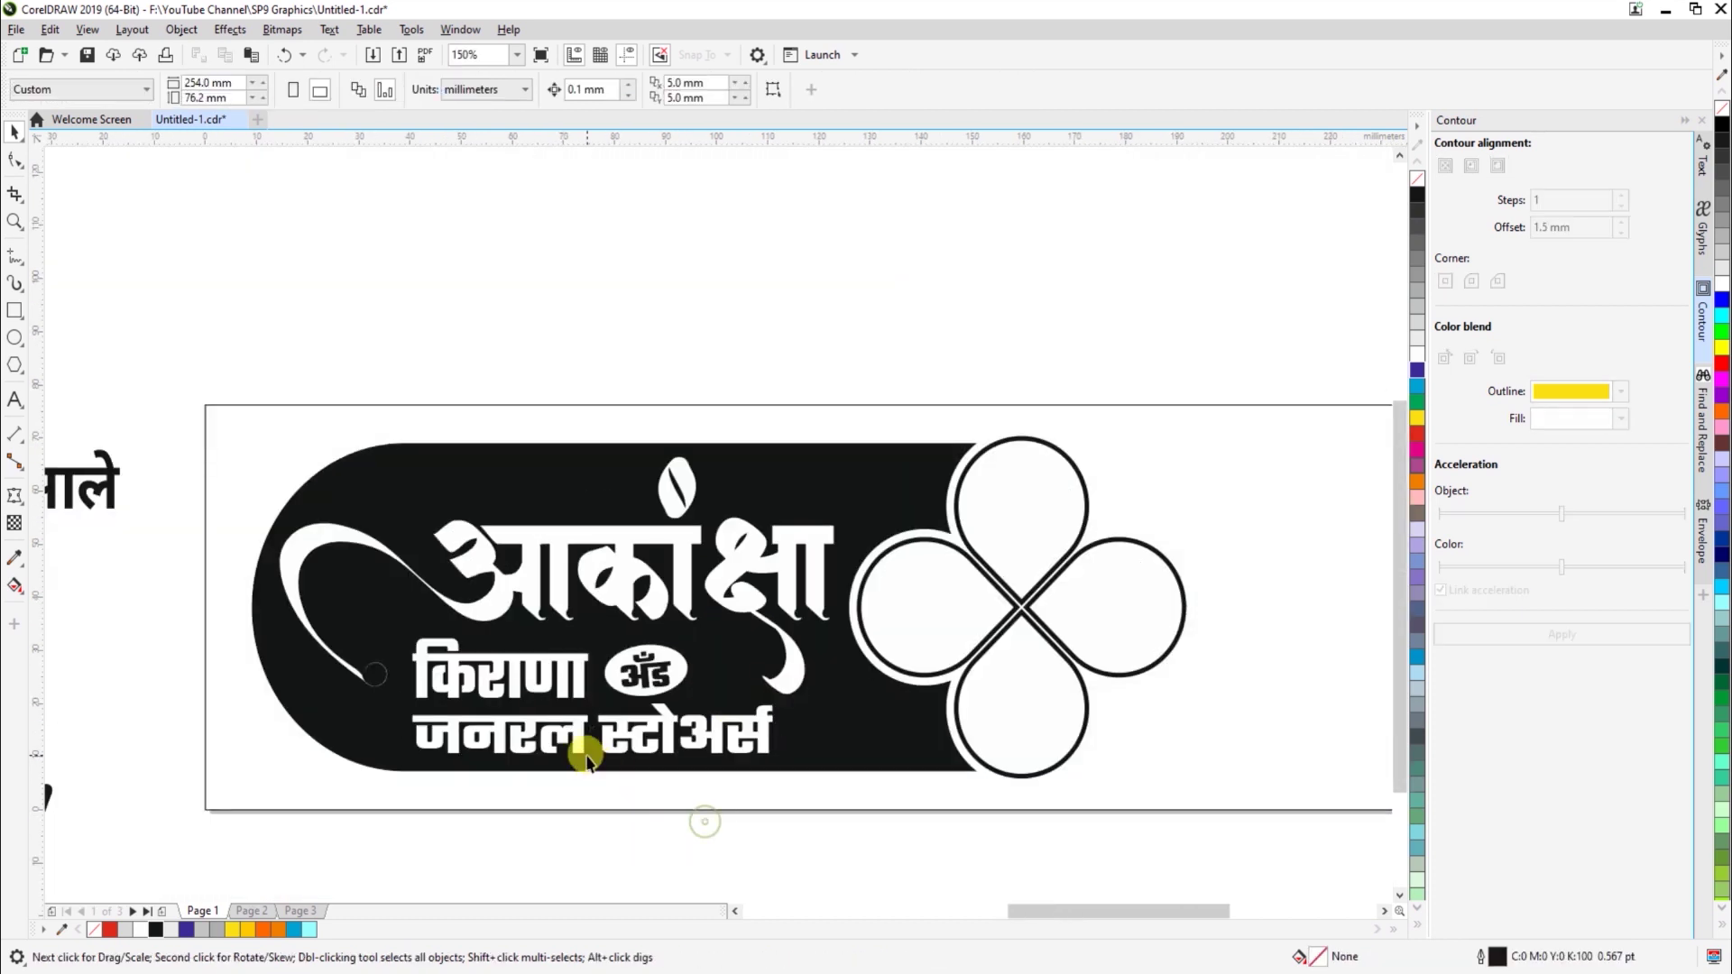
{"action": "left_click", "coordinate": [614, 748]}
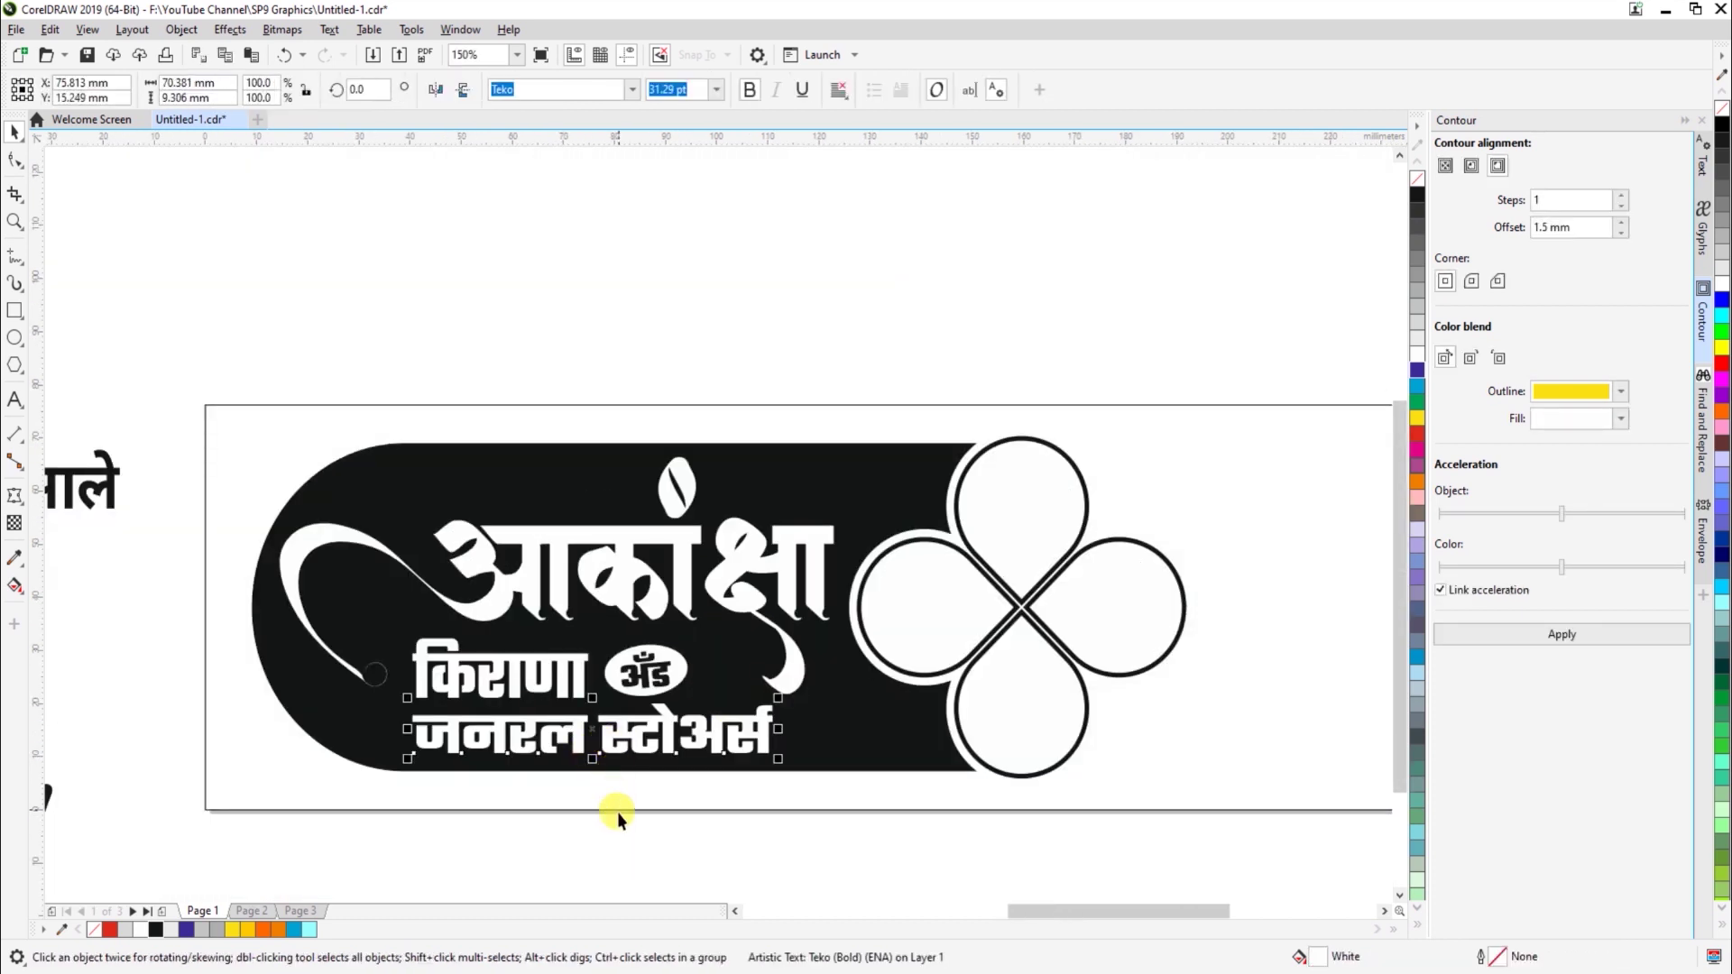
{"action": "left_click", "coordinate": [644, 800]}
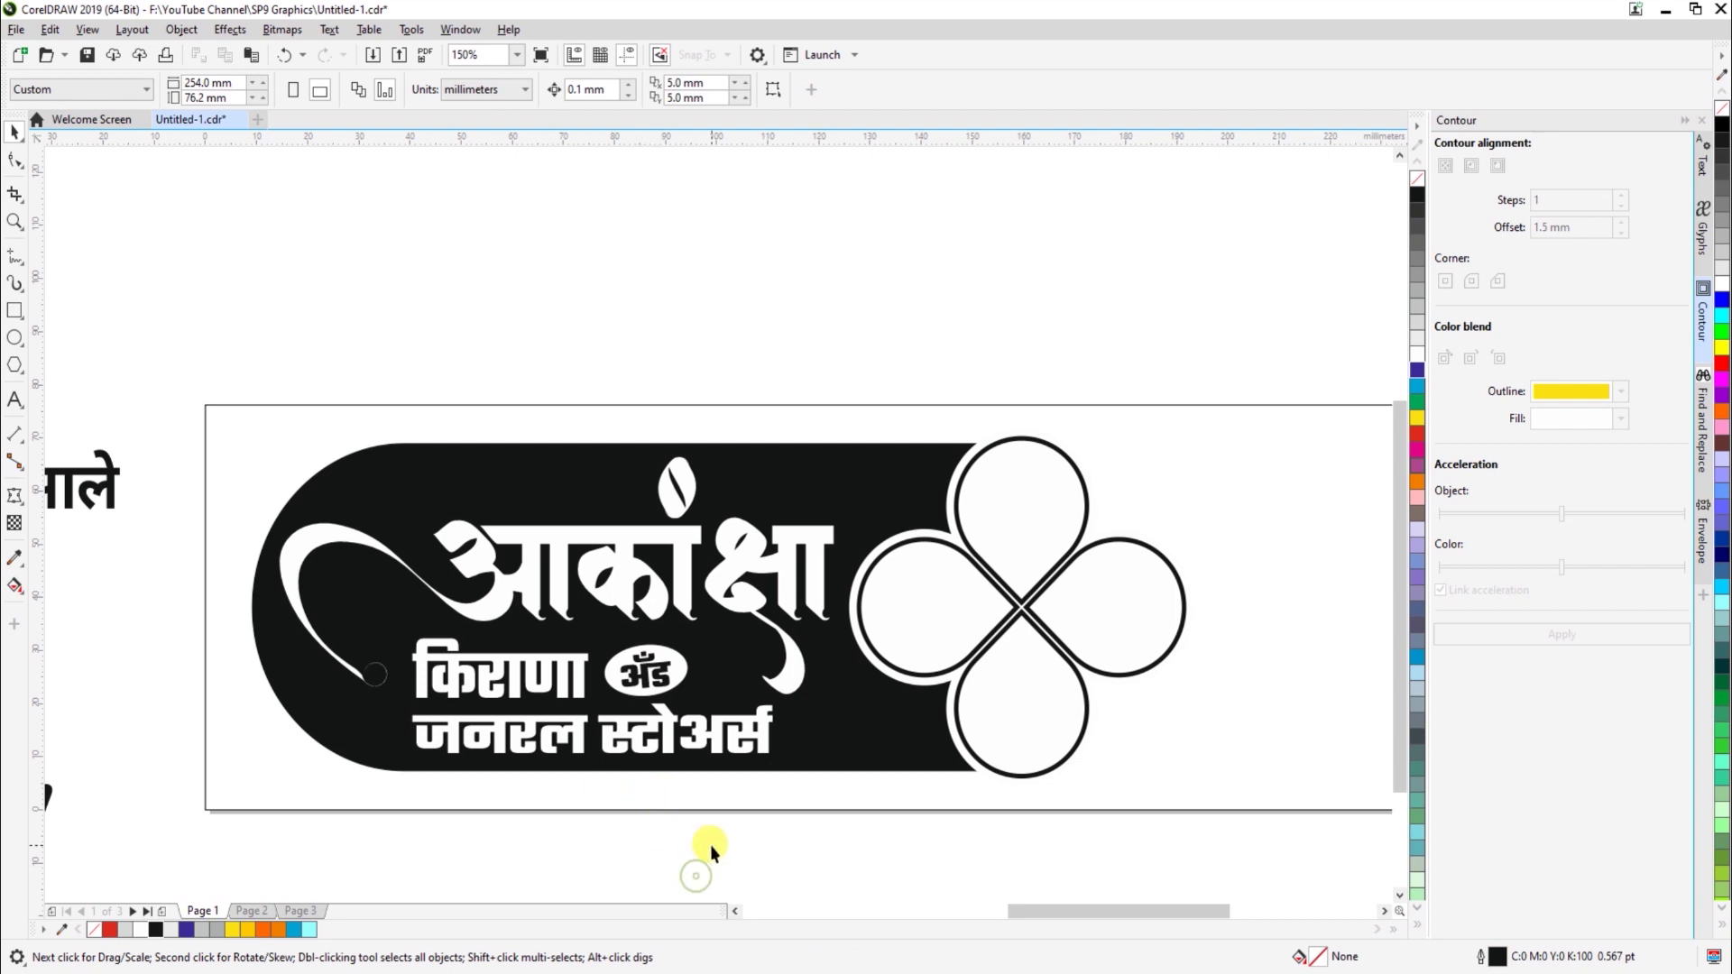
{"action": "scroll", "coordinate": [711, 845], "scroll_direction": "down", "scroll_amount": 2}
{"action": "key", "text": "z"}
{"action": "left_click_drag", "start_coordinate": [132, 567], "coordinate": [1268, 815]}
{"action": "key", "text": "space"}
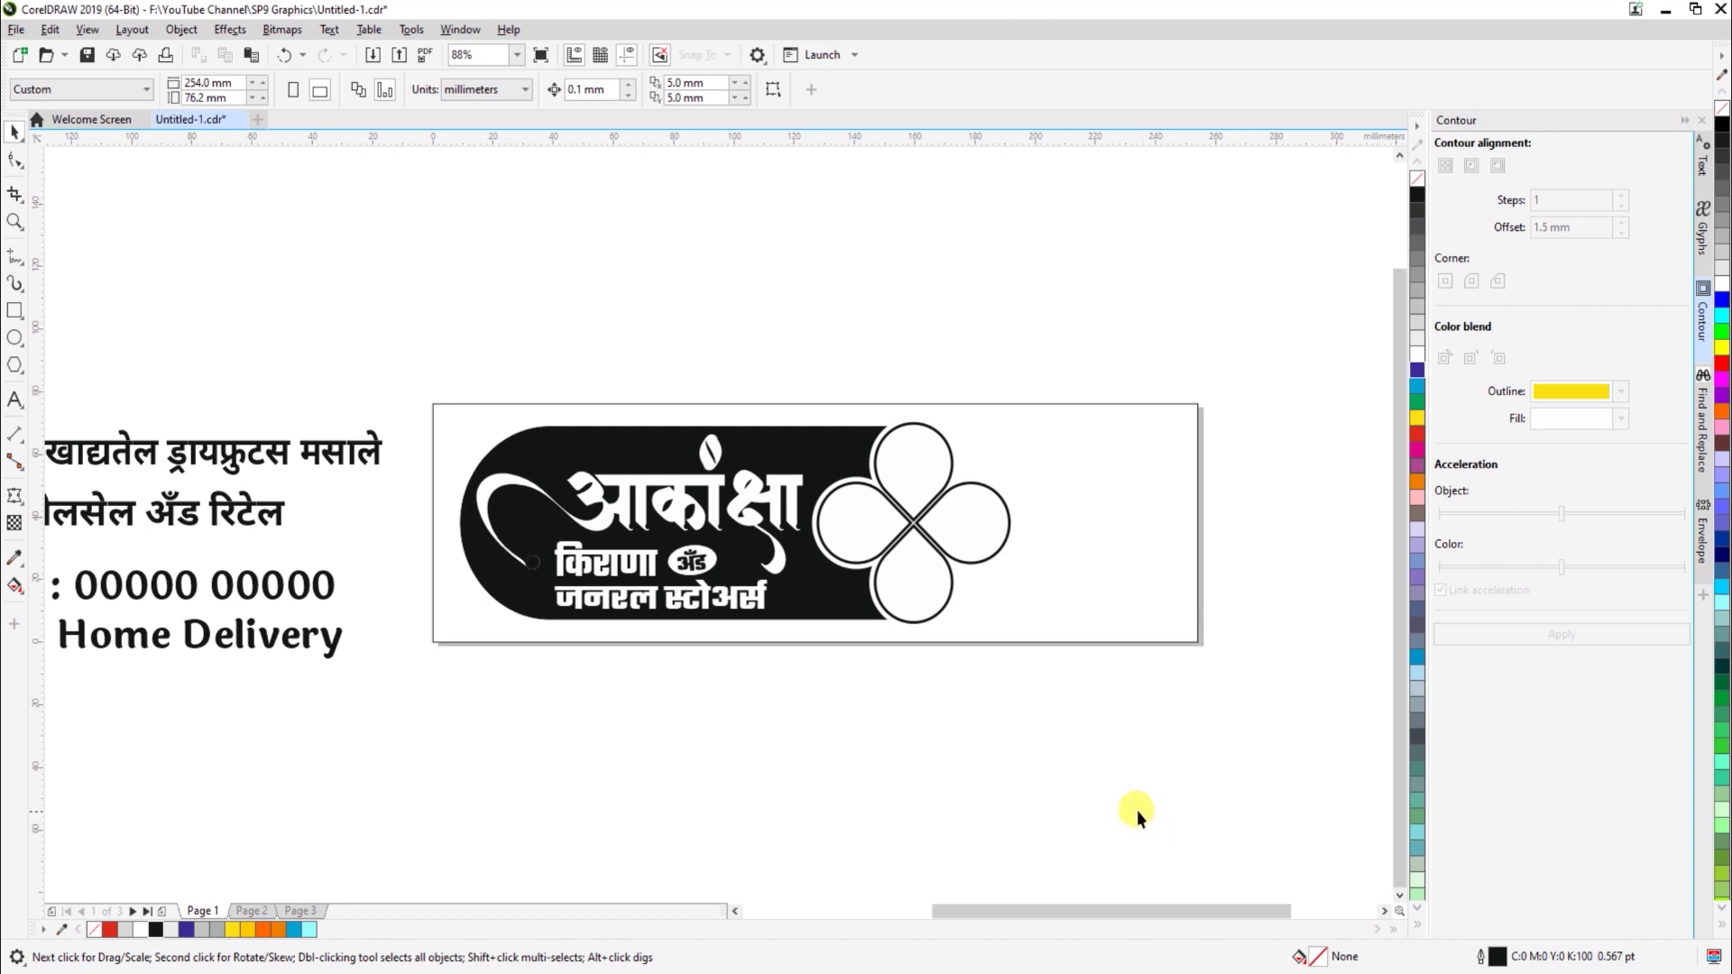
Move the text होलसेल अँड रिटेल to the banner's upper right area and scale it to about 64.3 mm by 9.6 mm
{"action": "scroll", "coordinate": [832, 762], "scroll_direction": "down", "scroll_amount": 2}
{"action": "left_click_drag", "start_coordinate": [495, 631], "coordinate": [1013, 588]}
{"action": "key", "text": "z"}
{"action": "left_click_drag", "start_coordinate": [617, 542], "coordinate": [1119, 707]}
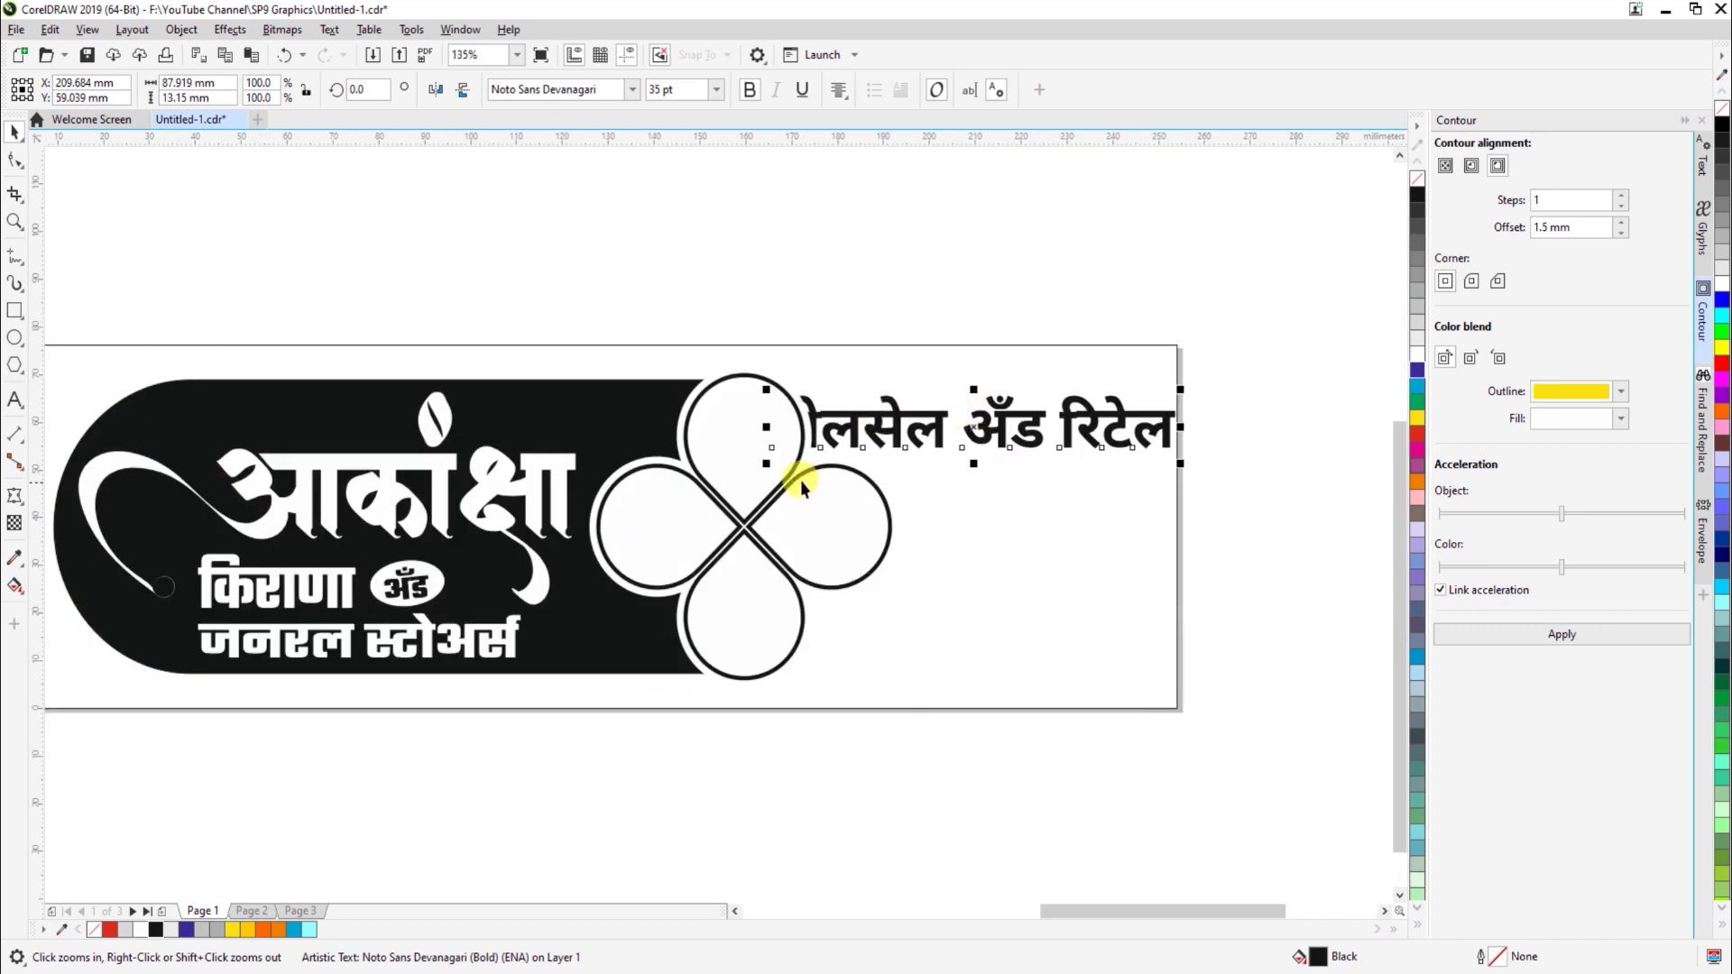
{"action": "left_click_drag", "start_coordinate": [767, 465], "coordinate": [817, 462]}
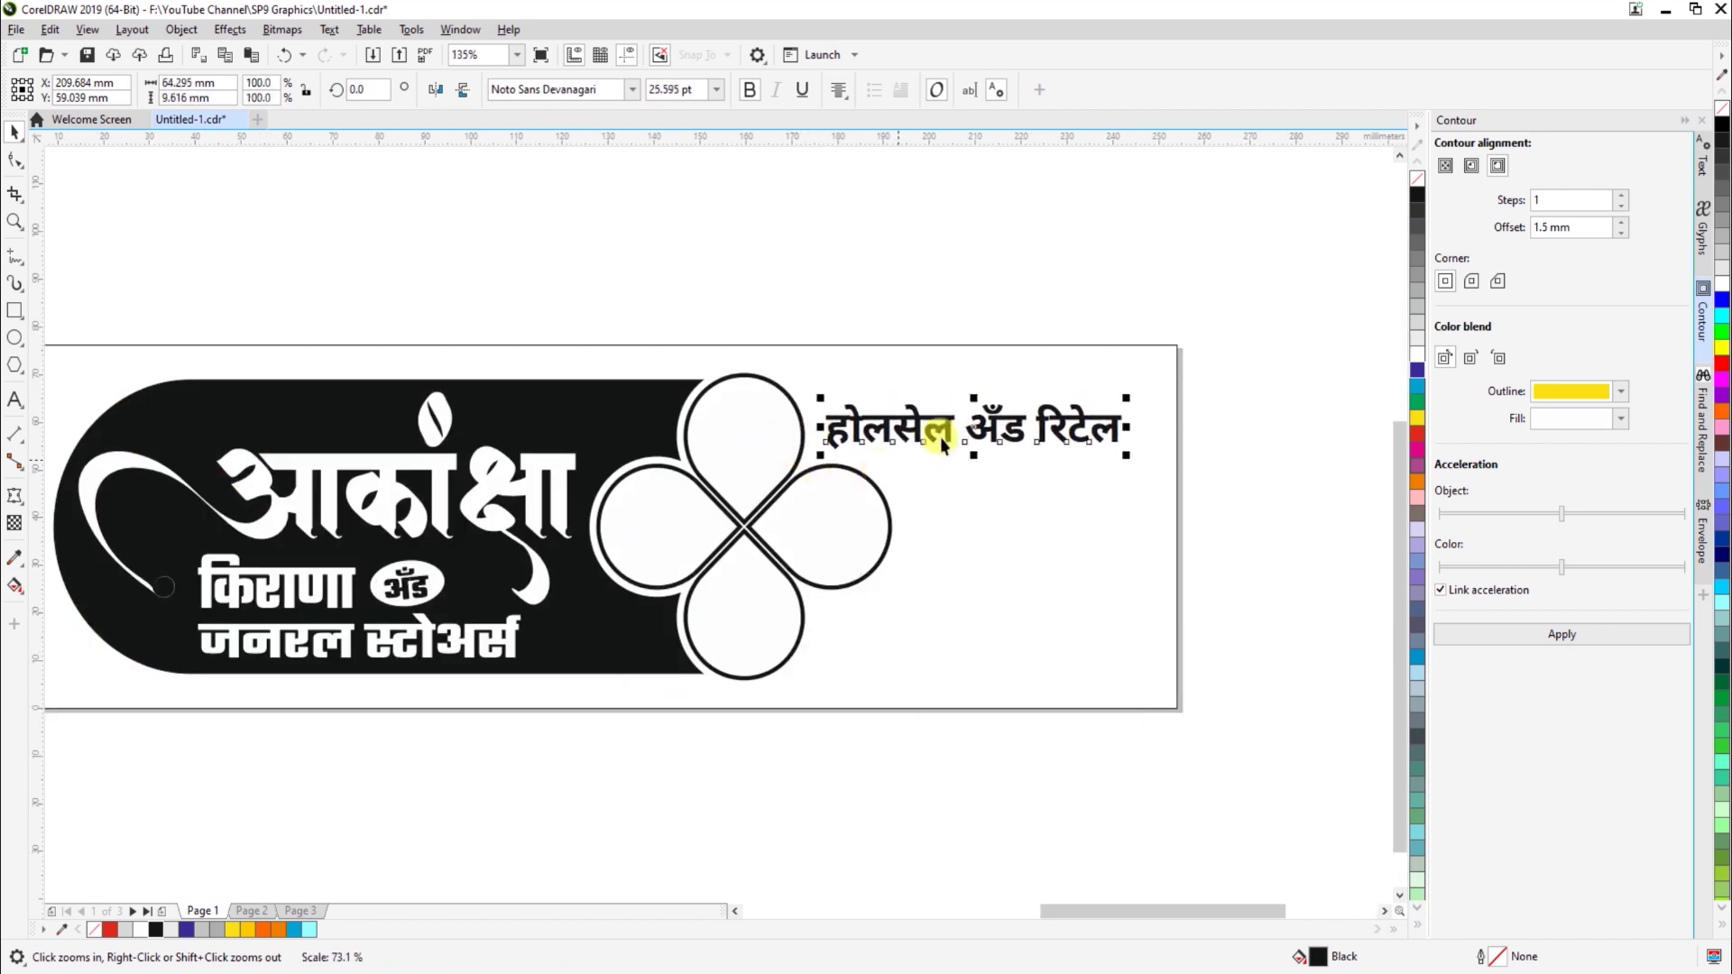
{"action": "left_click_drag", "start_coordinate": [938, 427], "coordinate": [962, 417]}
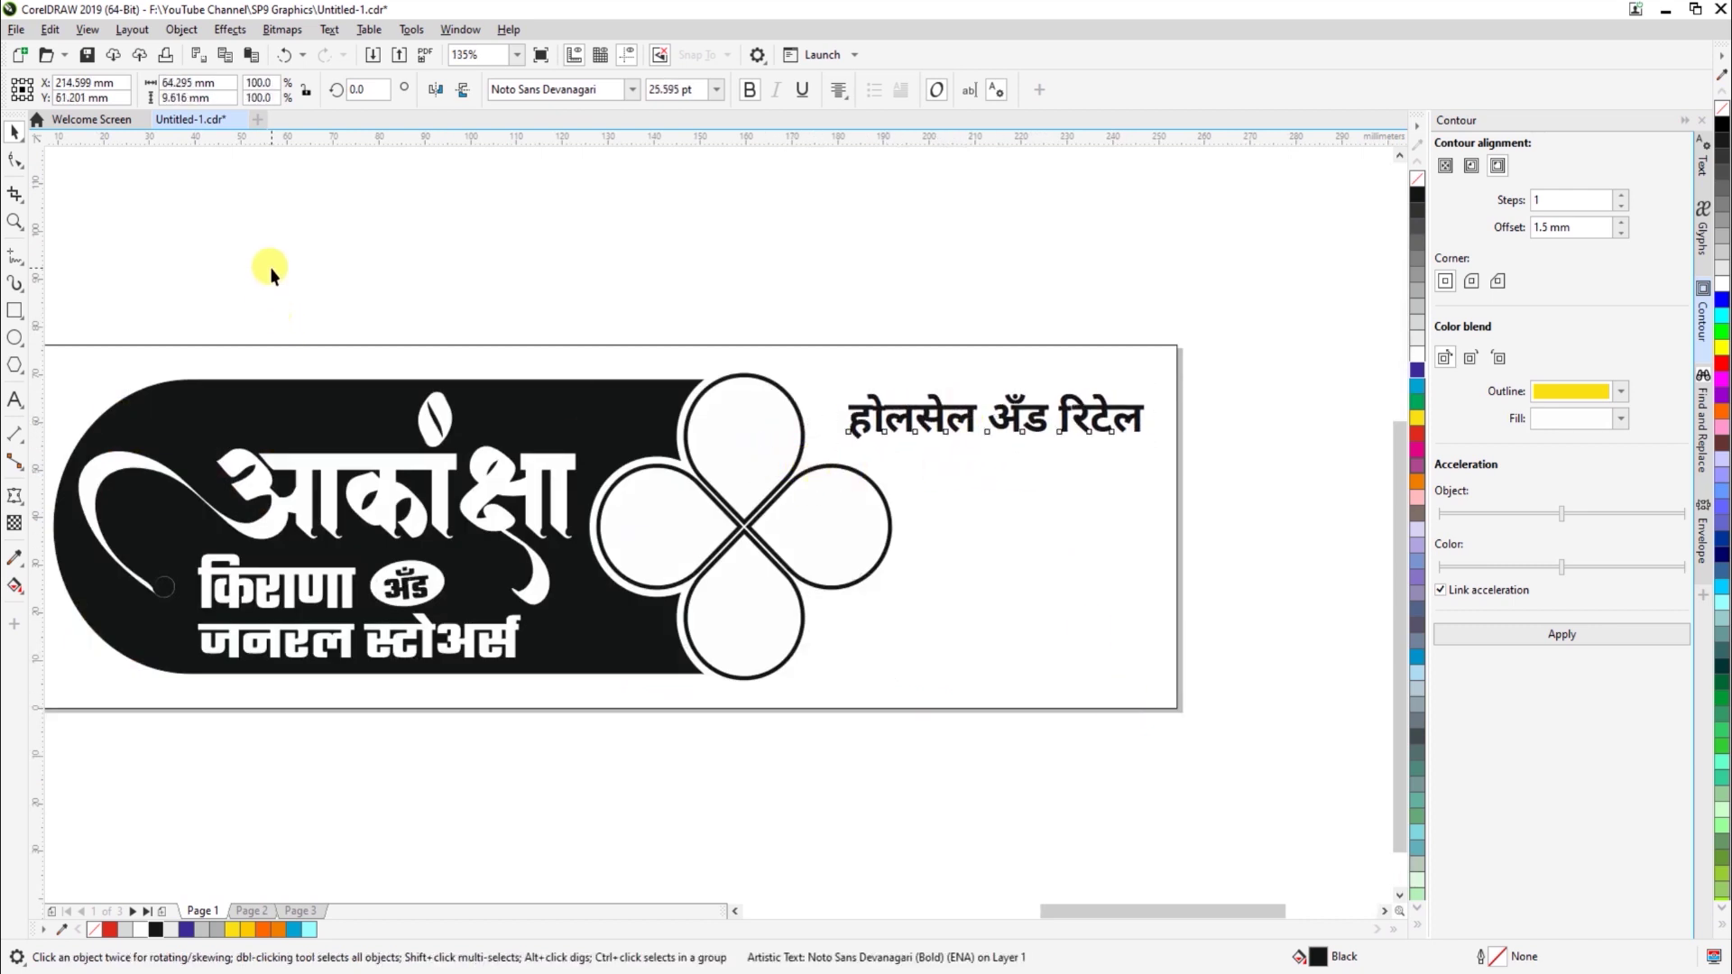
Draw a rectangle about 69.8 mm by 13.2 mm around होलसेल अँड रिटेल and centre it on the text in both directions
{"action": "left_click", "coordinate": [15, 311]}
{"action": "left_click_drag", "start_coordinate": [833, 388], "coordinate": [1154, 450]}
{"action": "key", "text": "z"}
{"action": "left_click_drag", "start_coordinate": [715, 324], "coordinate": [1246, 566]}
{"action": "left_click", "coordinate": [843, 473], "text": "shift"}
{"action": "key", "text": "c"}
{"action": "key", "text": "e"}
{"action": "left_click", "coordinate": [891, 627]}
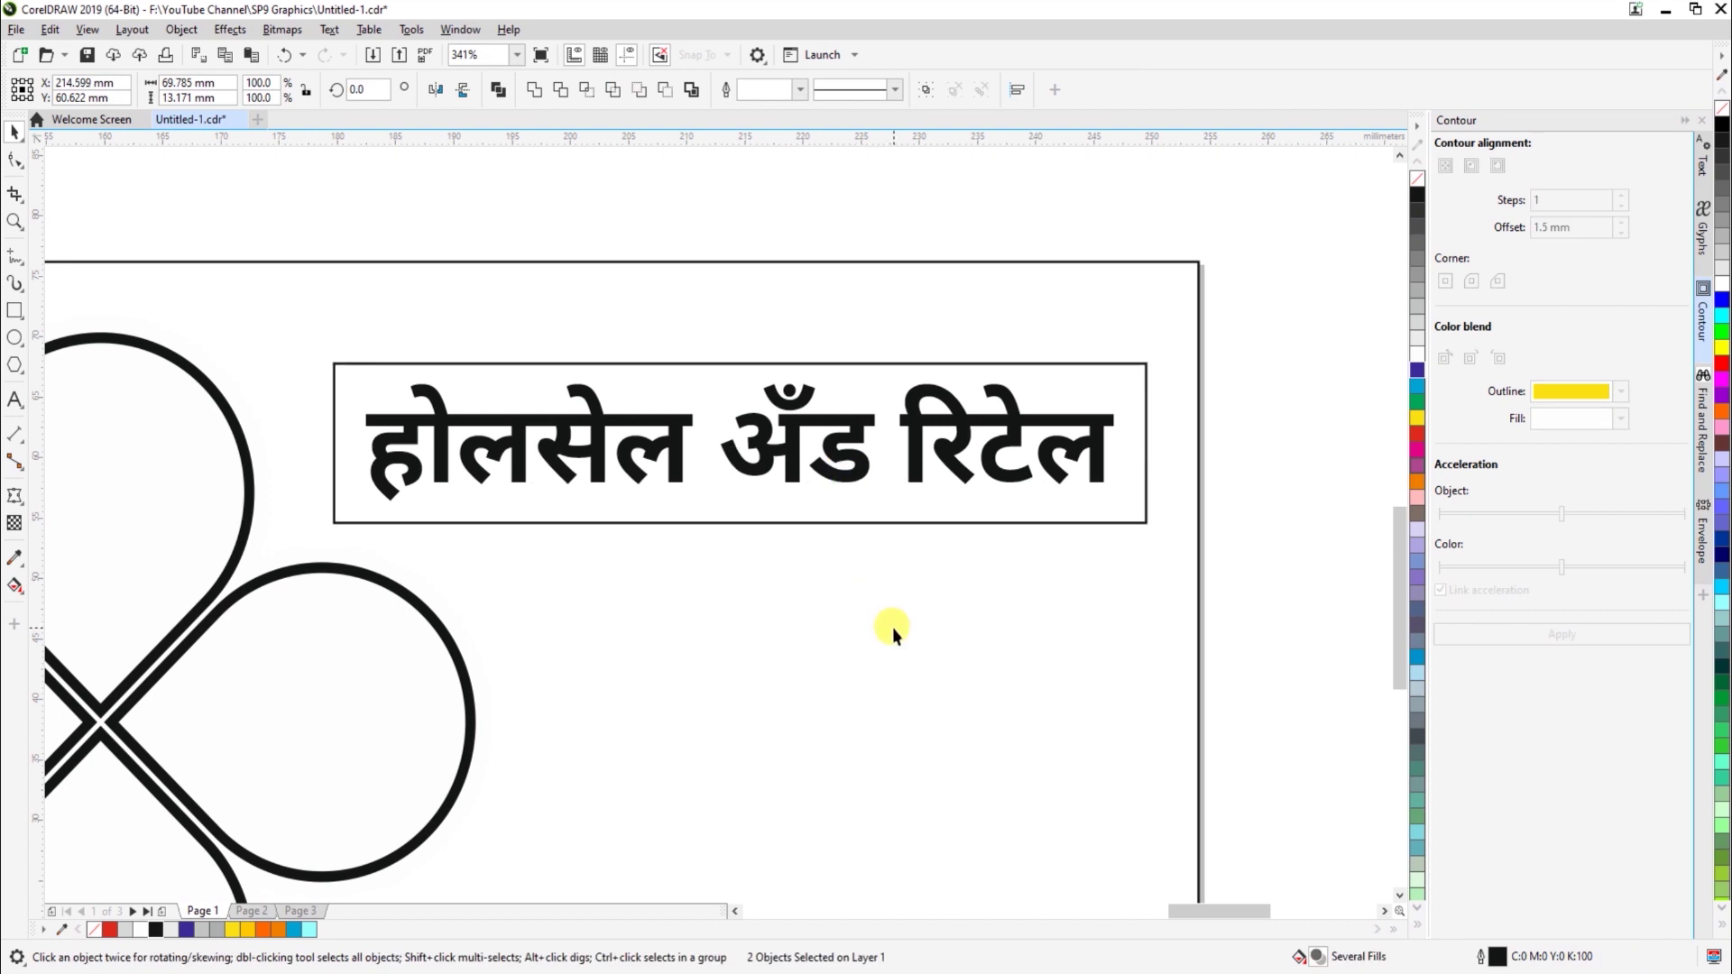
Round the corners of the rectangle around होलसेल अँड रिटेल fully into a pill shape
{"action": "left_click", "coordinate": [361, 368]}
{"action": "left_click", "coordinate": [9, 160]}
{"action": "left_click_drag", "start_coordinate": [334, 364], "coordinate": [348, 483]}
{"action": "key", "text": "space"}
Scale होलसेल अँड रिटेल down to about 24.4 pt, set its font to Teko and lower it slightly inside the pill
{"action": "left_click", "coordinate": [494, 442]}
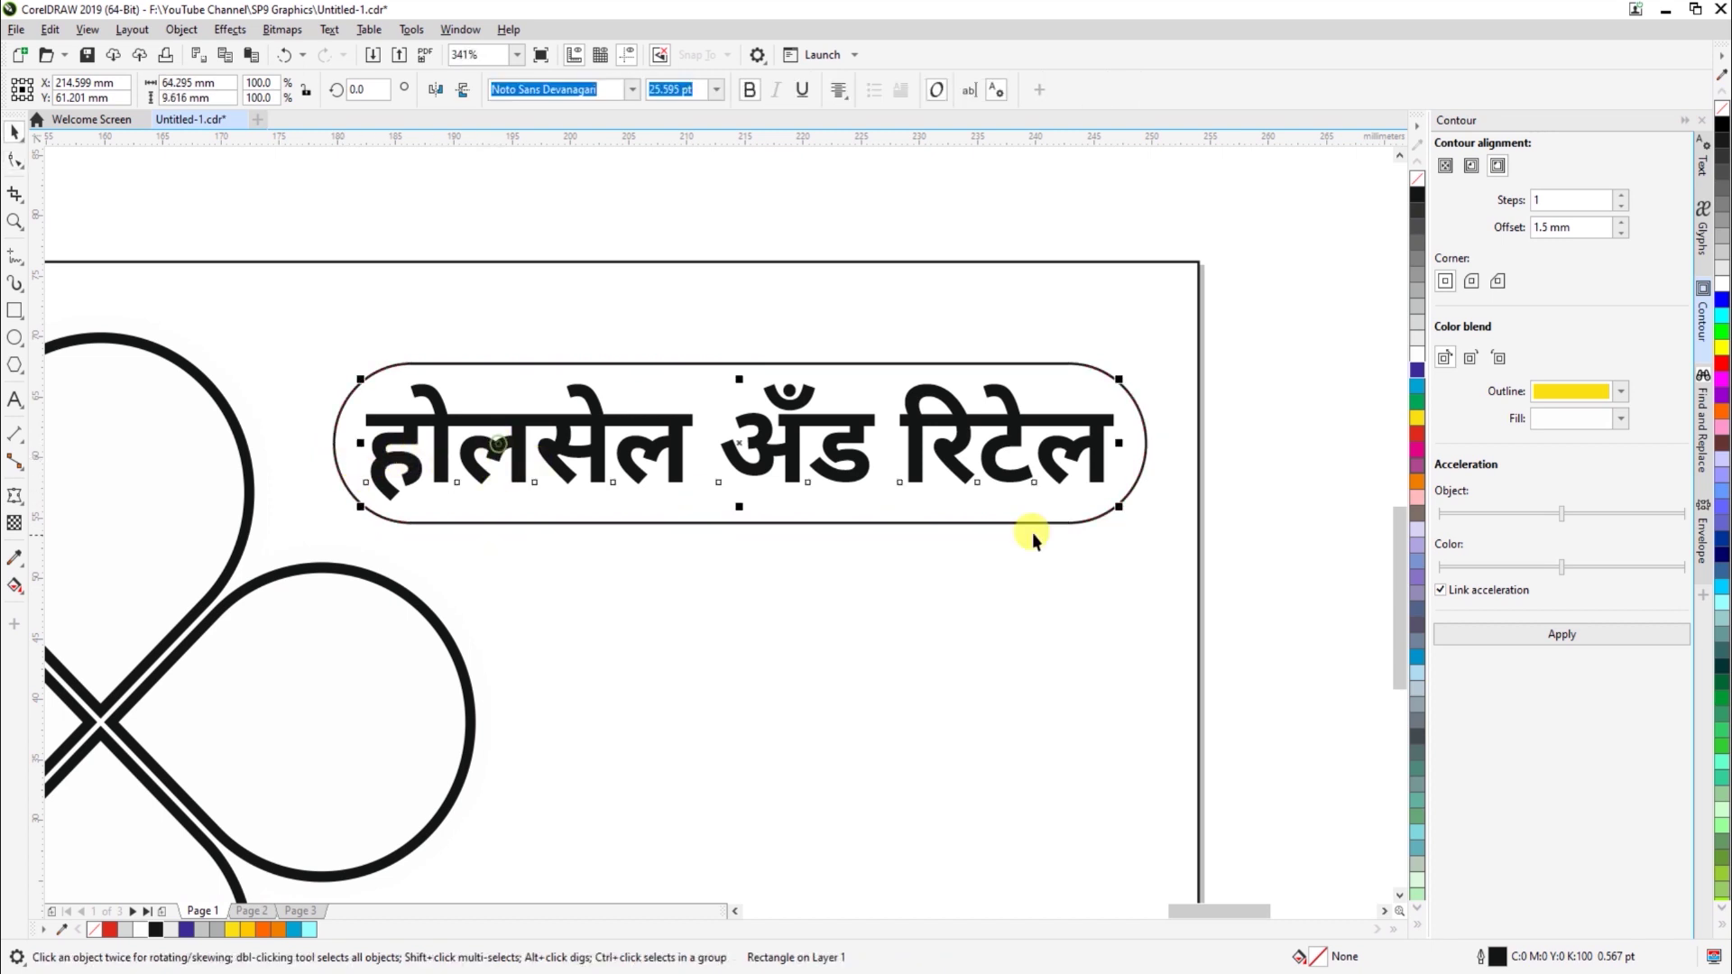
{"action": "left_click_drag", "start_coordinate": [1118, 507], "coordinate": [1101, 503]}
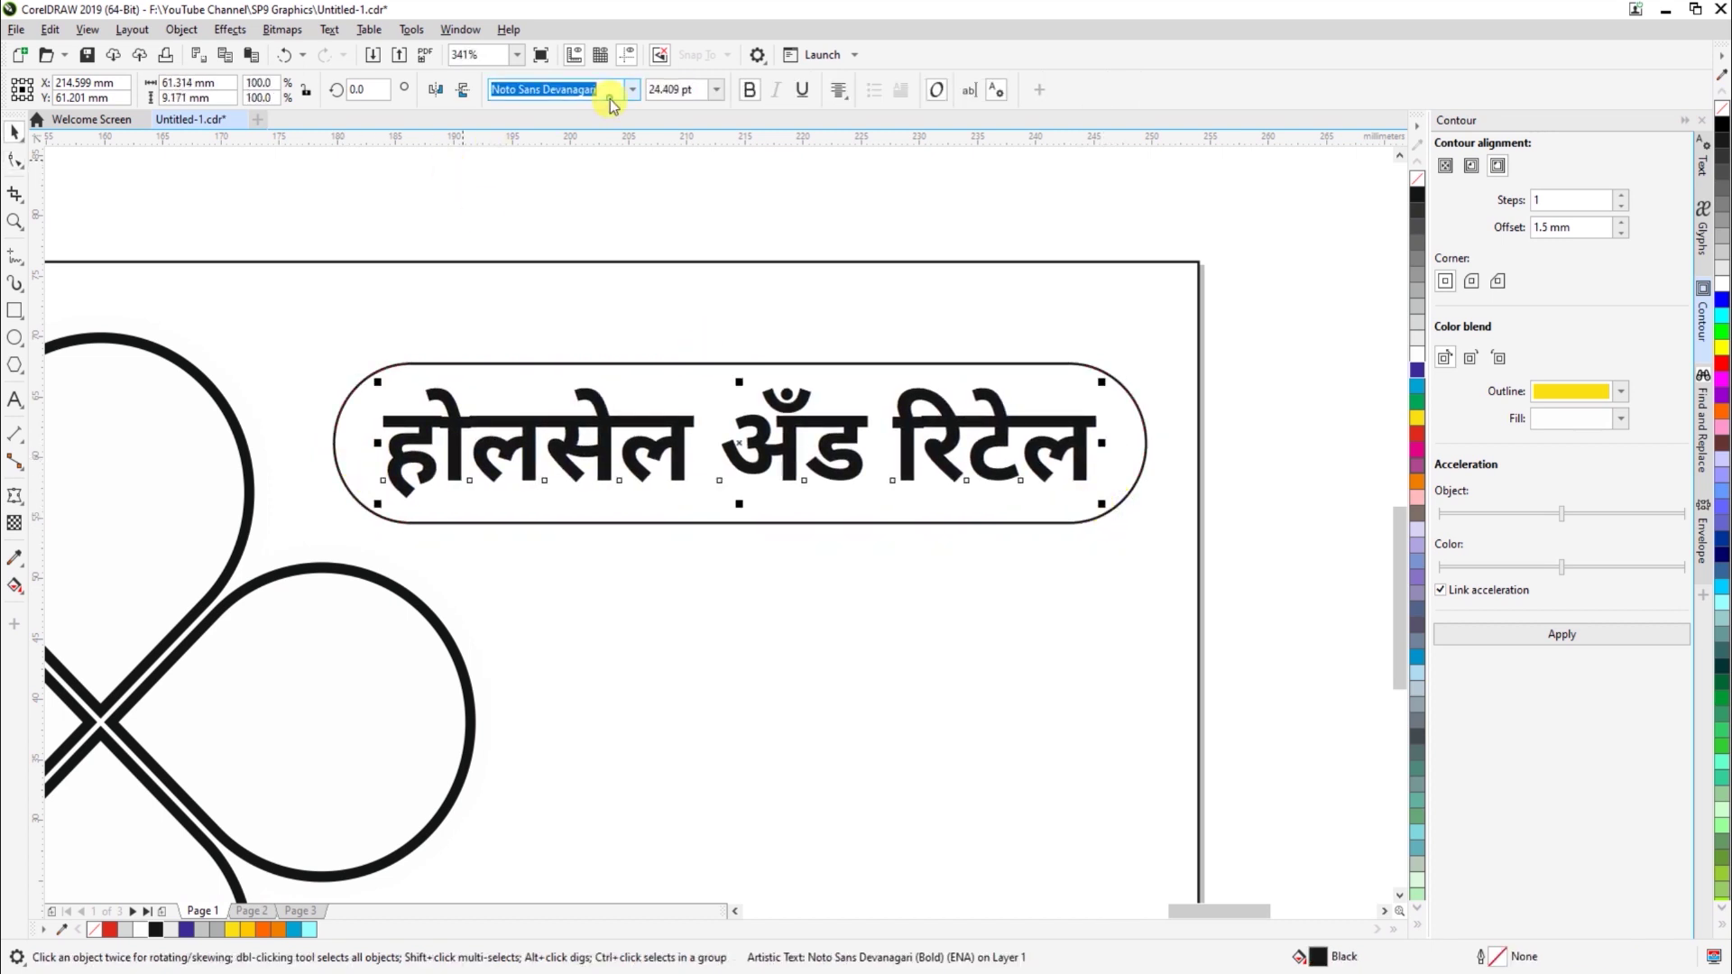
{"action": "type", "text": "te"}
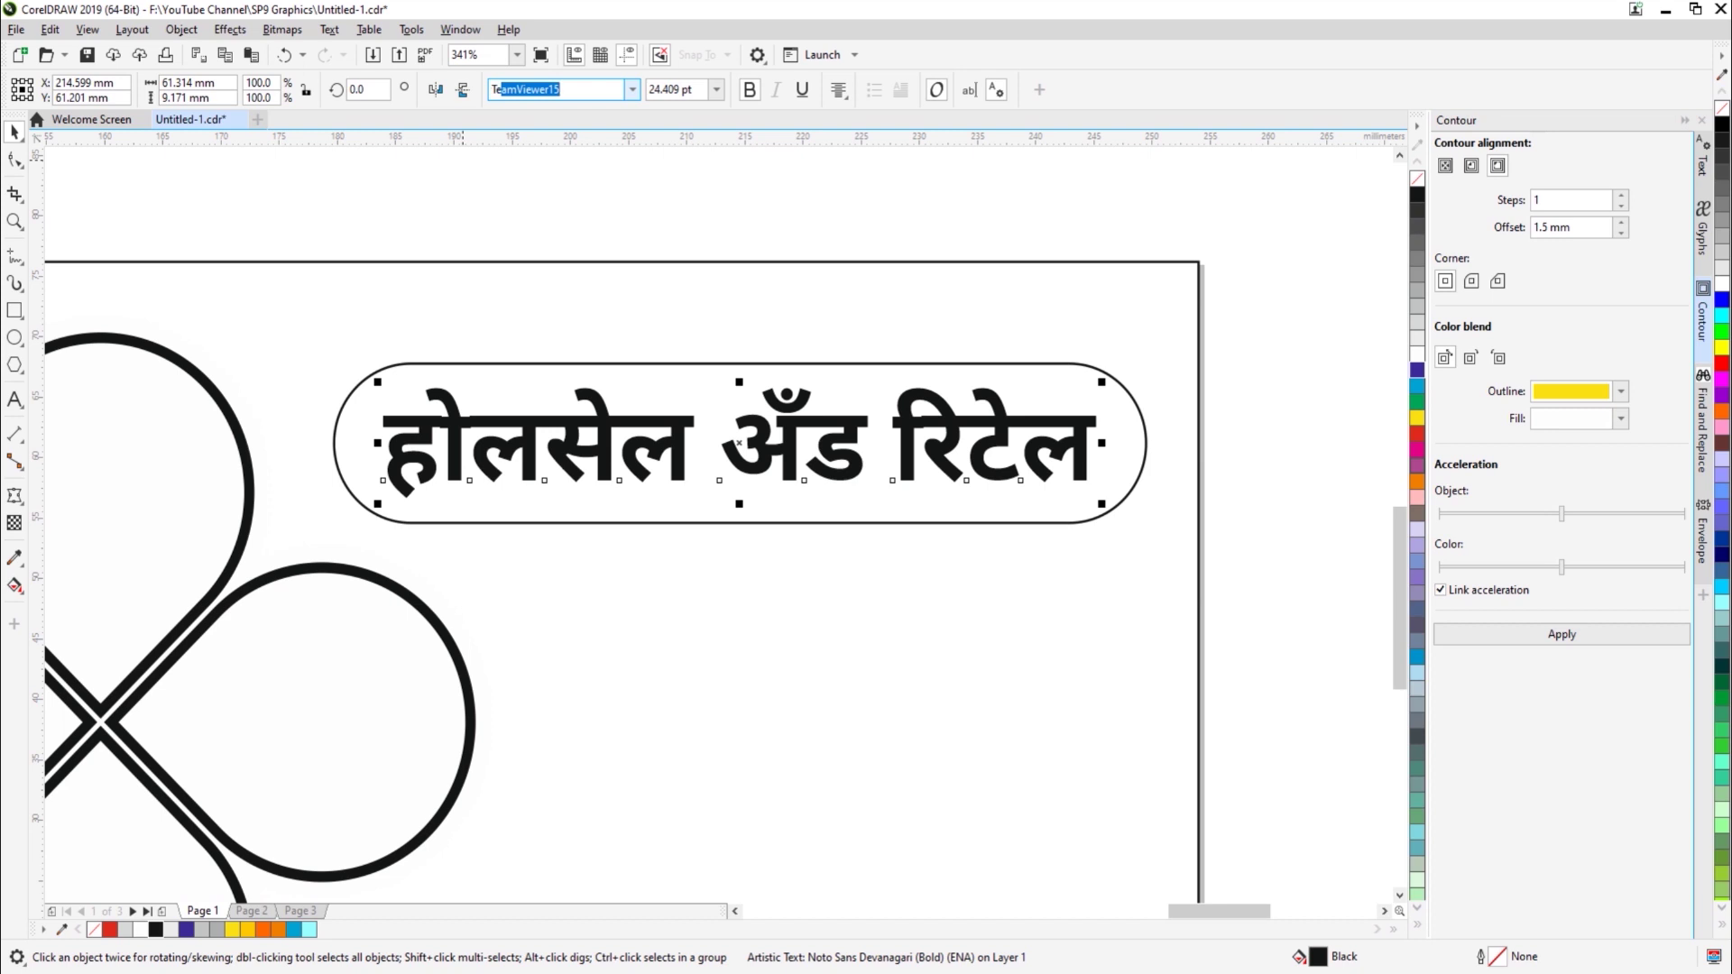
{"action": "type", "text": "ko"}
{"action": "key", "text": "Return"}
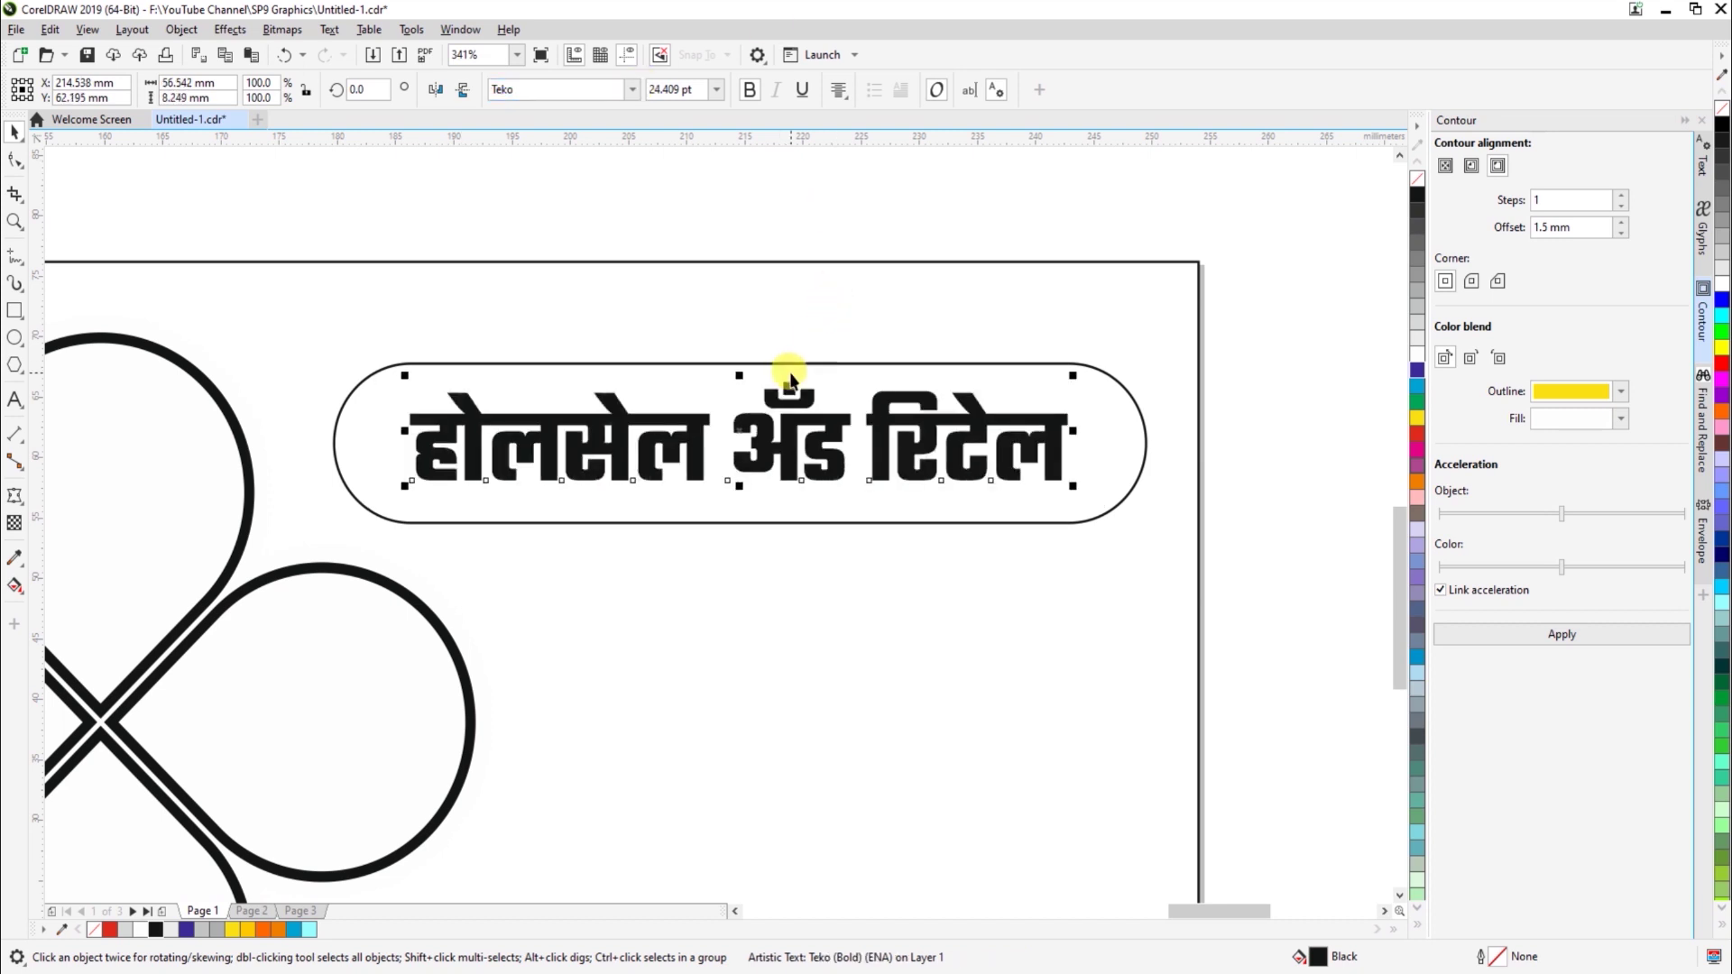
{"action": "left_click", "coordinate": [840, 321]}
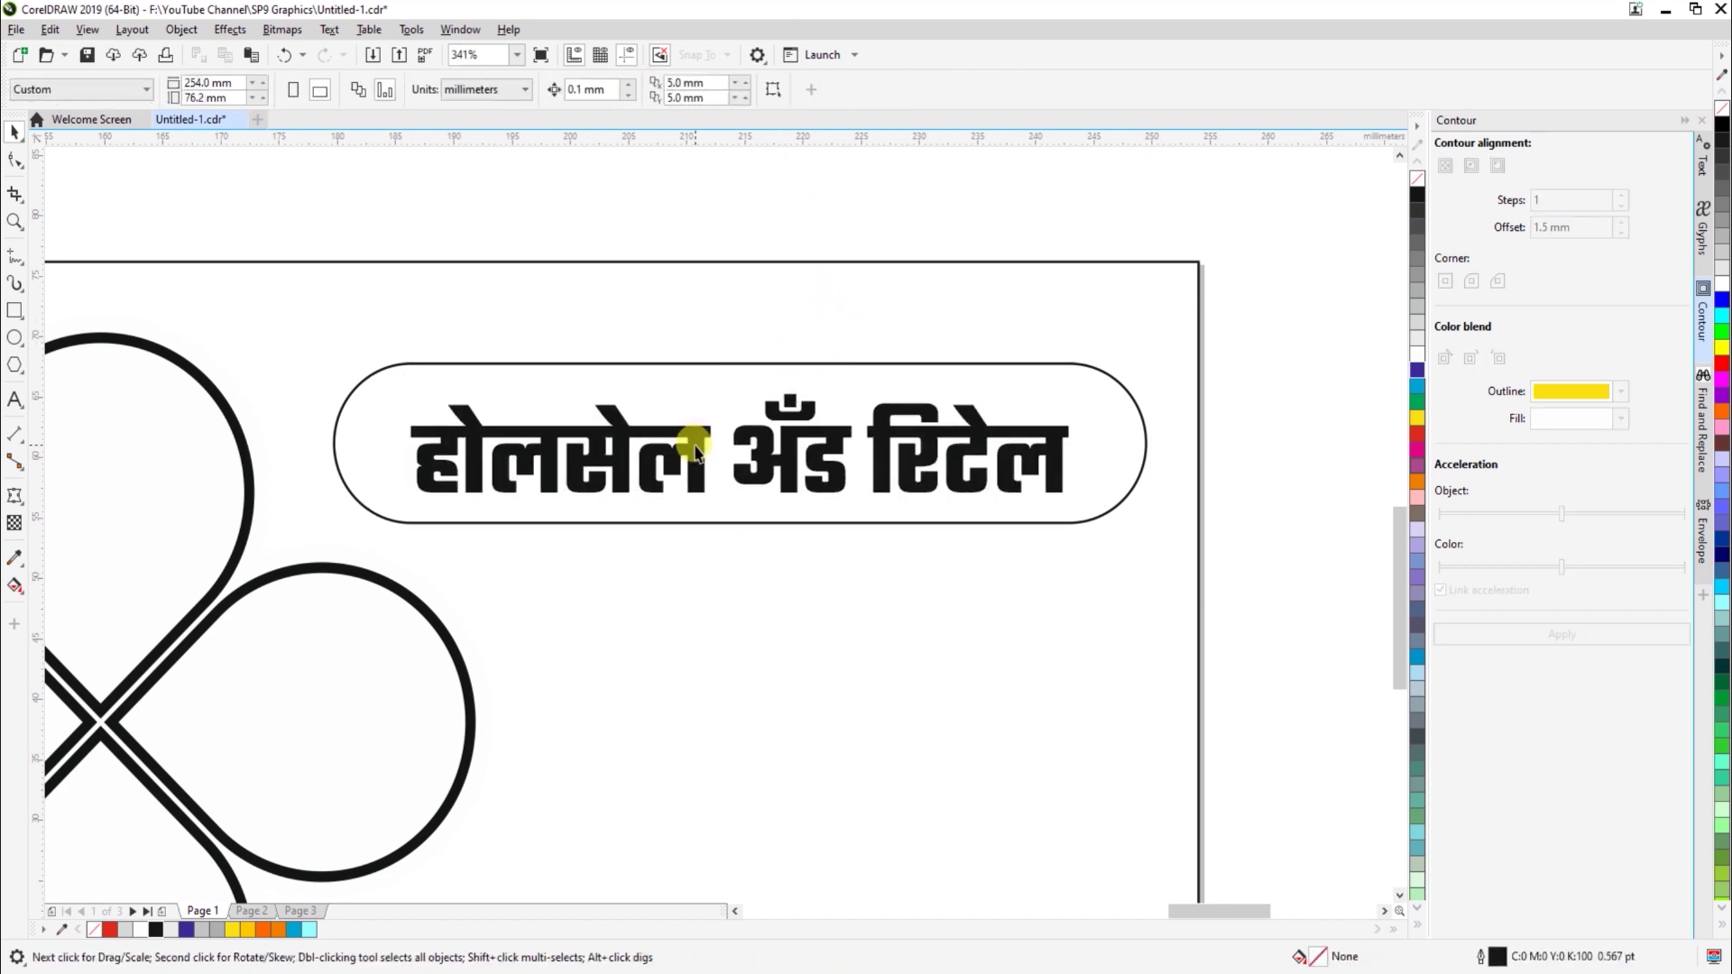
Scale the pill with its text down to about 65.8 mm by 12.4 mm, and enlarge the text alone to about 23.9 pt
{"action": "left_click", "coordinate": [870, 464]}
{"action": "left_click", "coordinate": [1091, 523], "text": "shift"}
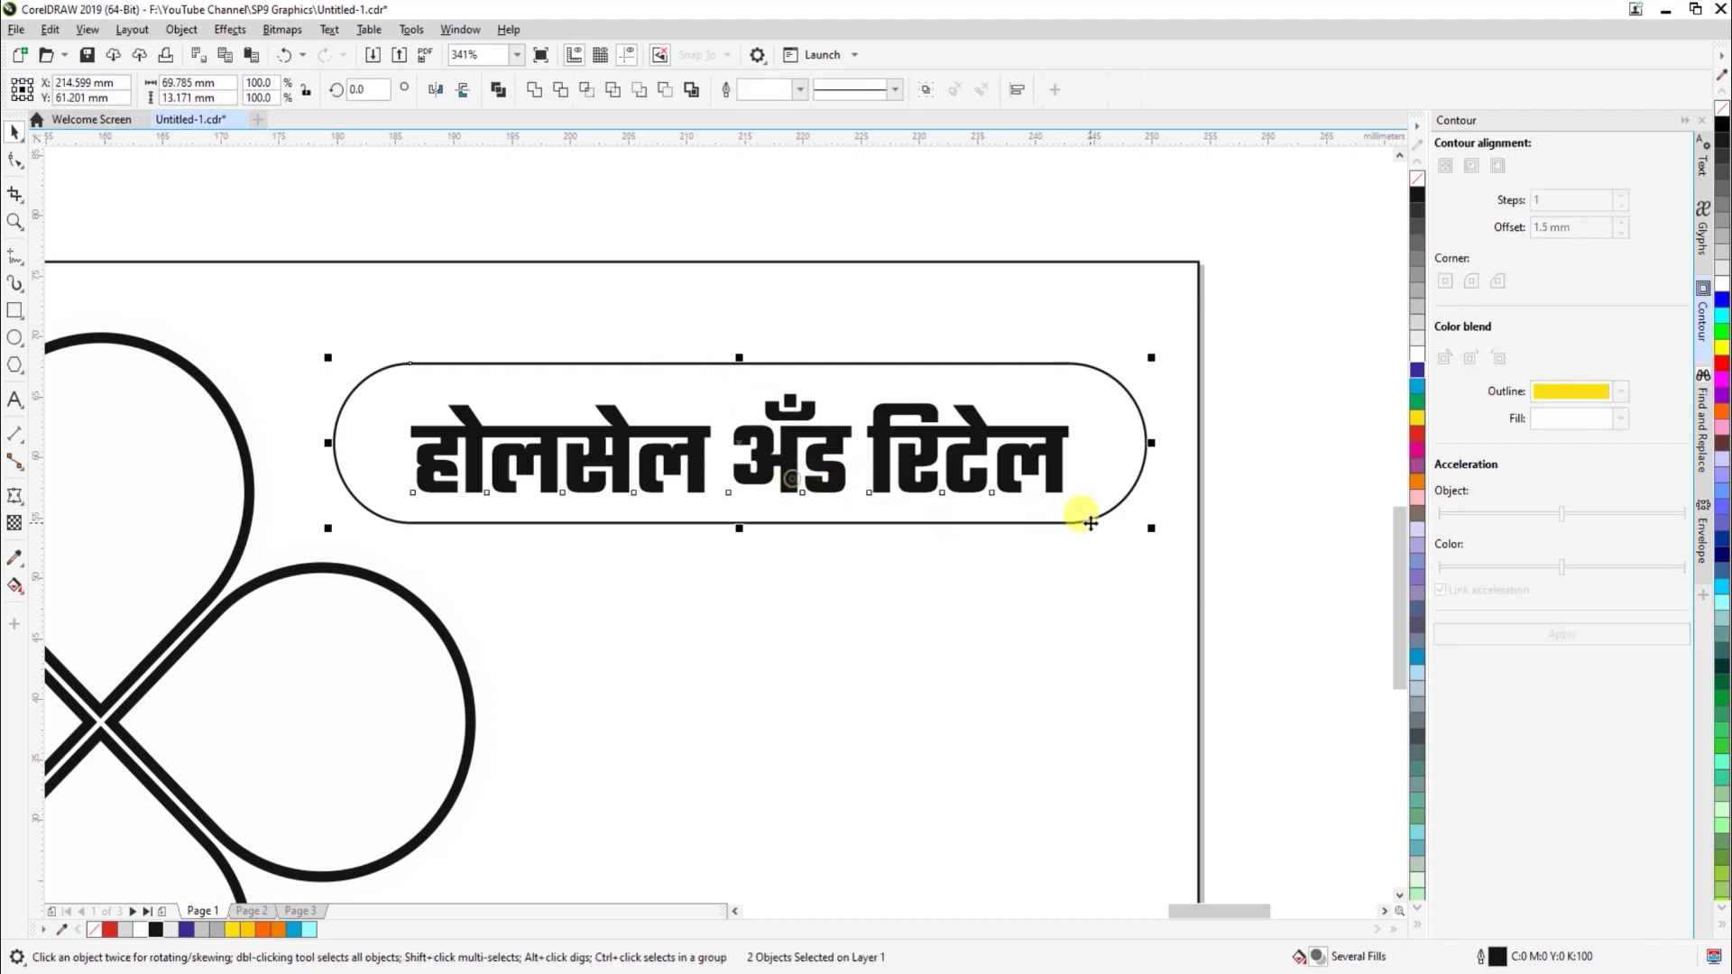
{"action": "left_click_drag", "start_coordinate": [1151, 529], "coordinate": [1133, 538], "text": "shift"}
{"action": "left_click", "coordinate": [1043, 580]}
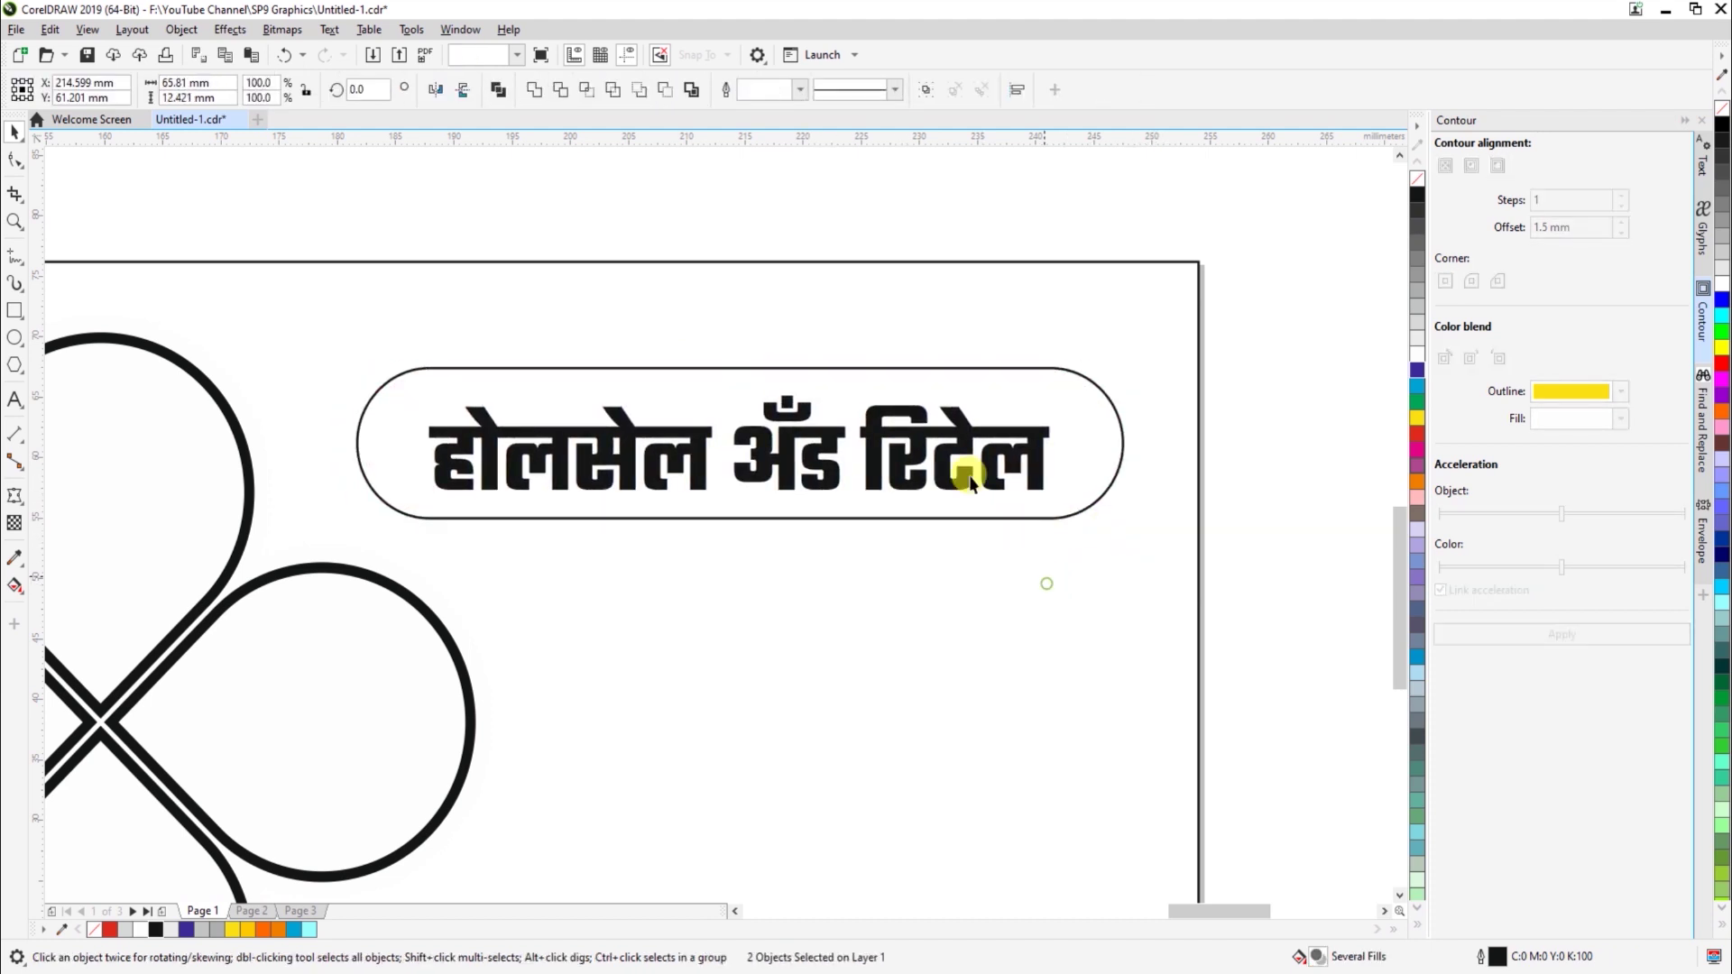
{"action": "left_click", "coordinate": [918, 463]}
{"action": "left_click_drag", "start_coordinate": [1054, 497], "coordinate": [1066, 502], "text": "shift"}
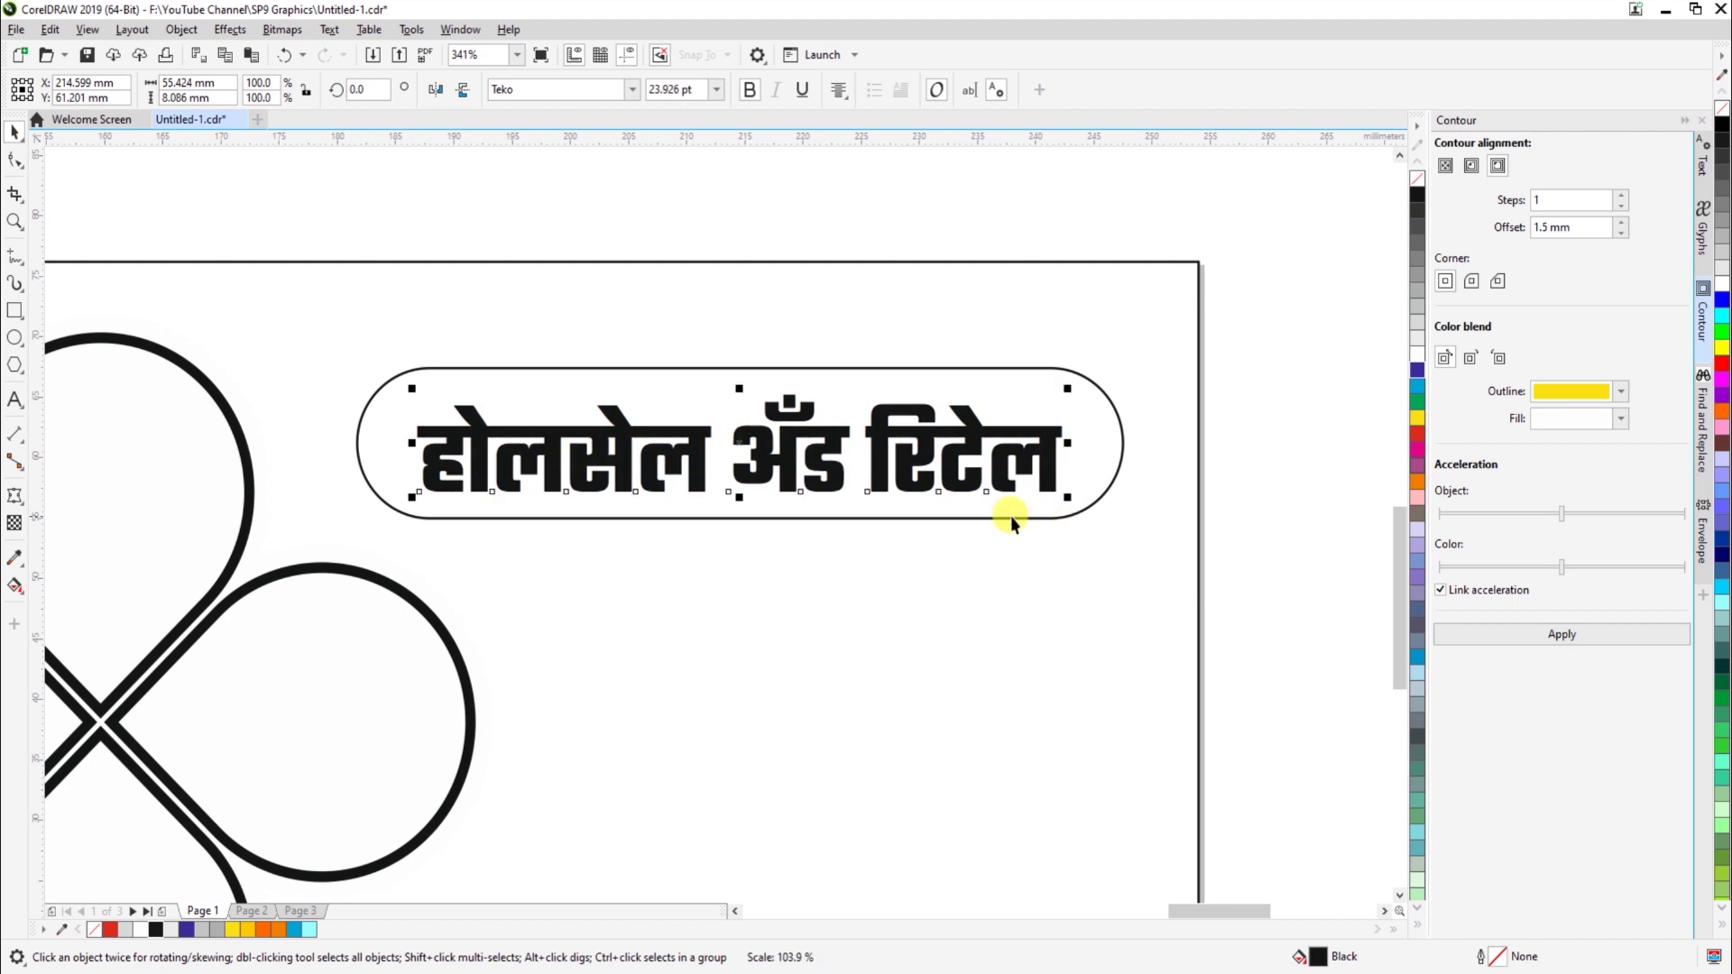
Fill the pill with the Blue preset fountain fill
{"action": "left_click", "coordinate": [1009, 518]}
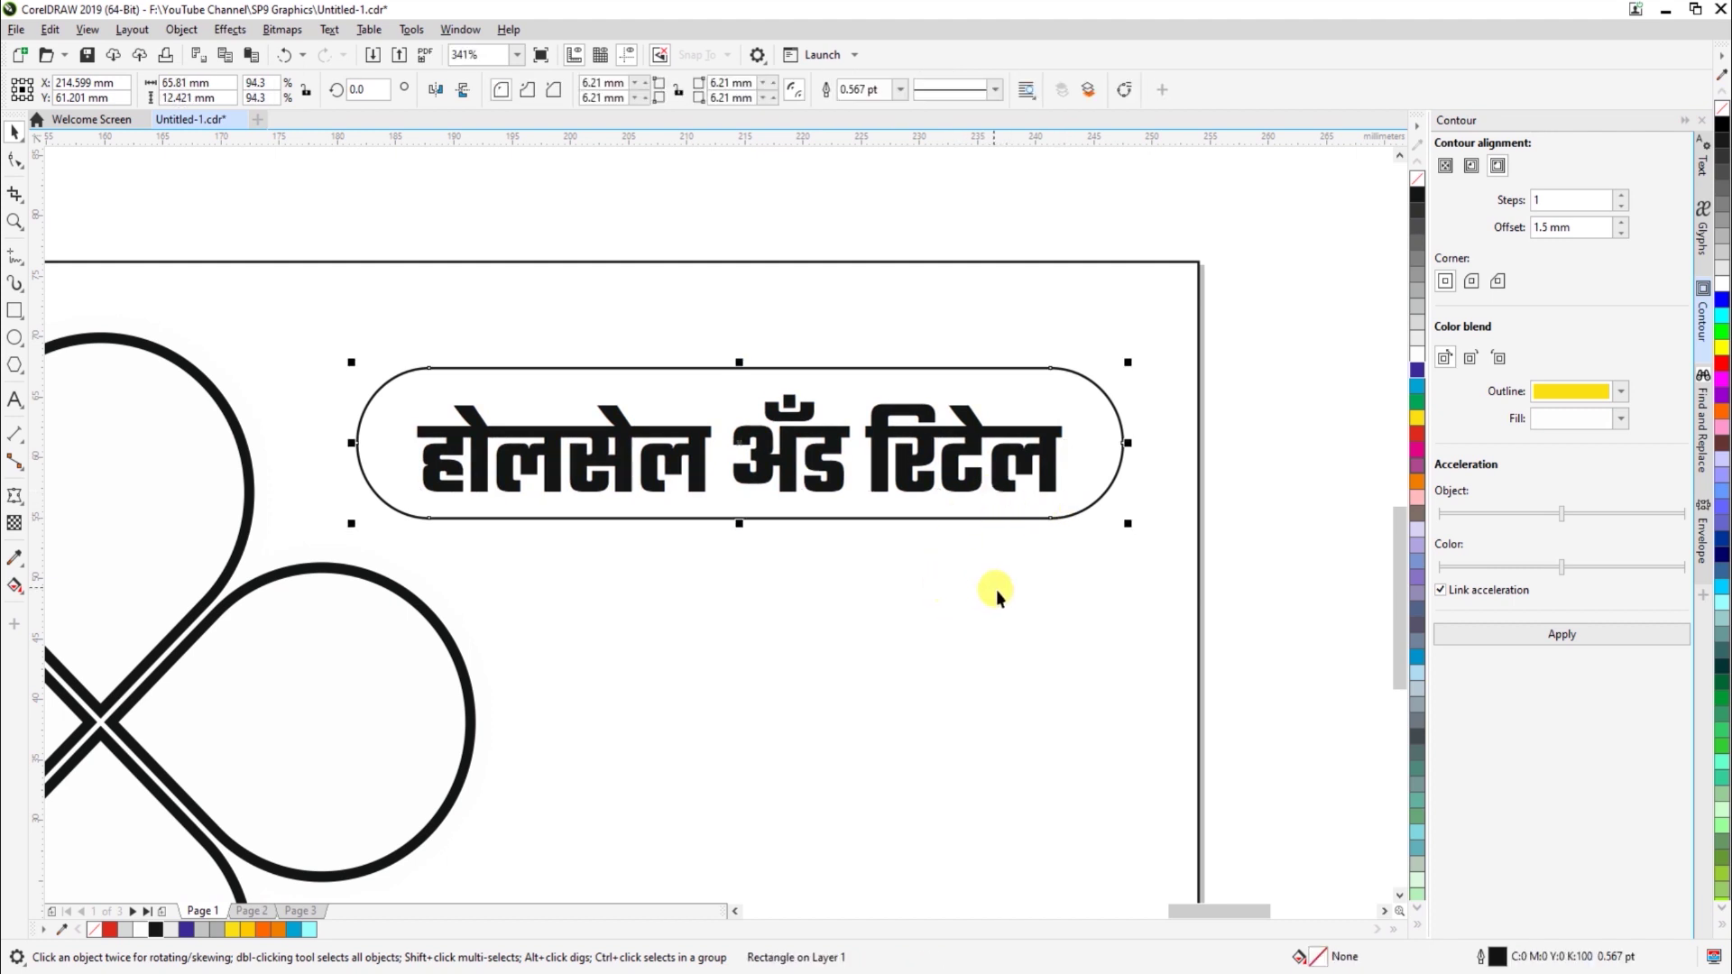
{"action": "double_click", "coordinate": [1315, 962]}
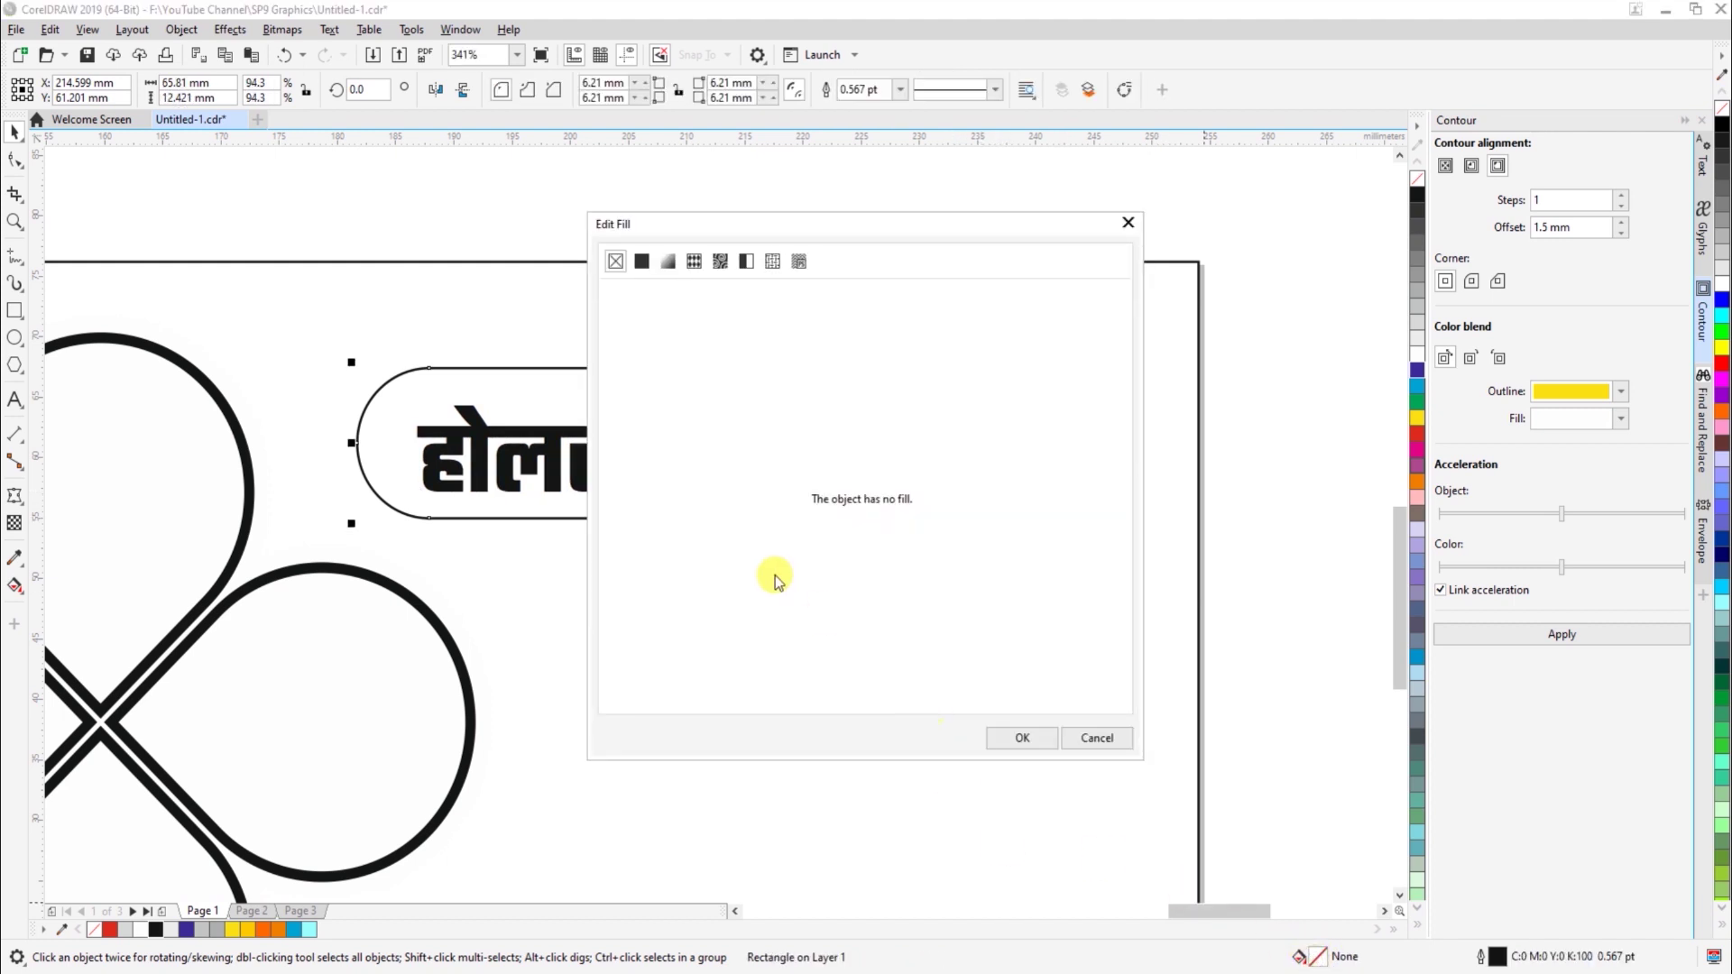
{"action": "left_click", "coordinate": [668, 261]}
{"action": "left_click_drag", "start_coordinate": [788, 227], "coordinate": [1370, 168]}
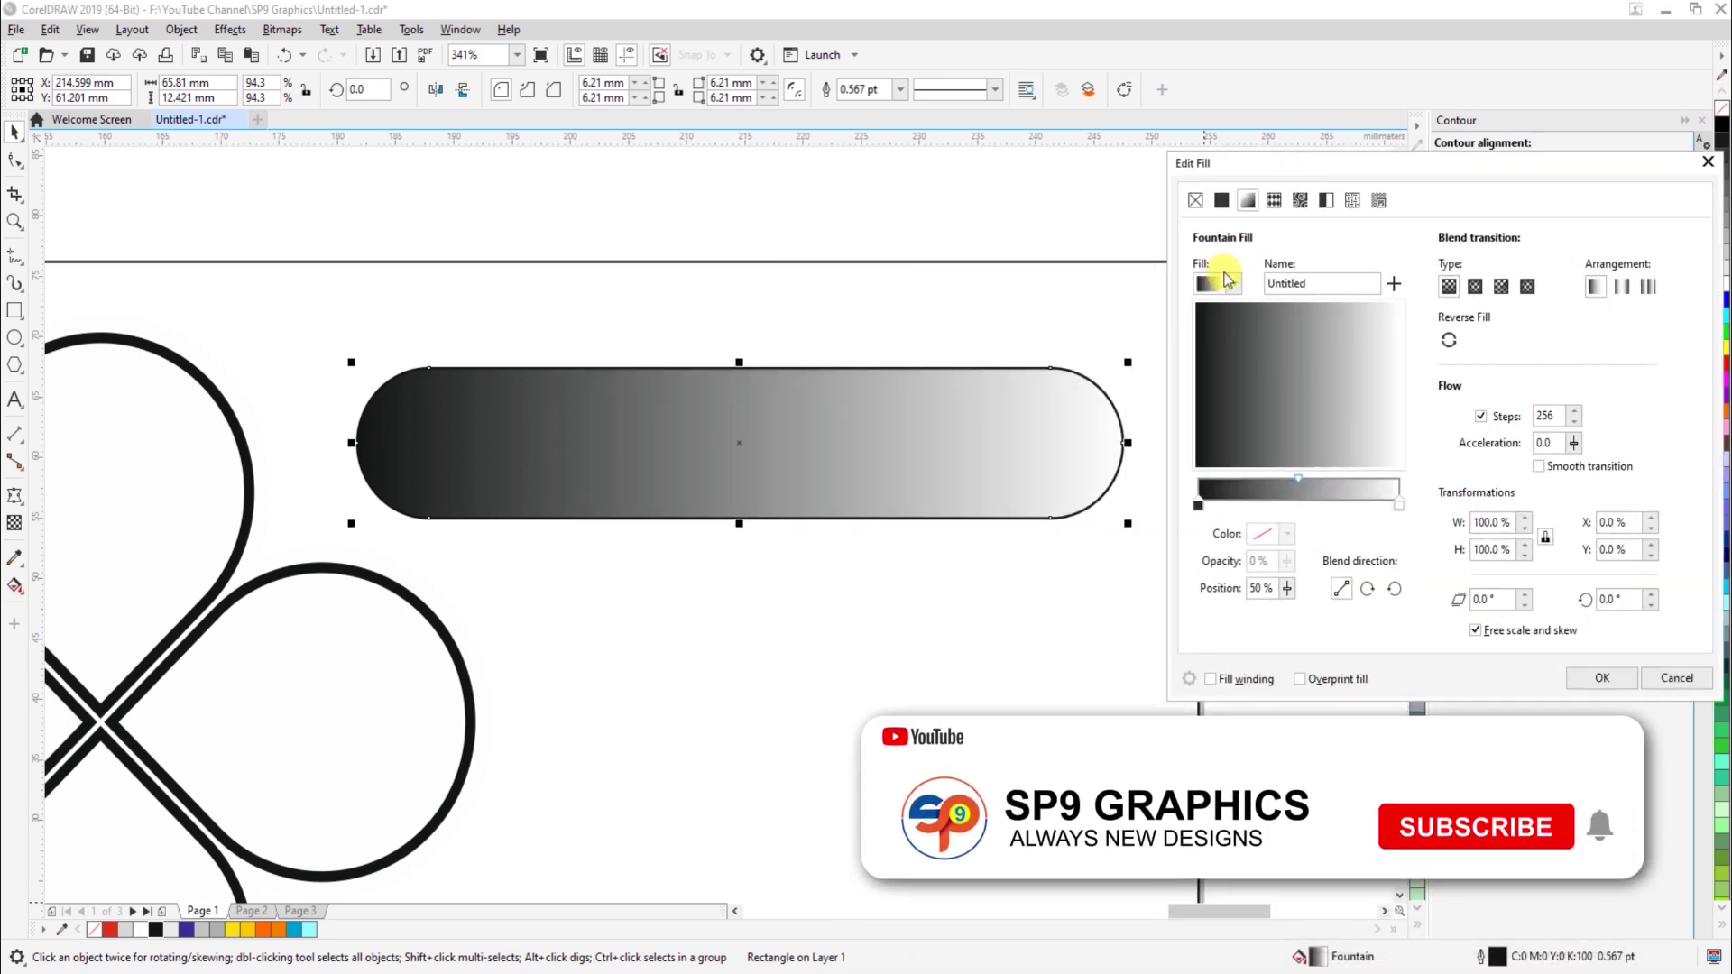
{"action": "left_click", "coordinate": [1235, 283]}
{"action": "left_click", "coordinate": [1380, 413]}
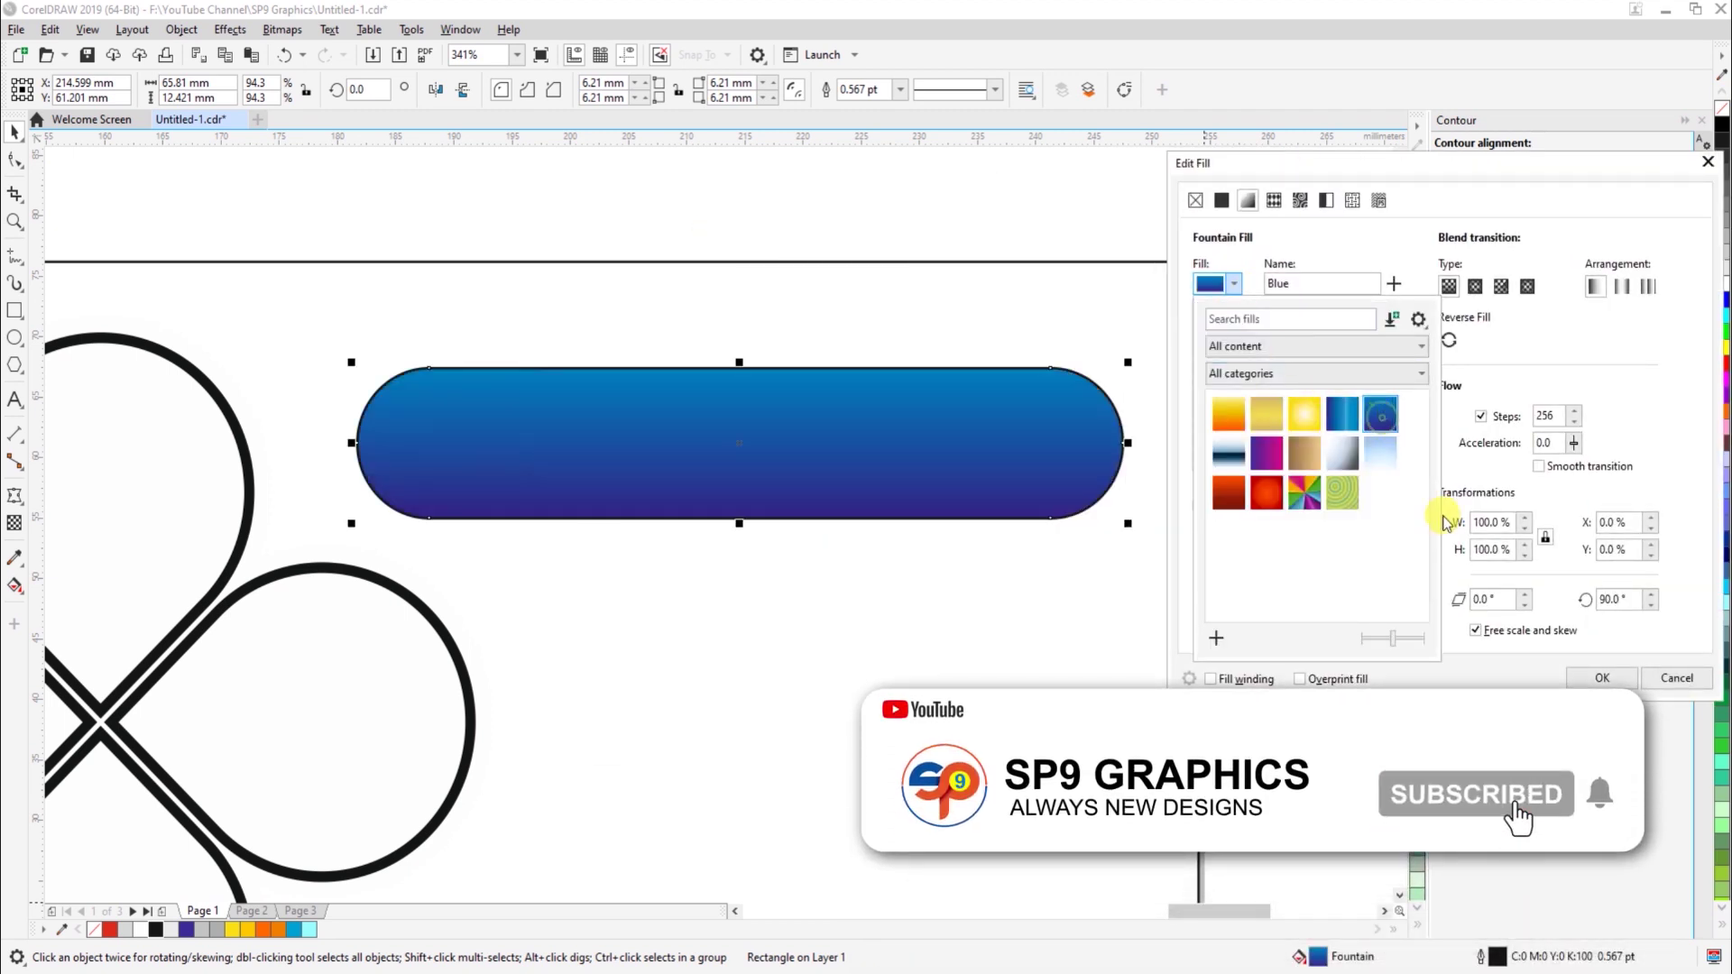
{"action": "left_click", "coordinate": [1602, 679]}
{"action": "left_click", "coordinate": [1603, 679]}
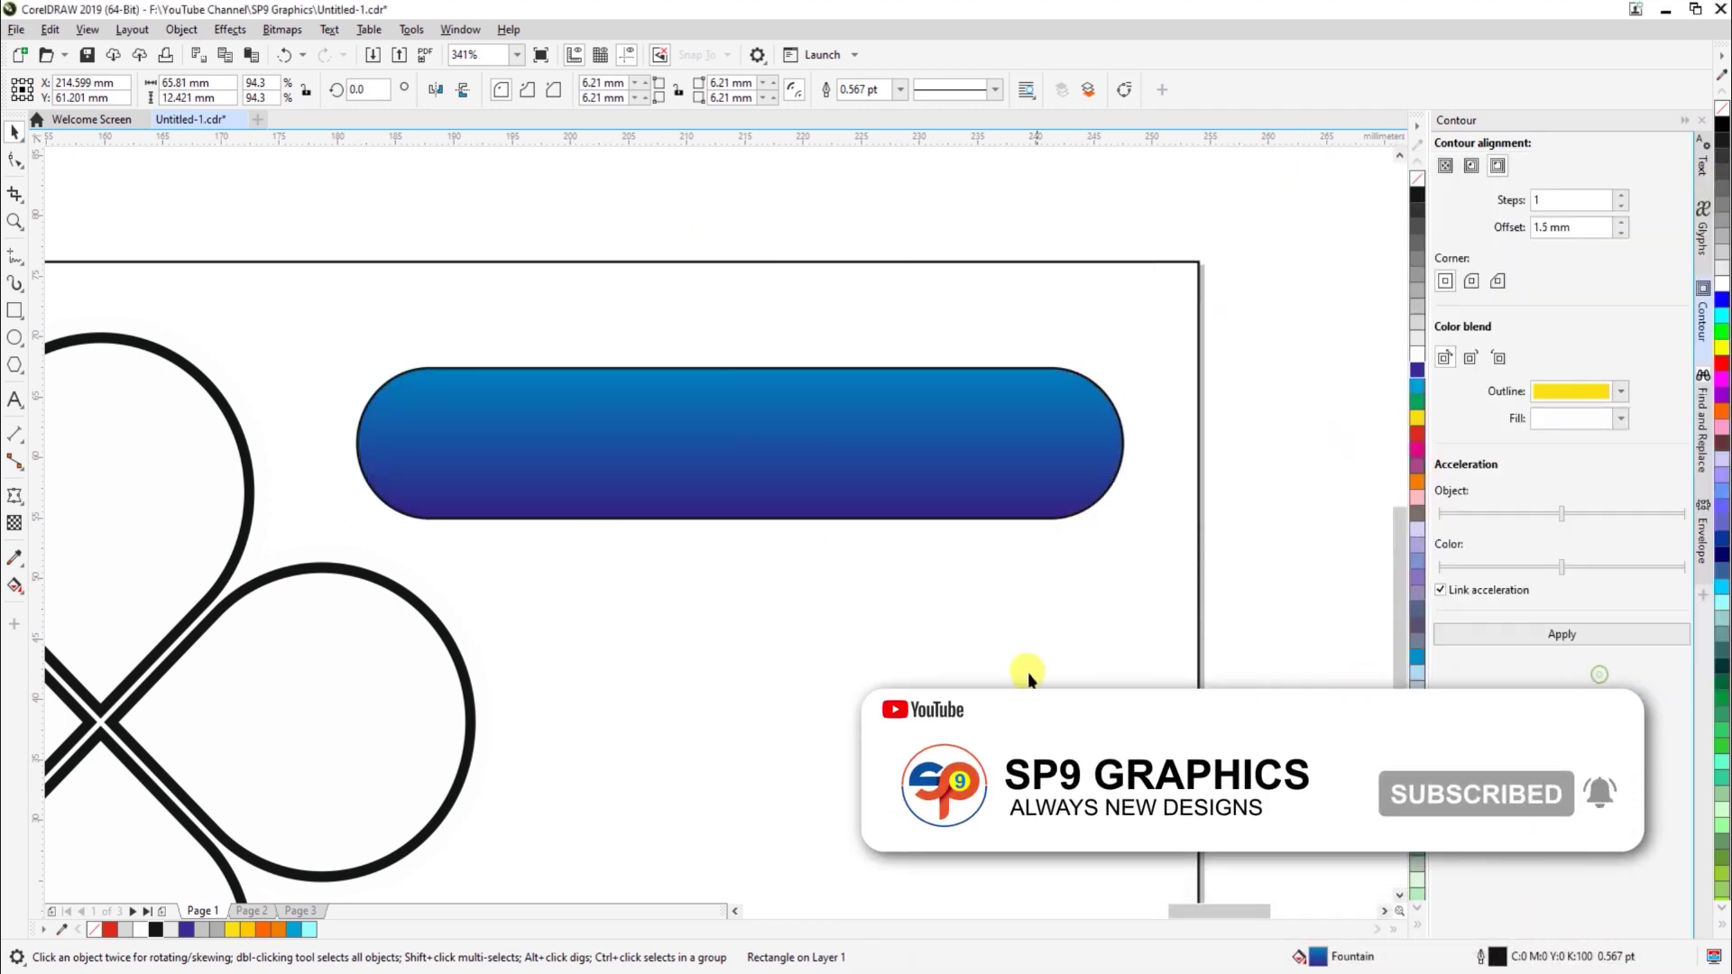
Send the blue pill behind होलसेल अँड रिटेल, remove its outline and fill the text white
{"action": "left_click", "coordinate": [975, 493]}
{"action": "key", "text": "shift+Page_Down"}
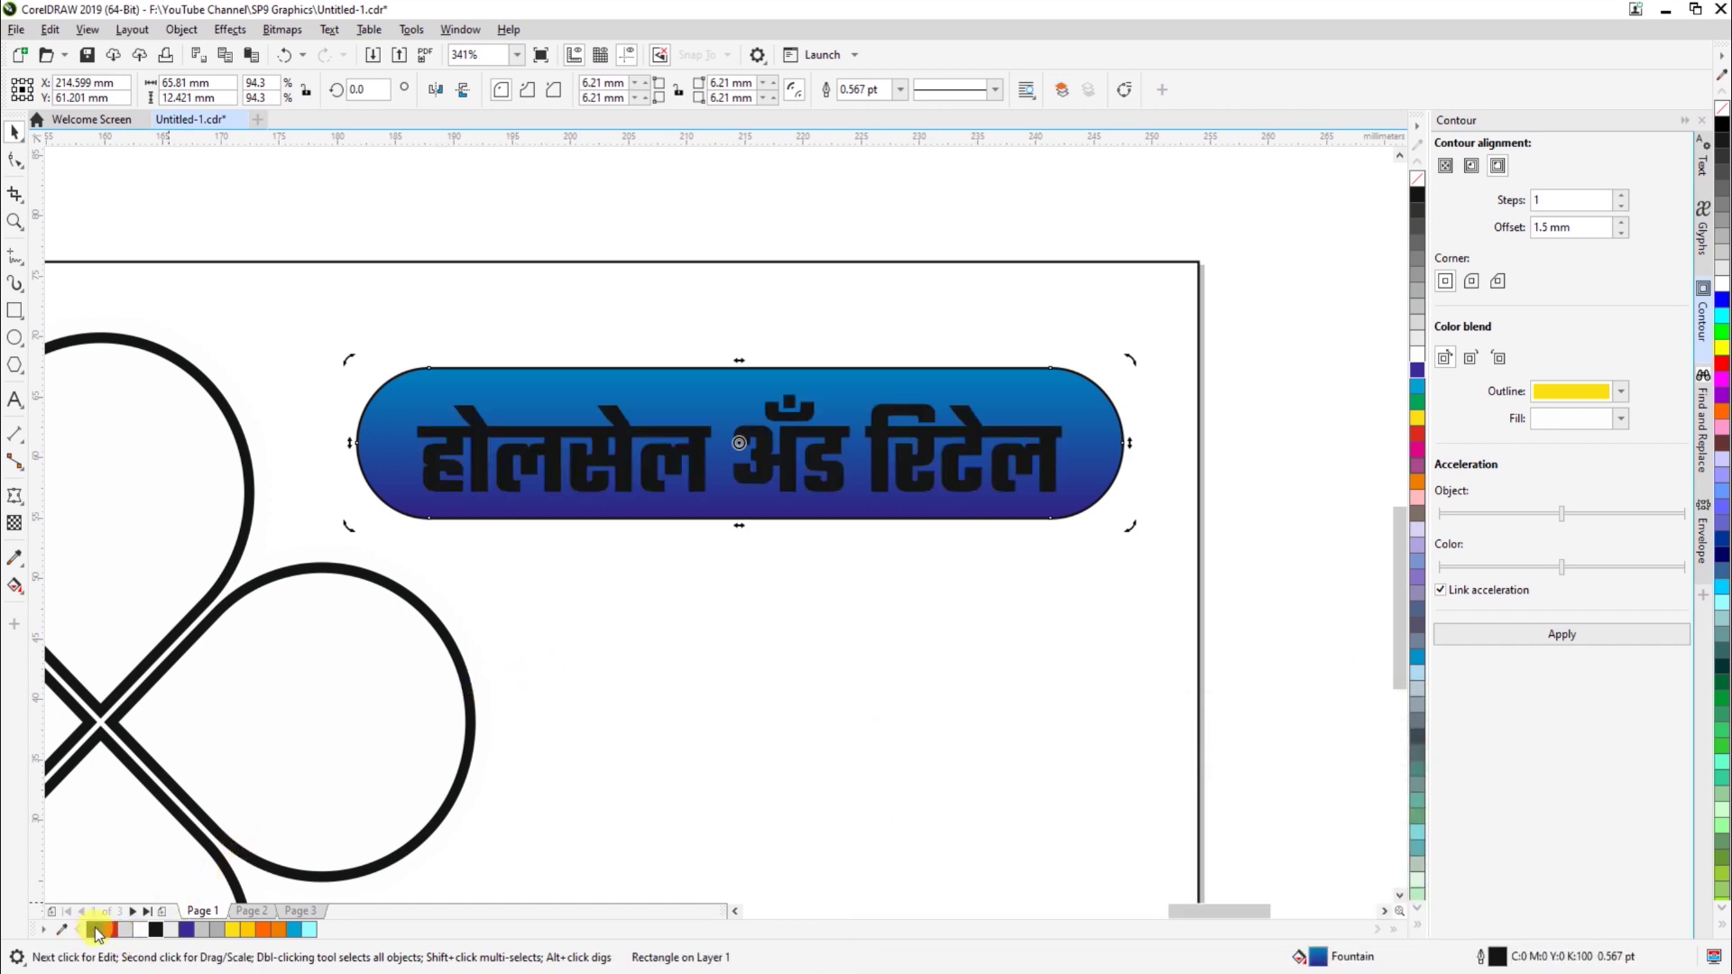
{"action": "left_click", "coordinate": [886, 709]}
{"action": "left_click", "coordinate": [695, 483]}
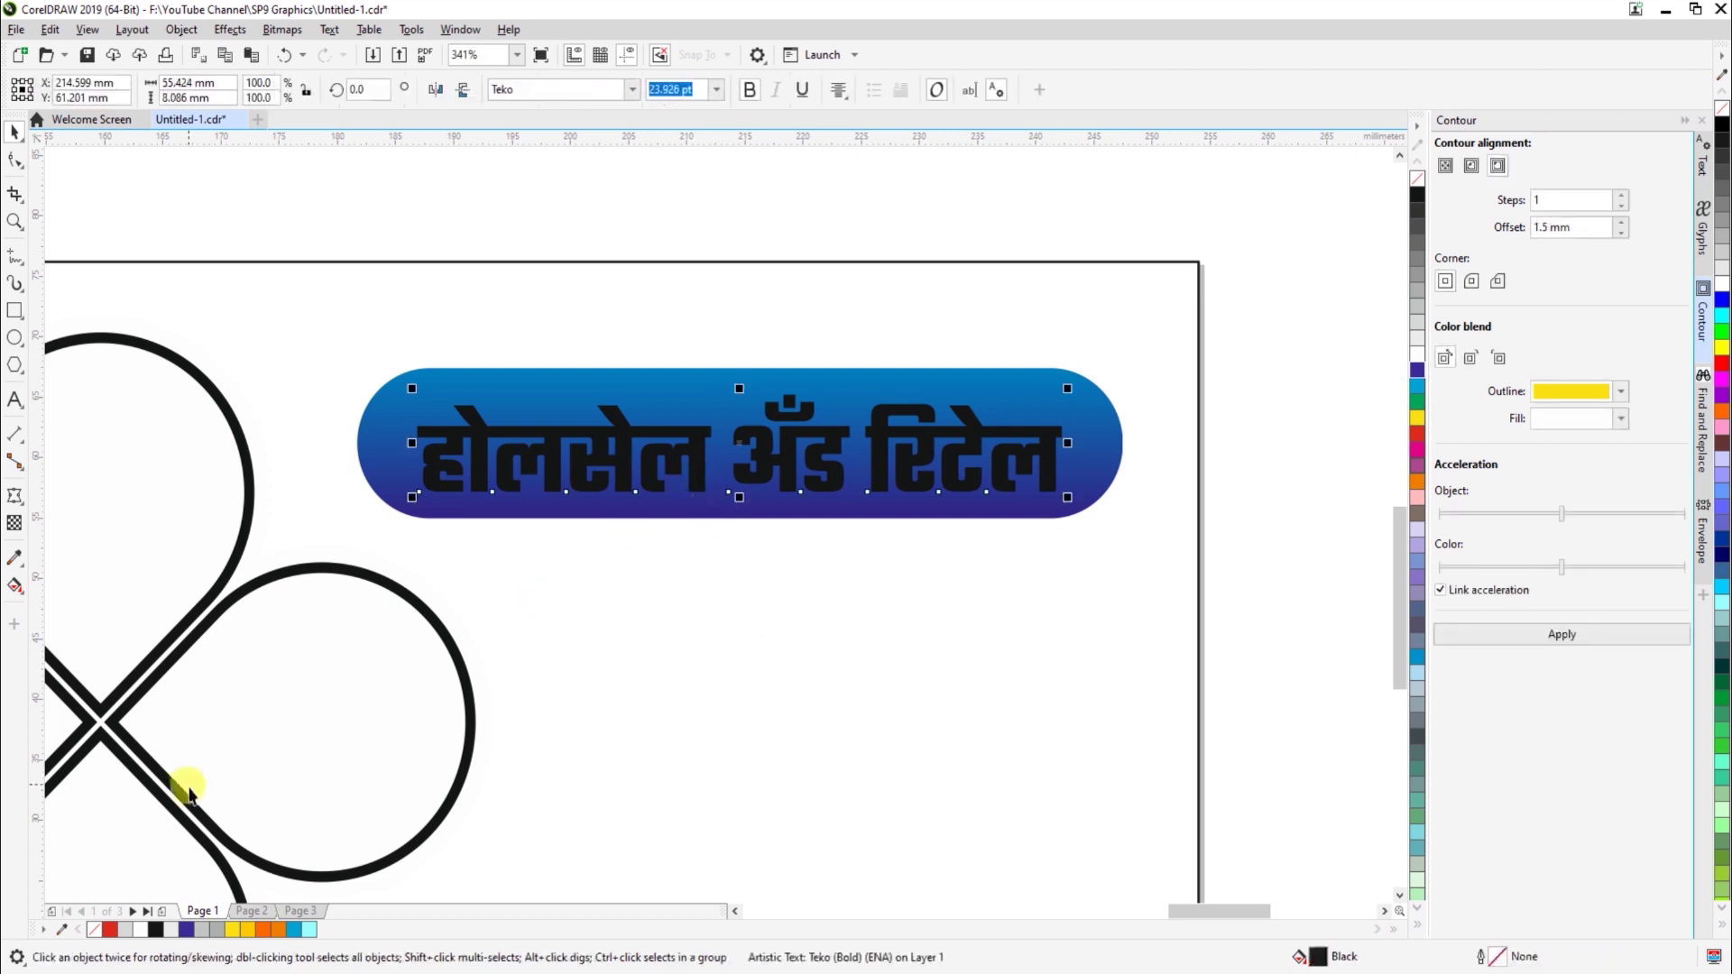
{"action": "left_click", "coordinate": [140, 930]}
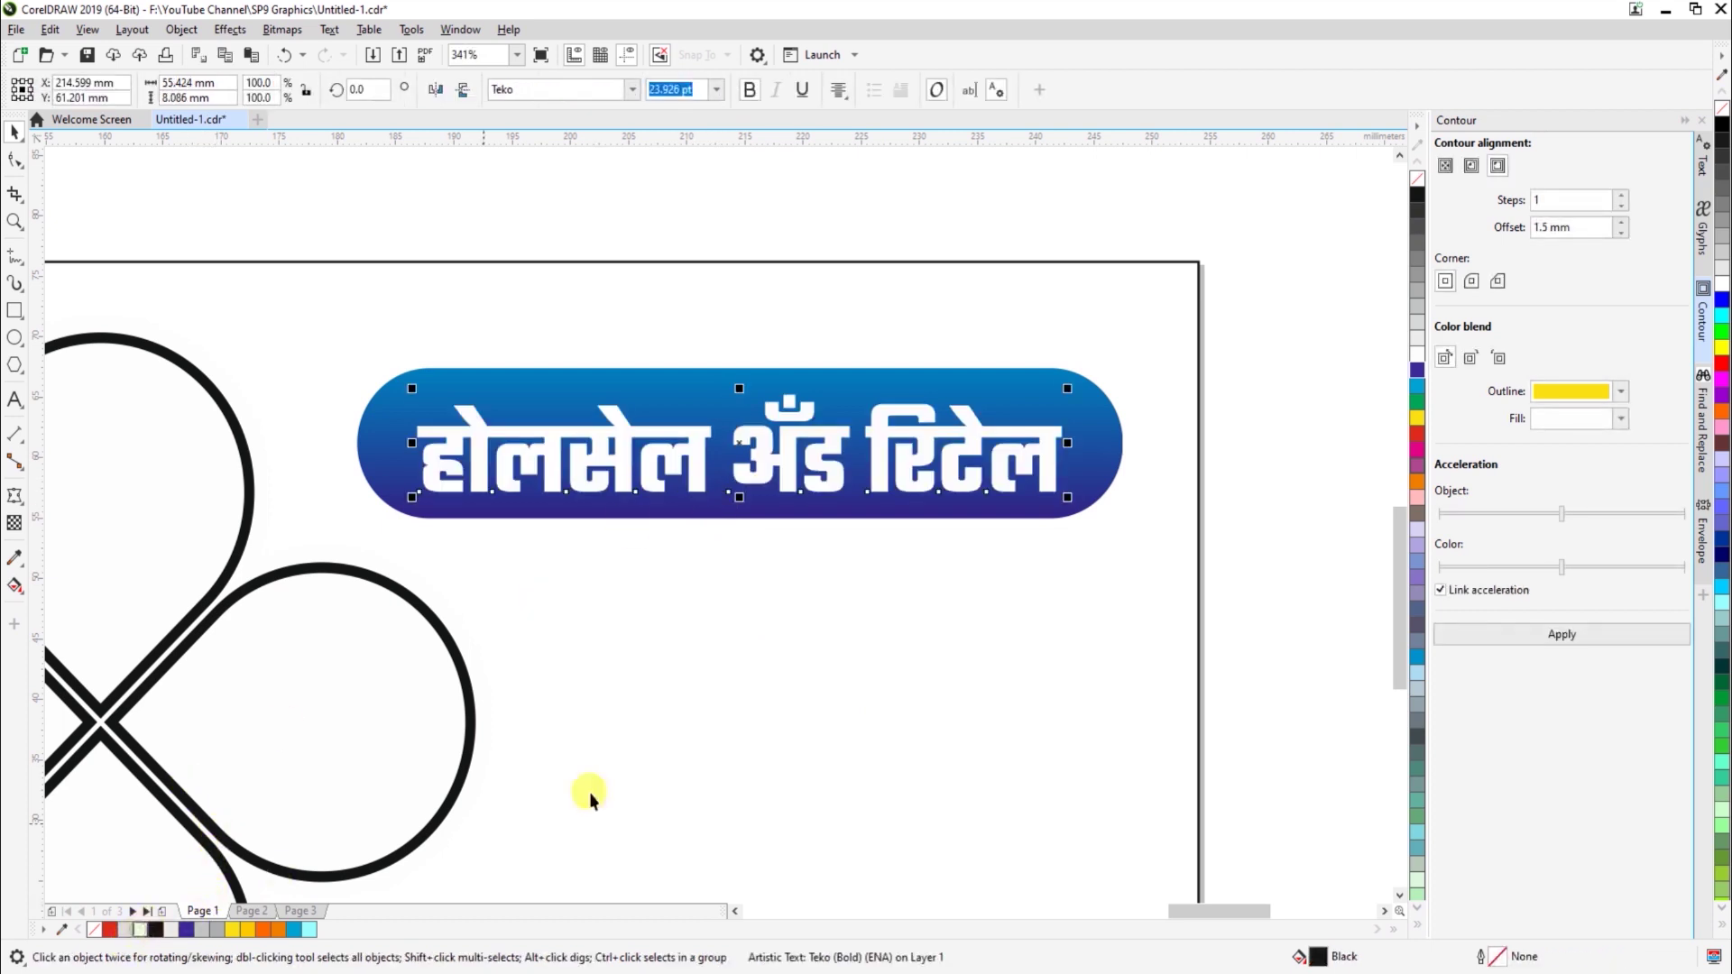
{"action": "left_click", "coordinate": [823, 707]}
Move the text कडधान्य खाद्यतेल ड्रायफ्रुटस मसाले onto the banner just below the blue pill
{"action": "scroll", "coordinate": [826, 707], "scroll_direction": "down", "scroll_amount": 5}
{"action": "key", "text": "z"}
{"action": "left_click_drag", "start_coordinate": [215, 593], "coordinate": [1061, 852]}
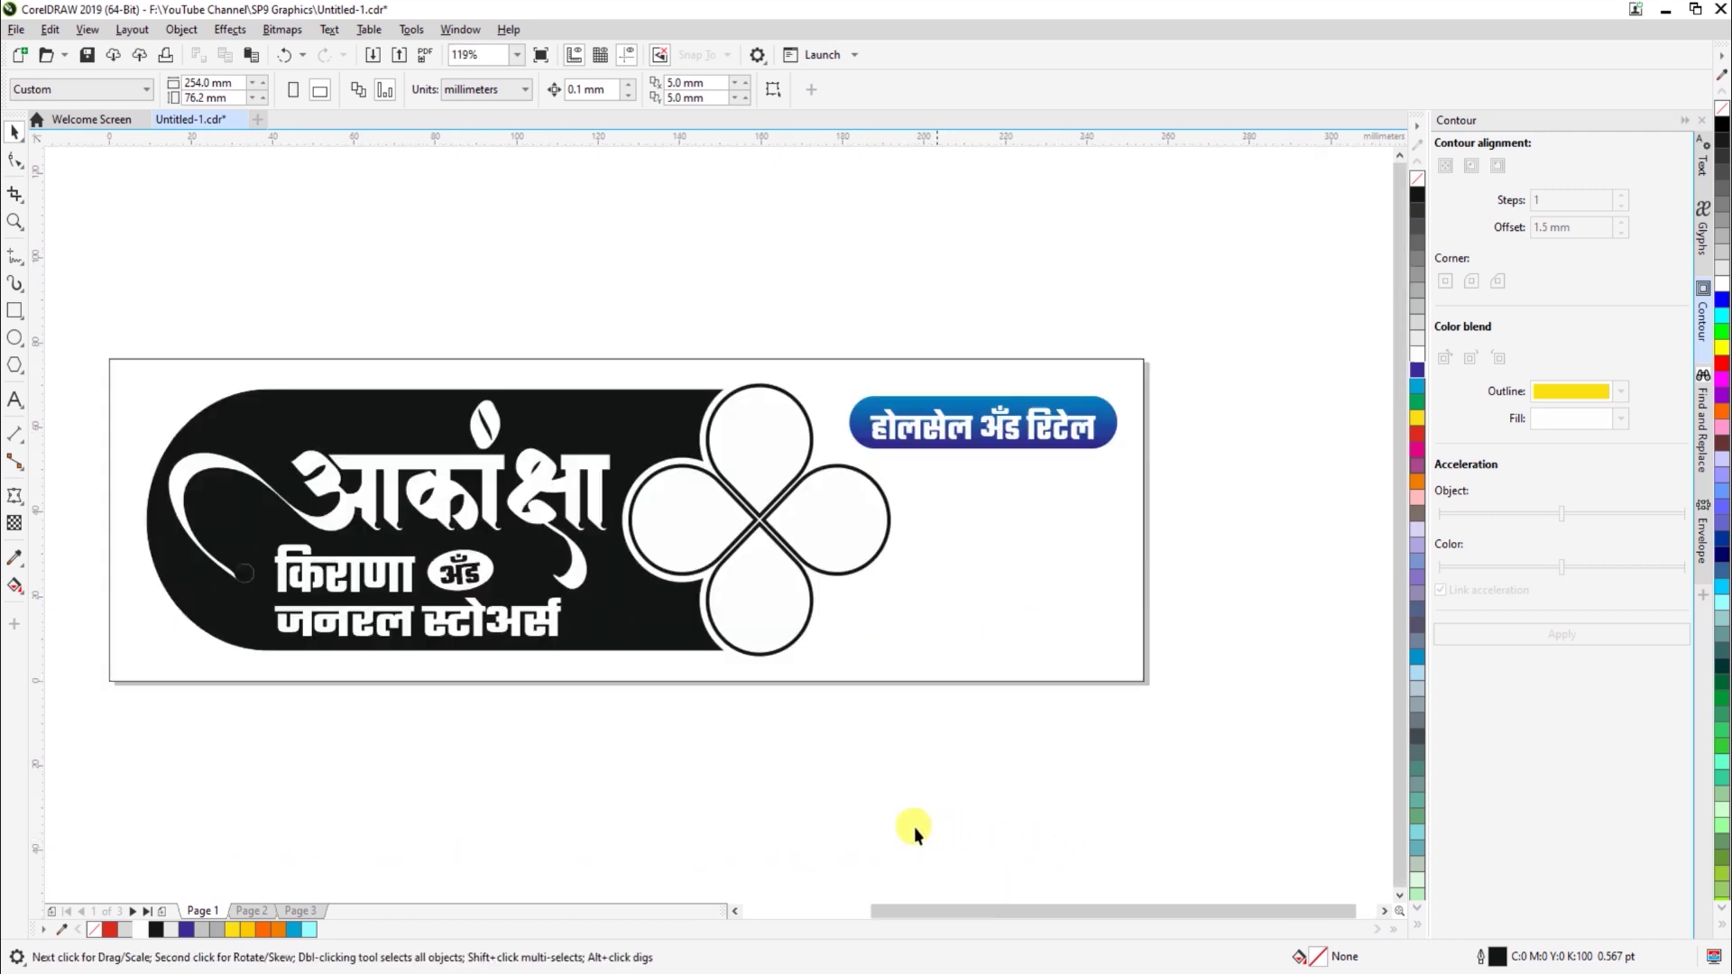
{"action": "scroll", "coordinate": [940, 831], "scroll_direction": "down", "scroll_amount": 3}
{"action": "mouse_move", "coordinate": [346, 617]}
{"action": "left_mouse_down"}
{"action": "mouse_move", "coordinate": [1145, 658]}
{"action": "mouse_move", "coordinate": [1133, 649]}
{"action": "left_mouse_up"}
{"action": "key", "text": "z"}
{"action": "left_click_drag", "start_coordinate": [775, 588], "coordinate": [1025, 701]}
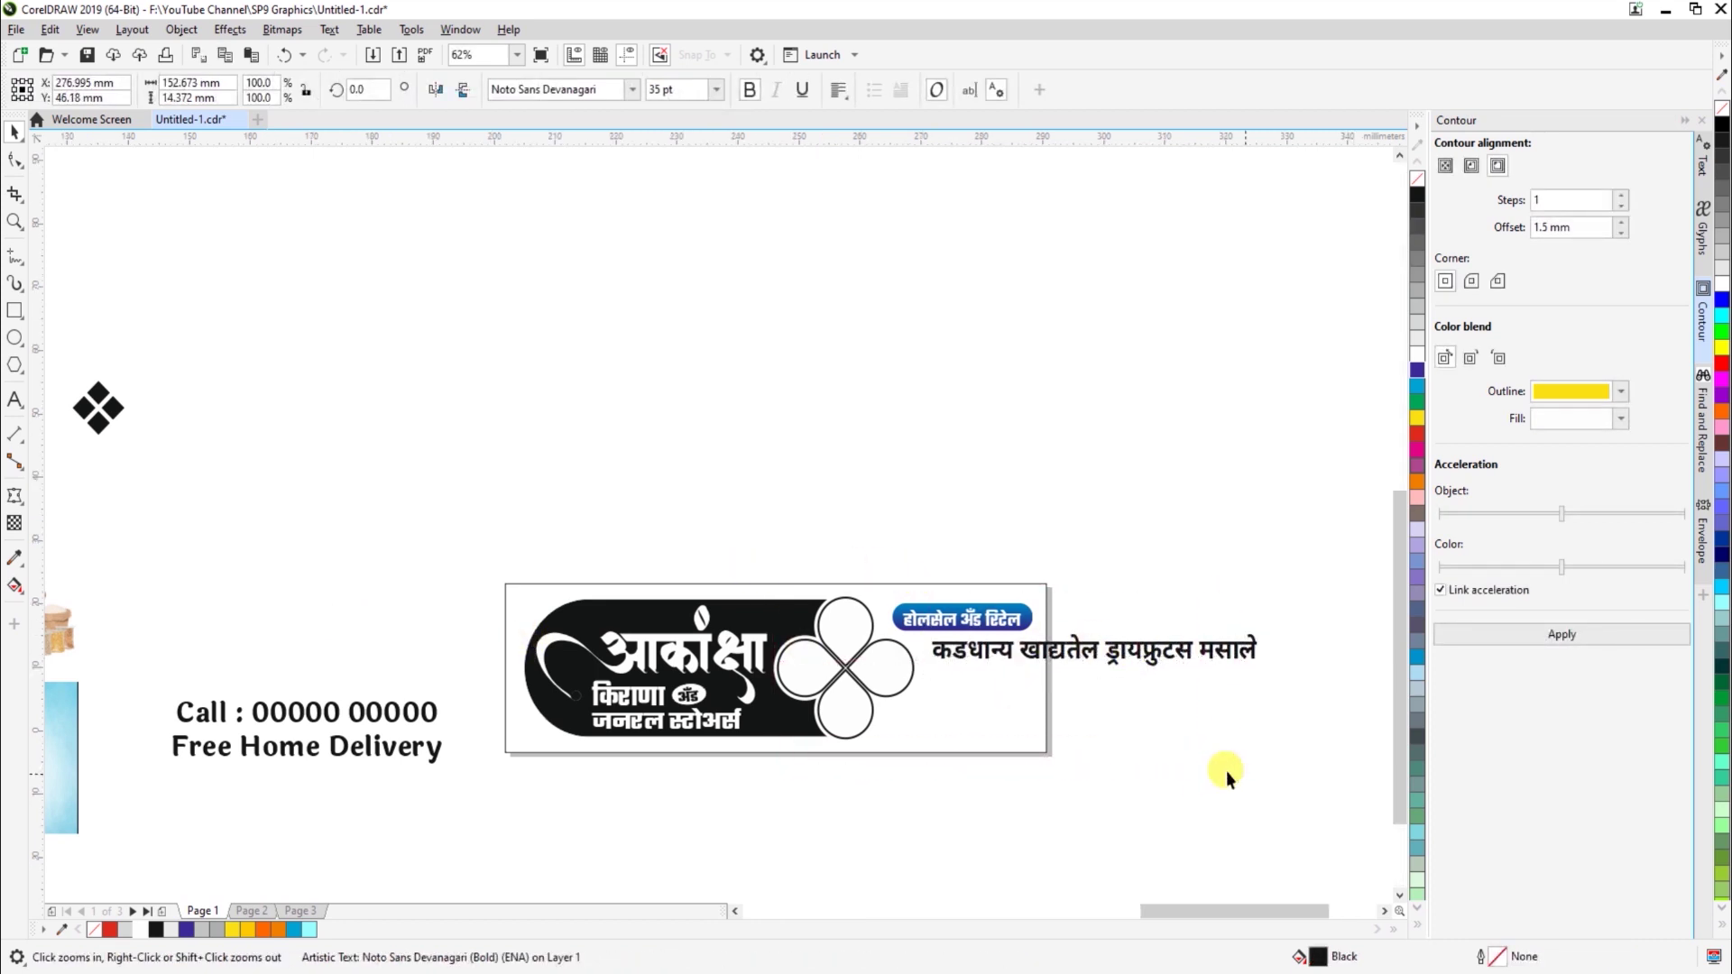
Break the product text into four lines: कडधान्य, खाद्यतेल, ड्रायफ्रुटस and मसाले
{"action": "scroll", "coordinate": [1164, 768], "scroll_direction": "up", "scroll_amount": 4}
{"action": "double_click", "coordinate": [758, 419]}
{"action": "key", "text": "BackSpace"}
{"action": "key", "text": "Return"}
{"action": "key", "text": "ctrl+space"}
{"action": "double_click", "coordinate": [727, 498]}
{"action": "key", "text": "BackSpace"}
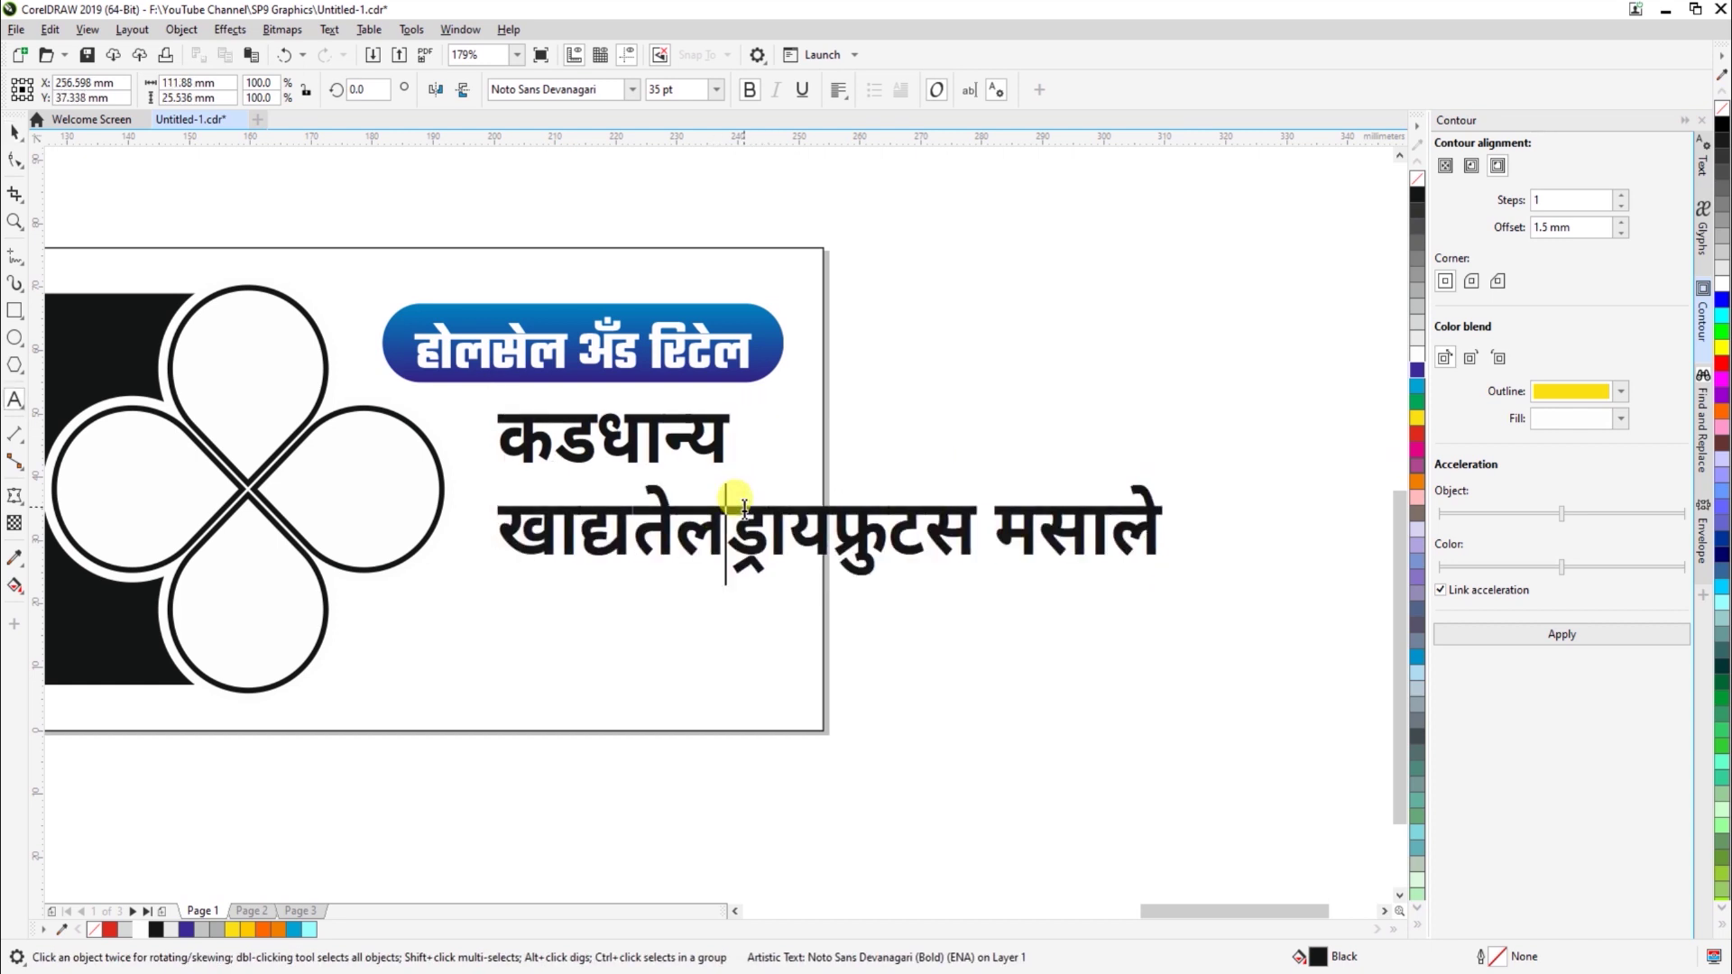
{"action": "key", "text": "Return"}
{"action": "double_click", "coordinate": [778, 620]}
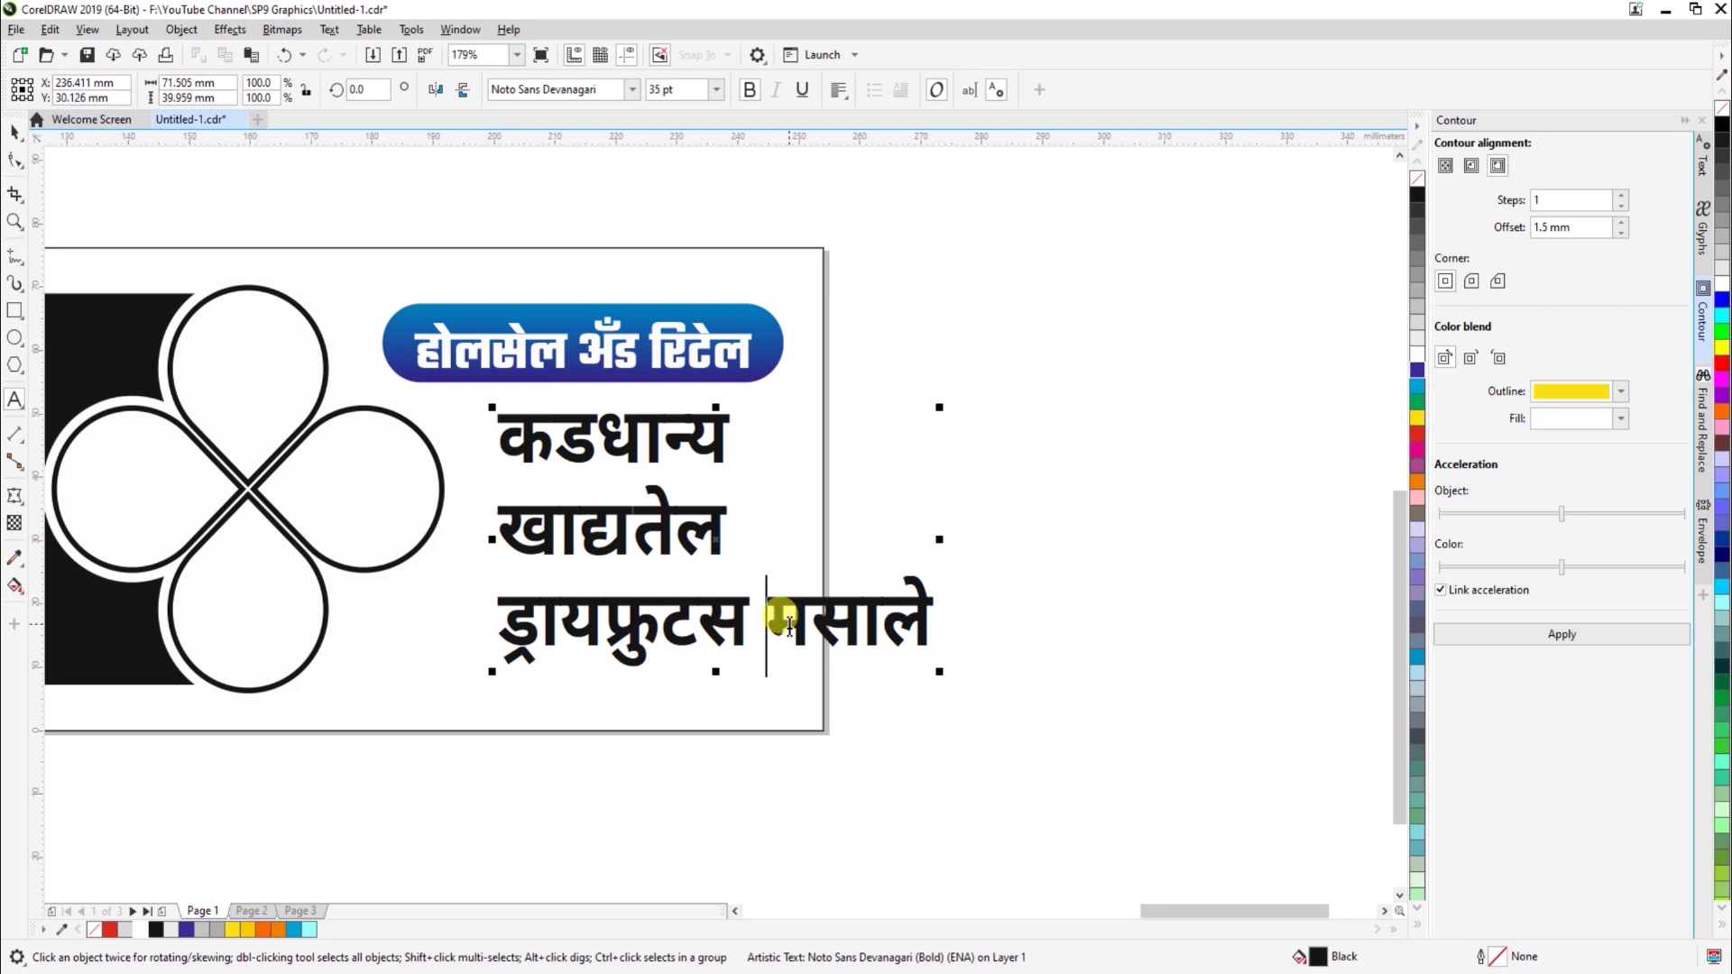
{"action": "key", "text": "BackSpace"}
{"action": "key", "text": "Return"}
{"action": "key", "text": "ctrl+space"}
Scale the four-line product list down to about 21.7 pt and place it beneath the blue pill
{"action": "left_click_drag", "start_coordinate": [754, 758], "coordinate": [659, 636]}
{"action": "left_click_drag", "start_coordinate": [619, 479], "coordinate": [669, 486]}
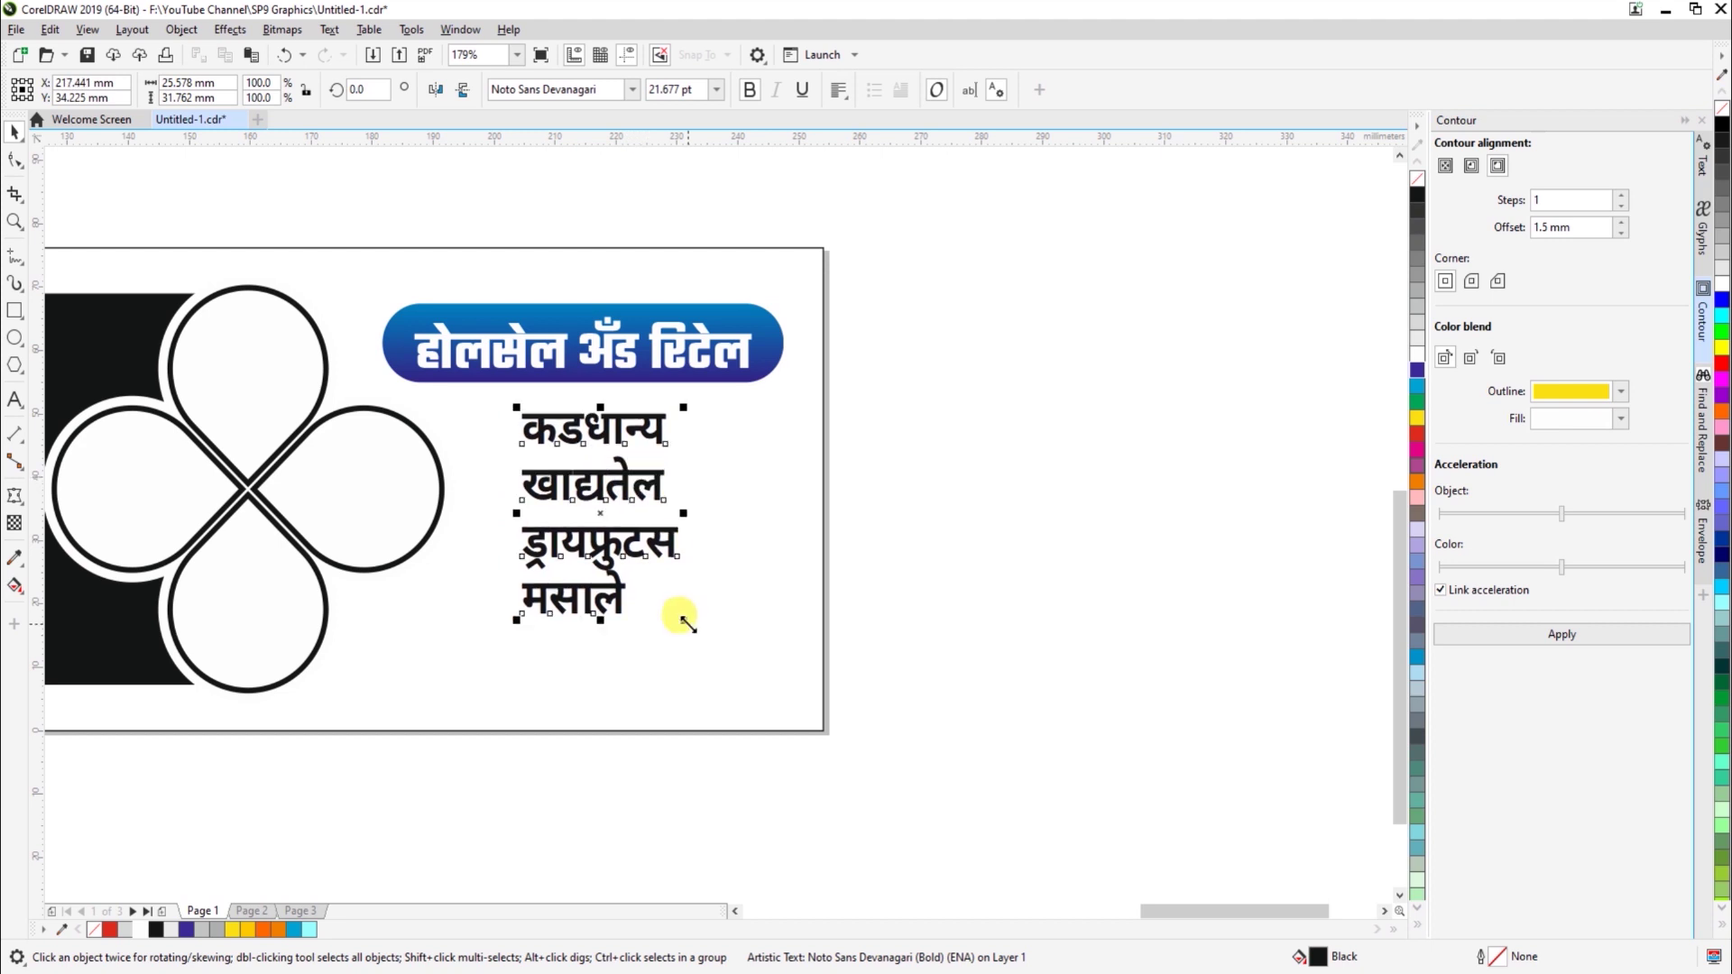
{"action": "left_click", "coordinate": [781, 624]}
Draw a rectangle about 65.7 mm by 8.6 mm below the product list, reaching the banner's right edge
{"action": "scroll", "coordinate": [781, 625], "scroll_direction": "down", "scroll_amount": 2}
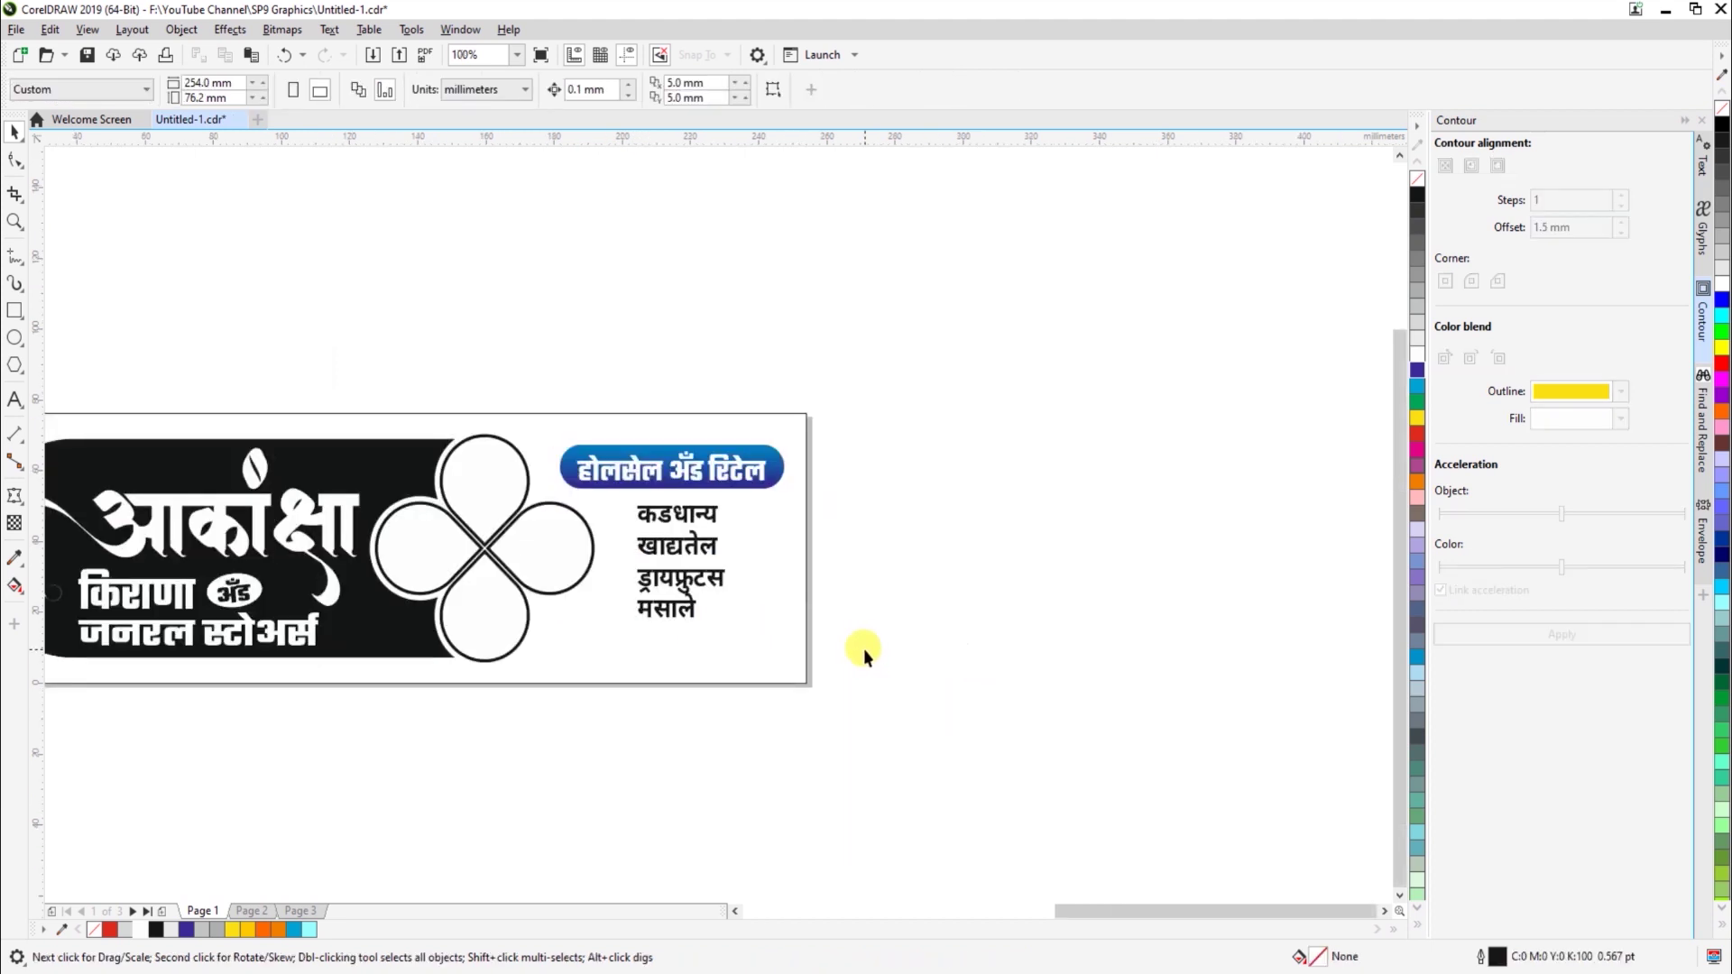
{"action": "key", "text": "z"}
{"action": "left_click_drag", "start_coordinate": [327, 383], "coordinate": [827, 700]}
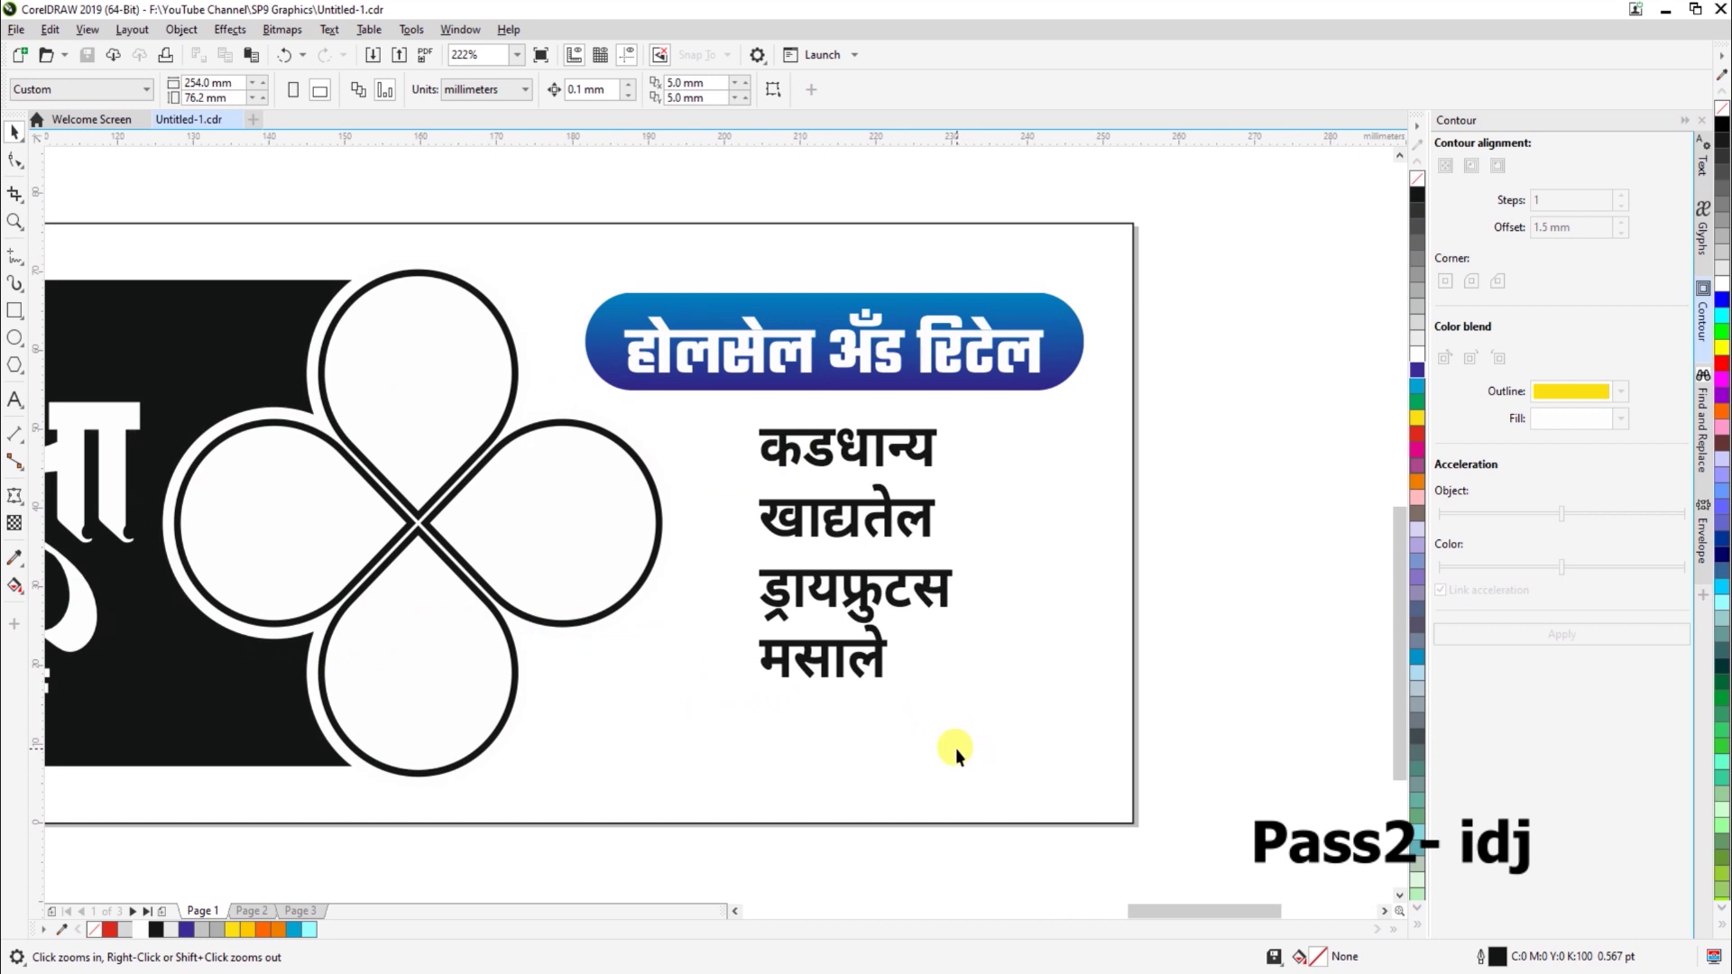
{"action": "left_click", "coordinate": [14, 313]}
{"action": "left_click_drag", "start_coordinate": [634, 691], "coordinate": [1133, 757]}
{"action": "key", "text": "space"}
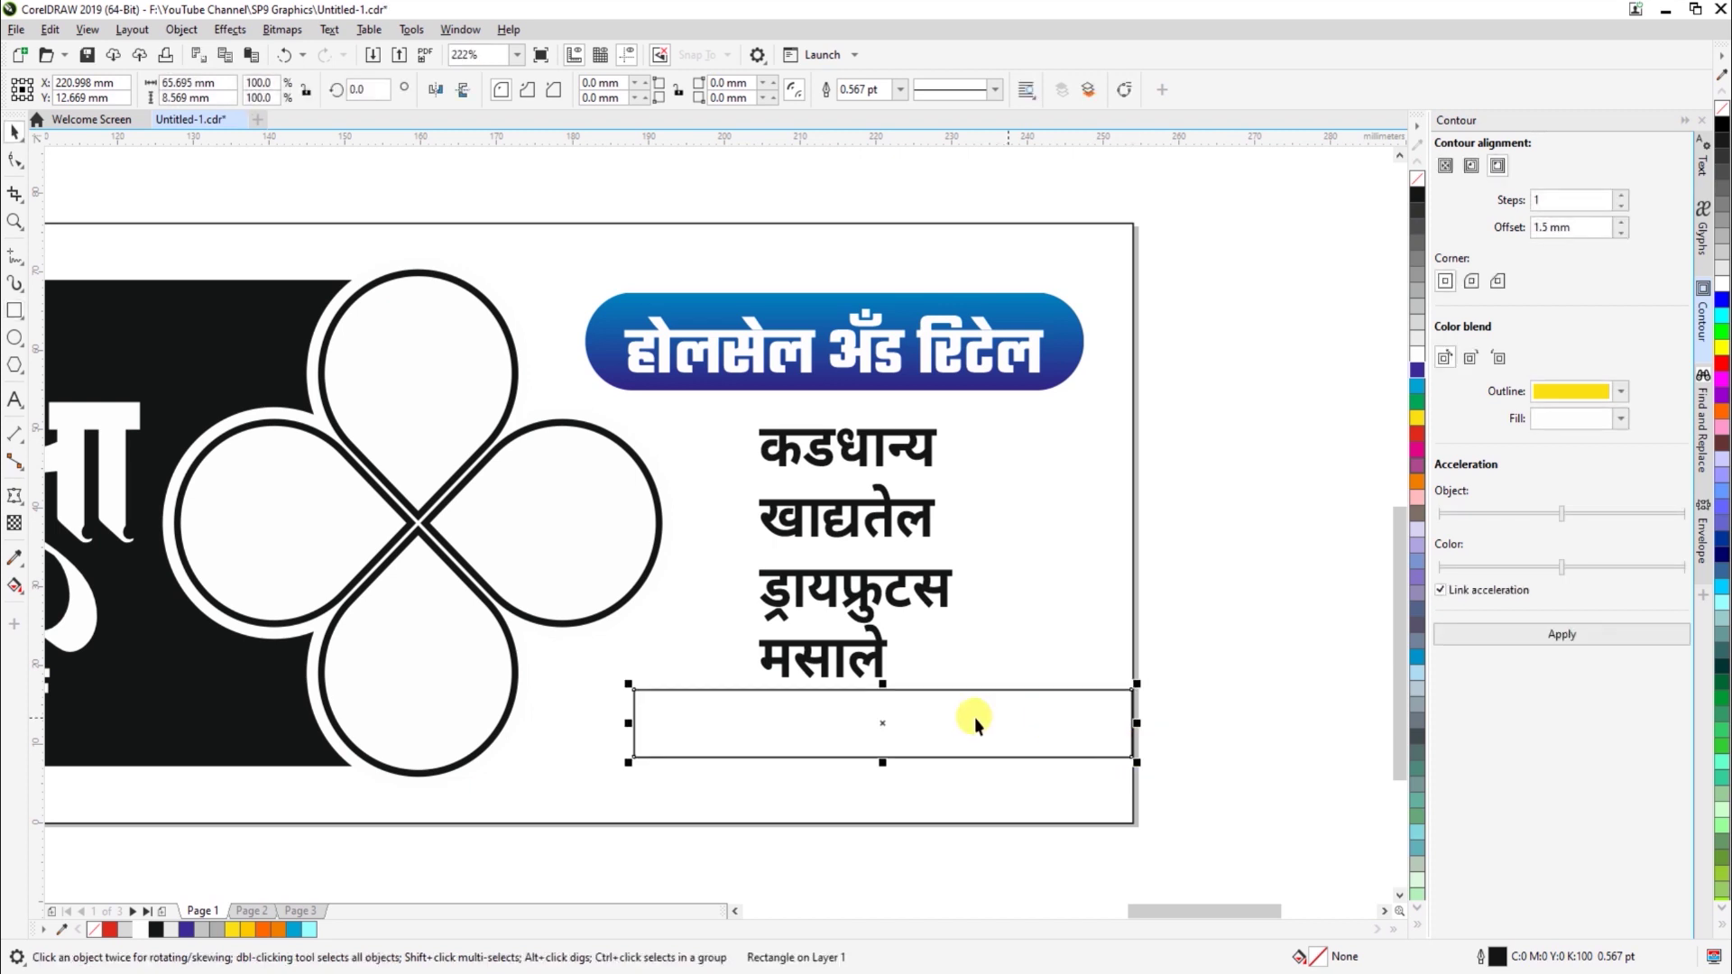
Shrink the product list slightly and shift both the list and the blue pill with its text upward
{"action": "left_click", "coordinate": [858, 668]}
{"action": "left_click_drag", "start_coordinate": [959, 682], "coordinate": [936, 661]}
{"action": "left_click_drag", "start_coordinate": [858, 580], "coordinate": [862, 570]}
{"action": "left_click_drag", "start_coordinate": [552, 260], "coordinate": [1105, 422]}
{"action": "left_click_drag", "start_coordinate": [881, 360], "coordinate": [880, 338]}
{"action": "left_click_drag", "start_coordinate": [864, 442], "coordinate": [864, 418]}
Increase the height of the rectangle below the list to about 10 mm and convert it to curves
{"action": "left_click_drag", "start_coordinate": [947, 650], "coordinate": [884, 648]}
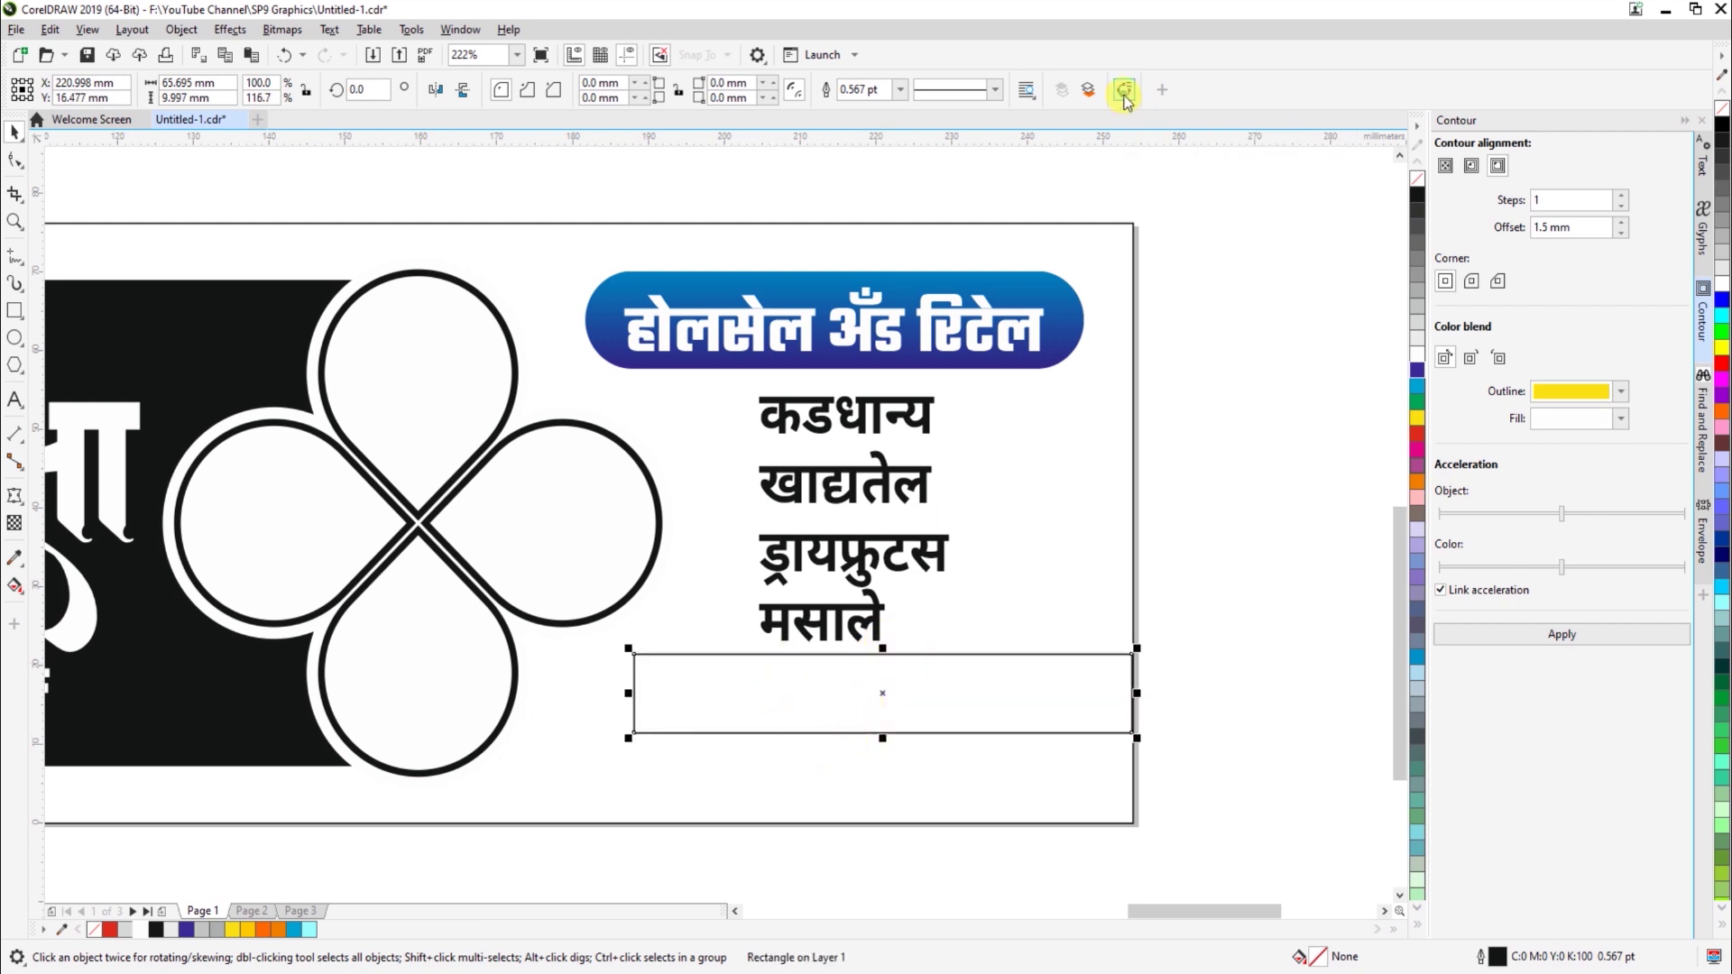
{"action": "left_click", "coordinate": [1199, 533]}
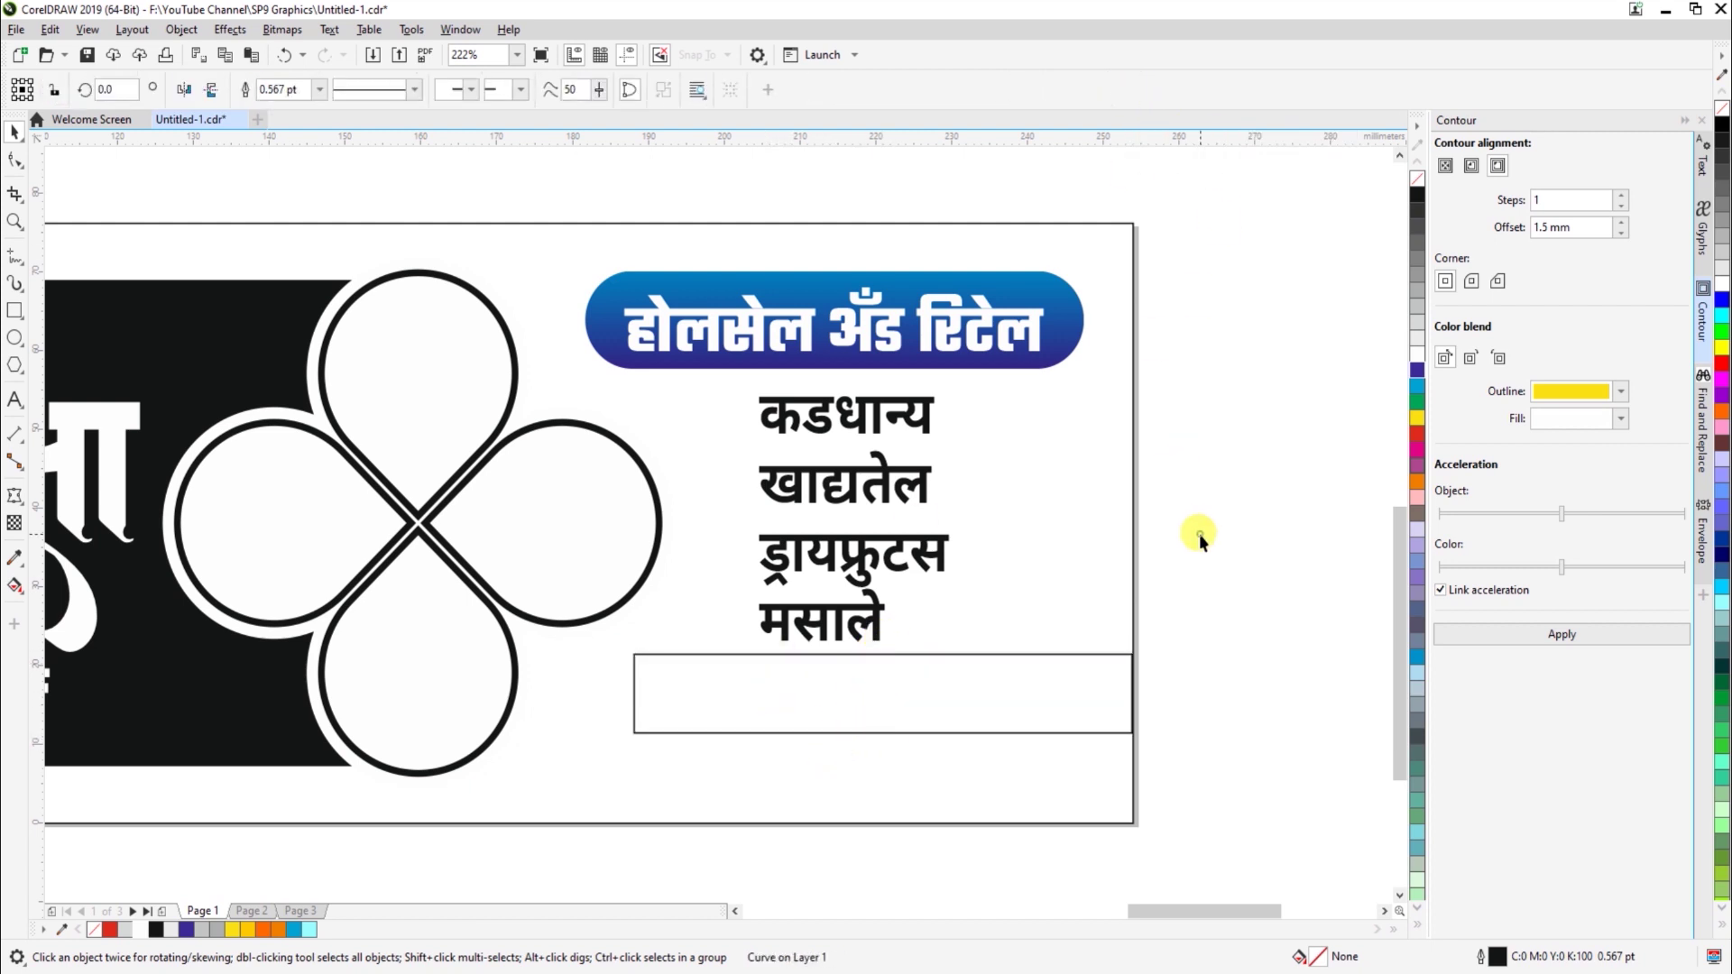
Scale the four-line product list down slightly to leave a gap above the rectangle
{"action": "left_click", "coordinate": [888, 642]}
{"action": "left_click_drag", "start_coordinate": [949, 643], "coordinate": [939, 650]}
{"action": "left_click", "coordinate": [958, 673]}
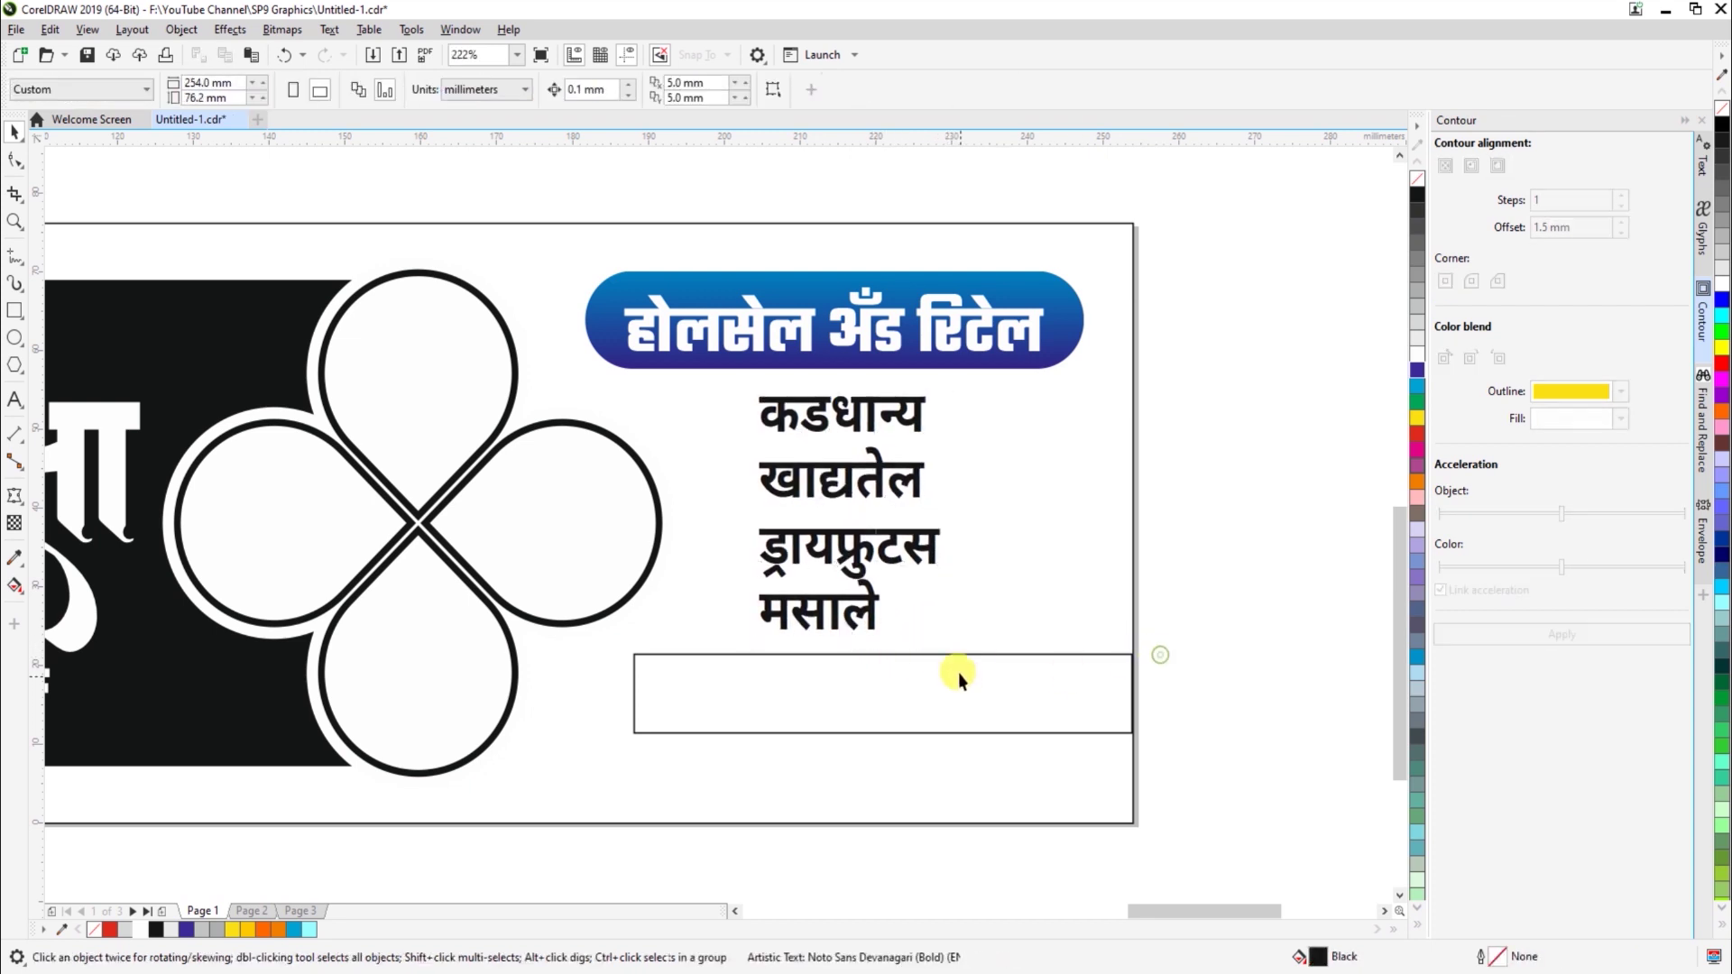
{"action": "scroll", "coordinate": [740, 735], "scroll_direction": "down", "scroll_amount": 5}
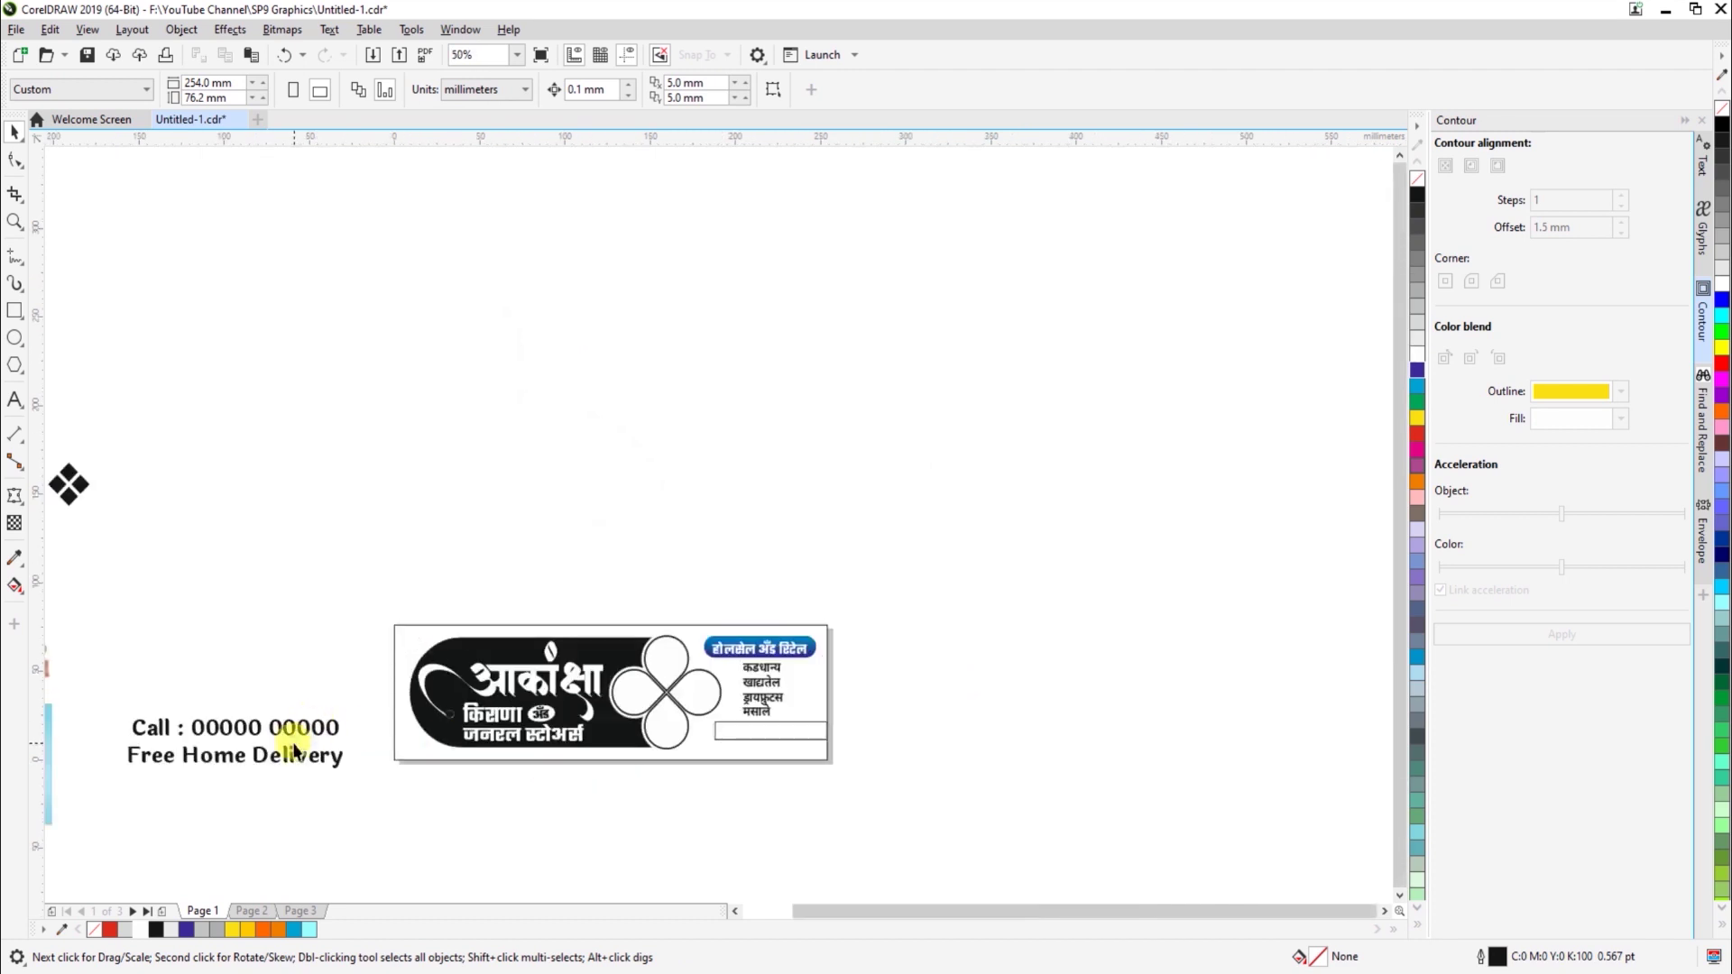
Bring the contact text to the banner as separate lines and fit the Call line inside the rectangle at about 59.8 mm wide
{"action": "left_click", "coordinate": [294, 751]}
{"action": "left_click_drag", "start_coordinate": [290, 732], "coordinate": [823, 762]}
{"action": "scroll", "coordinate": [821, 803], "scroll_direction": "up", "scroll_amount": 5}
{"action": "left_click_drag", "start_coordinate": [1051, 765], "coordinate": [857, 712]}
{"action": "left_click", "coordinate": [724, 817]}
{"action": "left_click_drag", "start_coordinate": [682, 620], "coordinate": [689, 479]}
{"action": "left_click_drag", "start_coordinate": [857, 498], "coordinate": [785, 512]}
Extend the rectangle around the Call line leftward and shift its lower-left node inward to slant that end
{"action": "left_click", "coordinate": [397, 509]}
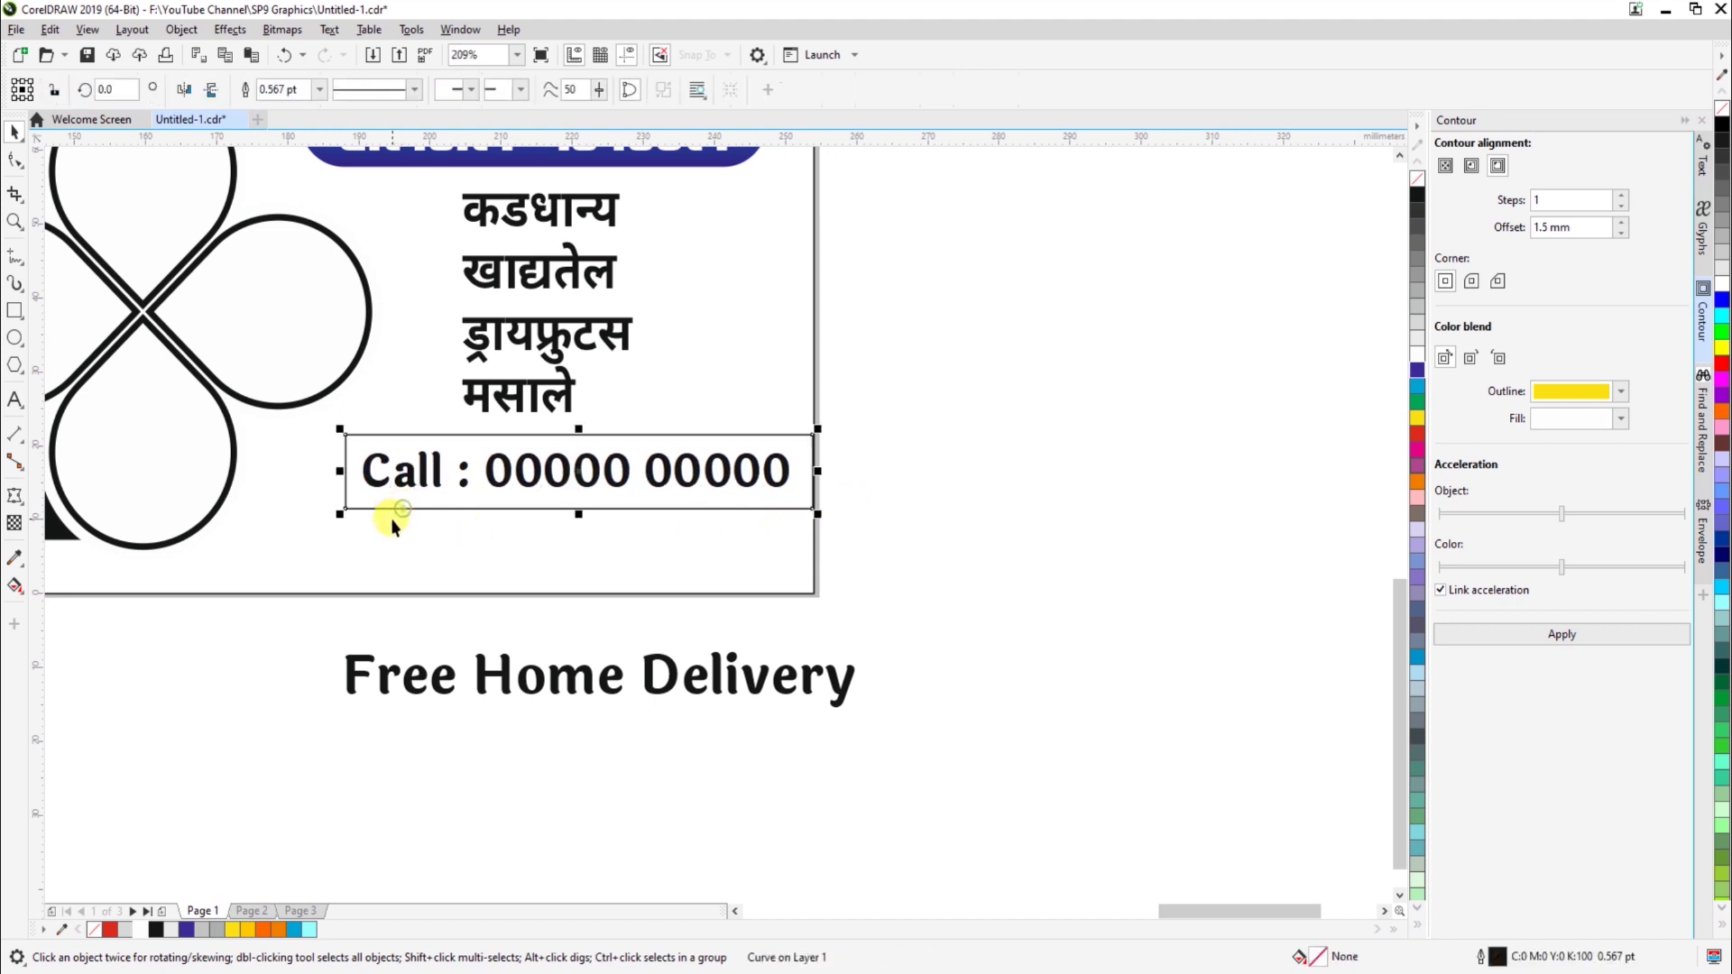
{"action": "mouse_move", "coordinate": [332, 464]}
{"action": "left_mouse_down"}
{"action": "mouse_move", "coordinate": [309, 464]}
{"action": "mouse_move", "coordinate": [313, 447]}
{"action": "left_mouse_up"}
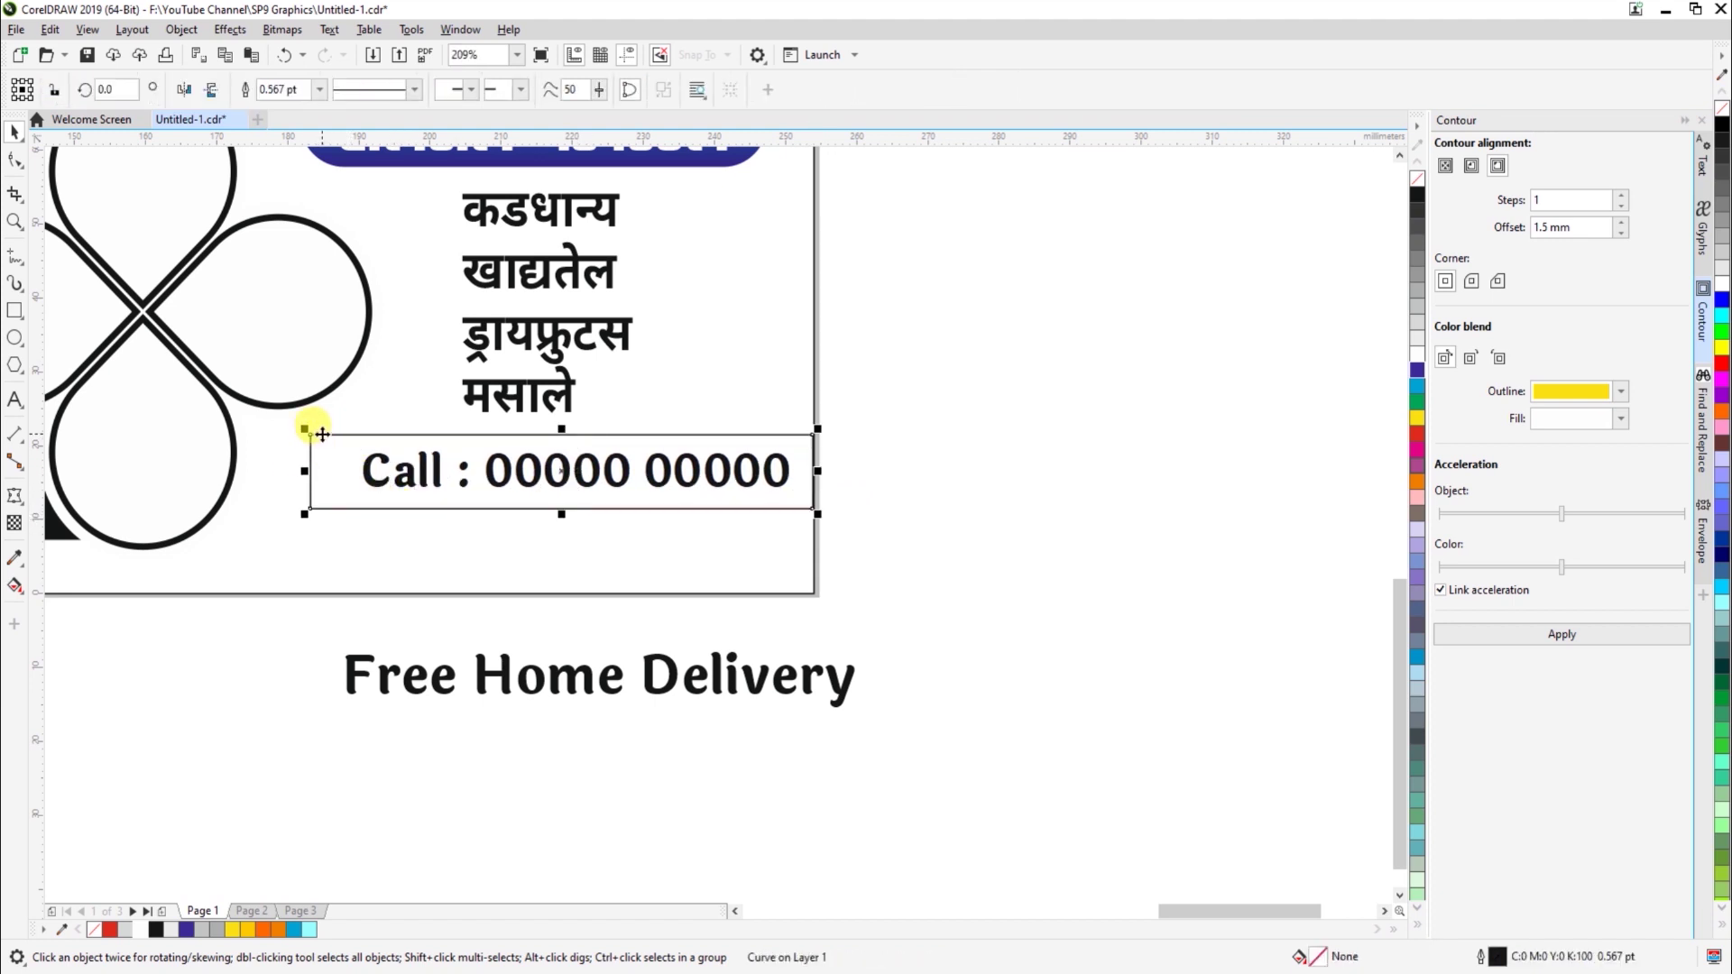
{"action": "key", "text": "F10"}
{"action": "left_click_drag", "start_coordinate": [311, 507], "coordinate": [331, 512]}
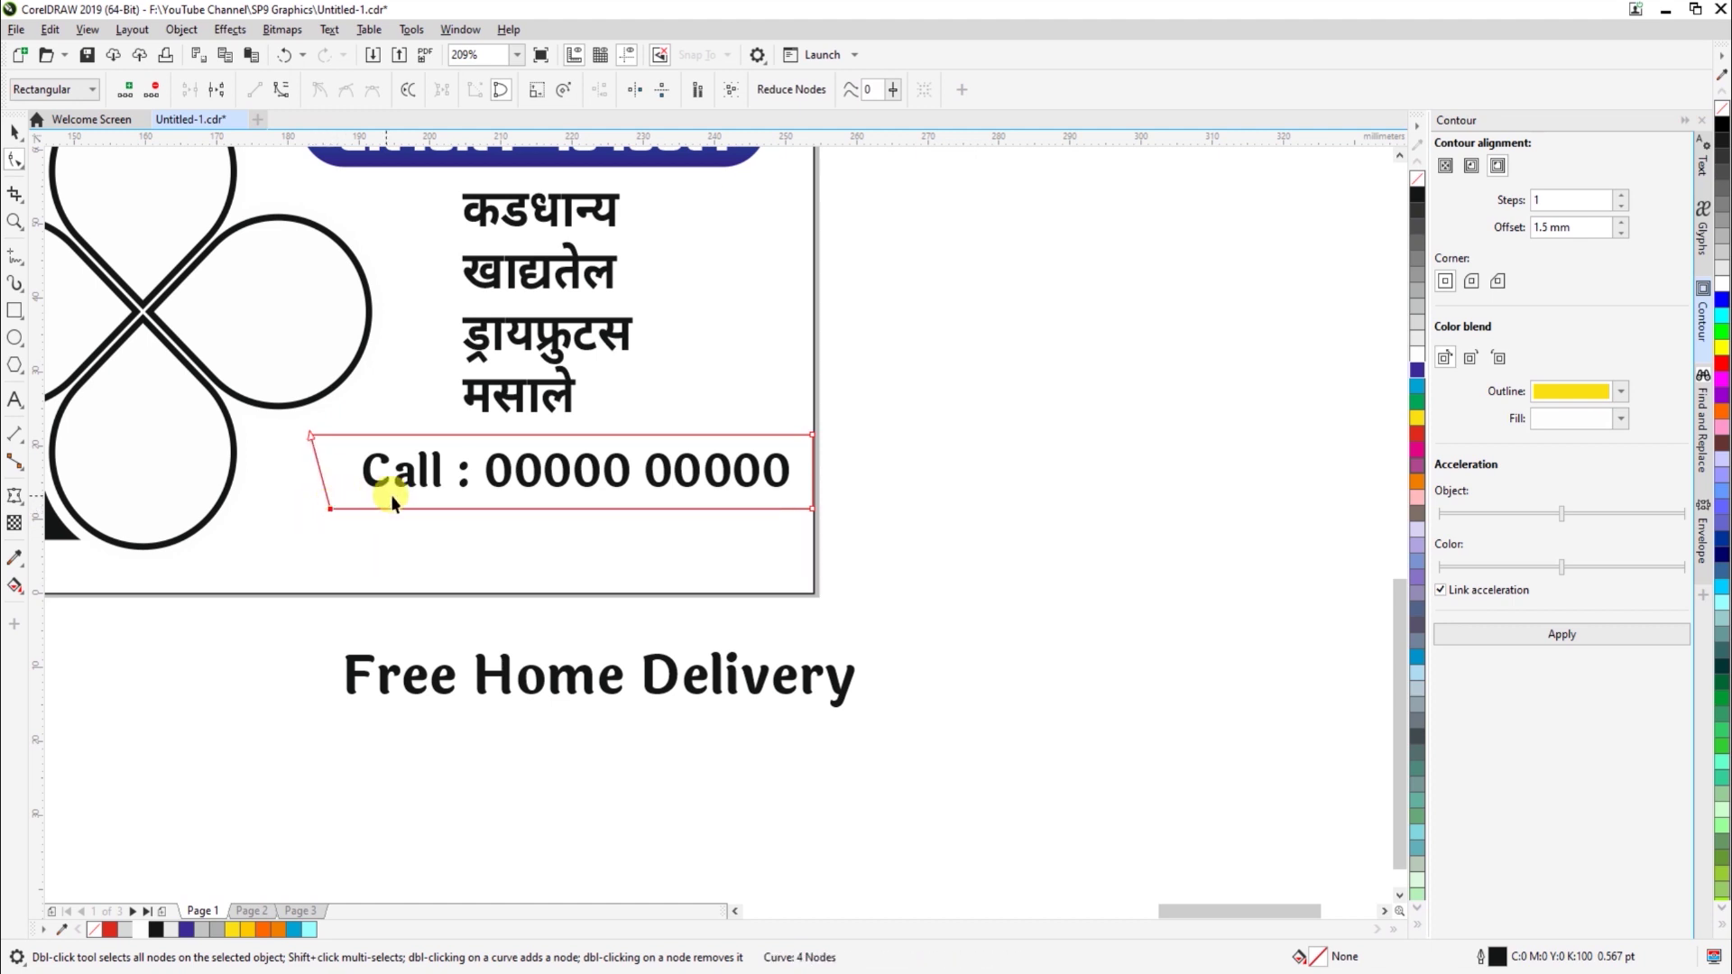
{"action": "key", "text": "space"}
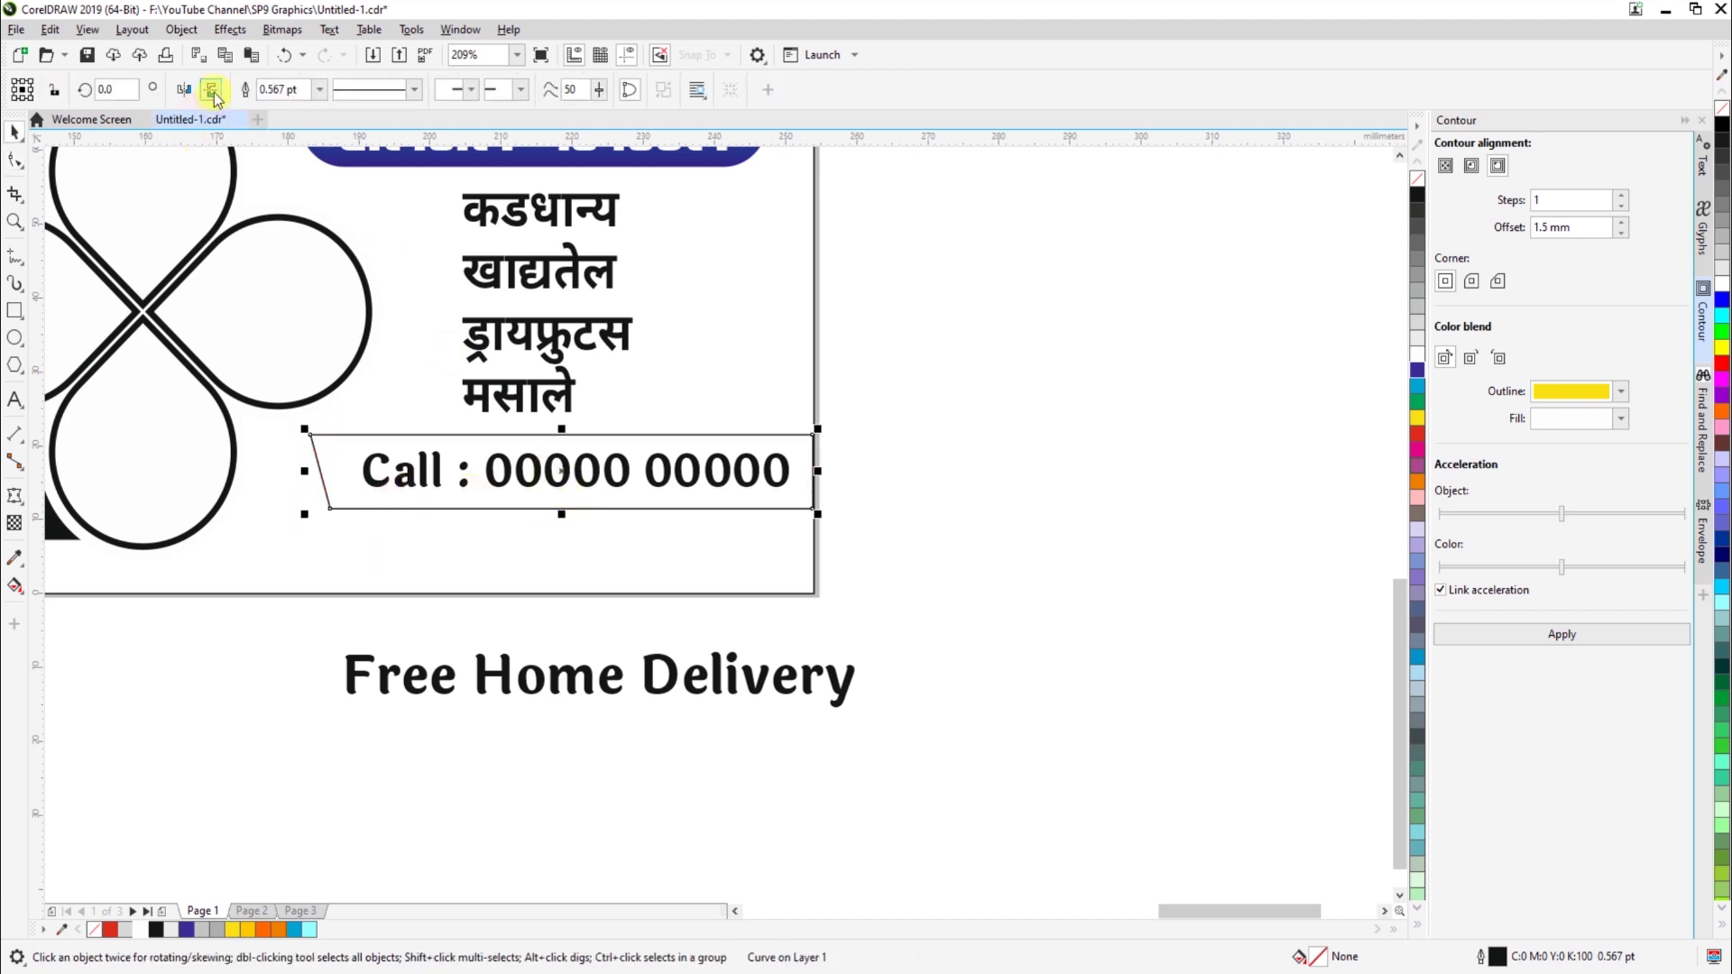
Duplicate the slanted strip directly below the first one, reducing its height slightly and shortening it from the left
{"action": "left_click", "coordinate": [544, 501]}
{"action": "left_click_drag", "start_coordinate": [563, 473], "coordinate": [553, 574]}
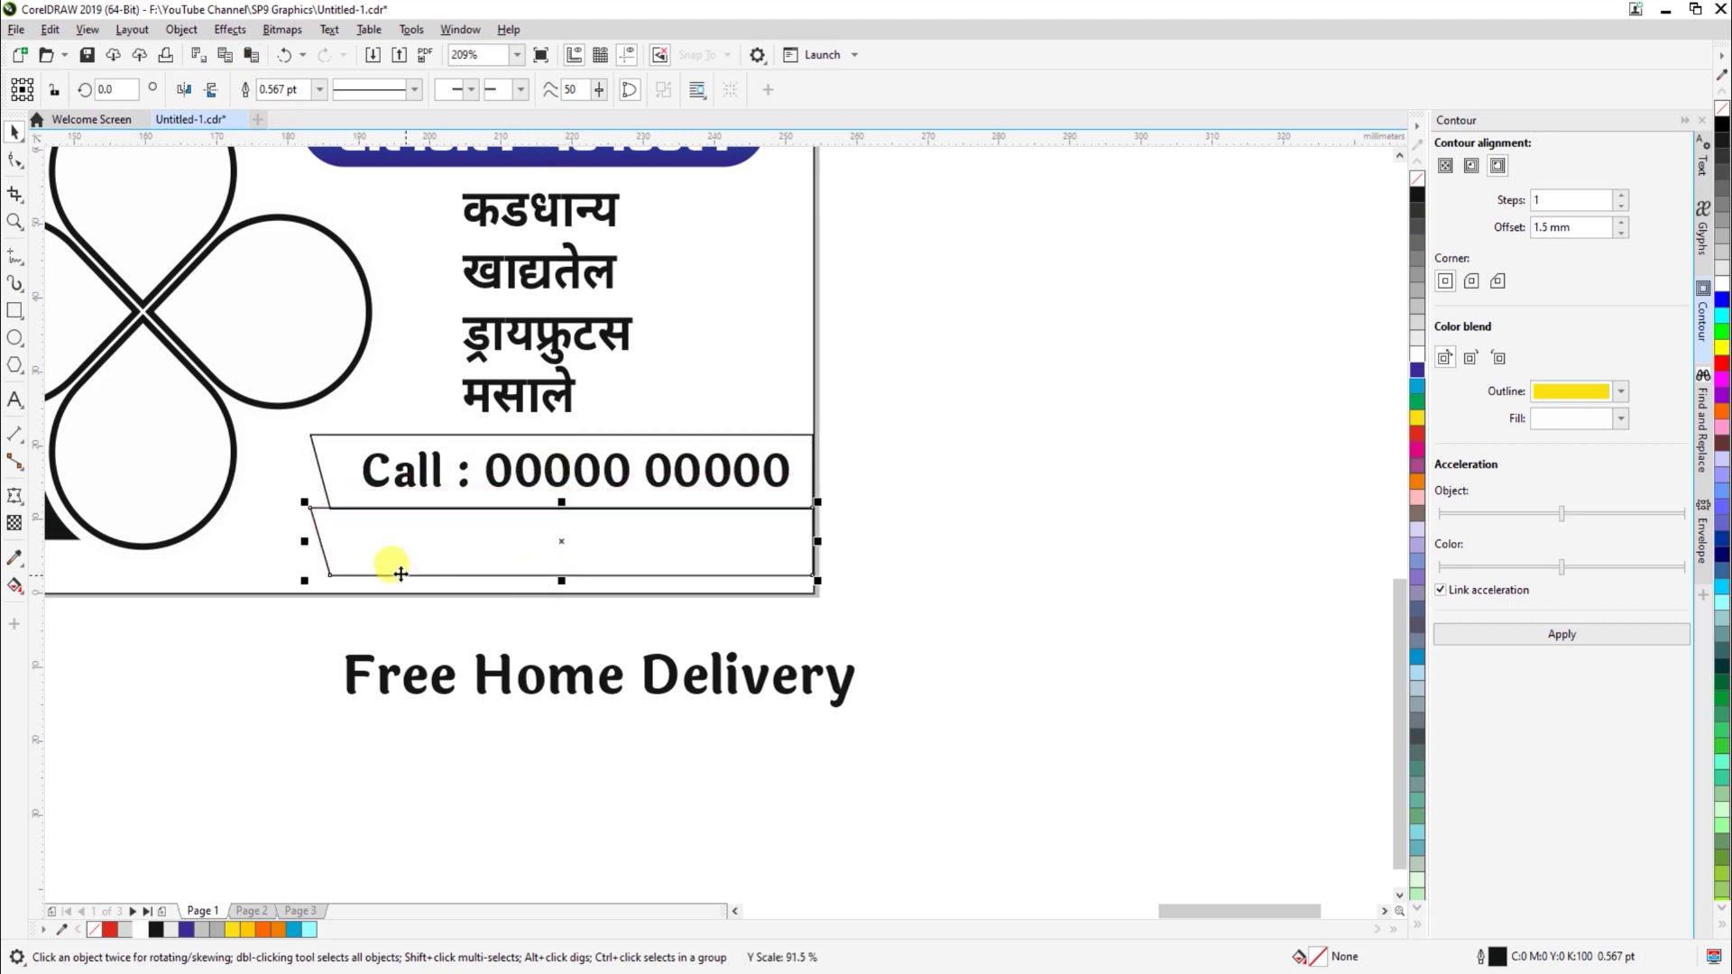
{"action": "left_click_drag", "start_coordinate": [302, 542], "coordinate": [344, 542]}
Move the Free Home Delivery text into the lower slanted strip and scale it to about 55.7 mm wide
{"action": "left_click", "coordinate": [372, 688]}
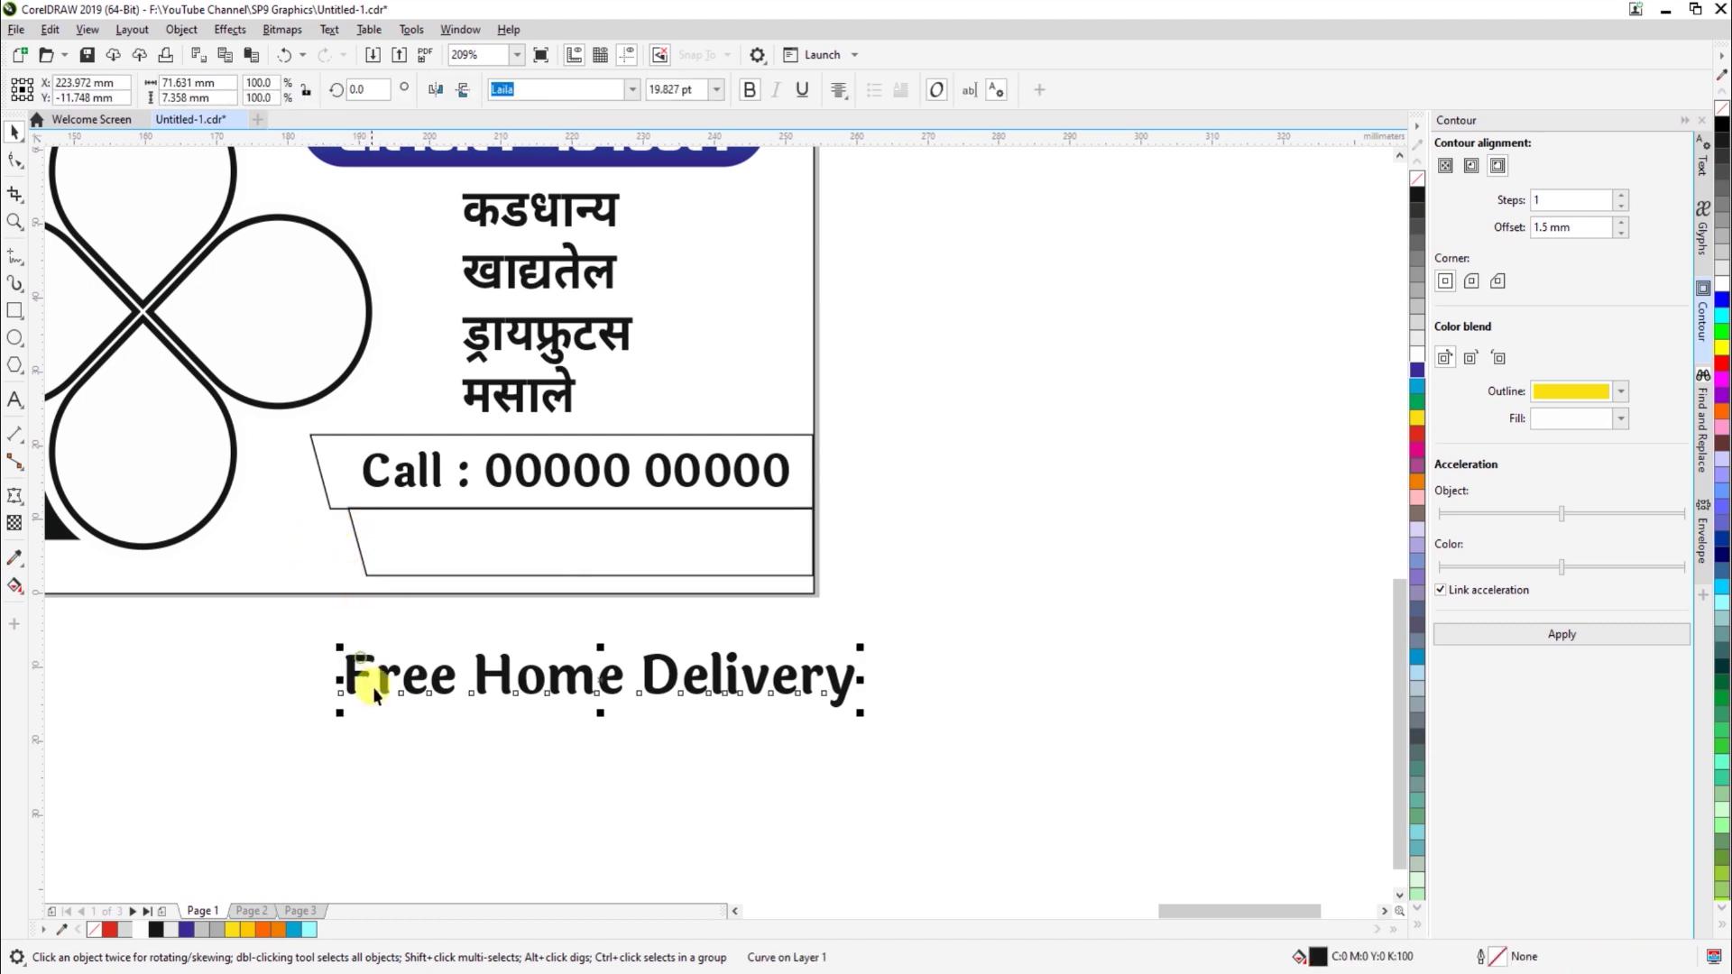
{"action": "left_click_drag", "start_coordinate": [385, 676], "coordinate": [416, 544]}
{"action": "left_click_drag", "start_coordinate": [889, 588], "coordinate": [781, 615]}
{"action": "left_click_drag", "start_coordinate": [370, 572], "coordinate": [390, 582]}
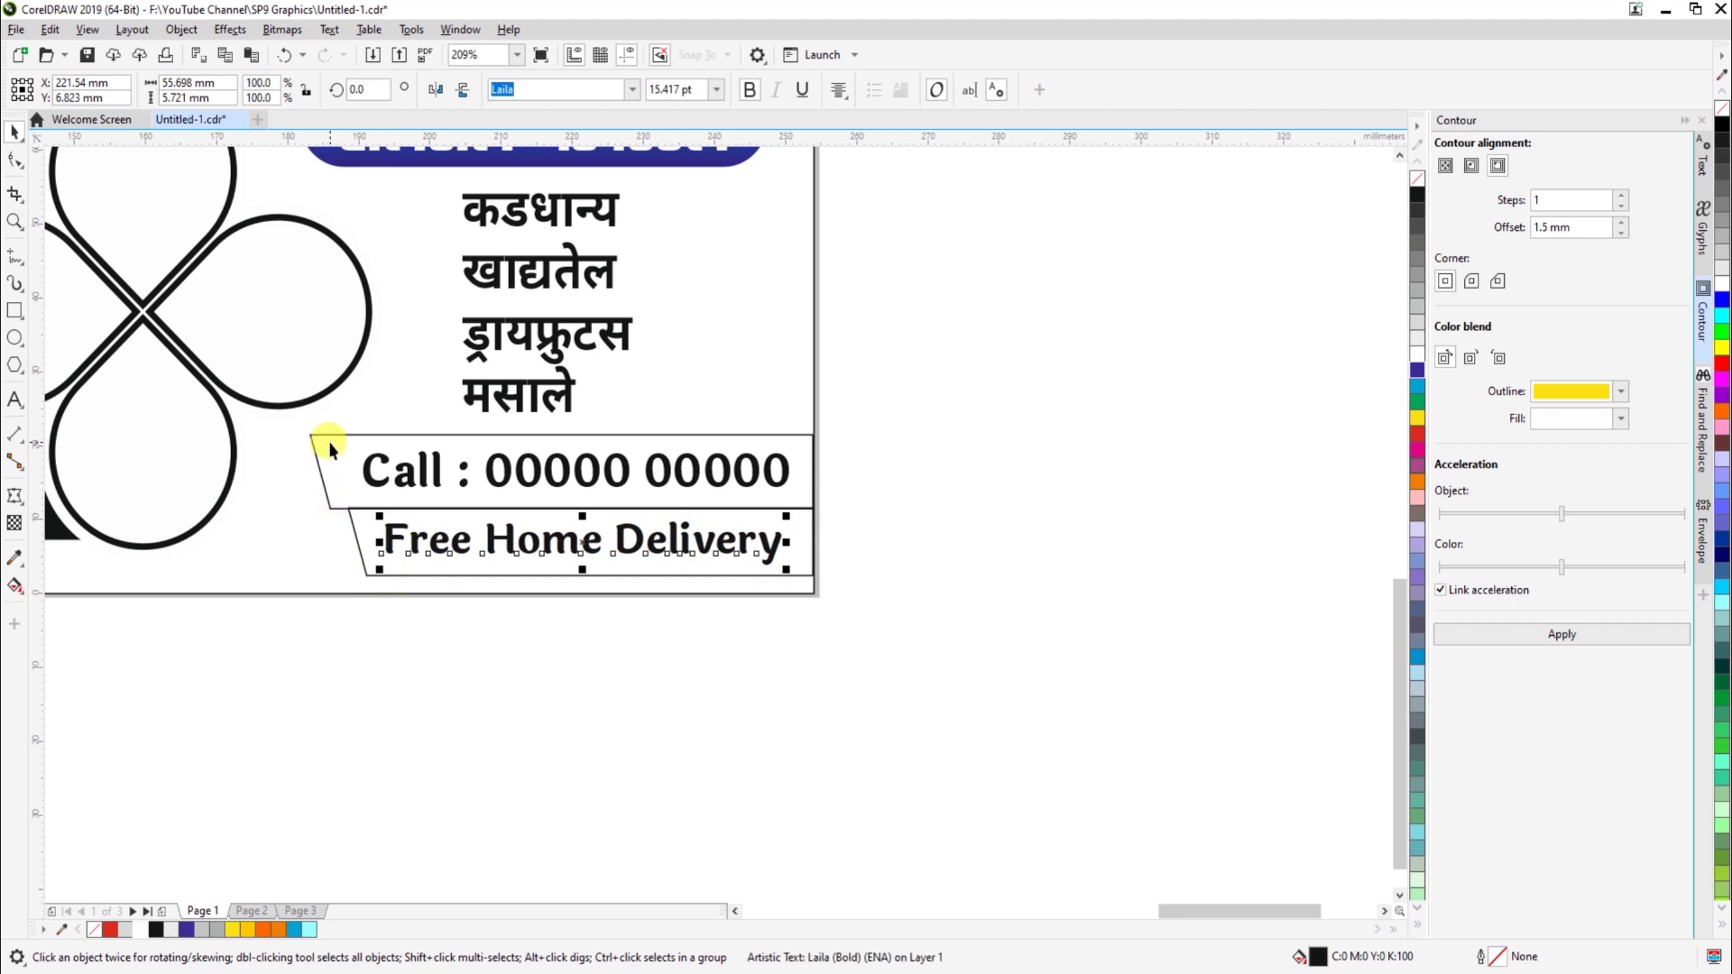
{"action": "left_click", "coordinate": [393, 481], "text": "shift"}
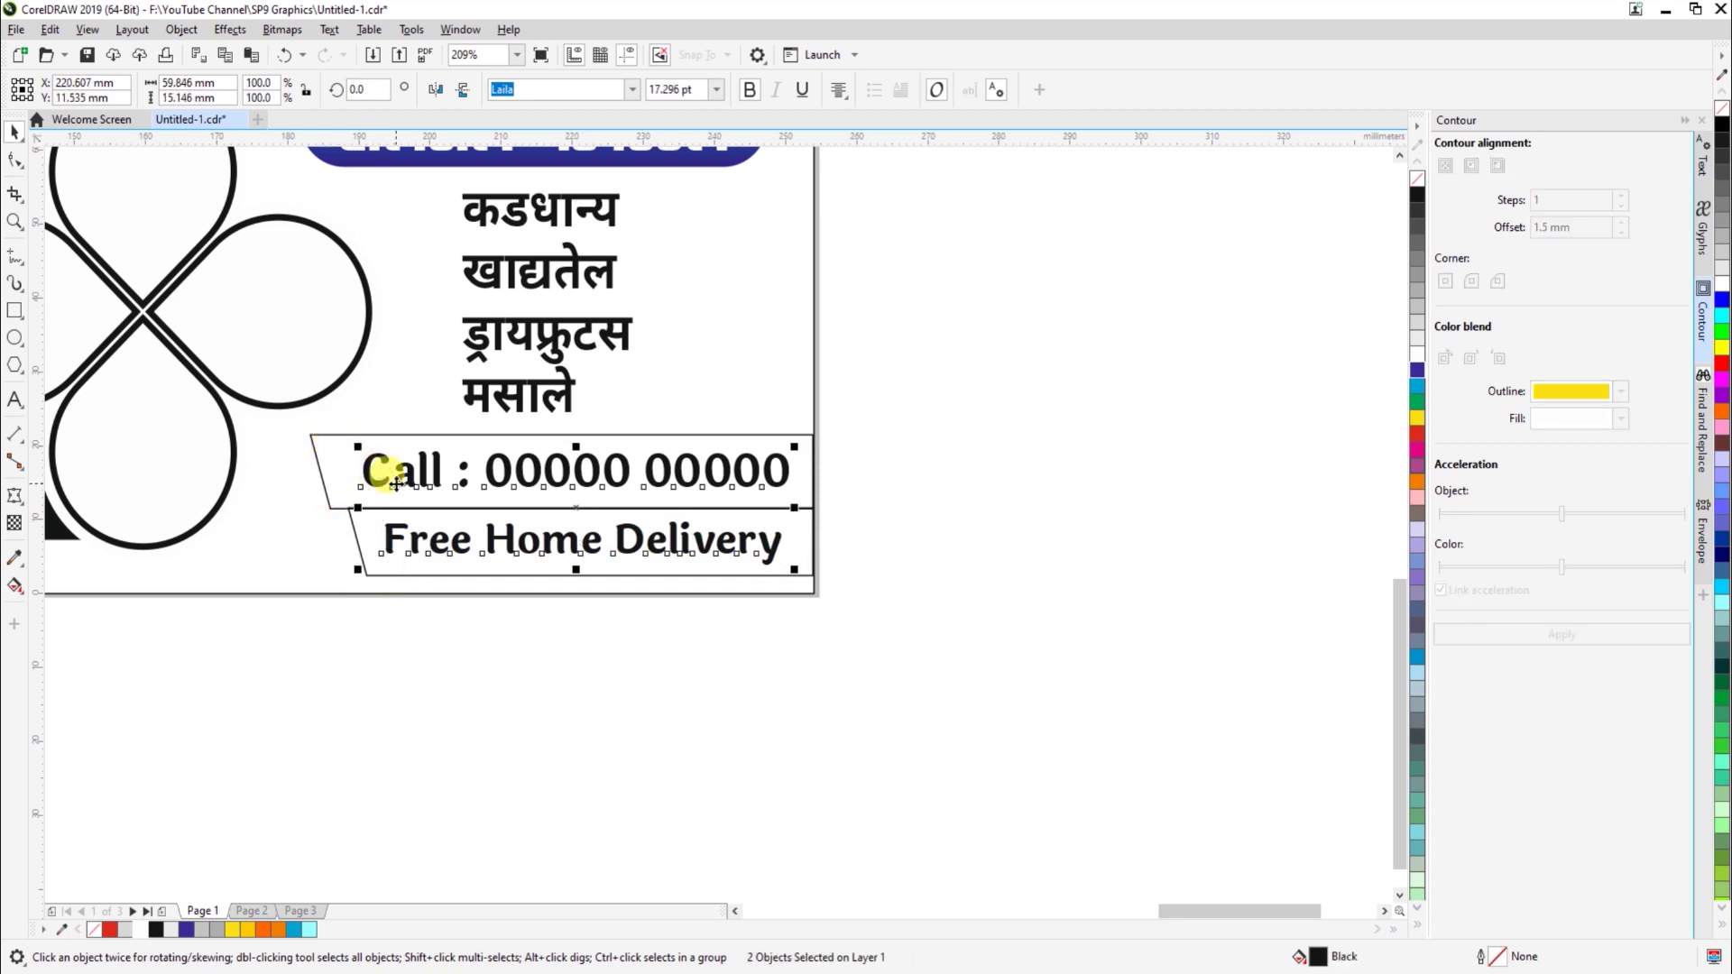
Fill the upper slanted strip with the Red fountian gradient preset and remove its outline
{"action": "left_click", "coordinate": [422, 438]}
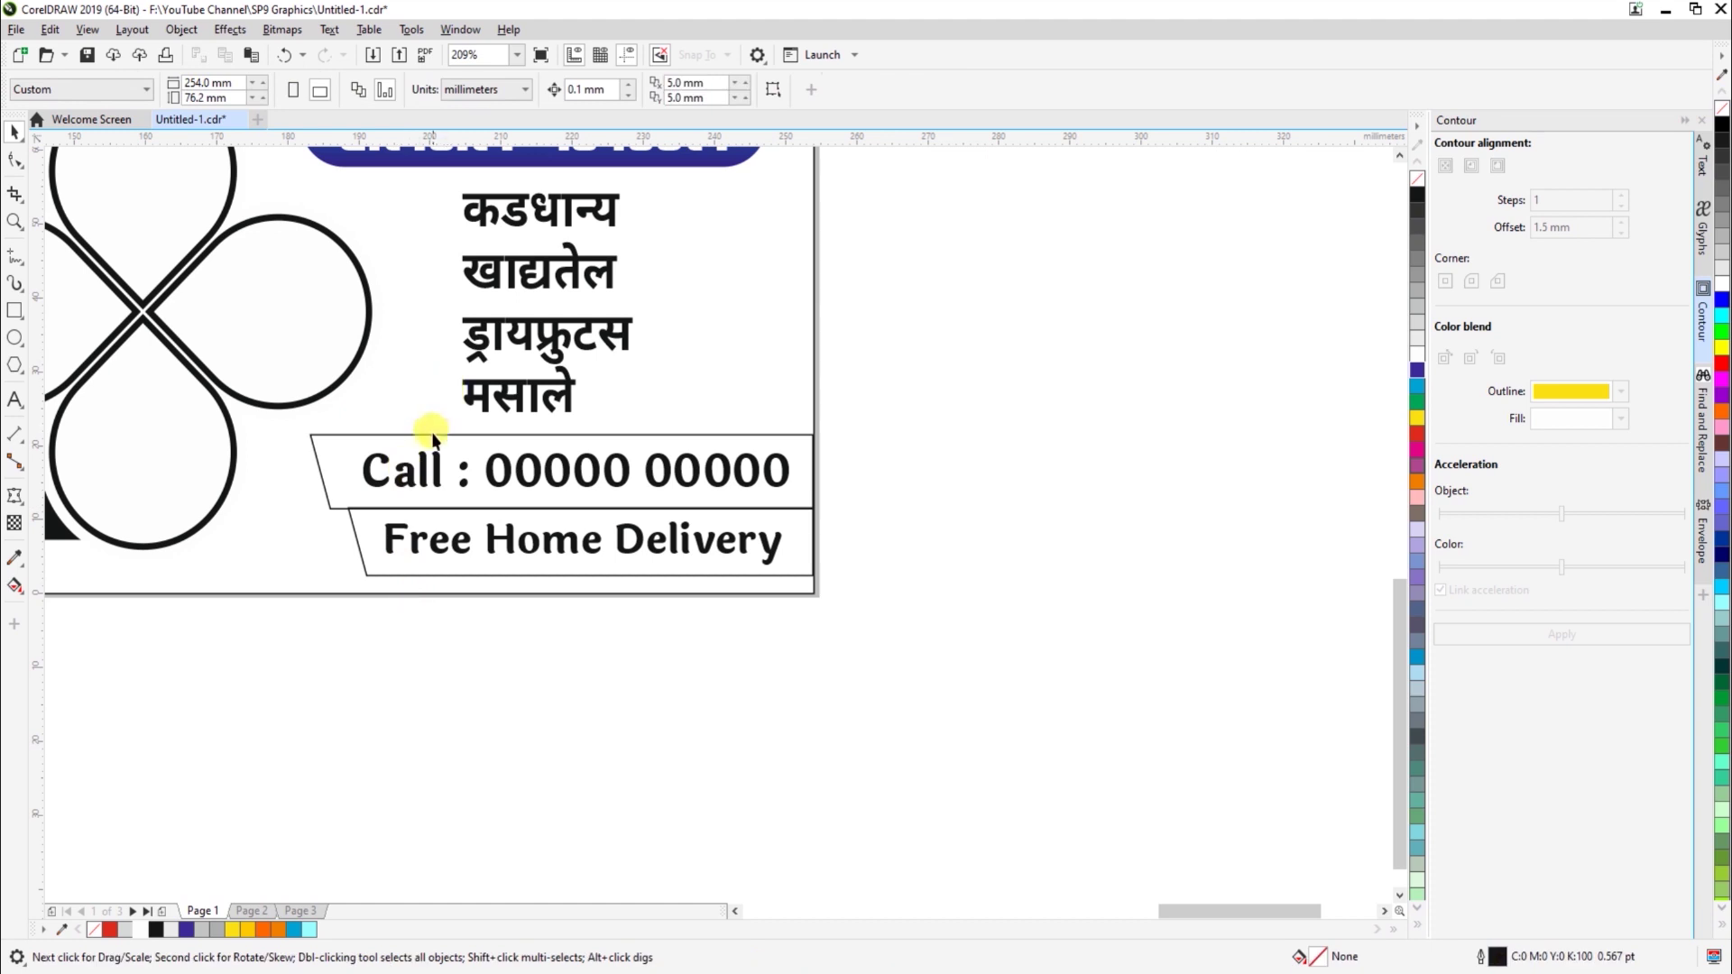
{"action": "double_click", "coordinate": [1322, 958]}
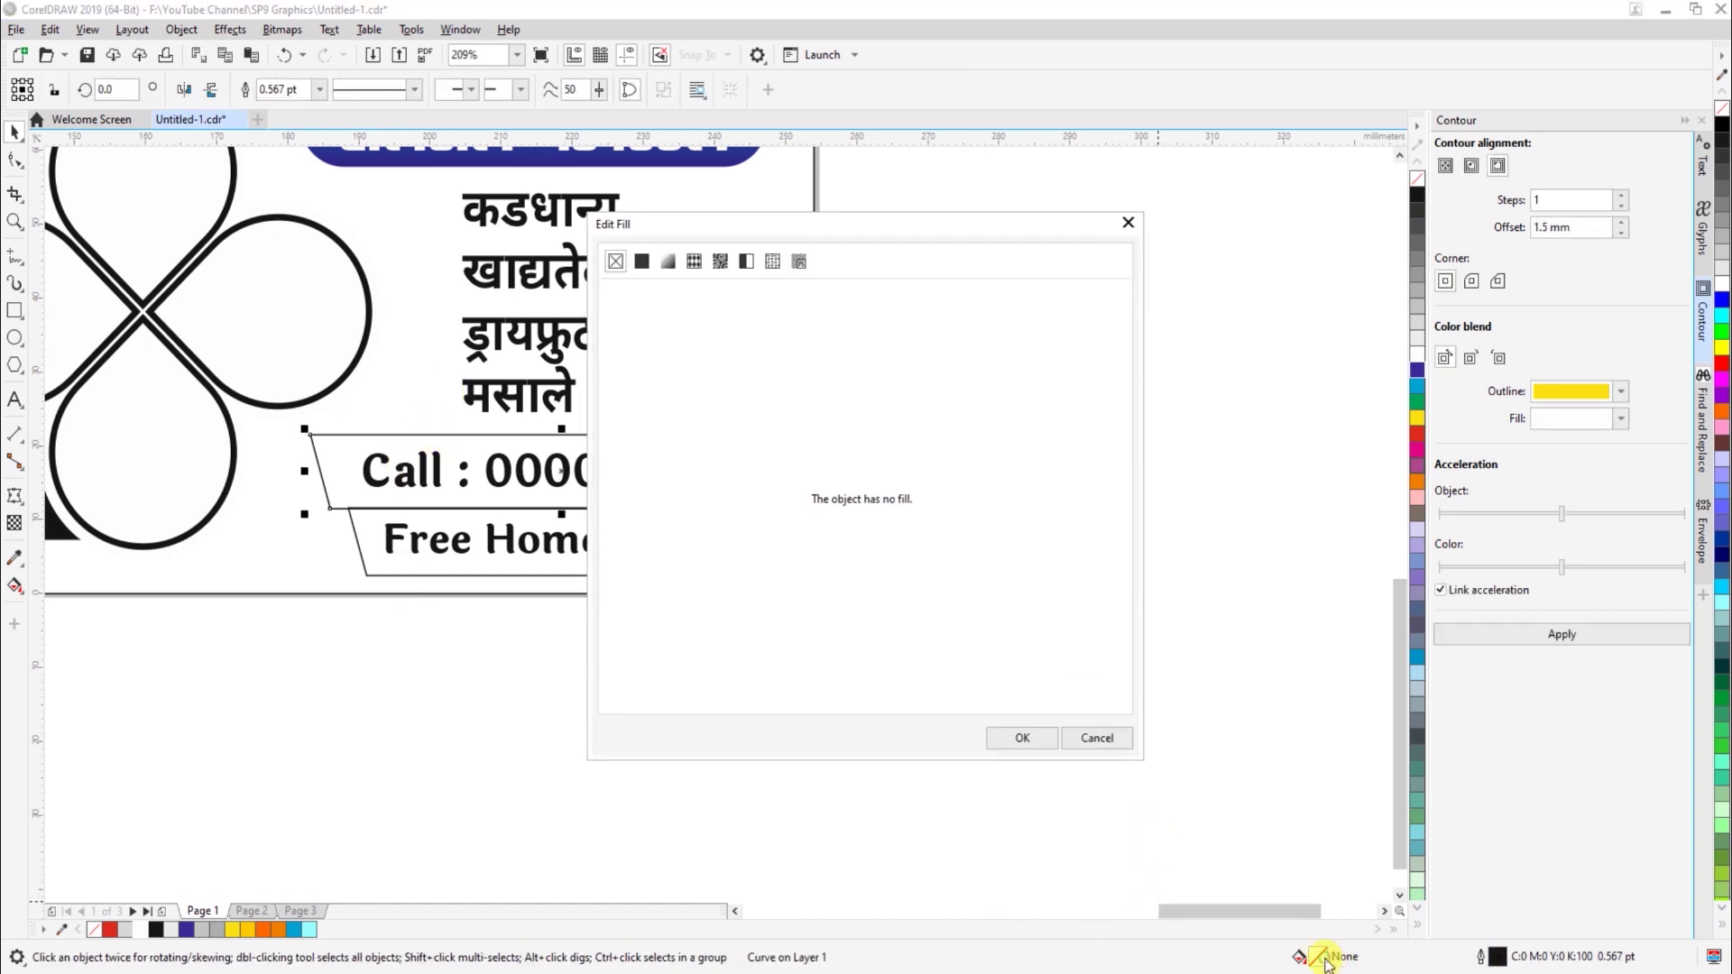
{"action": "left_click", "coordinate": [667, 262]}
{"action": "left_click_drag", "start_coordinate": [722, 226], "coordinate": [1051, 192]}
{"action": "left_click", "coordinate": [979, 310]}
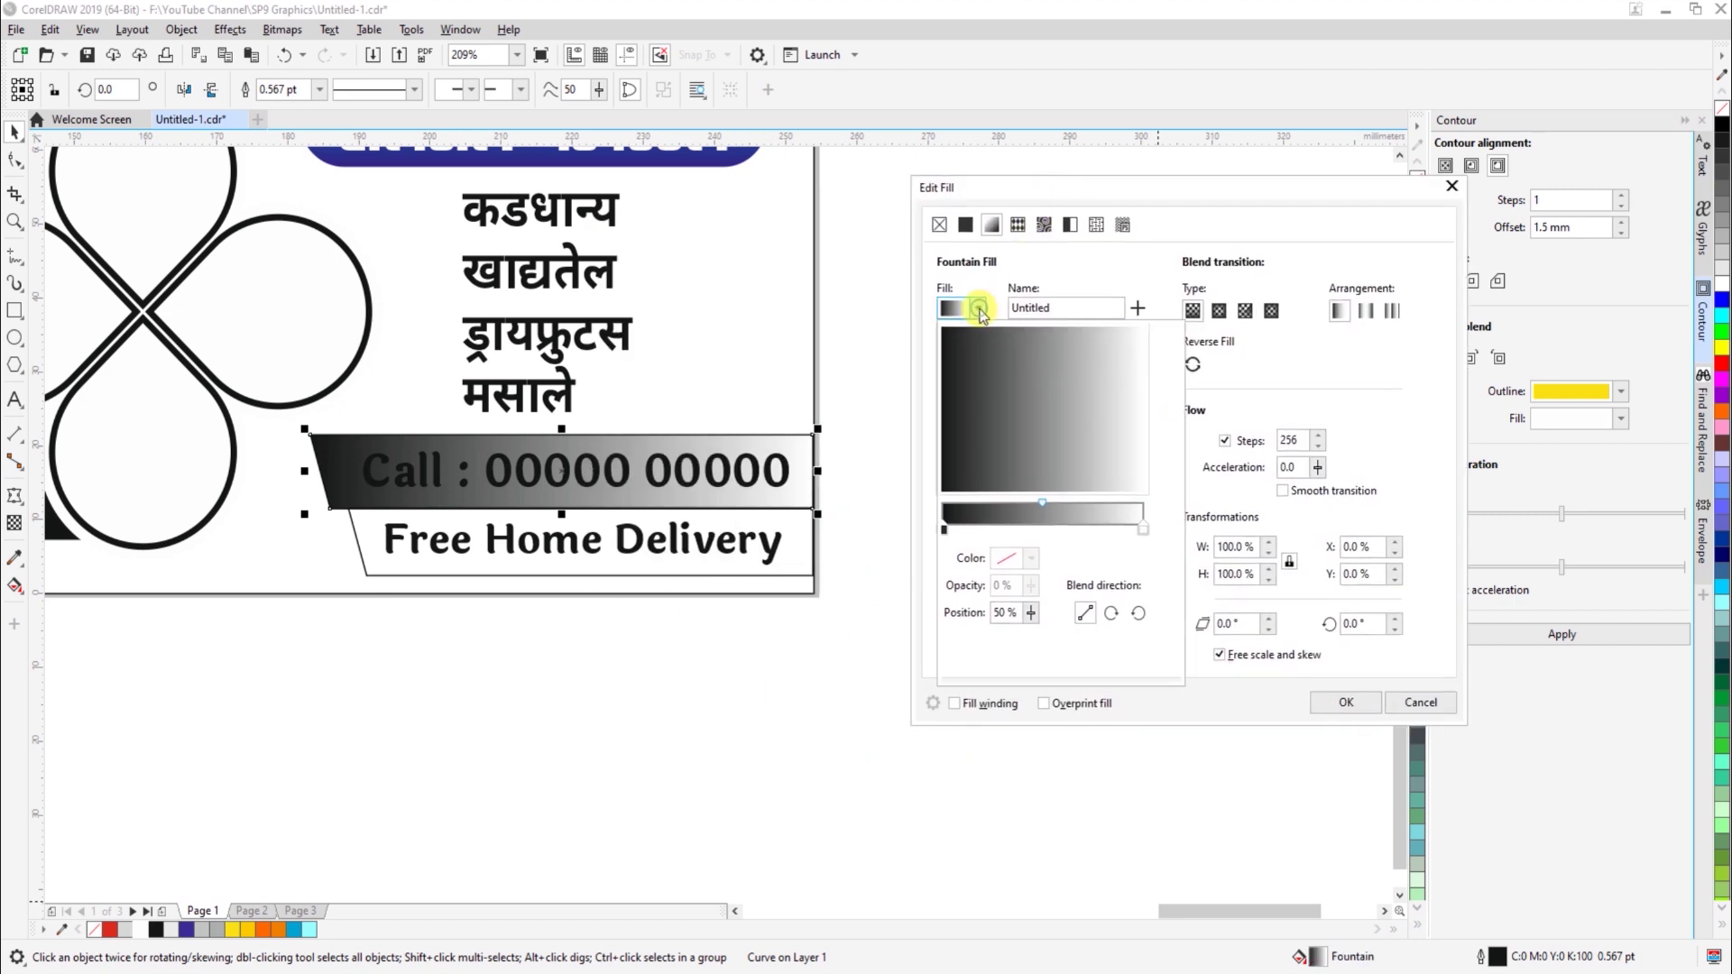
{"action": "left_click", "coordinate": [969, 521]}
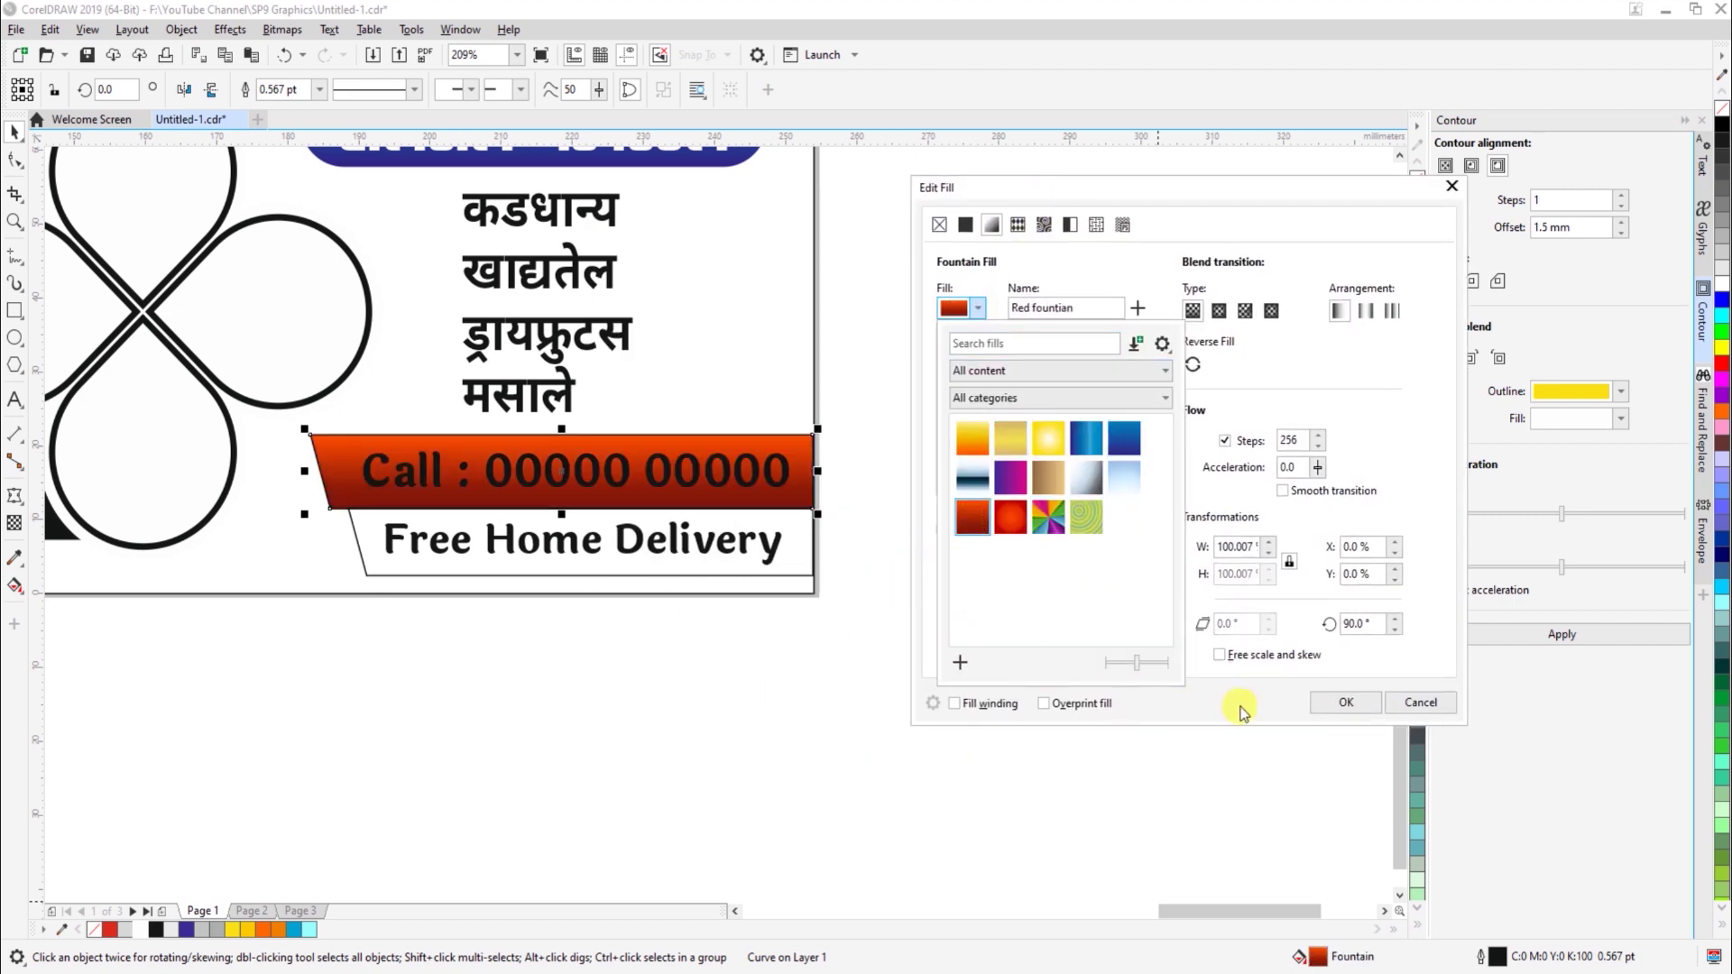
{"action": "left_click", "coordinate": [1322, 705]}
{"action": "left_click", "coordinate": [1322, 706]}
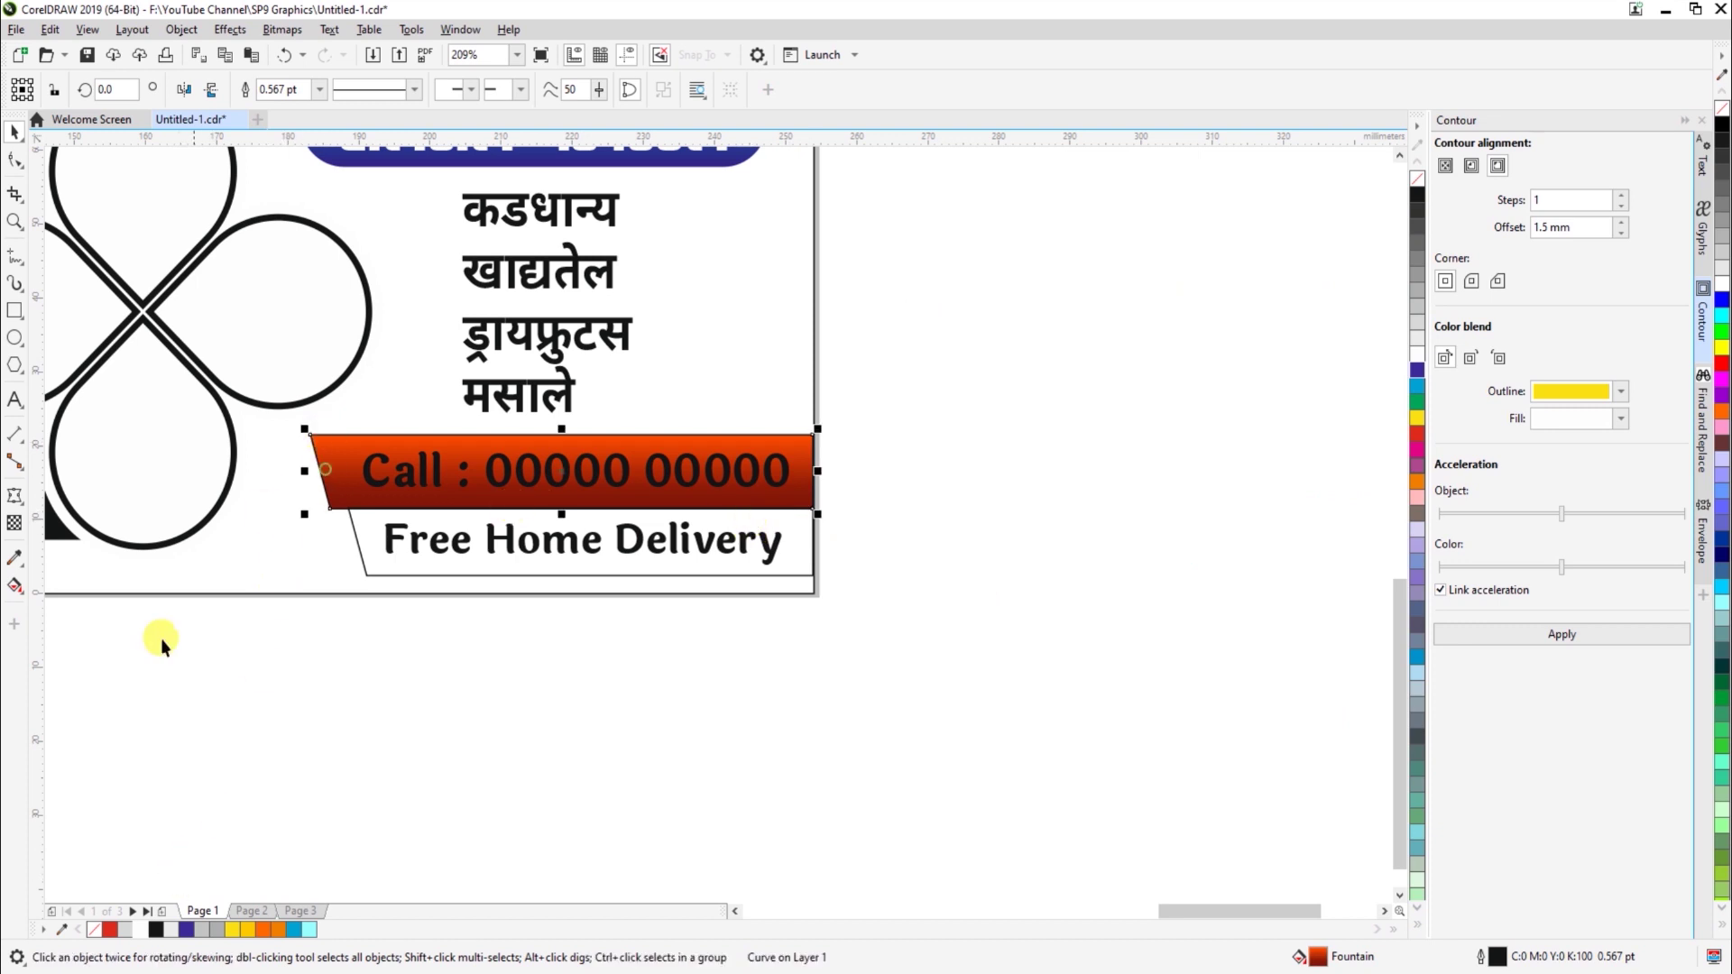
Color the Call line on the red strip white
{"action": "left_click", "coordinate": [491, 479]}
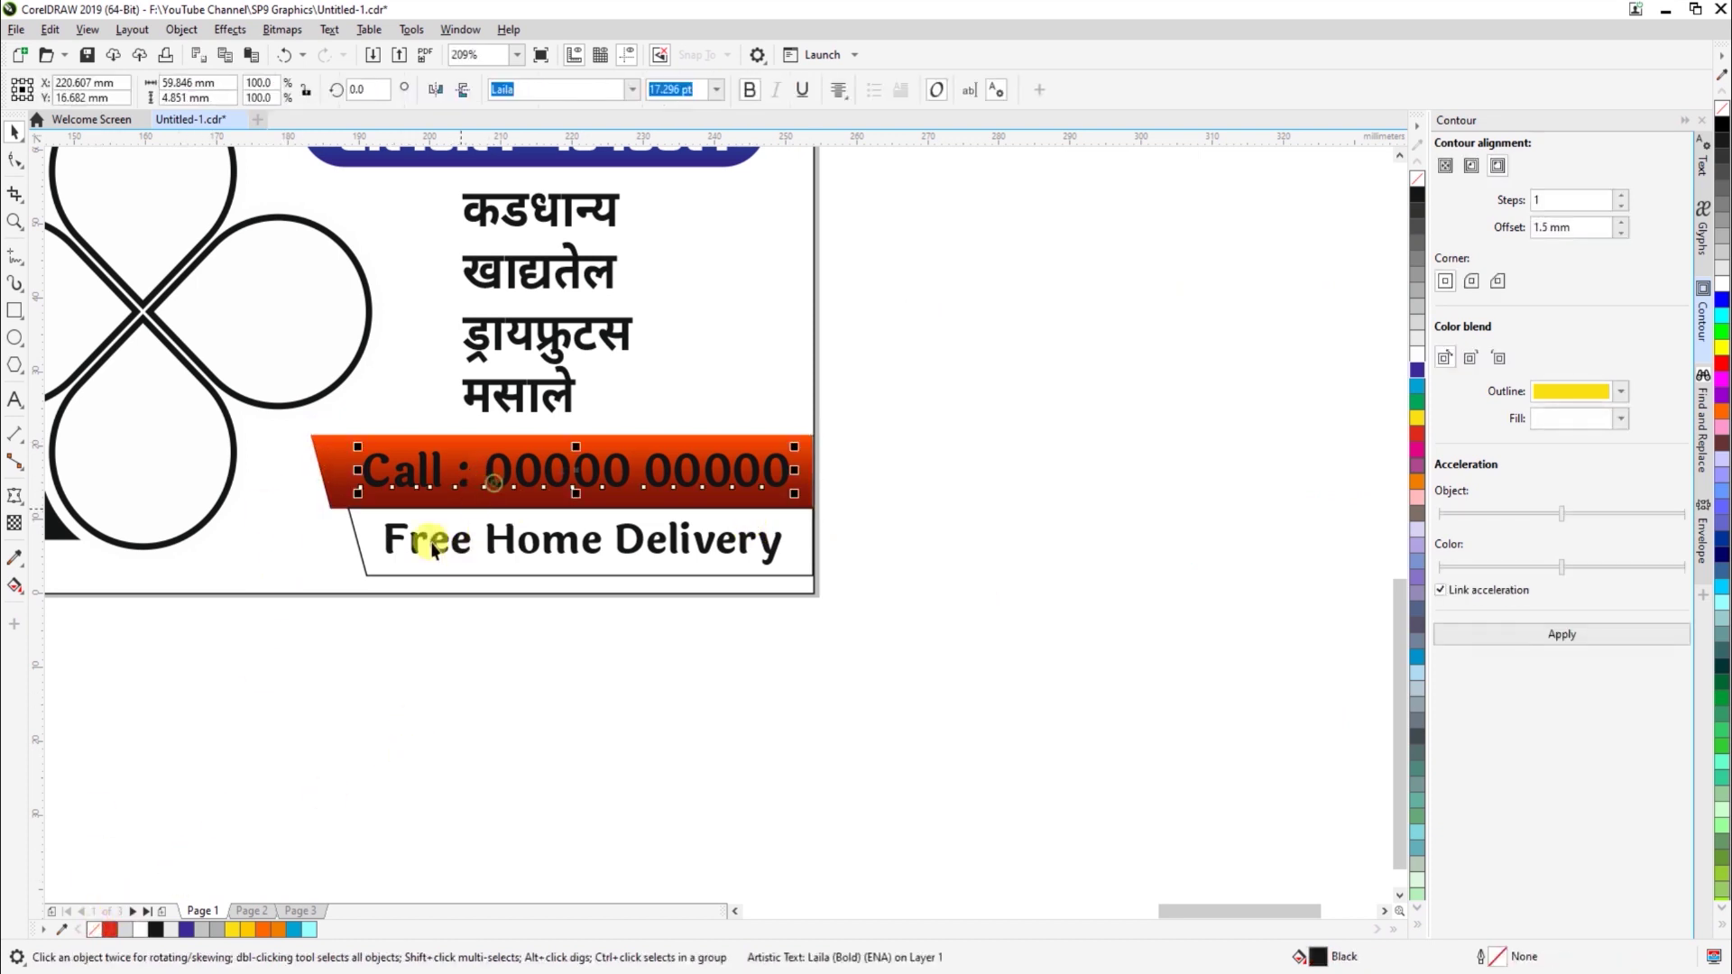
{"action": "left_click", "coordinate": [142, 927]}
{"action": "left_click", "coordinate": [630, 709]}
Fill the lower slanted strip with Deep Yellow and remove its outline
{"action": "left_click", "coordinate": [573, 578]}
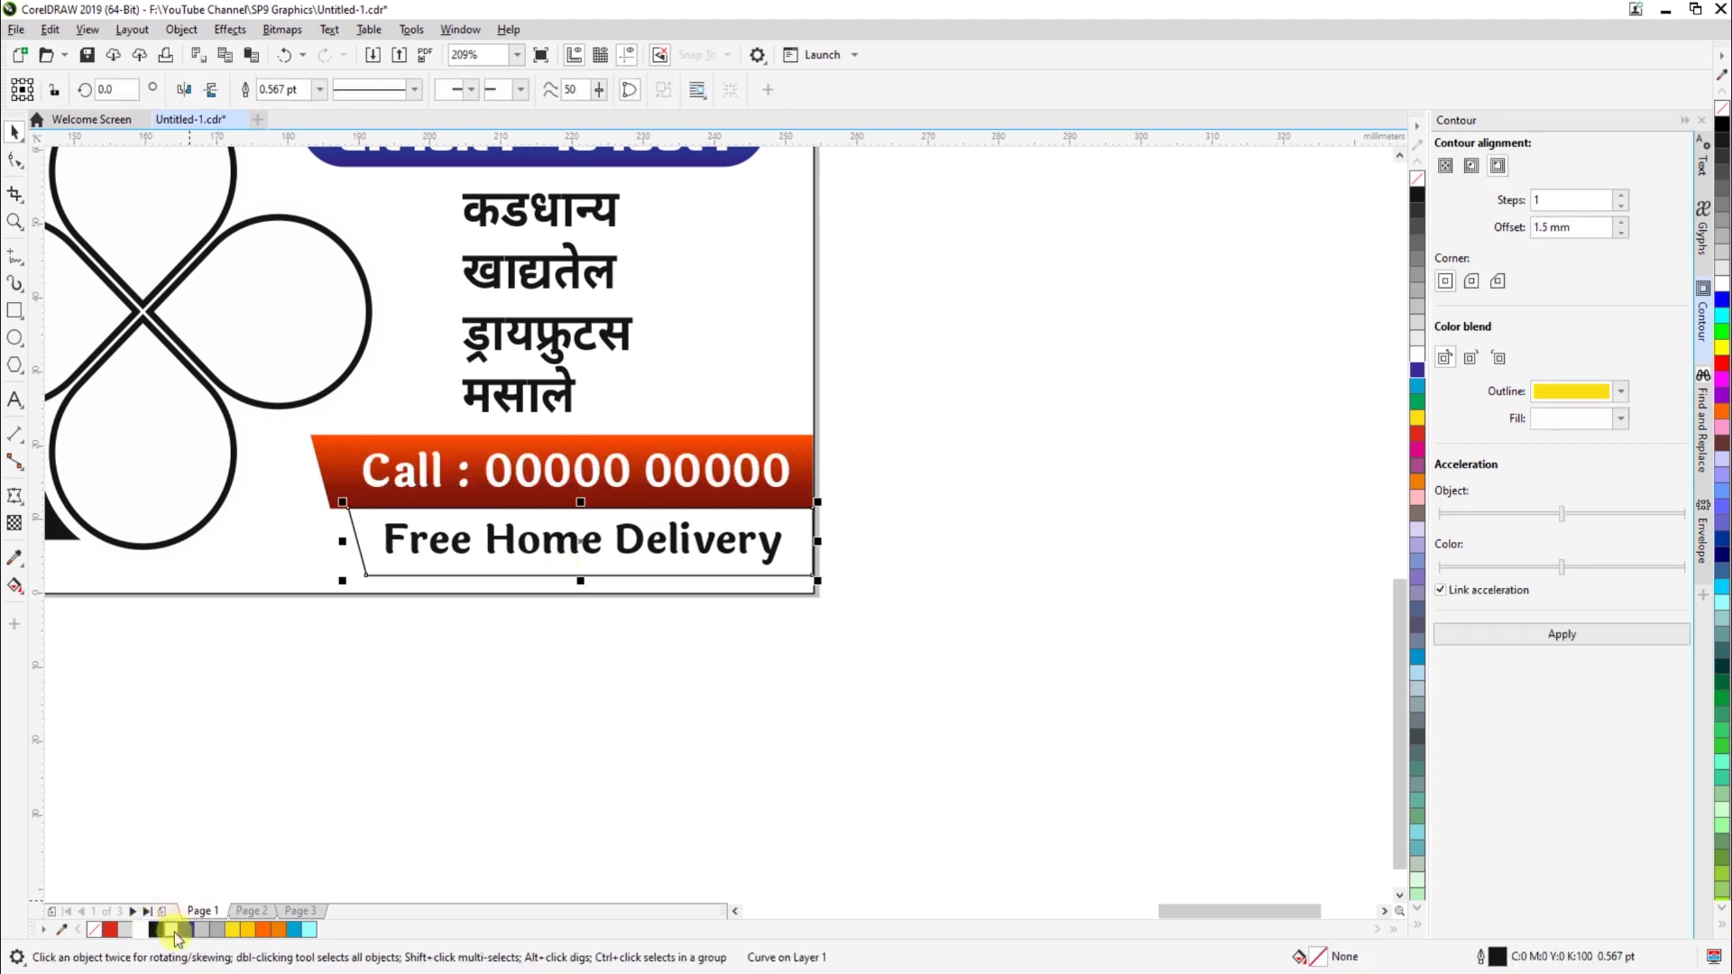
{"action": "left_click", "coordinate": [233, 932]}
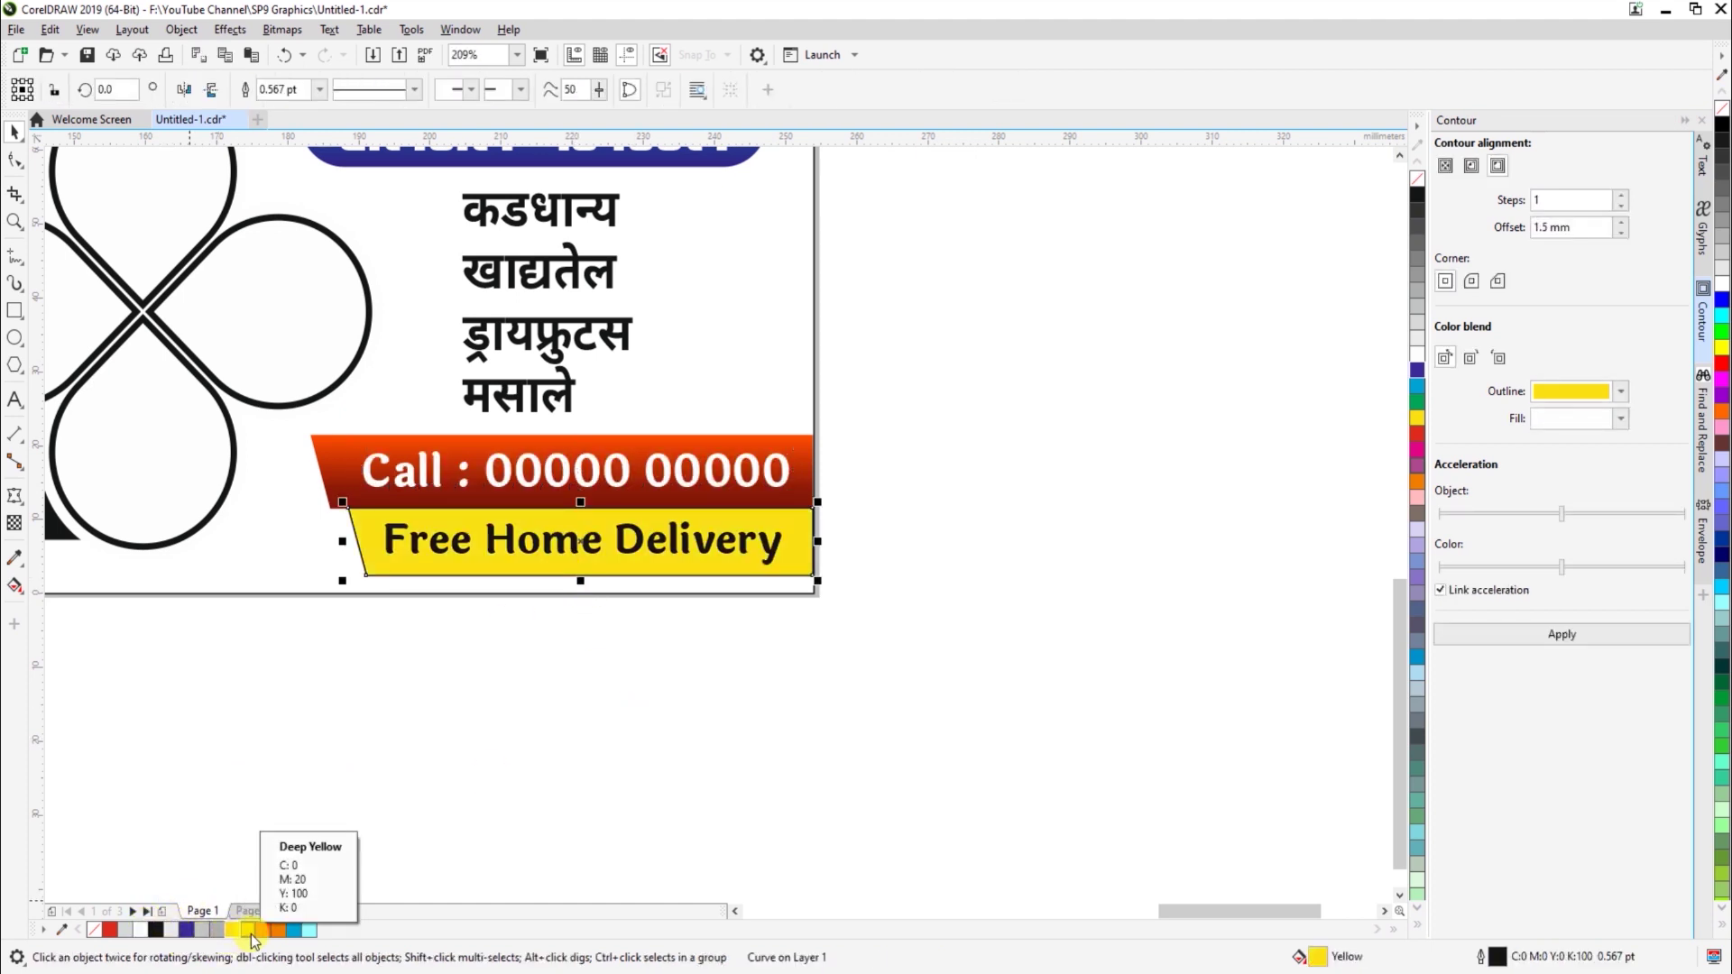
{"action": "left_click", "coordinate": [251, 933]}
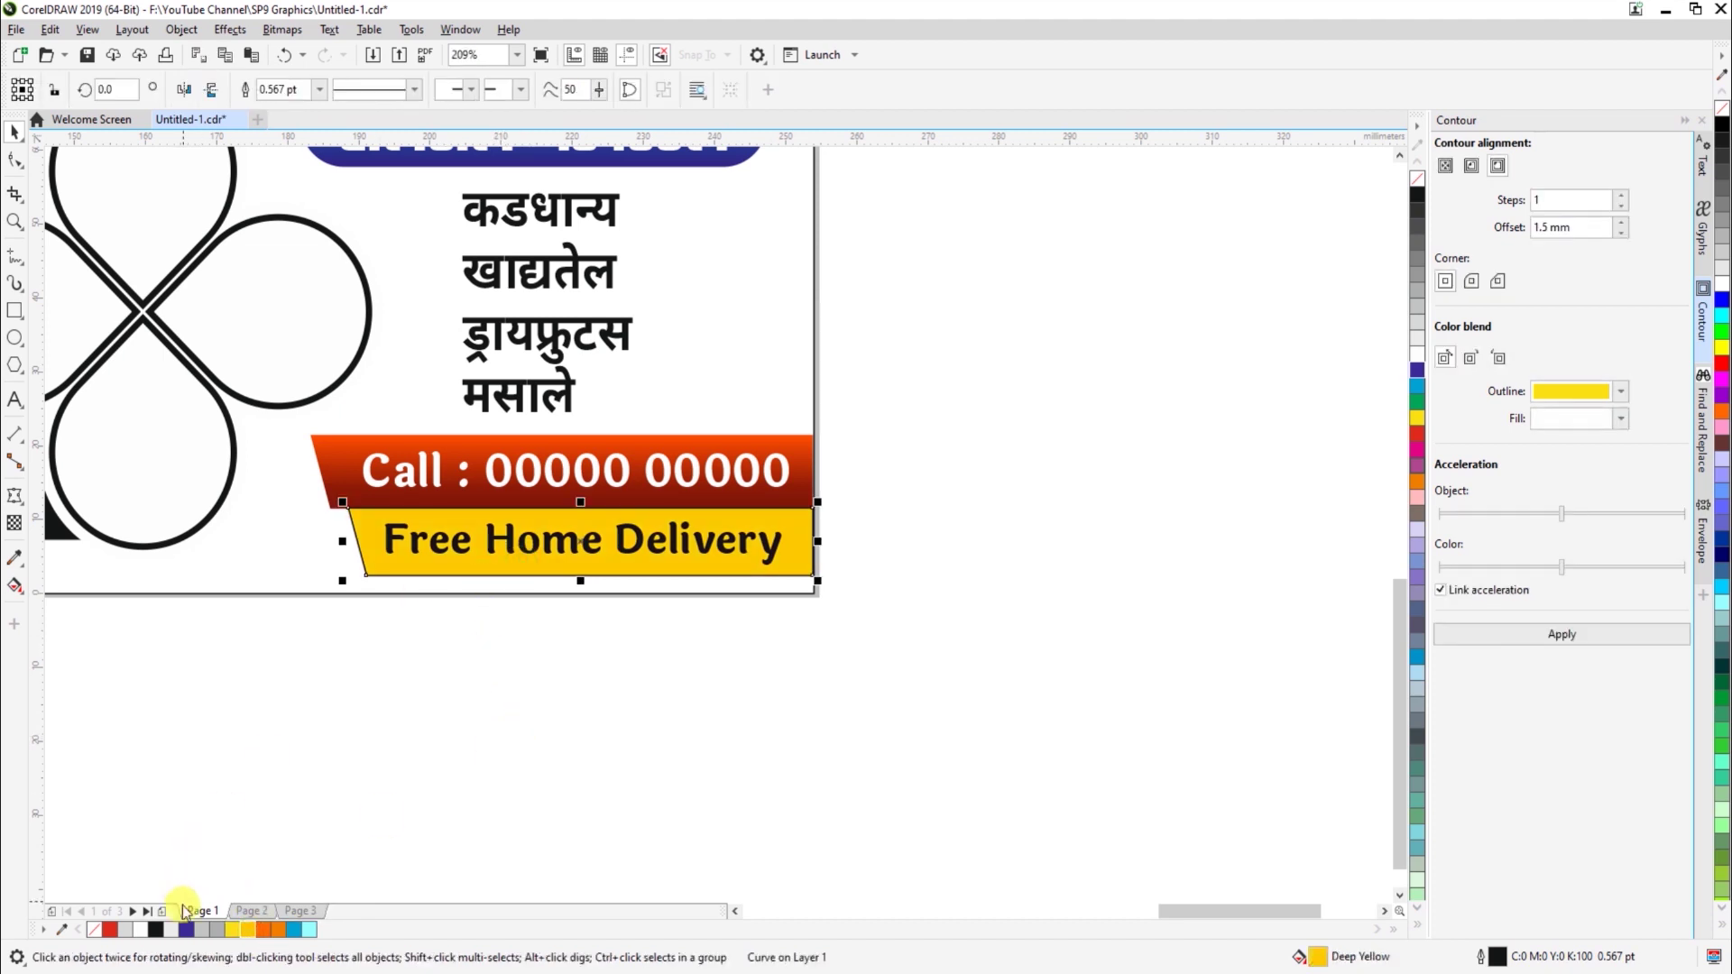
{"action": "left_click", "coordinate": [577, 750]}
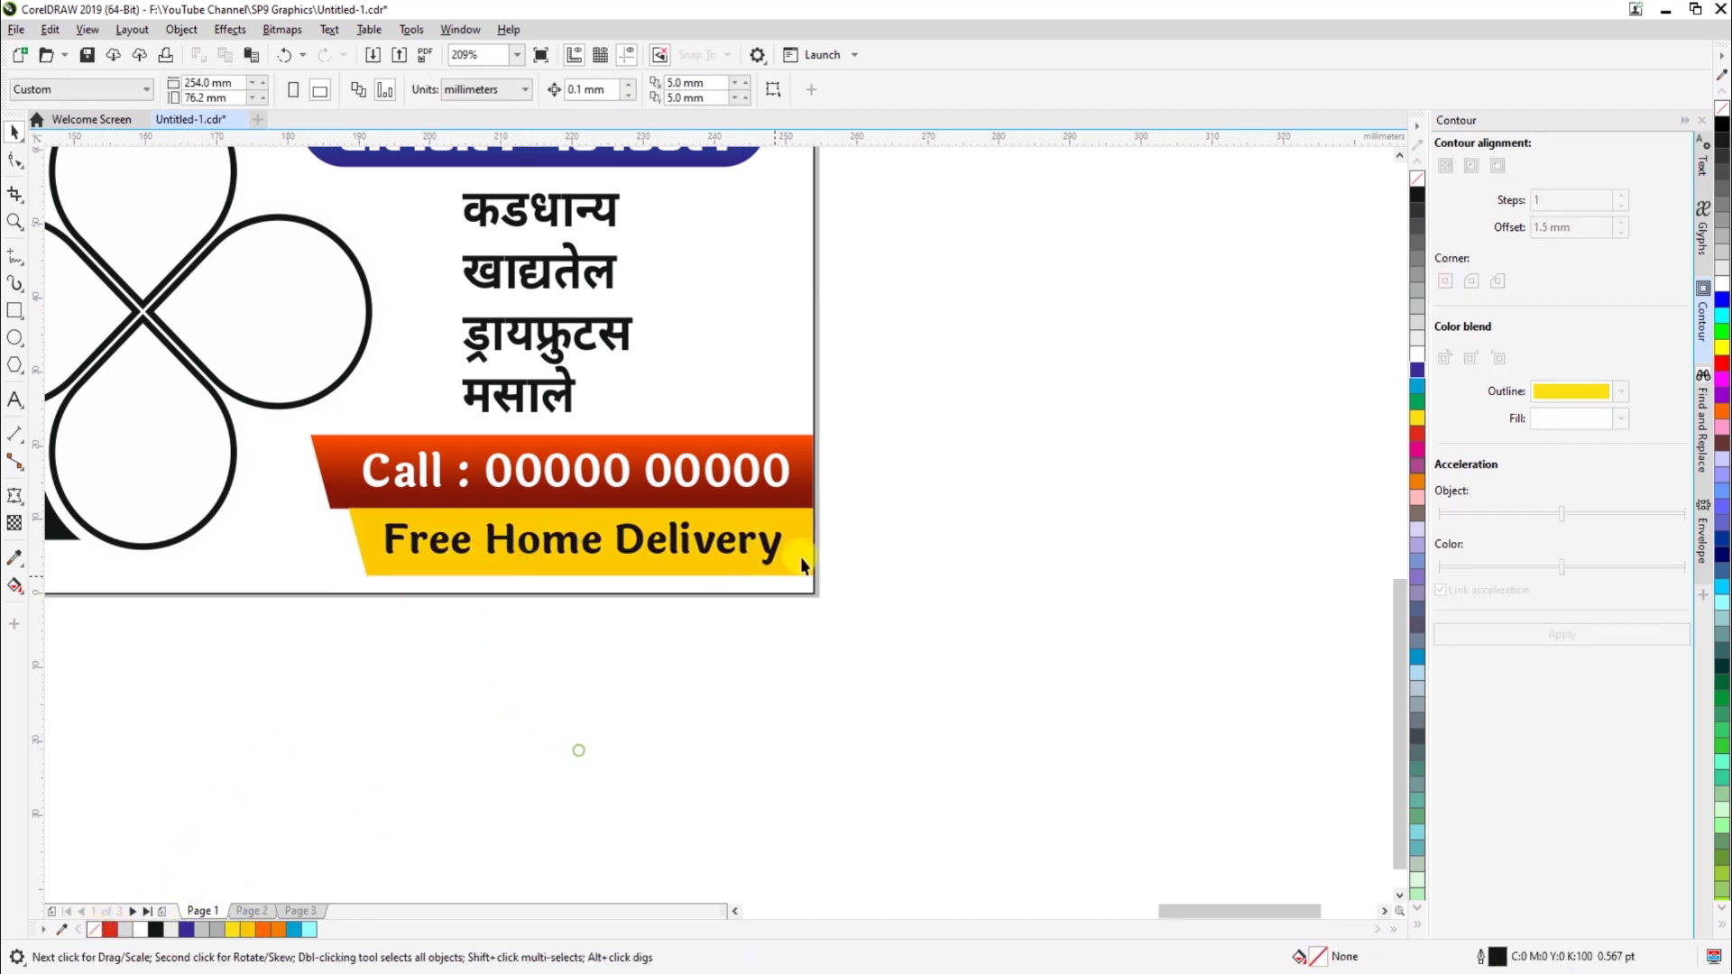
Reduce the Call line and the Free Home Delivery text together slightly to leave more room at the right edge
{"action": "left_click", "coordinate": [766, 550]}
{"action": "left_click", "coordinate": [773, 473], "text": "shift"}
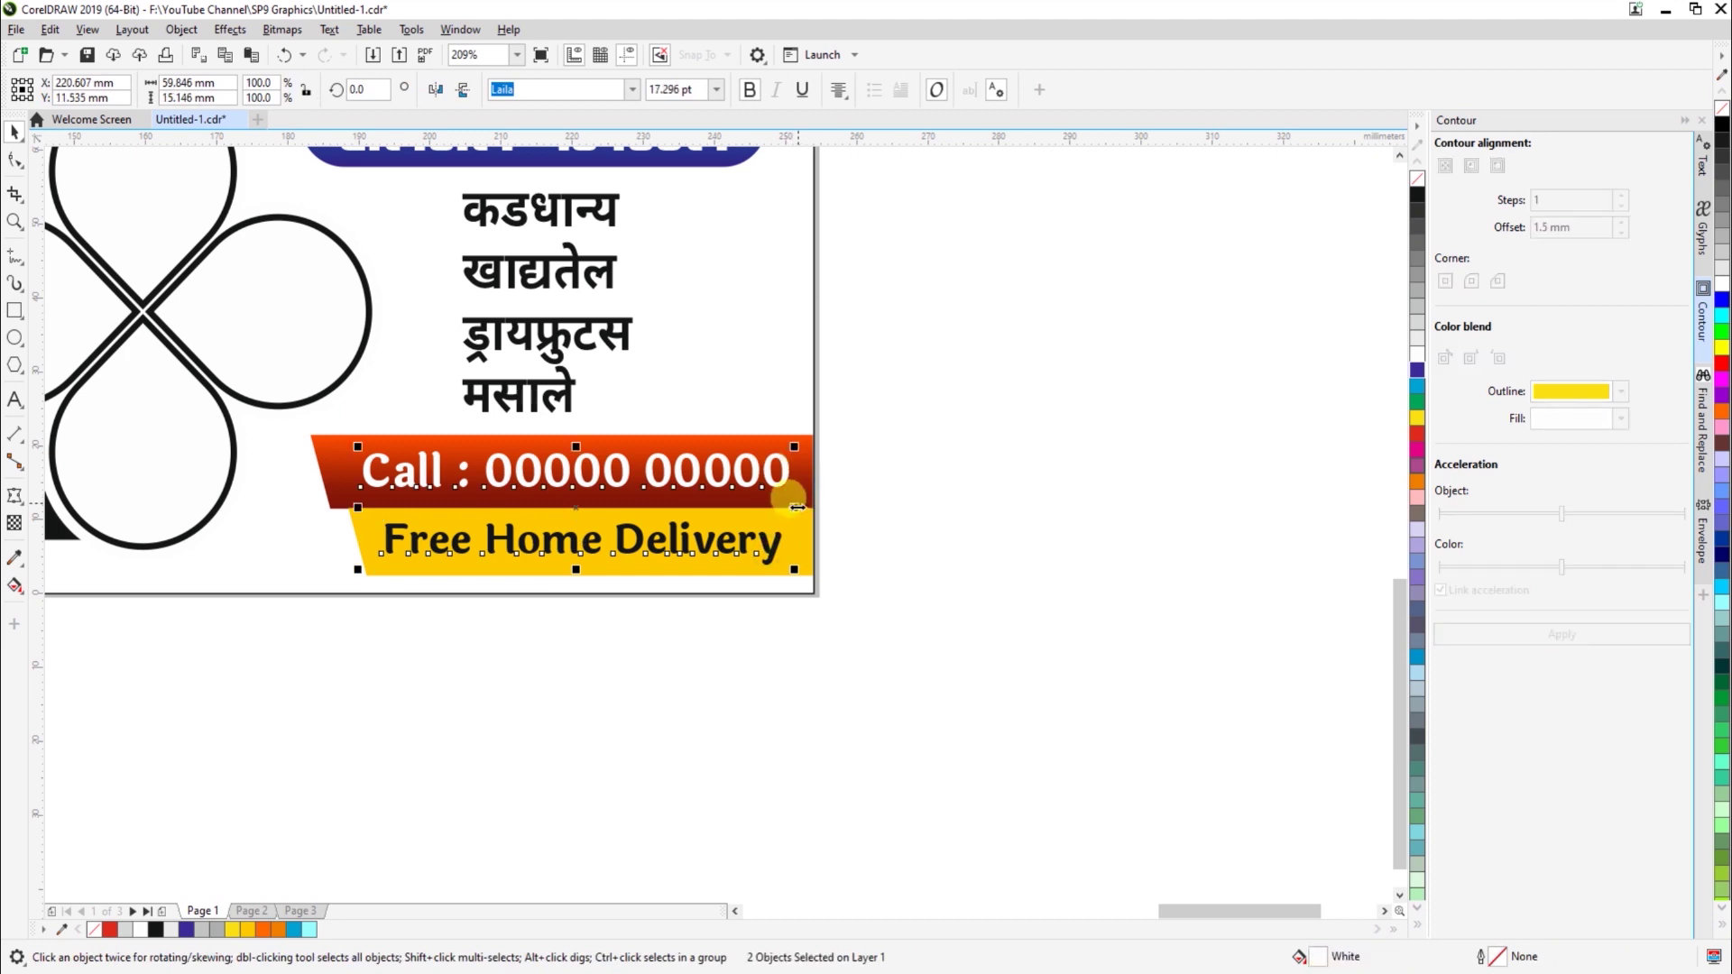
{"action": "left_click", "coordinate": [885, 537]}
Color the four-line product list dark blue
{"action": "left_click", "coordinate": [548, 384]}
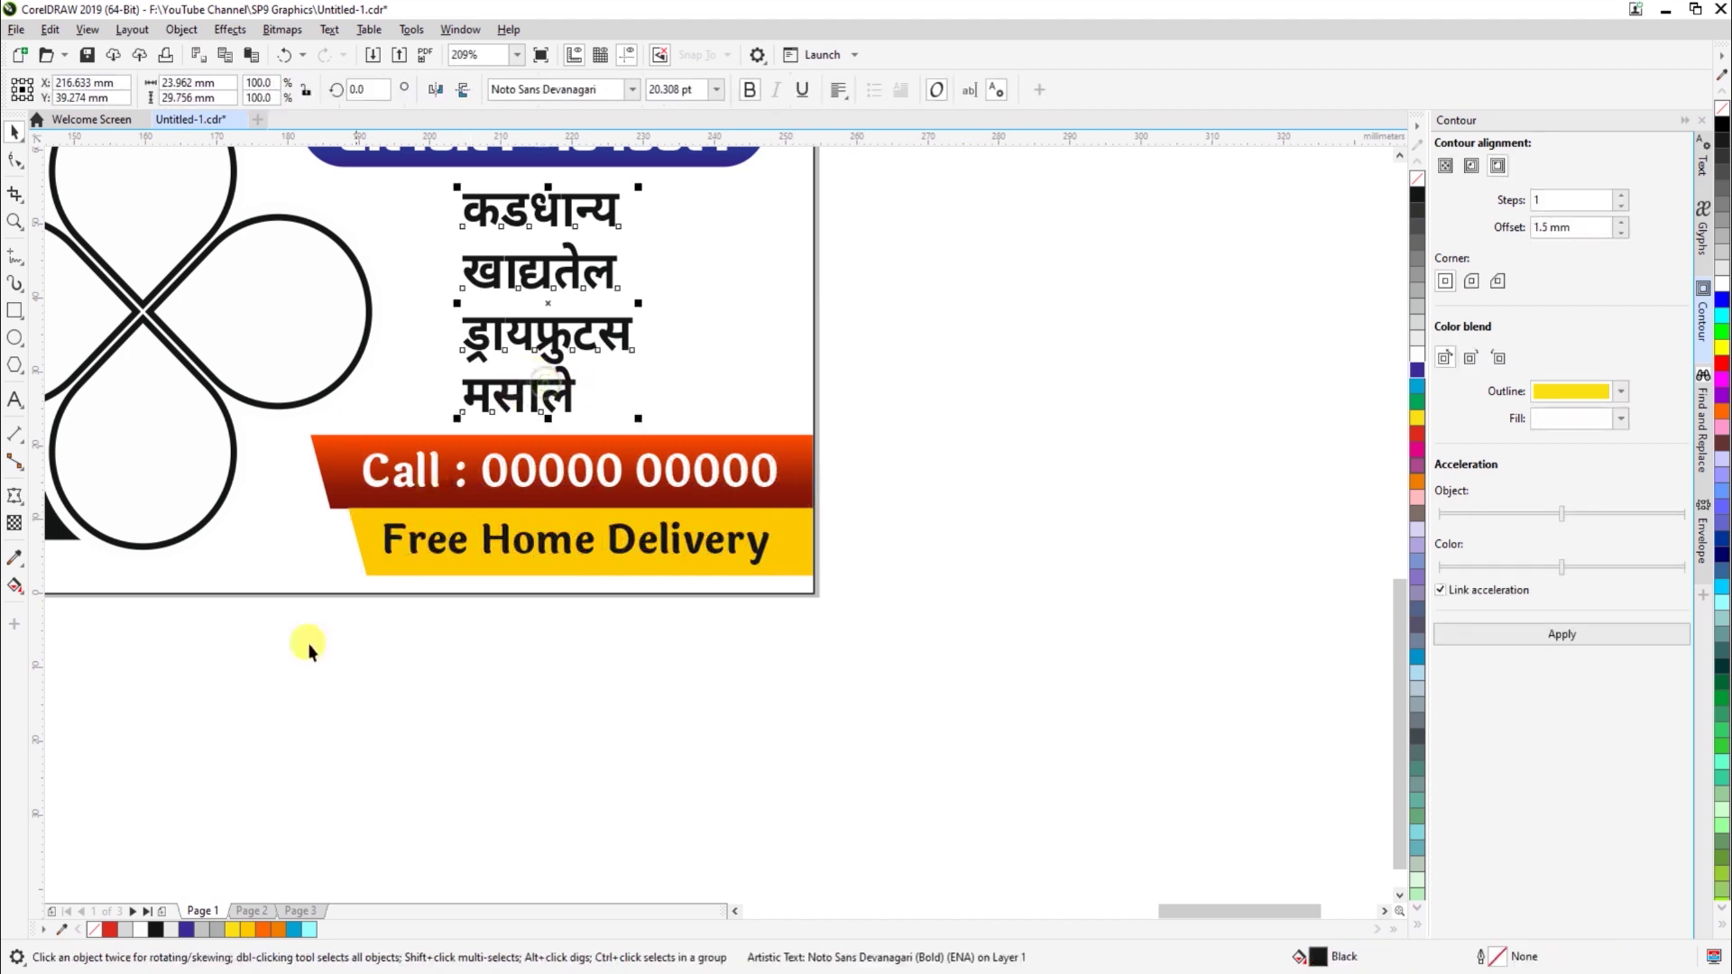
{"action": "left_click", "coordinate": [186, 929]}
{"action": "left_click", "coordinate": [497, 784]}
Change the outline color of the four-petal picture holder to red
{"action": "scroll", "coordinate": [501, 787], "scroll_direction": "down", "scroll_amount": 5}
{"action": "key", "text": "z"}
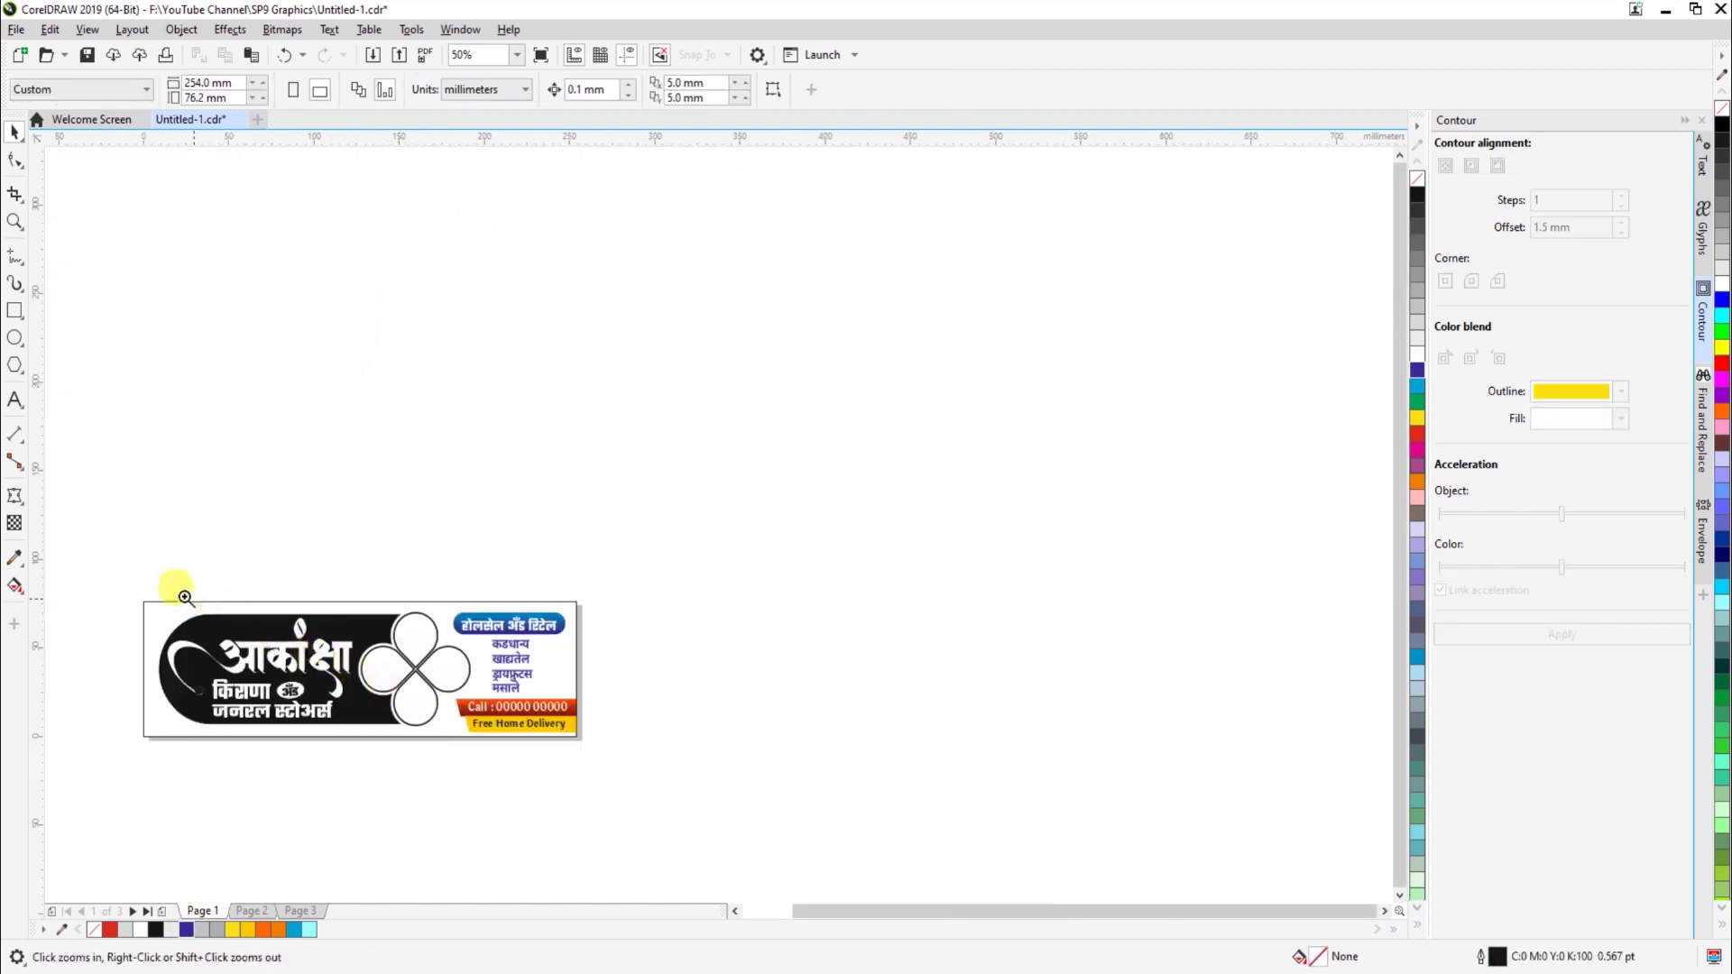
{"action": "left_click_drag", "start_coordinate": [124, 584], "coordinate": [729, 761]}
{"action": "key", "text": "space"}
{"action": "left_click", "coordinate": [665, 568]}
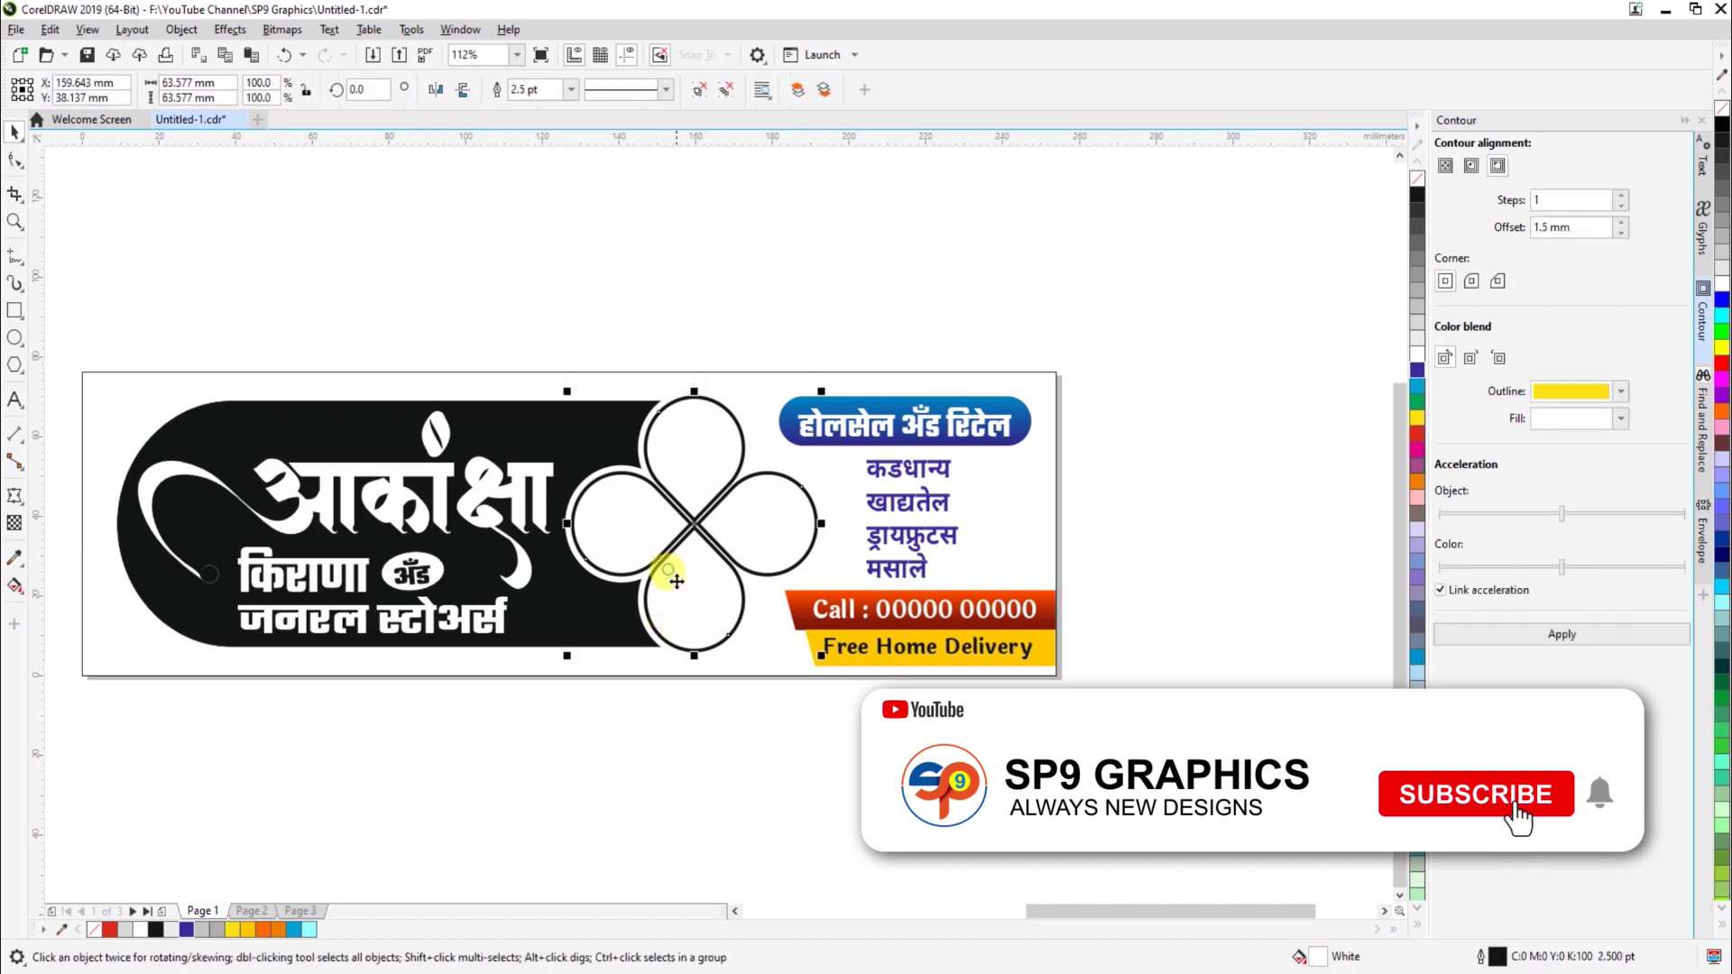
{"action": "right_click", "coordinate": [110, 930]}
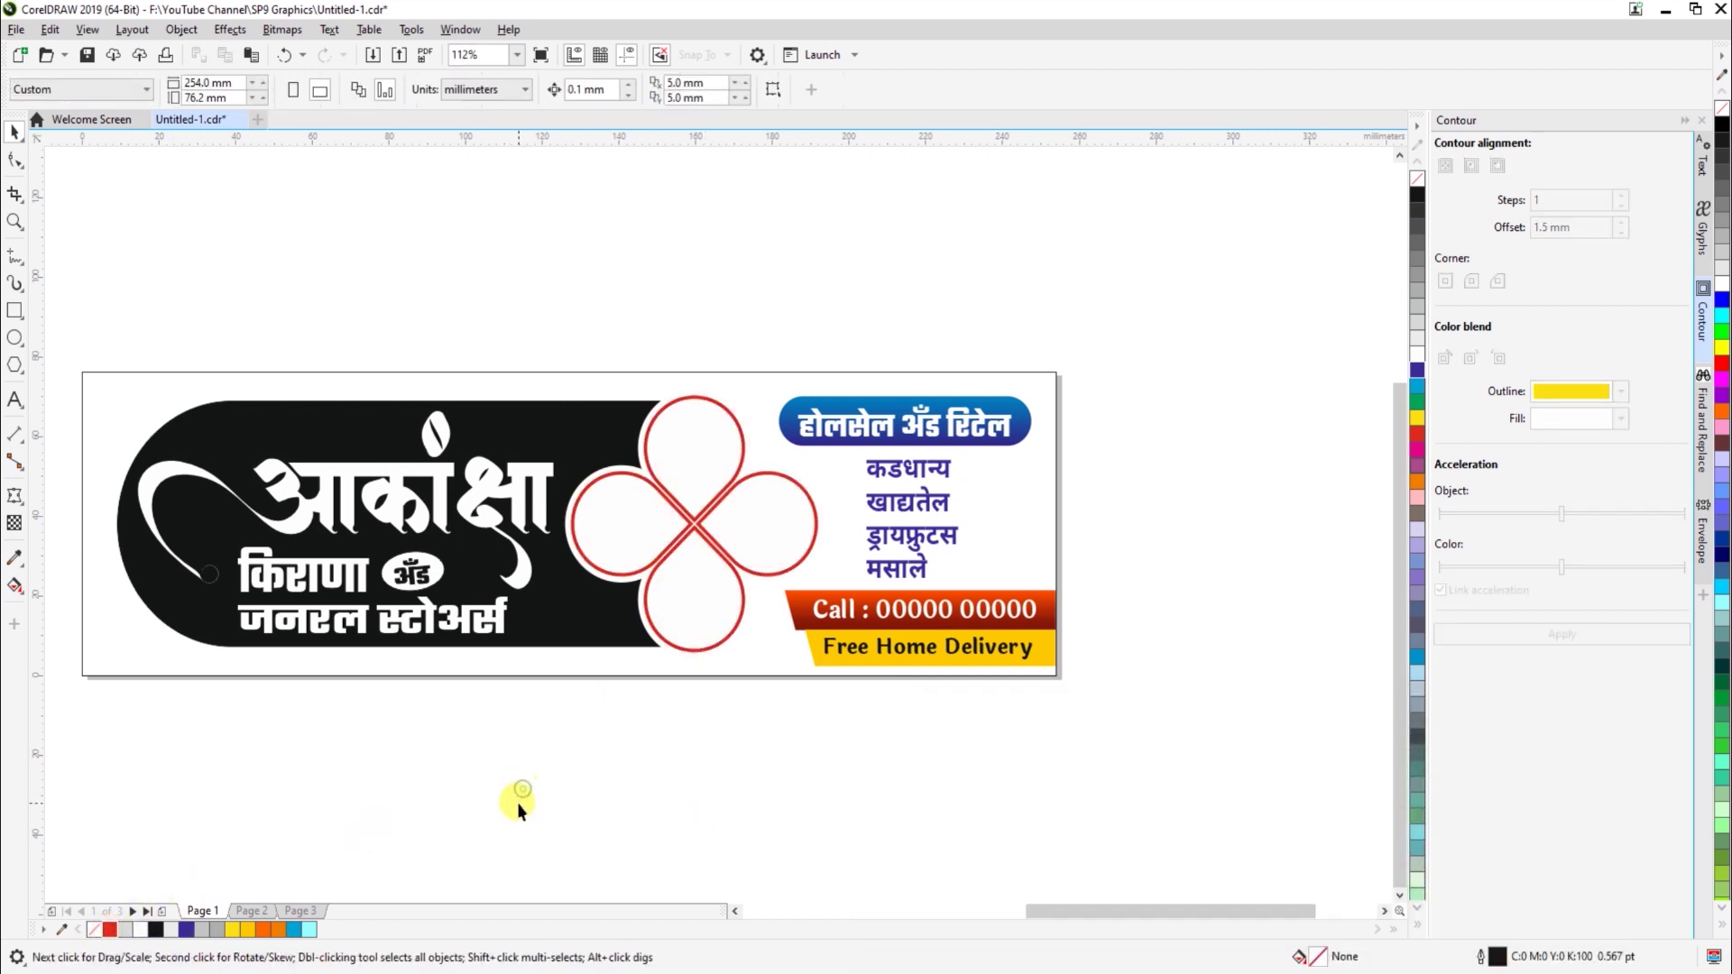
{"action": "left_click", "coordinate": [505, 737]}
Fill the half-rounded black name panel with the Red fountian gradient preset and remove its outline
{"action": "left_click_drag", "start_coordinate": [165, 413], "coordinate": [955, 820]}
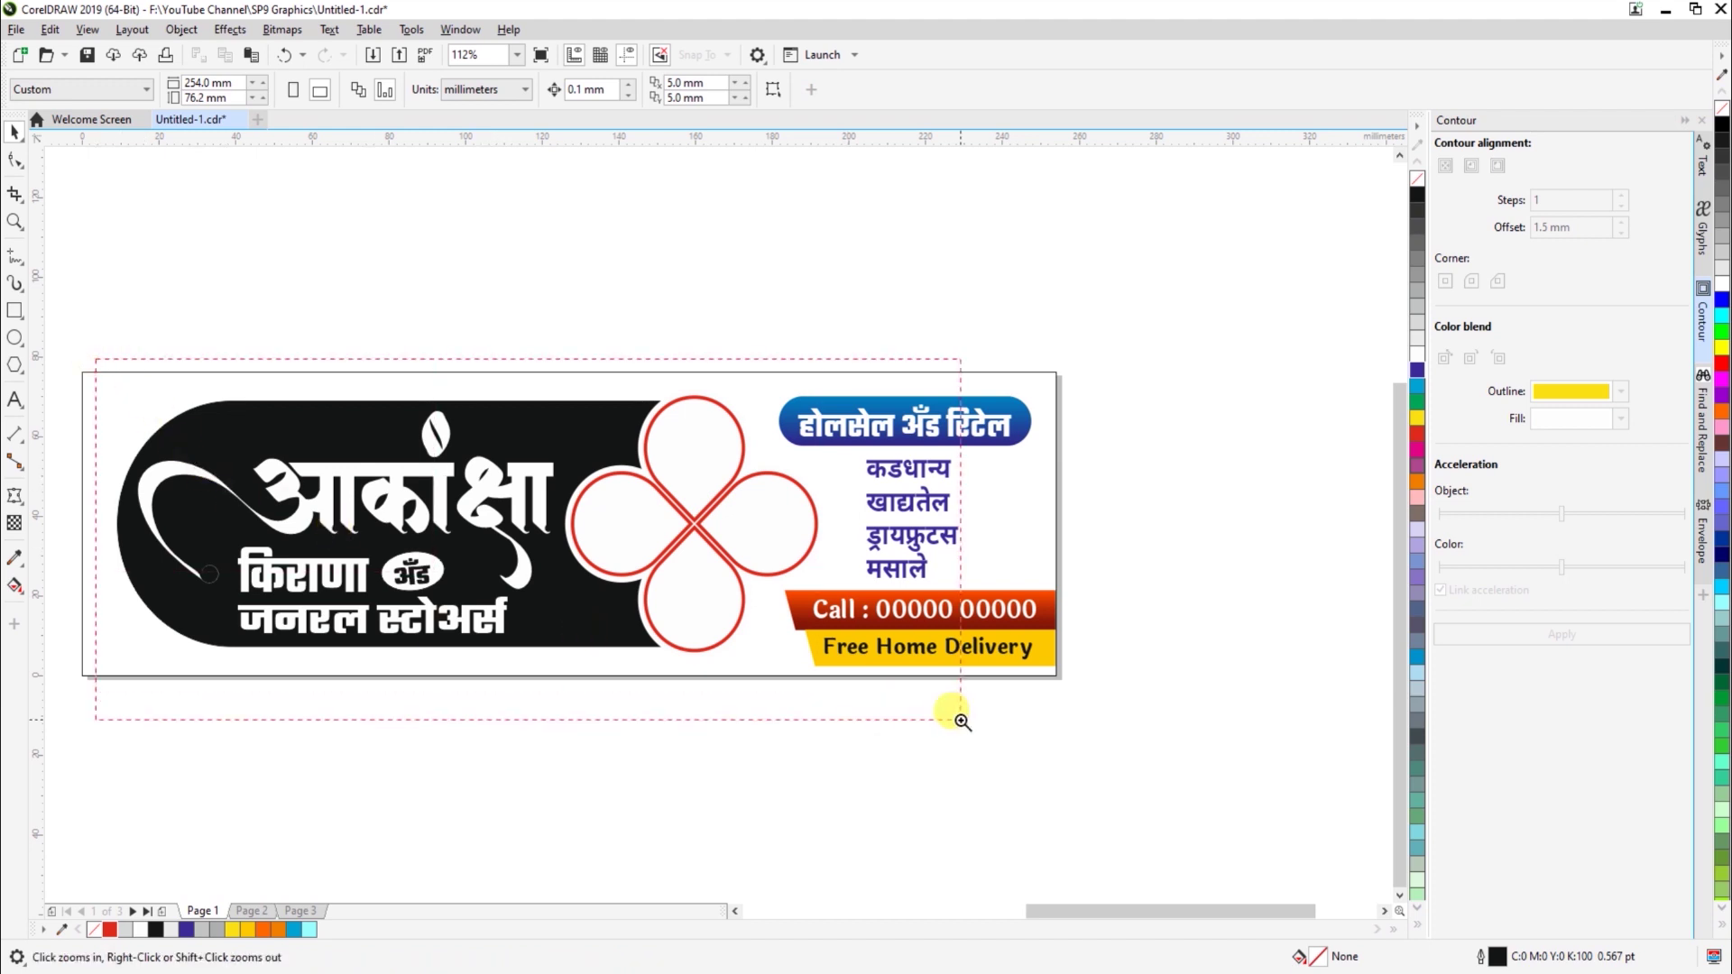
{"action": "left_click", "coordinate": [796, 340]}
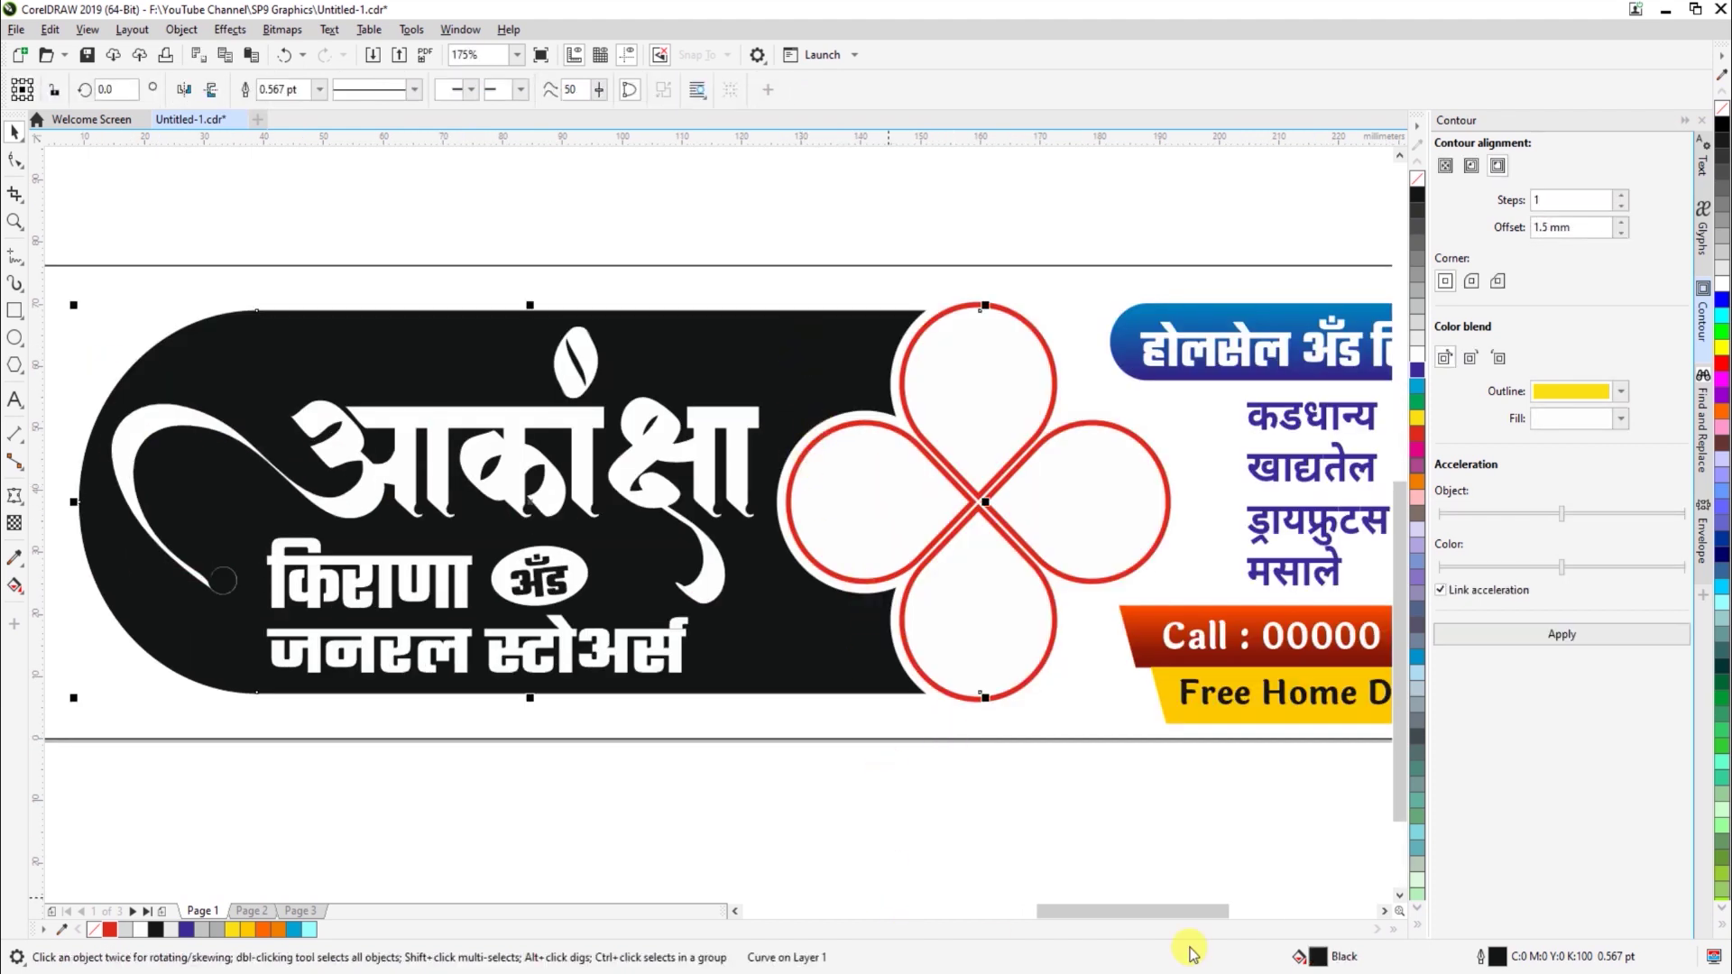
{"action": "key", "text": "shift+F11"}
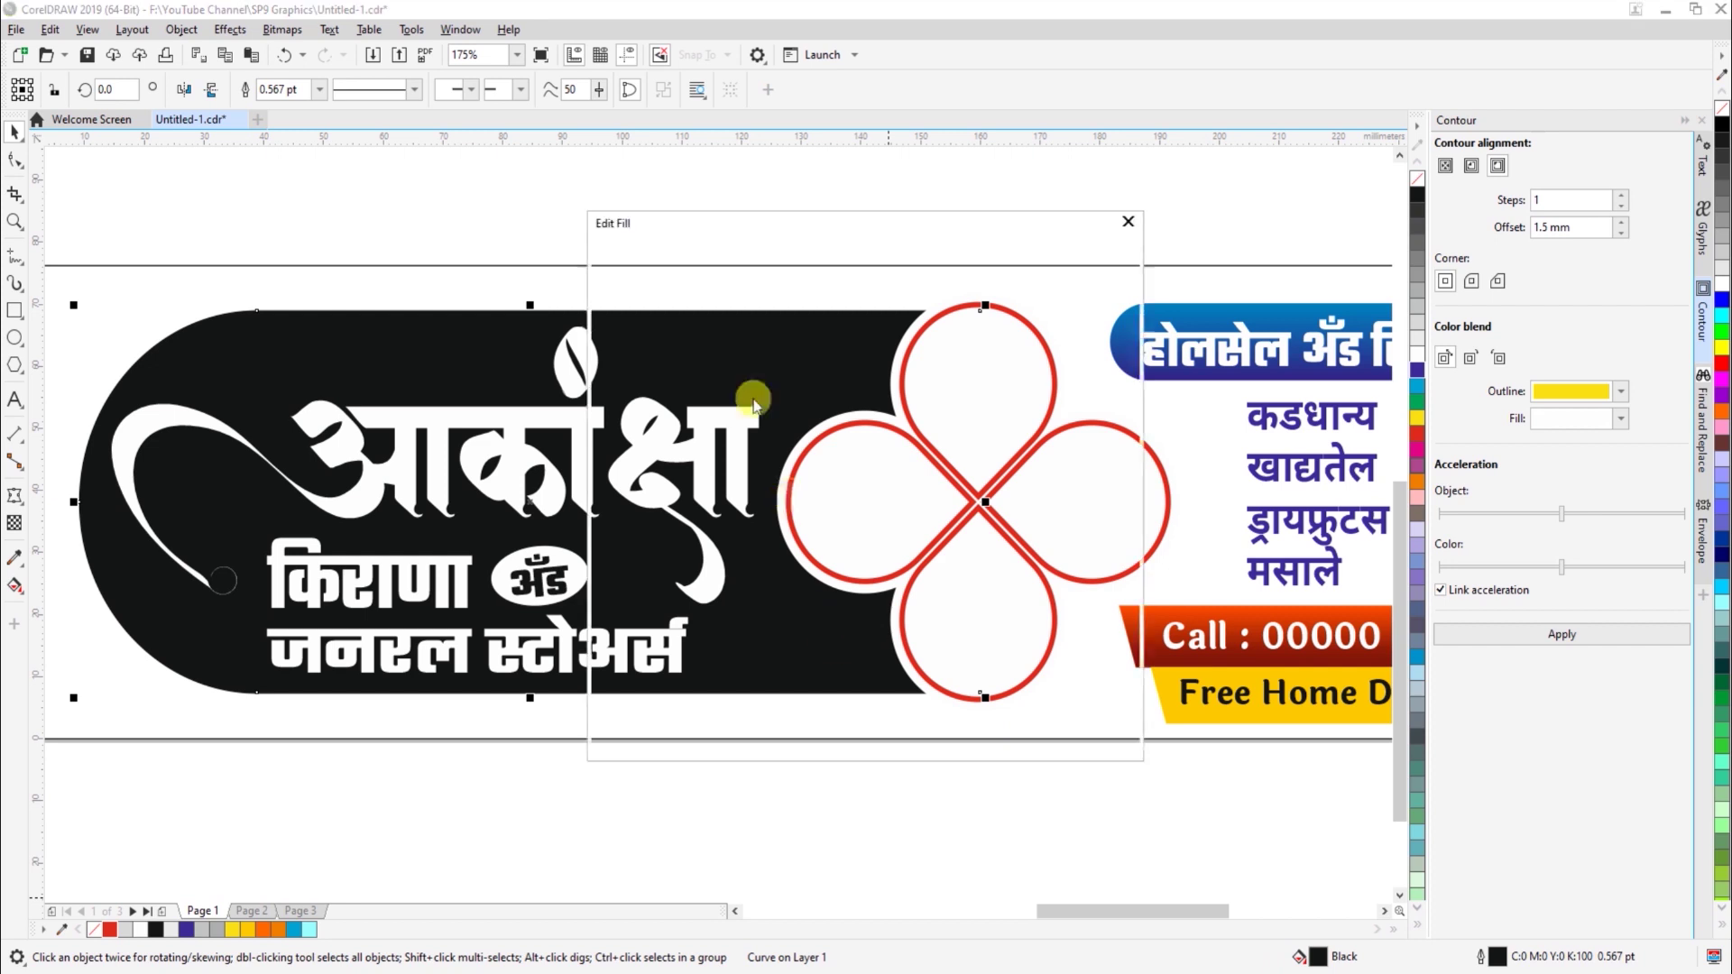
{"action": "left_click_drag", "start_coordinate": [669, 224], "coordinate": [1066, 156]}
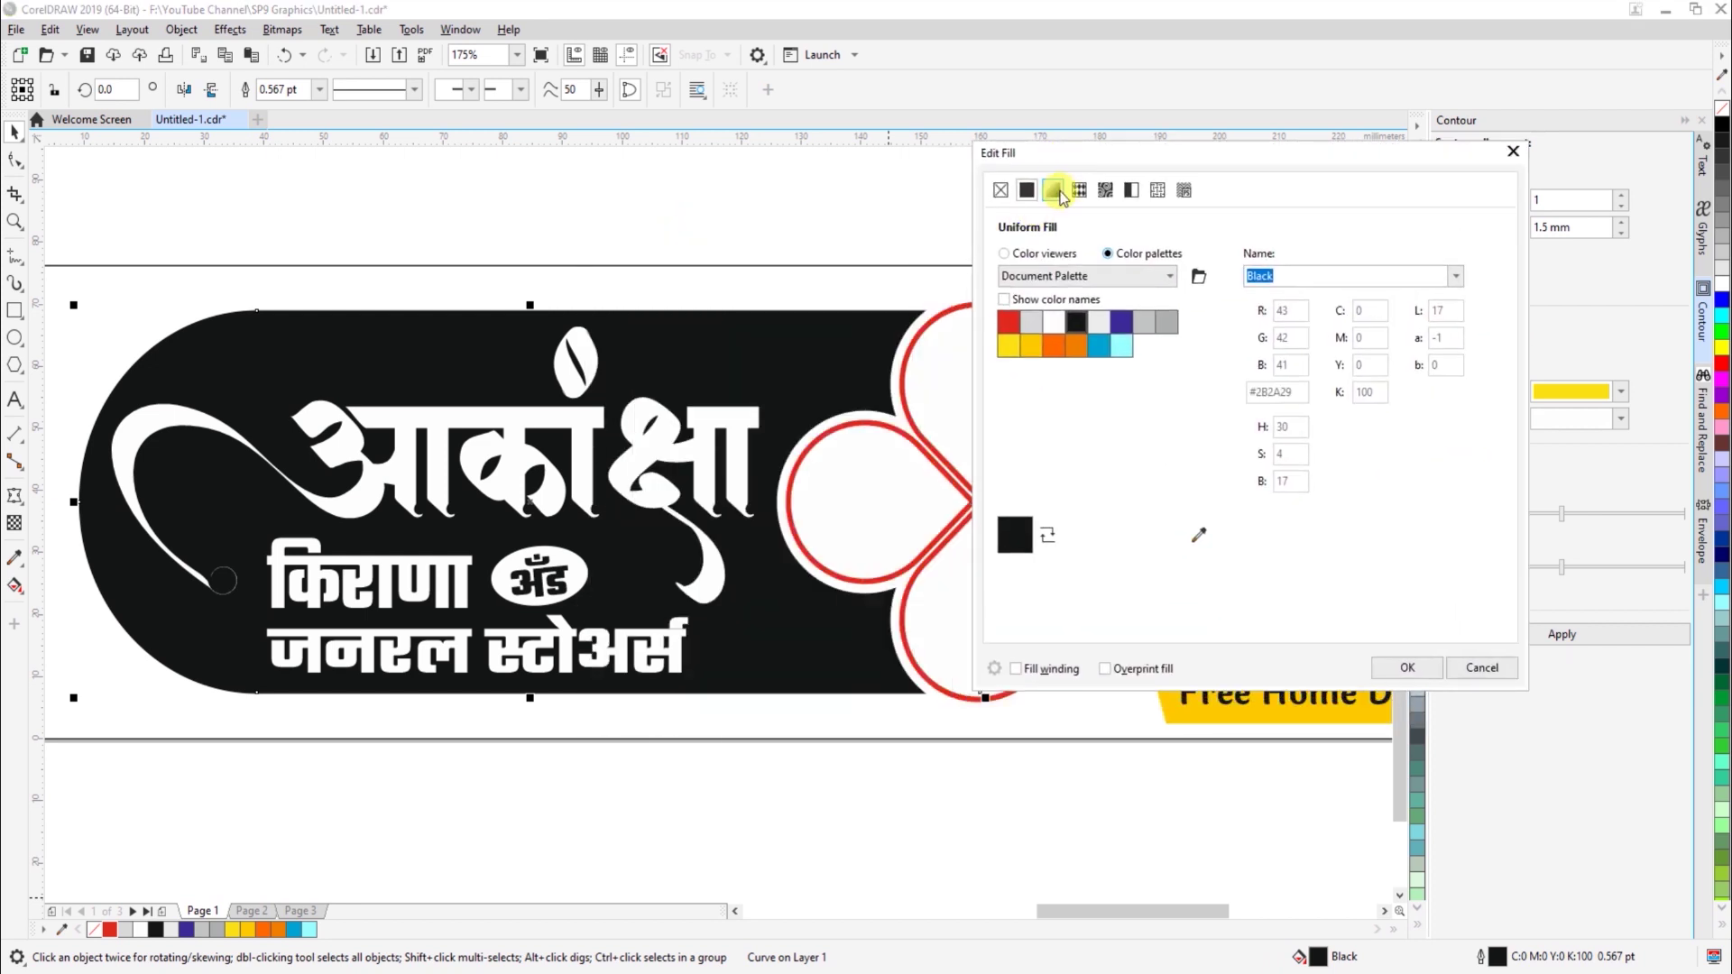
{"action": "left_click", "coordinate": [1052, 190]}
{"action": "left_click", "coordinate": [1039, 274]}
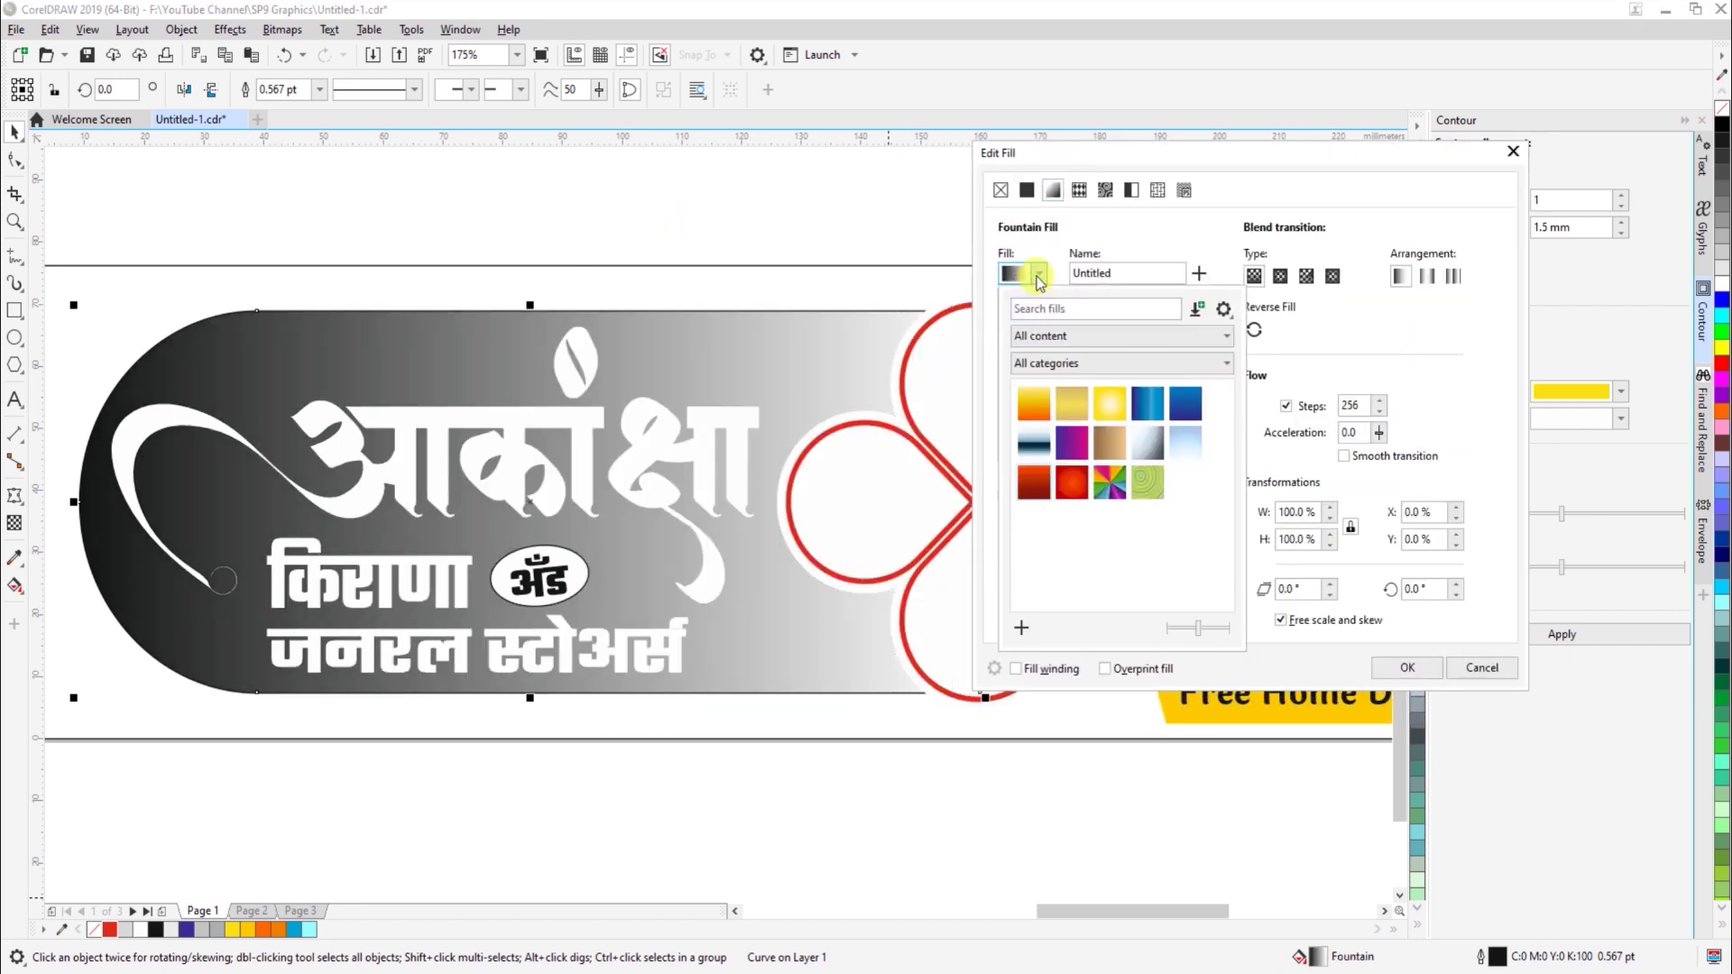
{"action": "left_click", "coordinate": [1042, 487]}
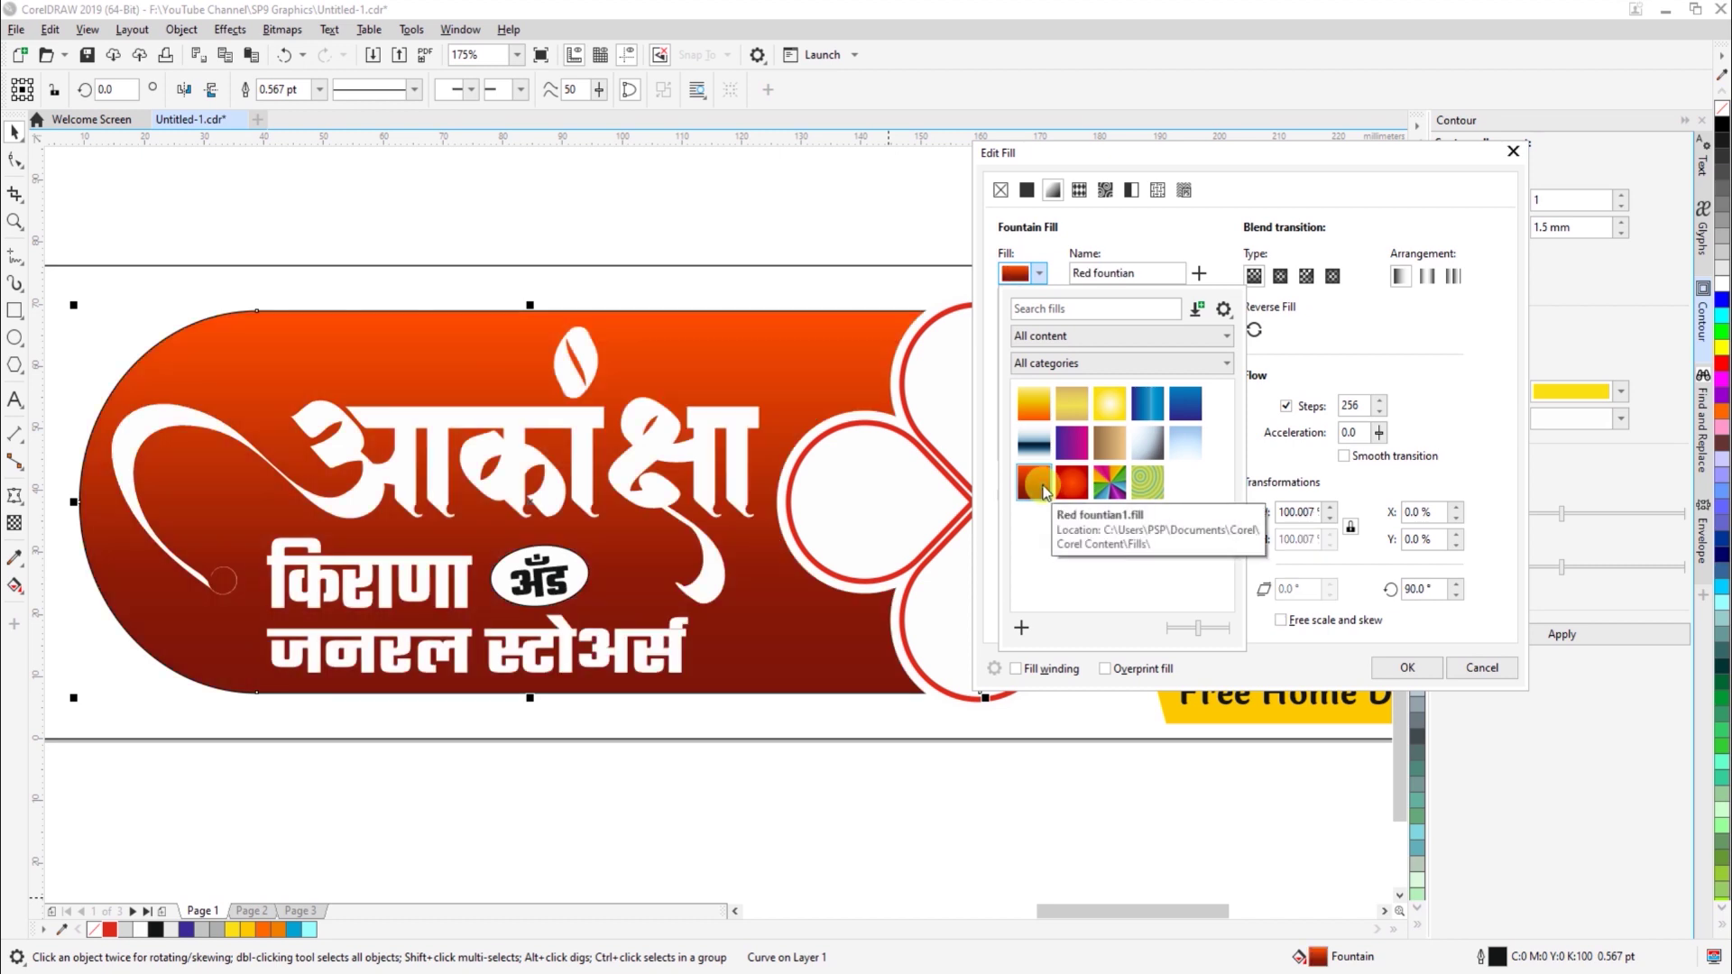
{"action": "left_click", "coordinate": [1401, 672]}
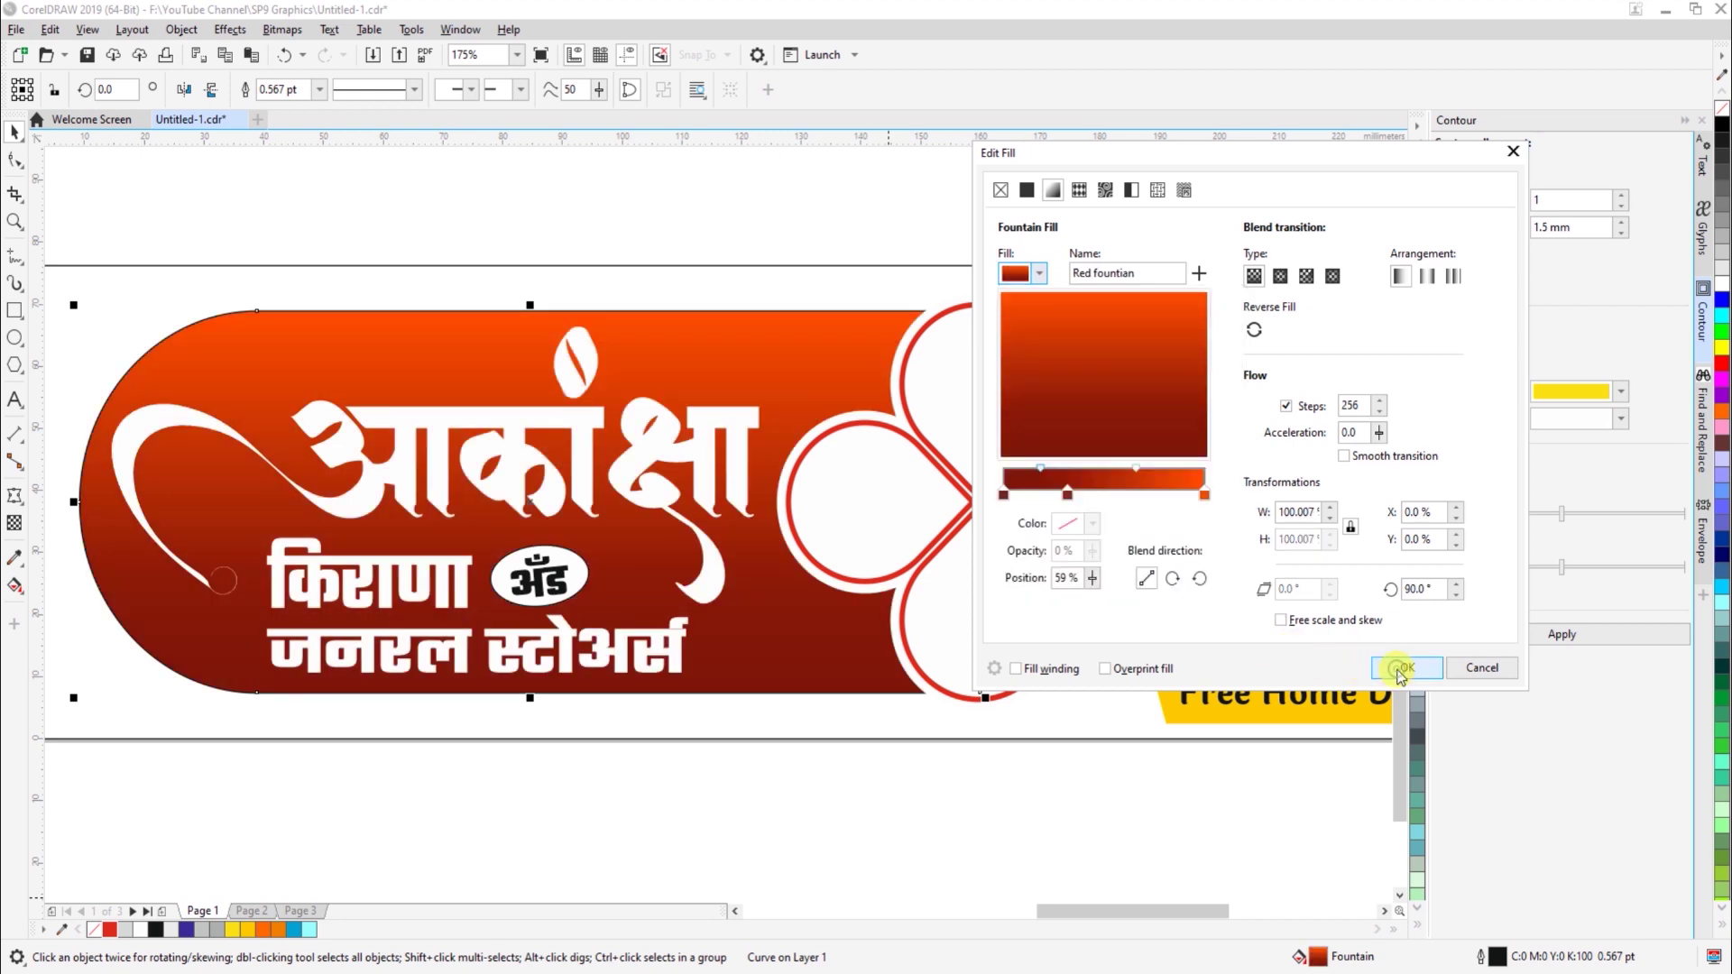
{"action": "left_click", "coordinate": [1401, 669]}
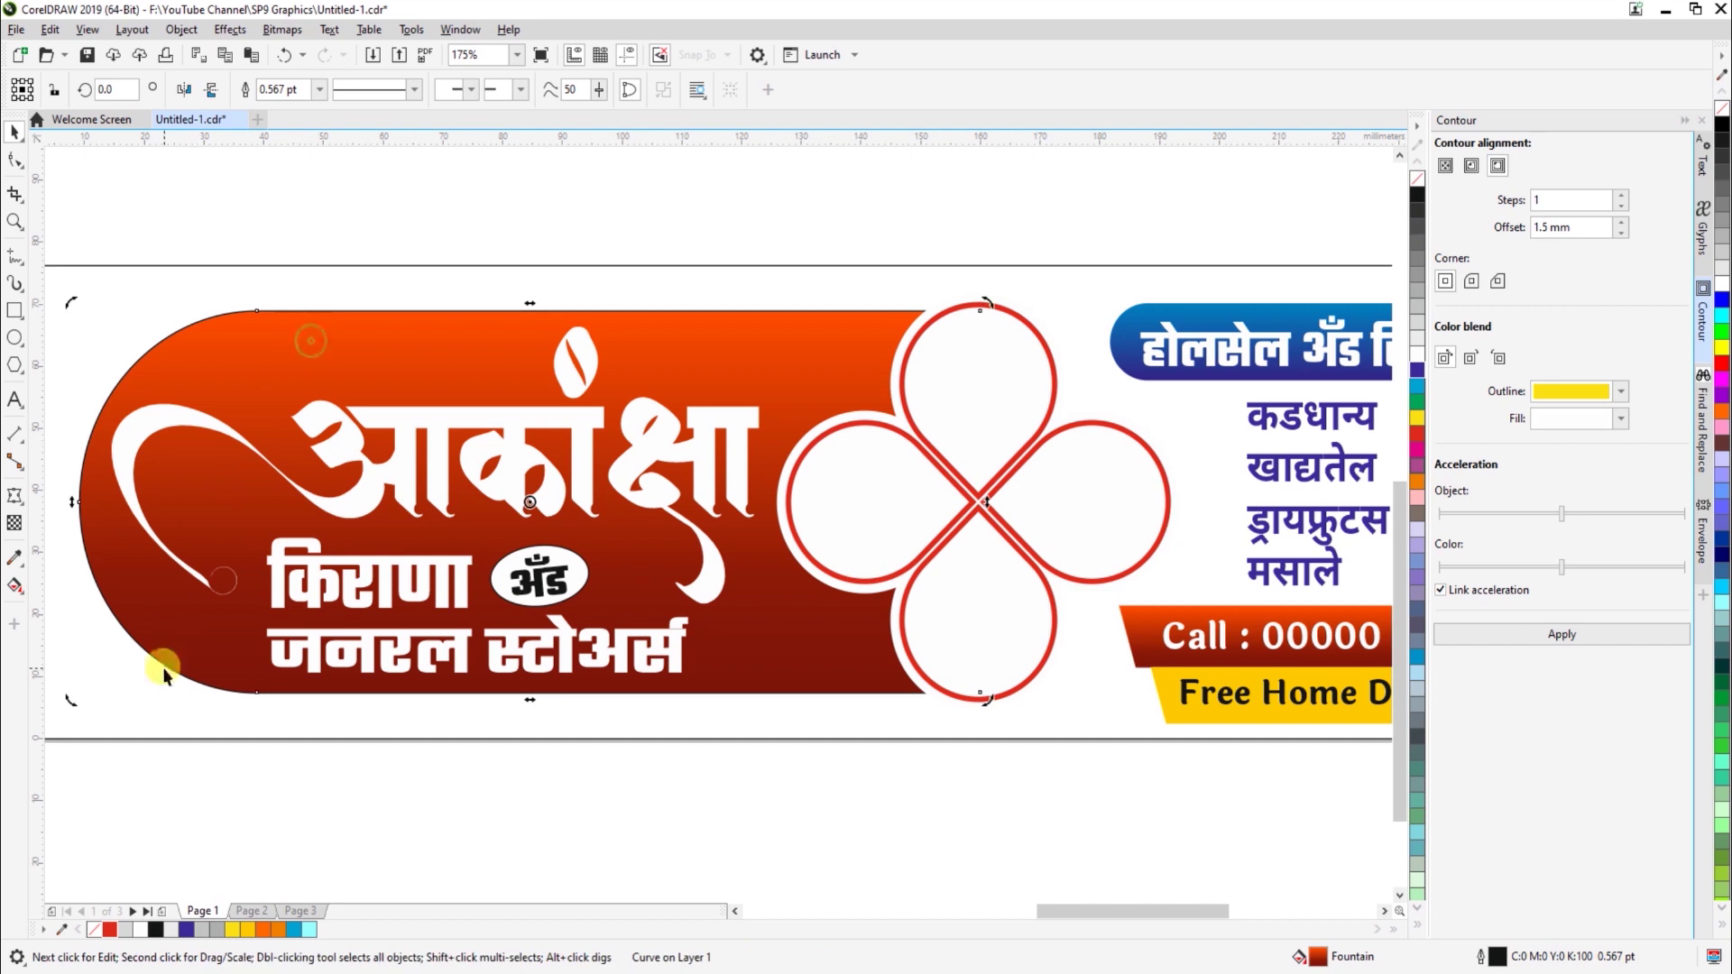
{"action": "left_click", "coordinate": [246, 378]}
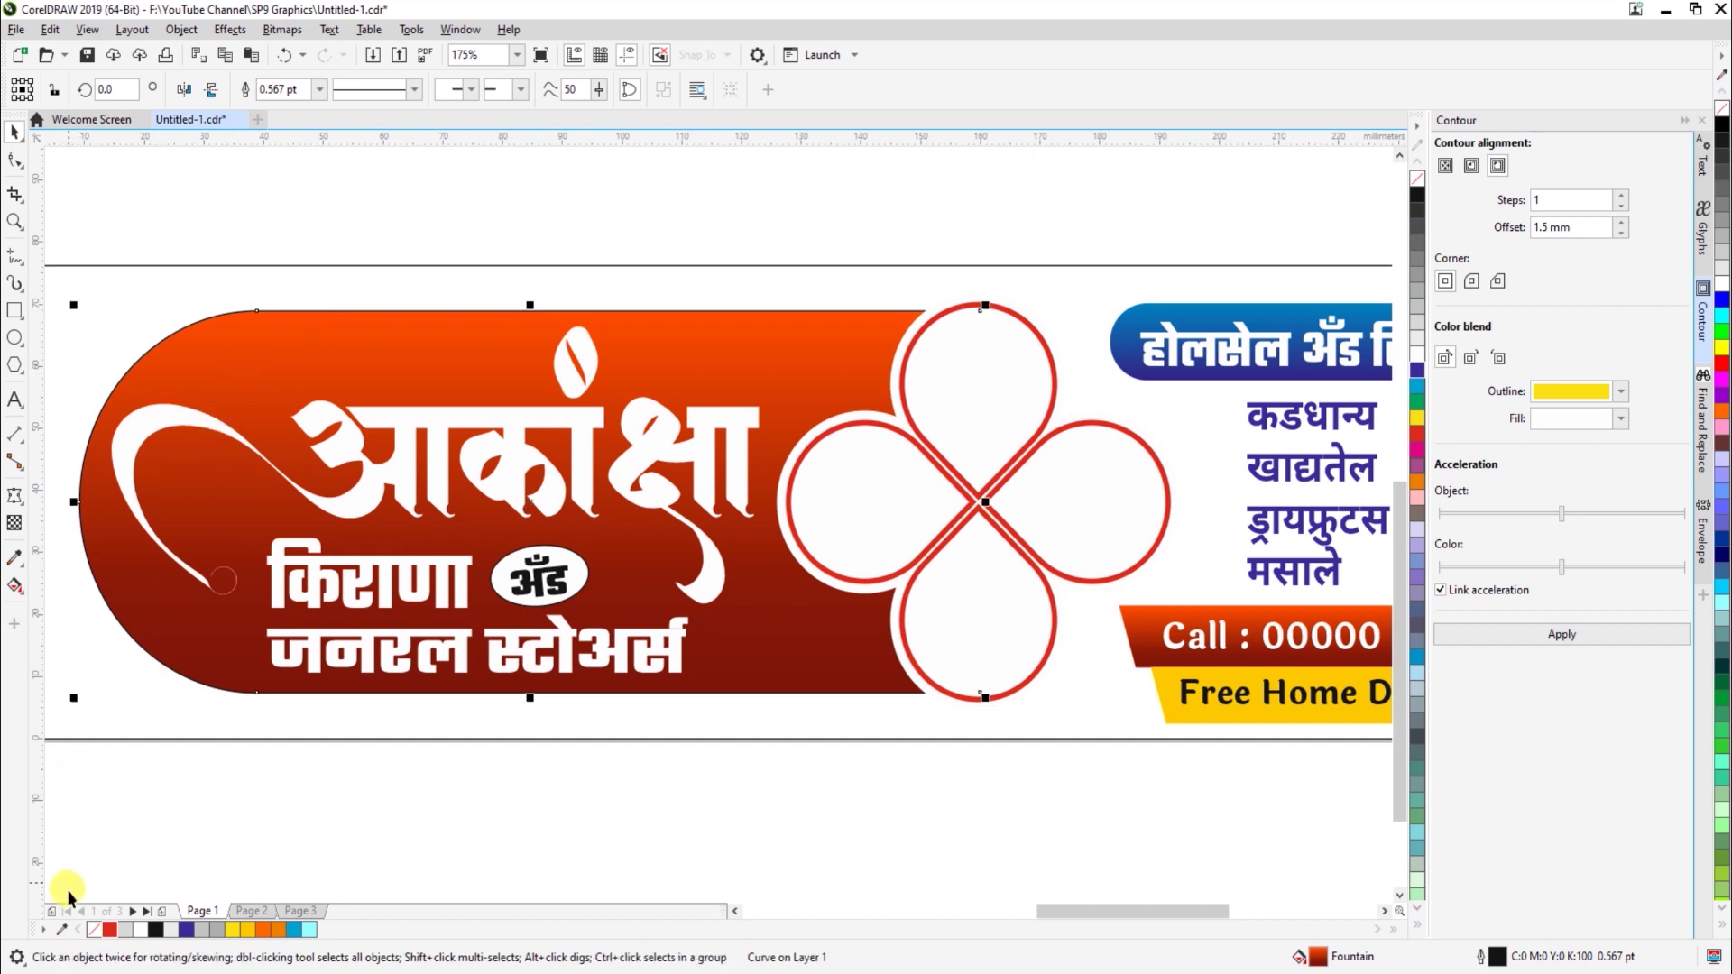
{"action": "left_click", "coordinate": [493, 829]}
Give the large आकांक्षा title a fountain fill using the yellow-to-orange gradient preset
{"action": "left_click", "coordinate": [408, 470]}
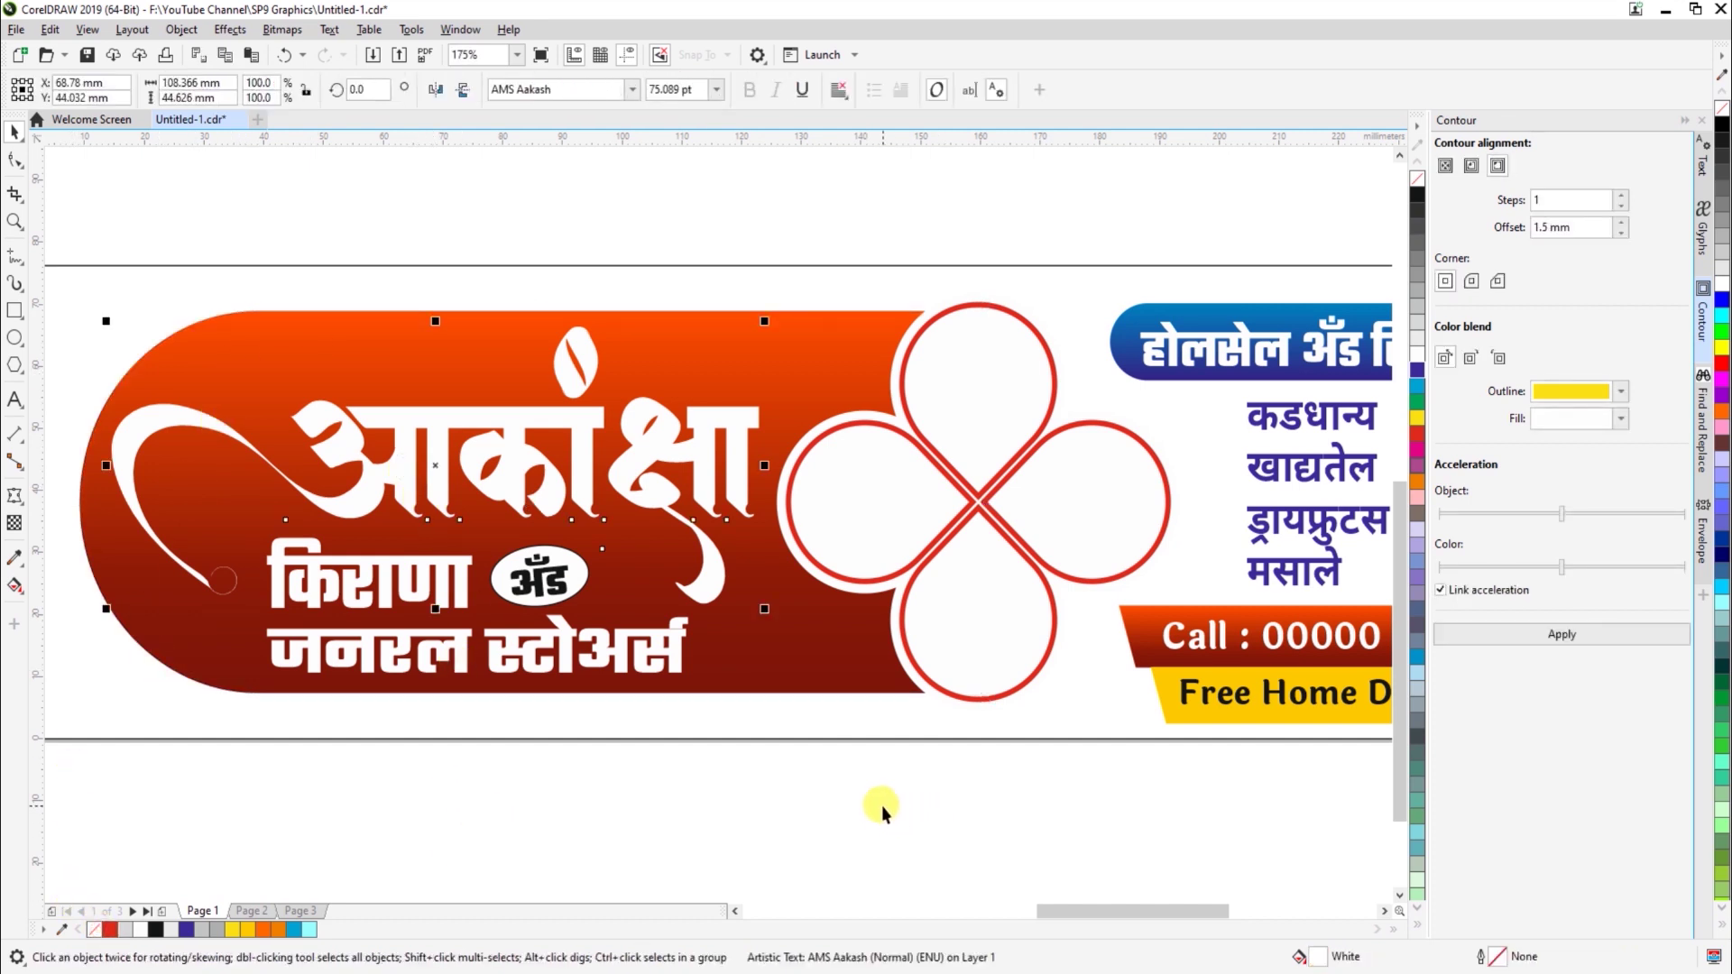
{"action": "double_click", "coordinate": [1319, 958]}
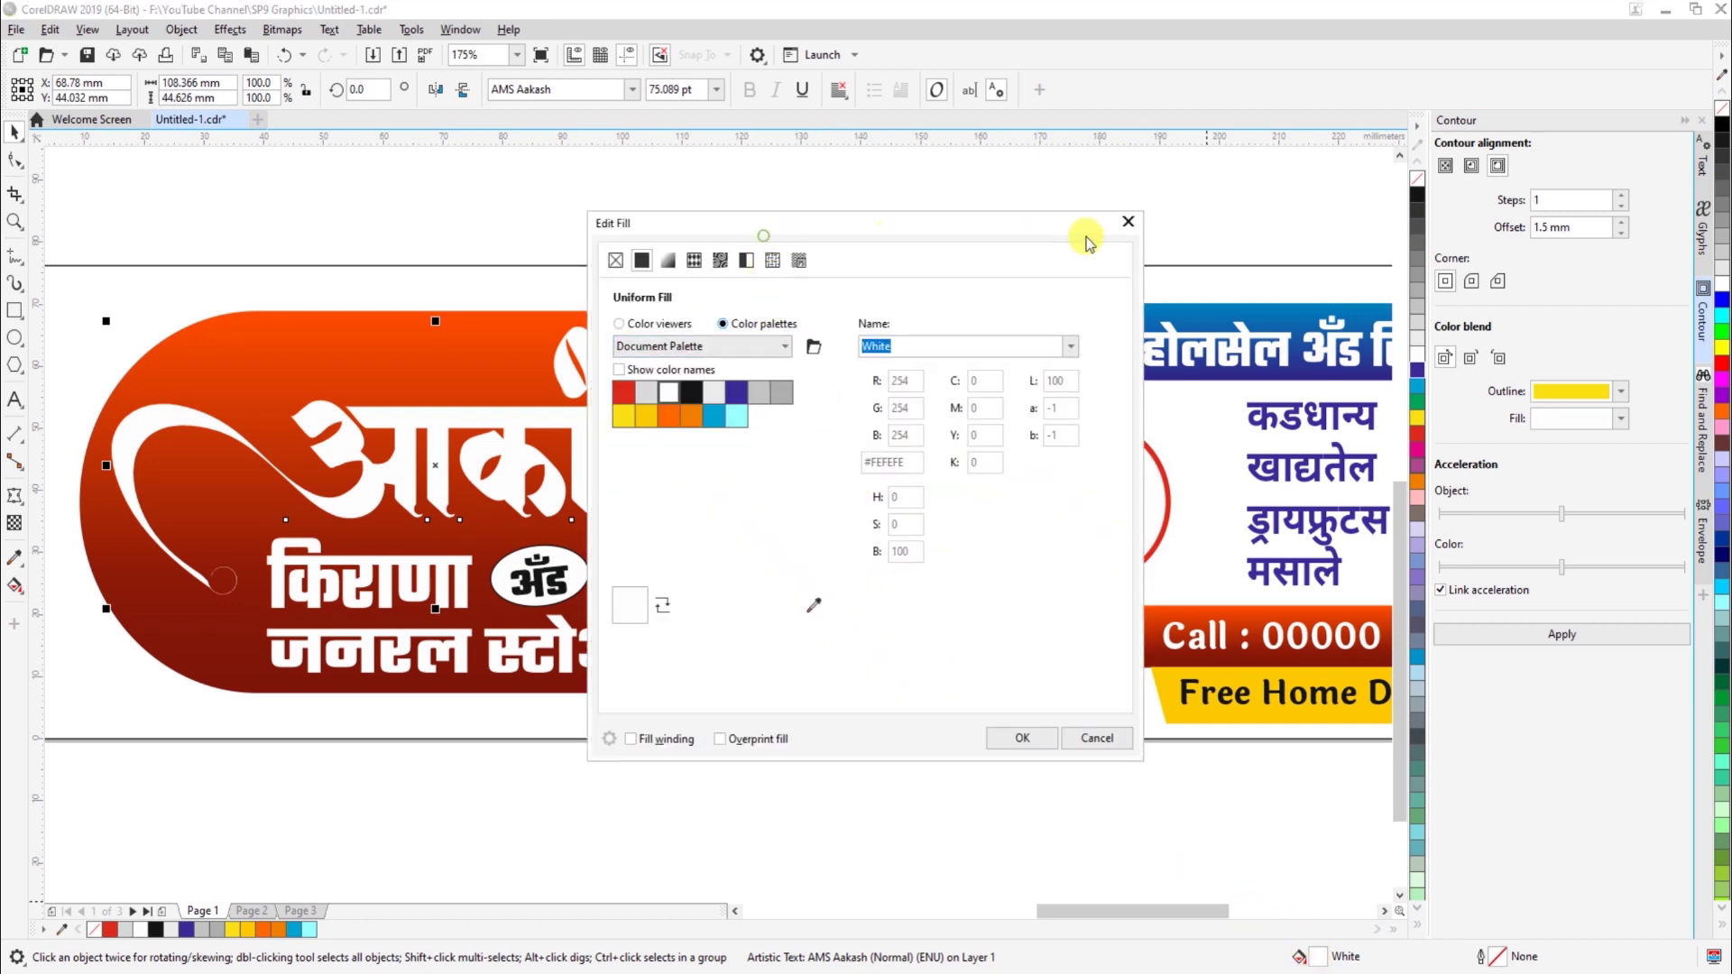
{"action": "left_click_drag", "start_coordinate": [861, 225], "coordinate": [1196, 200]}
{"action": "left_click", "coordinate": [1005, 305]}
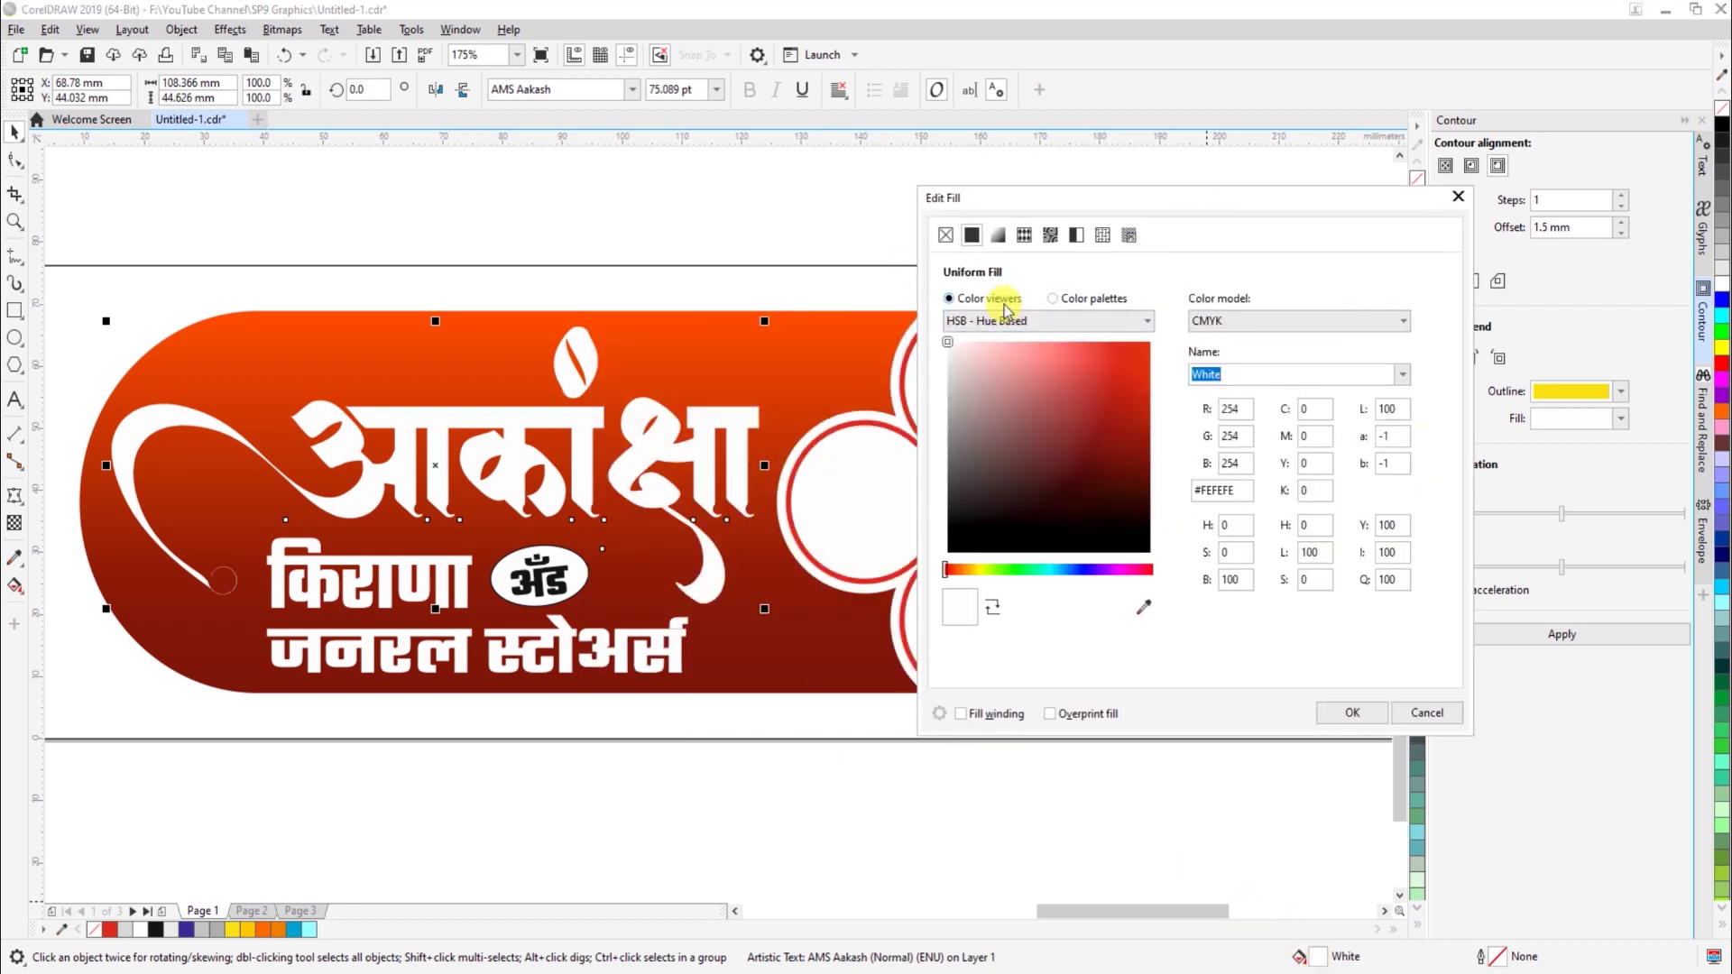
{"action": "left_click", "coordinate": [998, 235]}
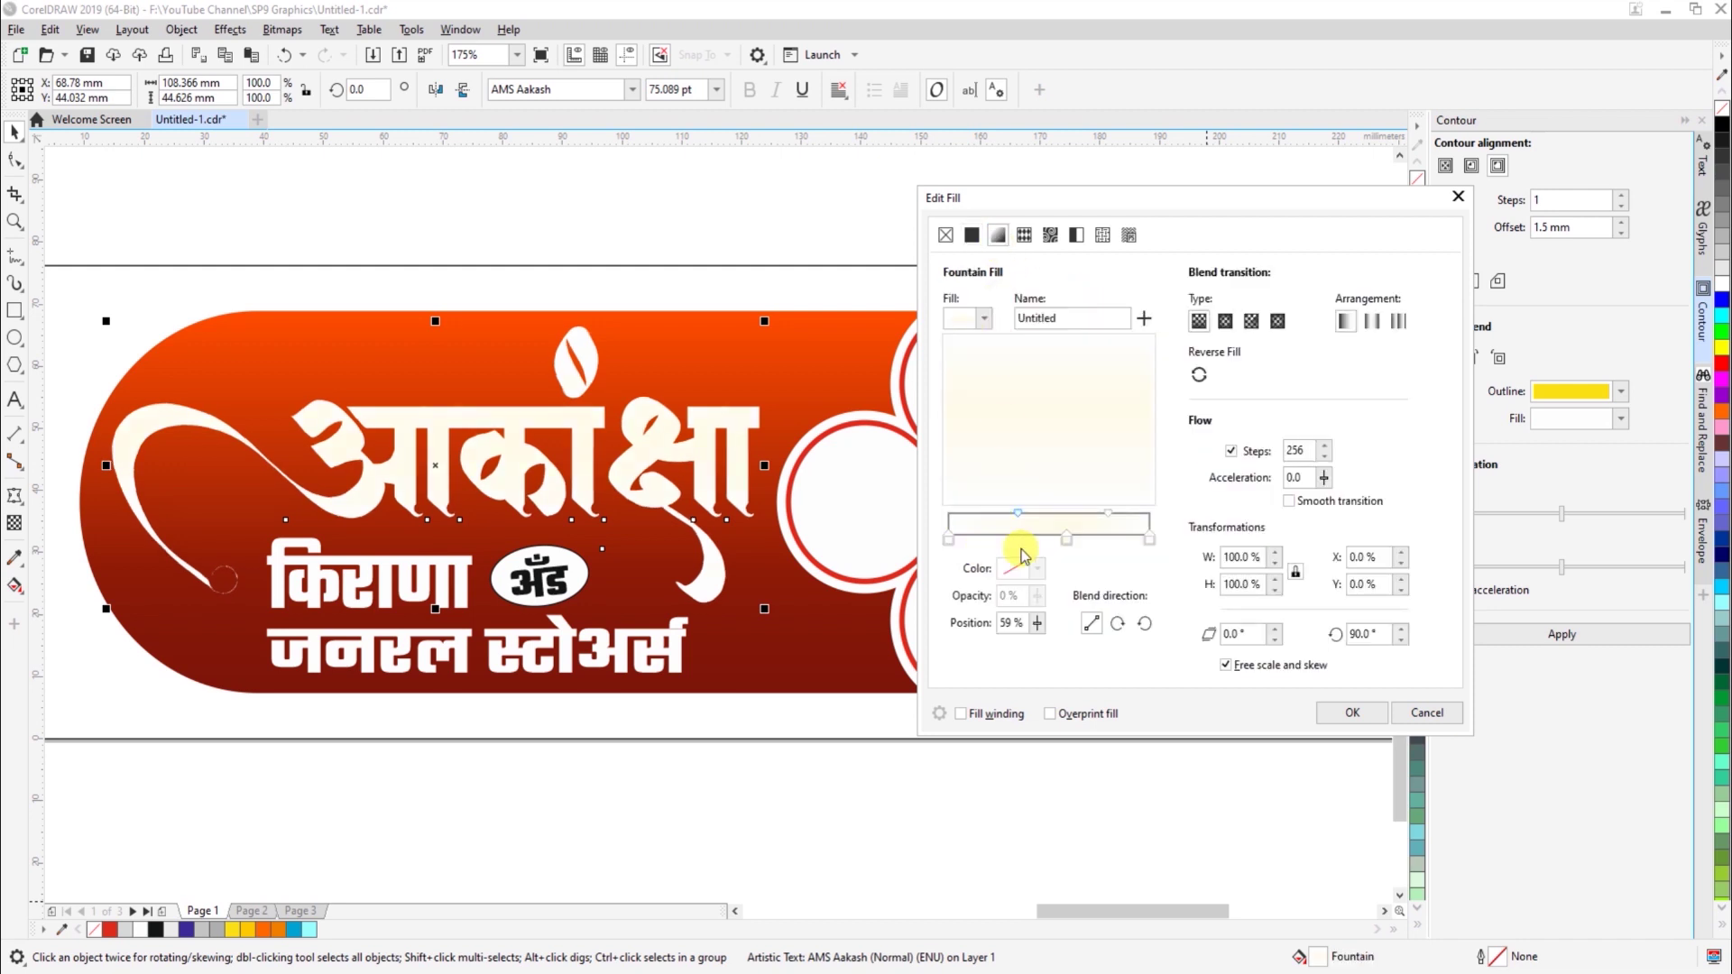
{"action": "left_click", "coordinate": [949, 541]}
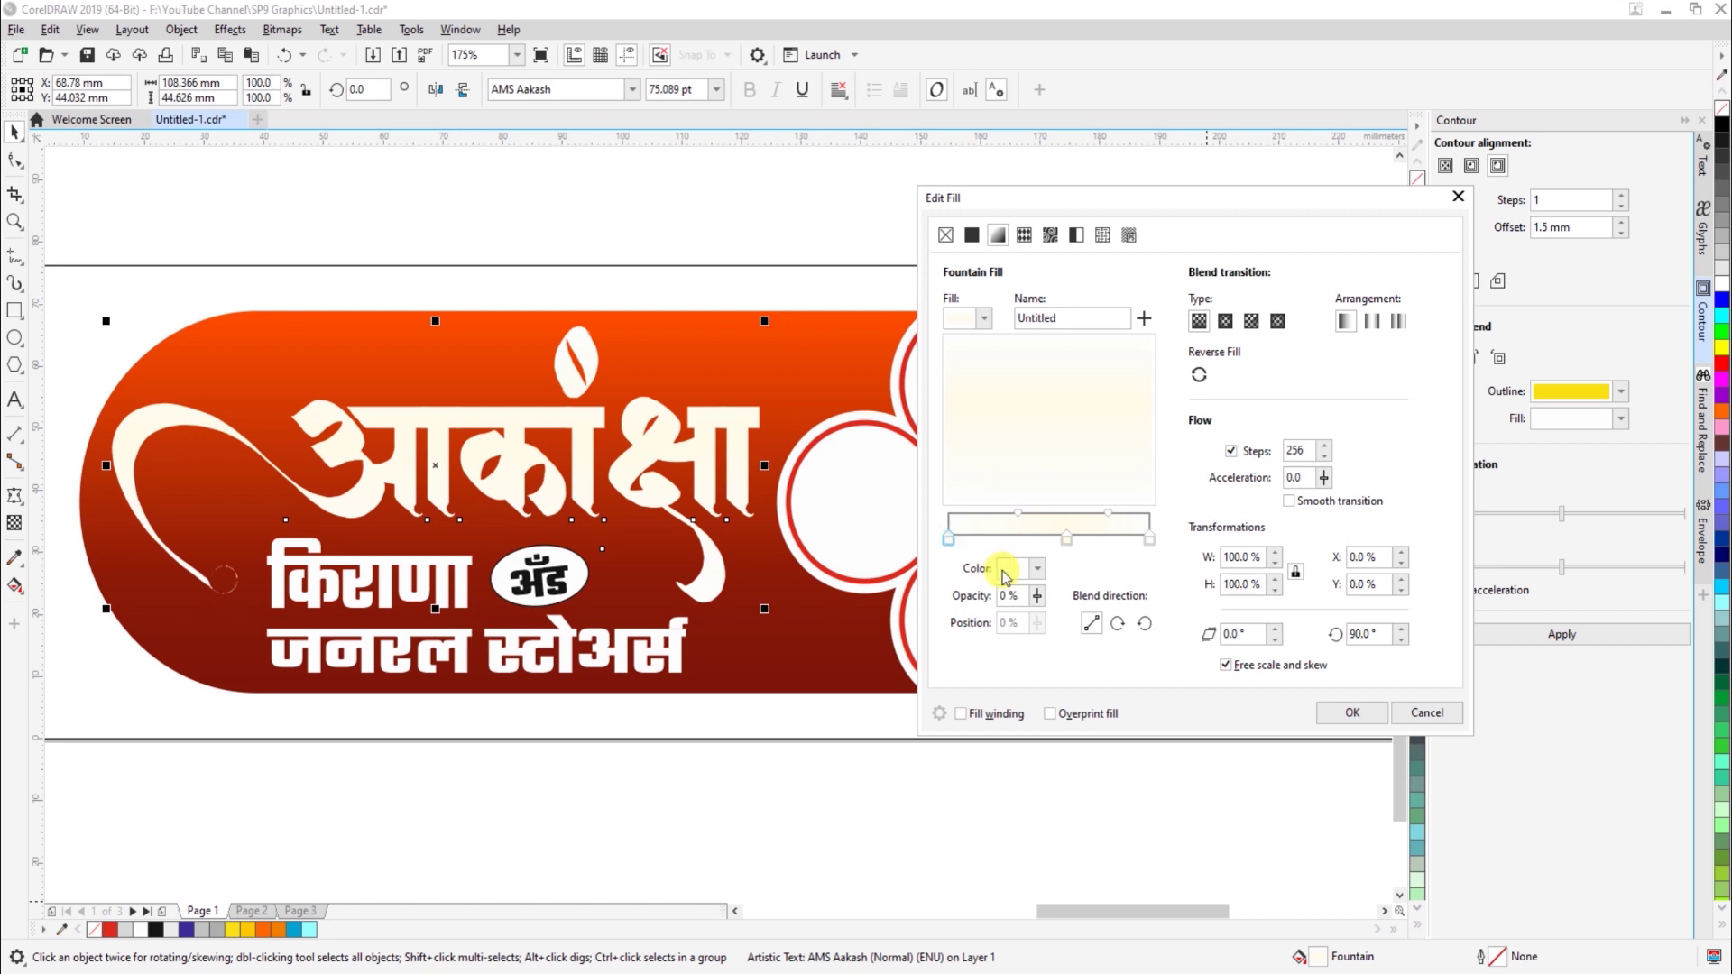
{"action": "left_click", "coordinate": [982, 320]}
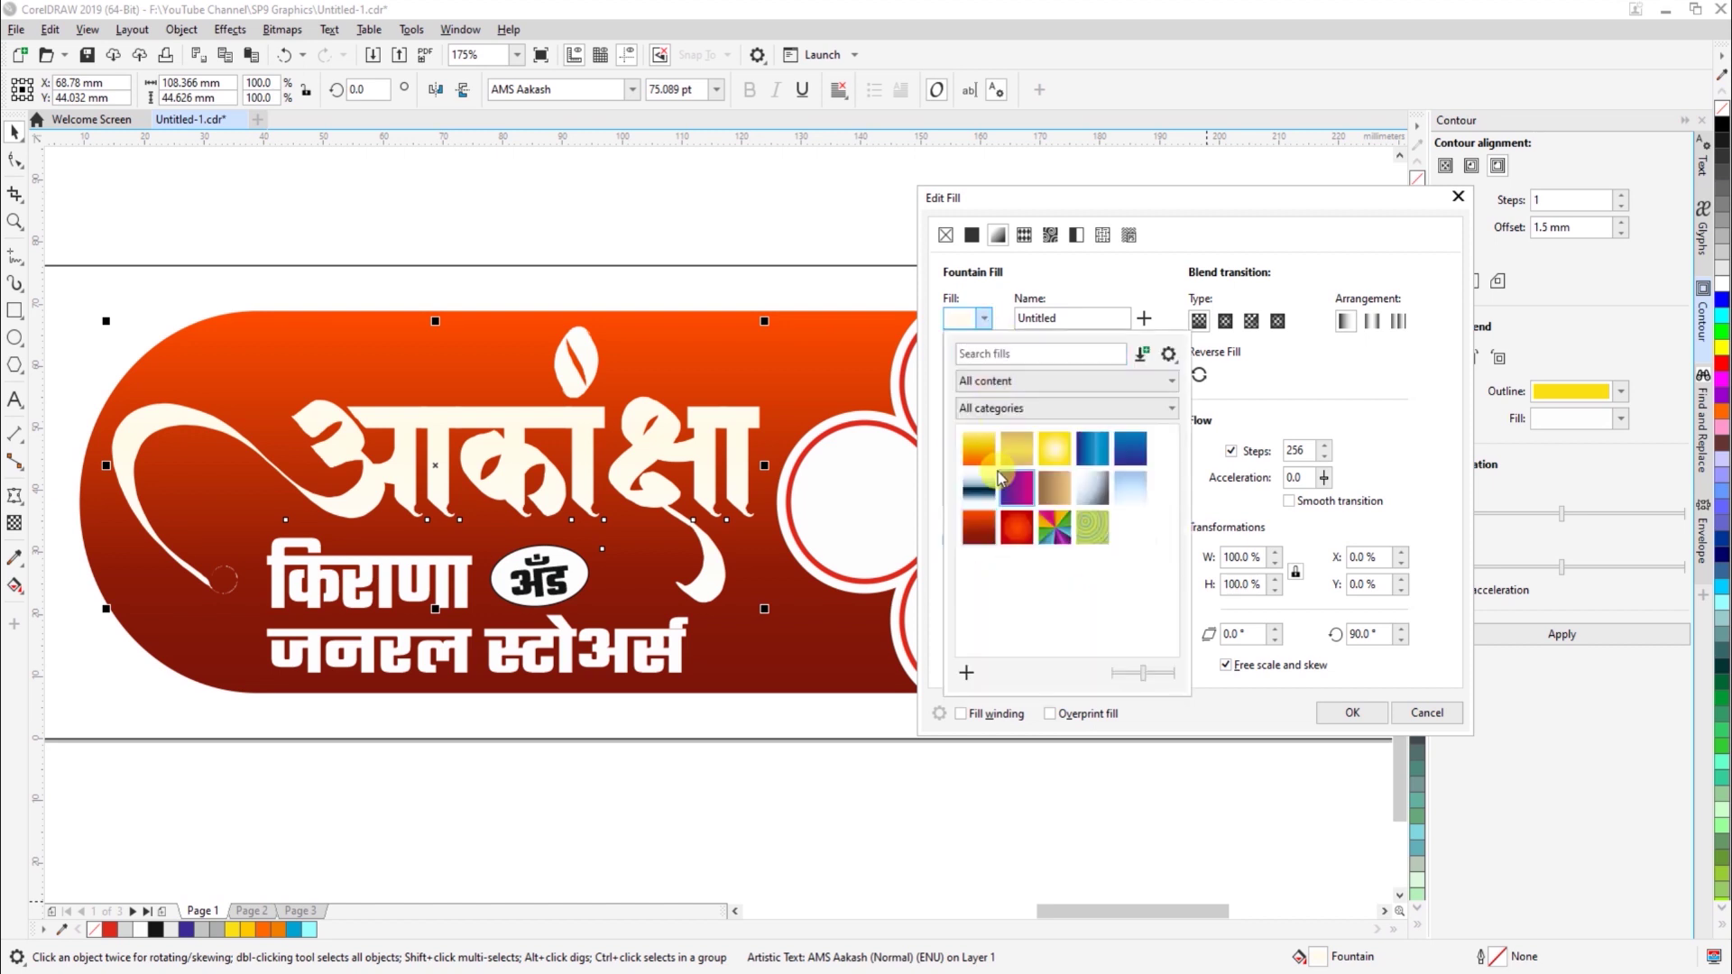
{"action": "left_click", "coordinate": [983, 461]}
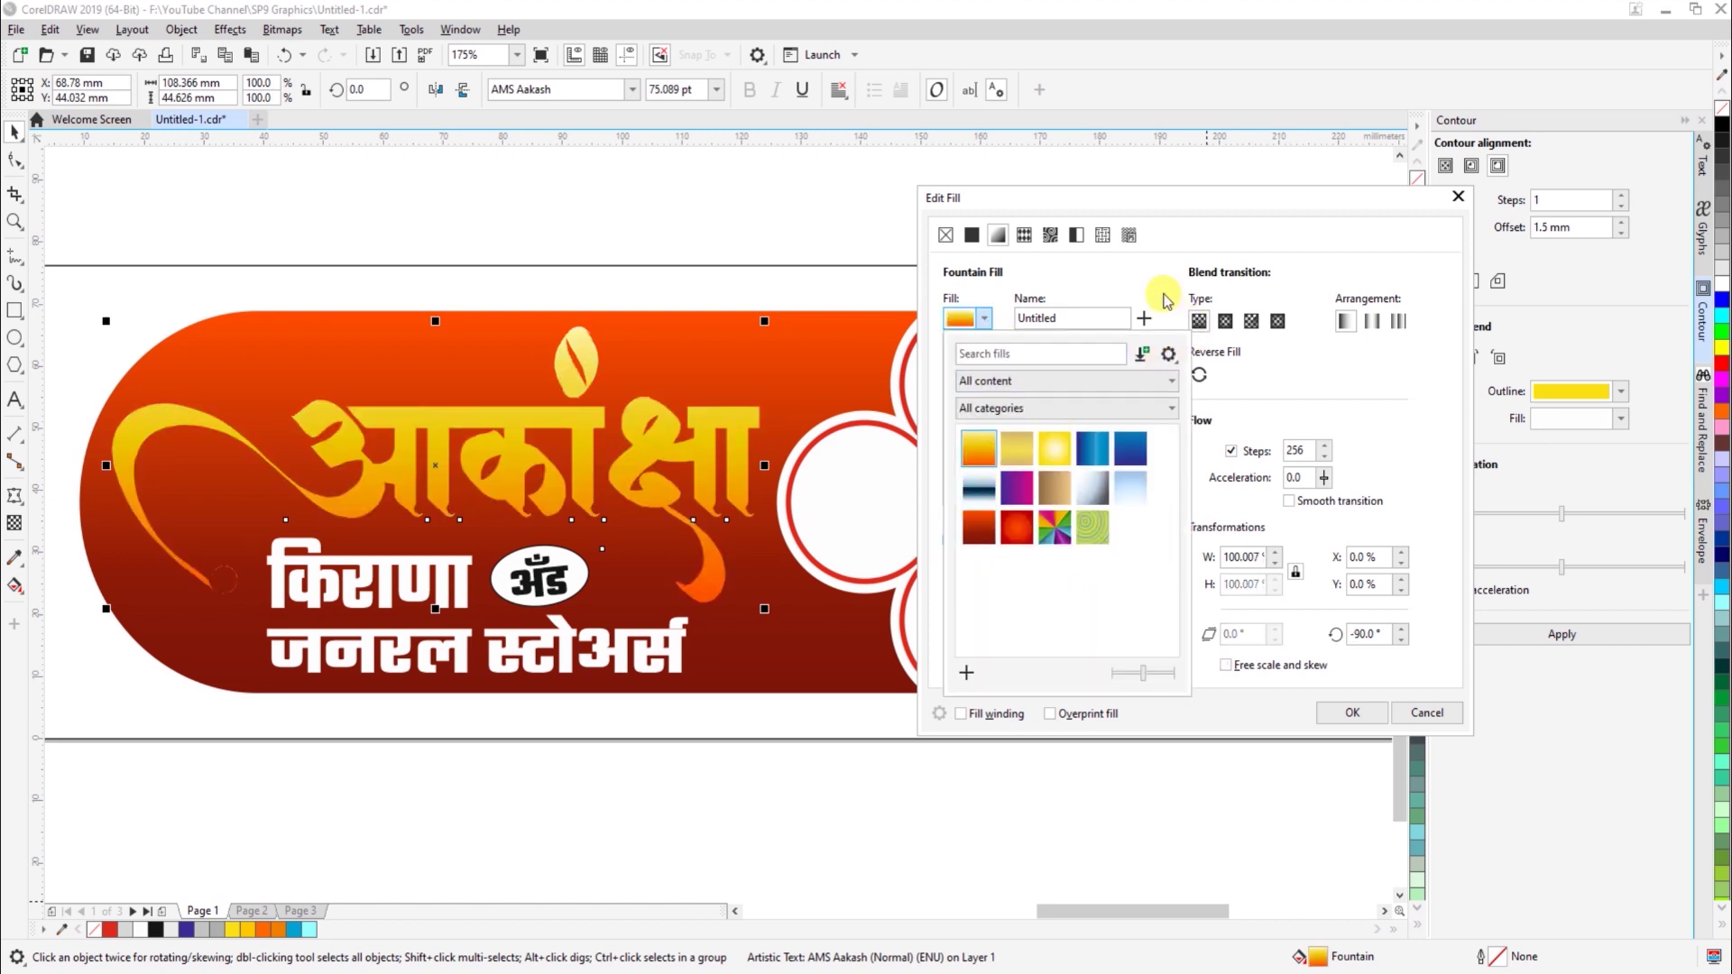
Try the Light Blue Sky preset on the title, and return it to the yellow-to-orange gradient preset
{"action": "left_click", "coordinate": [1130, 488]}
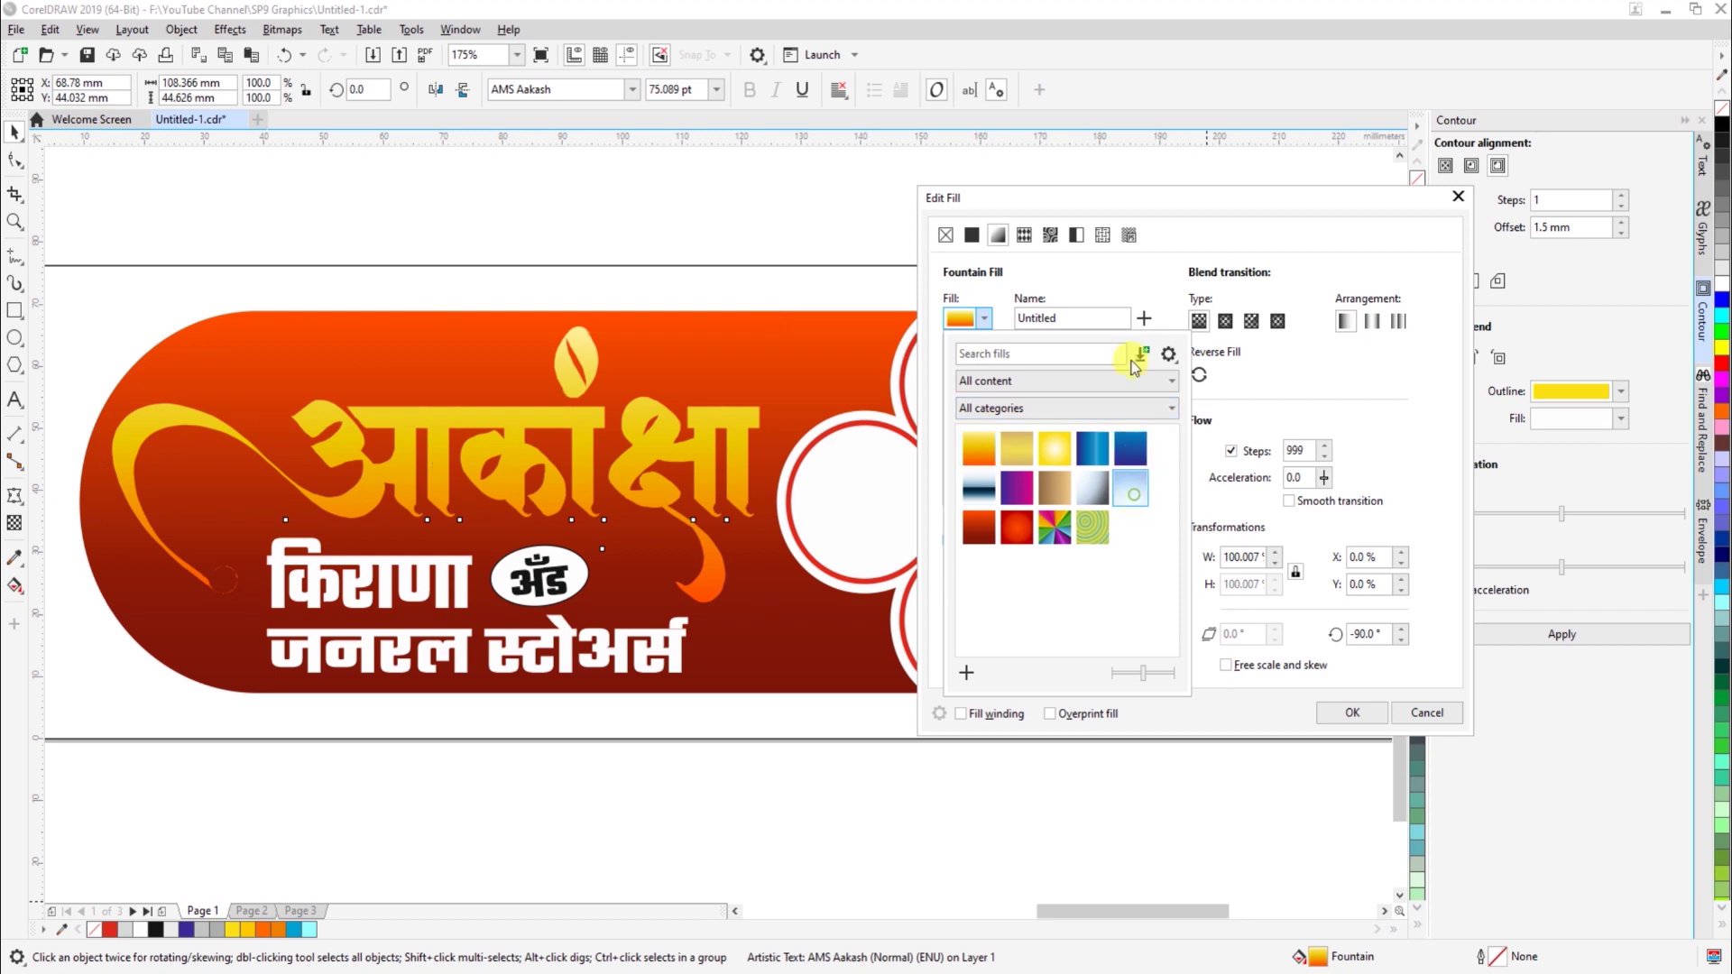
{"action": "left_click", "coordinate": [1151, 298]}
{"action": "left_click", "coordinate": [987, 317]}
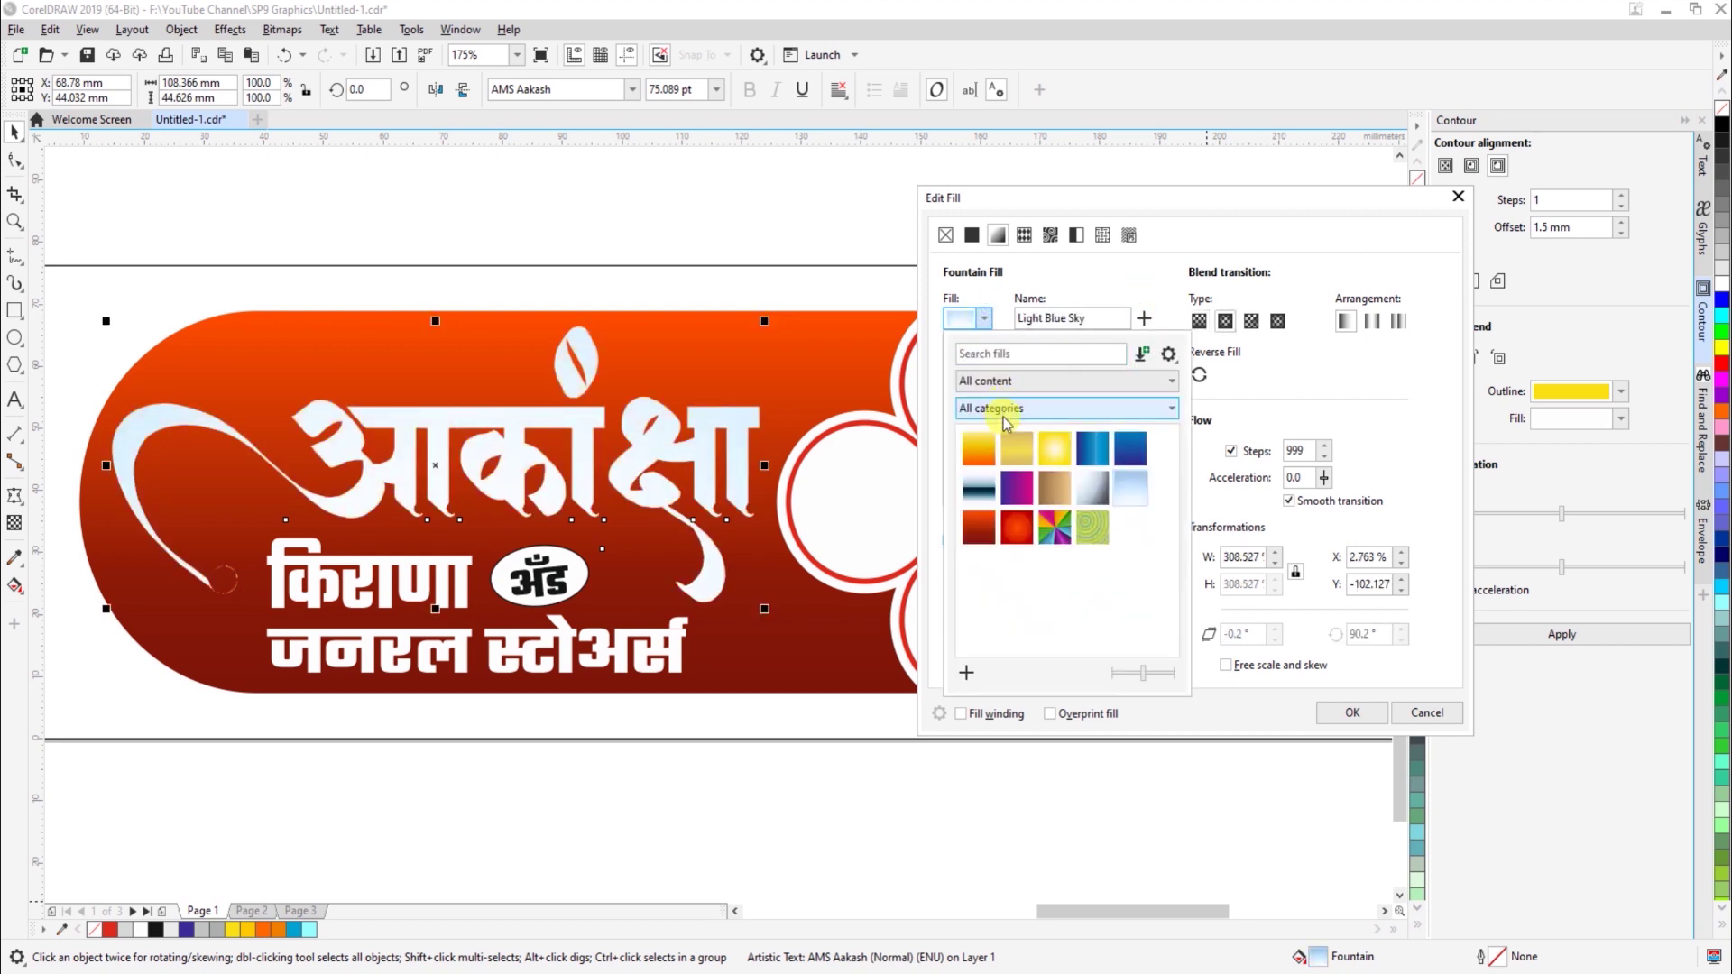
{"action": "left_click", "coordinate": [982, 461]}
{"action": "left_click", "coordinate": [1156, 292]}
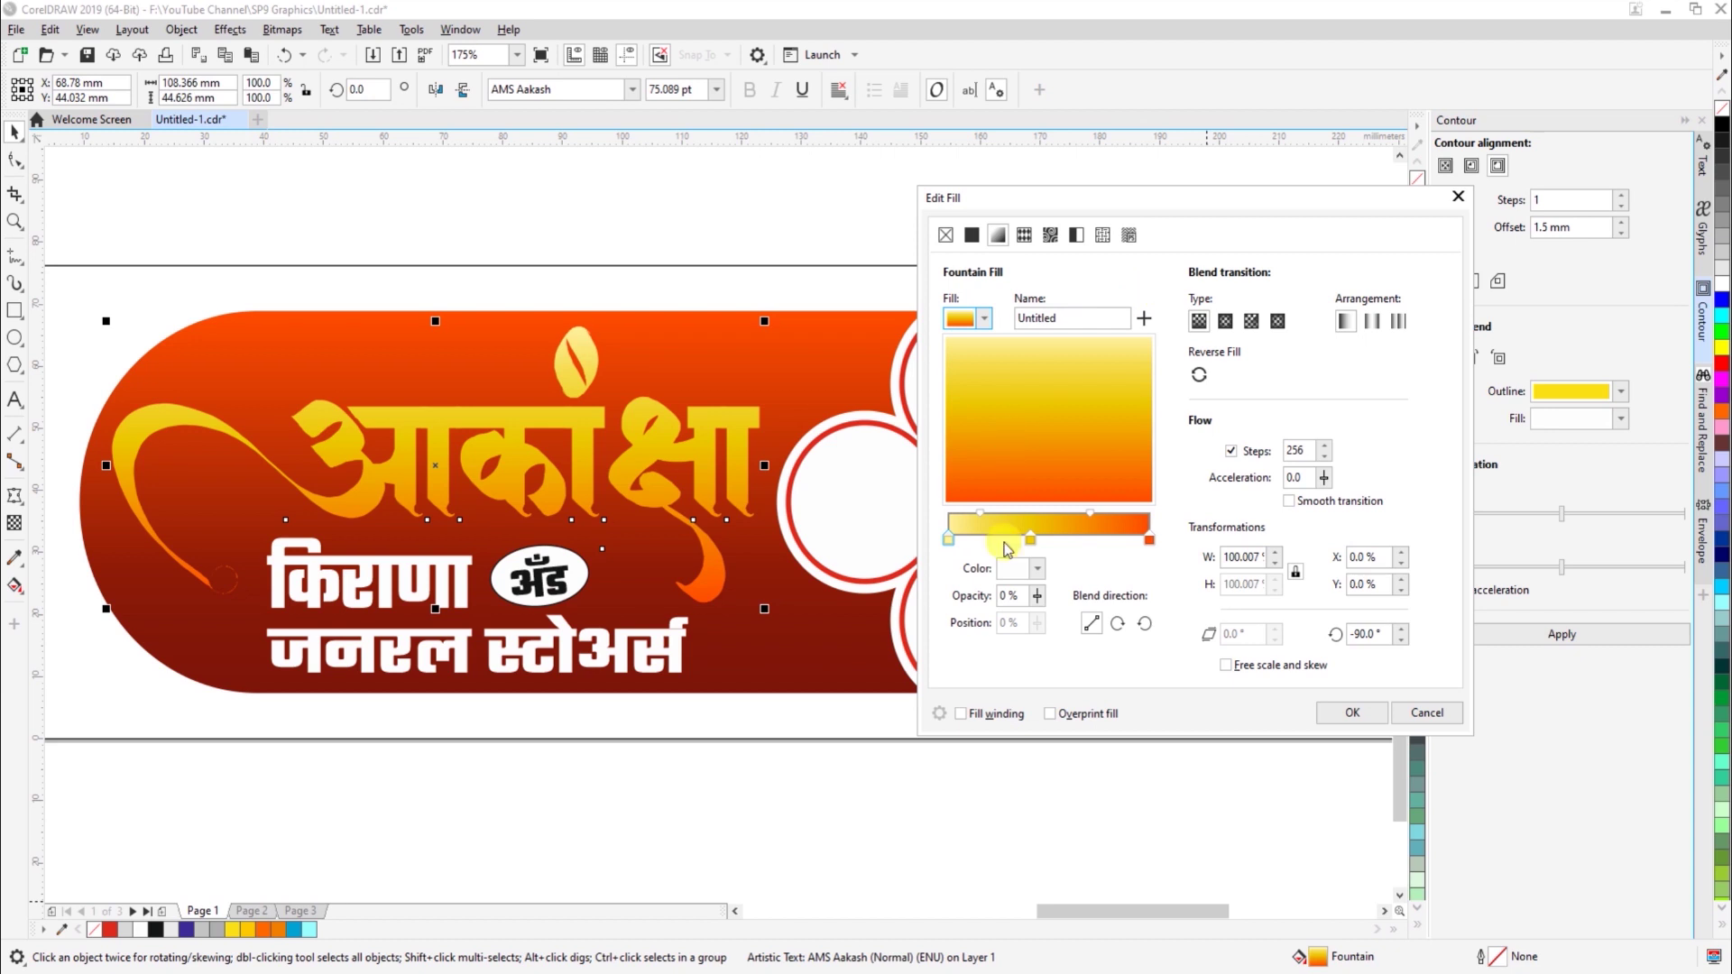
Remove the middle color stop from the title's gradient and raise the yellow of its start color to 100
{"action": "double_click", "coordinate": [1031, 538]}
{"action": "left_click", "coordinate": [949, 541]}
{"action": "left_click", "coordinate": [1028, 569]}
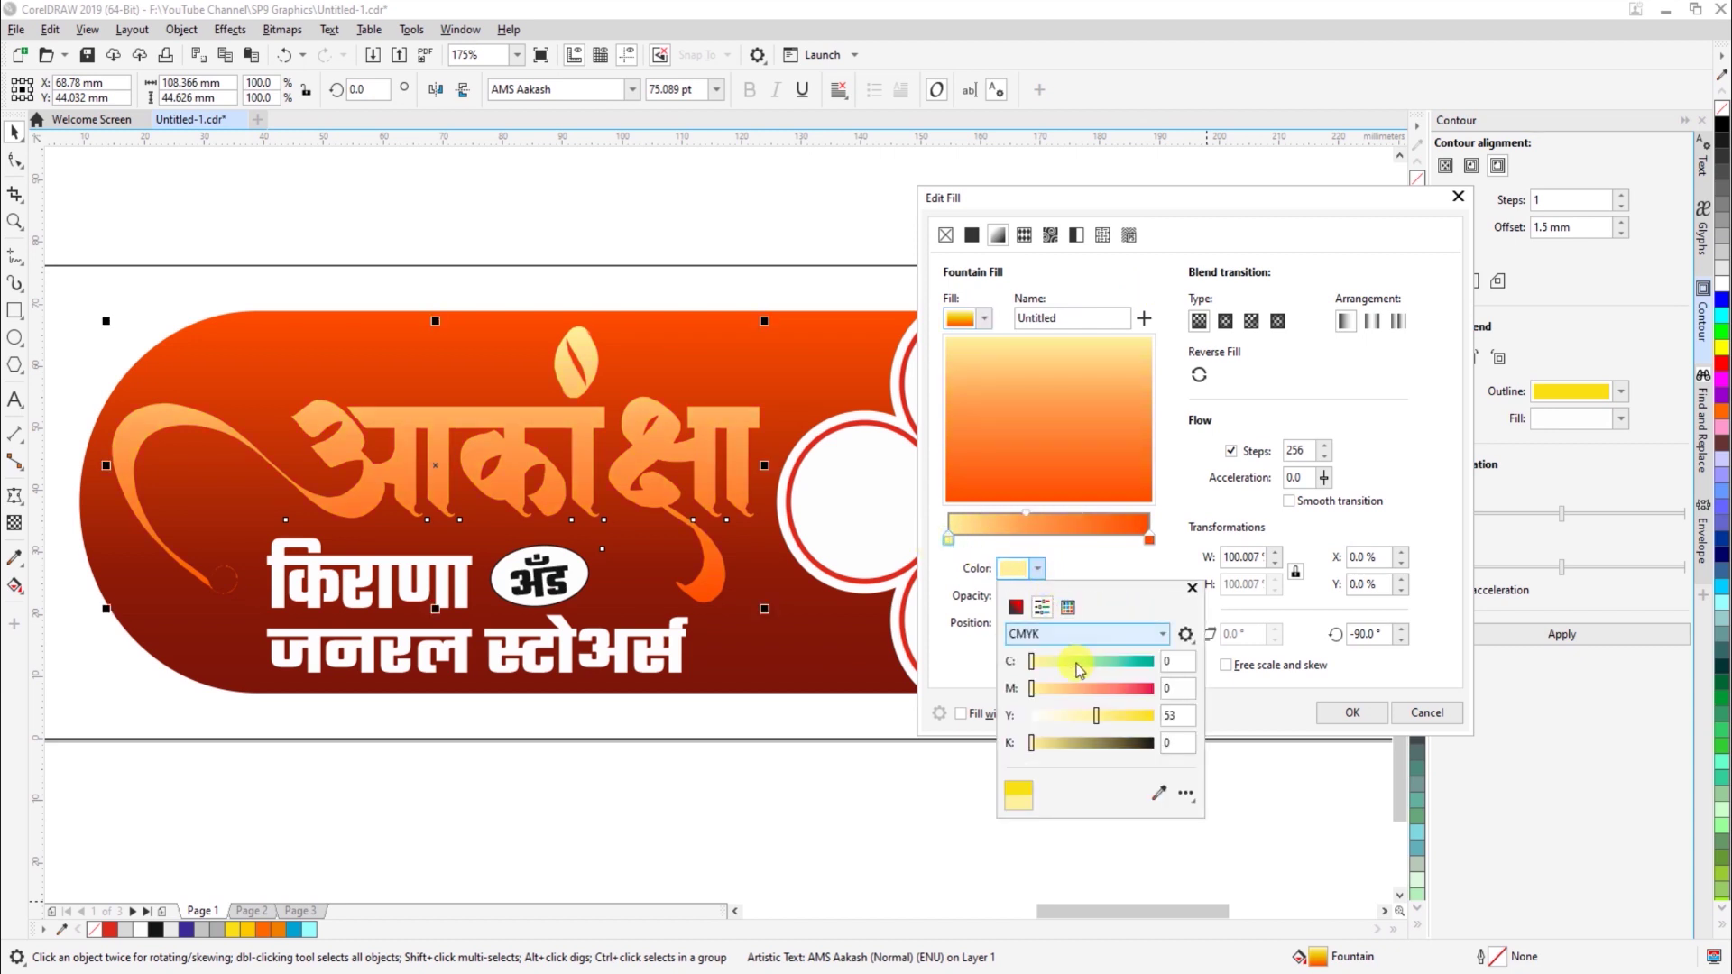
{"action": "left_click_drag", "start_coordinate": [1122, 726], "coordinate": [1153, 717]}
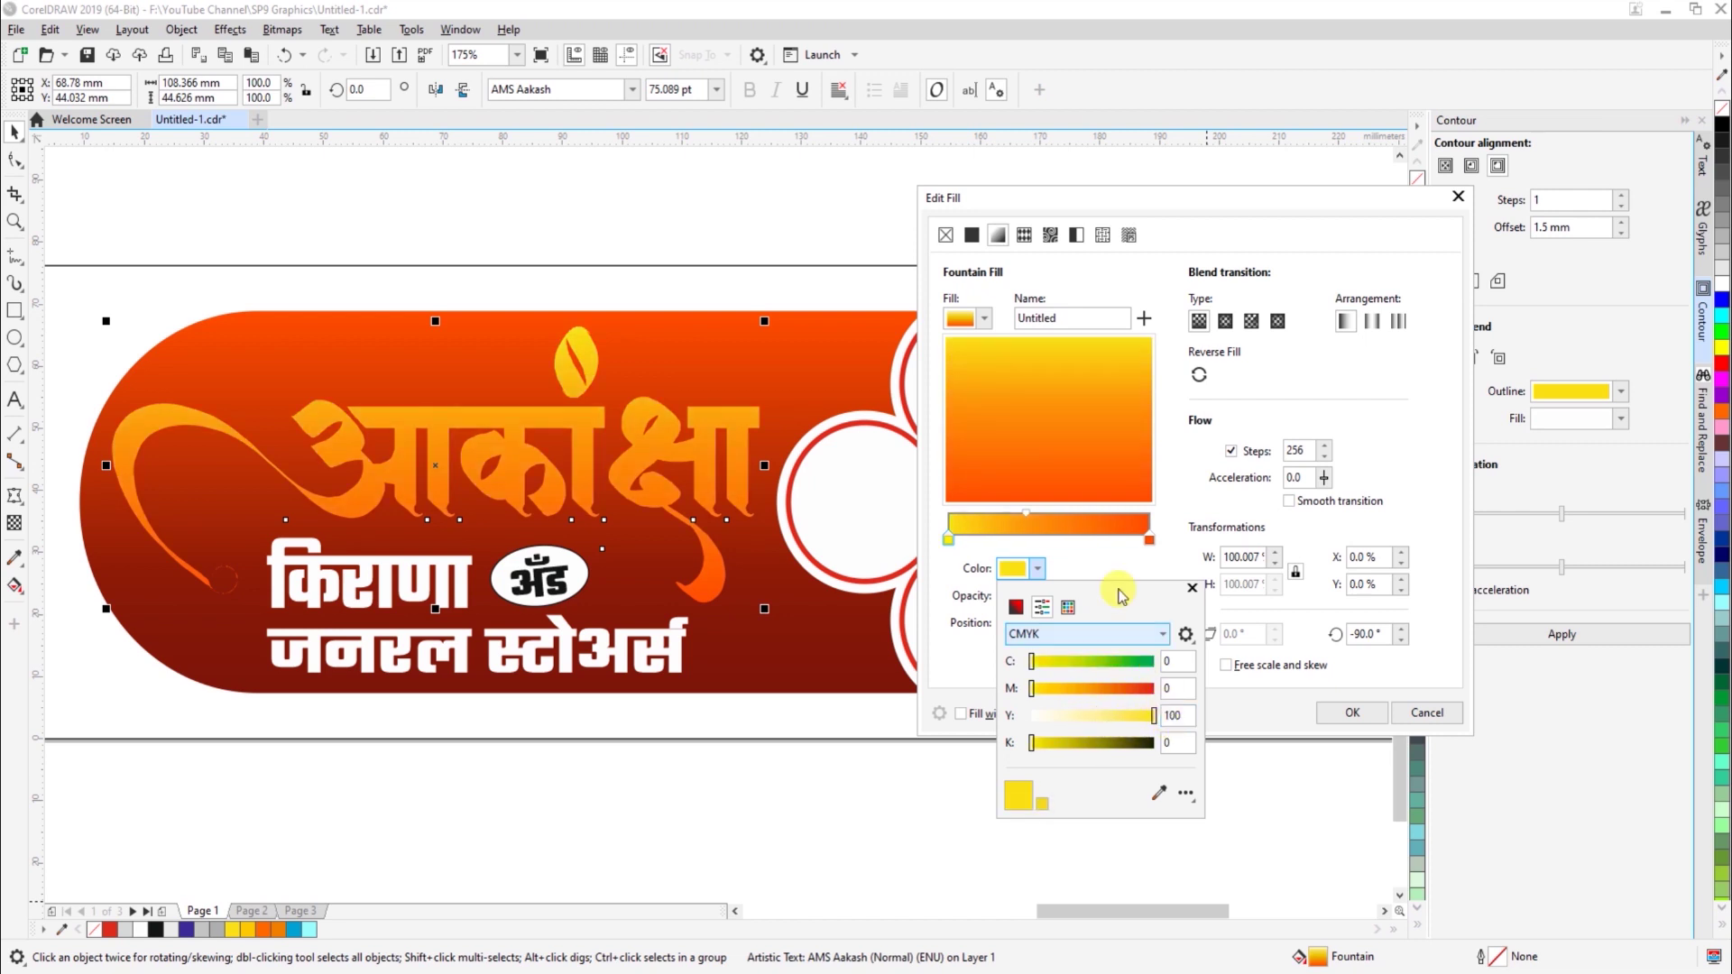
{"action": "left_click", "coordinate": [1199, 445]}
Make the end color of the title's gradient white by reducing its magenta and yellow to zero
{"action": "left_click", "coordinate": [1150, 540]}
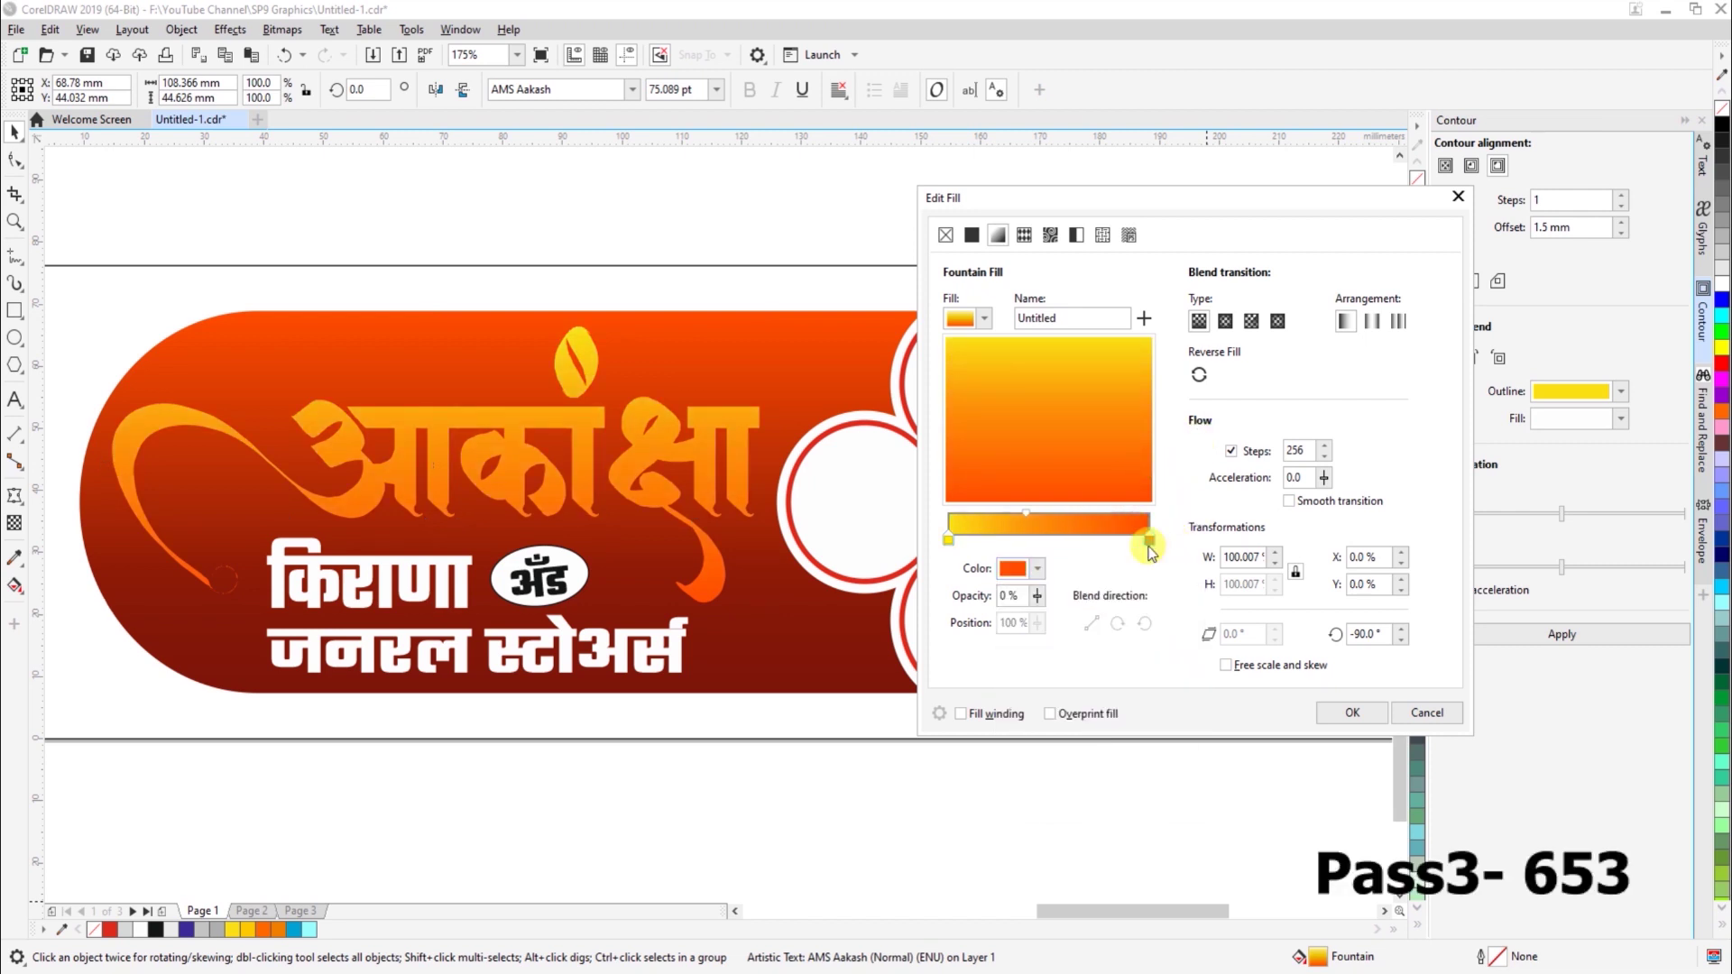
{"action": "left_click", "coordinate": [1008, 571]}
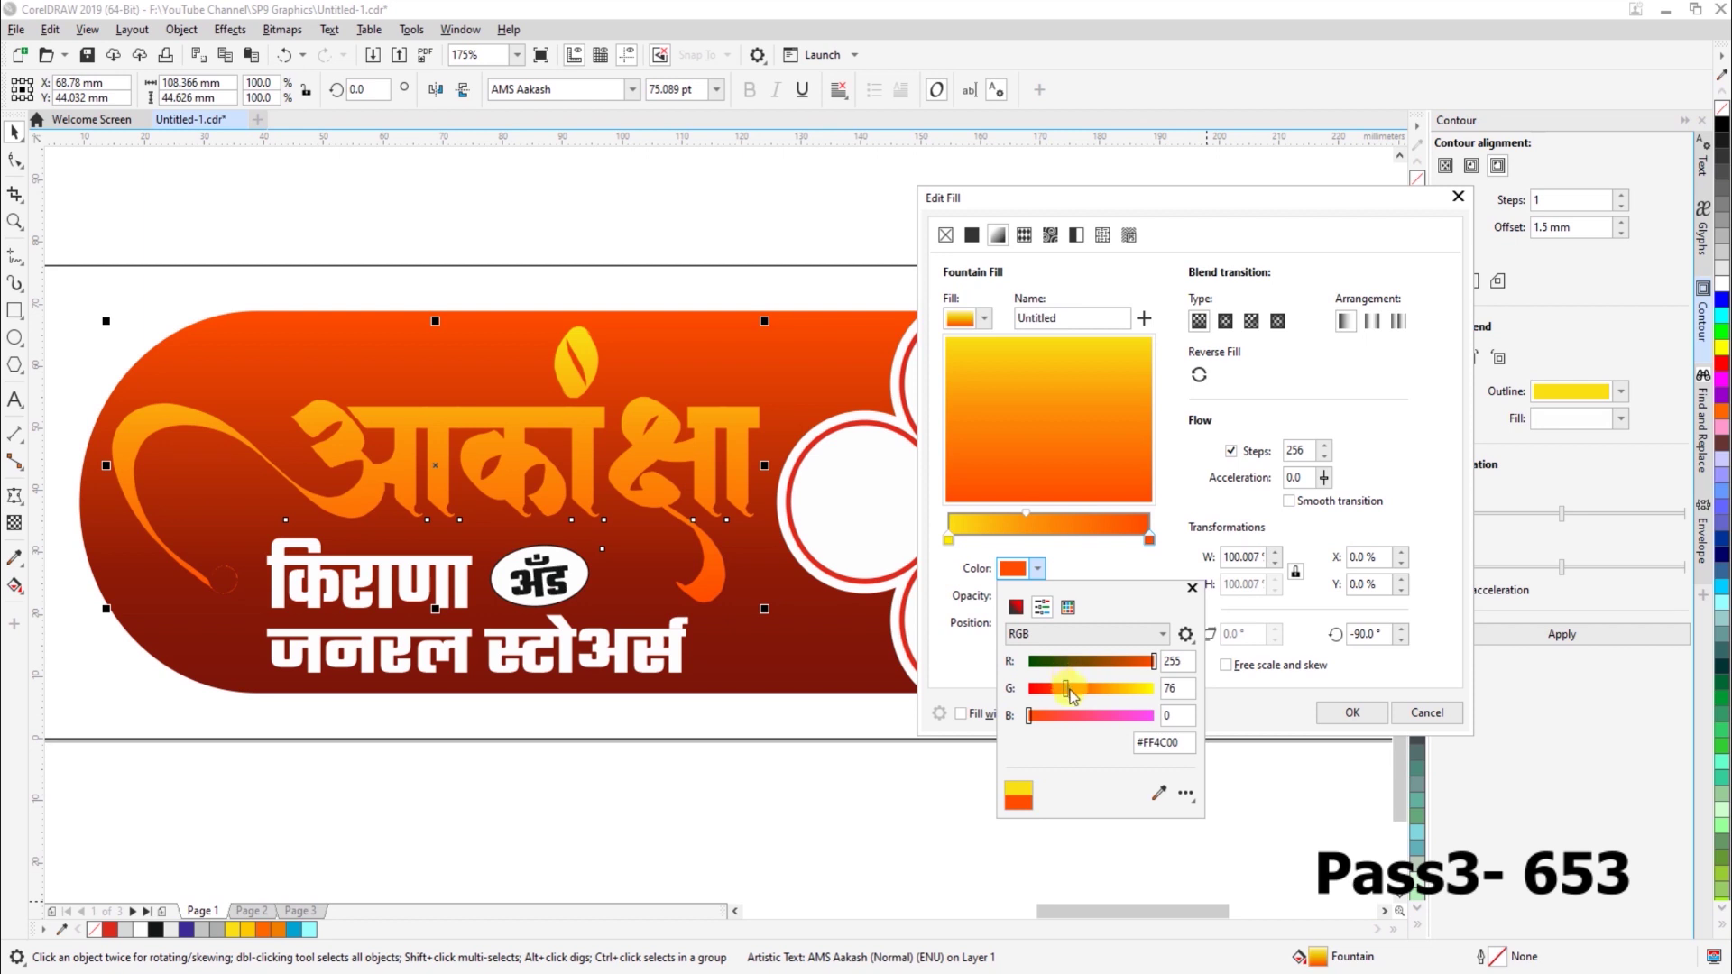
{"action": "left_click", "coordinate": [1049, 635]}
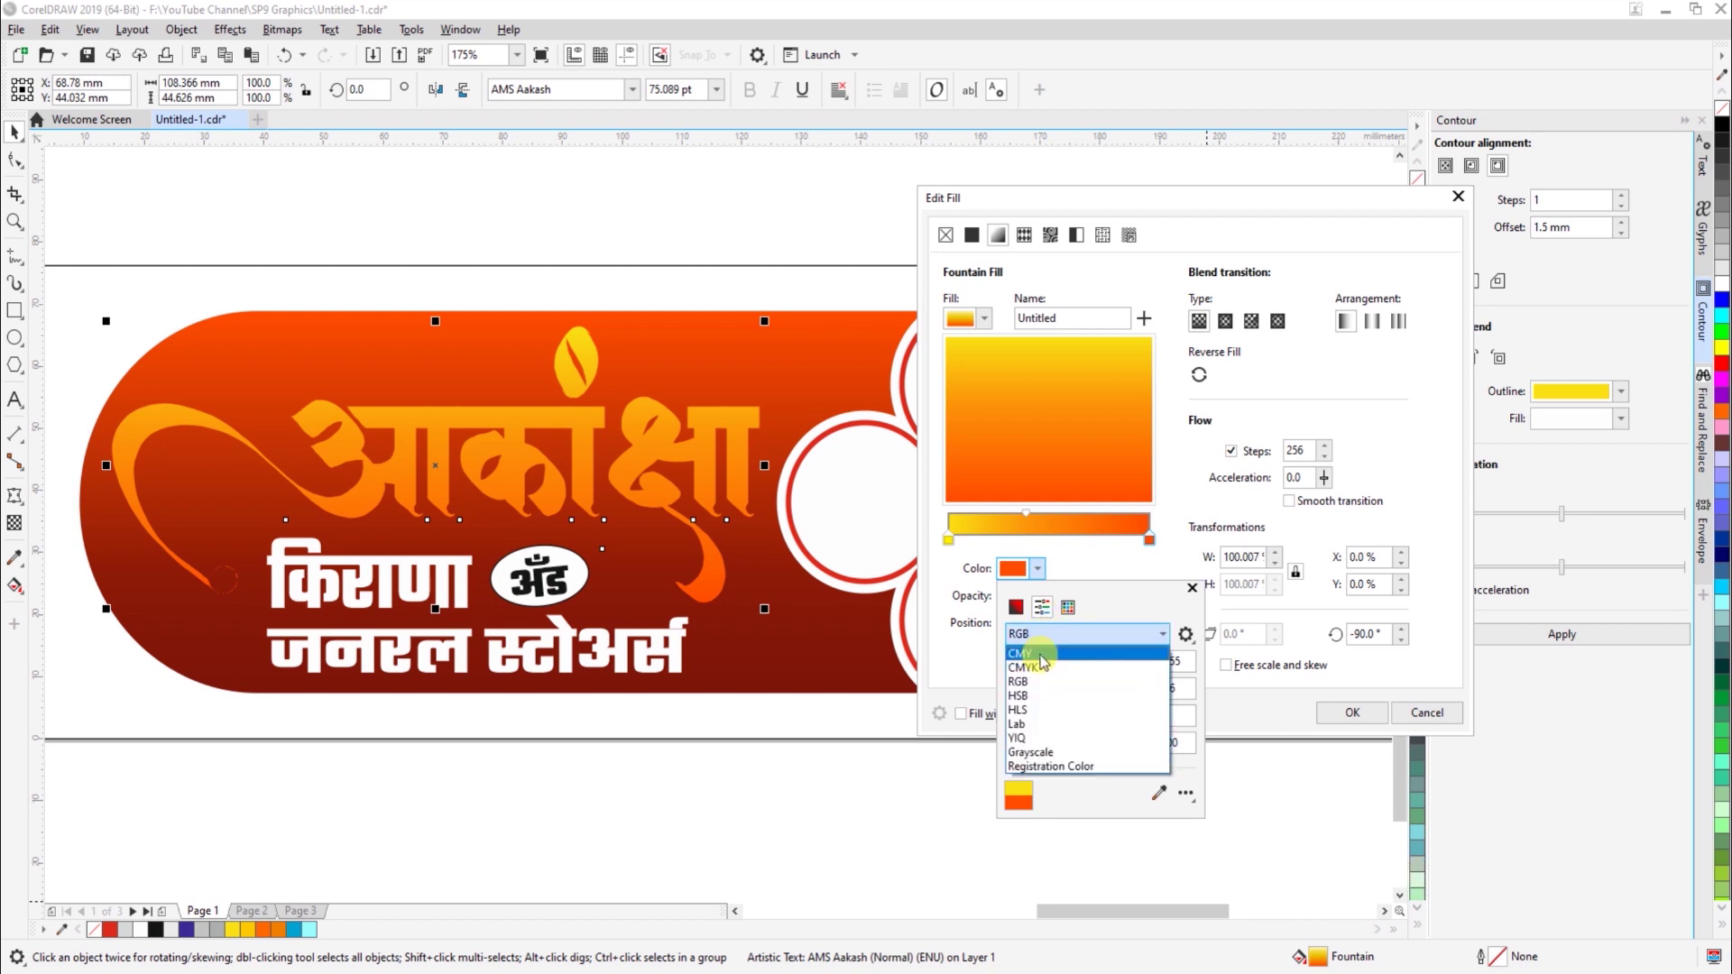
{"action": "left_click", "coordinate": [1056, 648]}
{"action": "left_click_drag", "start_coordinate": [1129, 691], "coordinate": [1017, 694]}
{"action": "left_click_drag", "start_coordinate": [1154, 718], "coordinate": [966, 729]}
{"action": "left_click", "coordinate": [1212, 516]}
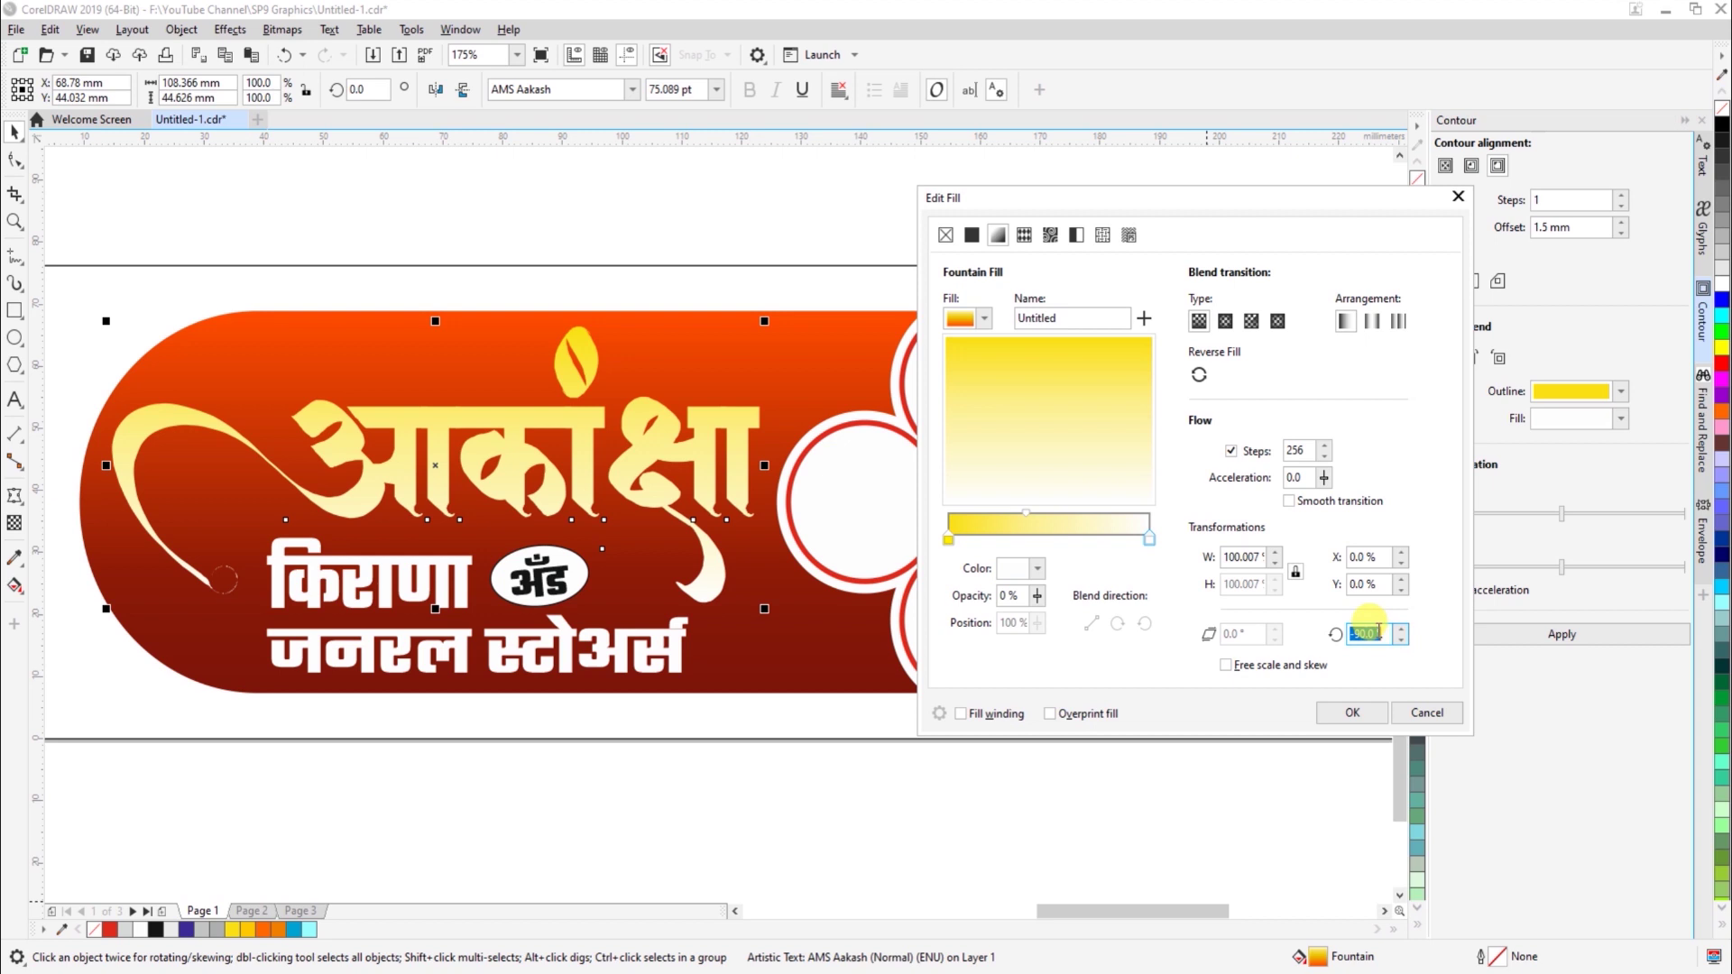
Rotate the title's yellow-to-white gradient to 90° and apply the fill
{"action": "key", "text": "Return"}
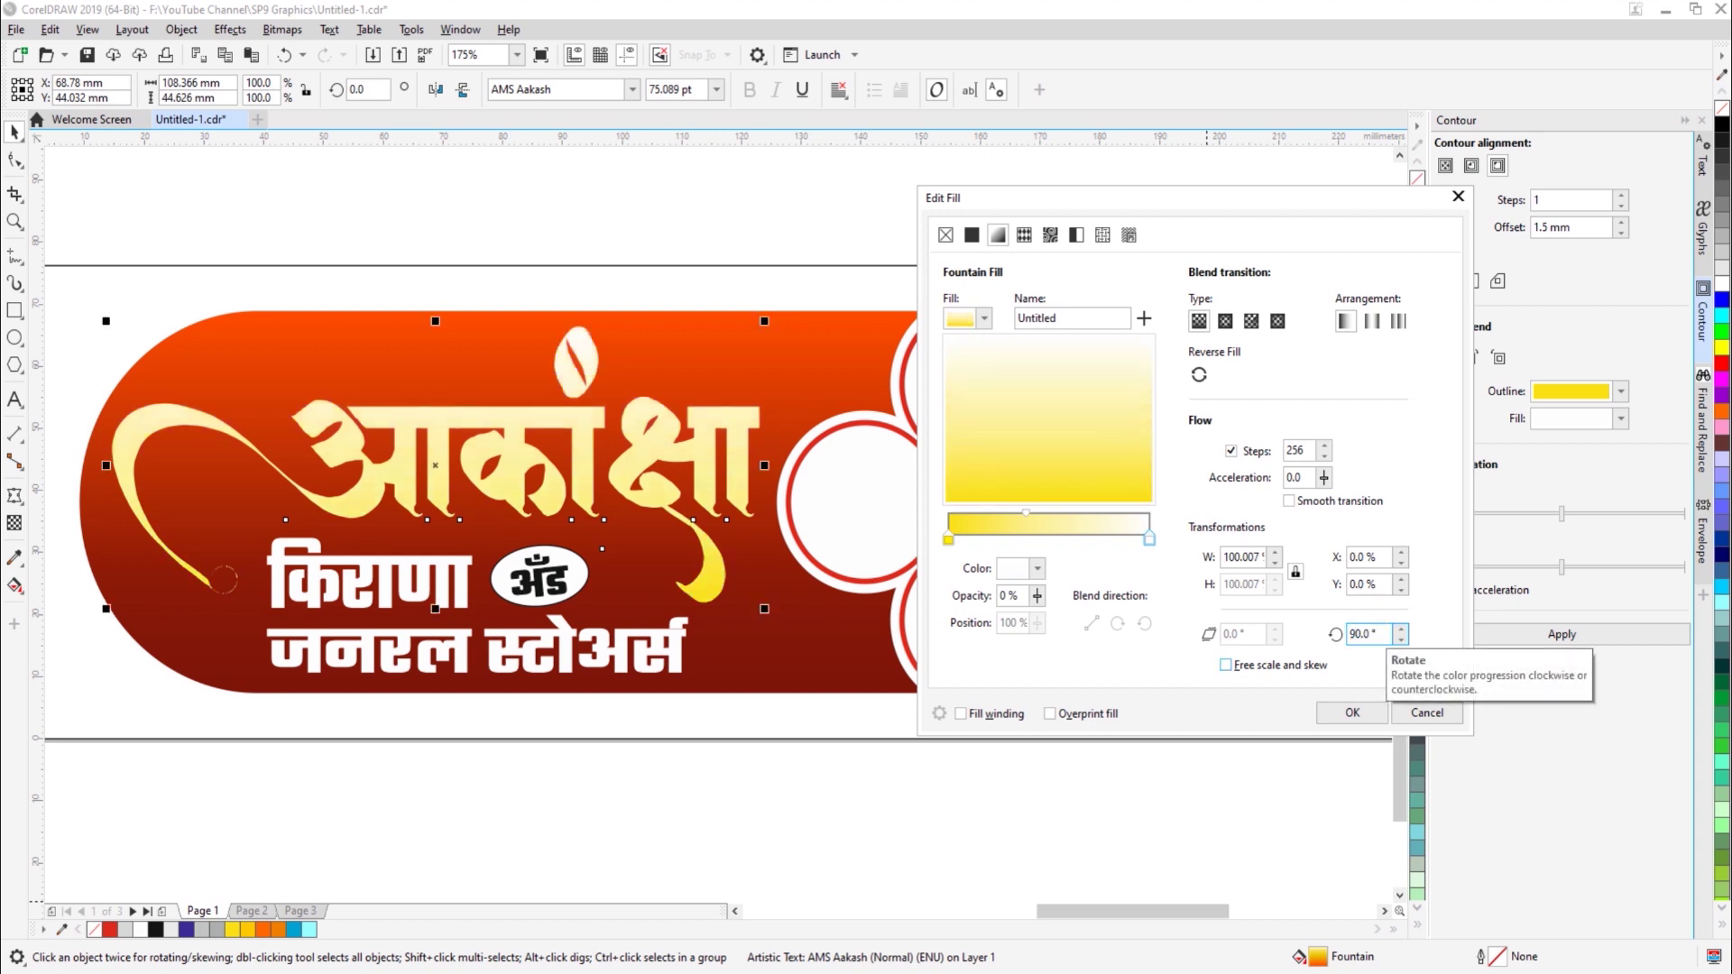
{"action": "left_click", "coordinate": [1353, 712]}
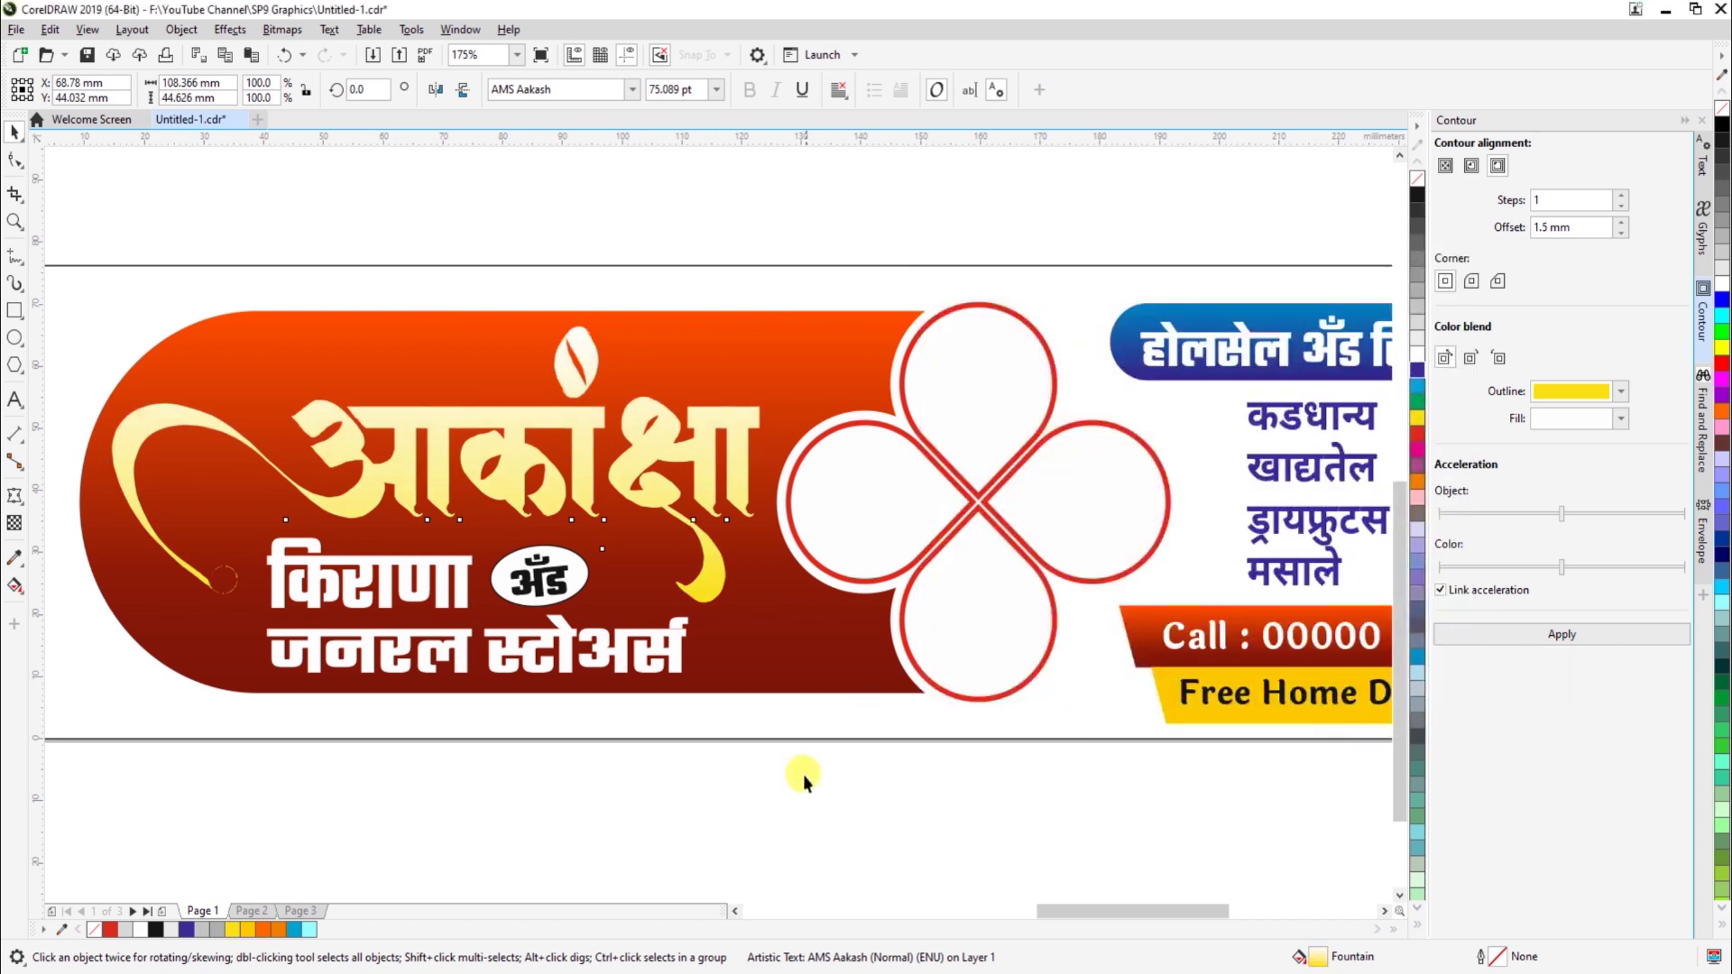
{"action": "left_click", "coordinate": [786, 825]}
Color the word किराणा yellow
{"action": "left_click", "coordinate": [526, 580]}
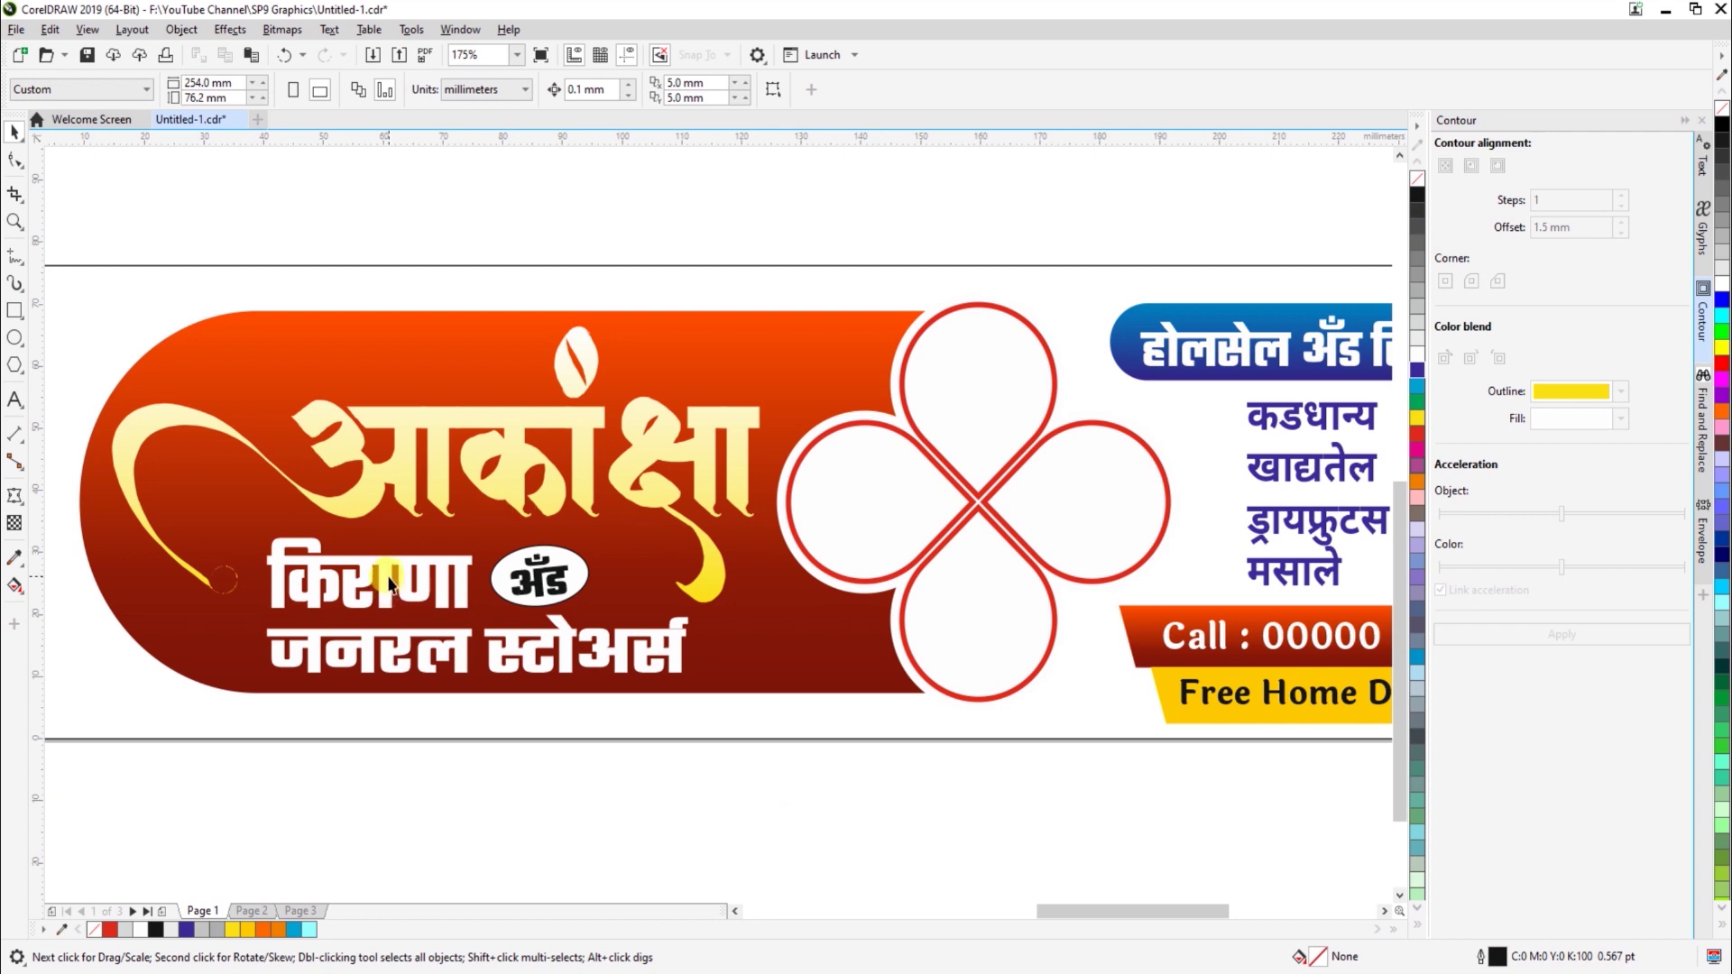
{"action": "left_click", "coordinate": [389, 576]}
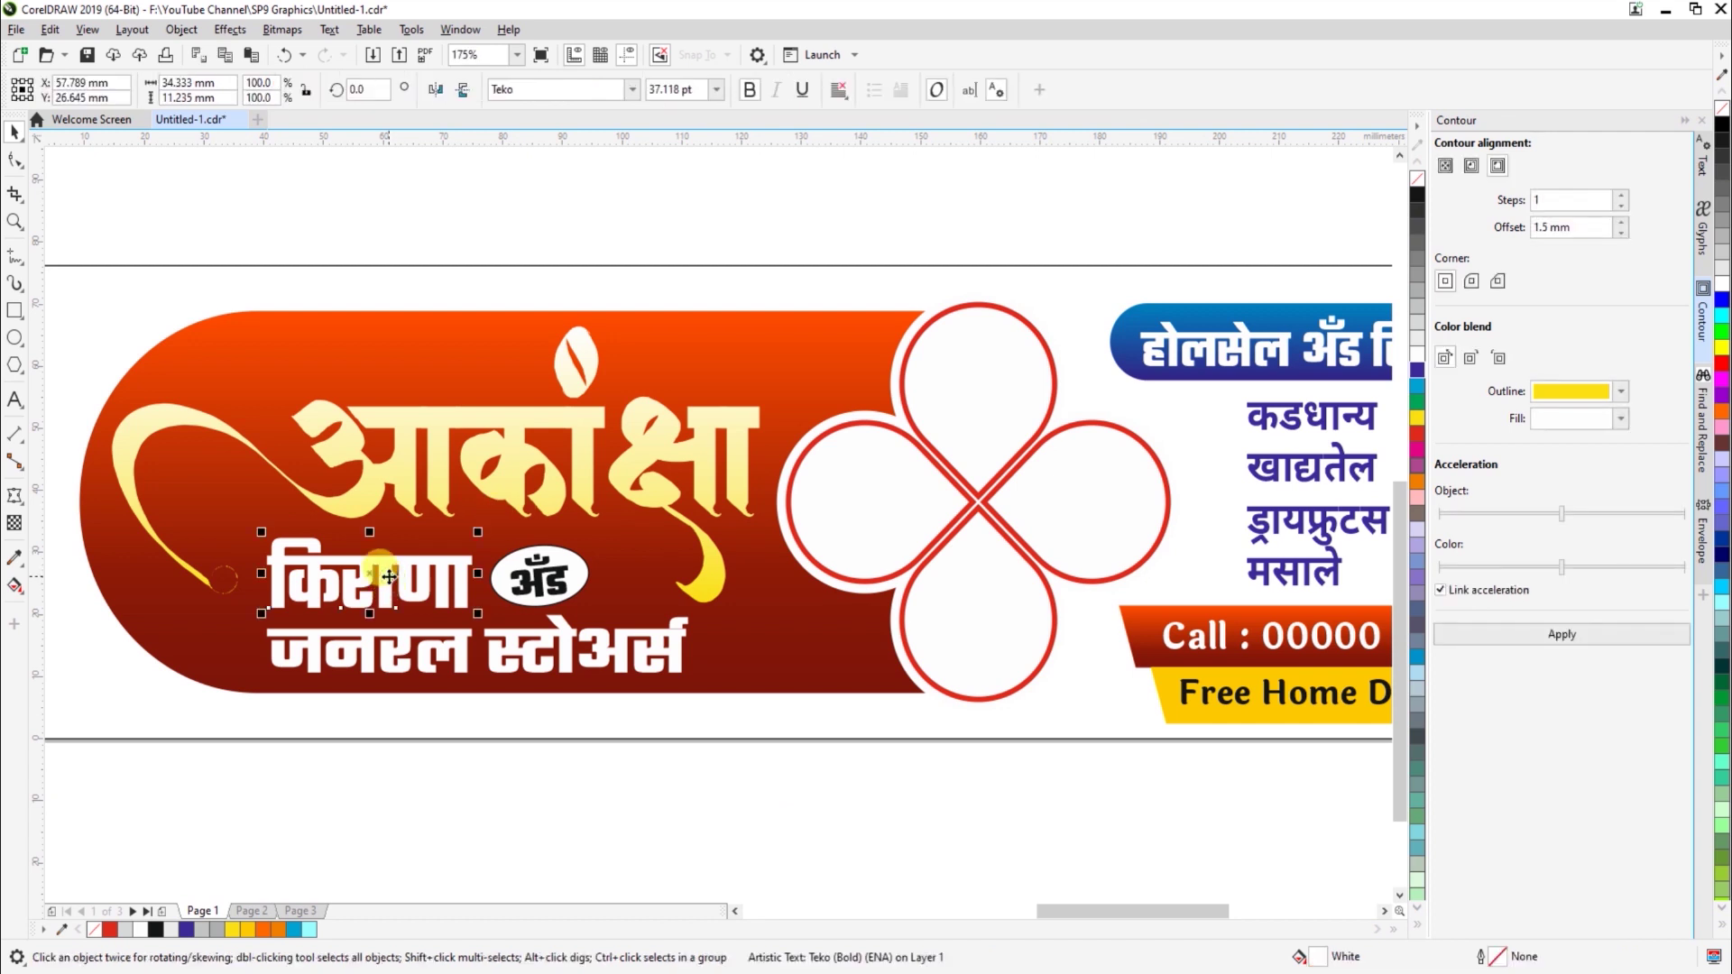
{"action": "left_click", "coordinate": [232, 929]}
Fill the oval behind अँड with Deep Yellow without an outline, and color the अँड text dark blue
{"action": "left_click_drag", "start_coordinate": [374, 659], "coordinate": [564, 582]}
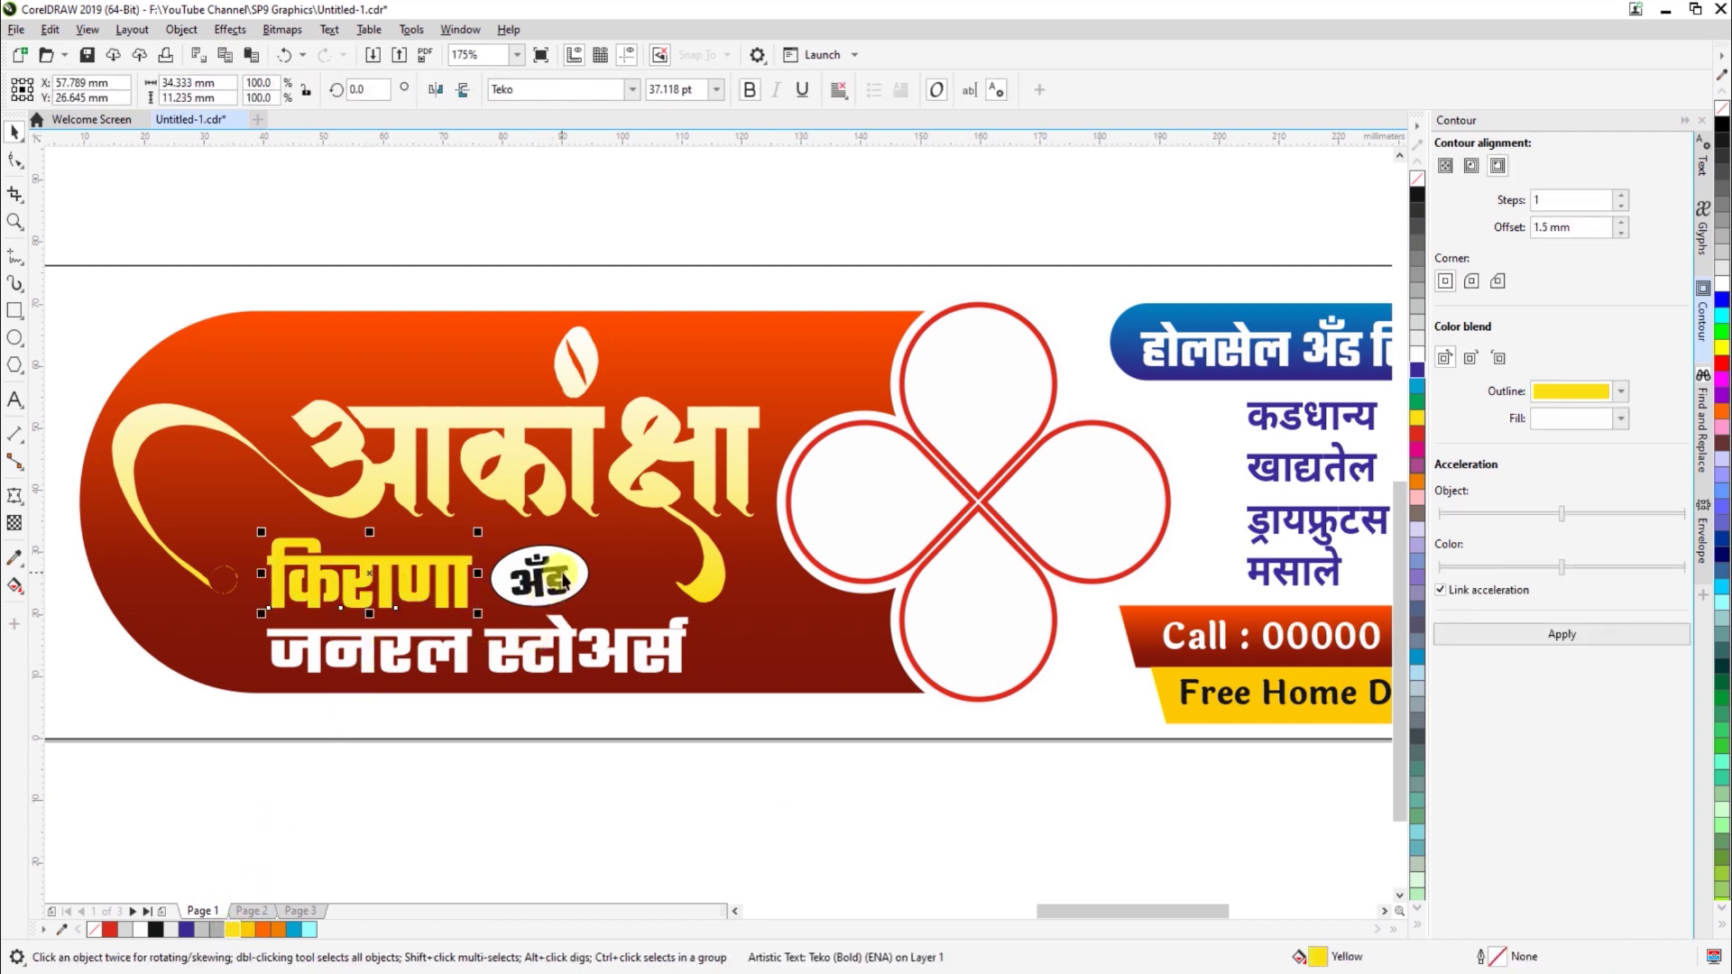
{"action": "left_click", "coordinate": [588, 570]}
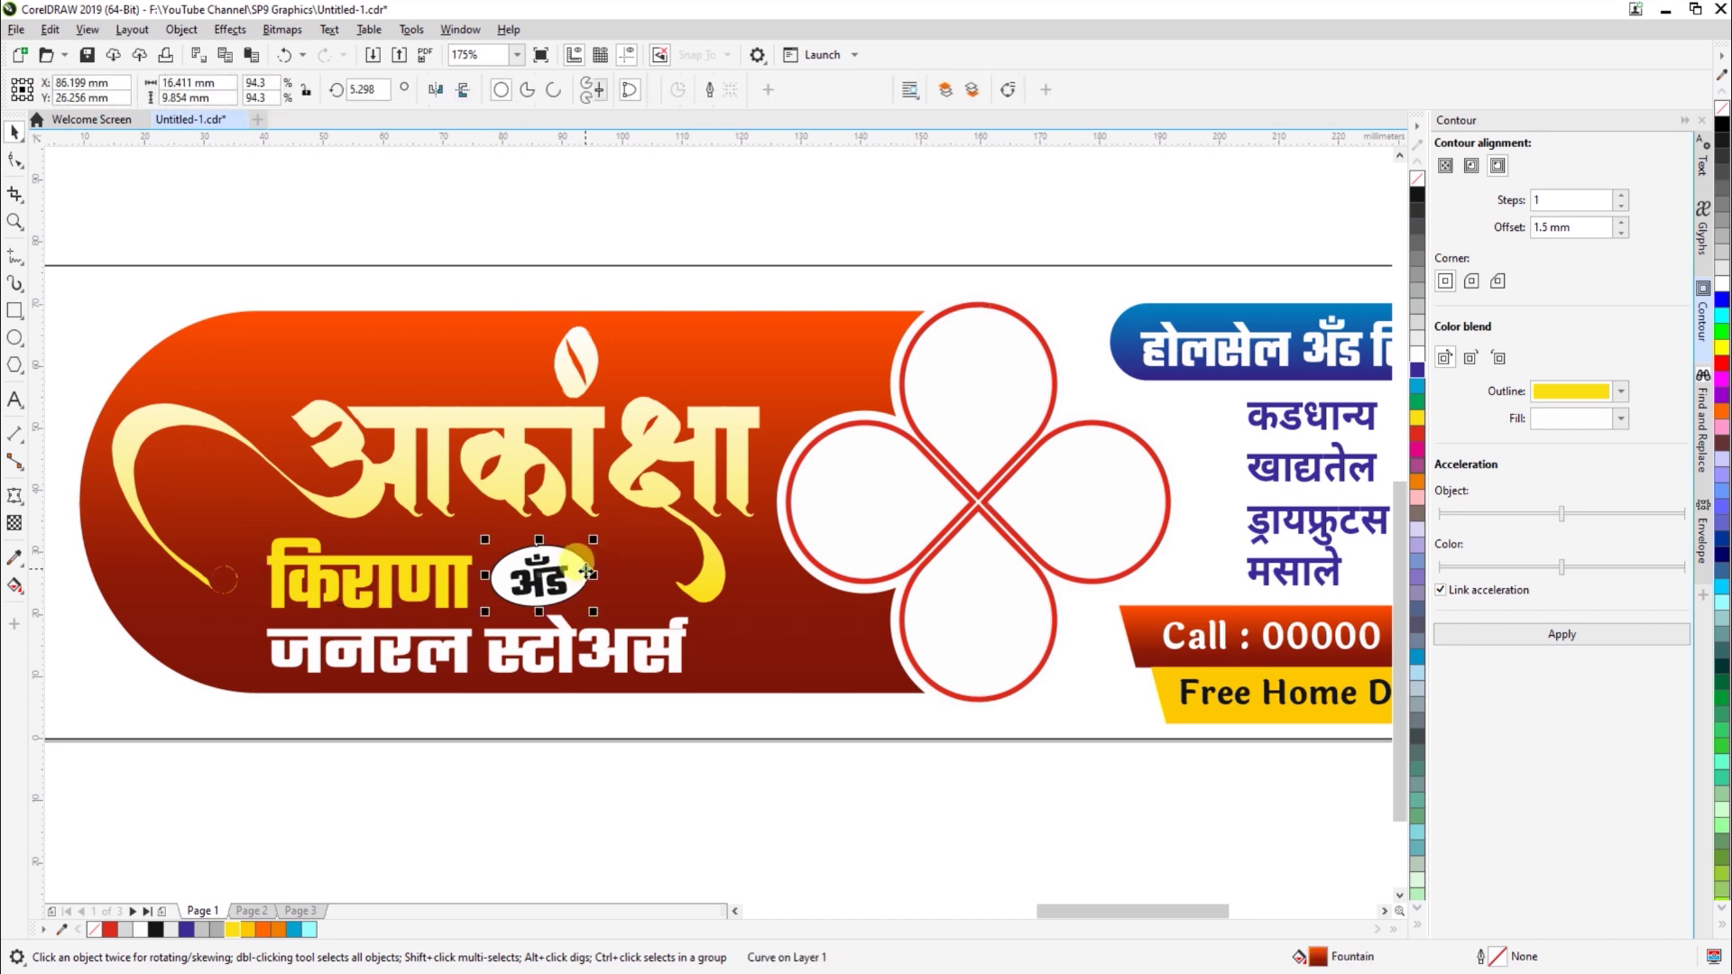
{"action": "right_click", "coordinate": [91, 928]}
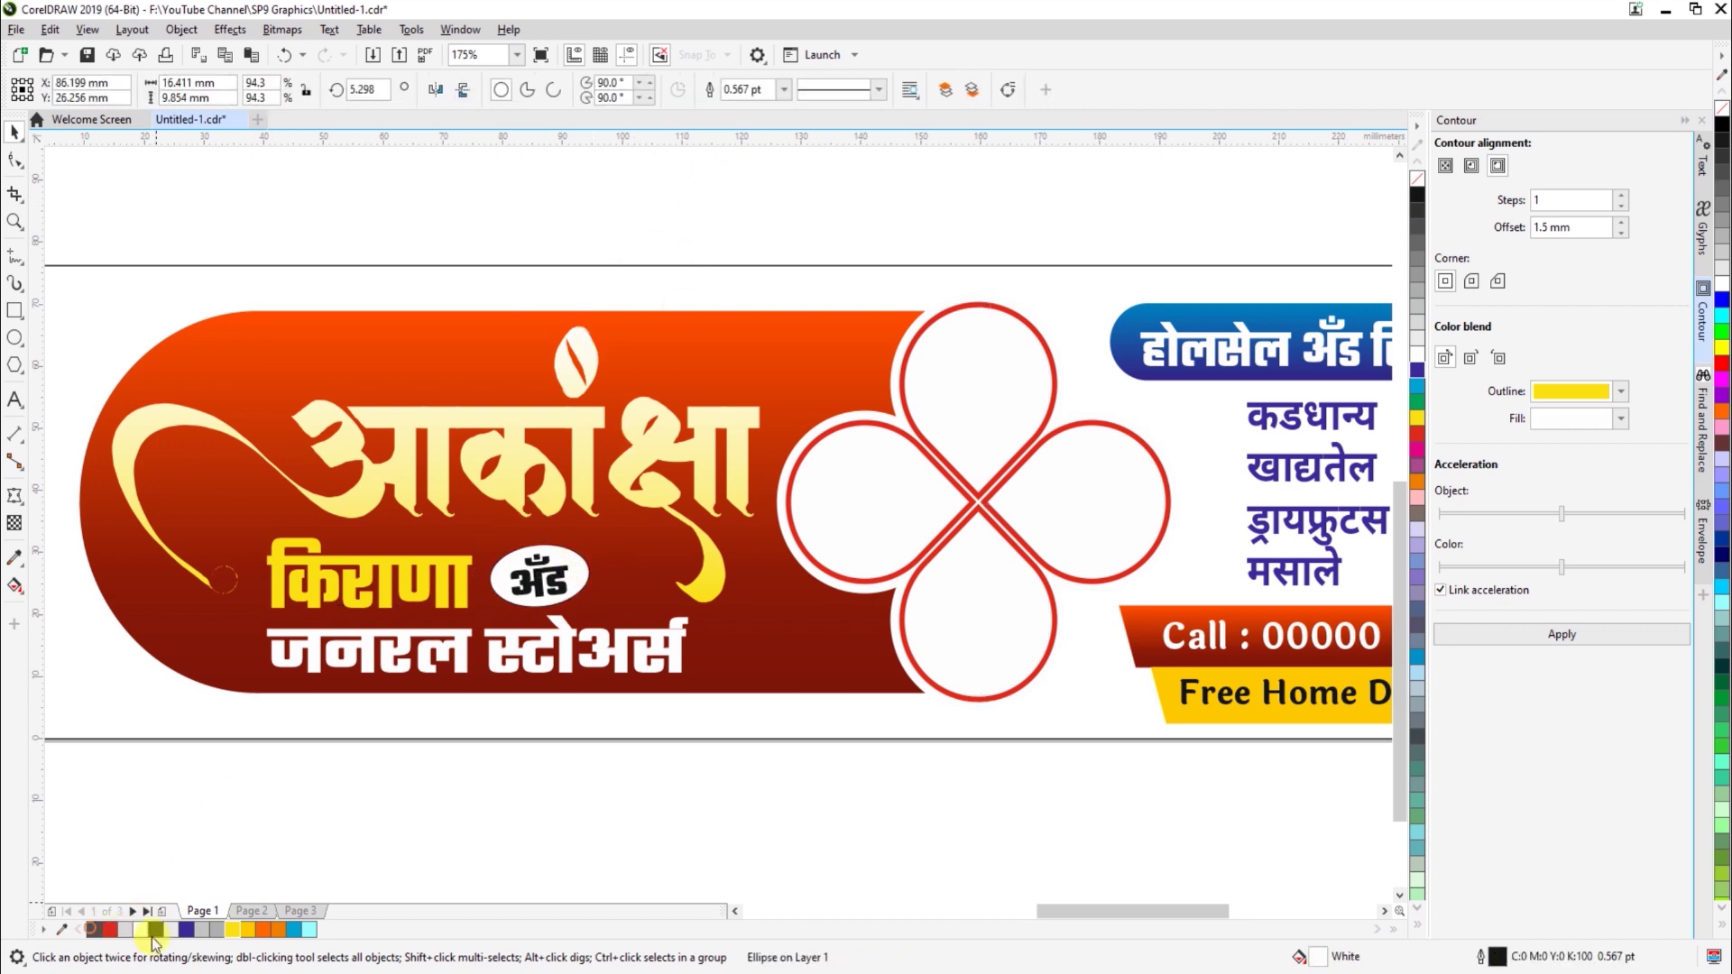
{"action": "left_click", "coordinate": [247, 930]}
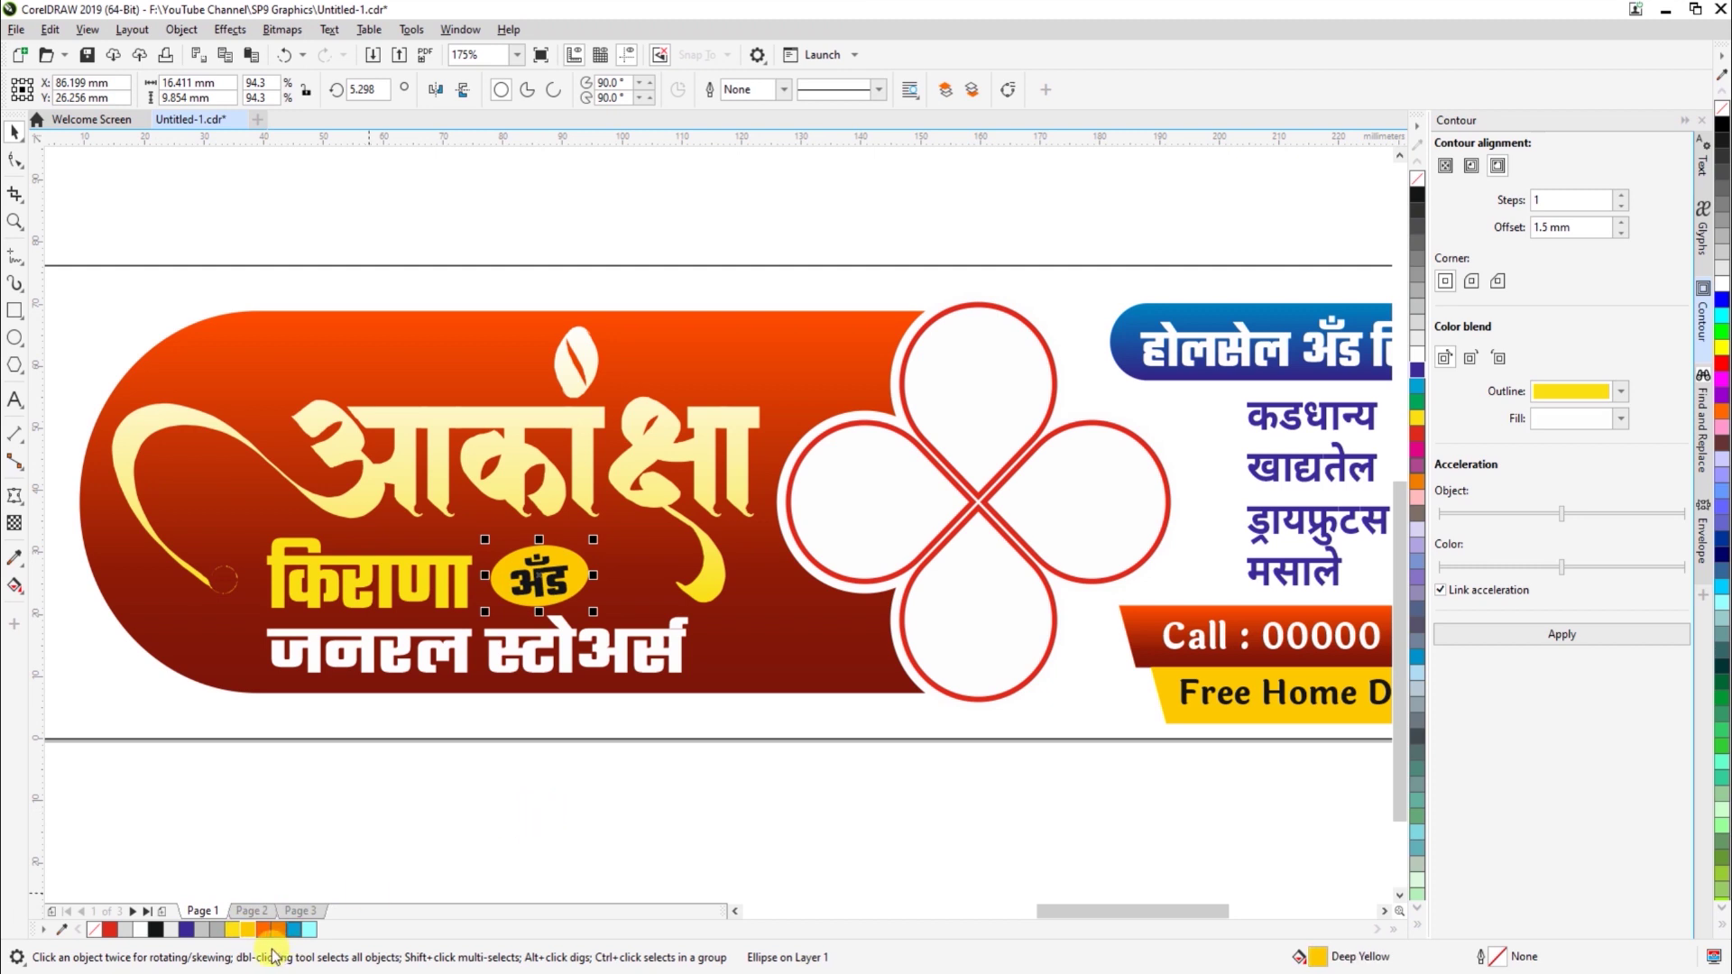
{"action": "left_click", "coordinate": [542, 585]}
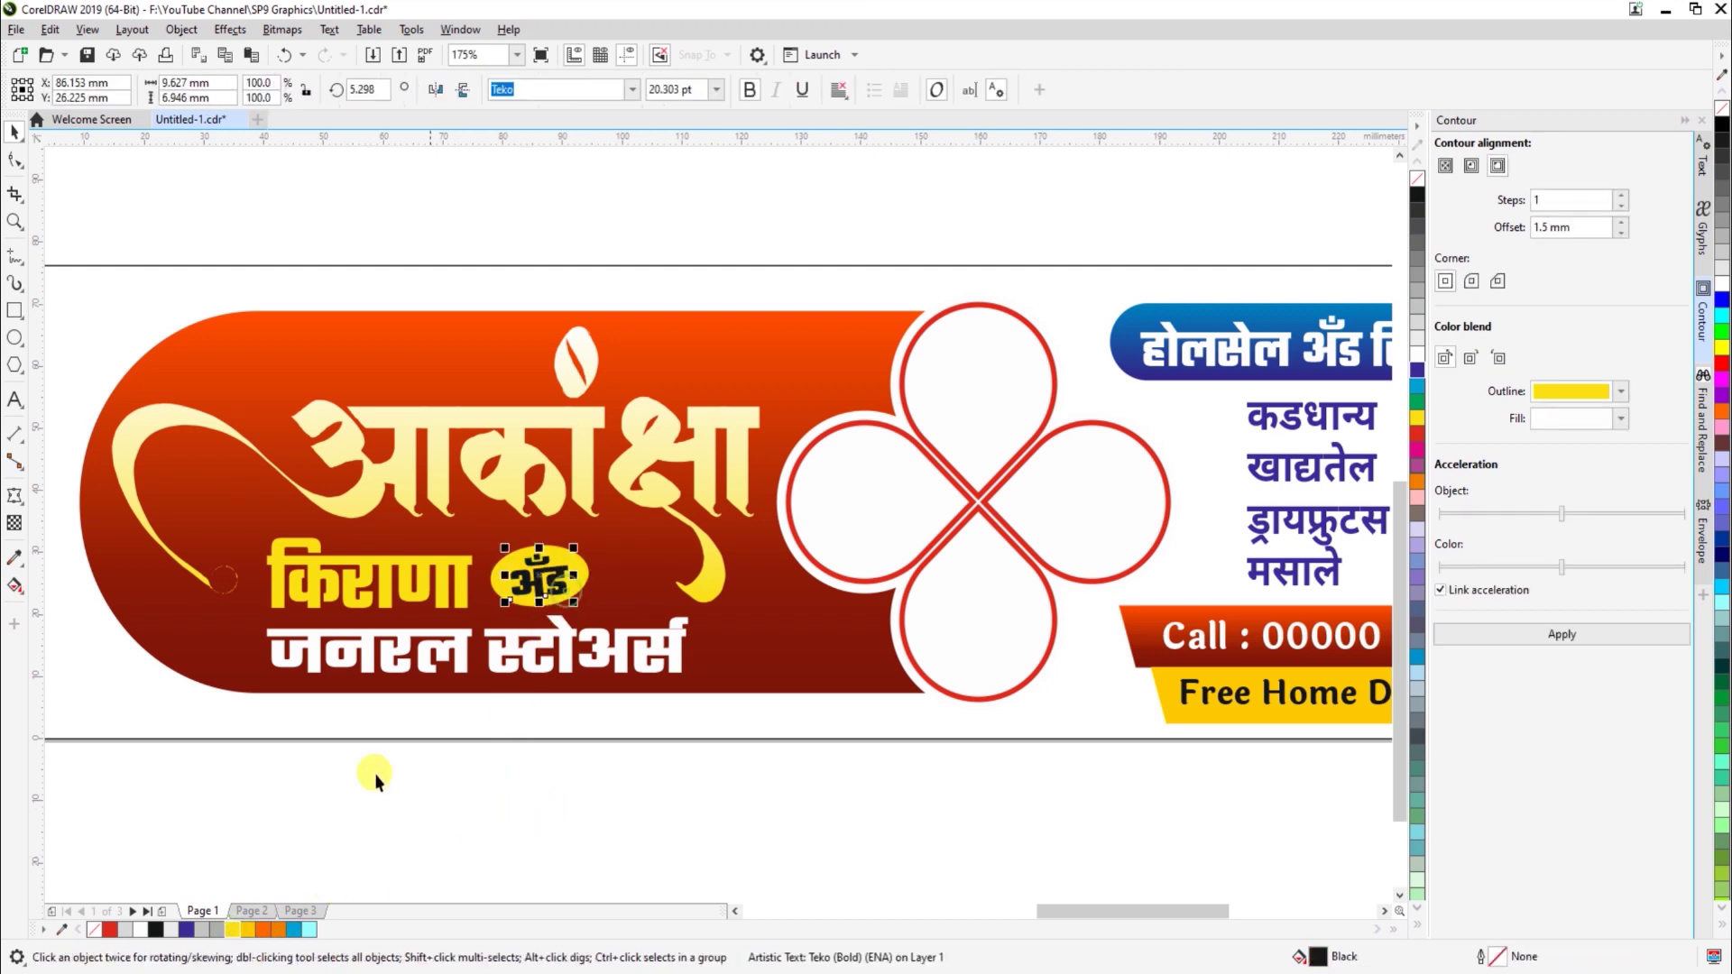
{"action": "left_click", "coordinate": [184, 929]}
{"action": "left_click", "coordinate": [564, 666]}
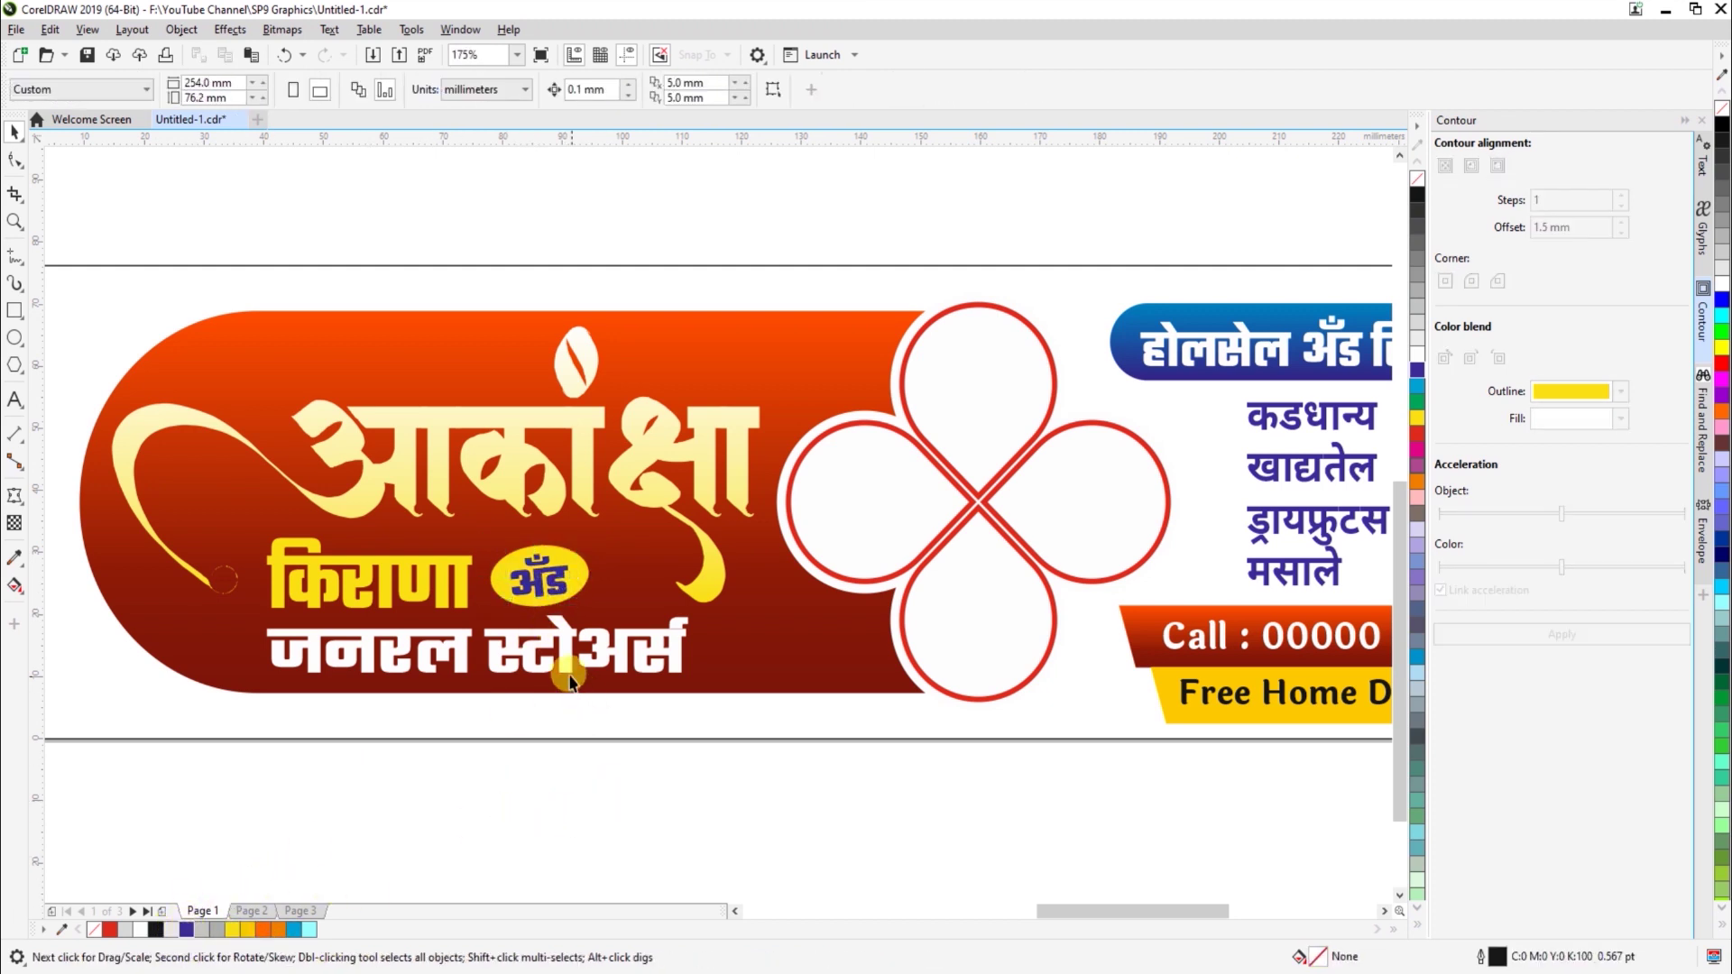
{"action": "left_click", "coordinate": [707, 758]}
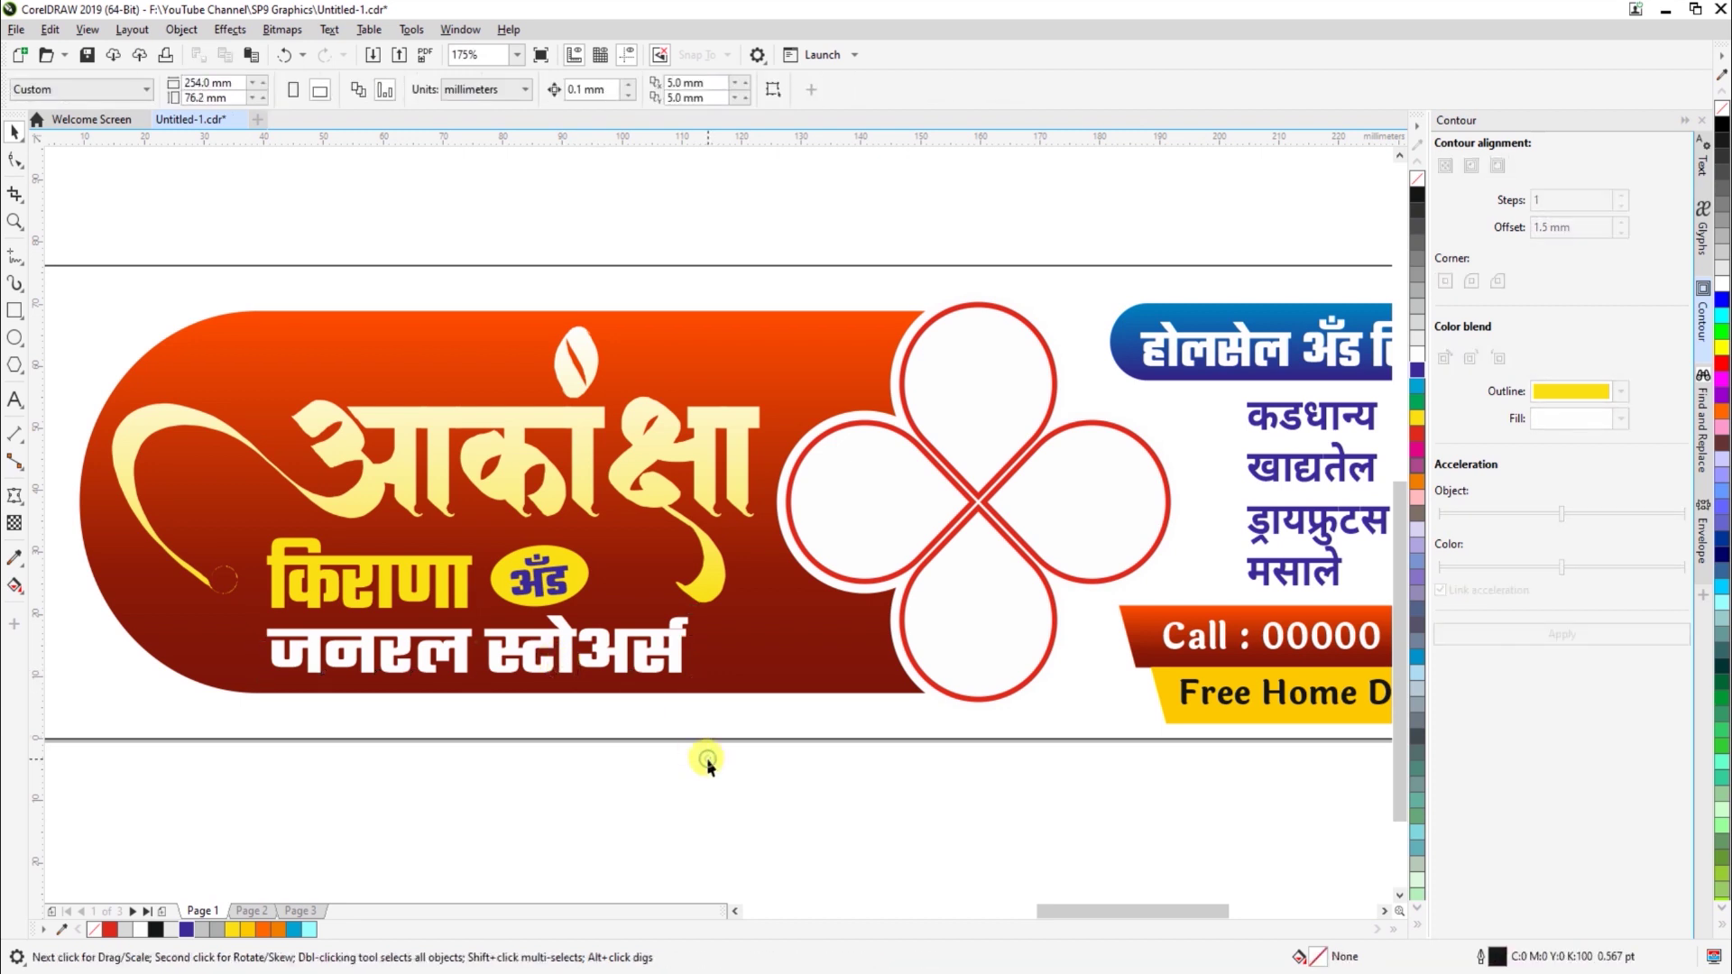
Duplicate the आकांक्षा title and offset the copy about 1.2 mm right and 0.7 mm down
{"action": "left_click", "coordinate": [647, 514]}
{"action": "key", "text": "z"}
{"action": "left_click_drag", "start_coordinate": [214, 302], "coordinate": [902, 699]}
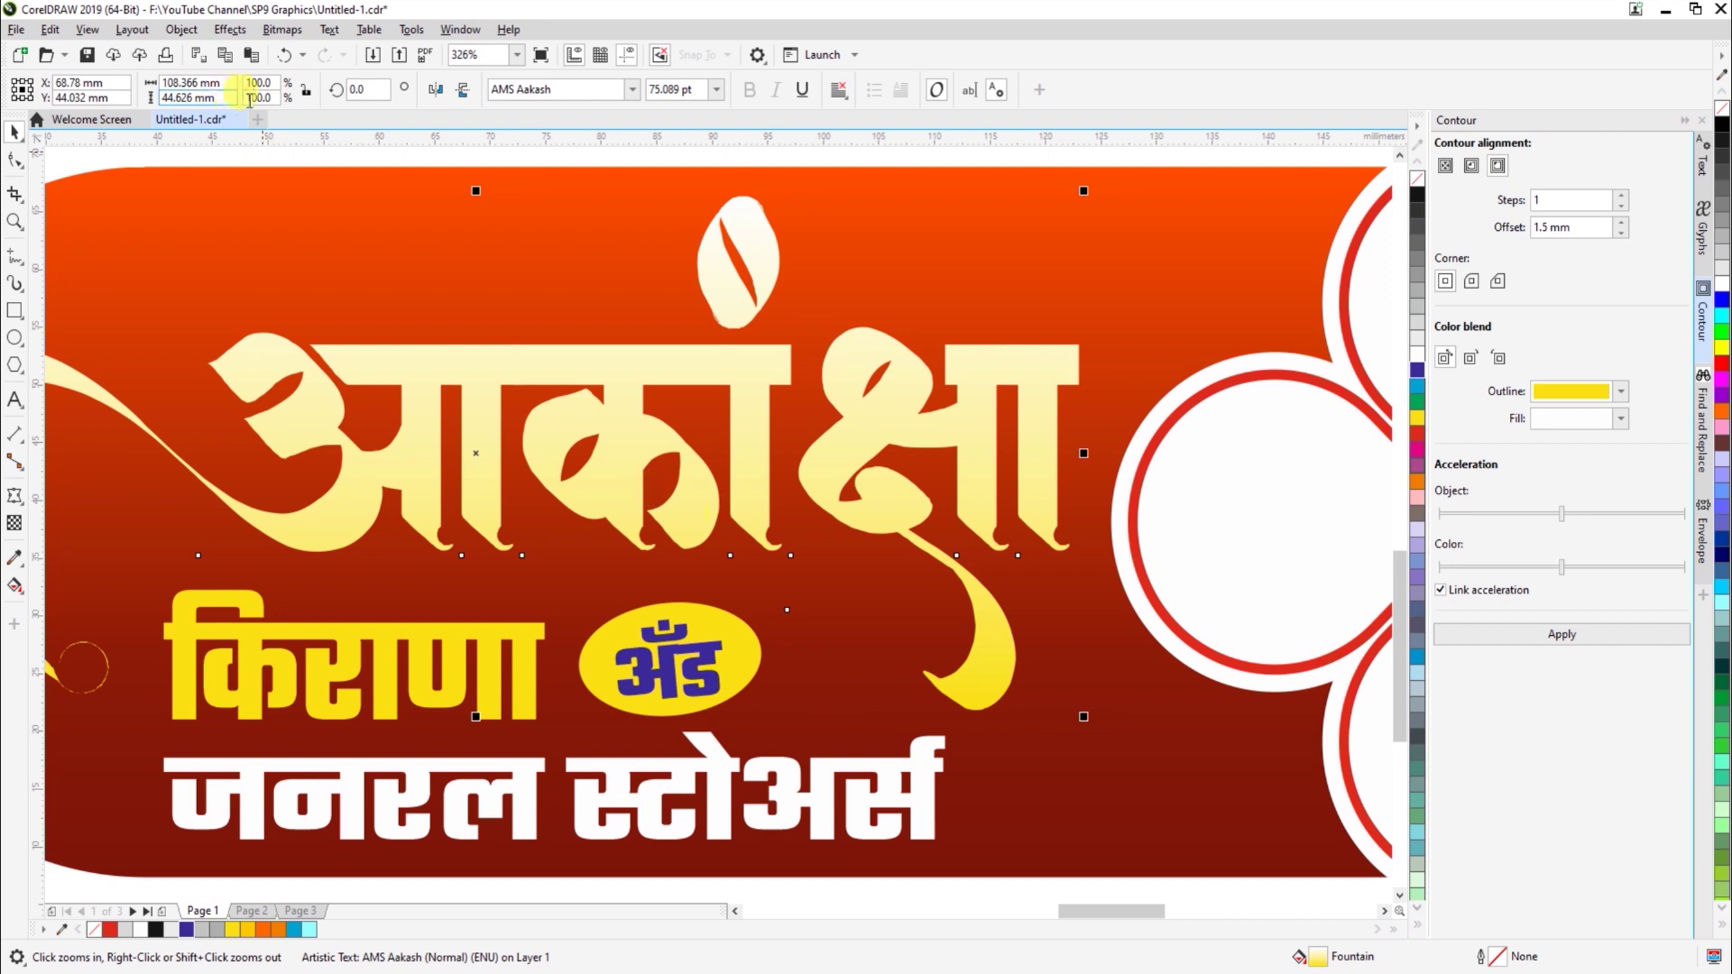
{"action": "left_click", "coordinate": [252, 55]}
{"action": "left_click", "coordinate": [422, 346]}
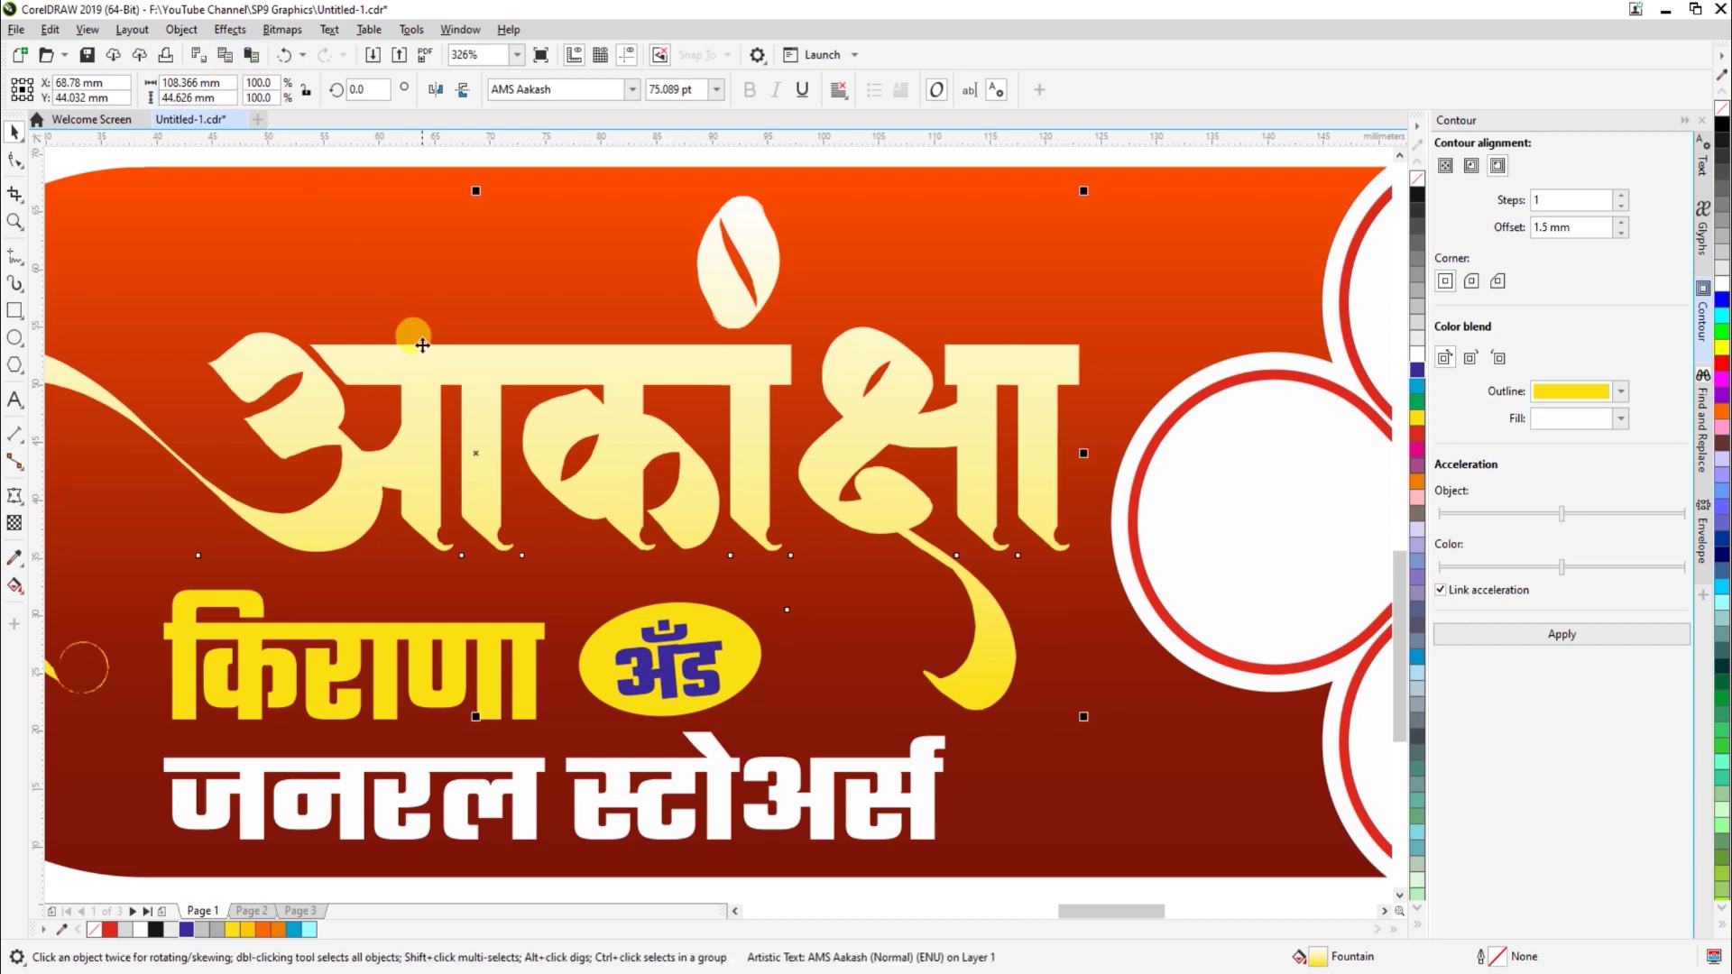
{"action": "left_click_drag", "start_coordinate": [422, 364], "coordinate": [434, 377]}
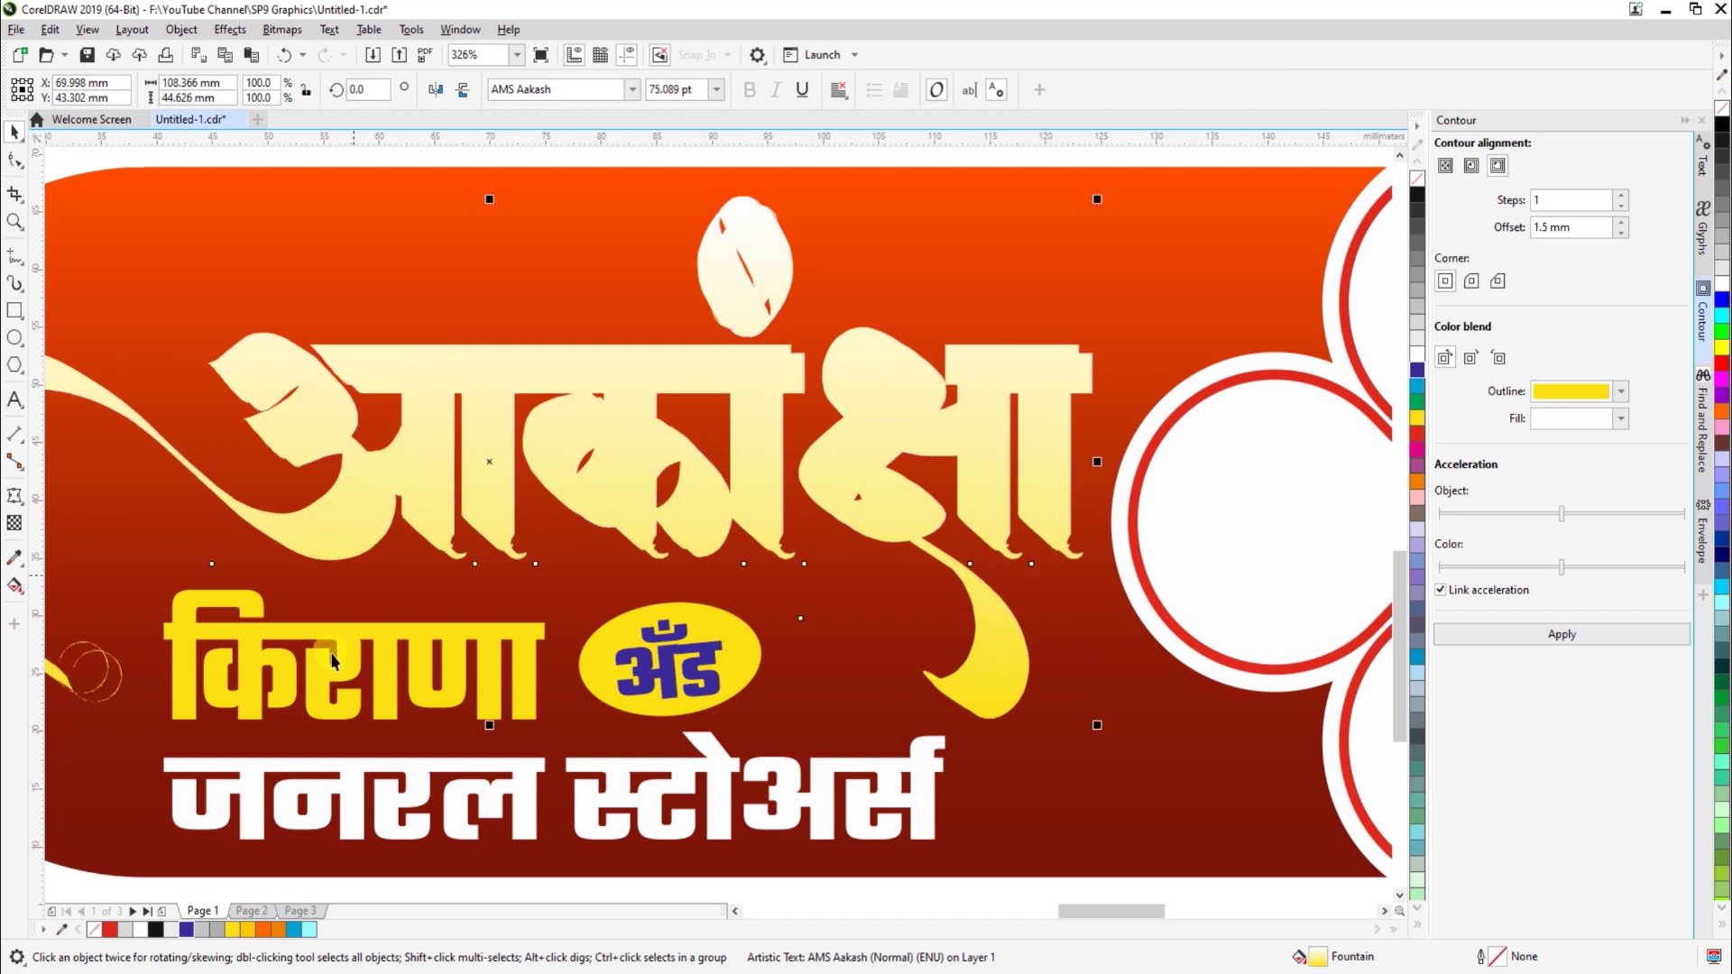
Color the offset title copy black and bring the gradient title in front of it
{"action": "left_click", "coordinate": [155, 930]}
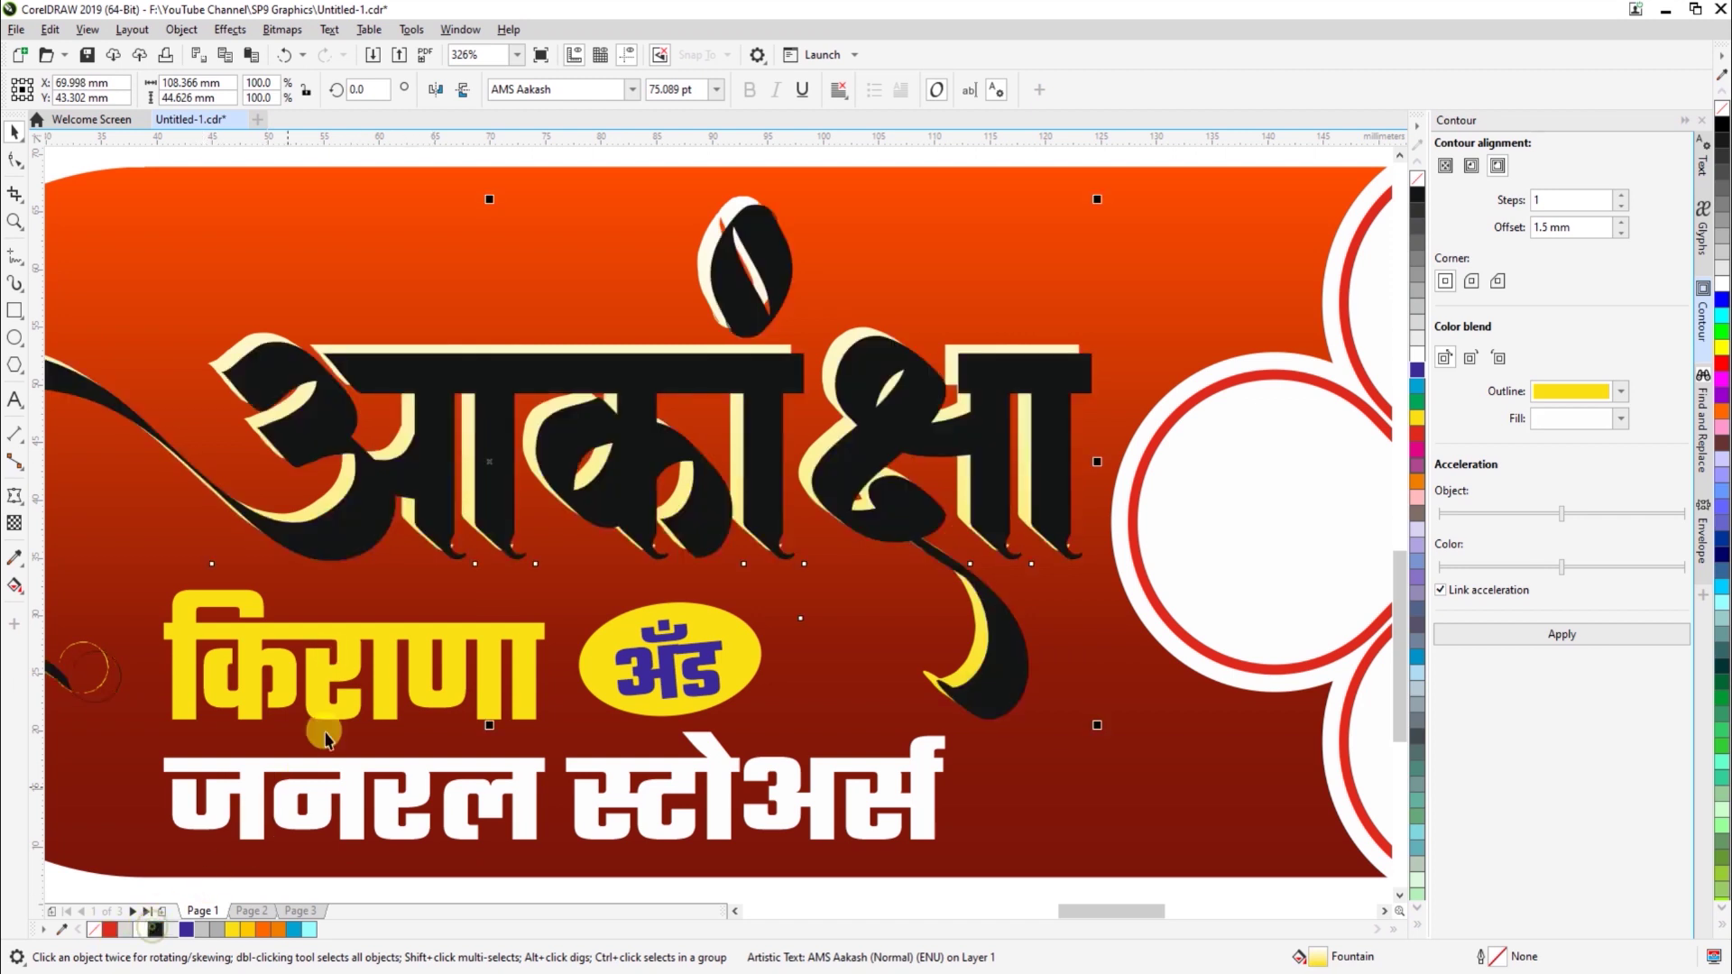
{"action": "left_click", "coordinate": [375, 349]}
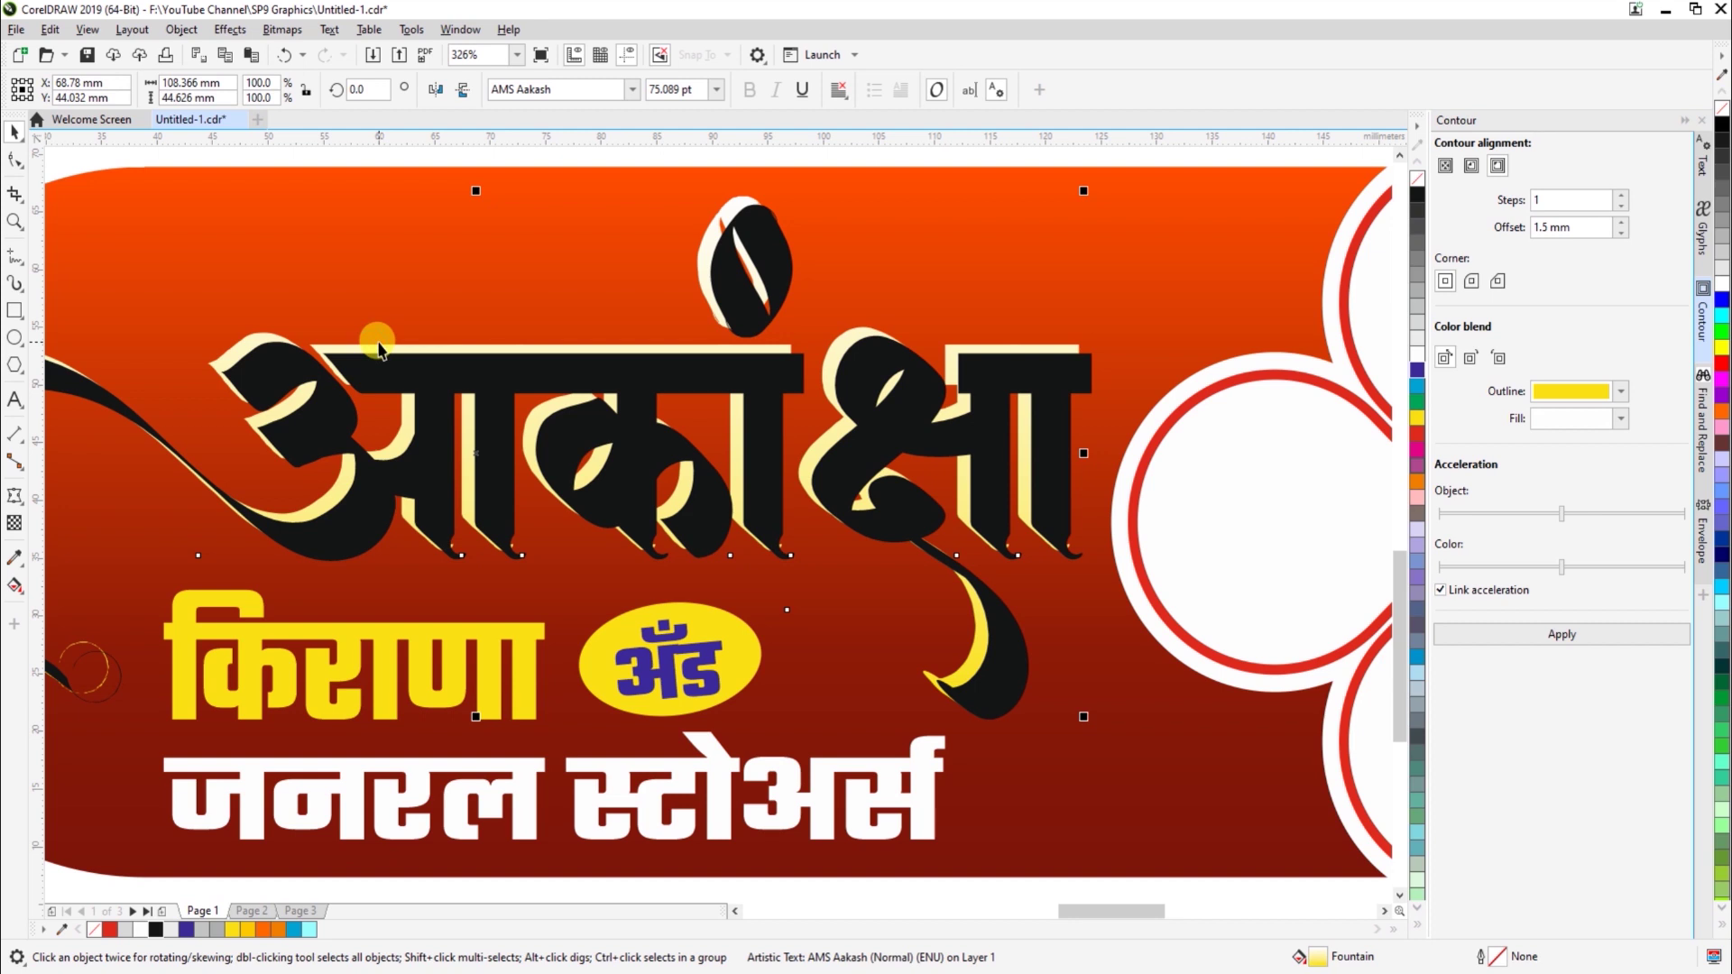
{"action": "key", "text": "shift+Page_Up"}
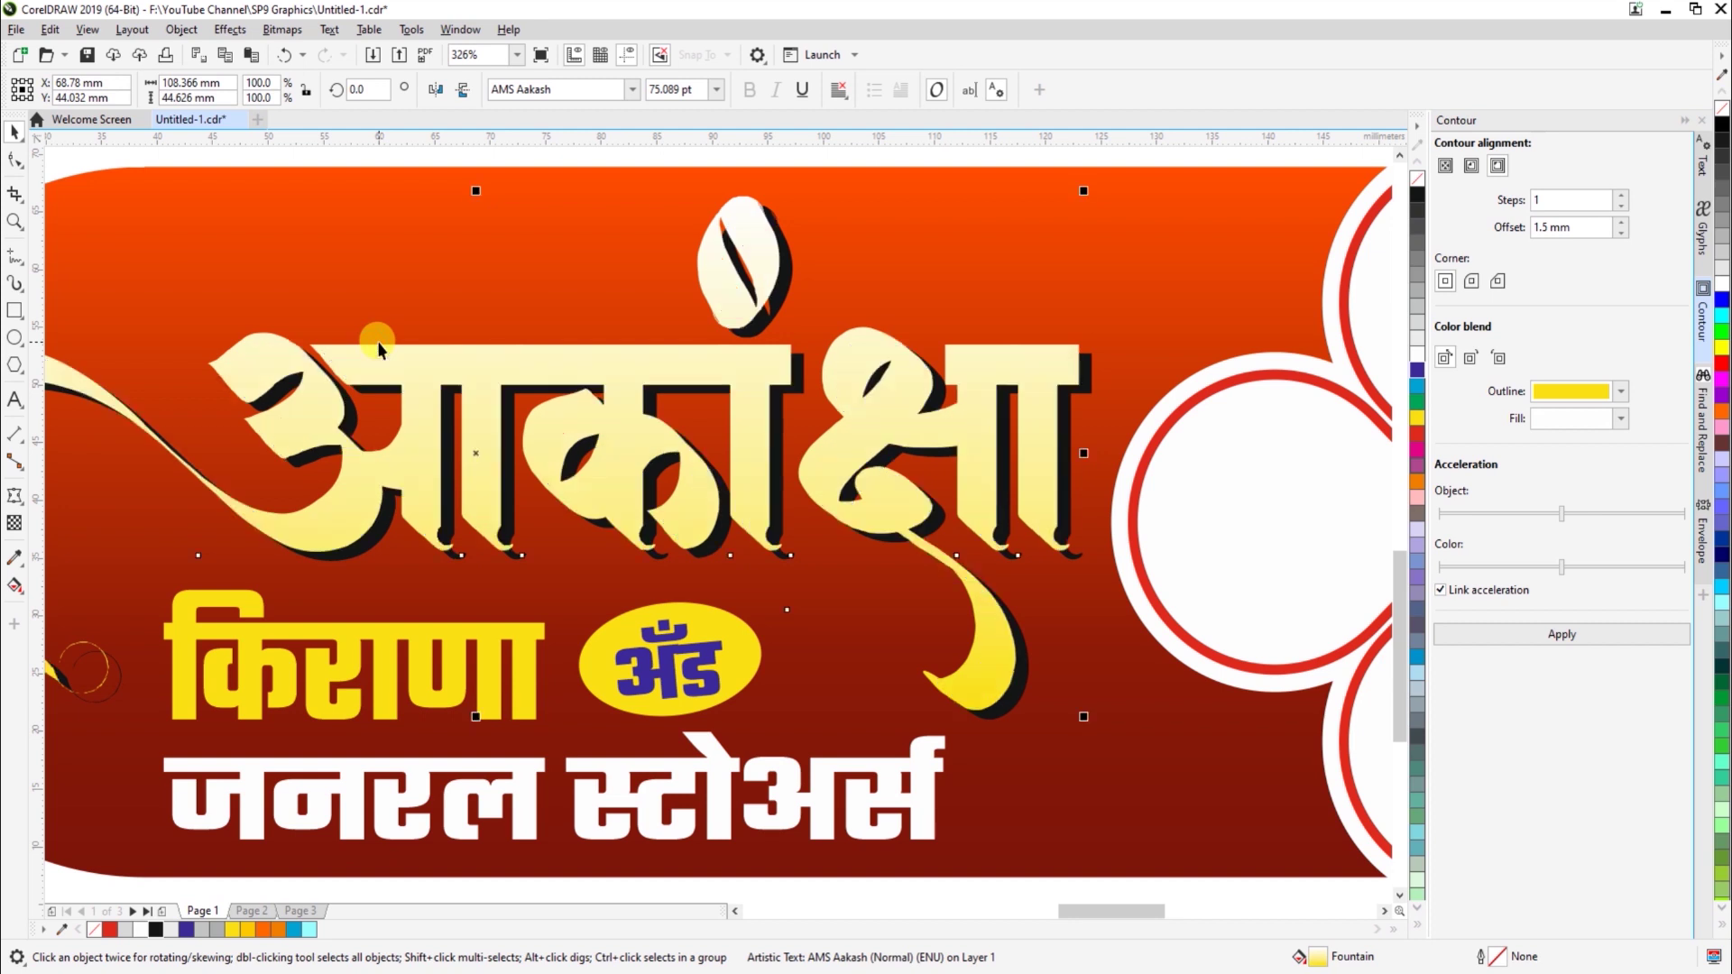
Apply a Gaussian Blur with a radius of 6.0 pixels to the black offset copy of the आकांक्षा title
{"action": "left_click", "coordinate": [496, 572]}
{"action": "left_click", "coordinate": [512, 532]}
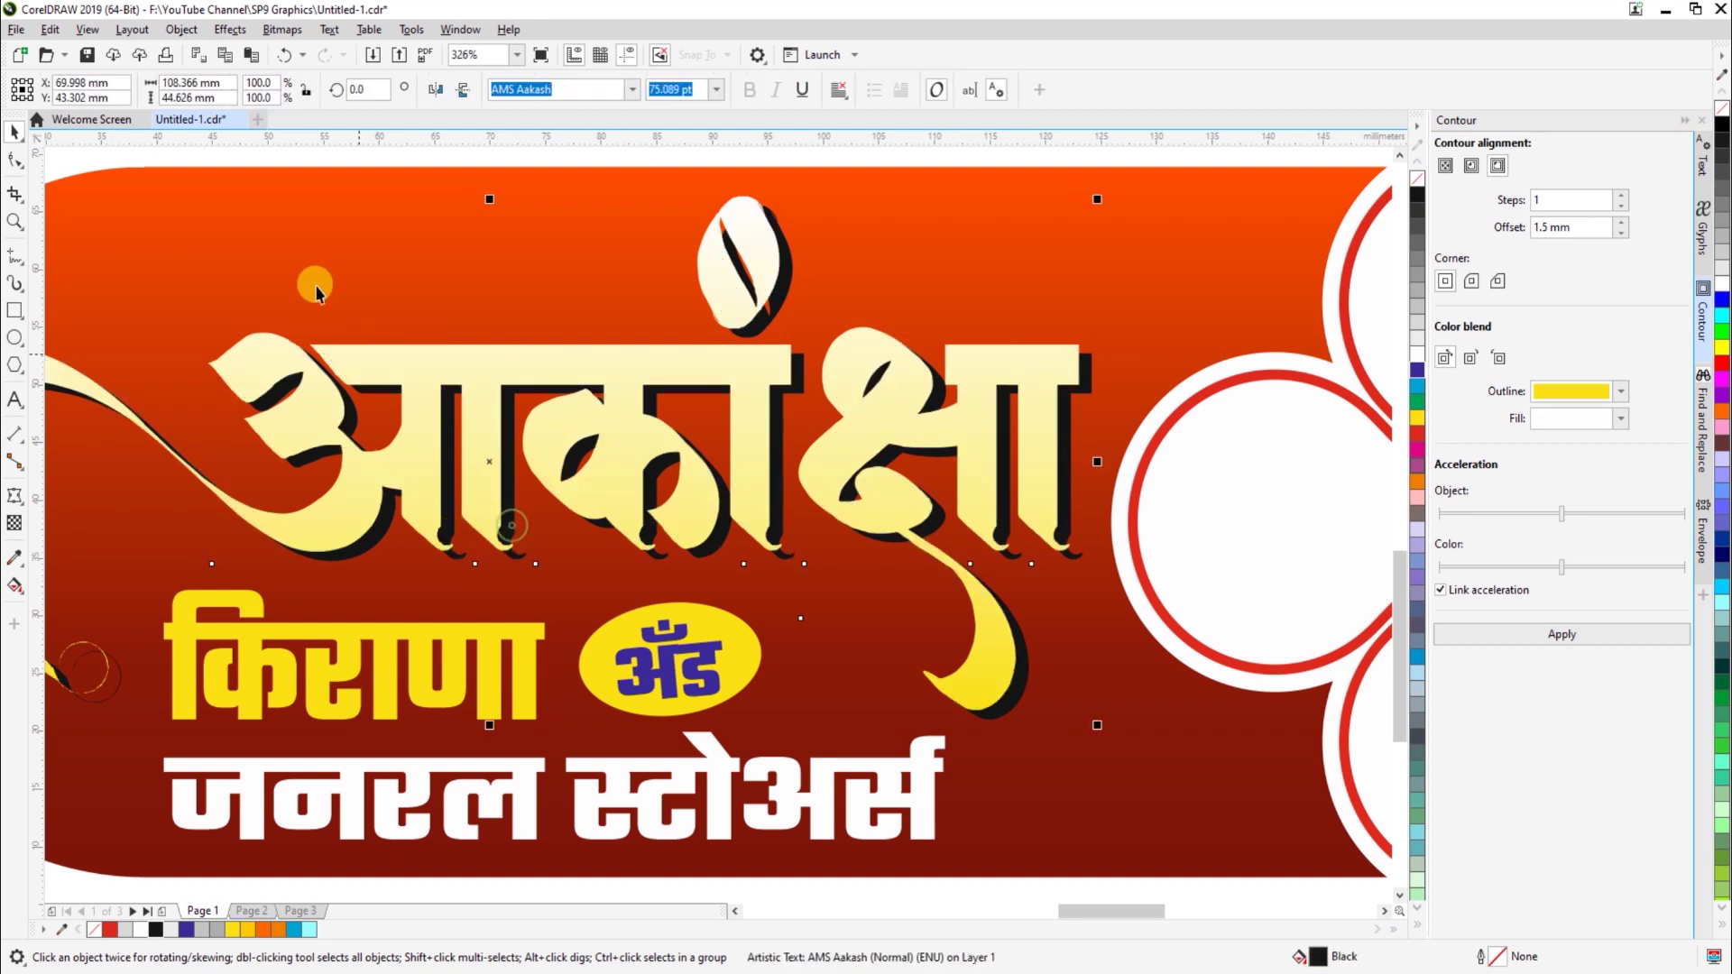
{"action": "left_click", "coordinate": [227, 29]}
{"action": "mouse_move", "coordinate": [243, 141]}
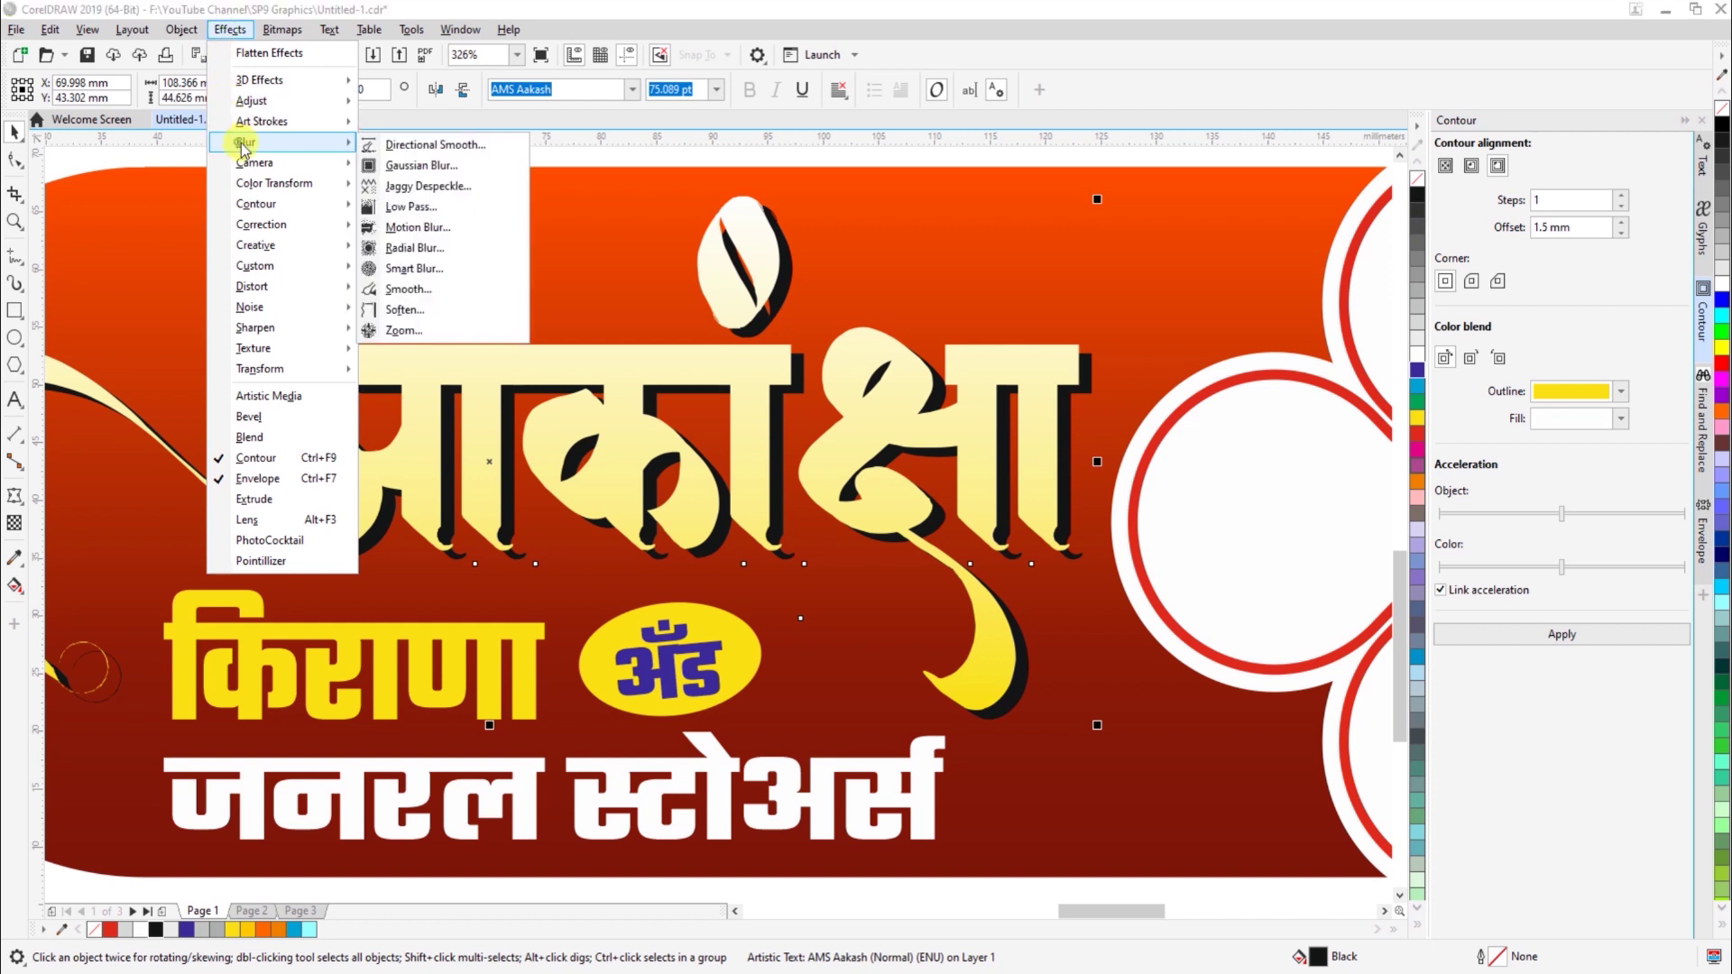
{"action": "left_click", "coordinate": [414, 165]}
{"action": "left_click_drag", "start_coordinate": [734, 418], "coordinate": [1056, 310]}
{"action": "left_click_drag", "start_coordinate": [1323, 361], "coordinate": [1277, 375]}
{"action": "key", "text": "Tab"}
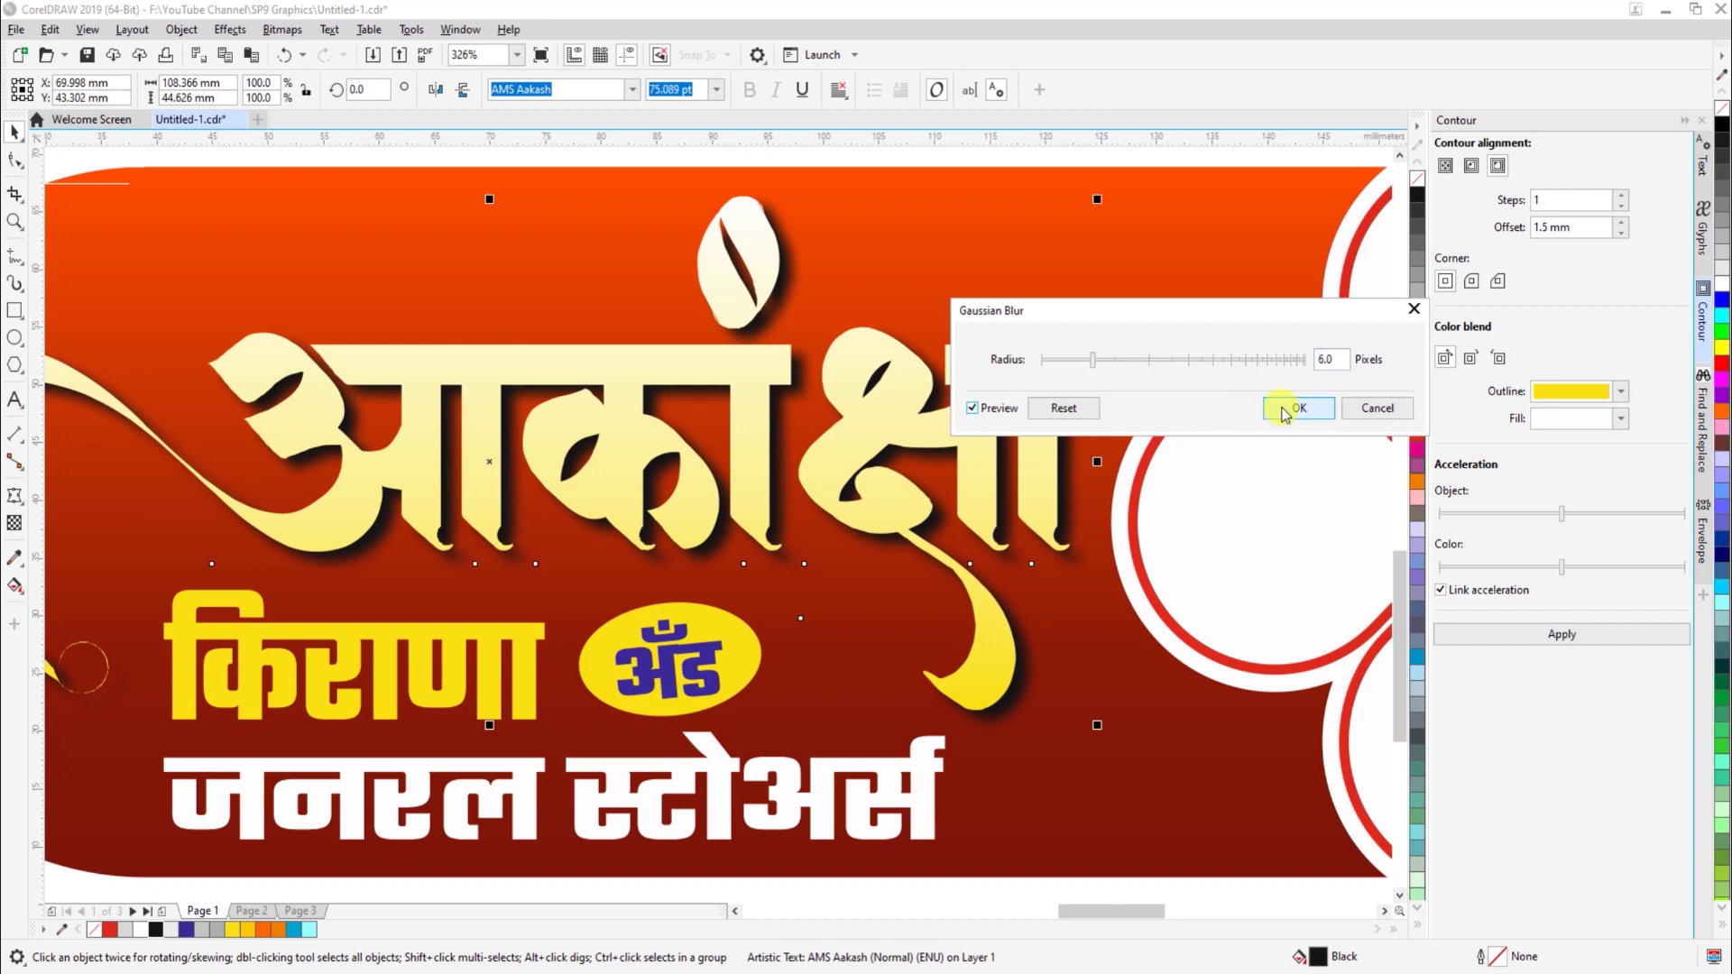
{"action": "left_click", "coordinate": [972, 409]}
{"action": "left_click", "coordinate": [973, 409]}
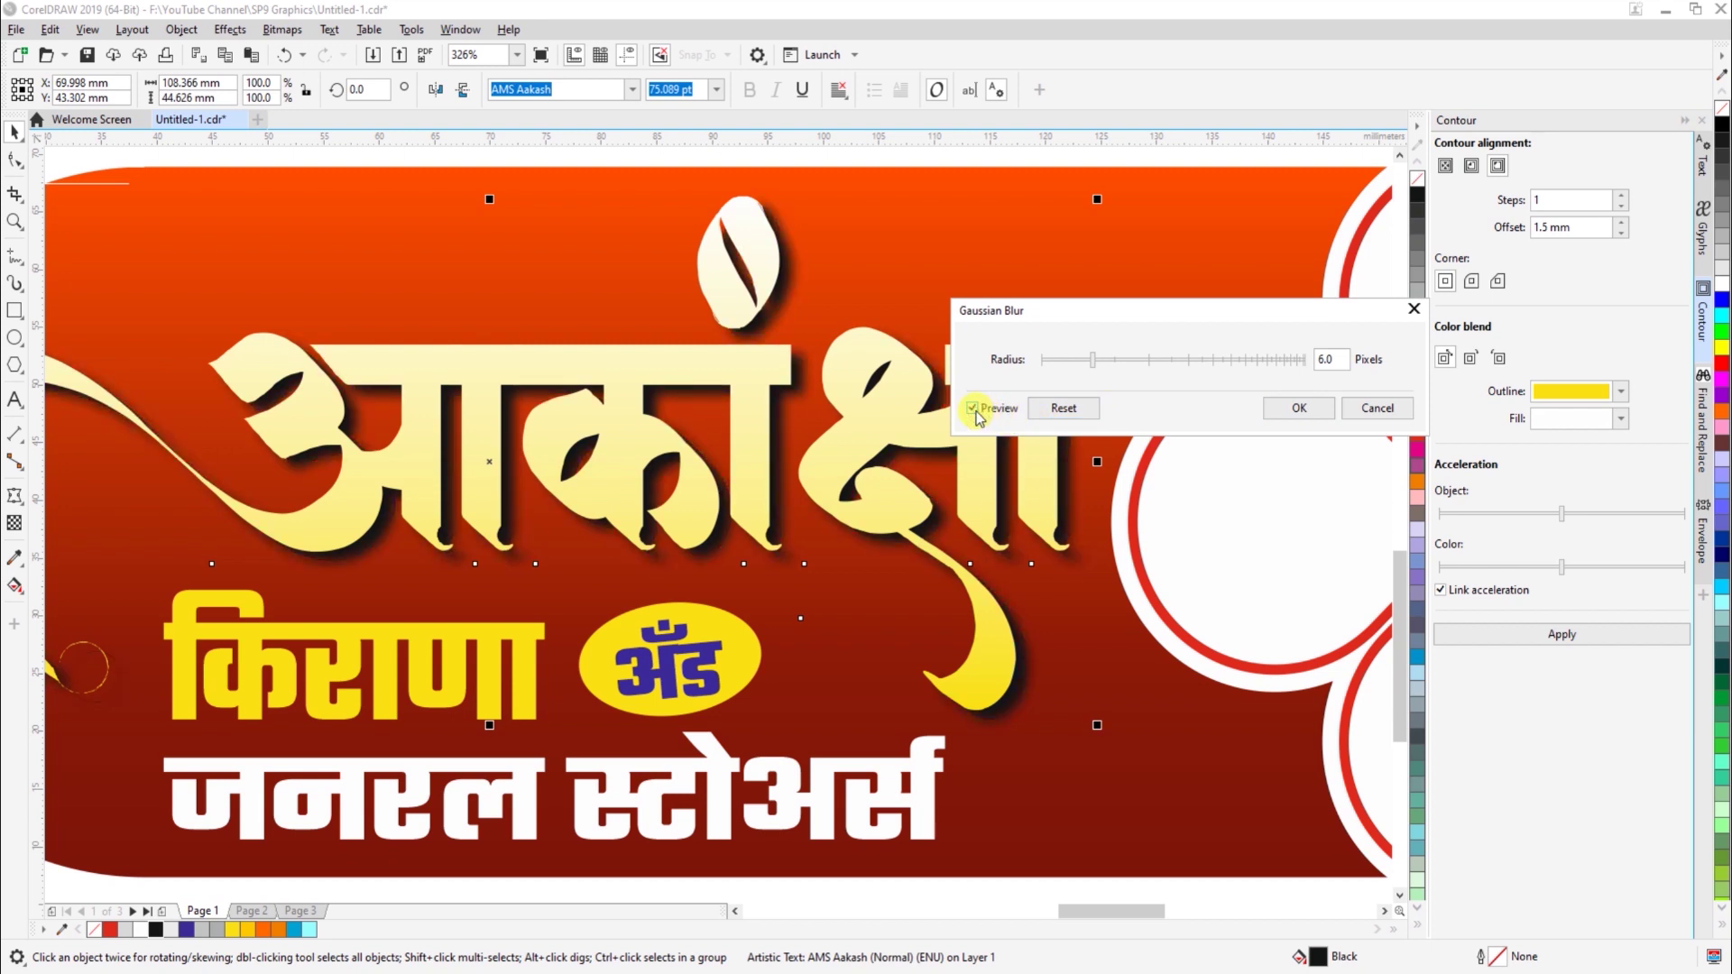
{"action": "left_click", "coordinate": [1292, 410]}
Move the product pictures, blue background image and diamond ornament together closer to the banner, about 140 mm right and 40 mm down
{"action": "left_click", "coordinate": [1126, 328]}
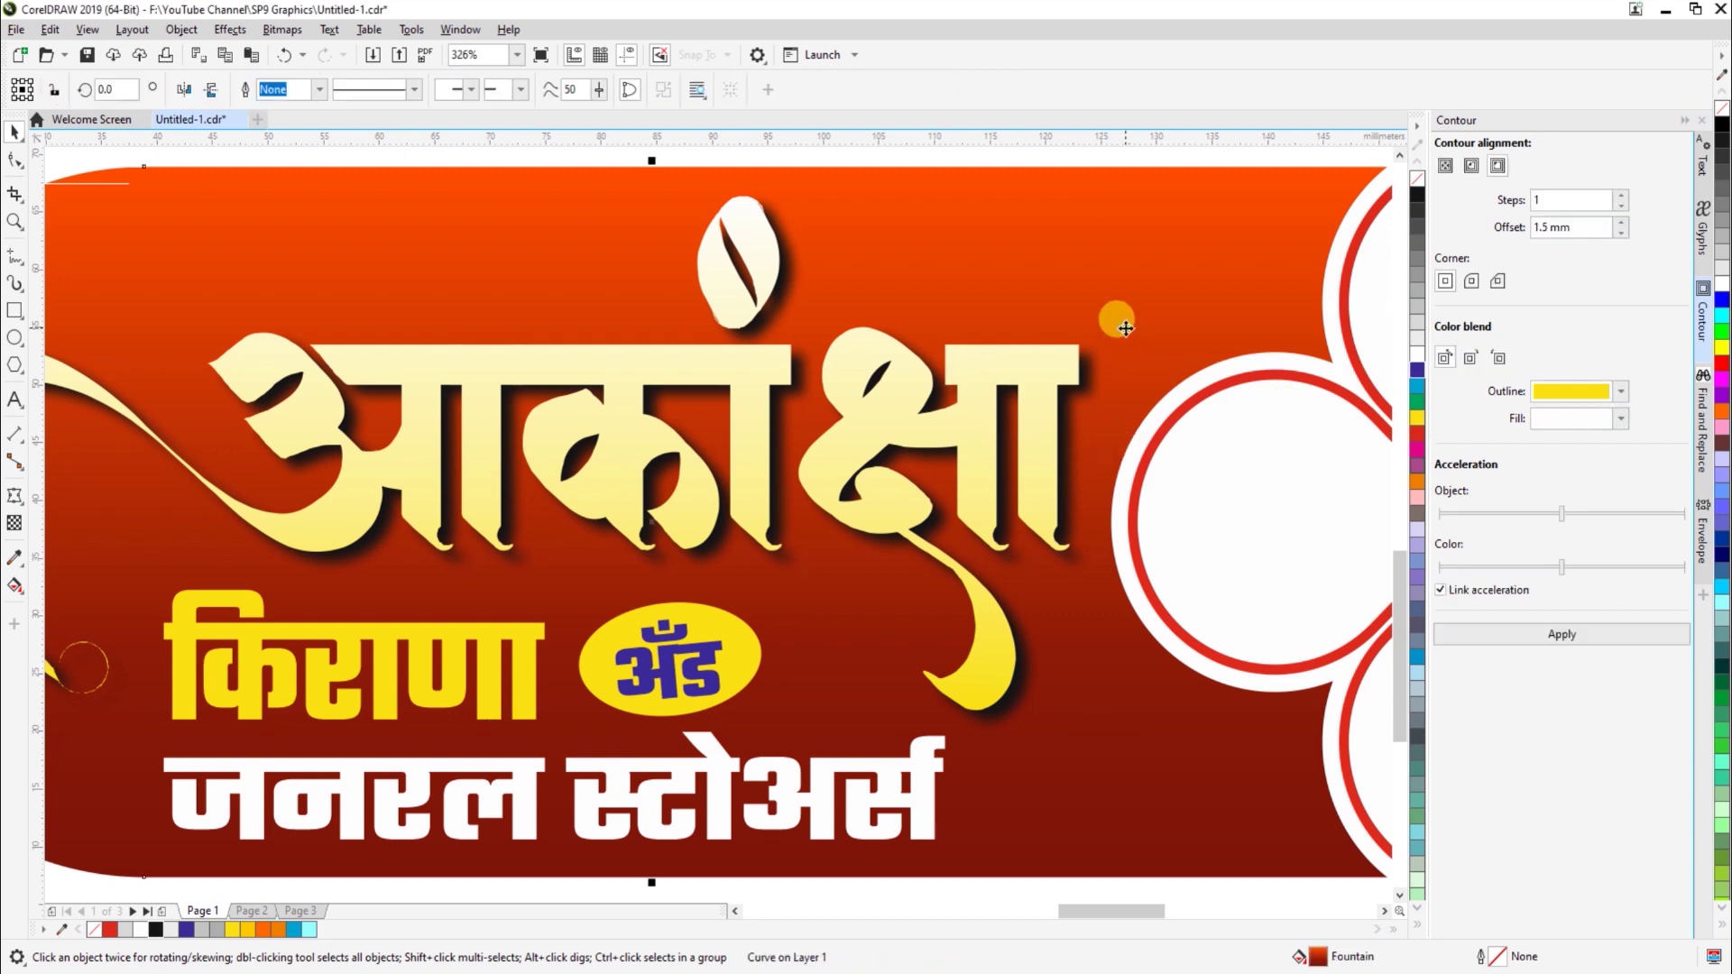
{"action": "scroll", "coordinate": [1126, 329], "scroll_direction": "down", "scroll_amount": 2}
{"action": "left_click", "coordinate": [1063, 664]}
{"action": "scroll", "coordinate": [1063, 664], "scroll_direction": "down", "scroll_amount": 2}
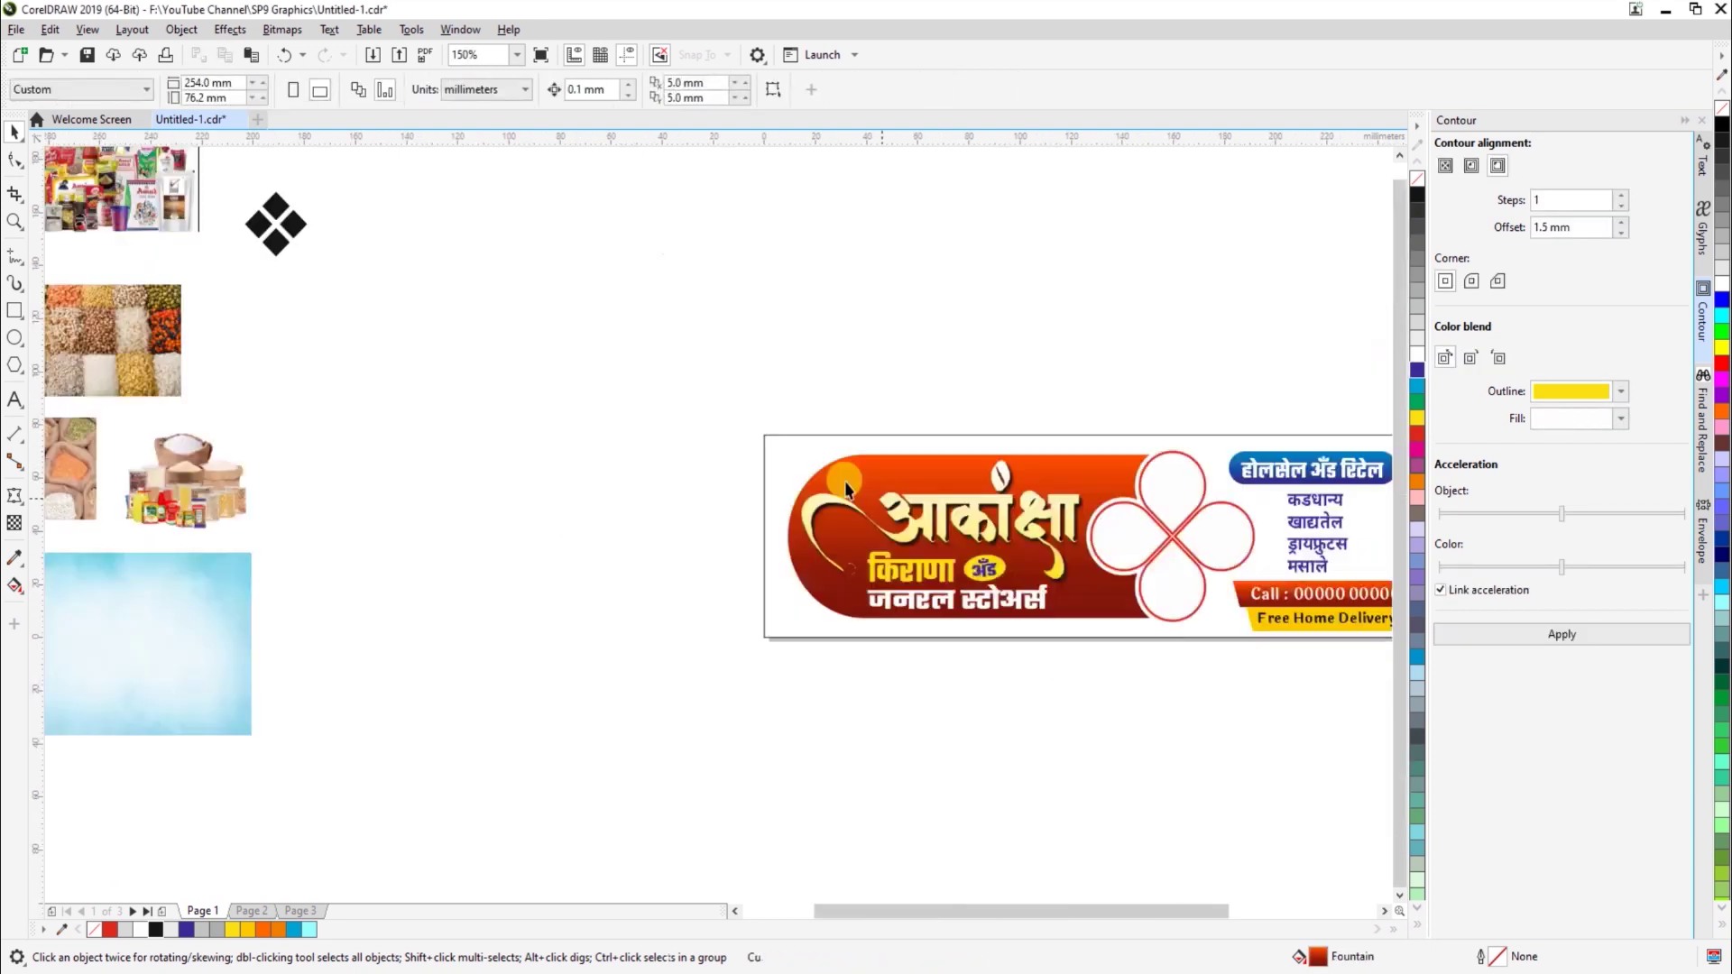
{"action": "key", "text": "F2"}
{"action": "left_click_drag", "start_coordinate": [756, 415], "coordinate": [1240, 659]}
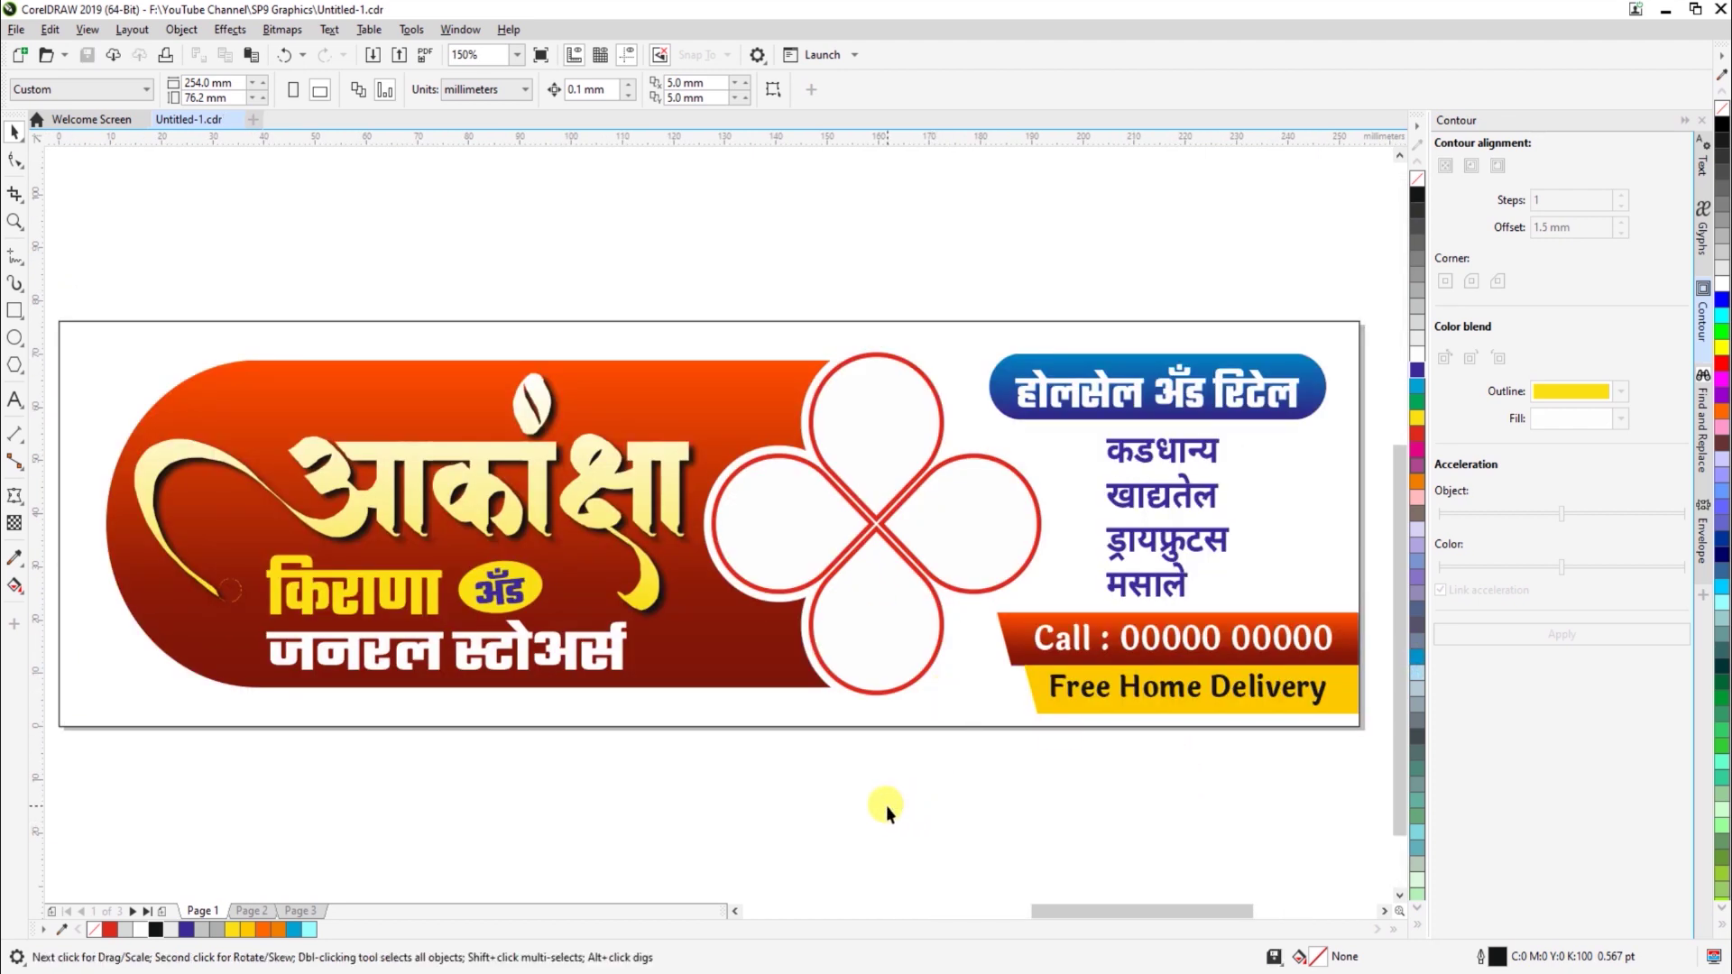
{"action": "scroll", "coordinate": [886, 805], "scroll_direction": "down", "scroll_amount": 2}
{"action": "scroll", "coordinate": [627, 747], "scroll_direction": "down", "scroll_amount": 2}
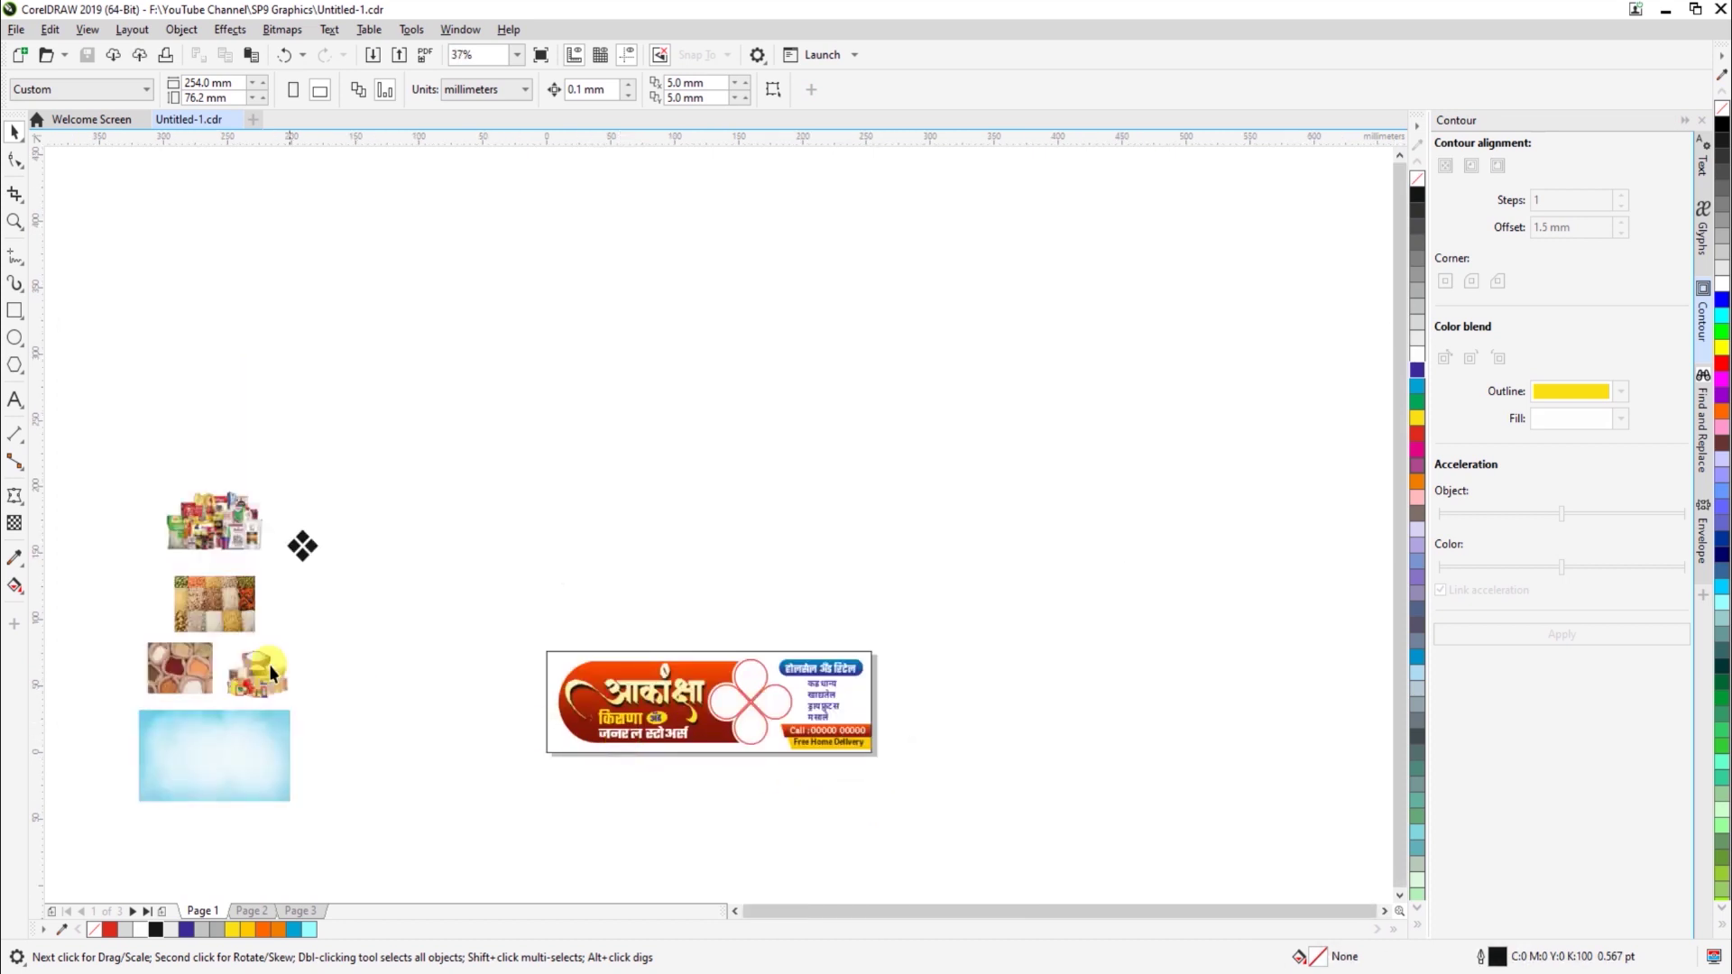
{"action": "left_click_drag", "start_coordinate": [328, 811], "coordinate": [328, 811]}
{"action": "left_click_drag", "start_coordinate": [259, 743], "coordinate": [447, 801]}
{"action": "left_click", "coordinate": [587, 821]}
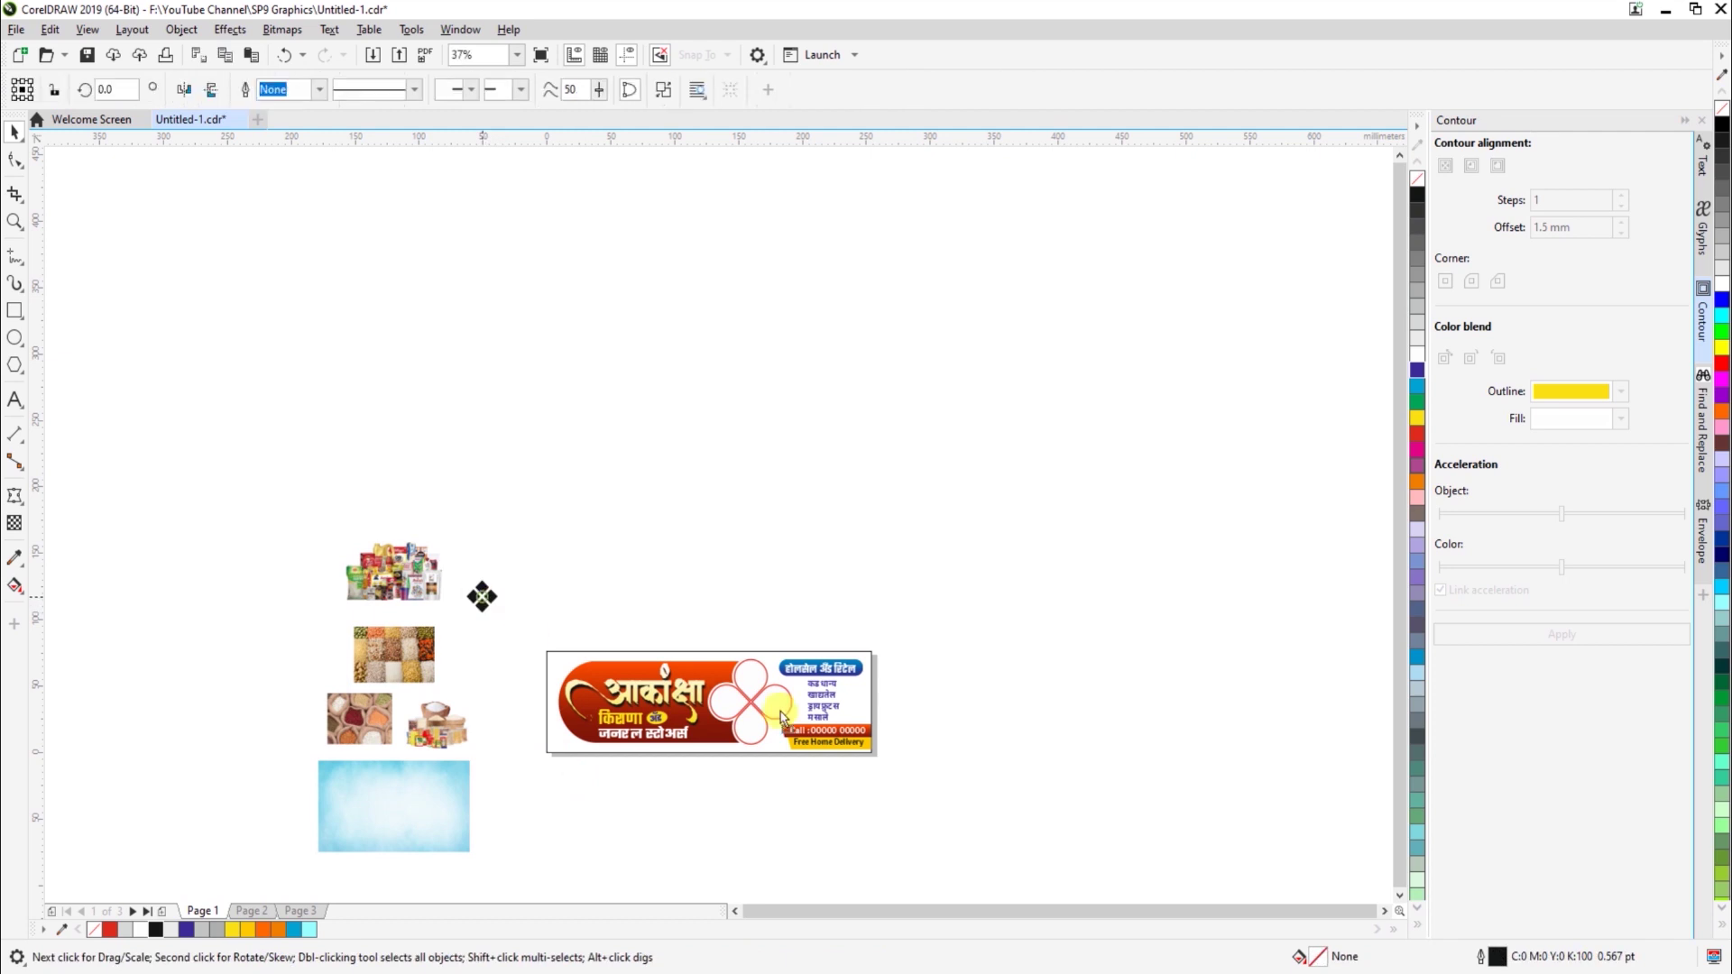
Place the diamond ornament as a bullet before each of the four product list items and color all four bullets red
{"action": "left_click", "coordinate": [806, 699]}
{"action": "left_click_drag", "start_coordinate": [732, 645], "coordinate": [803, 572]}
{"action": "left_click", "coordinate": [778, 474], "text": "shift"}
{"action": "left_click_drag", "start_coordinate": [777, 473], "coordinate": [809, 677]}
{"action": "left_click", "coordinate": [776, 571], "text": "shift"}
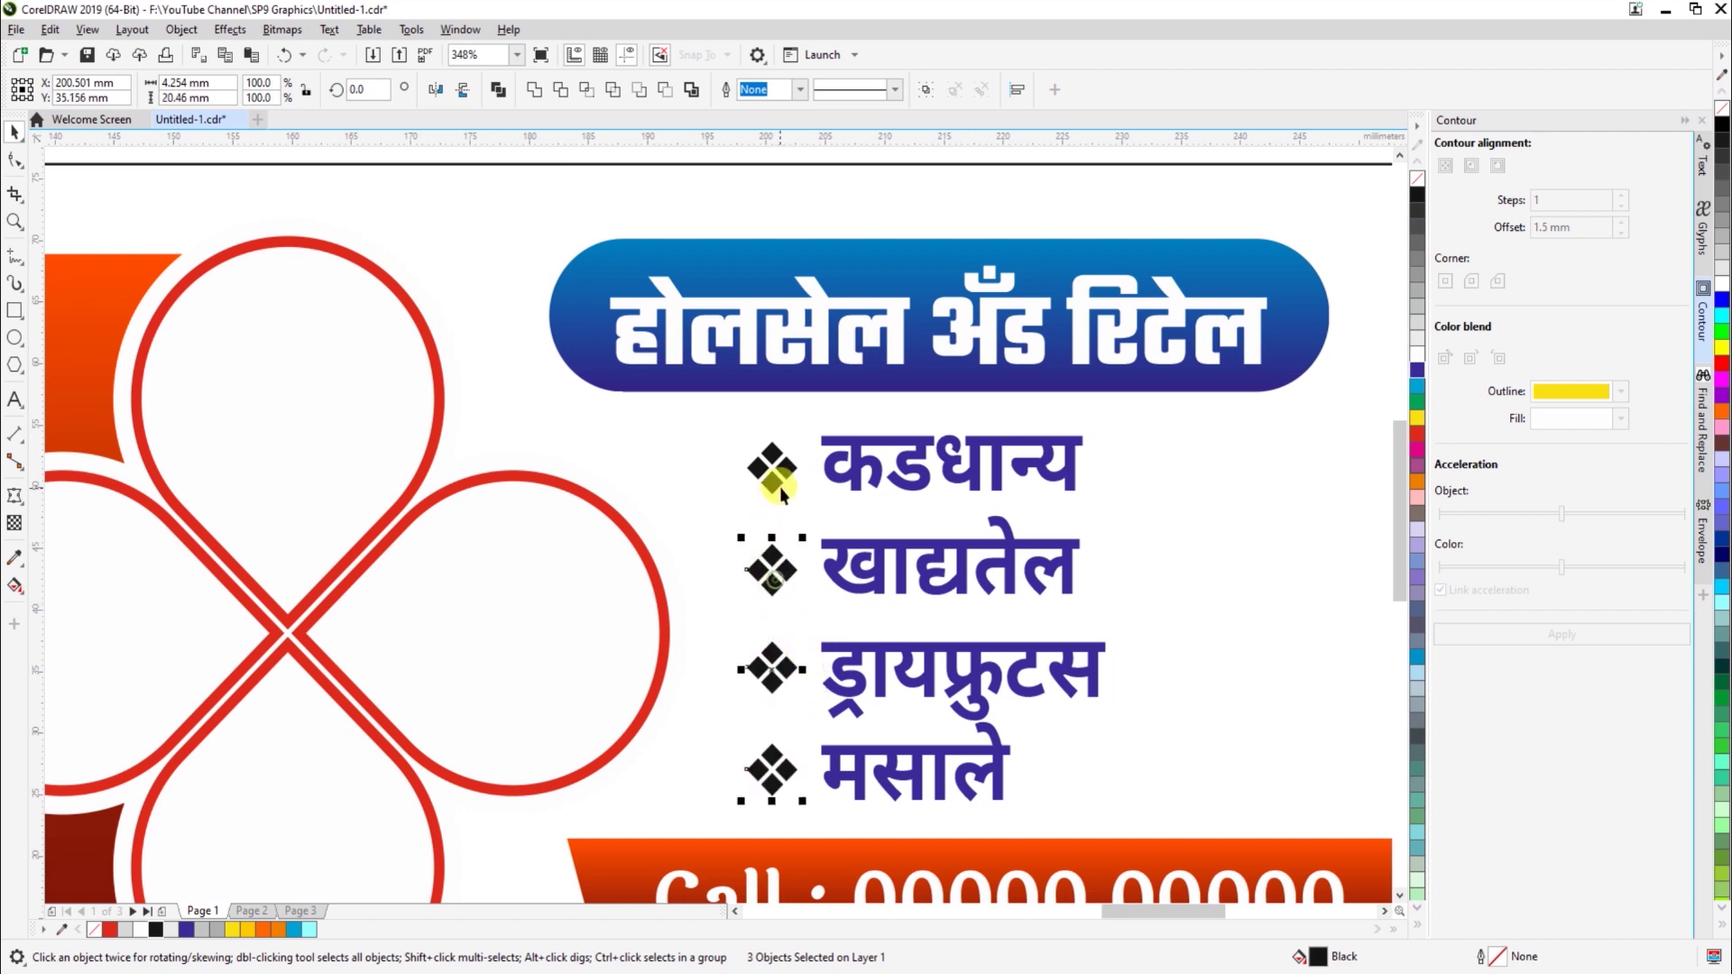
{"action": "left_click", "coordinate": [109, 929]}
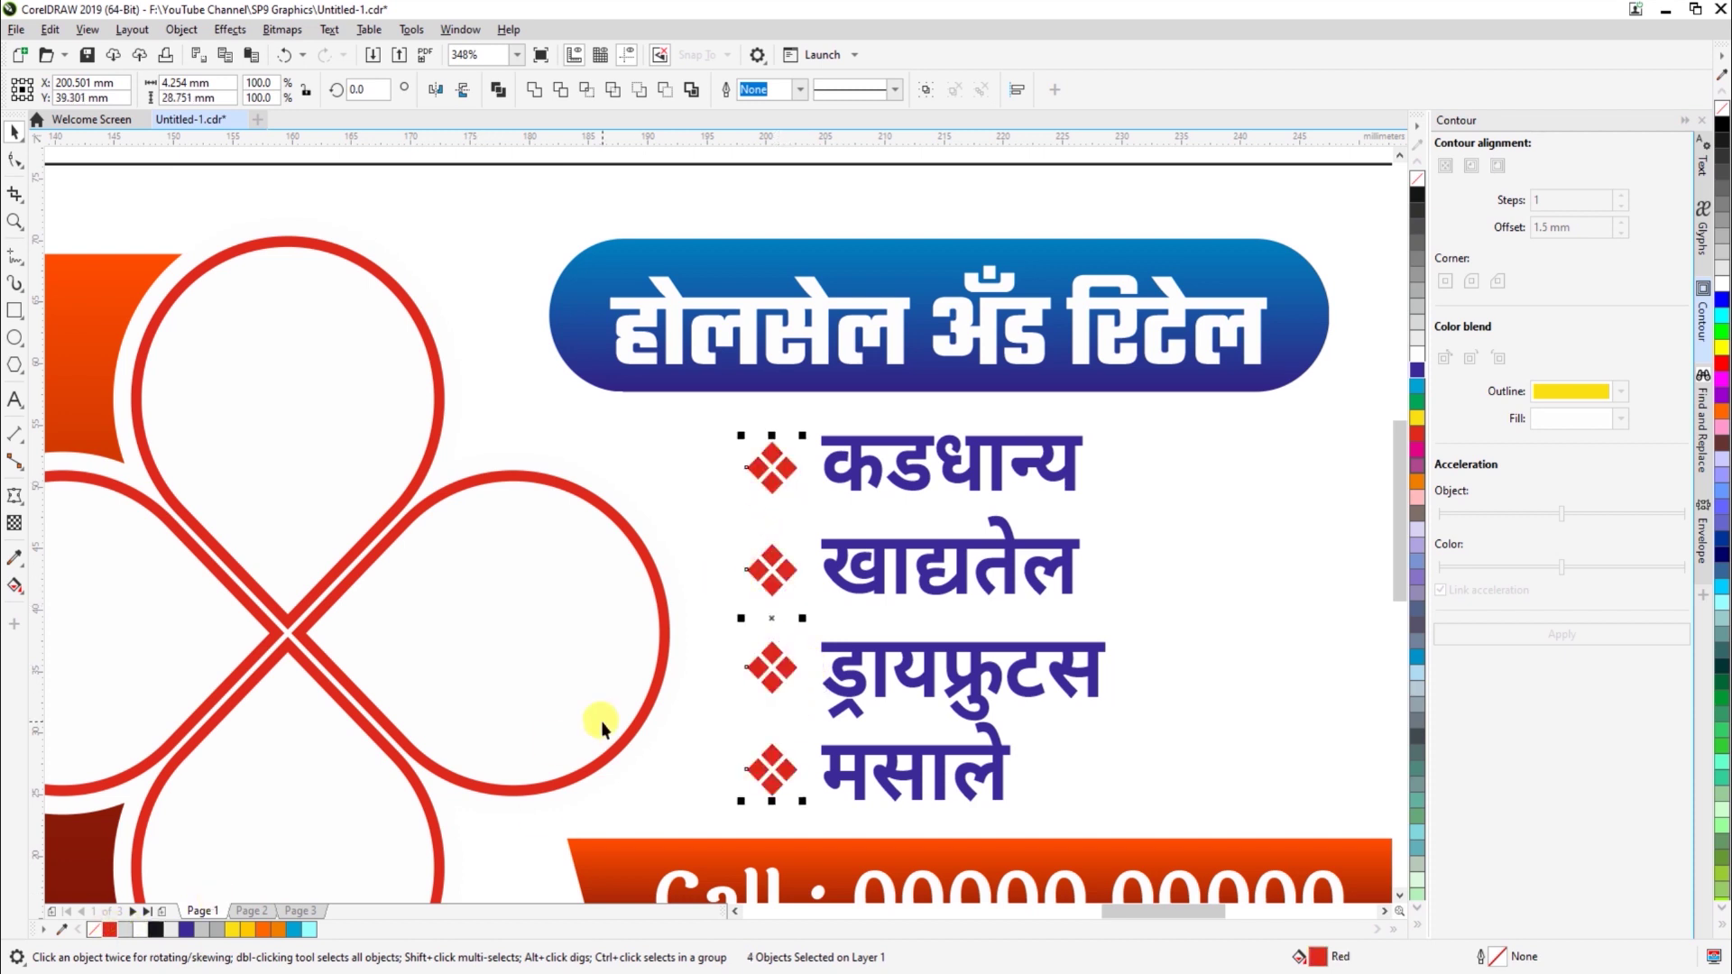
Widen the product list text to about 27 mm and shift the list with its bullets slightly right
{"action": "left_click", "coordinate": [602, 722]}
{"action": "scroll", "coordinate": [633, 725], "scroll_direction": "down", "scroll_amount": 2}
{"action": "left_click_drag", "start_coordinate": [1075, 774], "coordinate": [613, 579]}
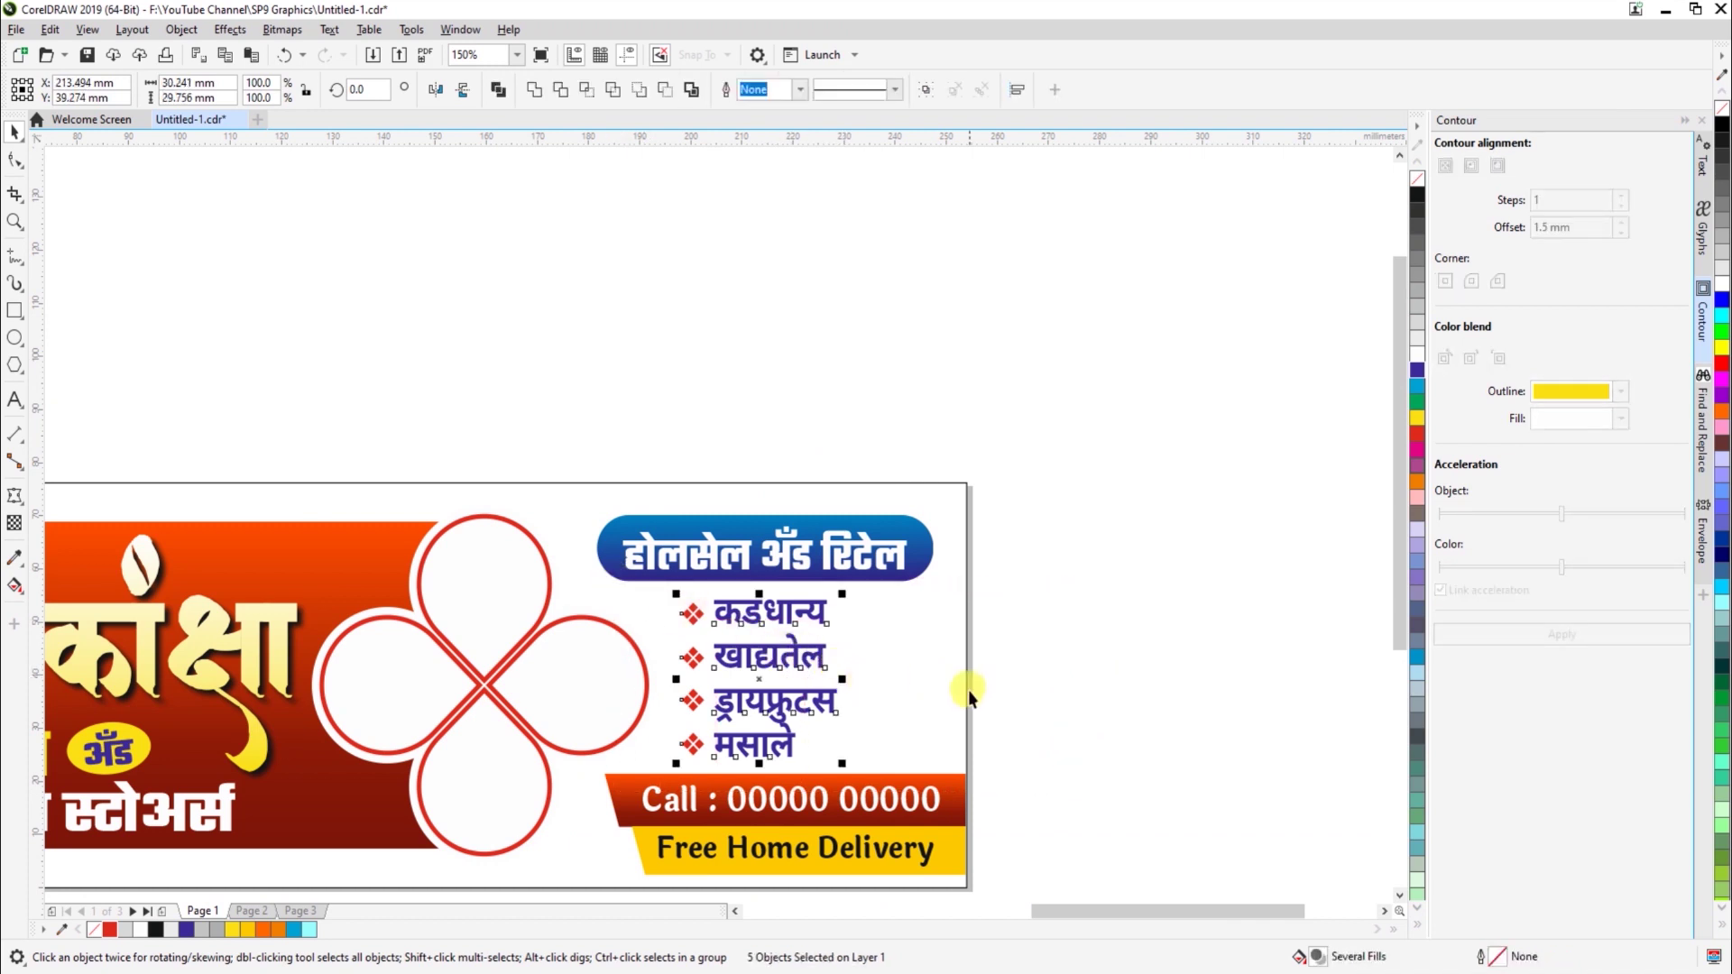
{"action": "left_click", "coordinate": [1025, 700]}
{"action": "left_click", "coordinate": [848, 698]}
{"action": "left_click_drag", "start_coordinate": [846, 679], "coordinate": [866, 682]}
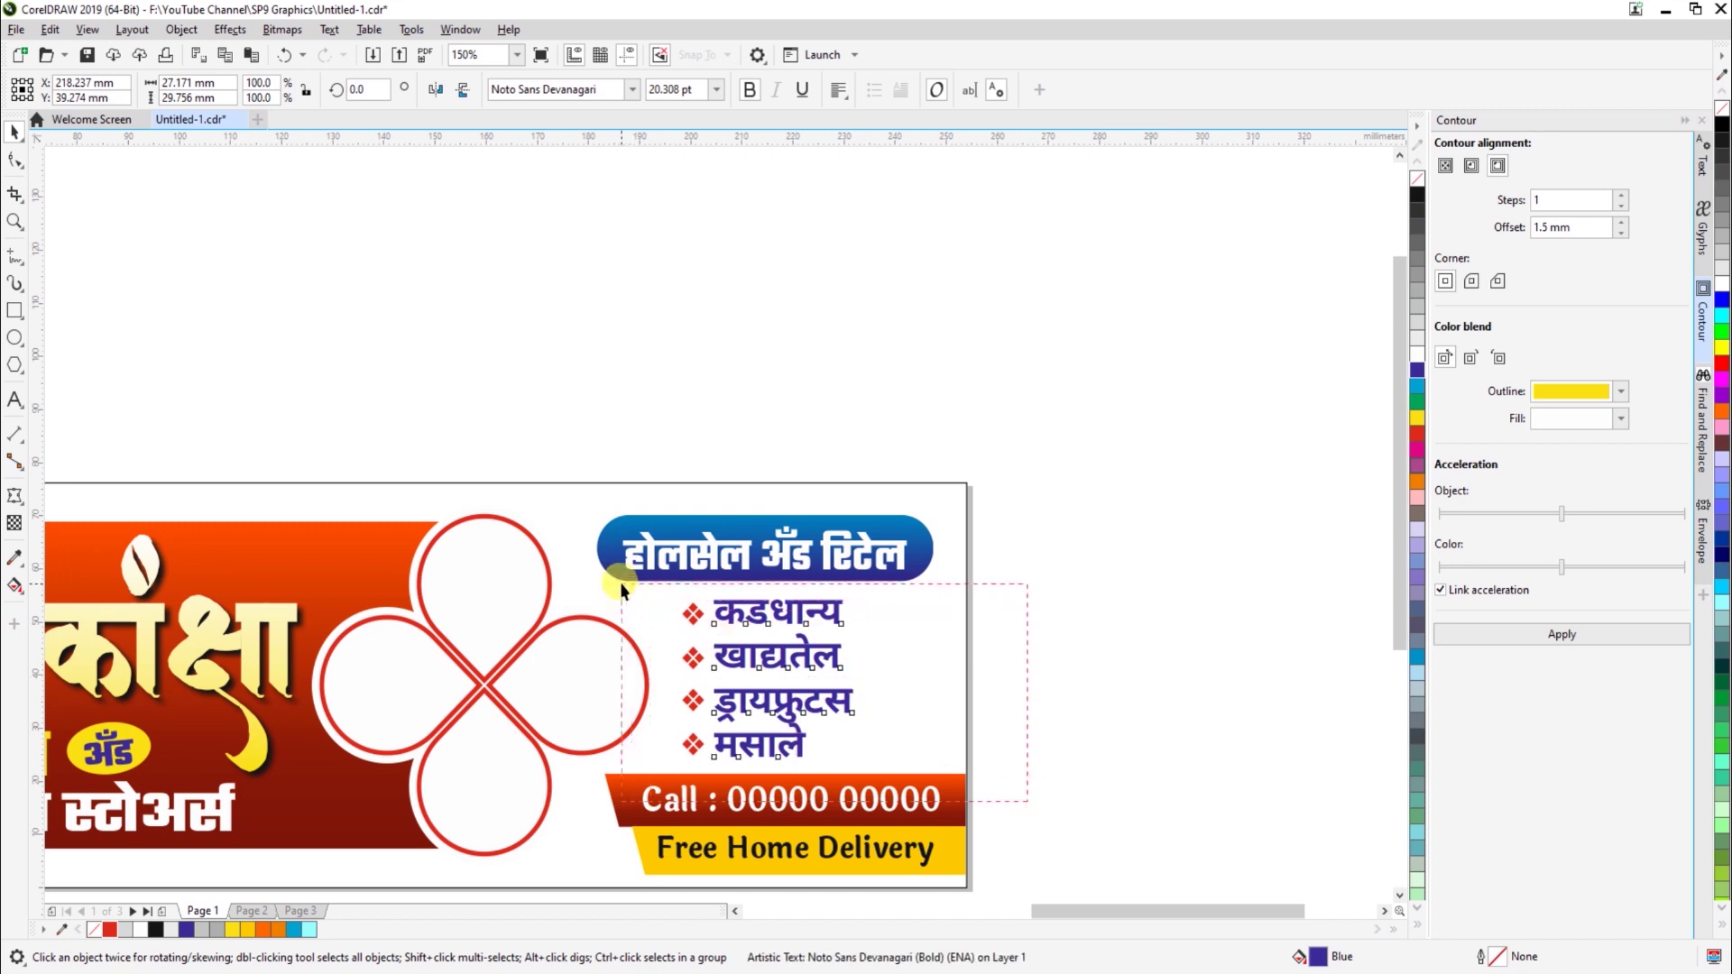
{"action": "left_click_drag", "start_coordinate": [621, 585], "coordinate": [620, 584]}
{"action": "left_click_drag", "start_coordinate": [756, 621], "coordinate": [763, 621]}
{"action": "left_click", "coordinate": [1060, 692]}
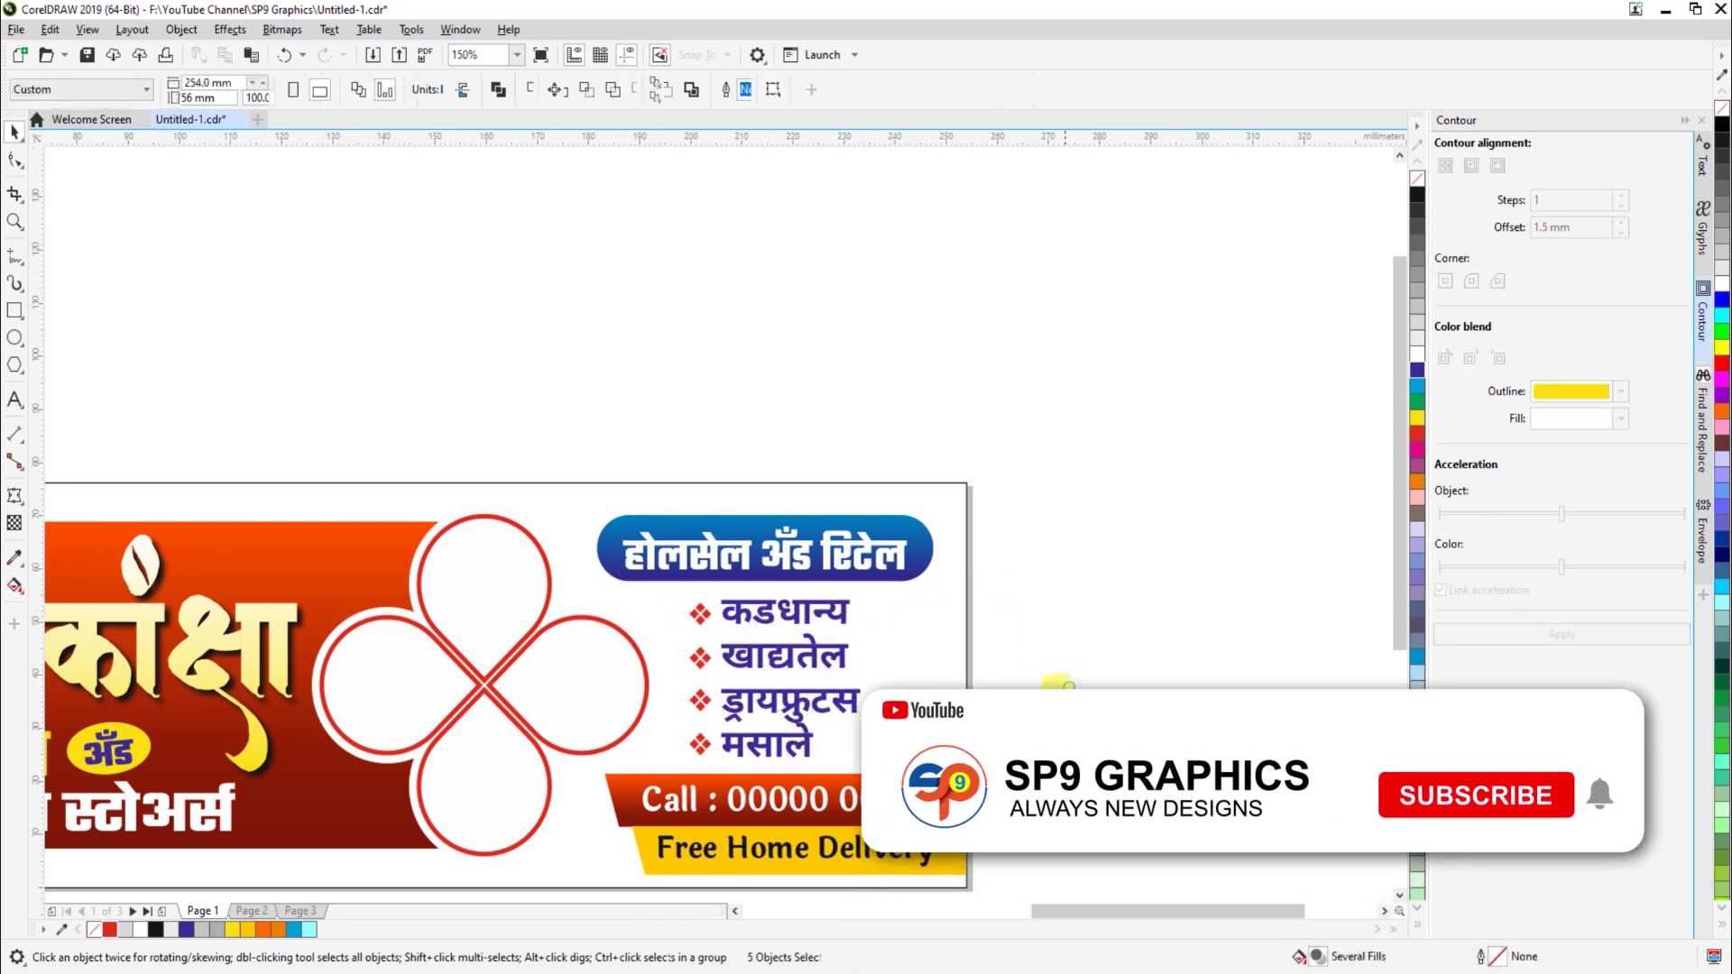
Move the four grocery pictures together so they lie over and just below the banner, beside the four-petal holder
{"action": "scroll", "coordinate": [577, 622], "scroll_direction": "down", "scroll_amount": 4}
{"action": "key", "text": "F2"}
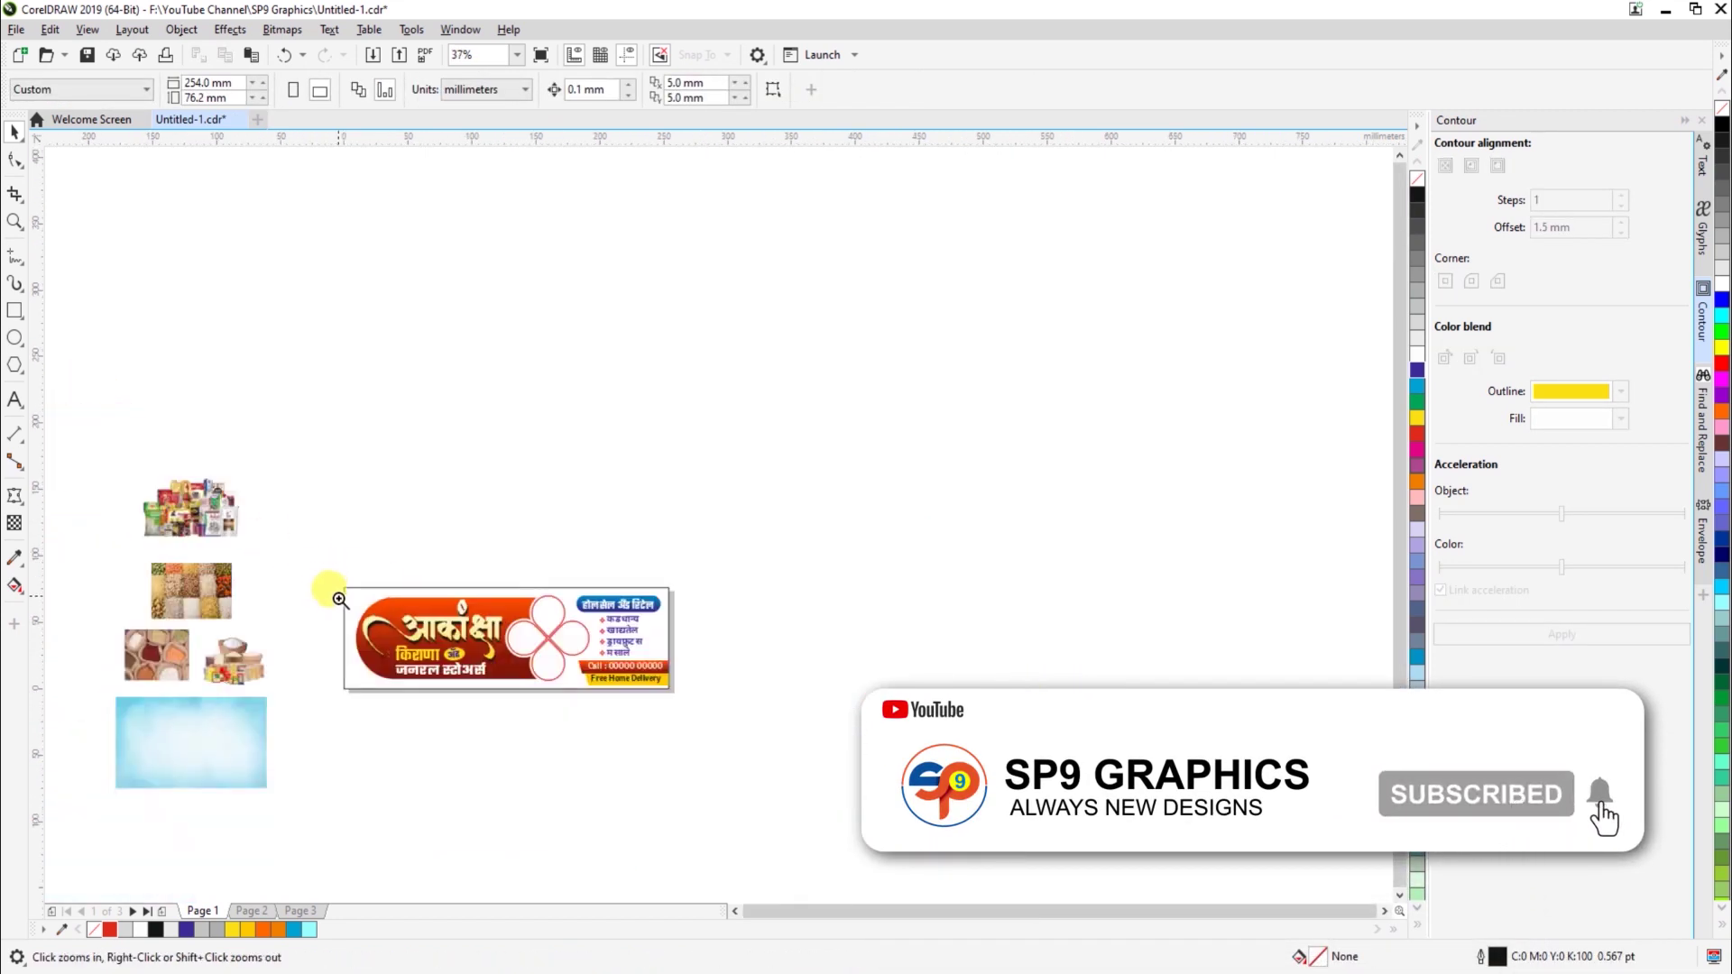
{"action": "left_click_drag", "start_coordinate": [86, 444], "coordinate": [885, 777]}
{"action": "left_click", "coordinate": [231, 516]}
{"action": "left_click", "coordinate": [185, 600], "text": "shift"}
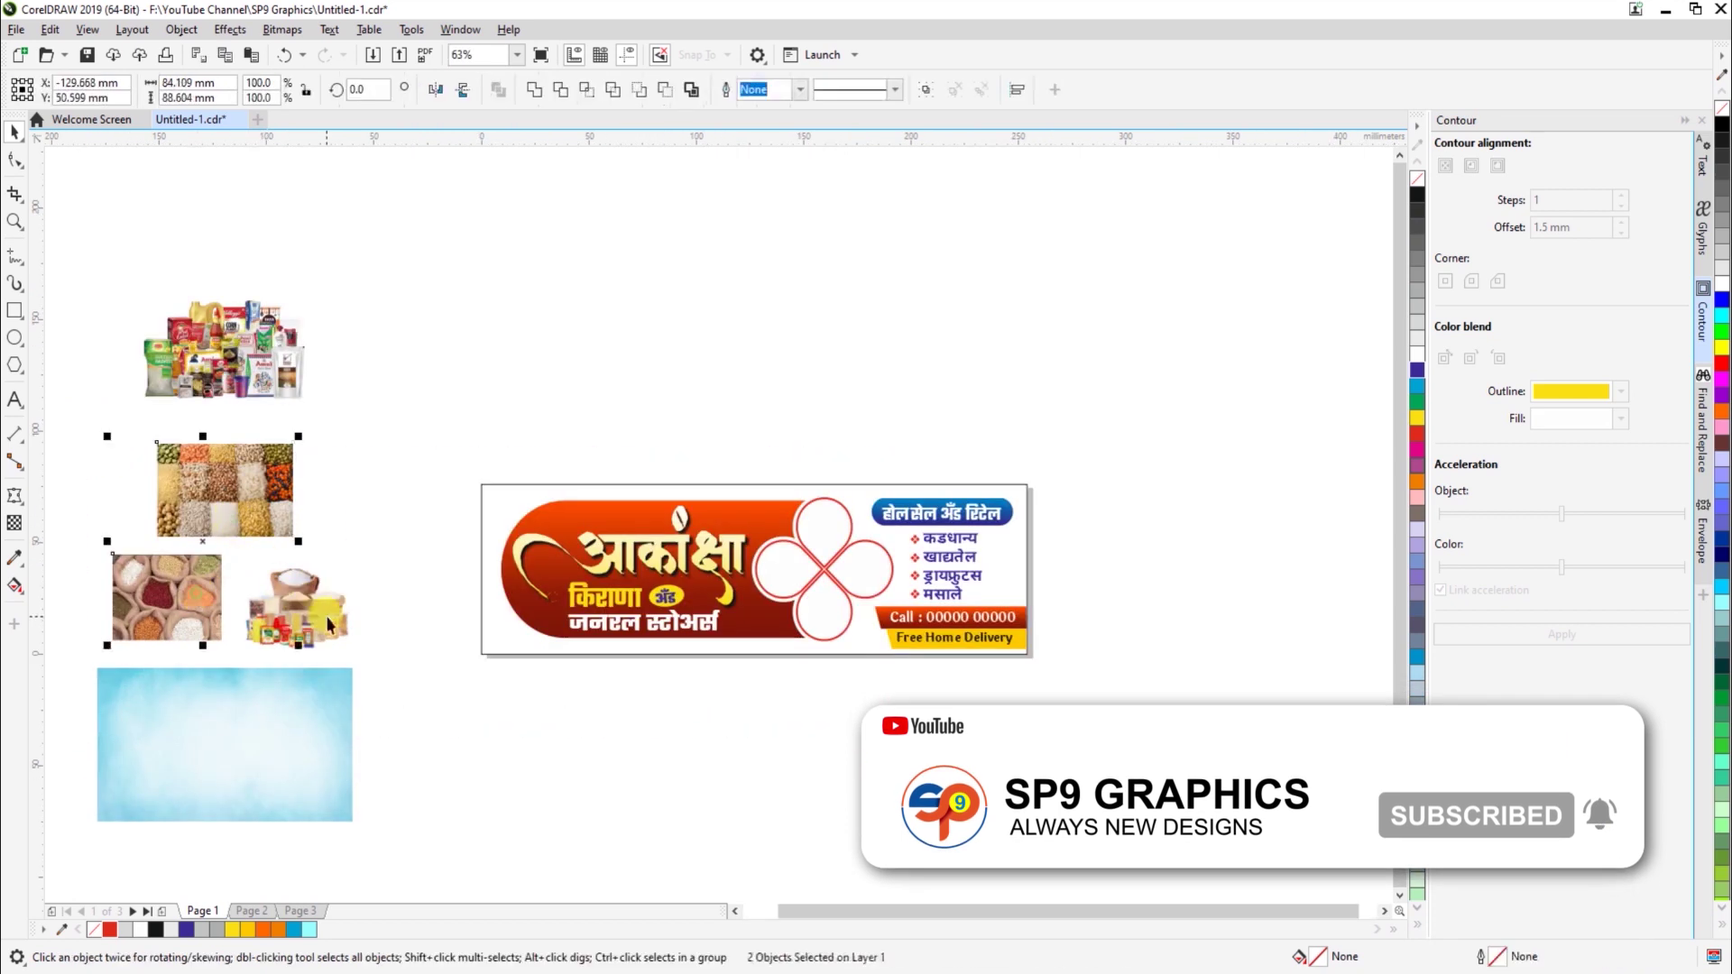
{"action": "left_click", "coordinate": [329, 623], "text": "shift"}
{"action": "left_click", "coordinate": [249, 349], "text": "shift"}
{"action": "left_click_drag", "start_coordinate": [249, 350], "coordinate": [711, 556]}
{"action": "key", "text": "F2"}
{"action": "left_click_drag", "start_coordinate": [468, 437], "coordinate": [1042, 879]}
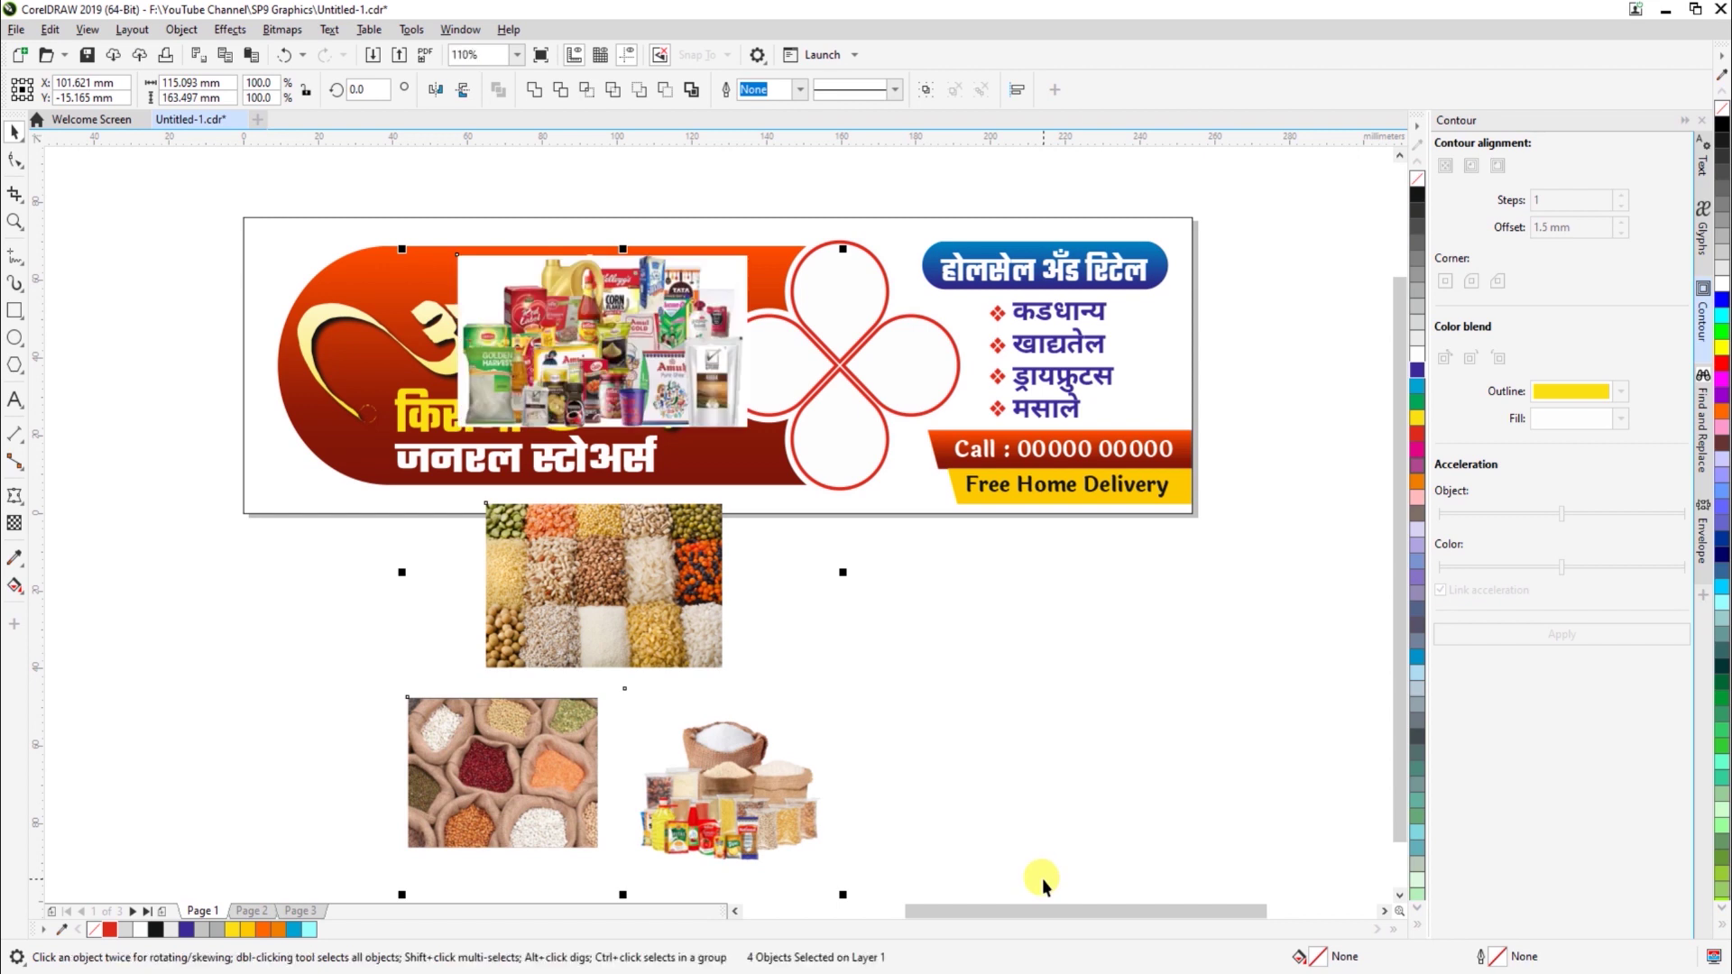
{"action": "left_click", "coordinate": [1032, 717]}
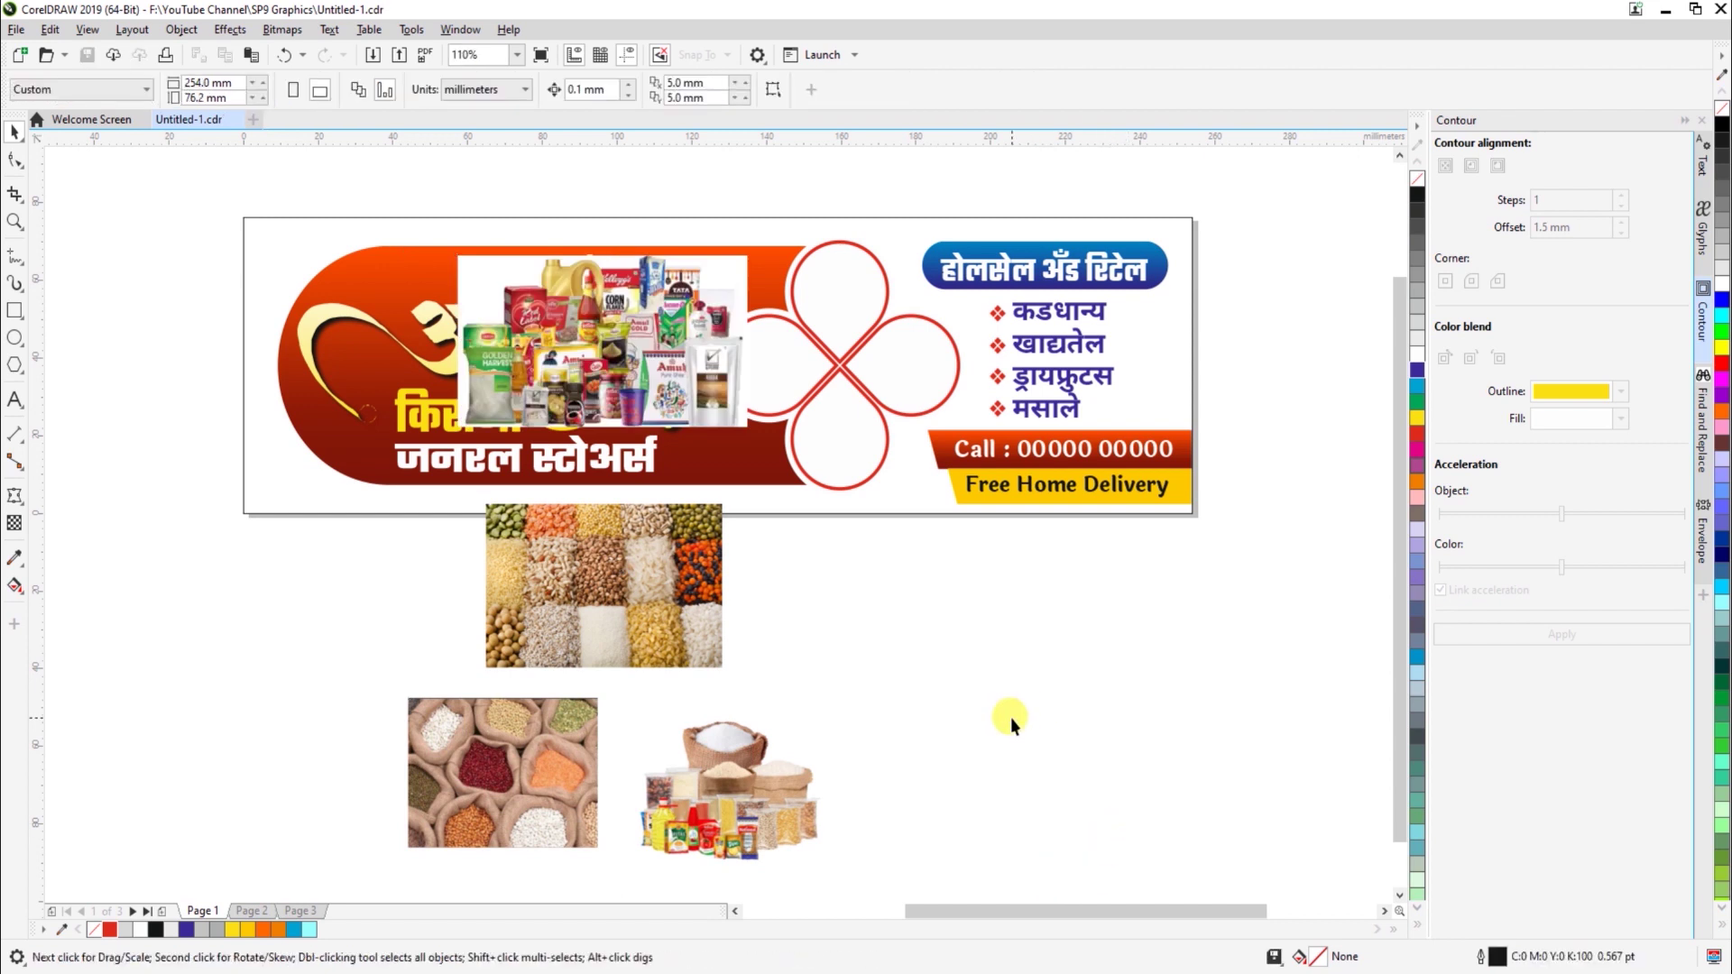
Try to PowerClip the packaged groceries picture inside the grouped four-petal holder
{"action": "left_click", "coordinate": [598, 383]}
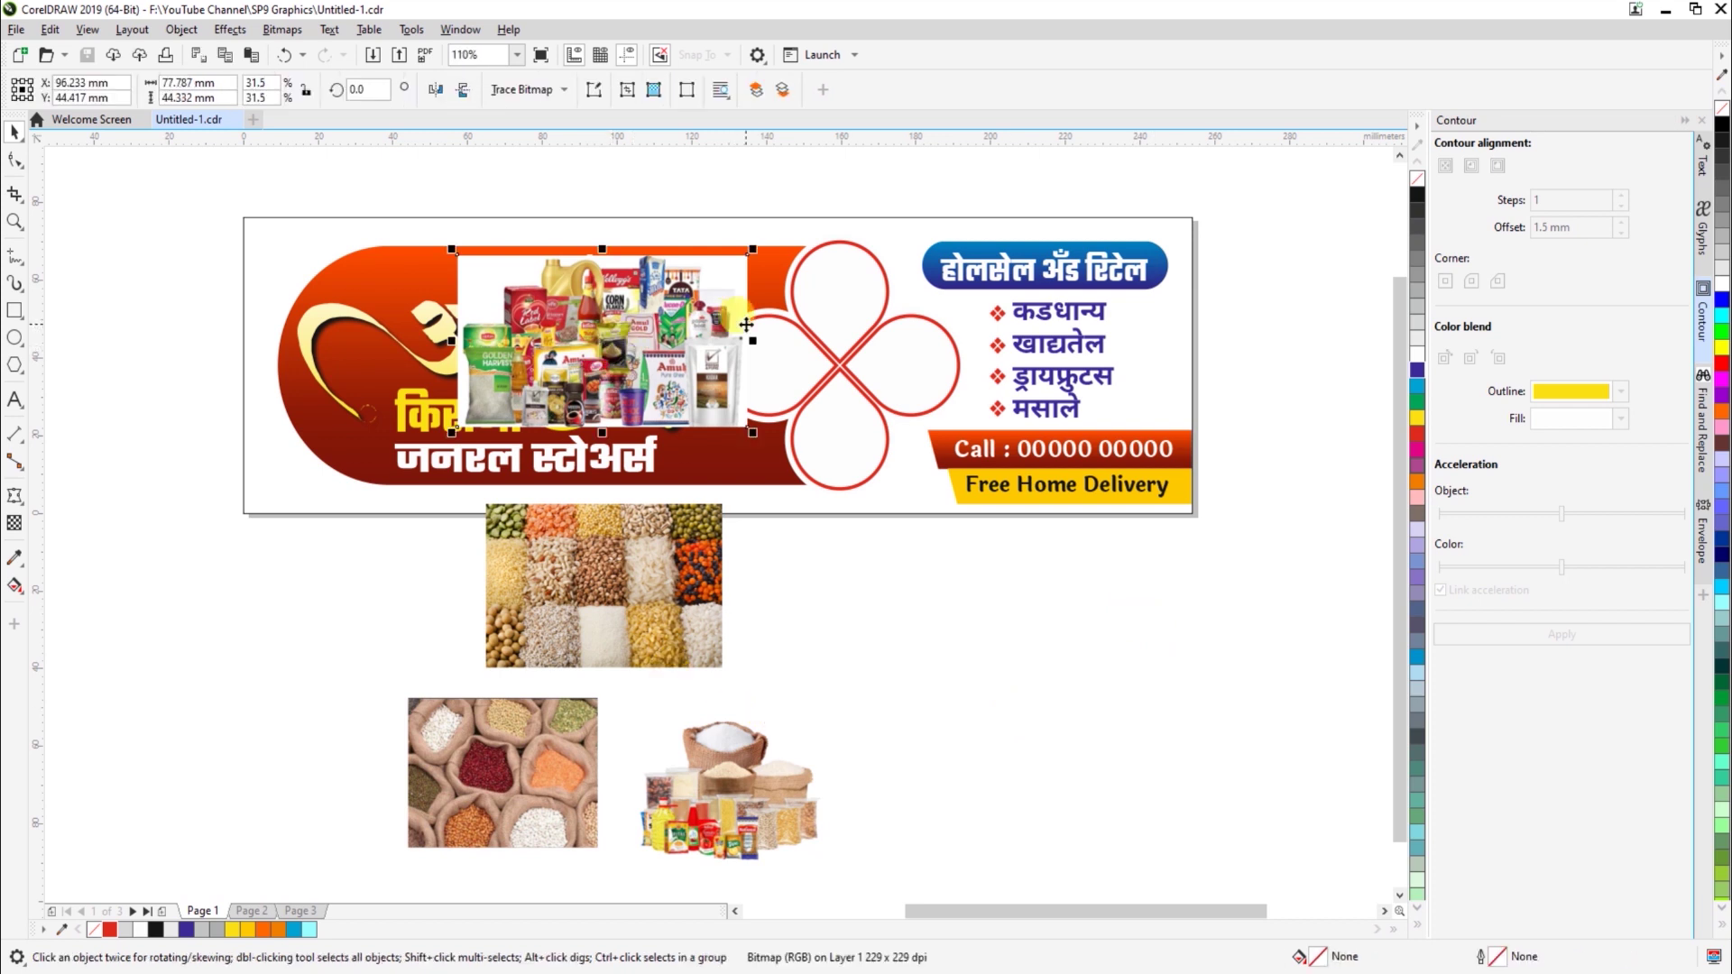
{"action": "right_click", "coordinate": [643, 333]}
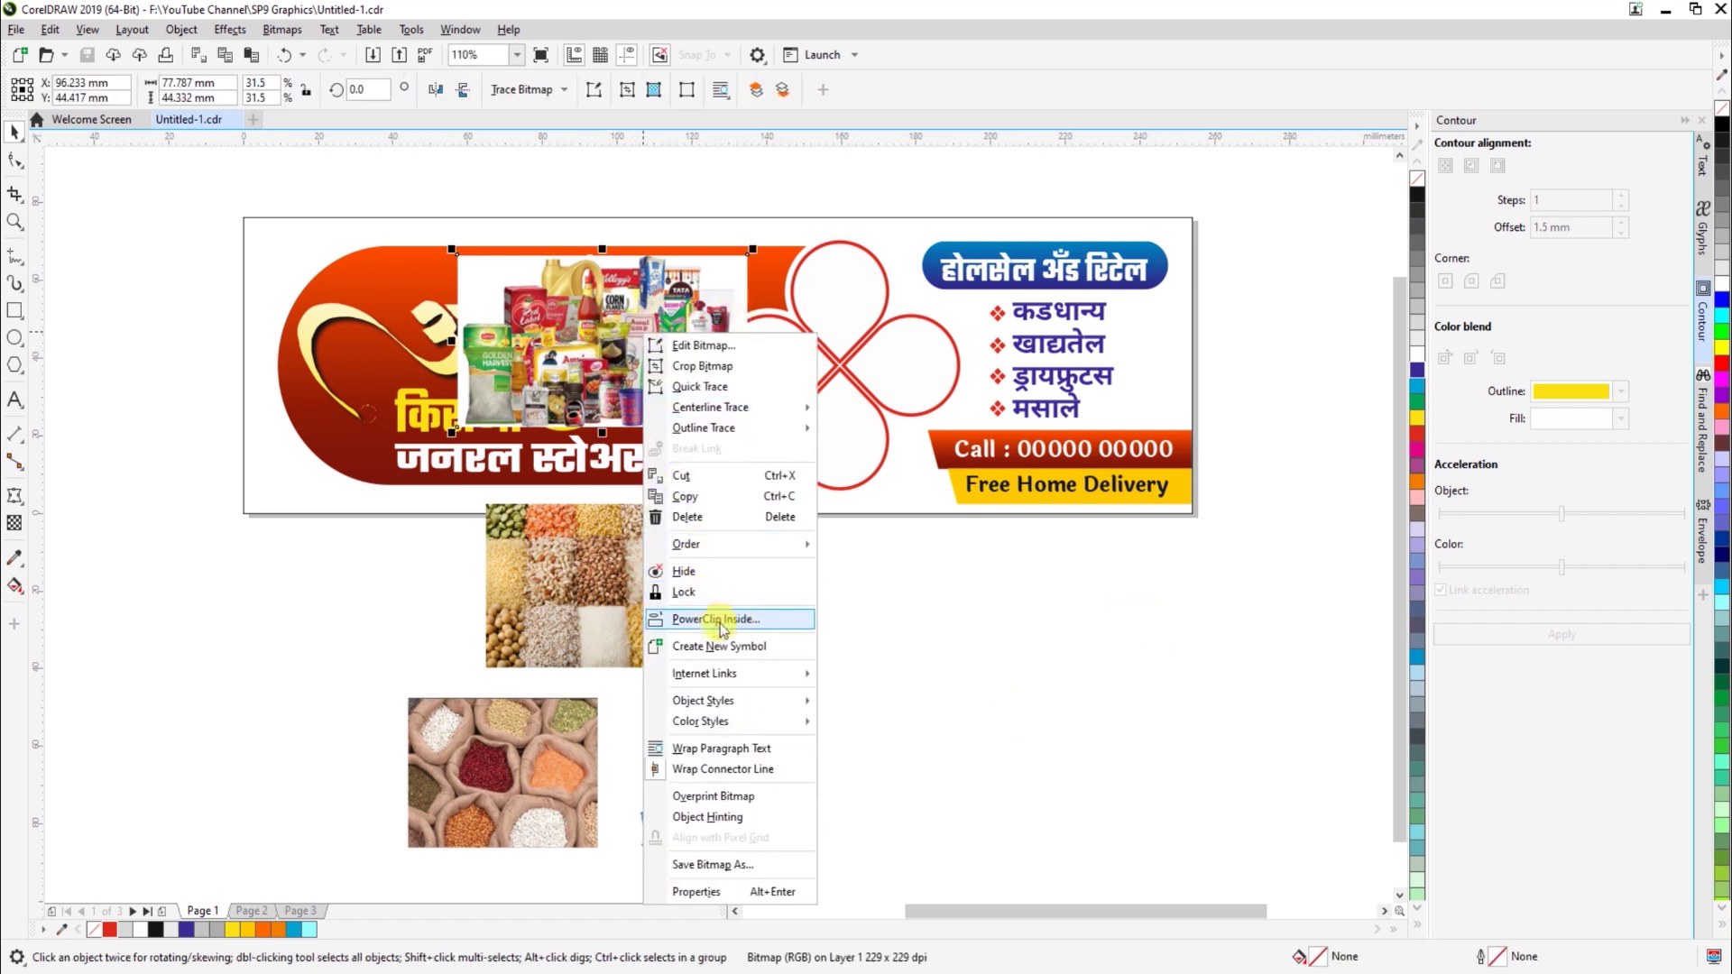
{"action": "left_click", "coordinate": [756, 620]}
{"action": "left_click", "coordinate": [842, 290]}
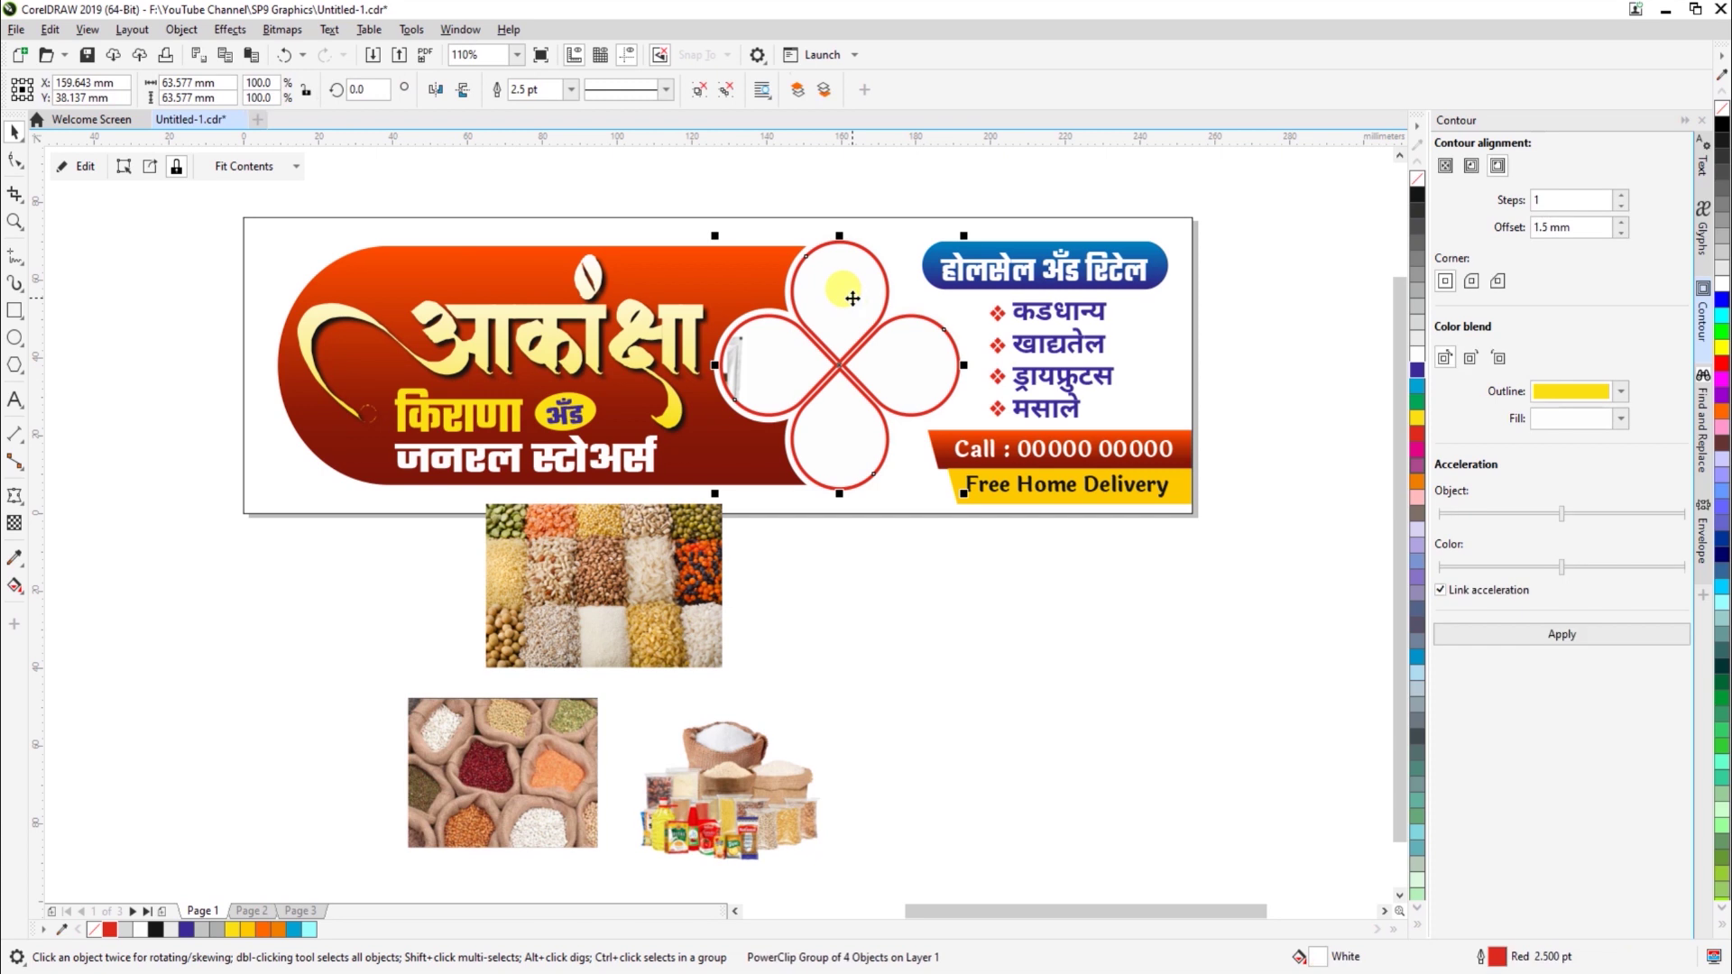
{"action": "key", "text": "ctrl+z"}
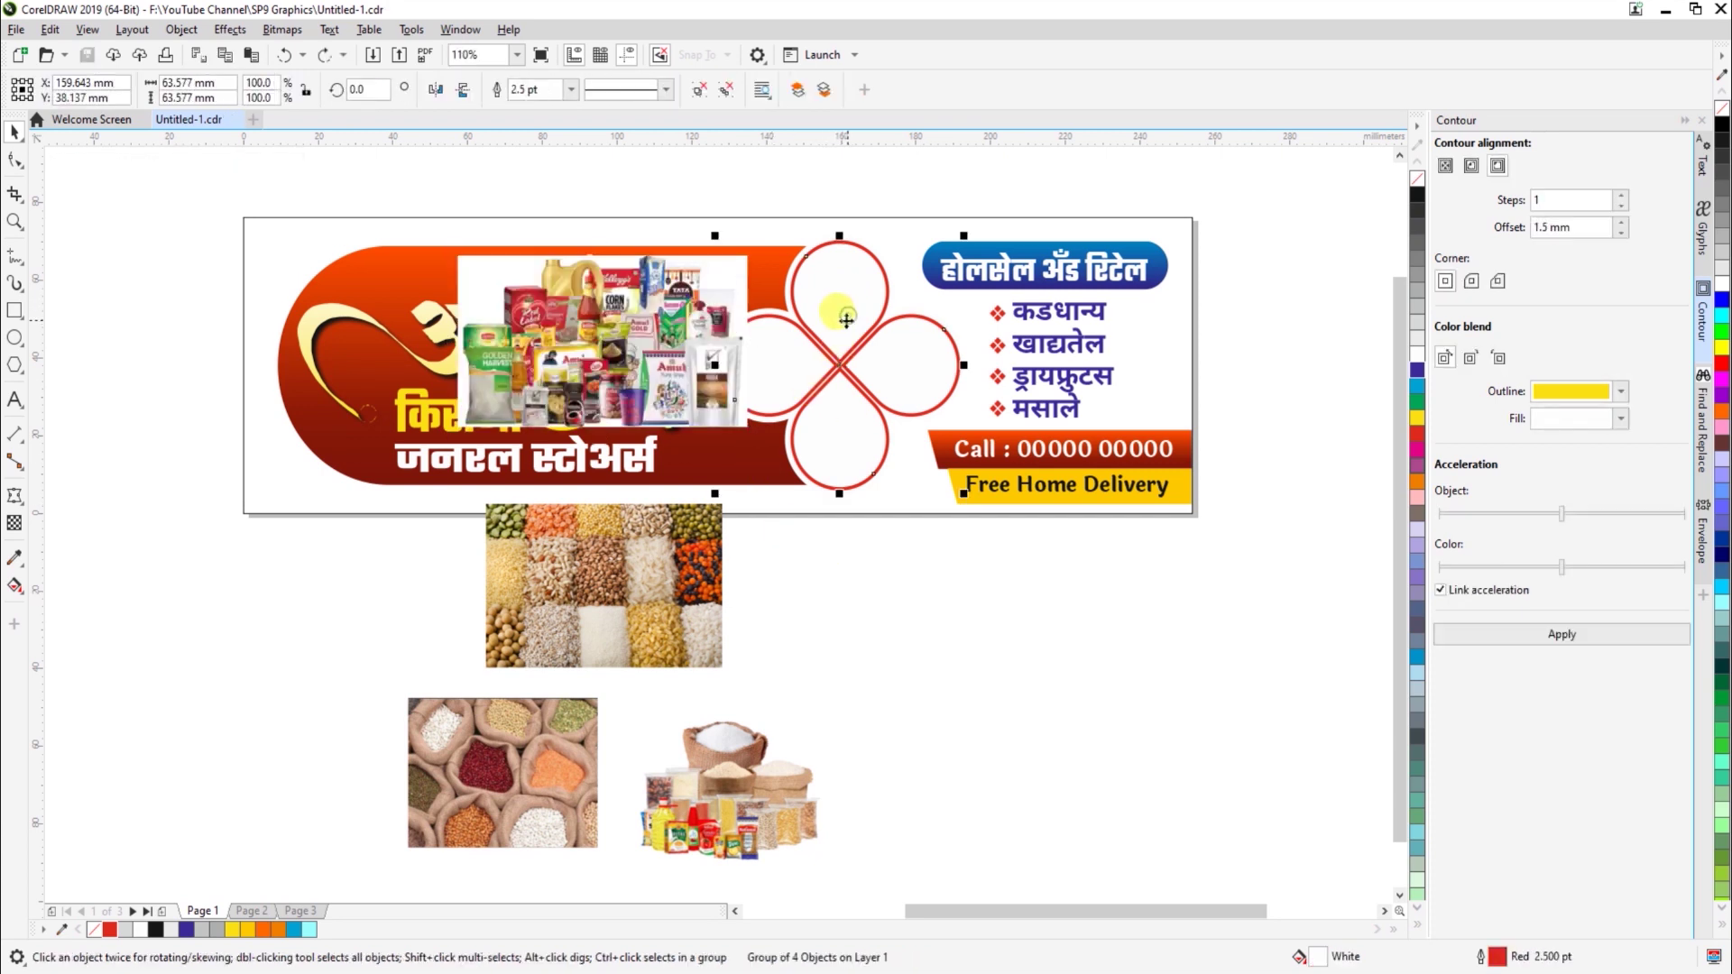
Ungroup the four-petal holder and PowerClip the packaged groceries picture inside the top petal
{"action": "left_click_drag", "start_coordinate": [668, 322], "coordinate": [588, 326]}
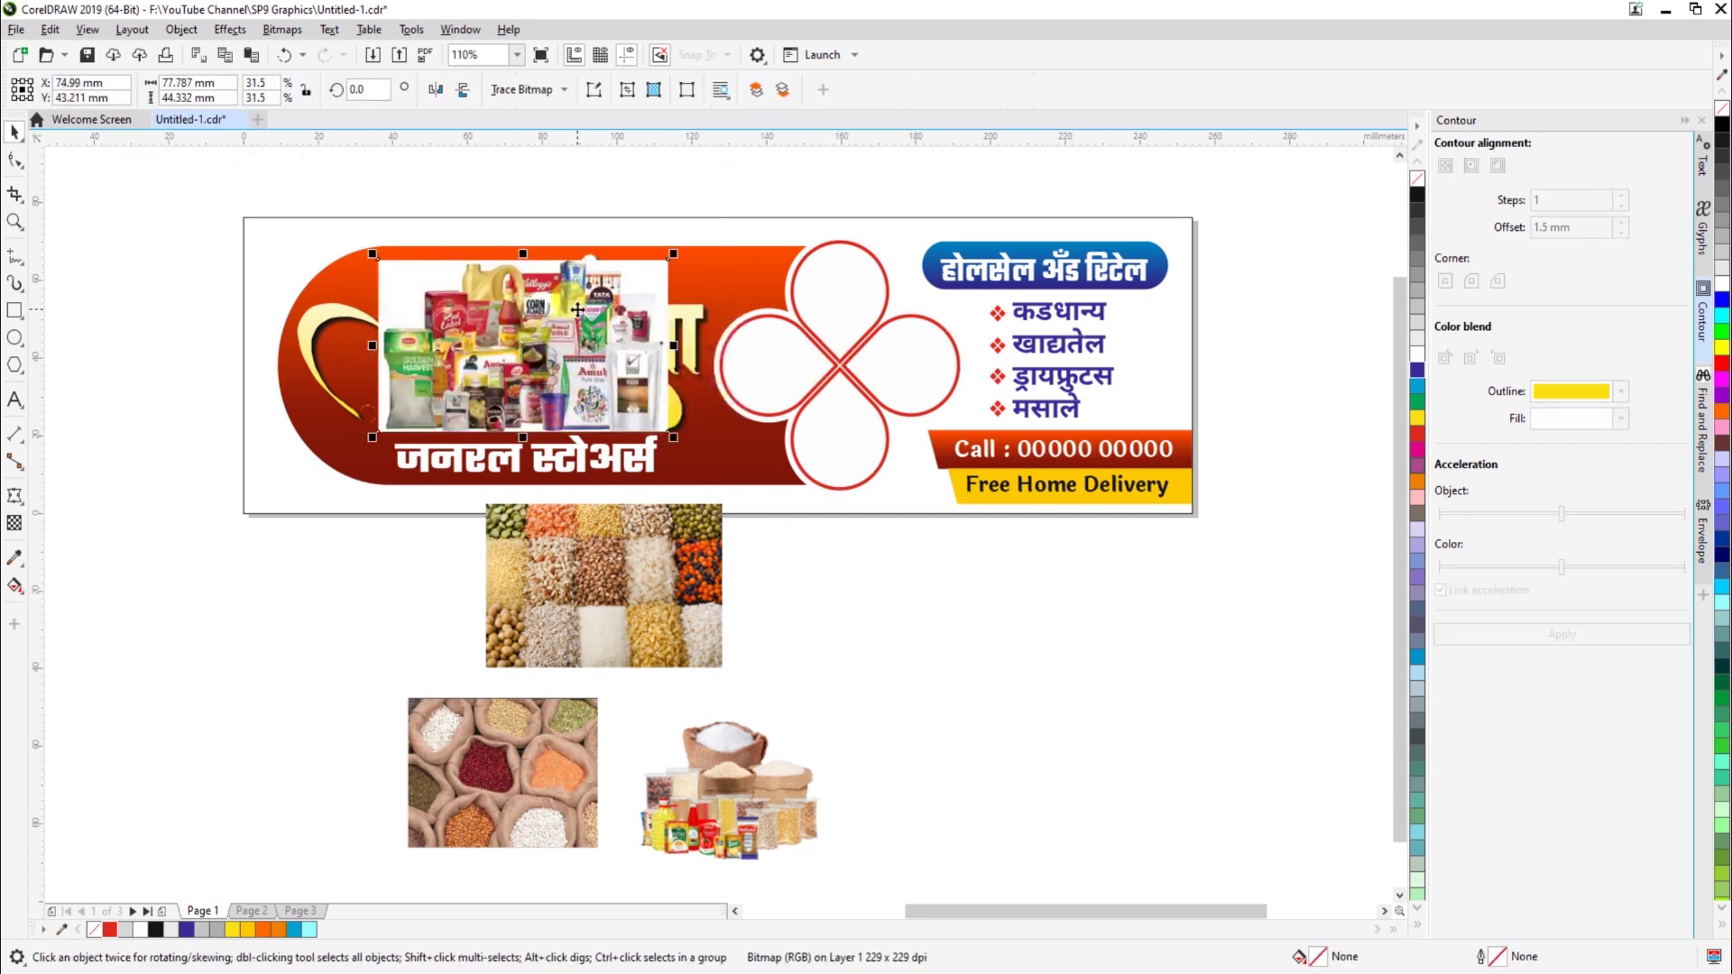
{"action": "right_click", "coordinate": [588, 326]}
{"action": "left_click", "coordinate": [897, 658]}
{"action": "left_click_drag", "start_coordinate": [836, 279], "coordinate": [847, 220]}
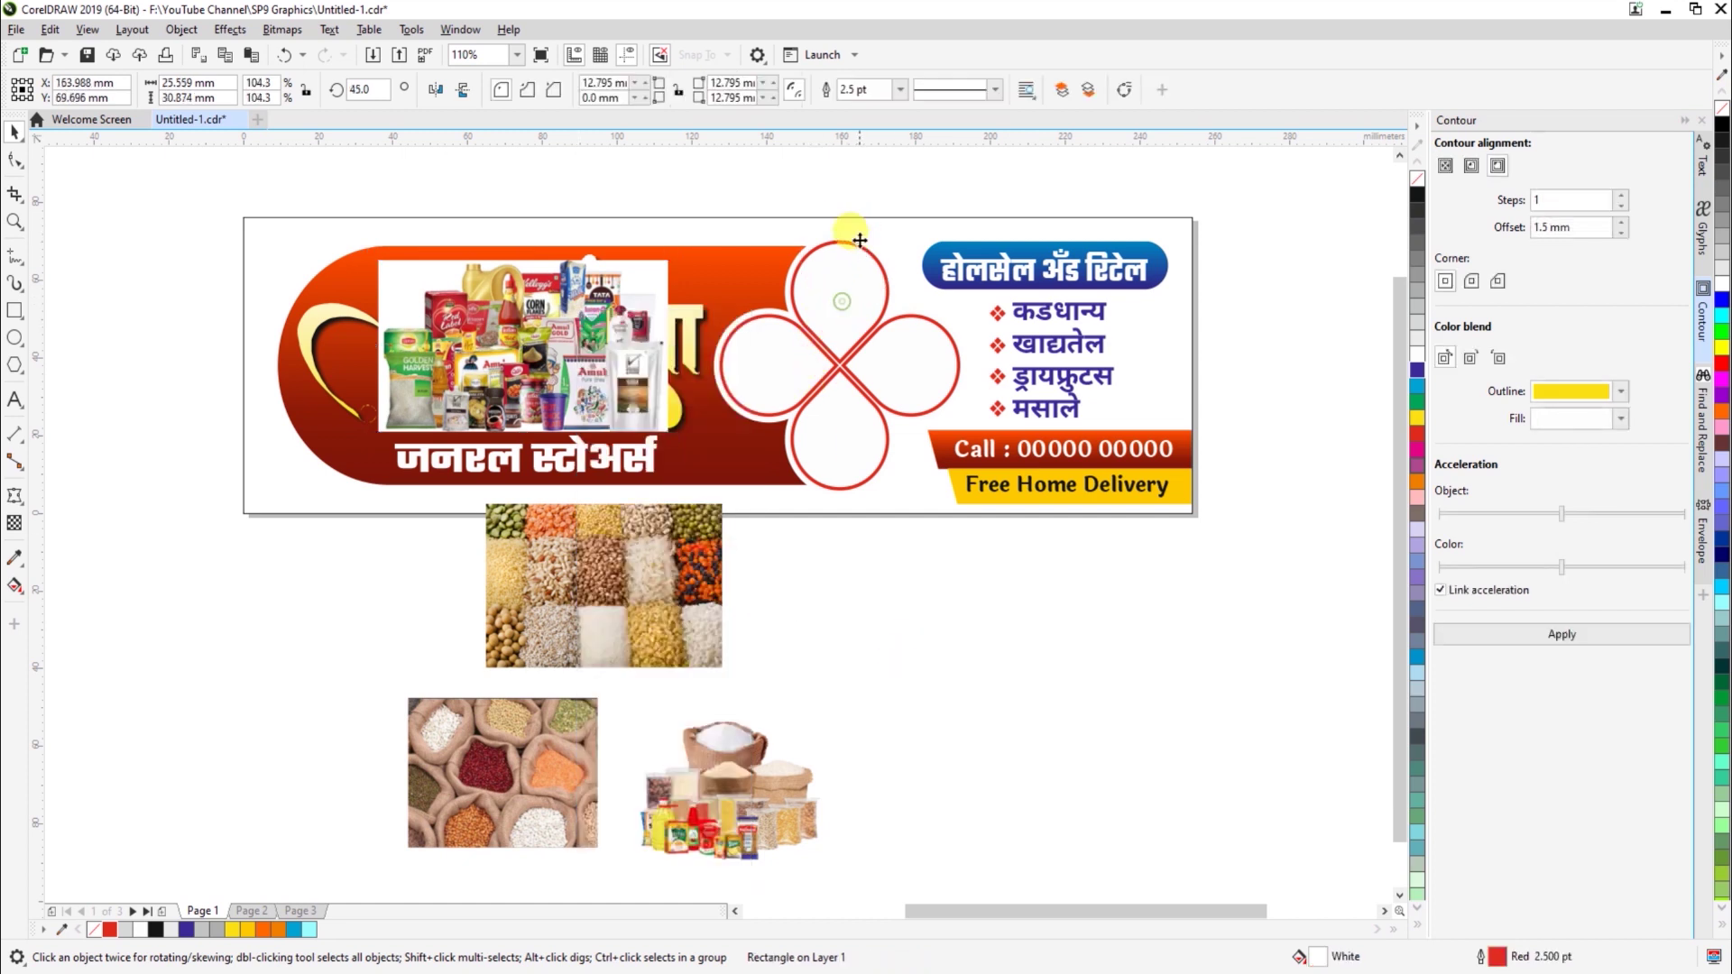
{"action": "key", "text": "ctrl+z"}
{"action": "right_click", "coordinate": [586, 365]}
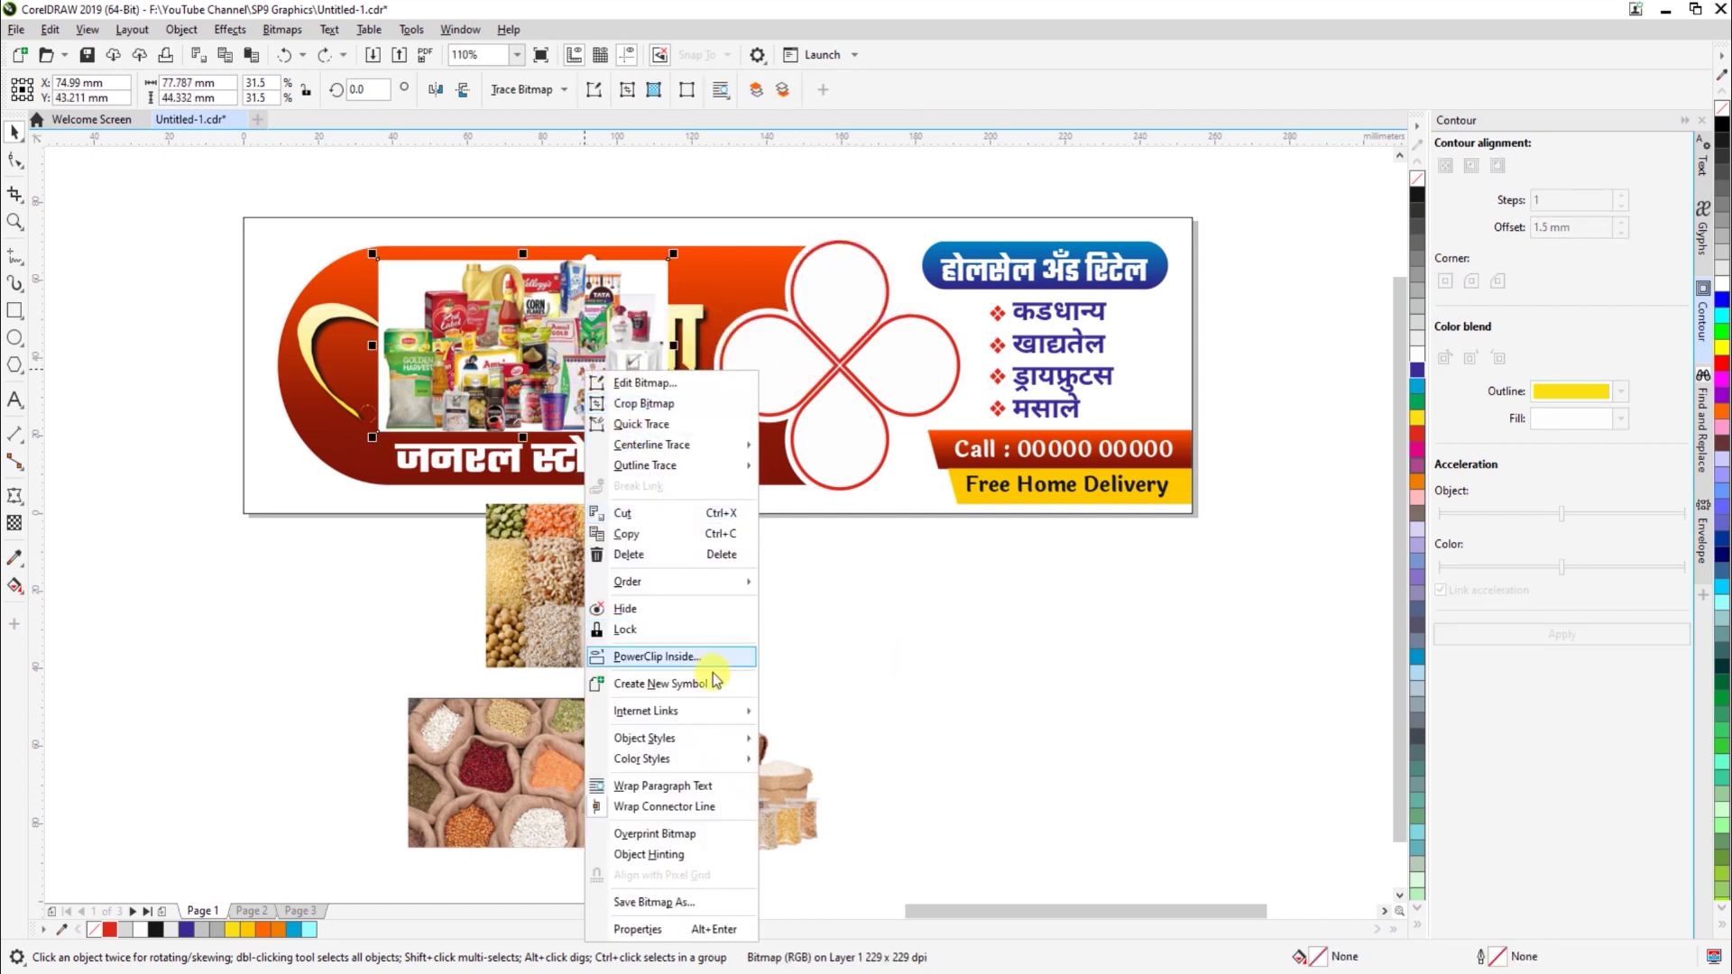
{"action": "left_click", "coordinate": [702, 658]}
{"action": "left_click", "coordinate": [857, 287]}
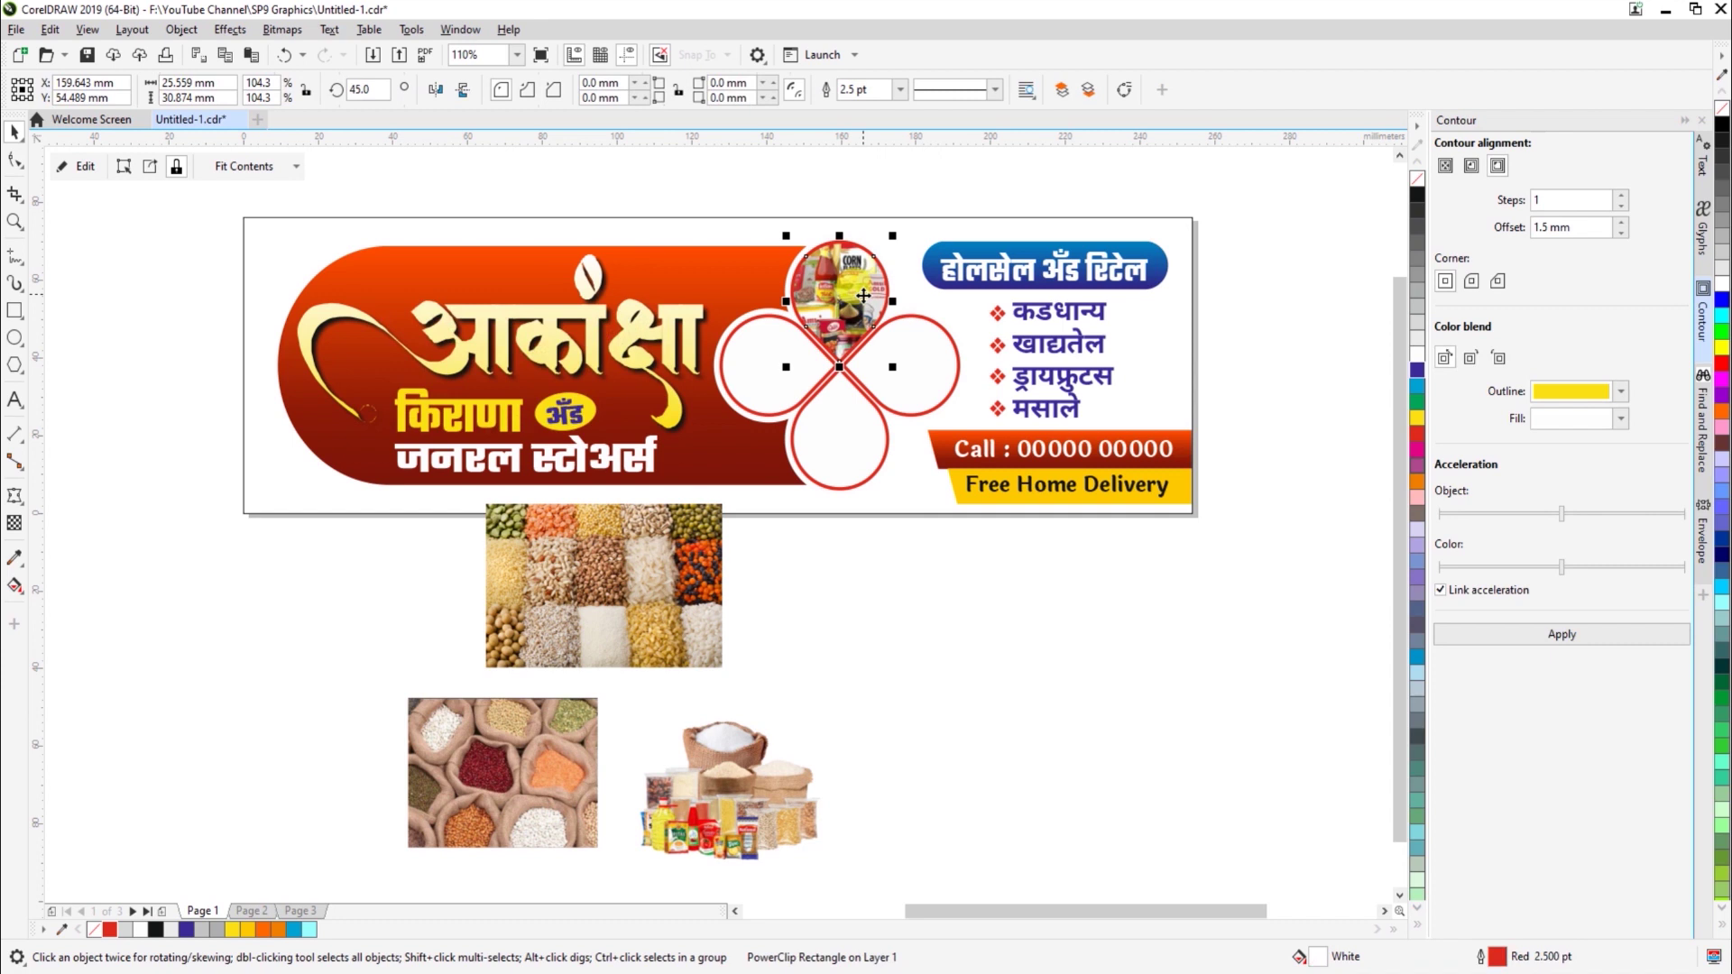
Scale down the packaged groceries picture inside the top petal so that more of it fits the frame
{"action": "double_click", "coordinate": [858, 298]}
{"action": "left_click_drag", "start_coordinate": [992, 390], "coordinate": [905, 346]}
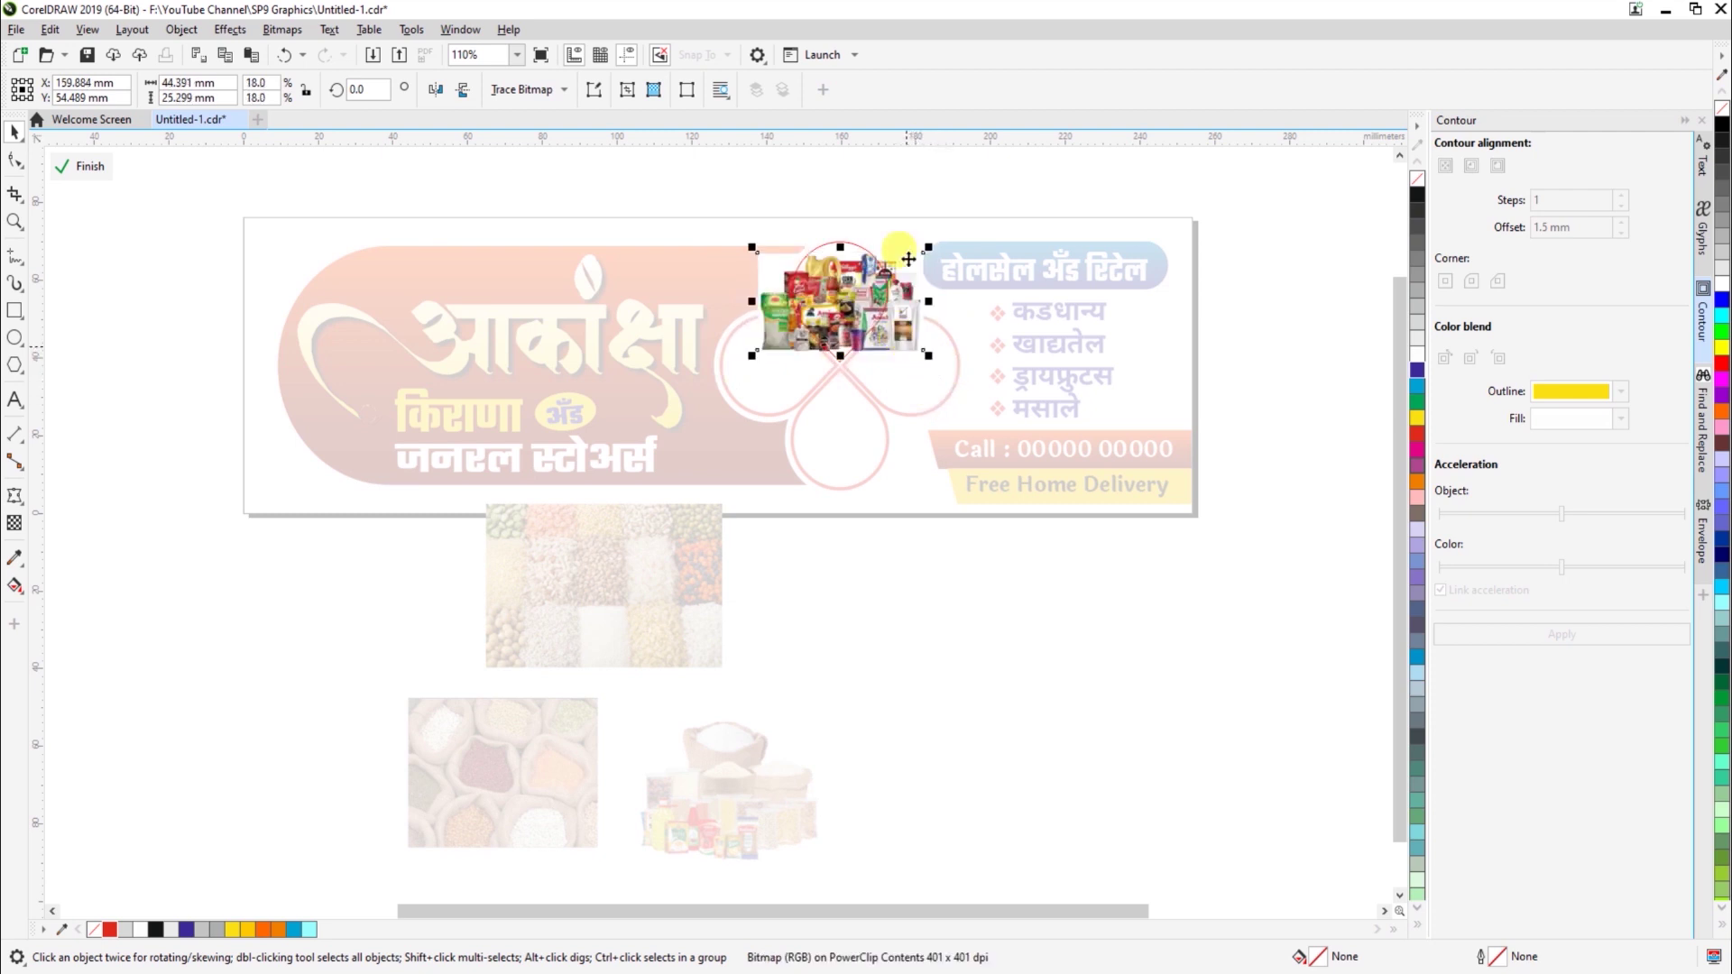
{"action": "key", "text": "ctrl+z"}
{"action": "left_click", "coordinate": [917, 203], "text": "ctrl"}
{"action": "left_click", "coordinate": [920, 508]}
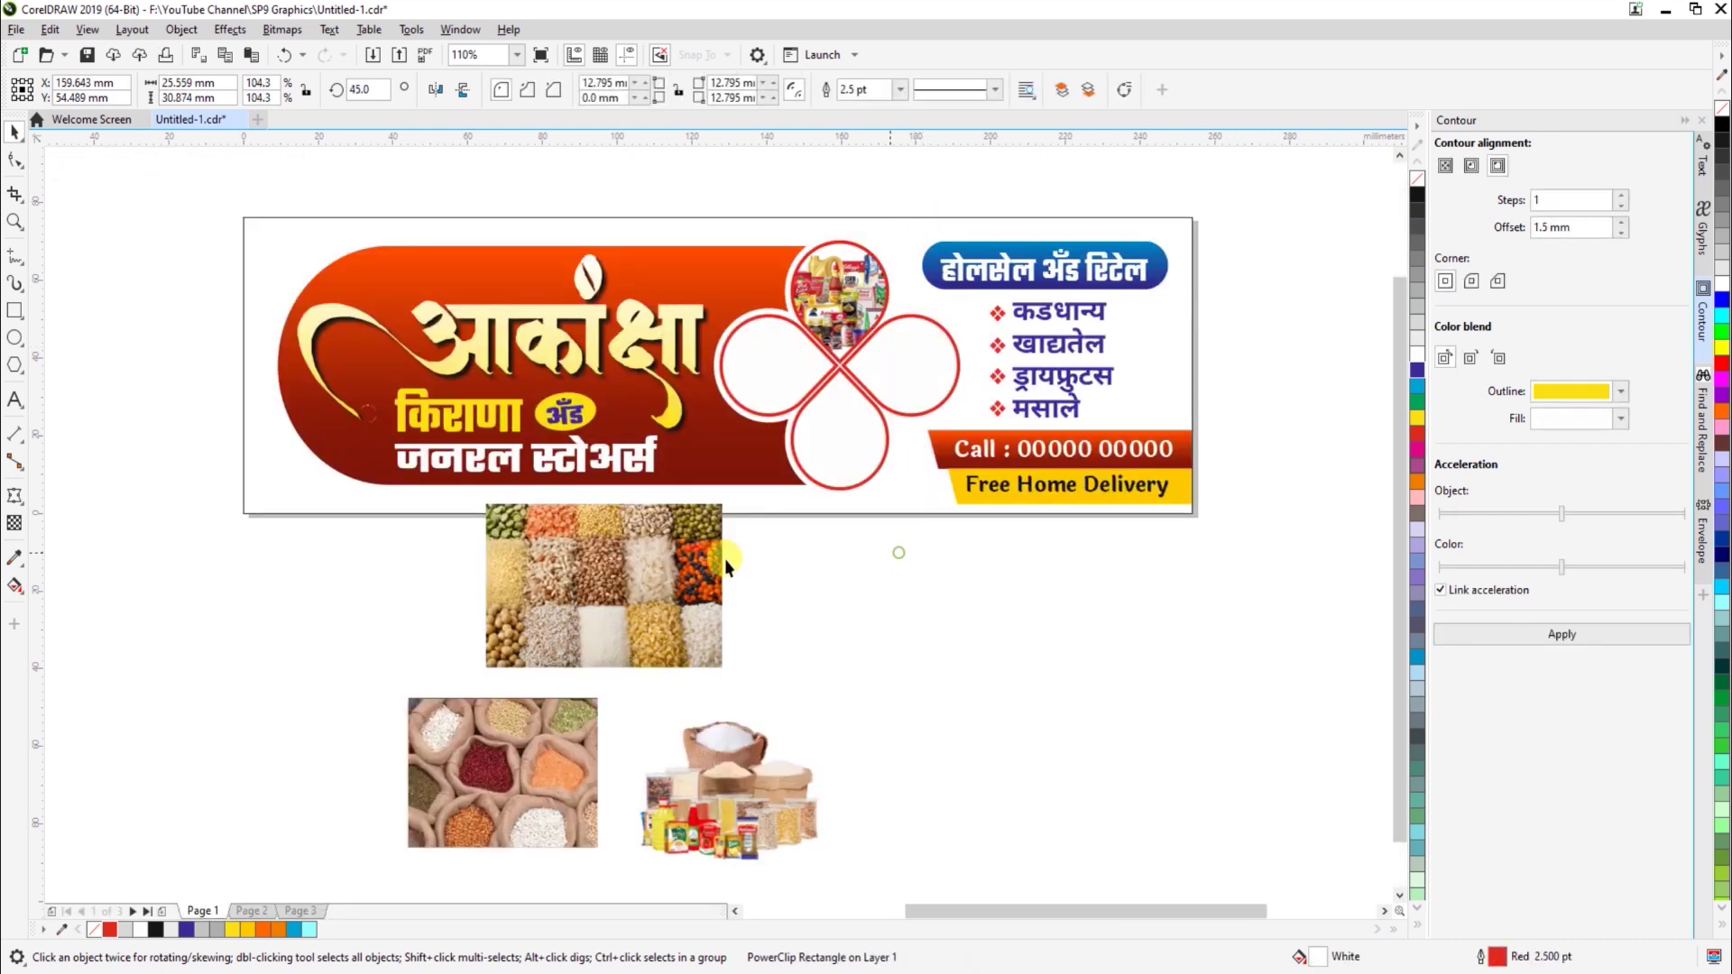
PowerClip the assorted grains picture inside the left petal and scale it down within the frame
{"action": "left_click", "coordinate": [611, 623]}
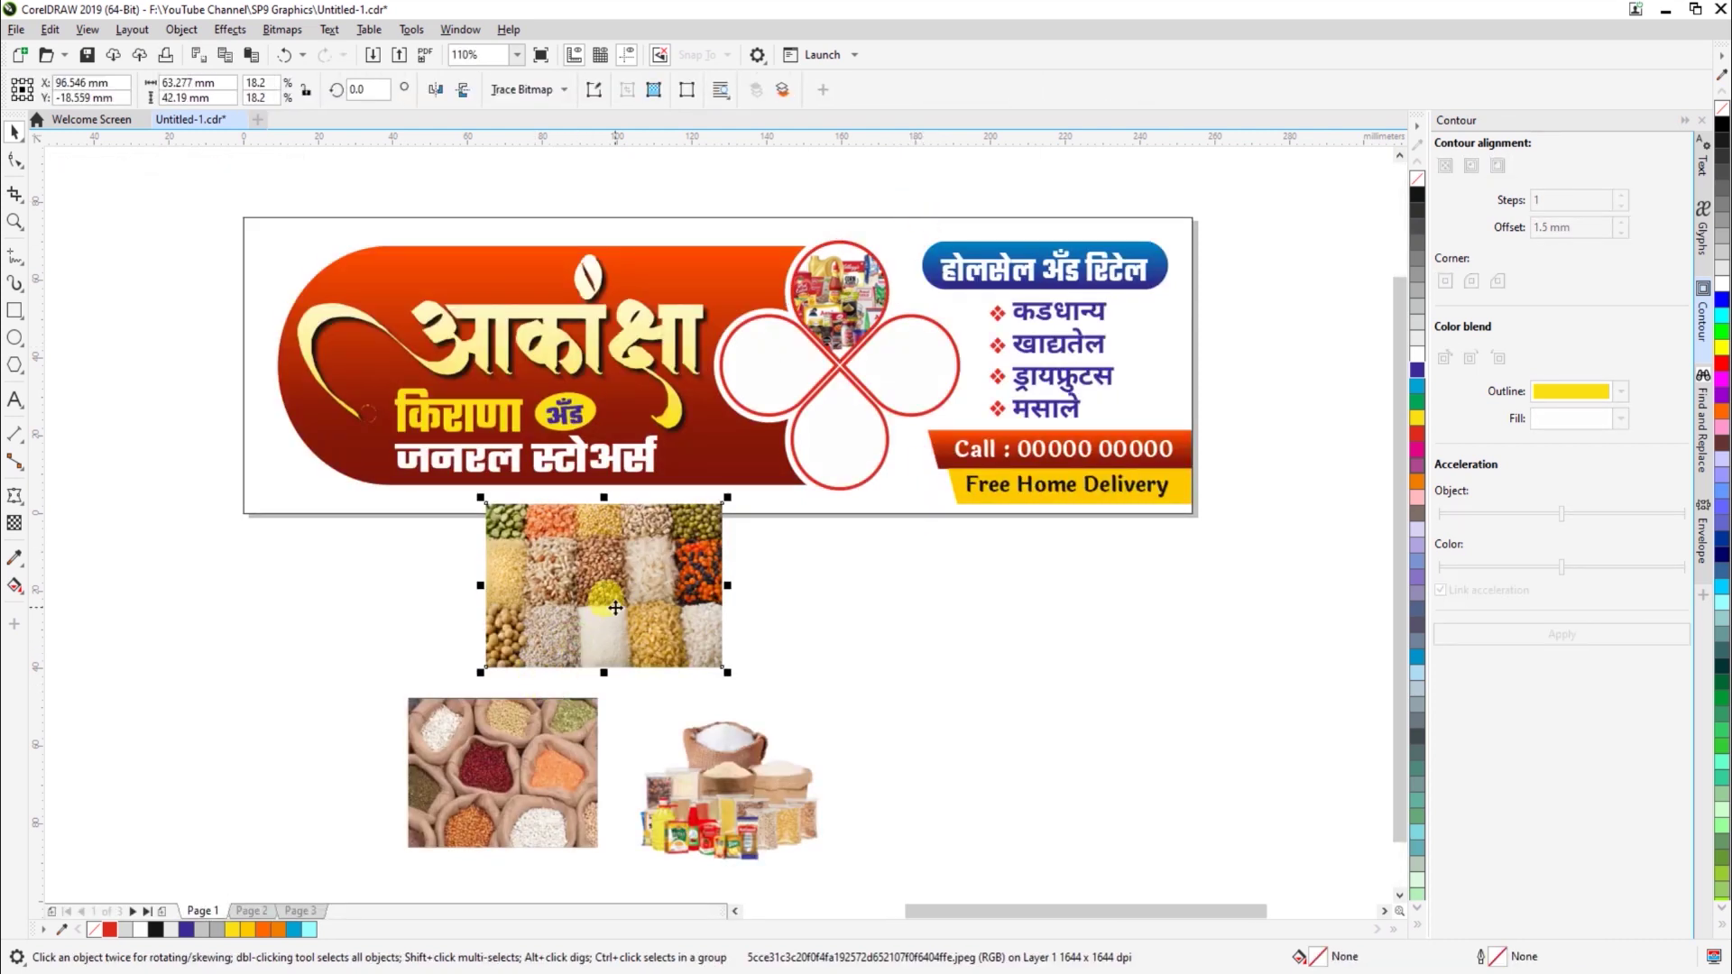
{"action": "right_click", "coordinate": [615, 608]}
{"action": "left_click", "coordinate": [710, 322]}
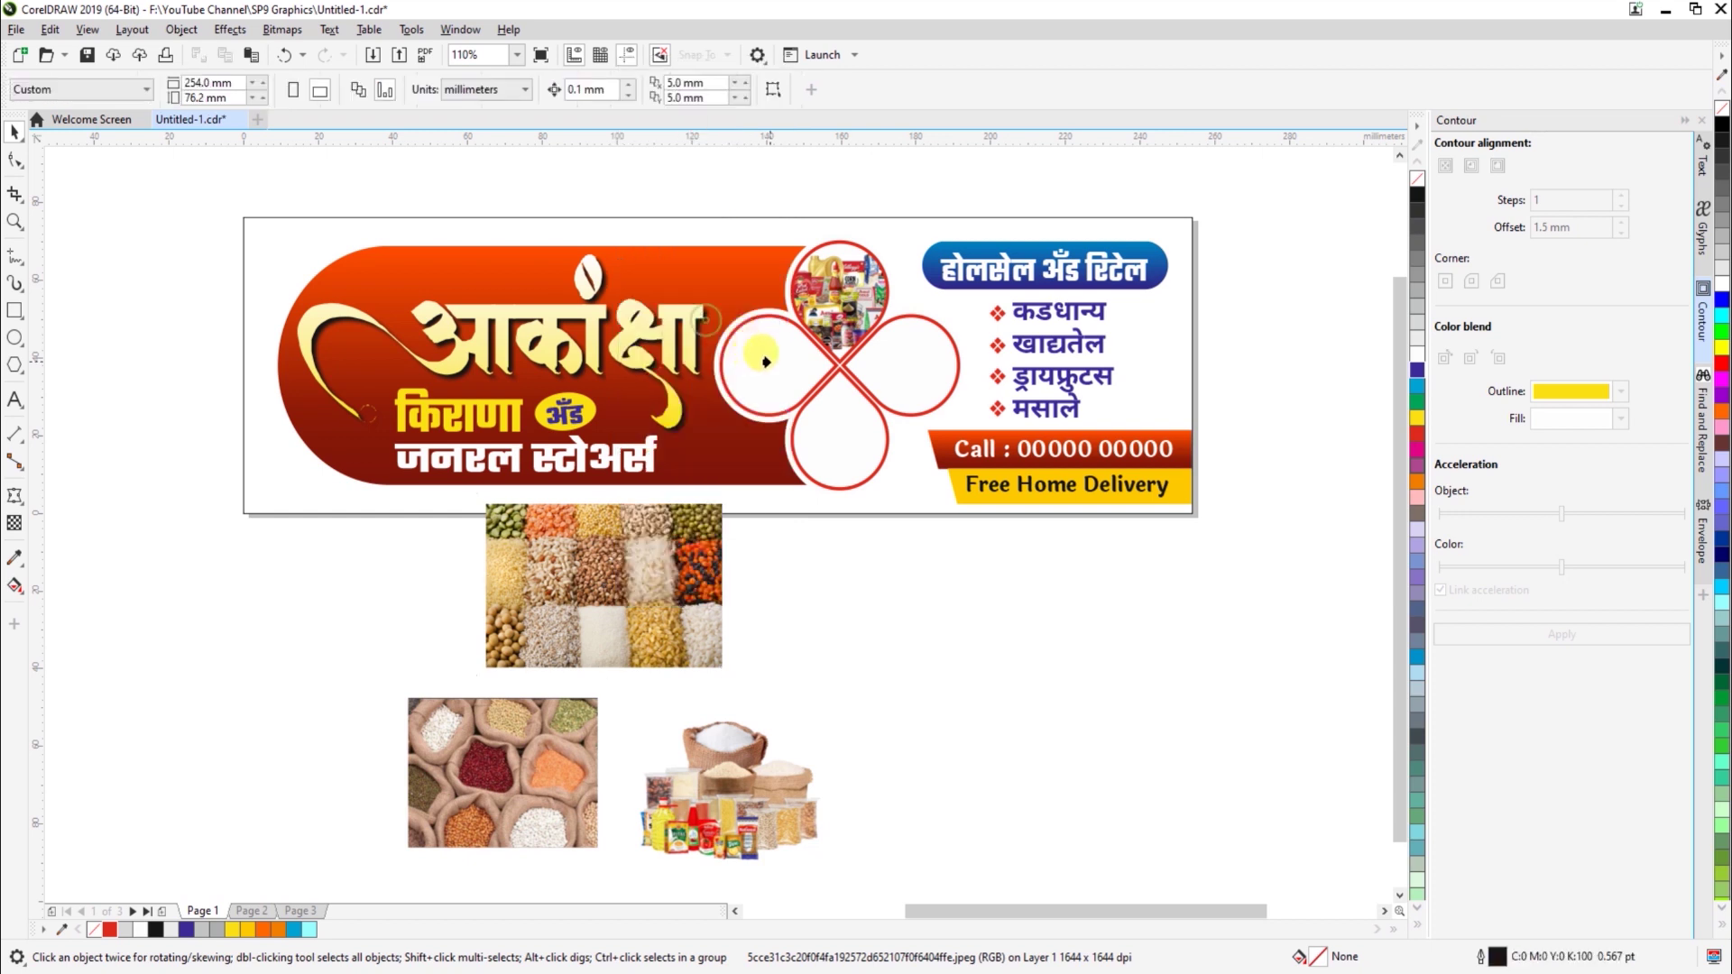
{"action": "left_click", "coordinate": [767, 343]}
{"action": "left_click", "coordinate": [775, 388], "text": "ctrl"}
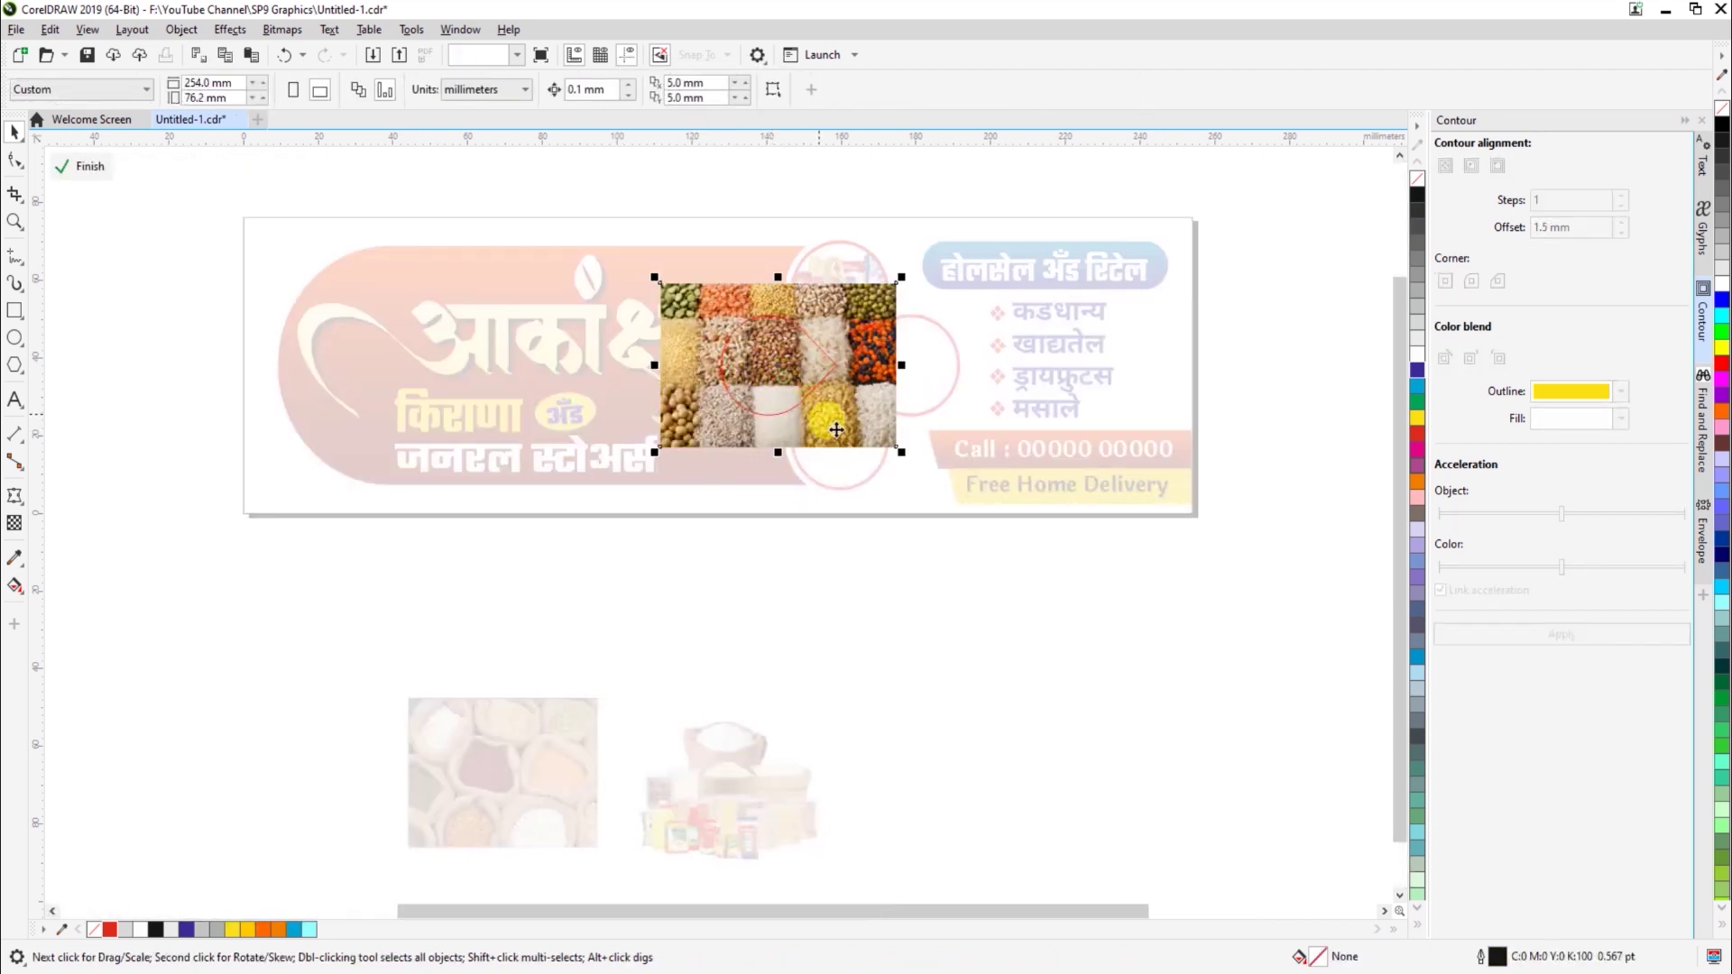
{"action": "left_click_drag", "start_coordinate": [898, 448], "coordinate": [848, 470]}
{"action": "left_click", "coordinate": [845, 559]}
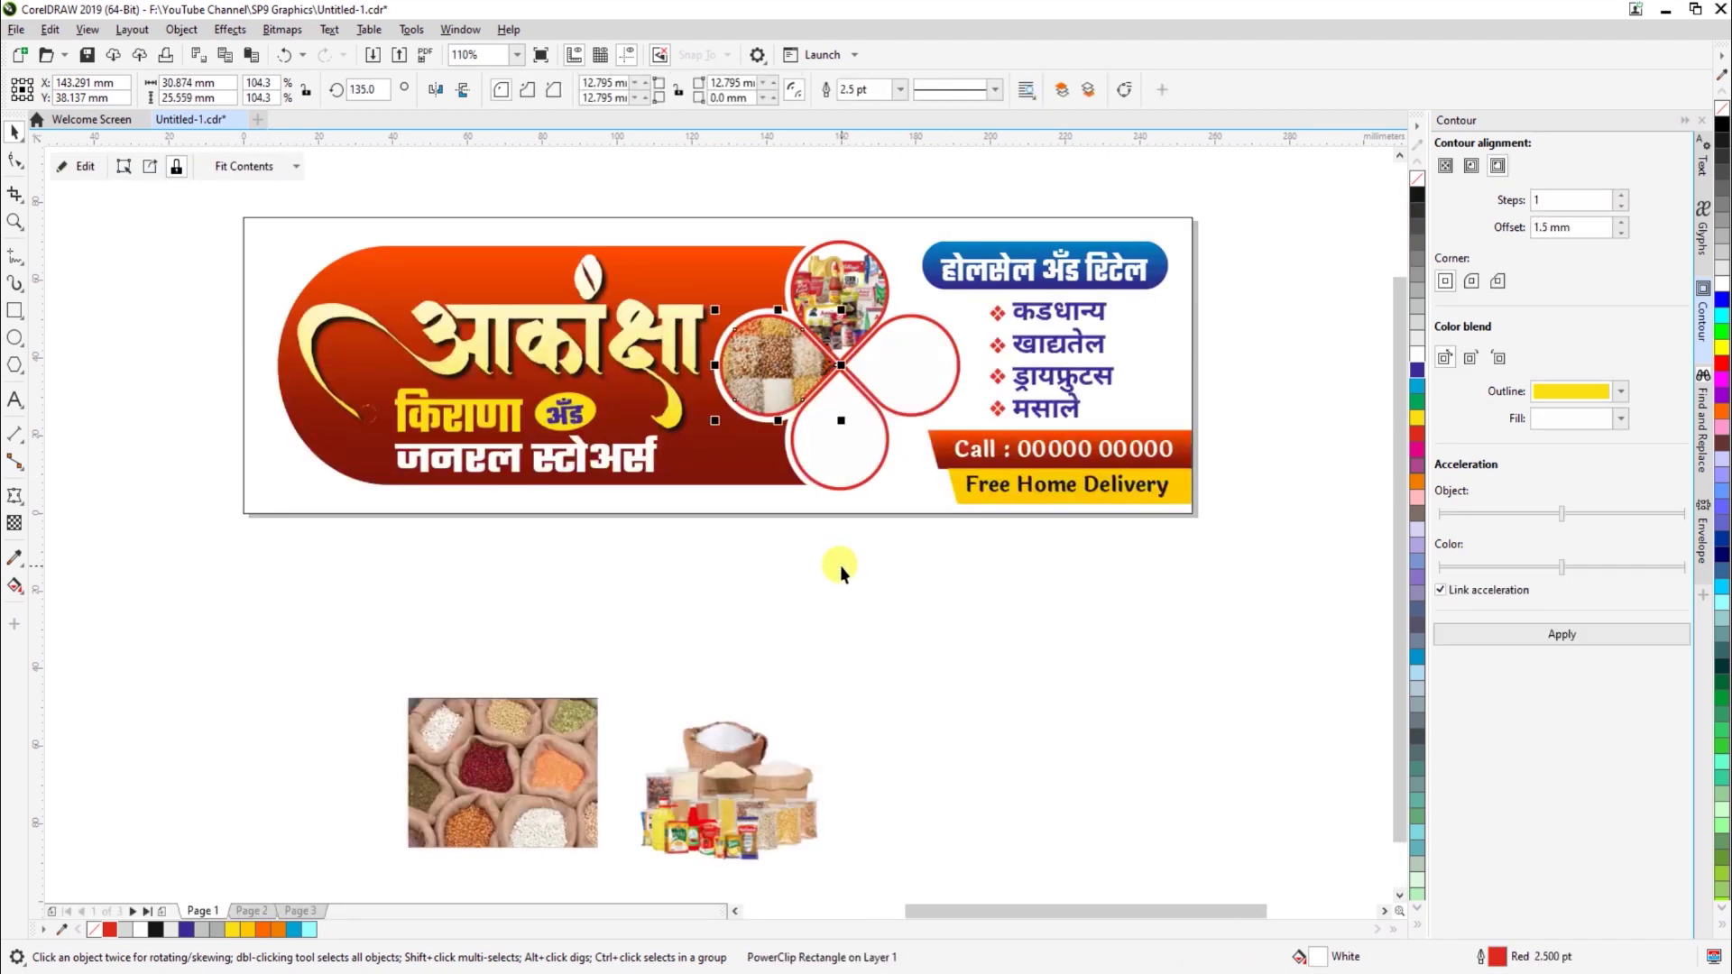
PowerClip the picture of pulses in sacks inside the right petal and scale it down to about 34.9 mm wide
{"action": "left_click_drag", "start_coordinate": [557, 761], "coordinate": [1018, 555]}
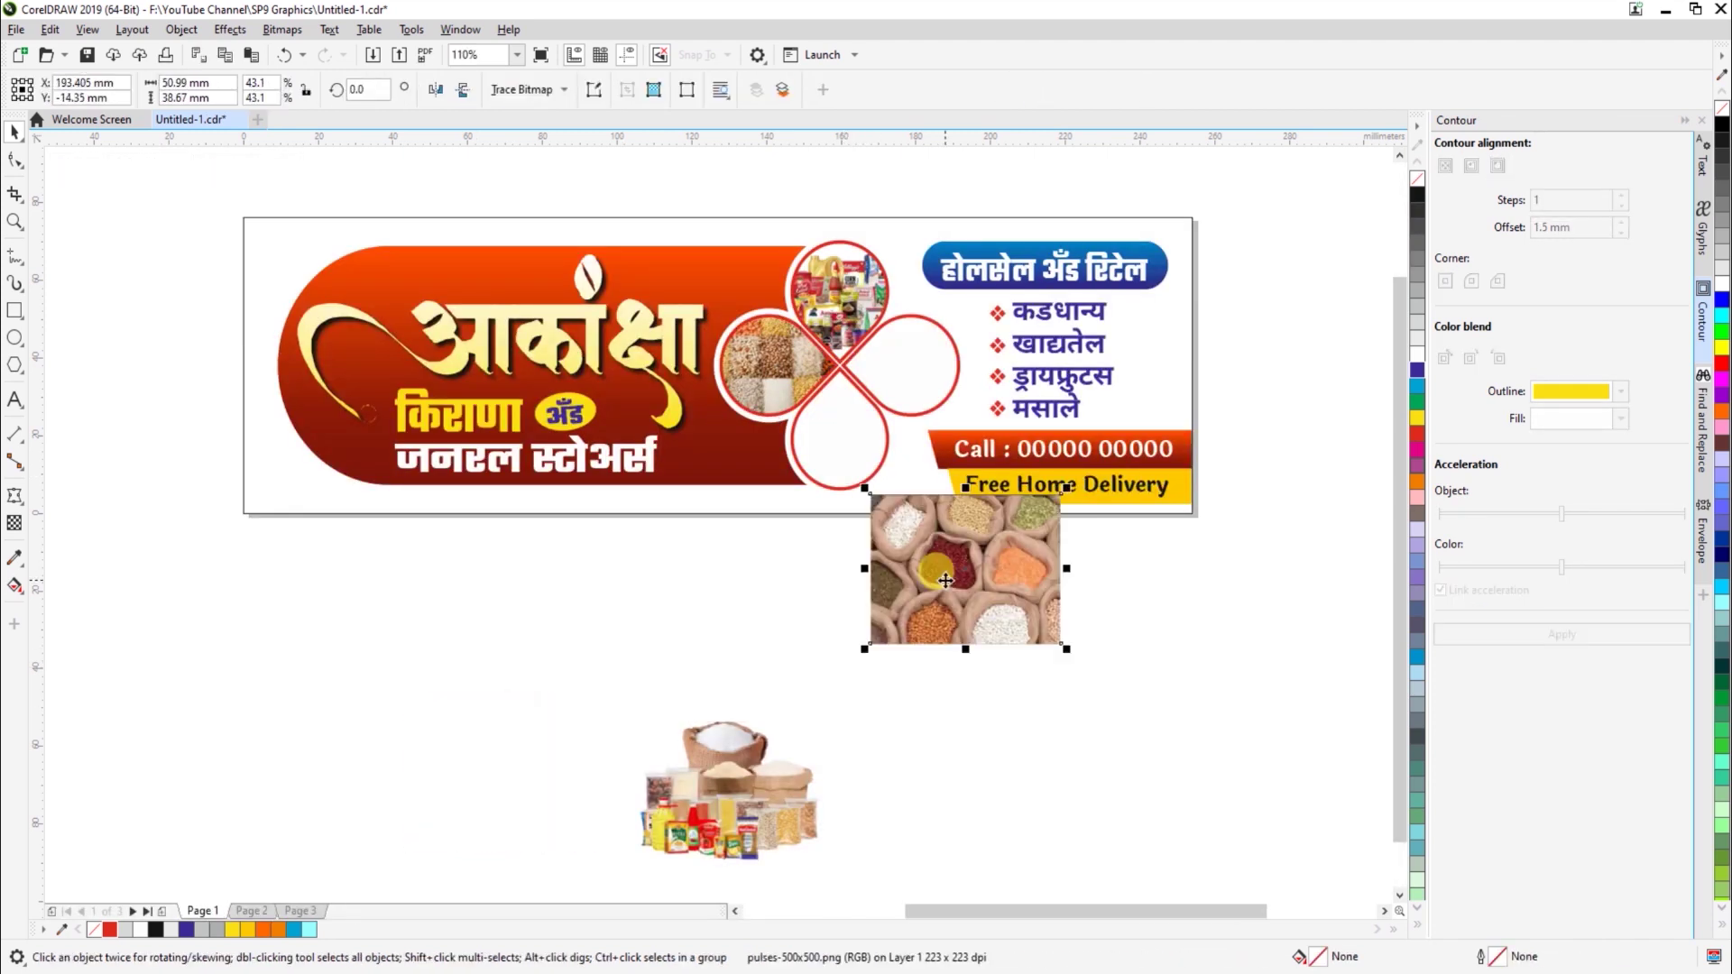
{"action": "right_click", "coordinate": [944, 577]}
{"action": "left_click", "coordinate": [1011, 293]}
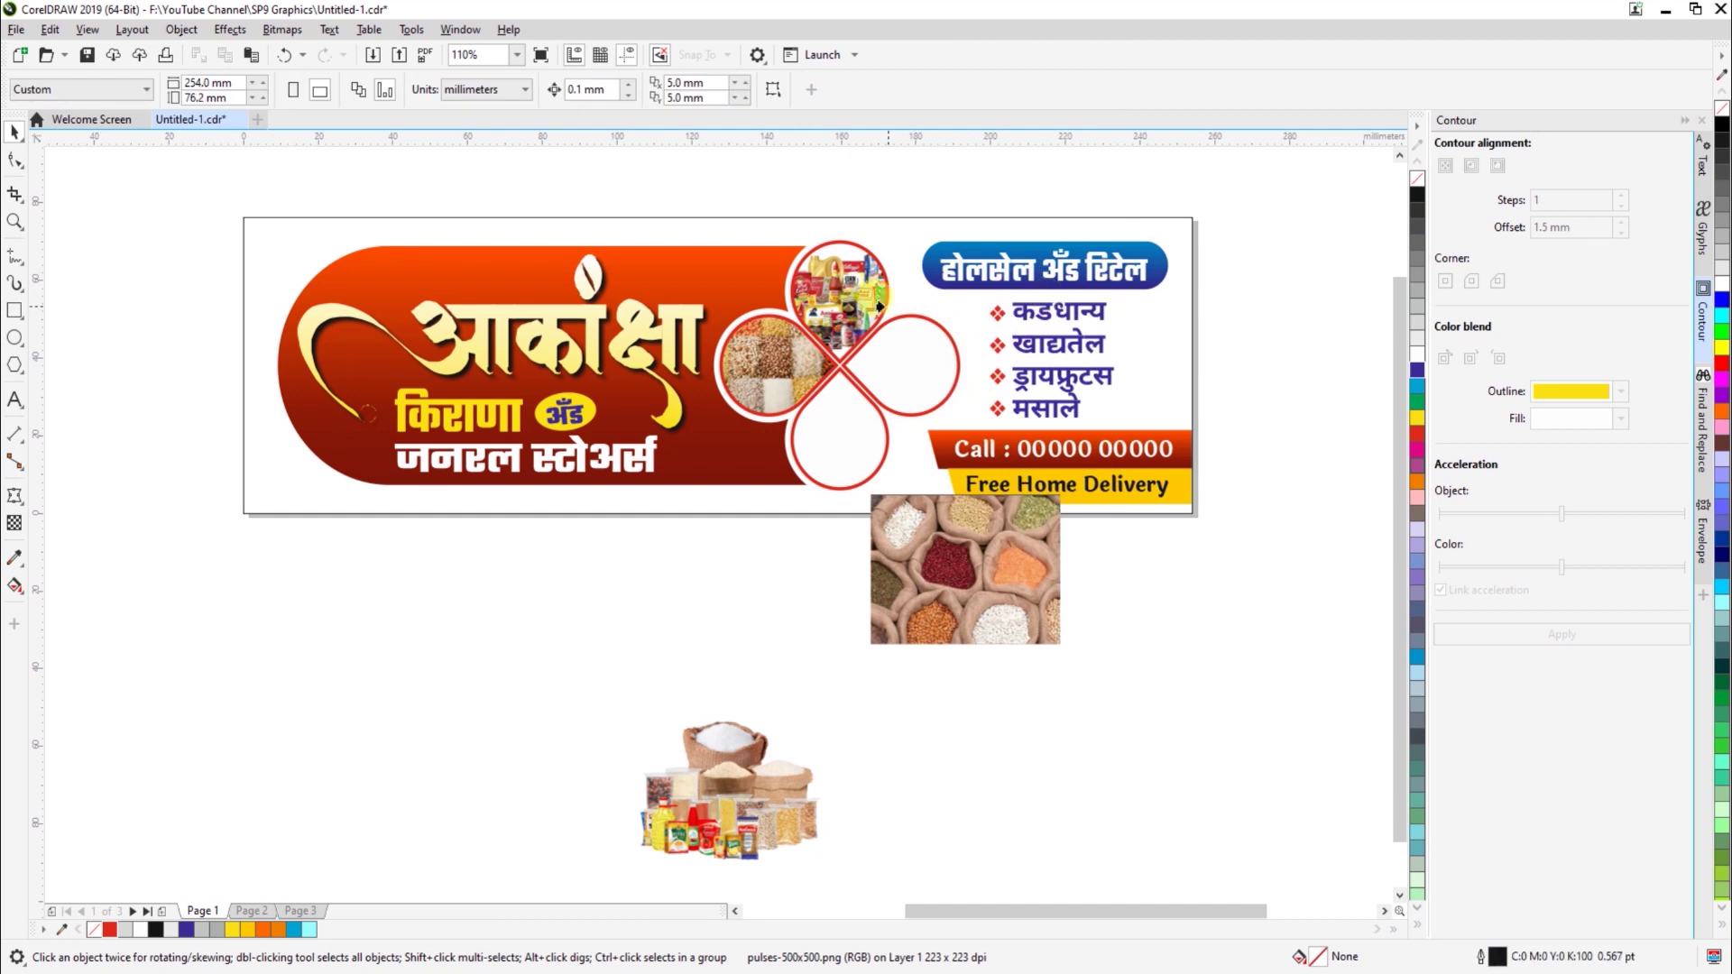
{"action": "left_click", "coordinate": [902, 334]}
{"action": "left_click", "coordinate": [920, 370], "text": "ctrl"}
{"action": "left_click", "coordinate": [920, 371]}
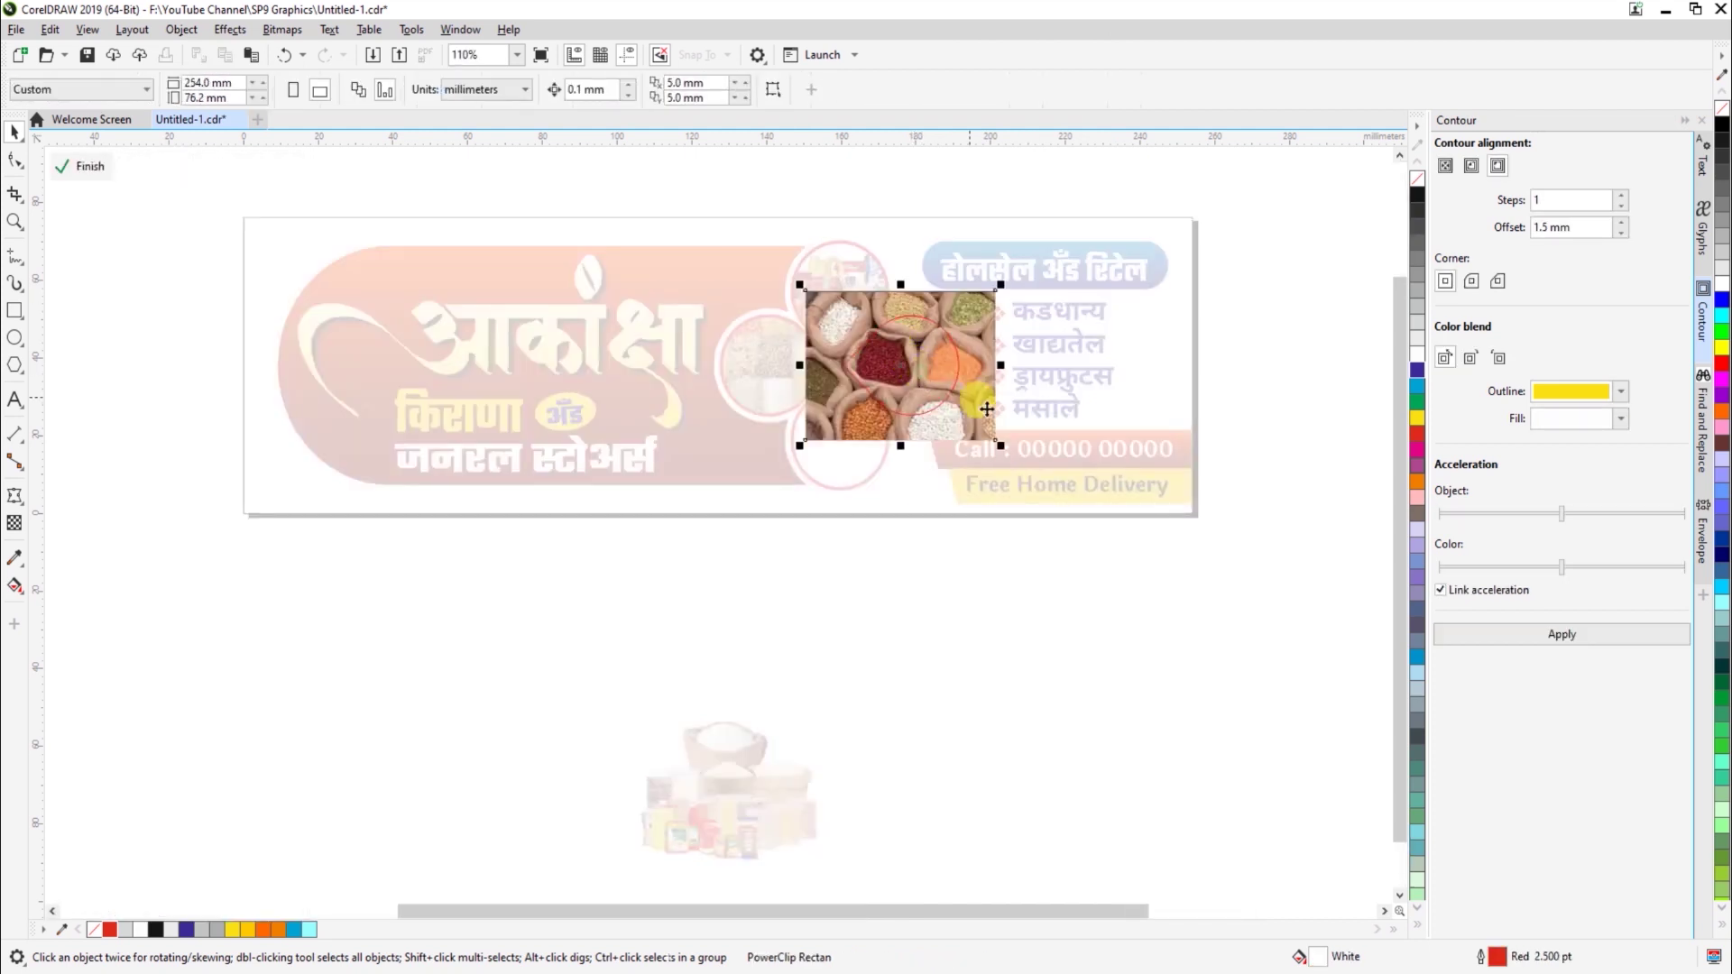
{"action": "left_click_drag", "start_coordinate": [1001, 454], "coordinate": [971, 452]}
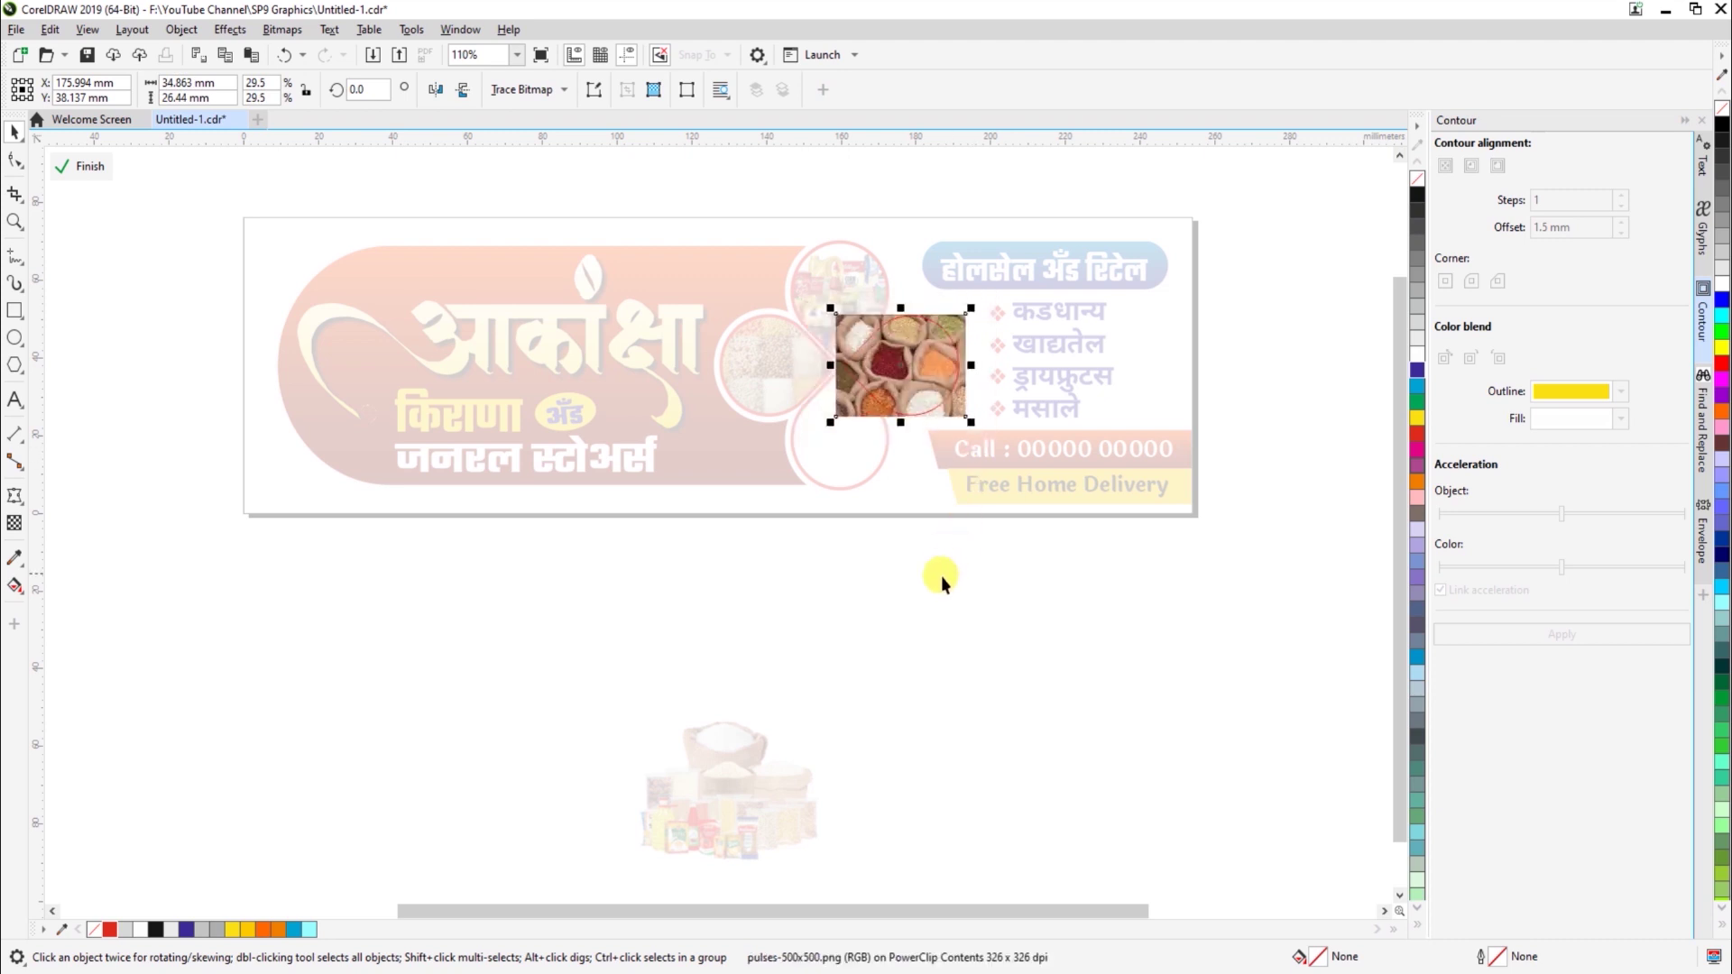
{"action": "left_click", "coordinate": [940, 577], "text": "ctrl"}
PowerClip the remaining grocery pile picture inside the bottom petal and open its contents for editing
{"action": "left_click_drag", "start_coordinate": [738, 772], "coordinate": [702, 563]}
{"action": "right_click", "coordinate": [701, 563]}
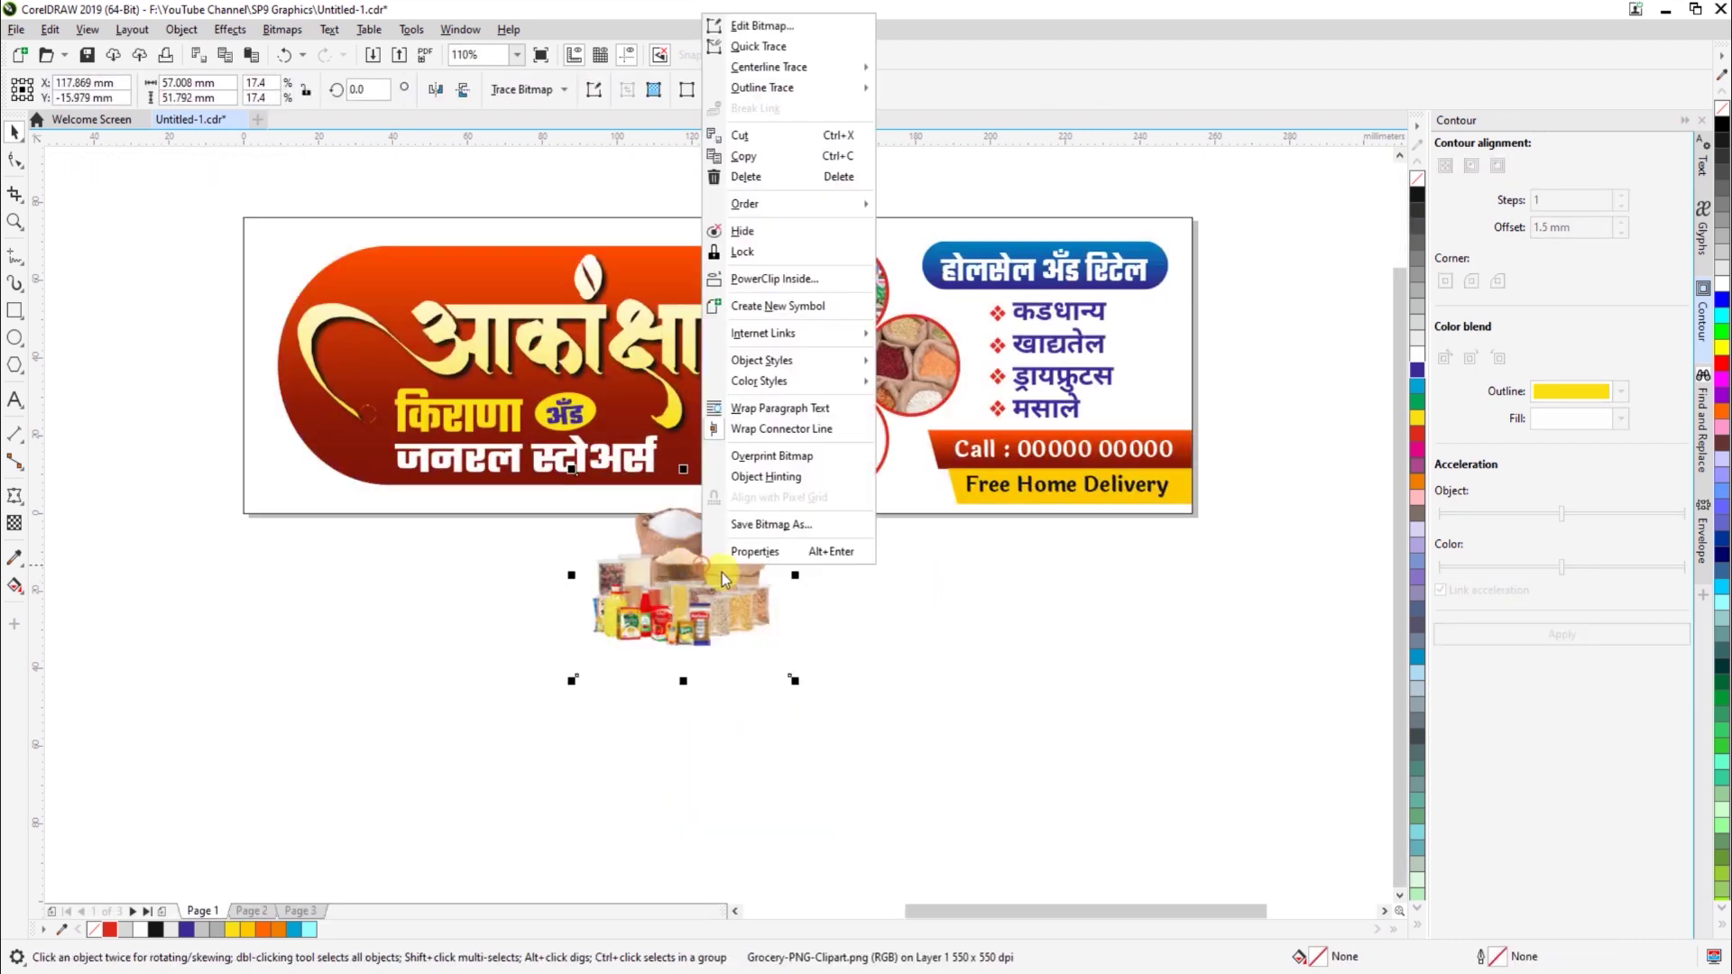
{"action": "left_click", "coordinate": [816, 282]}
{"action": "left_click", "coordinate": [820, 430]}
{"action": "left_click", "coordinate": [853, 462], "text": "ctrl"}
{"action": "left_click", "coordinate": [852, 462]}
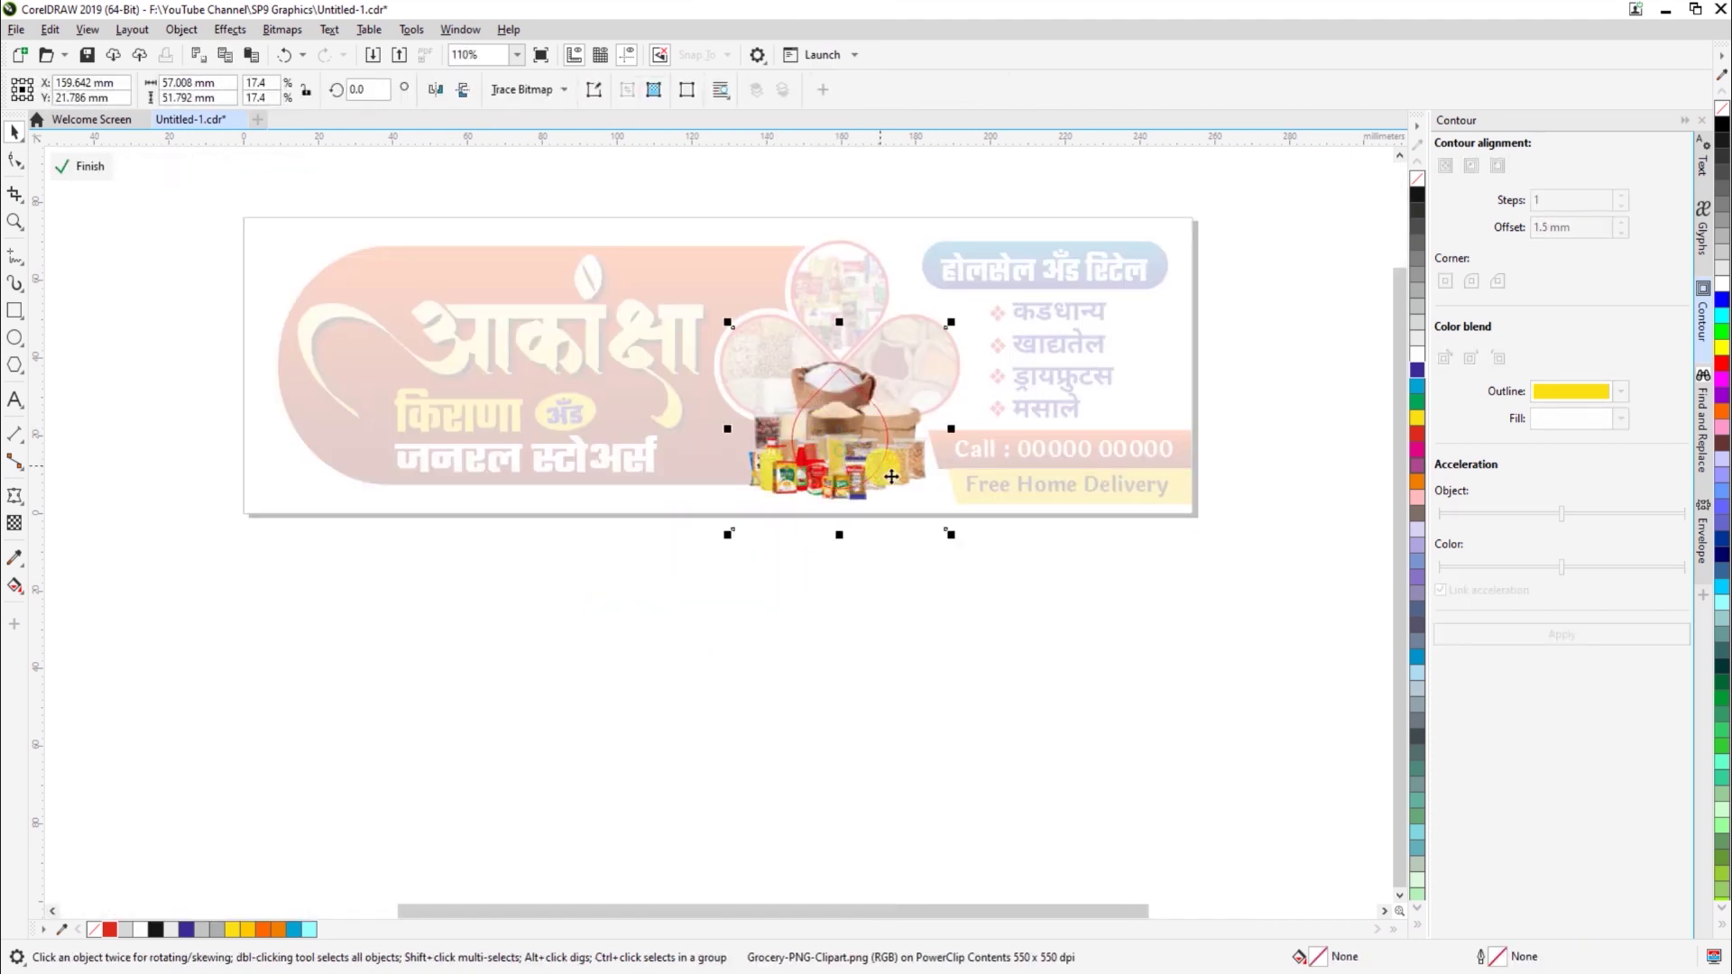
Scale the grocery pile picture down to about 37.6 mm wide, shift it slightly lower within the petal and finish editing
{"action": "left_click_drag", "start_coordinate": [964, 535], "coordinate": [917, 533]}
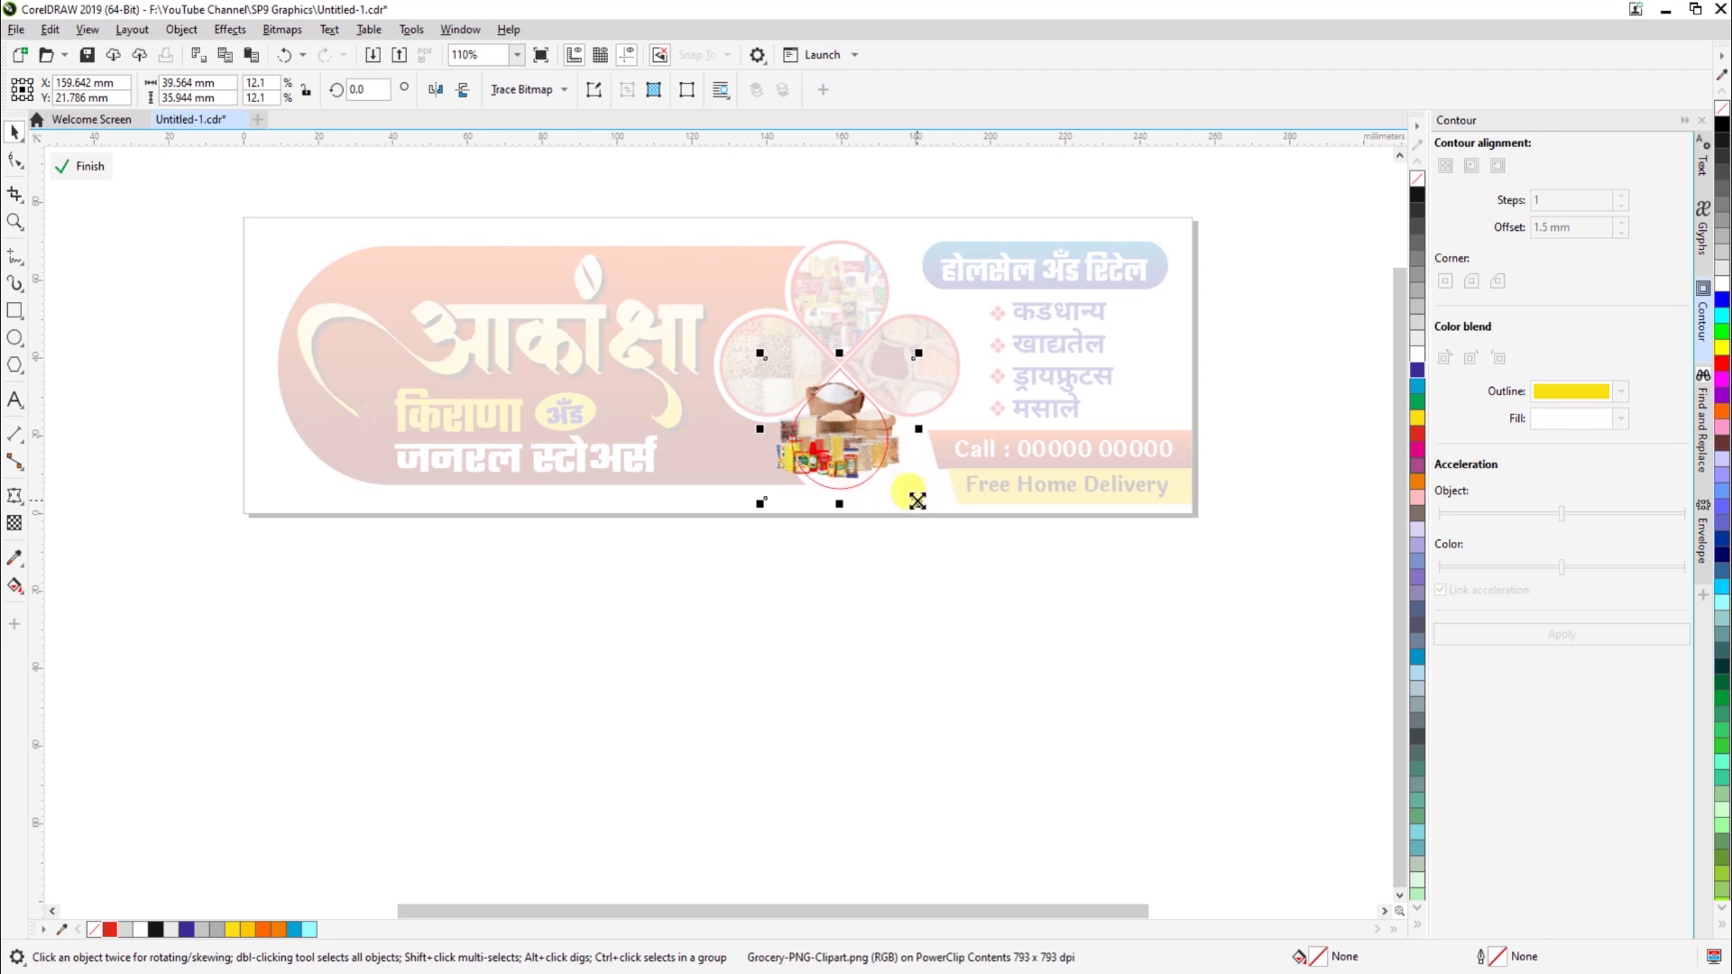
{"action": "left_click_drag", "start_coordinate": [861, 467], "coordinate": [915, 506]}
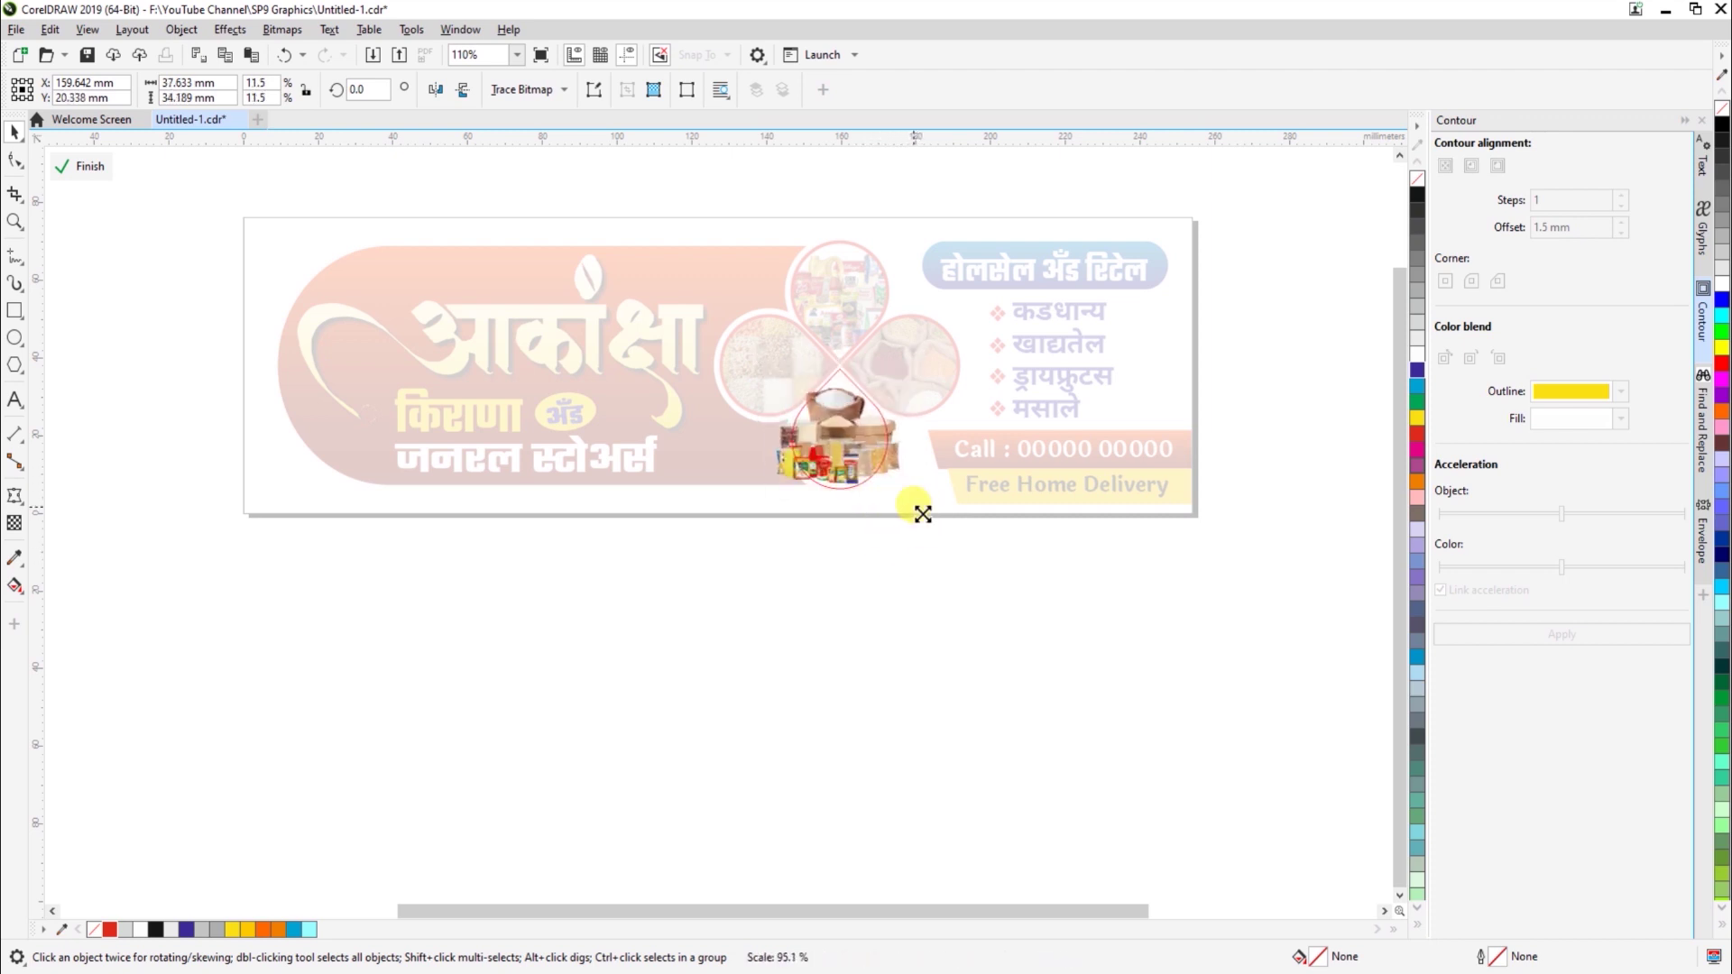
{"action": "left_click", "coordinate": [932, 560], "text": "ctrl"}
{"action": "left_click", "coordinate": [939, 581]}
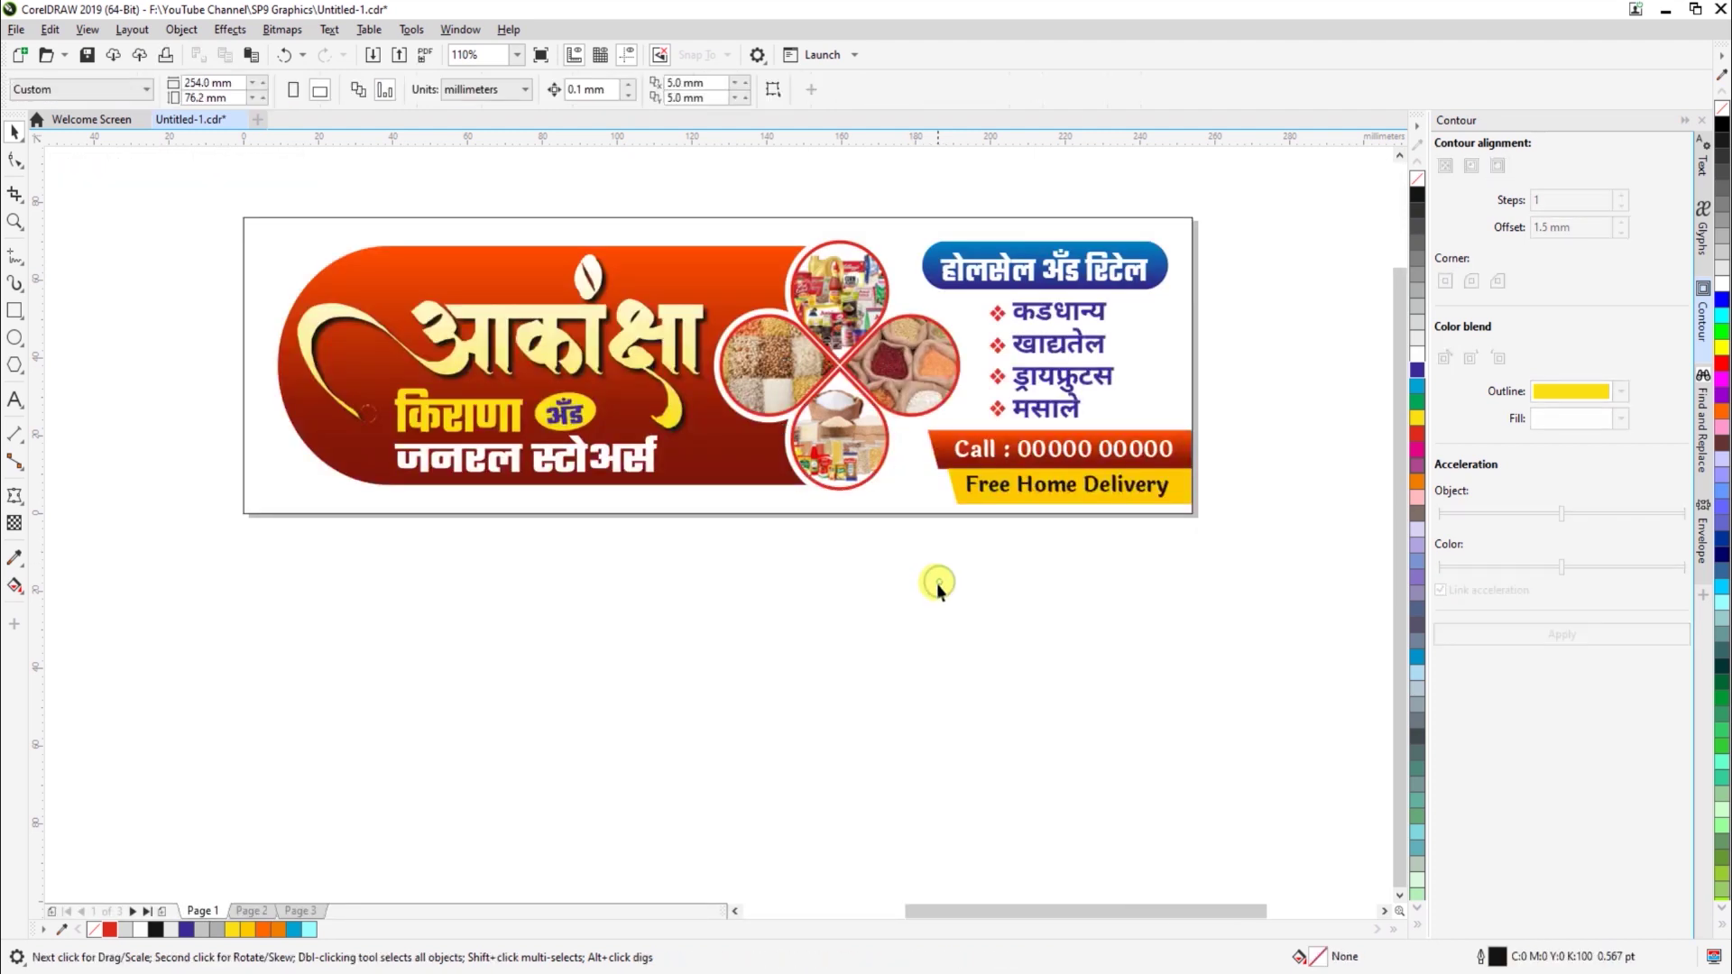
Move the light blue texture picture closer to the banner page, keeping it outside the page beside the banner
{"action": "scroll", "coordinate": [926, 581], "scroll_direction": "down", "scroll_amount": 4}
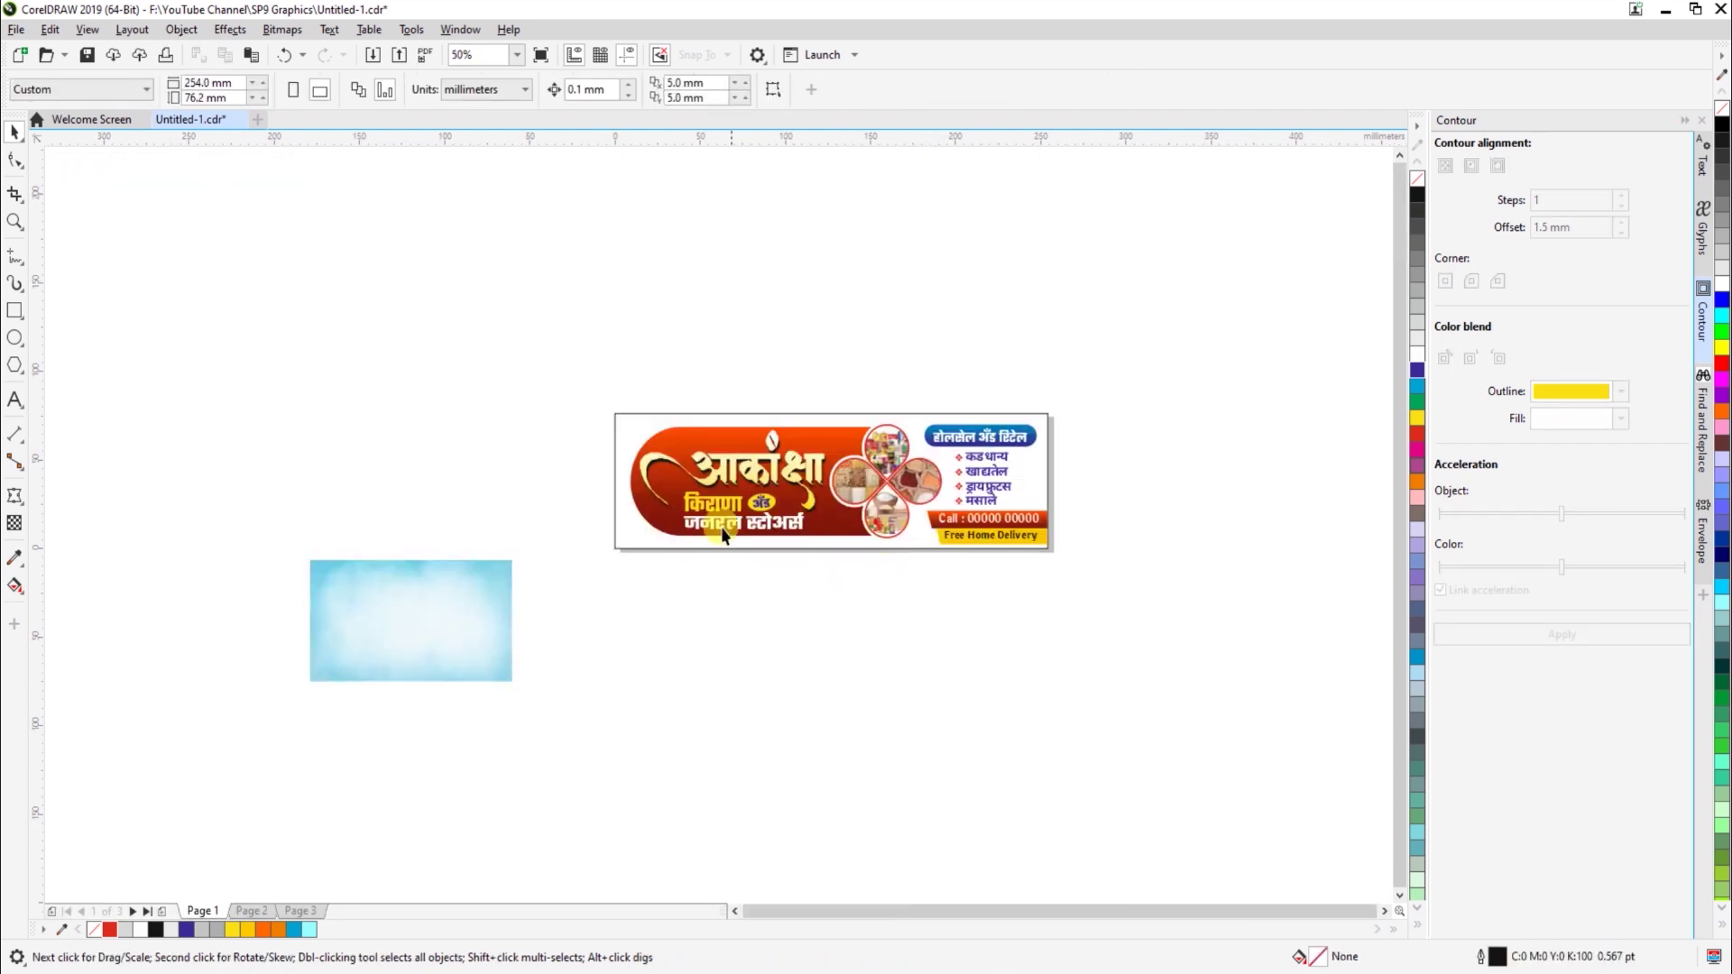
{"action": "left_click", "coordinate": [639, 415]}
{"action": "left_click", "coordinate": [766, 350]}
{"action": "left_click", "coordinate": [464, 611]}
{"action": "left_click_drag", "start_coordinate": [450, 615], "coordinate": [519, 505]}
{"action": "key", "text": "z"}
{"action": "left_click_drag", "start_coordinate": [316, 365], "coordinate": [1209, 599]}
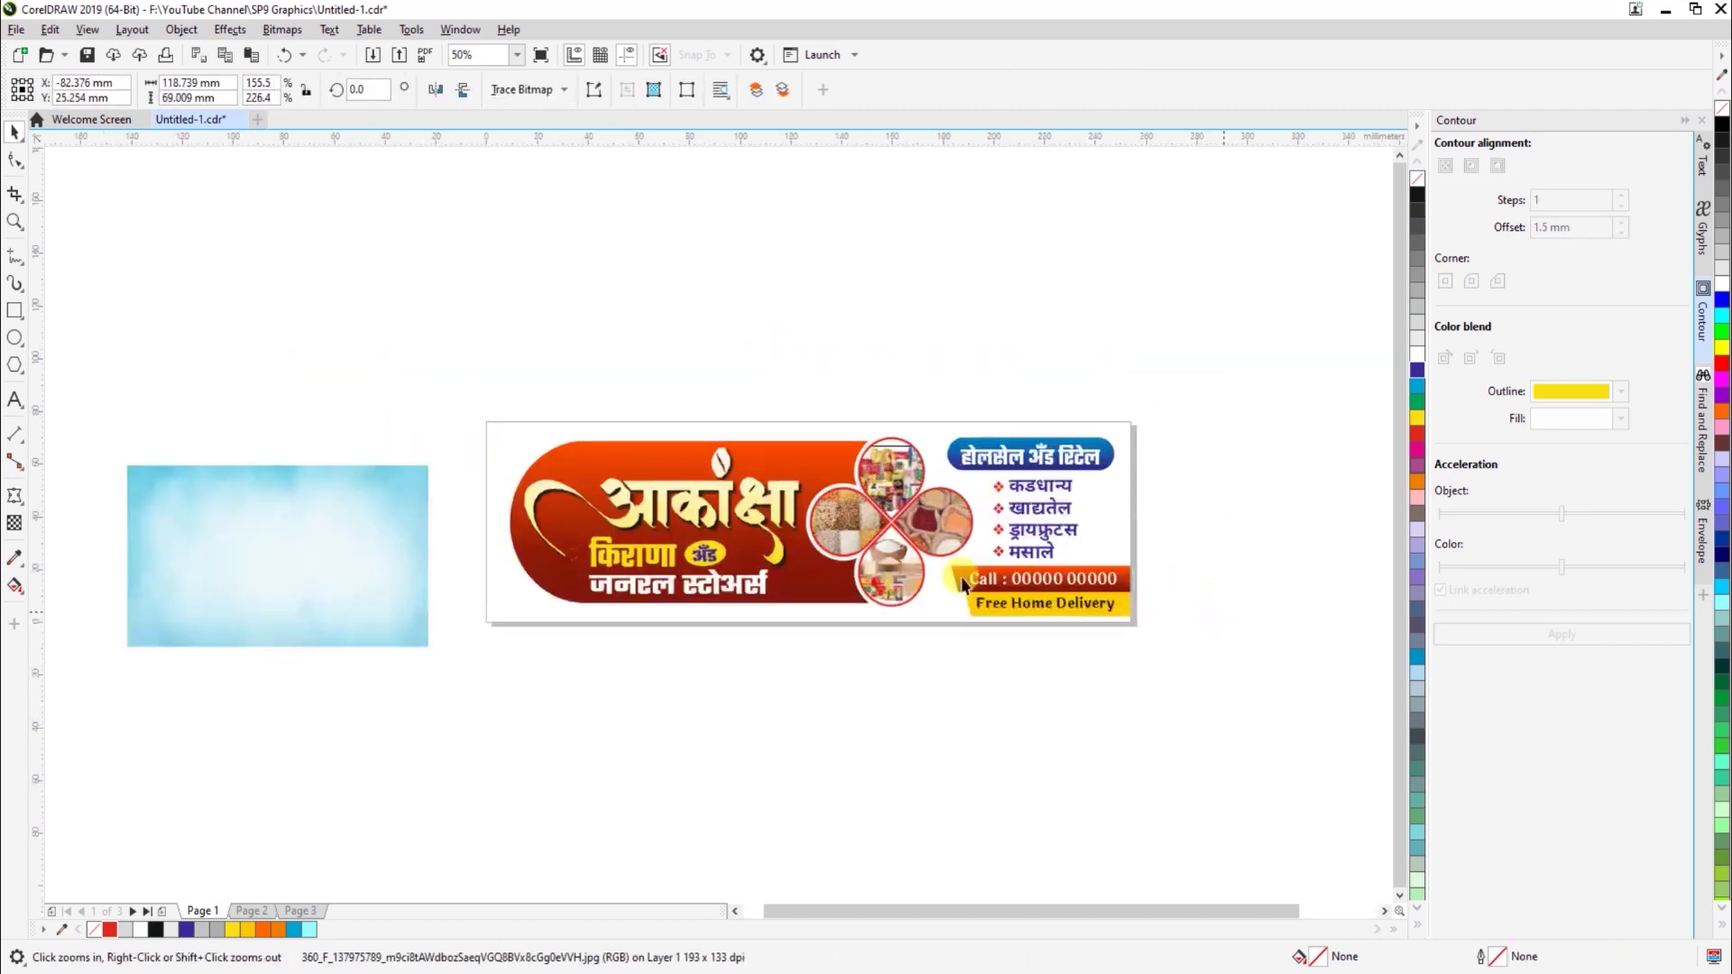
{"action": "key", "text": "space"}
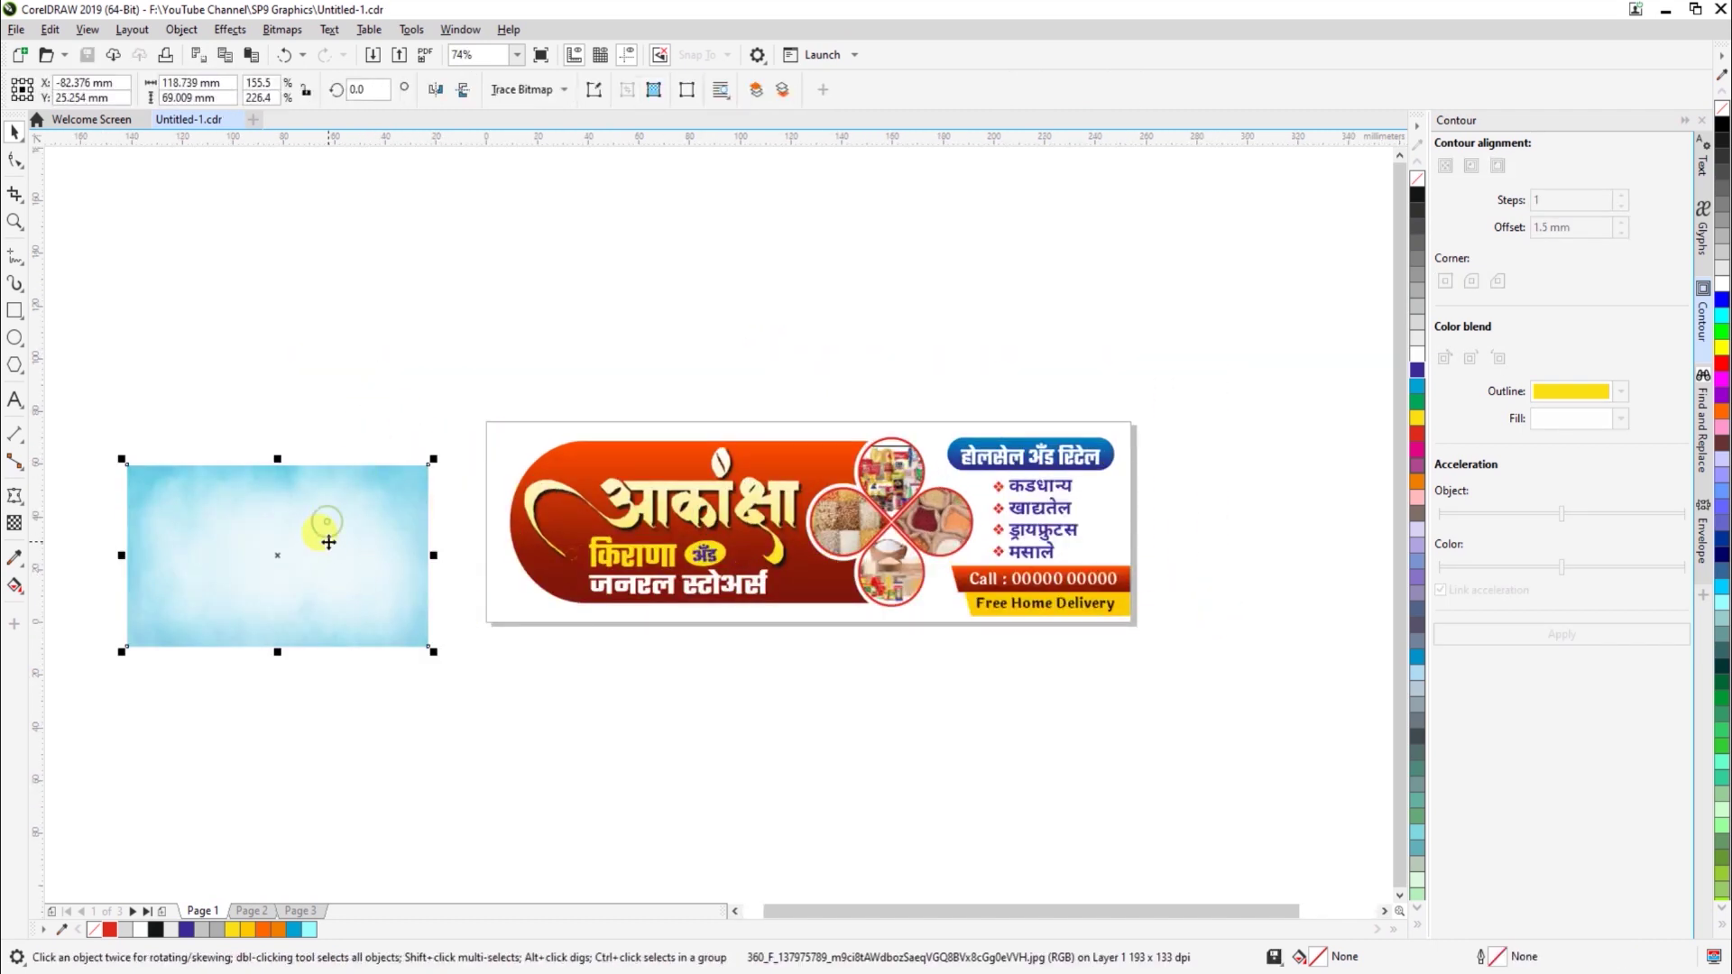
{"action": "left_click", "coordinate": [393, 226]}
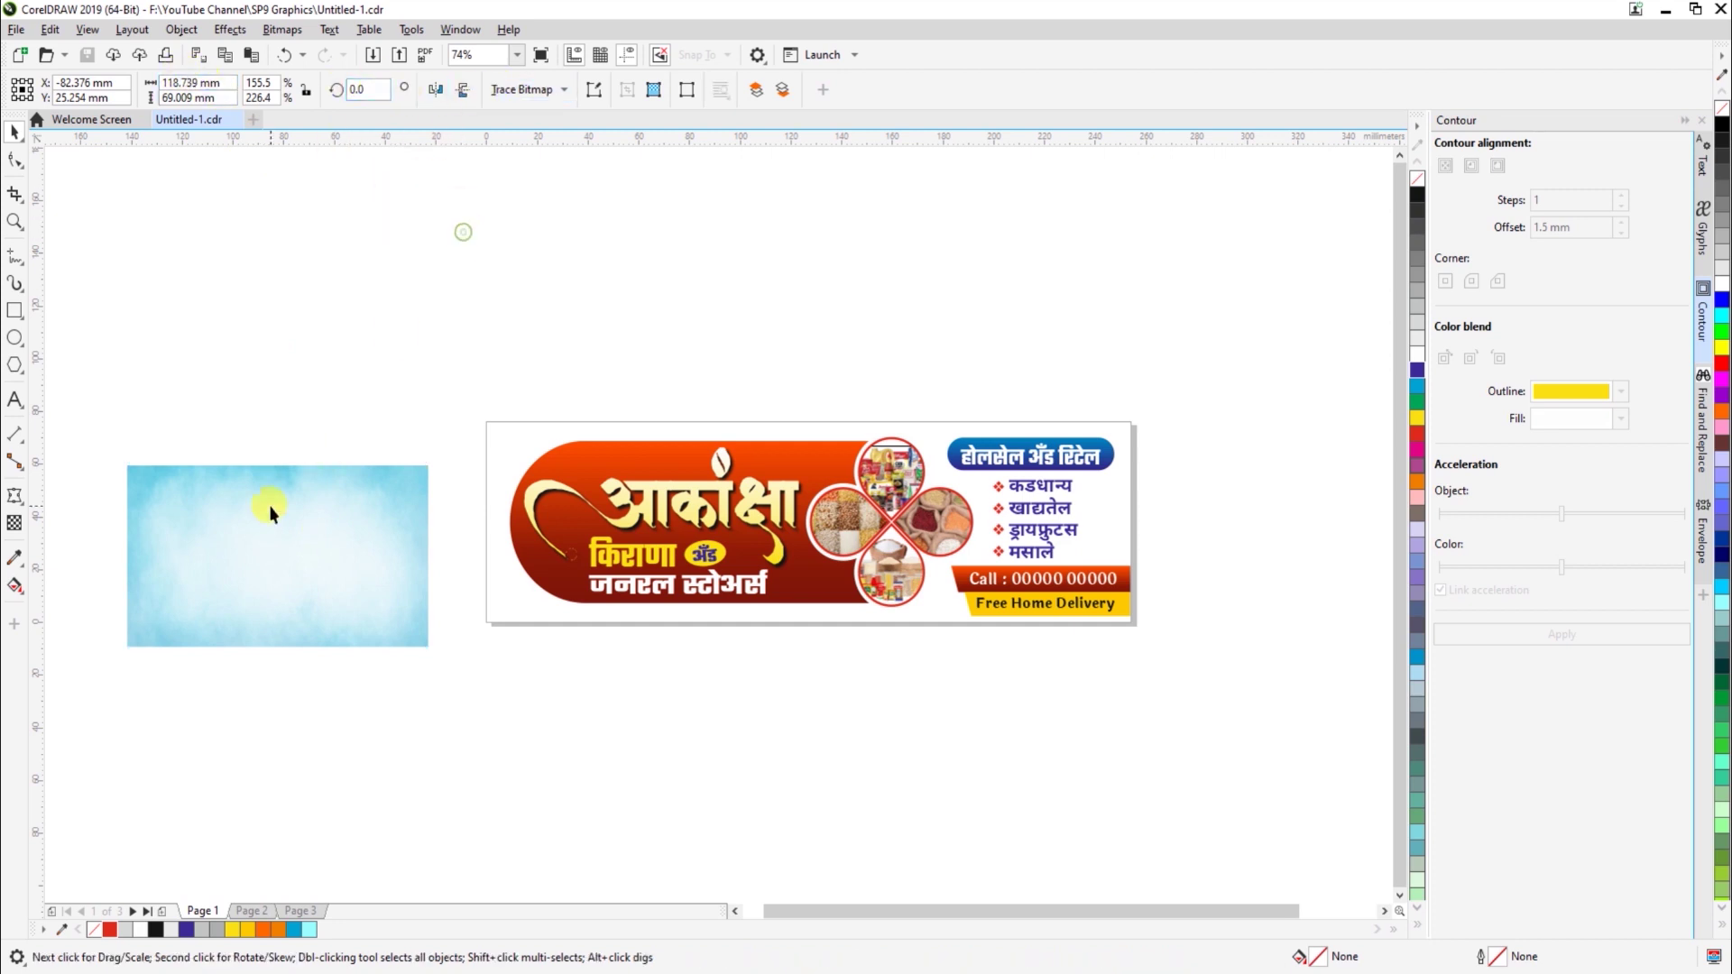
{"action": "left_click_drag", "start_coordinate": [271, 510], "coordinate": [355, 324]}
{"action": "left_click", "coordinate": [665, 193]}
{"action": "key", "text": "ctrl+z"}
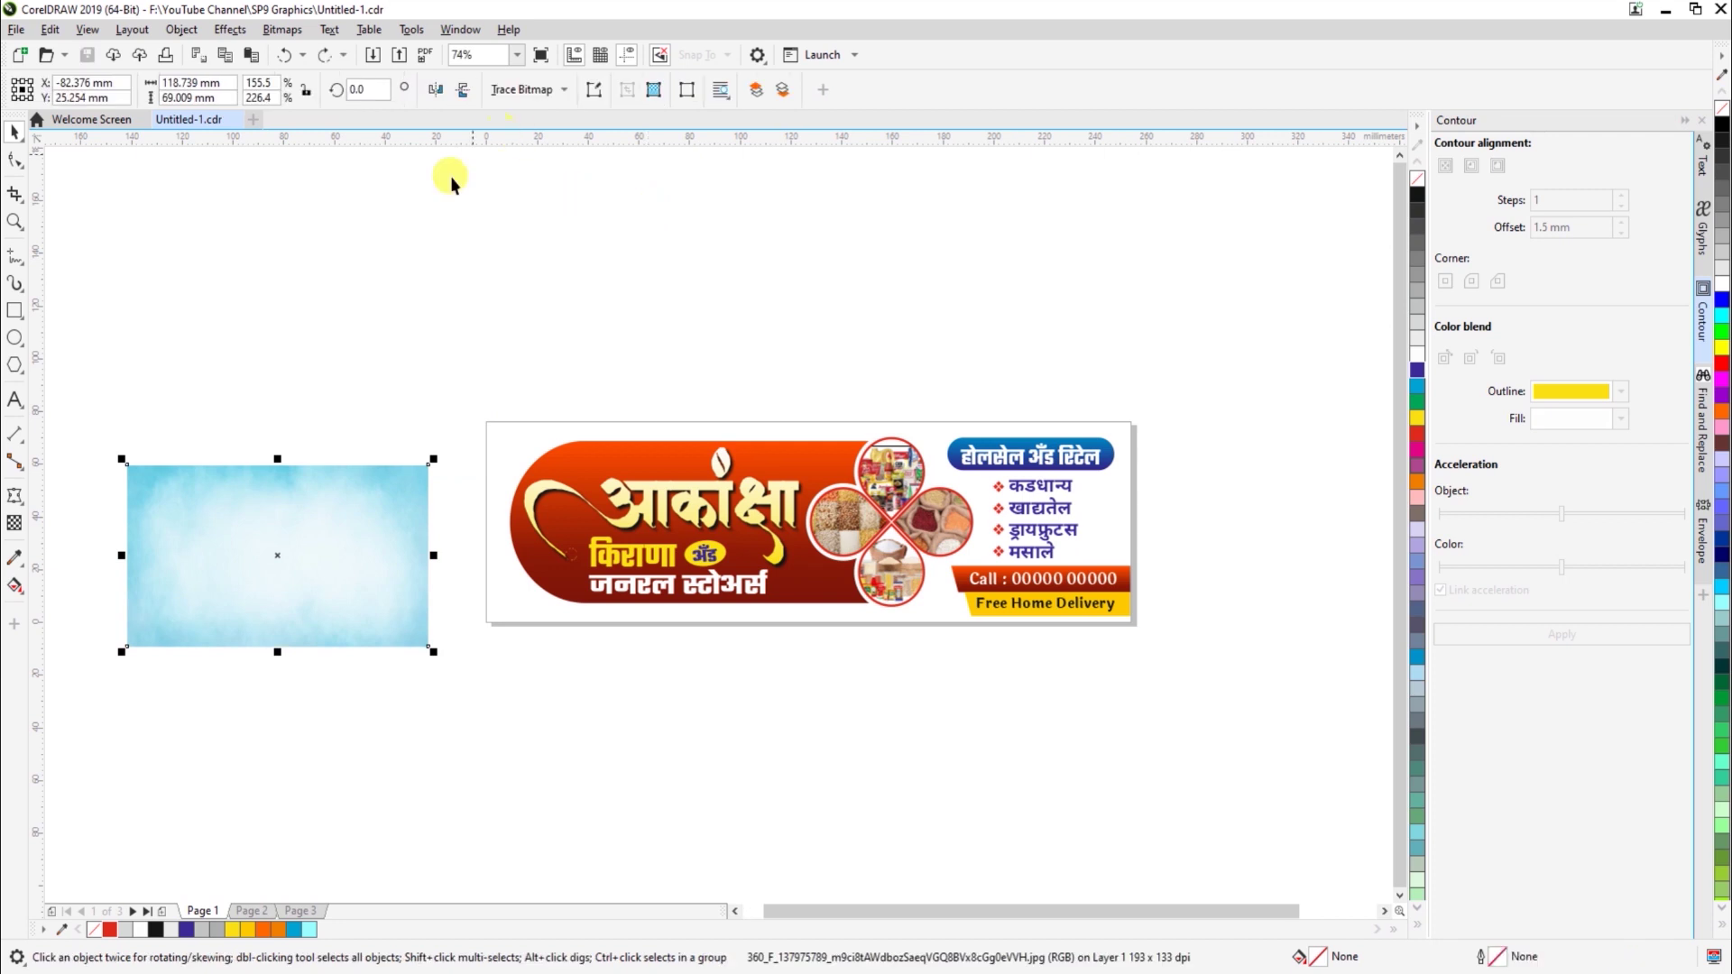
Change the document's measurement units to inches
{"action": "left_click", "coordinate": [328, 452]}
{"action": "left_click", "coordinate": [484, 91]}
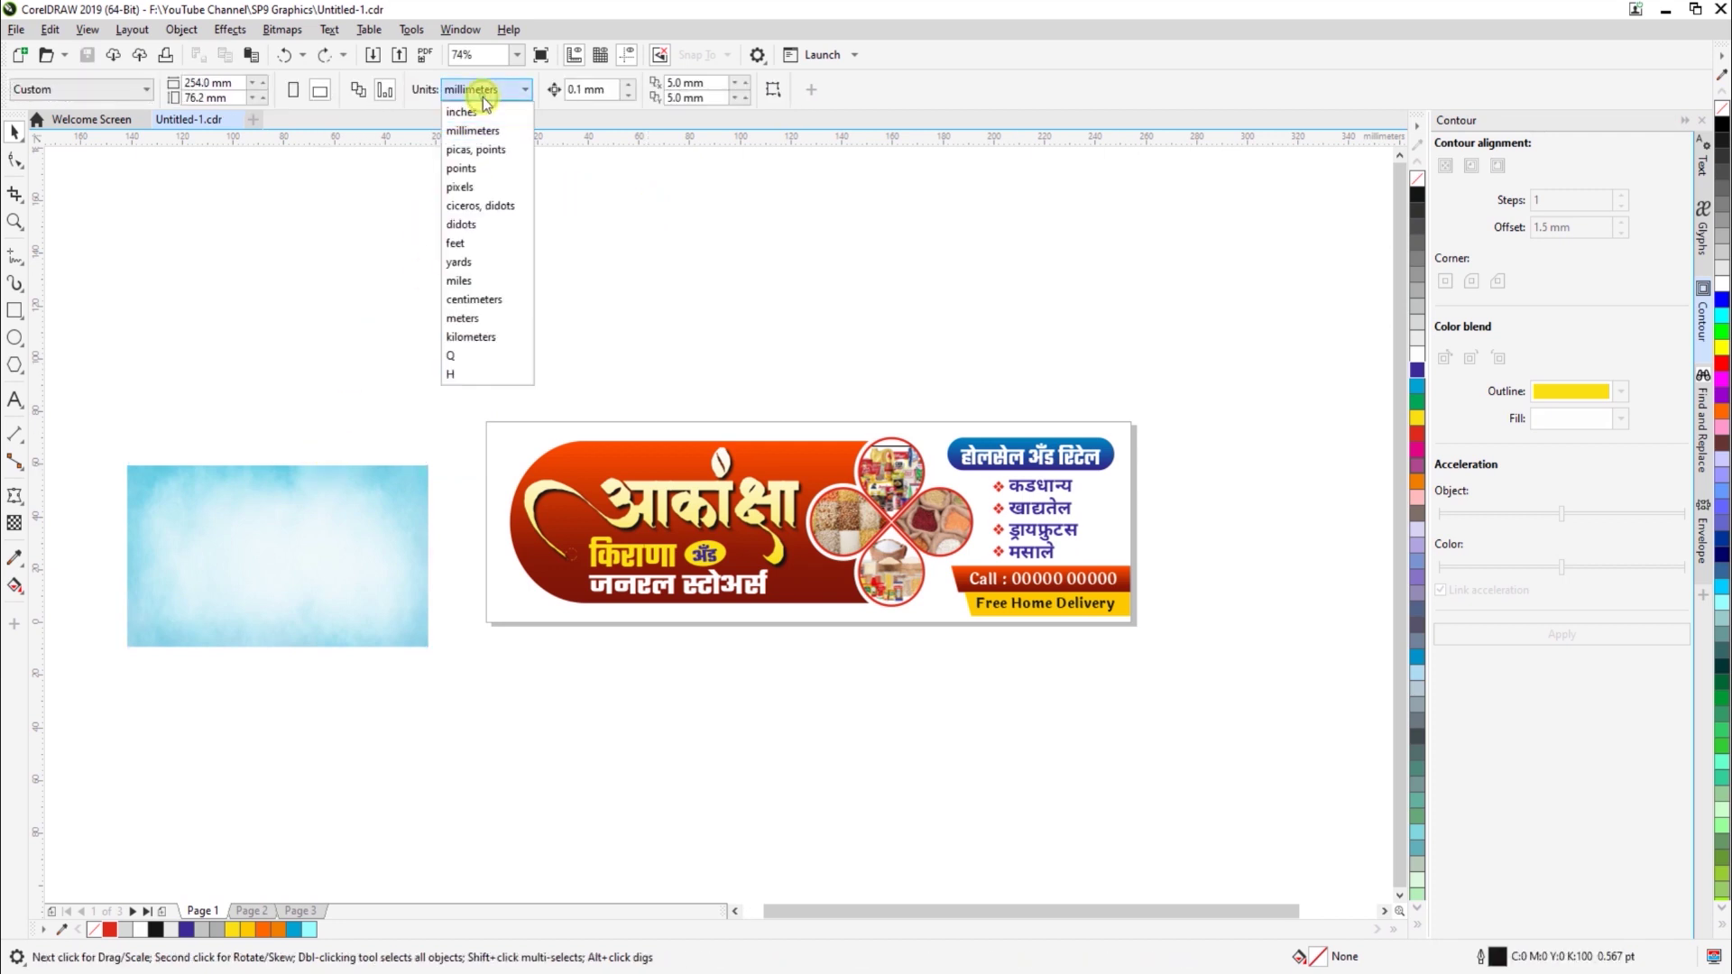
{"action": "left_click", "coordinate": [468, 114]}
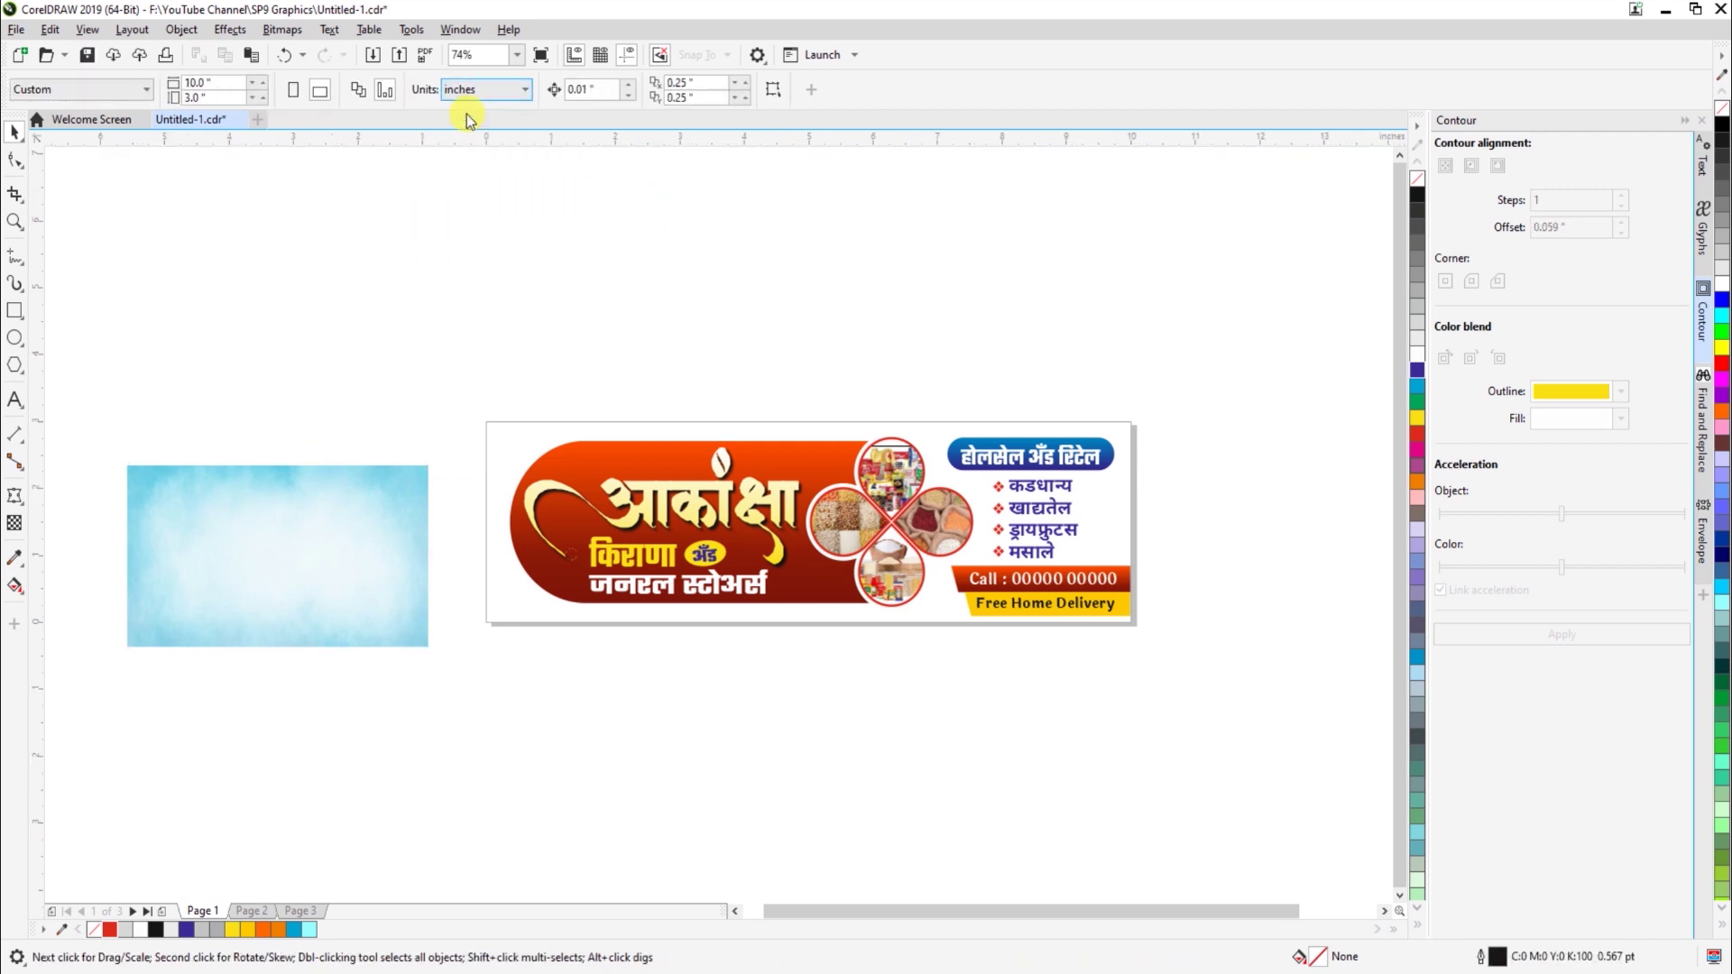
Resize the light blue texture picture to 10 by 3 inches and center it on the page as the banner background
{"action": "left_click", "coordinate": [239, 539]}
{"action": "type", "text": "10"}
{"action": "key", "text": "Return"}
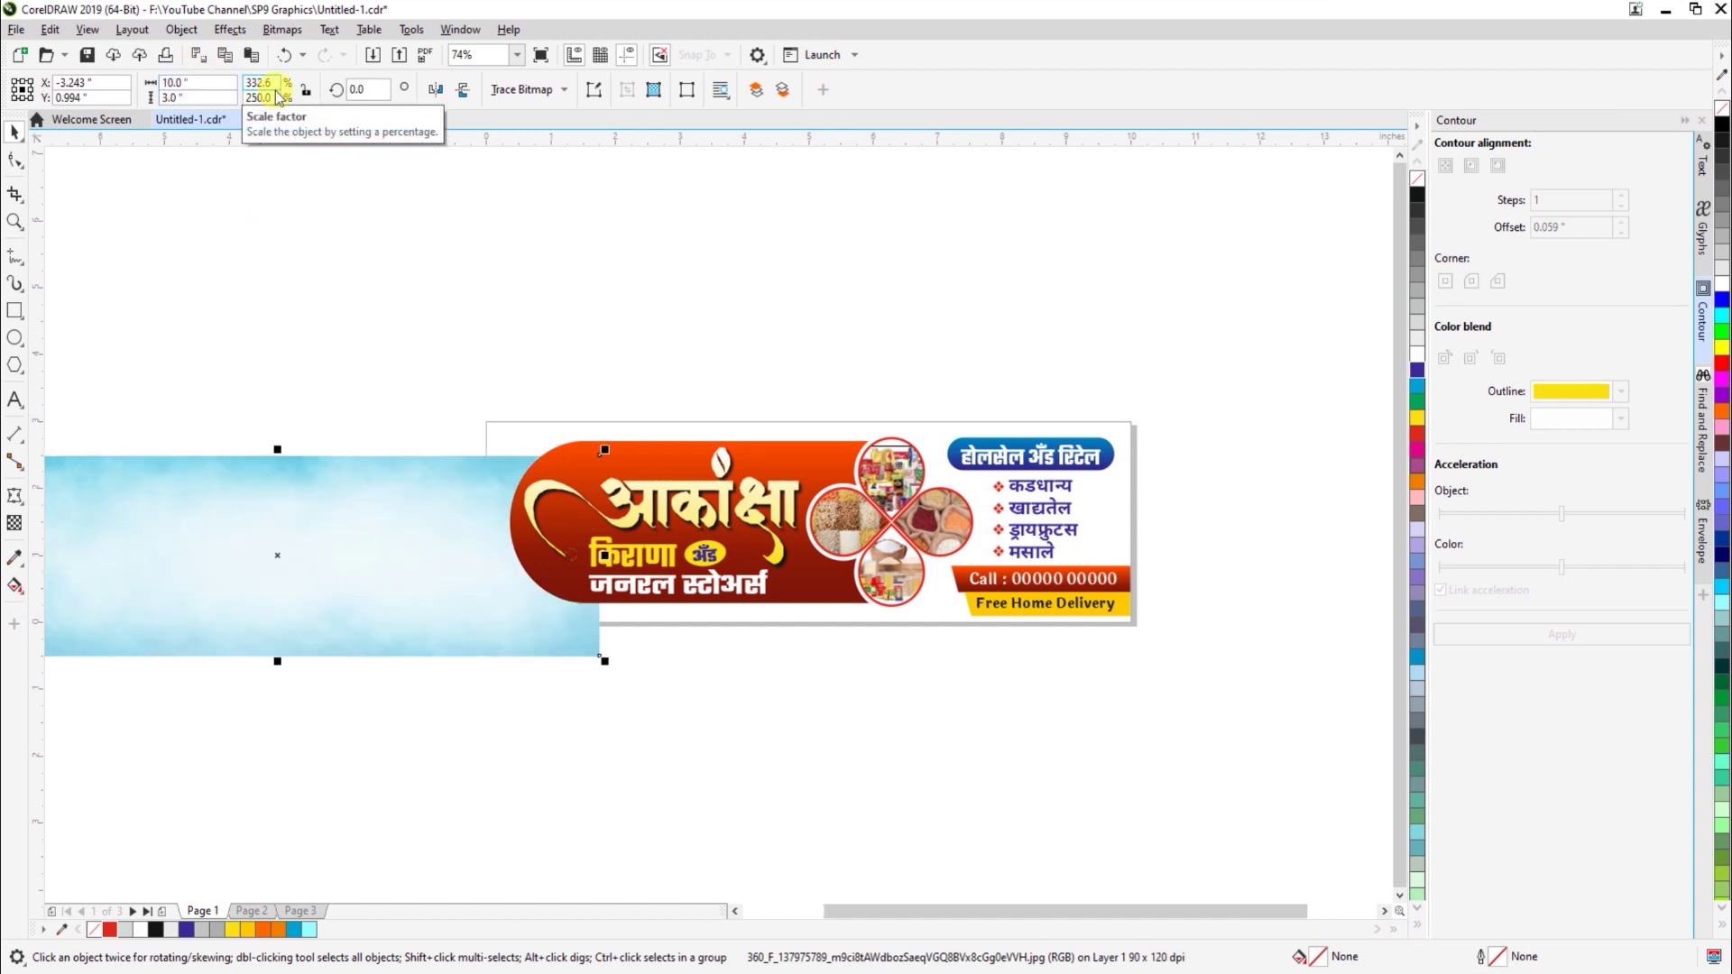
{"action": "key", "text": "p"}
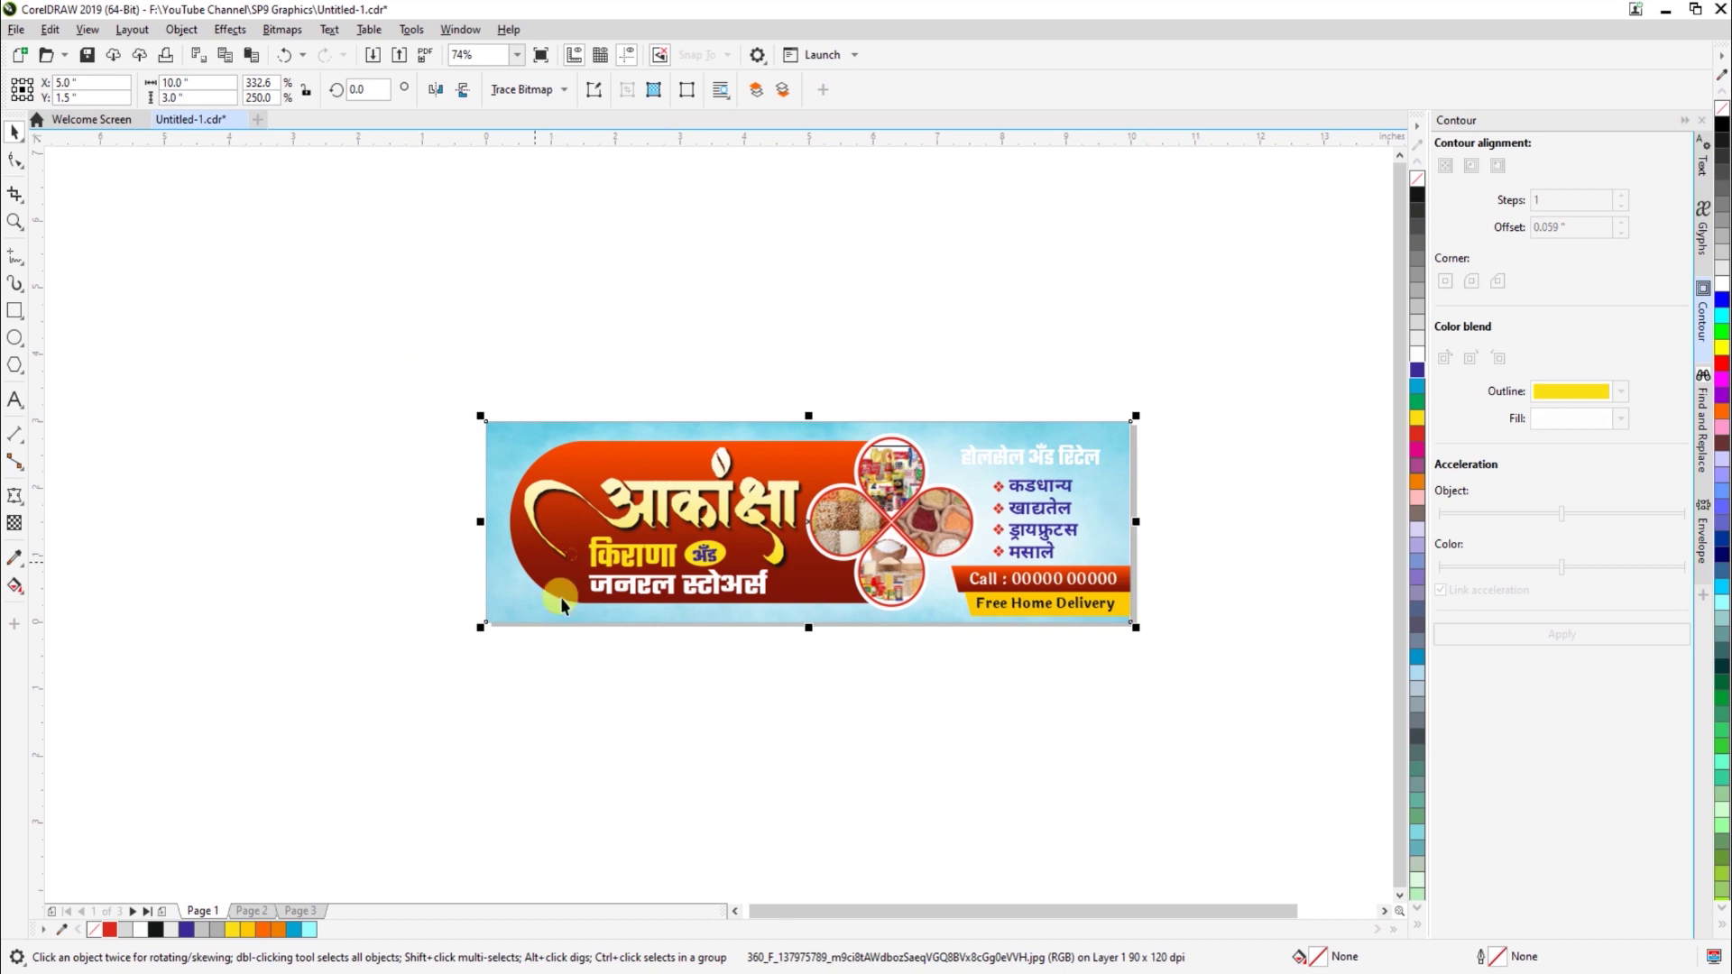
Close the Contour docker and view the full page to examine the finished banner
{"action": "key", "text": "z"}
{"action": "left_click_drag", "start_coordinate": [452, 377], "coordinate": [1173, 636]}
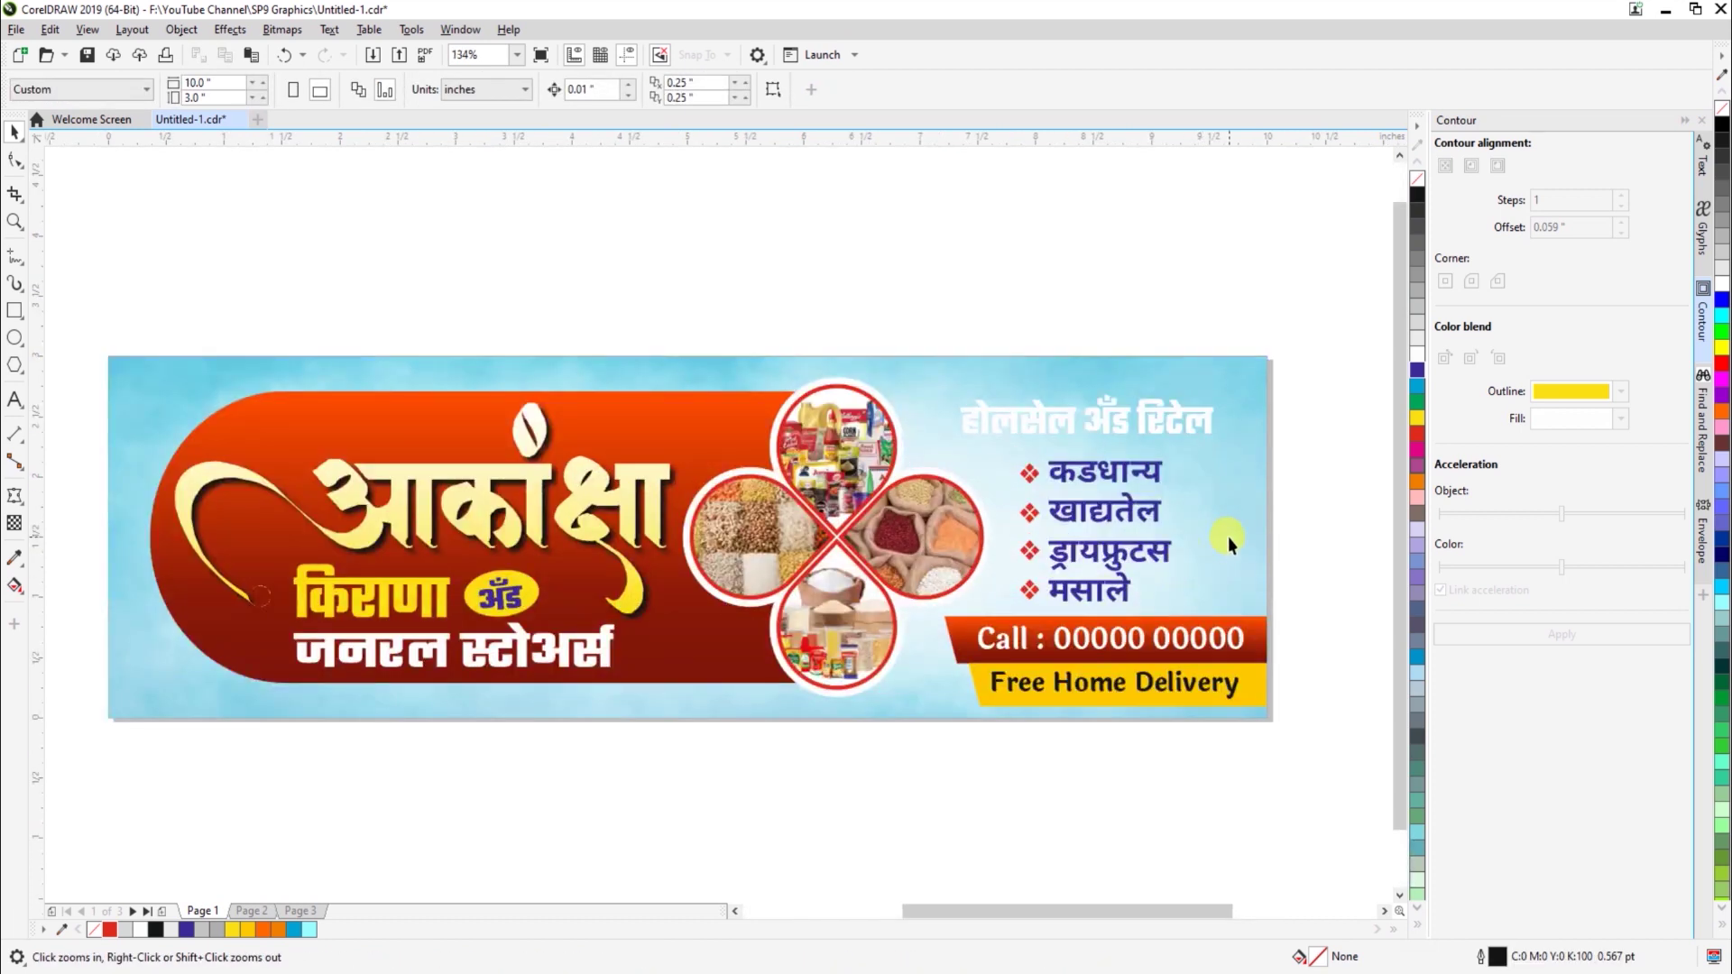
{"action": "key", "text": "Escape"}
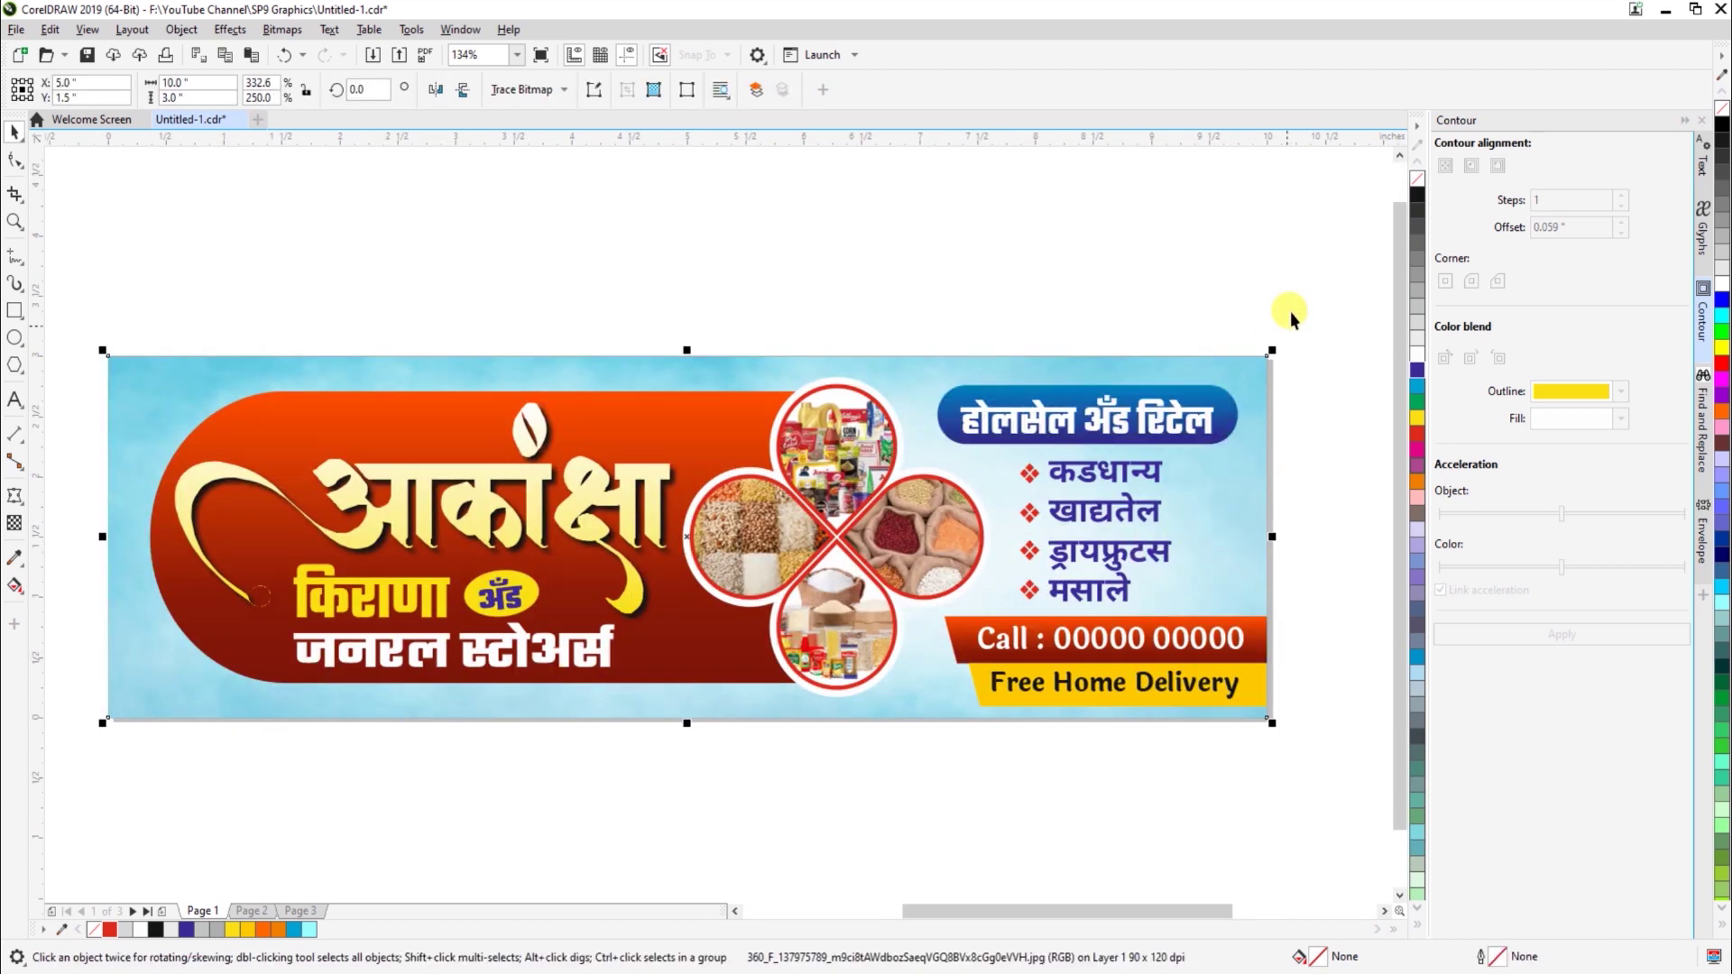
{"action": "left_click", "coordinate": [1290, 311]}
{"action": "left_click", "coordinate": [1684, 120]}
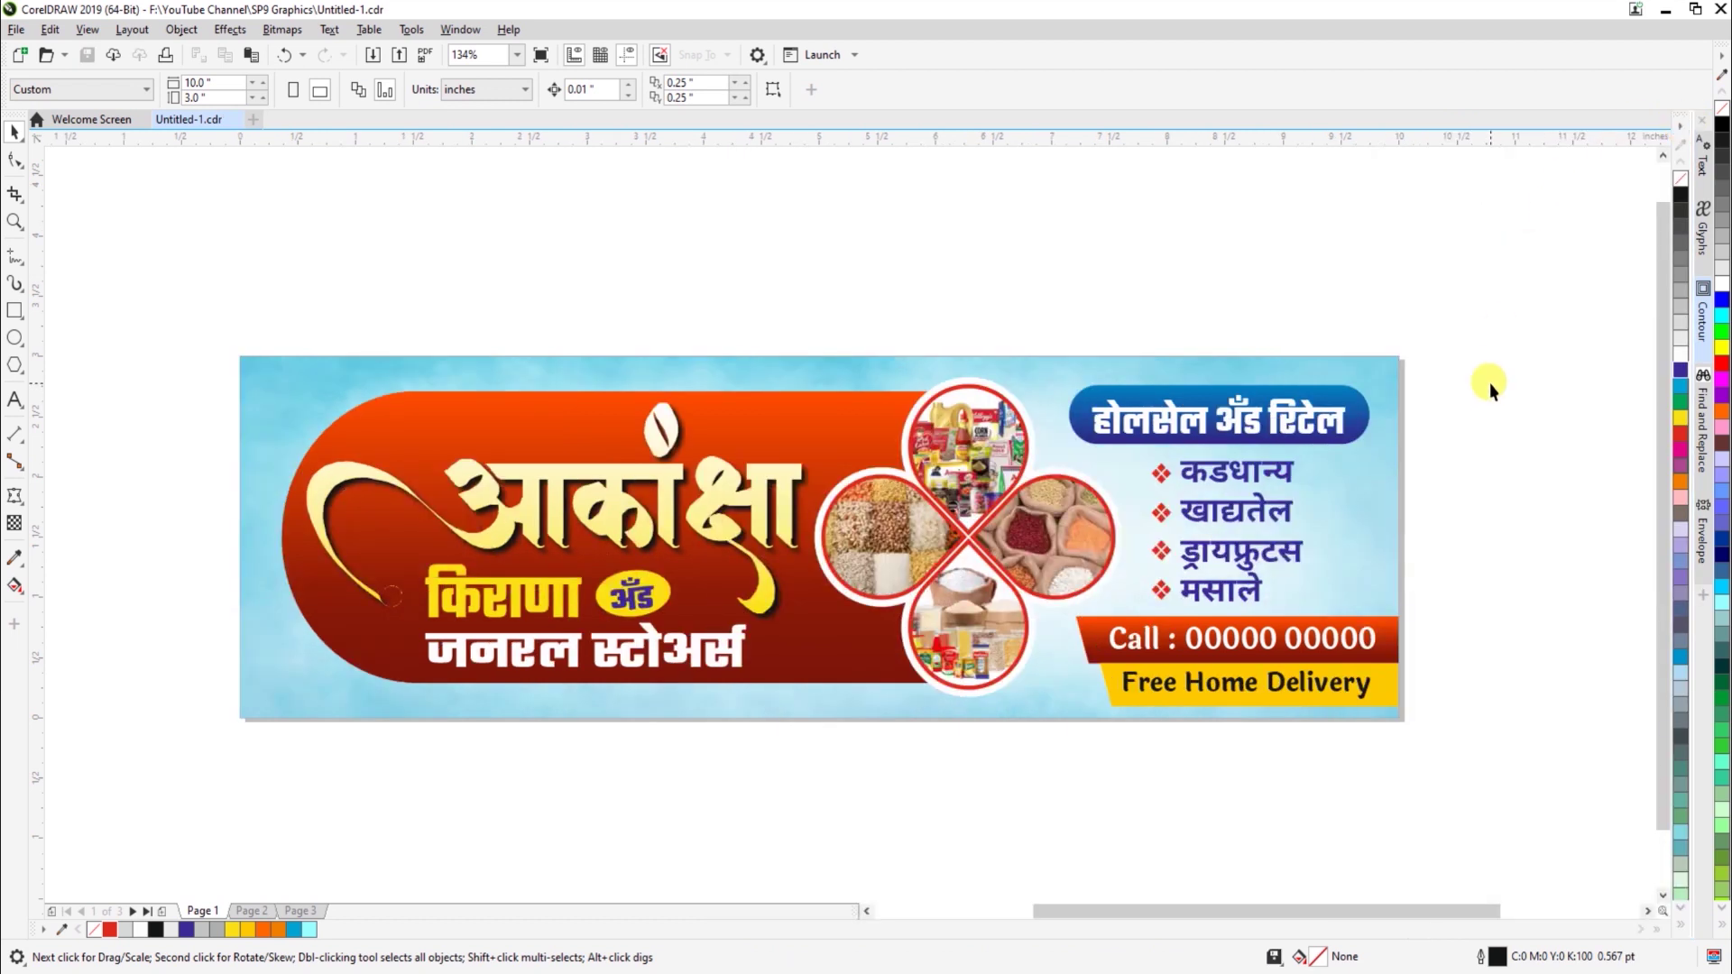
{"action": "key", "text": "shift+F4"}
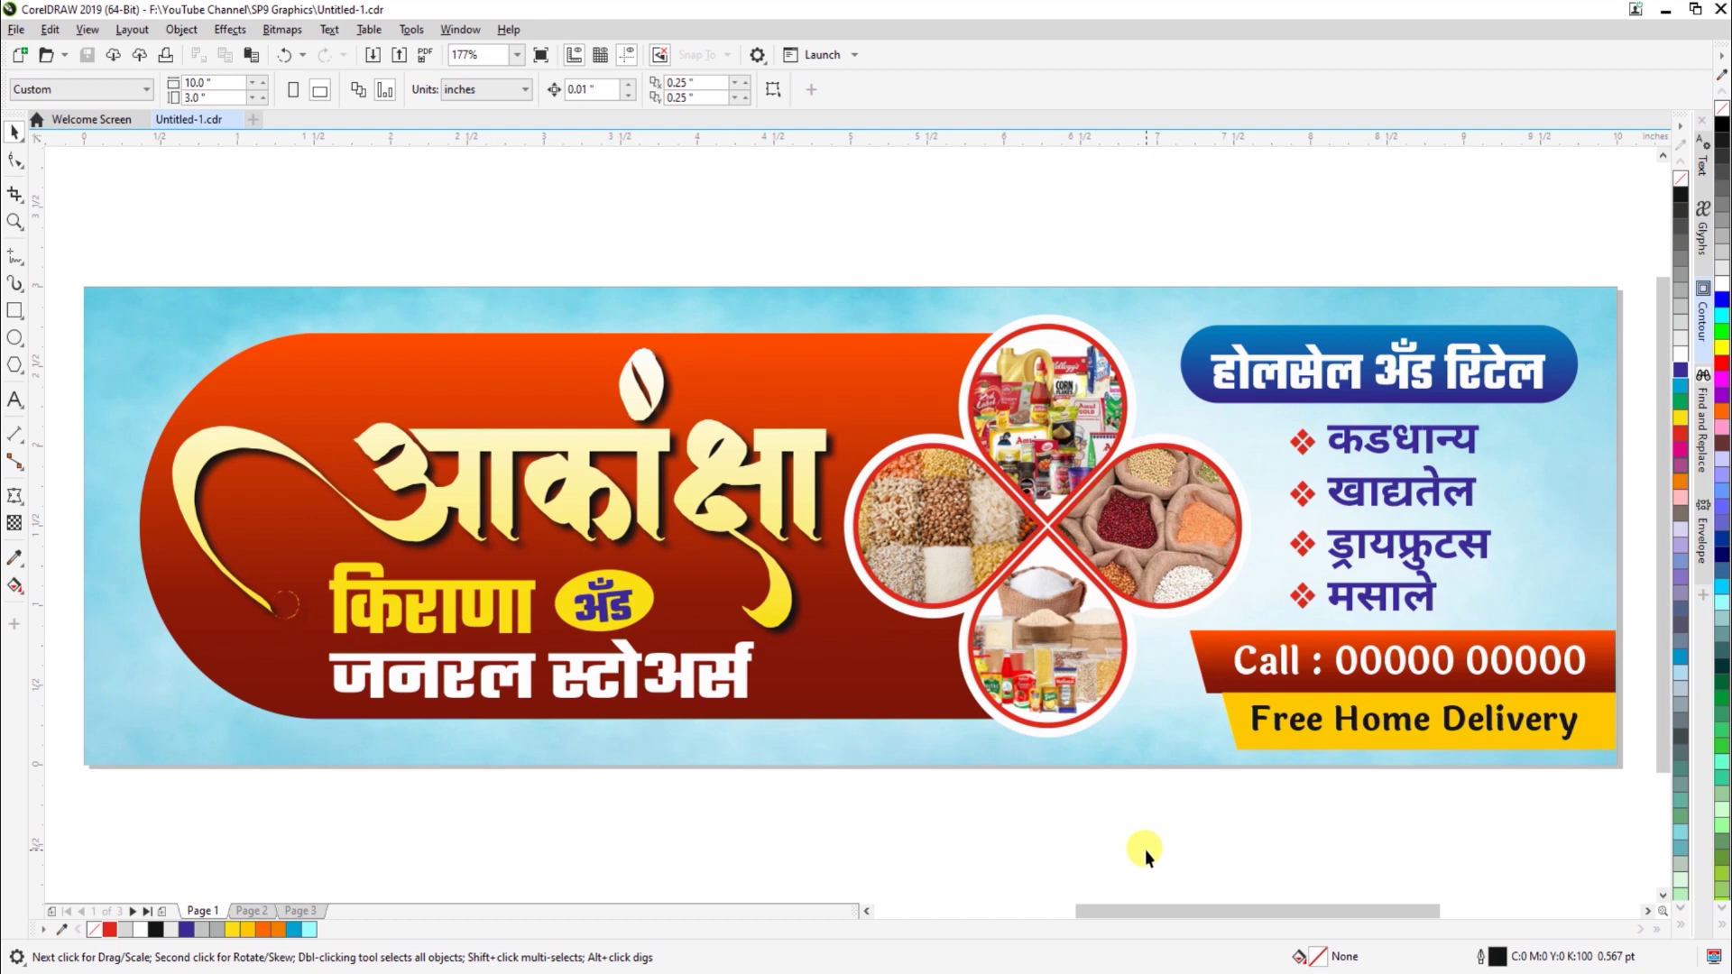